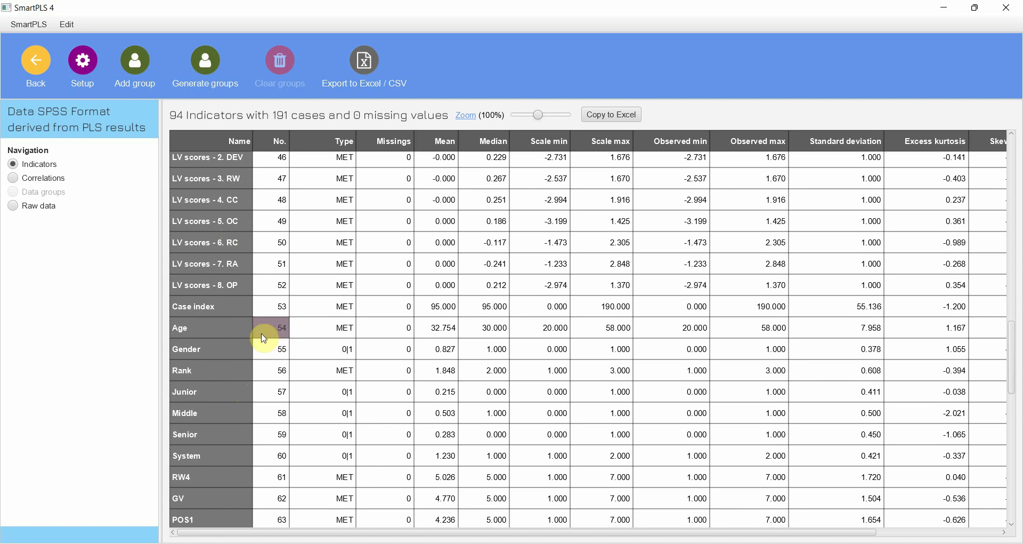
# - Generate data groups from the Gender indicator with a minimum of 10 cases per group
pyautogui.click(216, 70)
pyautogui.scroll(-3, 469, 243)
pyautogui.scroll(-10, 469, 243)
pyautogui.scroll(-3, 469, 243)
pyautogui.click(403, 221)
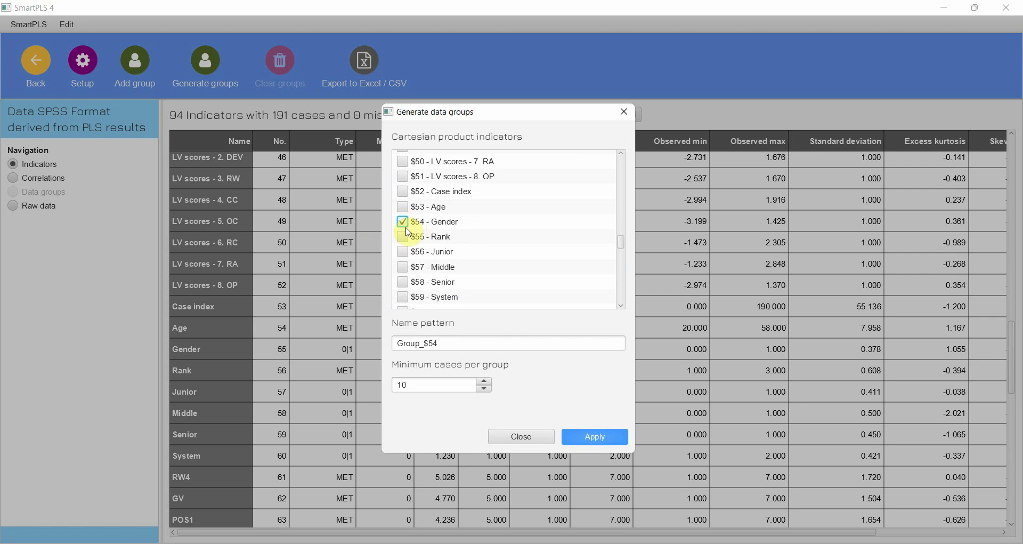
pyautogui.click(608, 435)
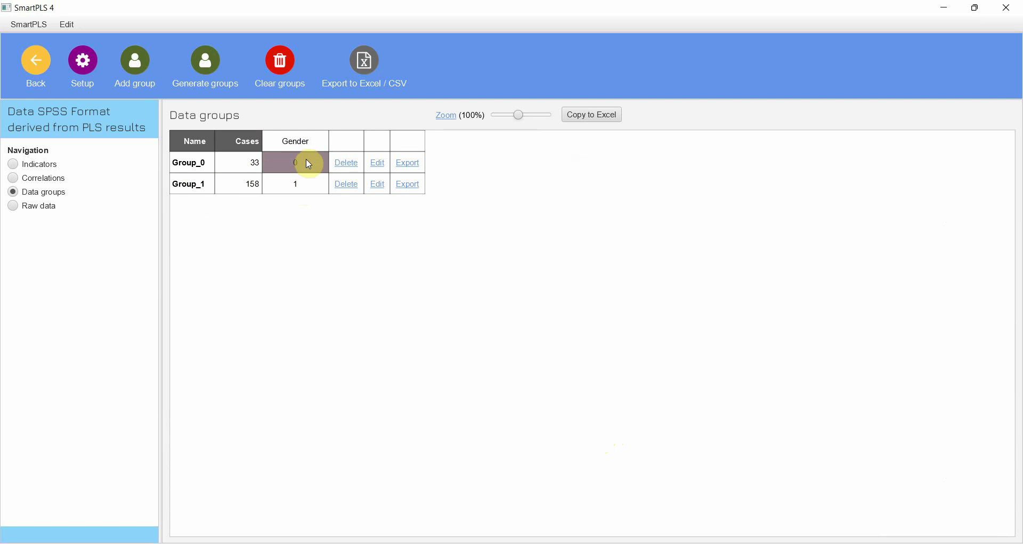
# - Rename the data group for Gender value 0 as Female
pyautogui.click(388, 165)
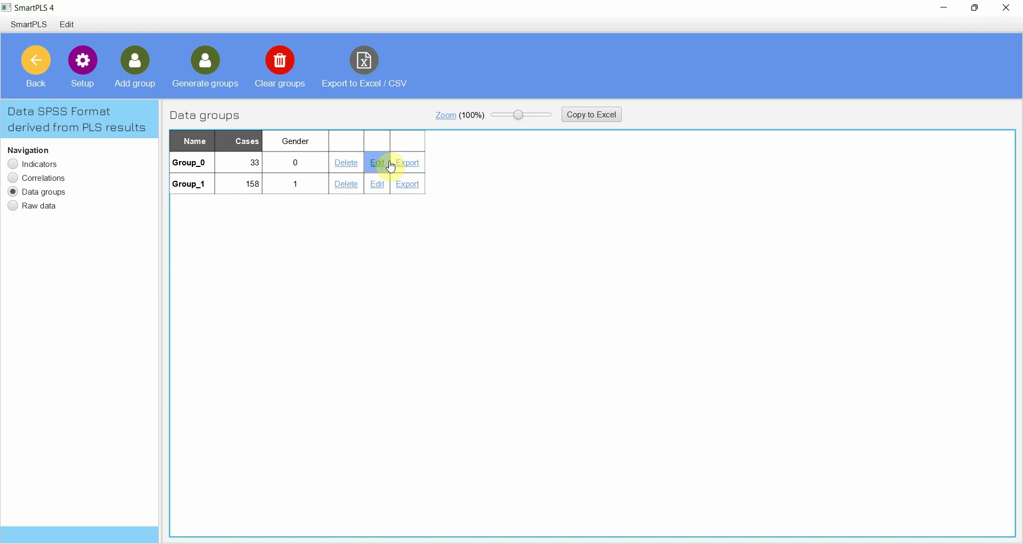
pyautogui.click(365, 239)
pyautogui.doubleClick(365, 238)
pyautogui.write('Frem')
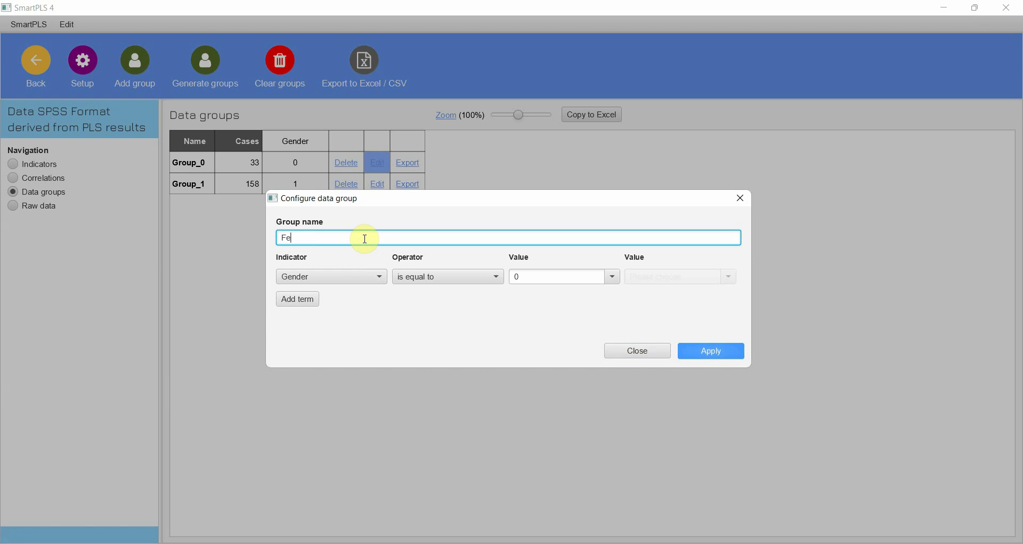
pyautogui.write('le')
pyautogui.click(714, 352)
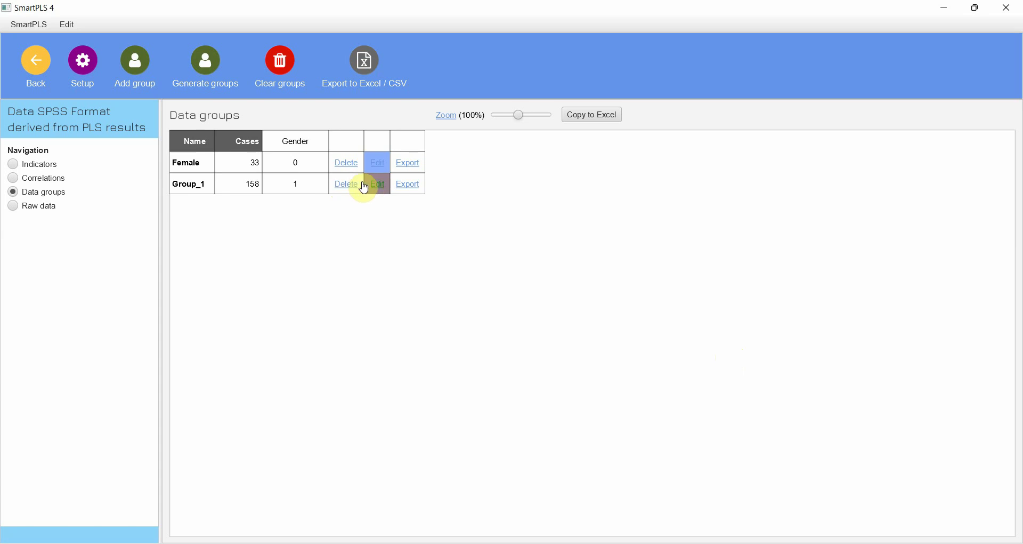
# - Rename the data group for Gender value 1 as Male
pyautogui.click(378, 185)
pyautogui.click(380, 237)
pyautogui.hotkey('ctrl', 'a')
pyautogui.write('Mal')
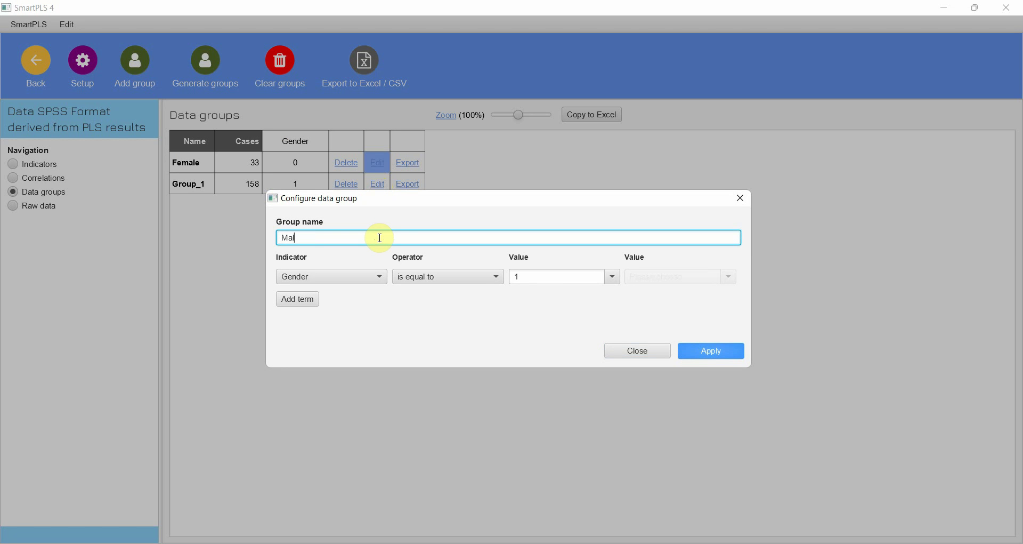
pyautogui.click(687, 350)
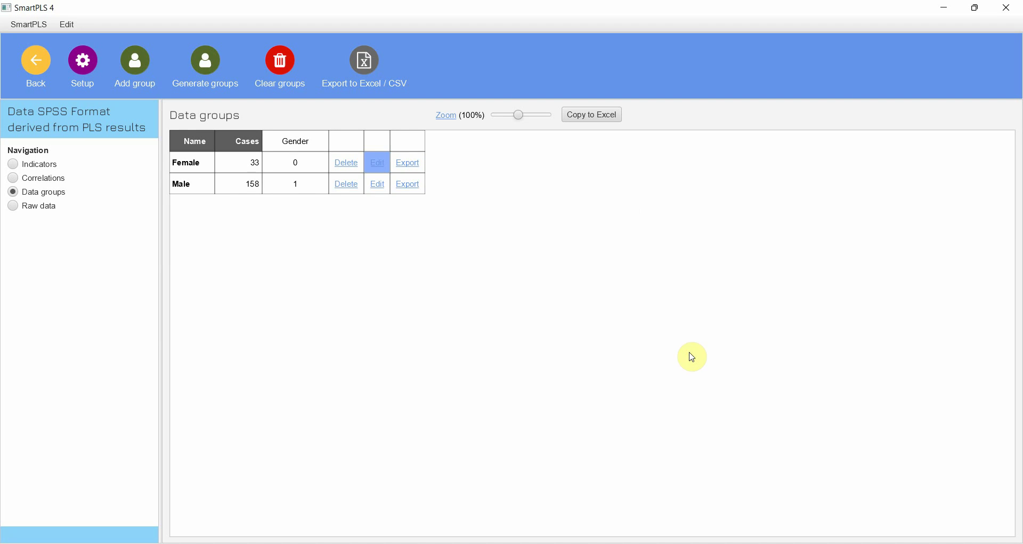
# - Return to the workspace and open the HOC_MM model in the India_Session project
pyautogui.click(35, 62)
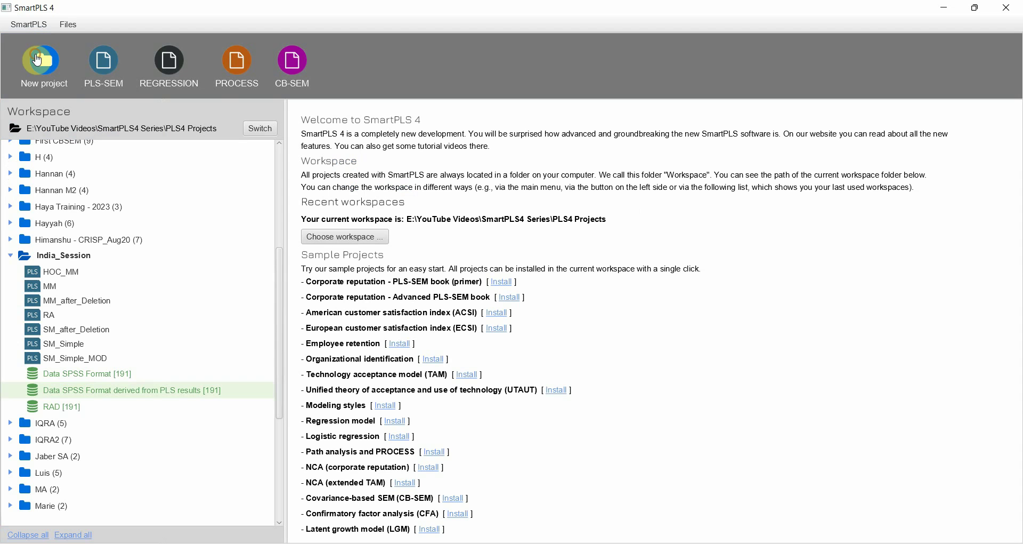
pyautogui.click(67, 273)
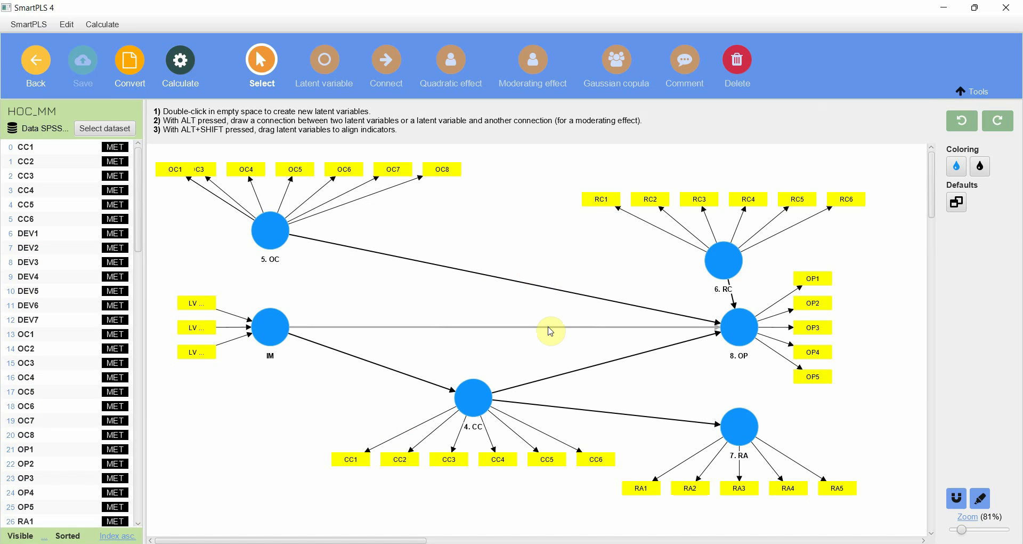
pyautogui.click(37, 68)
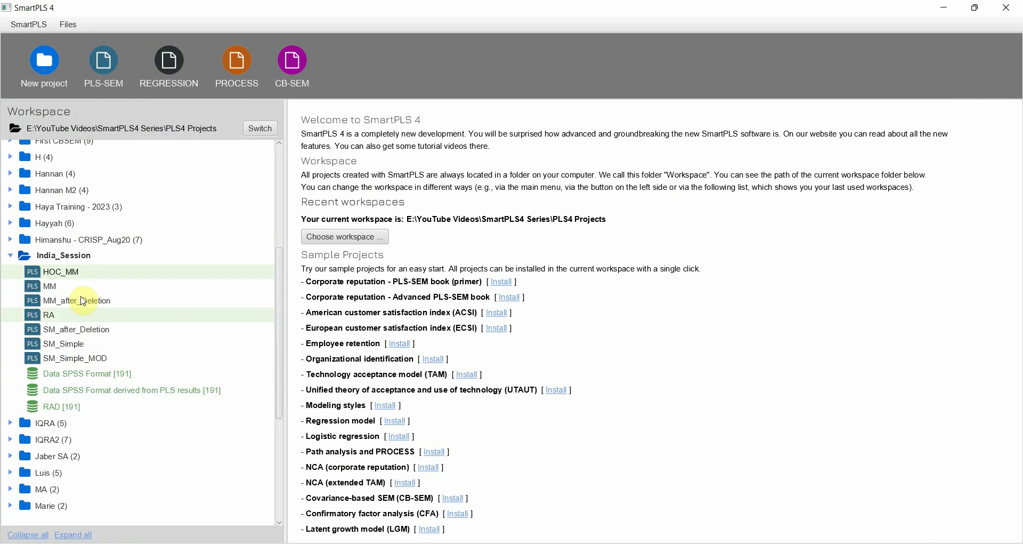
pyautogui.click(67, 273)
pyautogui.doubleClick(68, 273)
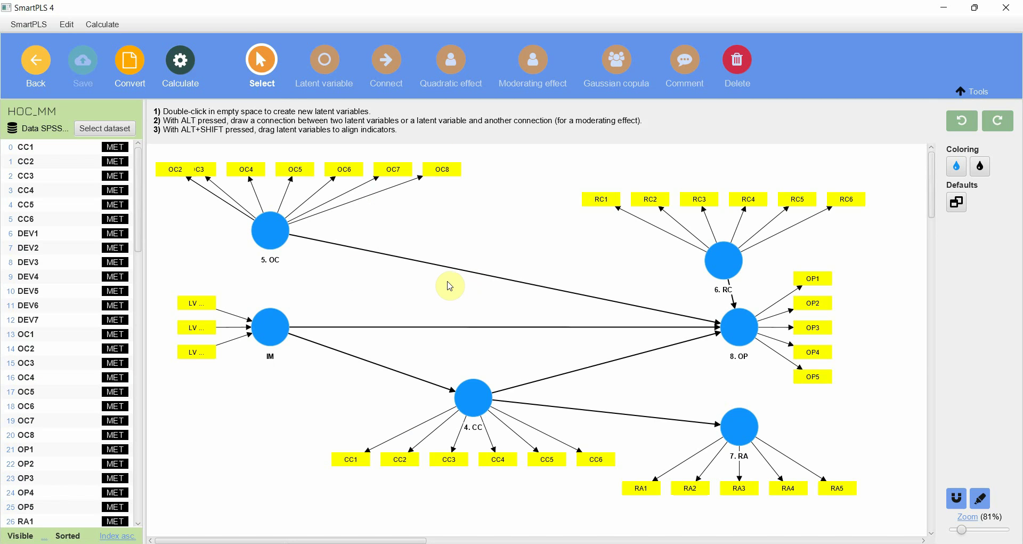
# - Run one-tailed bootstrapping with 10000 subsamples on the base data set plus the Female and Male group data sets
pyautogui.click(182, 61)
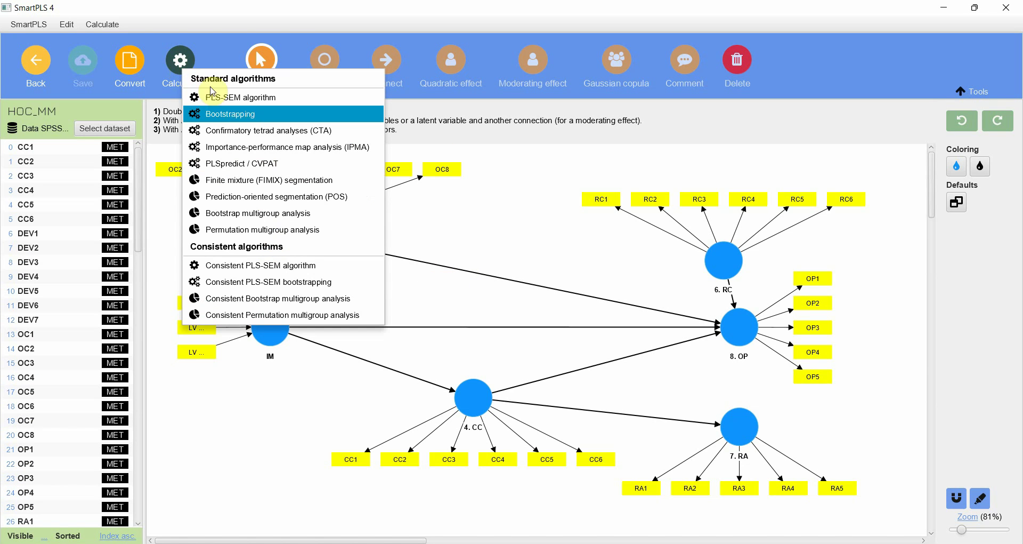
pyautogui.click(290, 115)
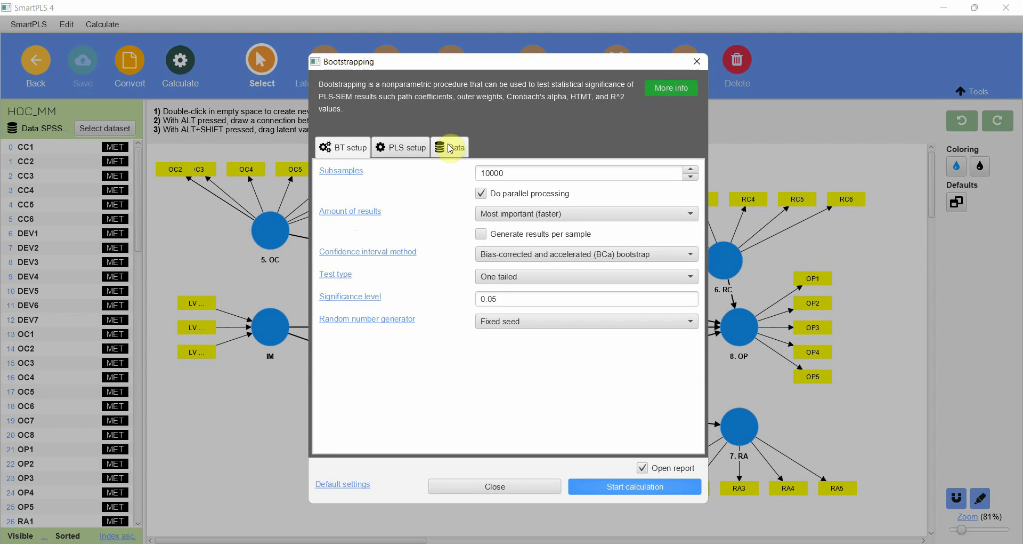
pyautogui.click(451, 148)
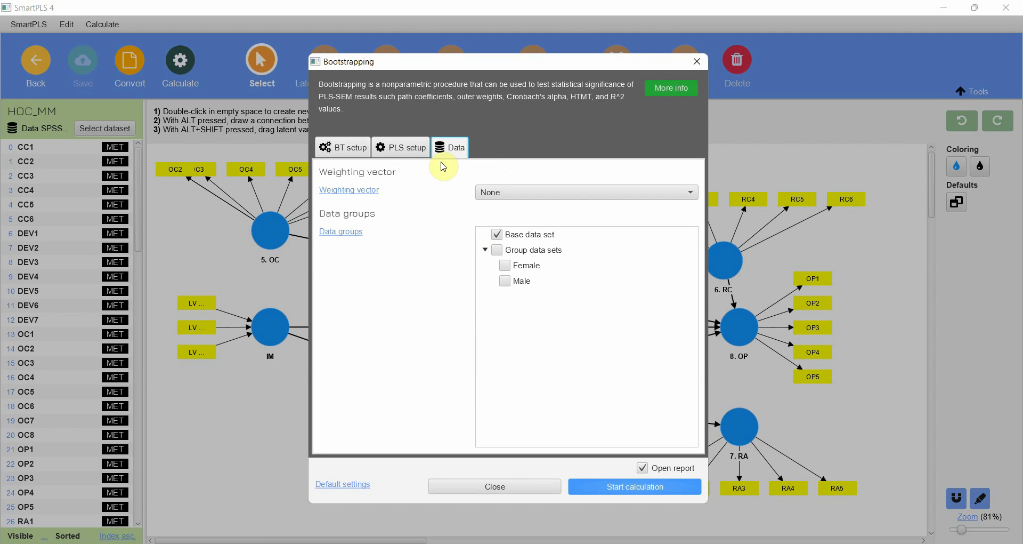
pyautogui.click(495, 250)
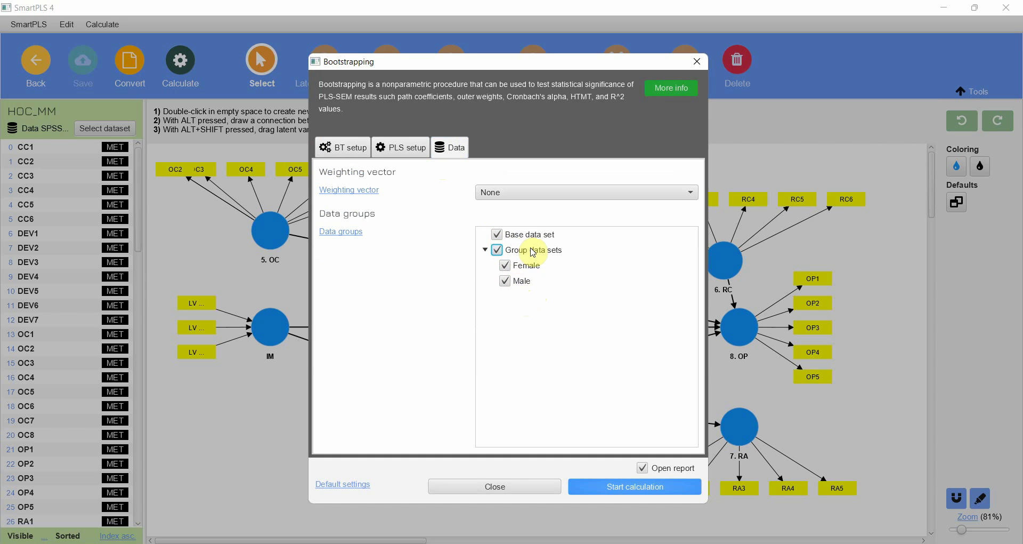
pyautogui.click(334, 151)
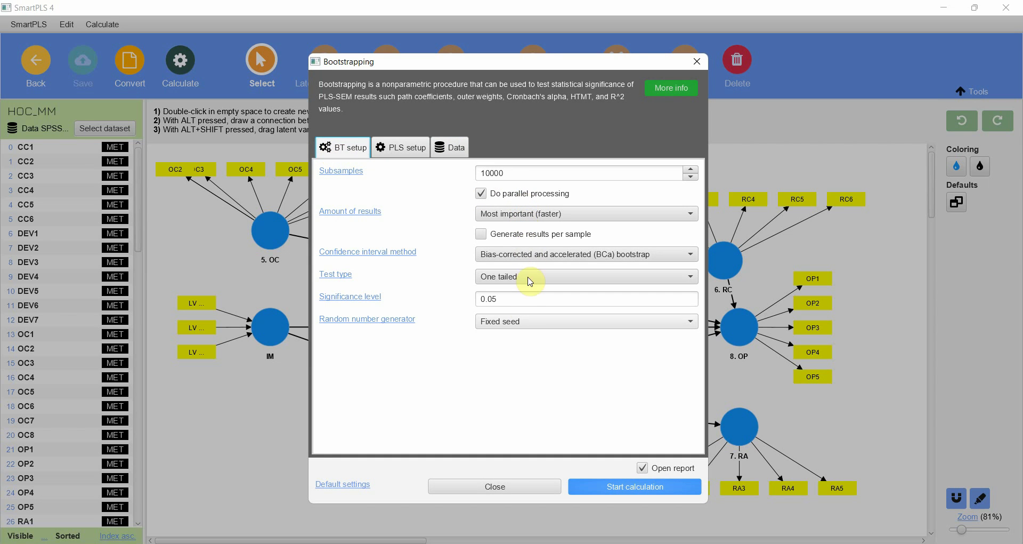
pyautogui.click(617, 487)
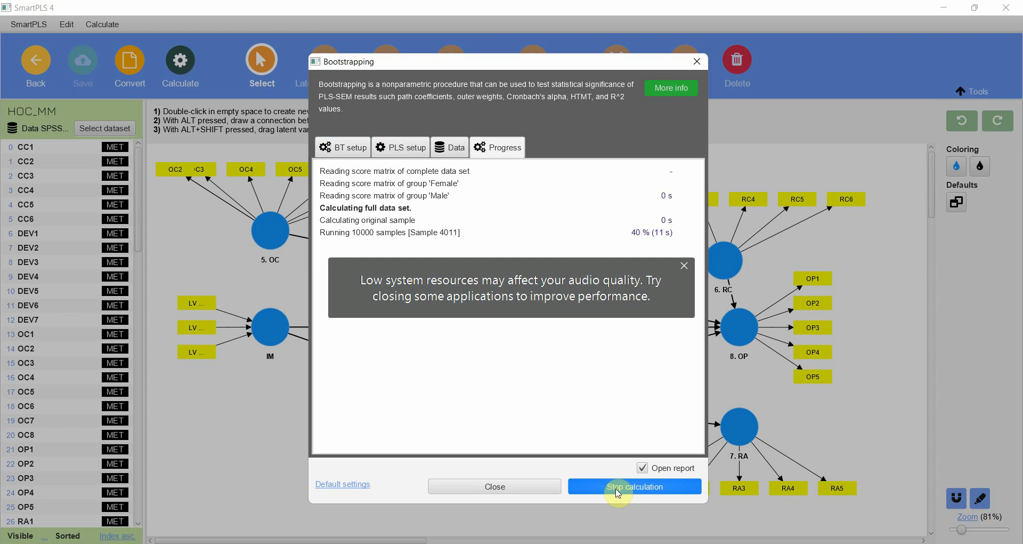
pyautogui.click(618, 486)
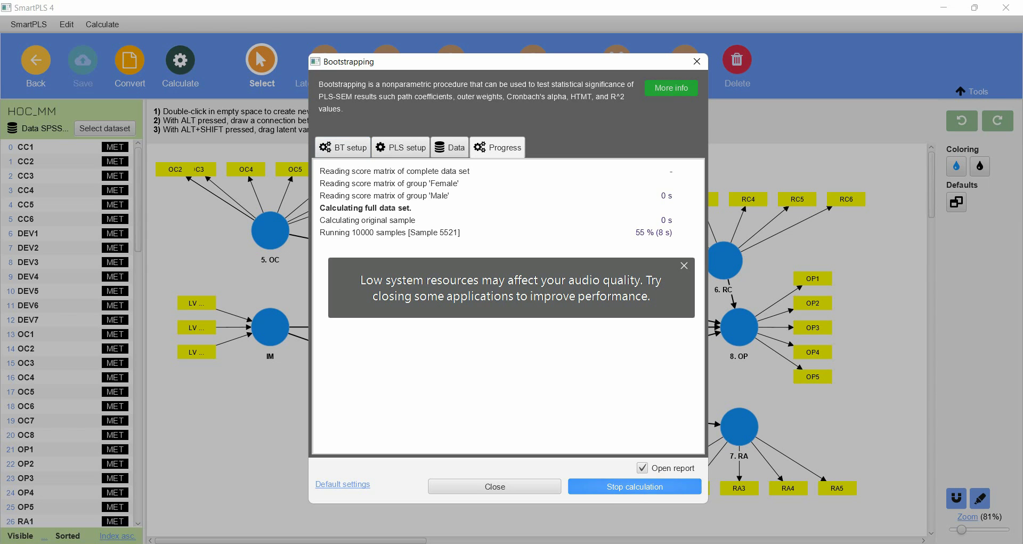
# - Close WhatsApp and another background application, and dismiss the low system resources notice while the bootstrapping runs
pyautogui.moveTo(659, 543)
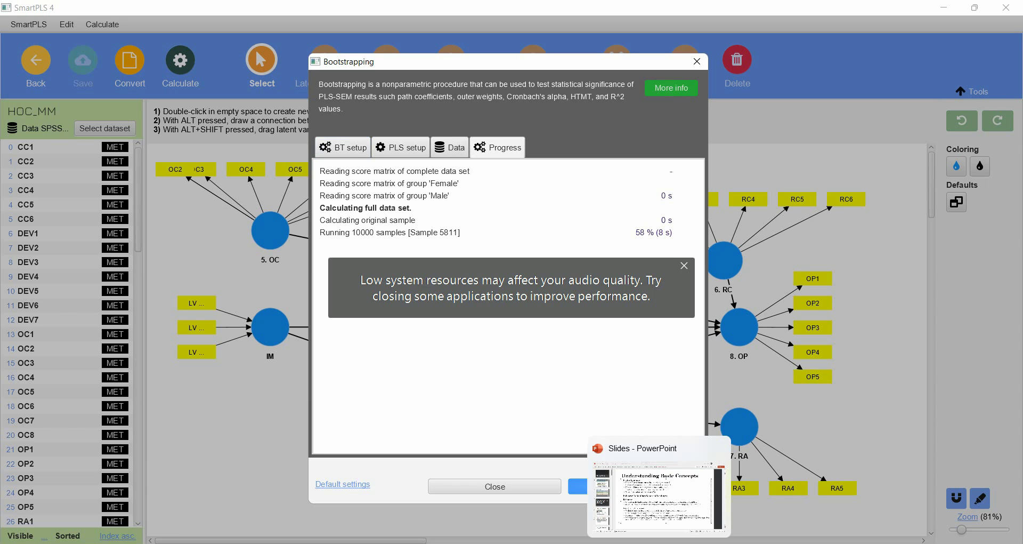
pyautogui.moveTo(718, 543)
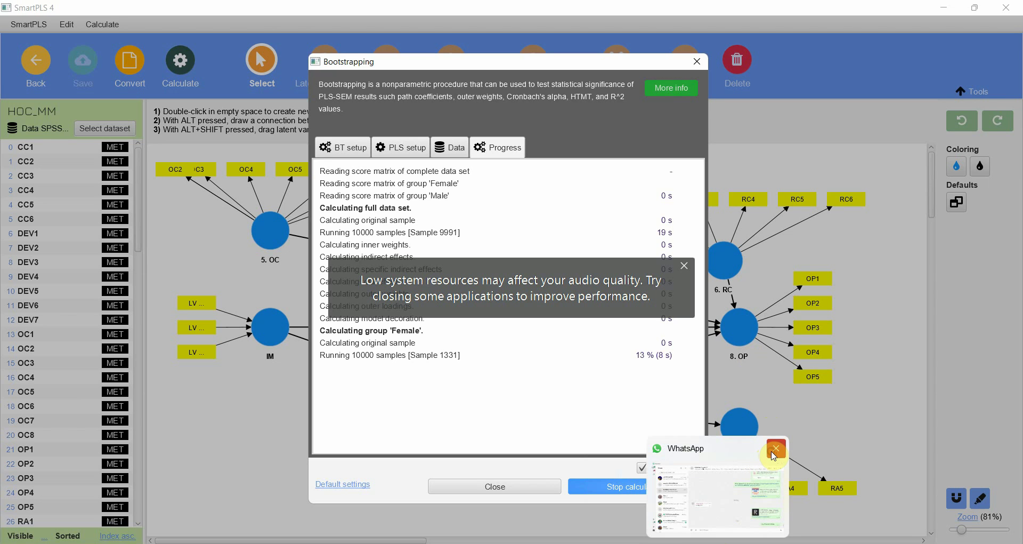
pyautogui.click(772, 449)
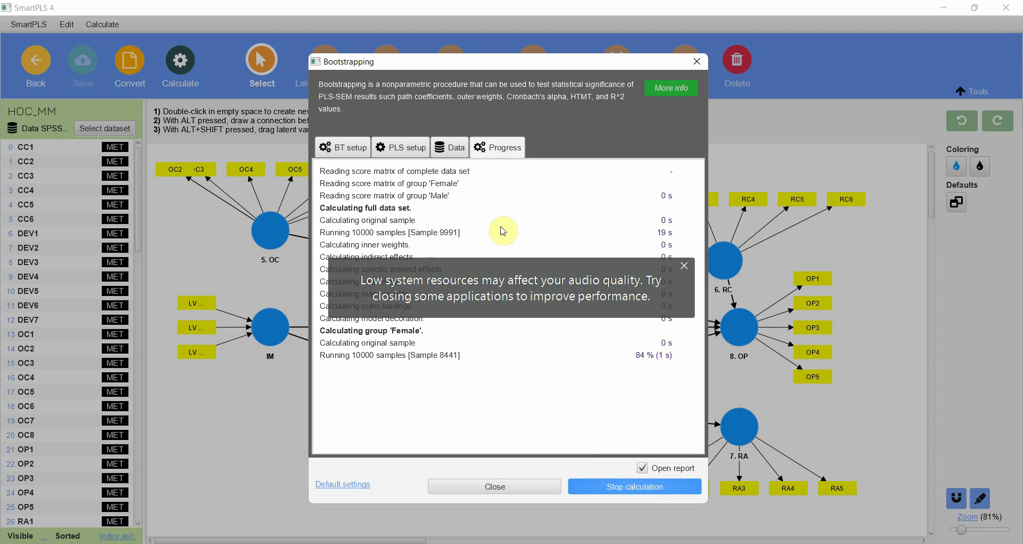
pyautogui.click(682, 264)
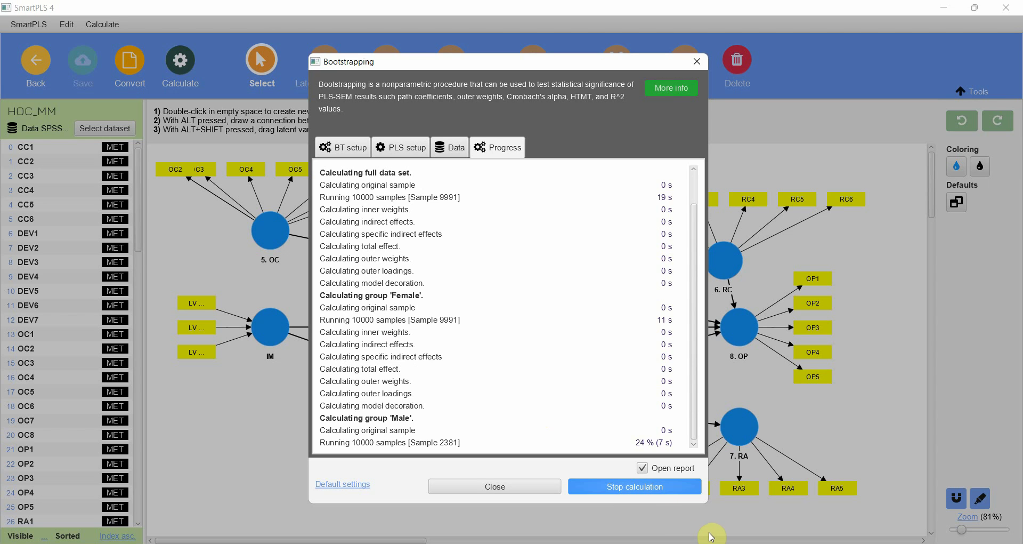
pyautogui.moveTo(710, 538)
pyautogui.click(770, 451)
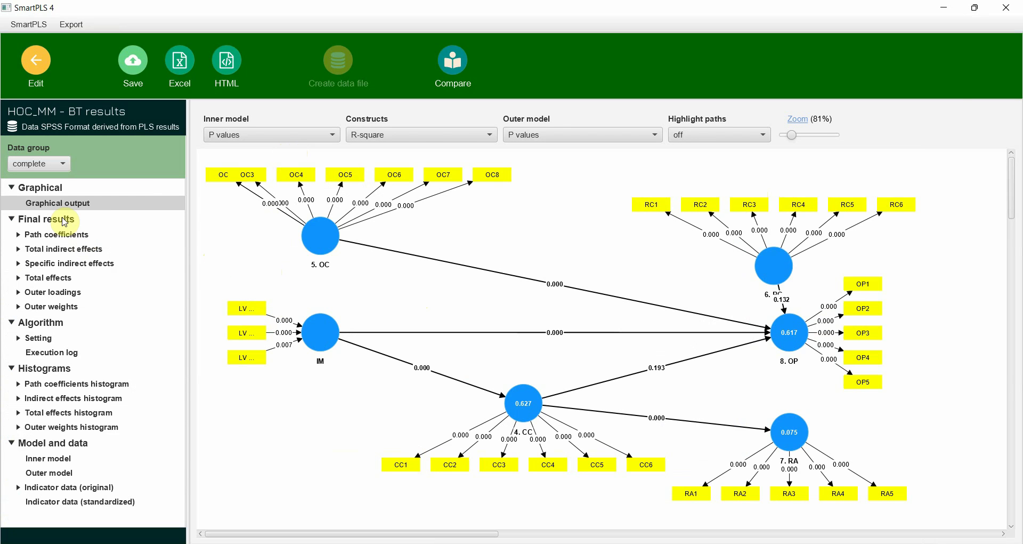
# - Examine the 4. CC -> 7. RA path coefficient and its significance for the complete data and the Female group
pyautogui.click(70, 235)
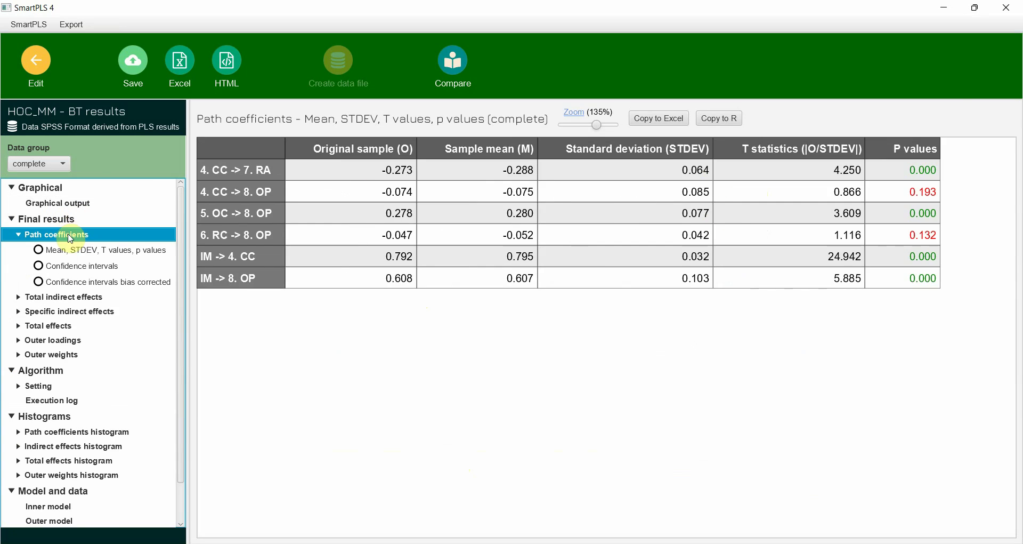
pyautogui.moveTo(342, 179); pyautogui.dragTo(909, 180)
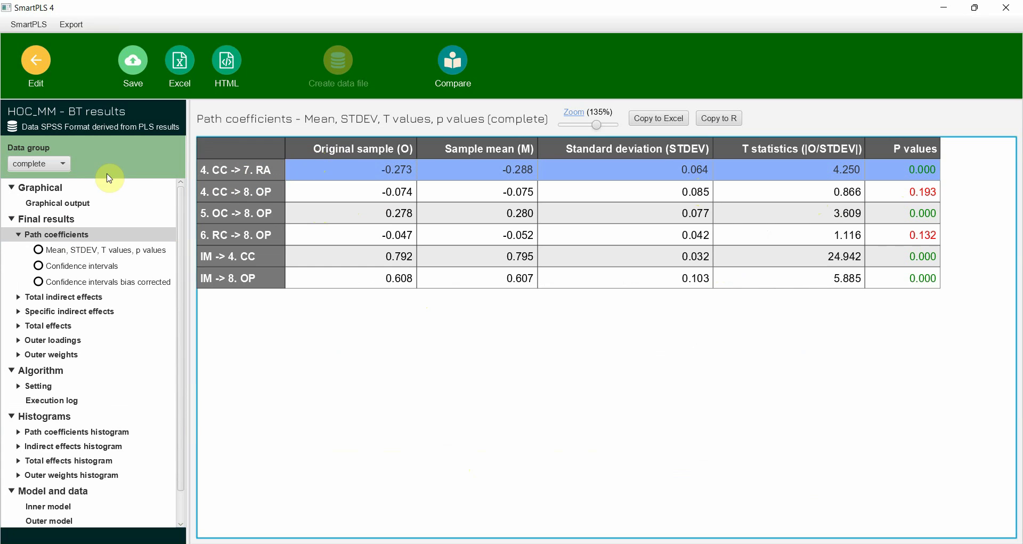
pyautogui.click(55, 171)
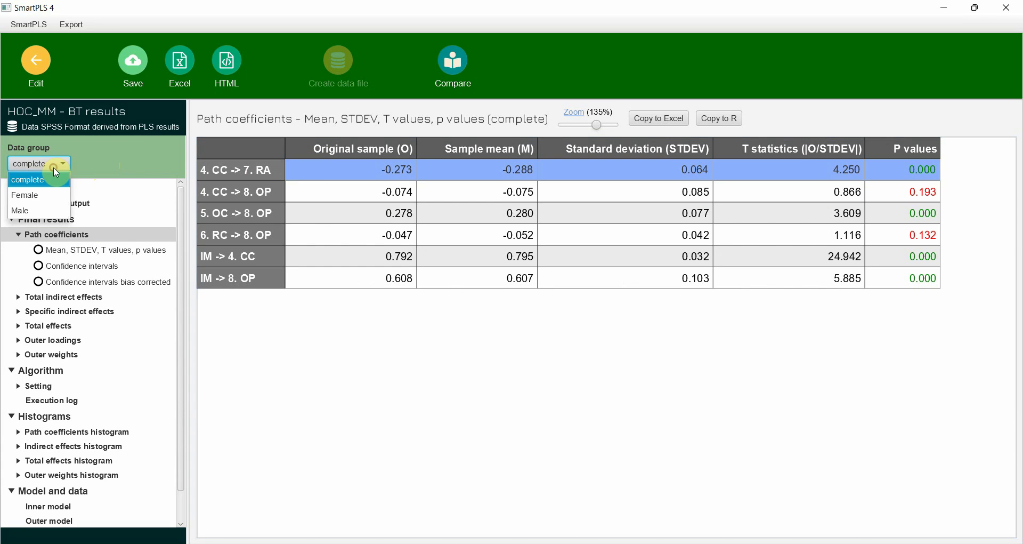
pyautogui.click(47, 201)
pyautogui.click(329, 172)
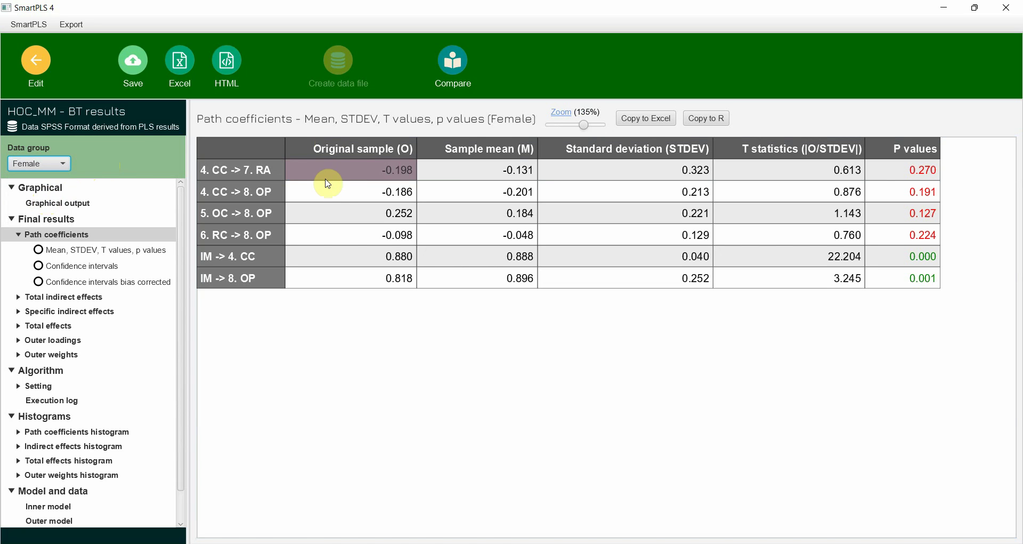
pyautogui.click(327, 192)
pyautogui.click(334, 180)
pyautogui.click(229, 170)
pyautogui.click(294, 171)
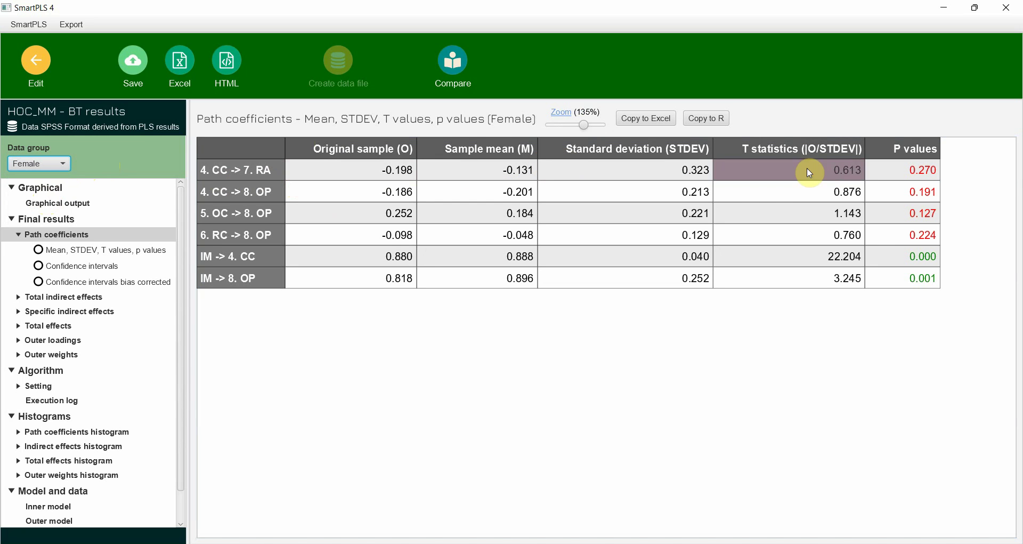
pyautogui.click(899, 175)
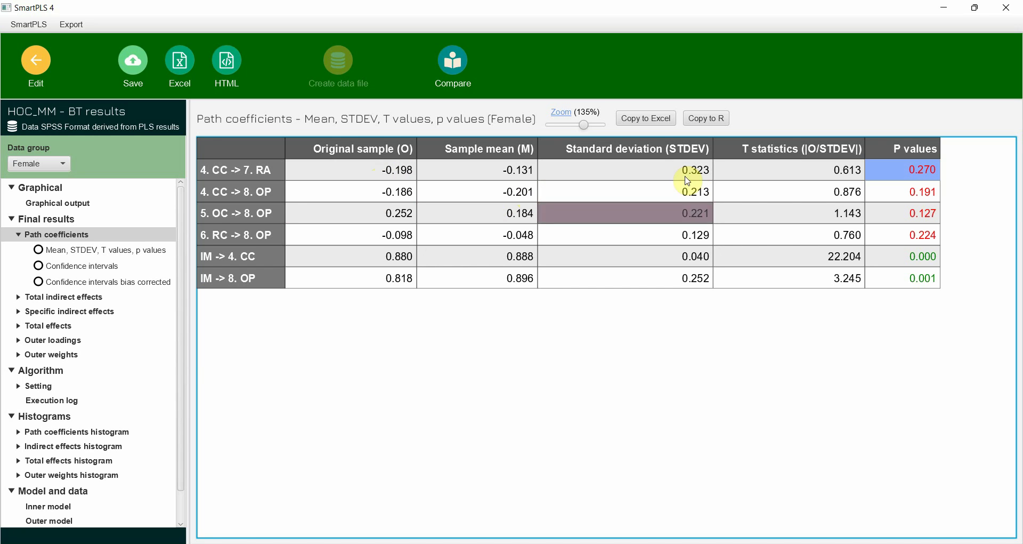
# - Examine the 4. CC -> 7. RA path coefficient and its significance for the Male group, and leave the report
pyautogui.click(55, 170)
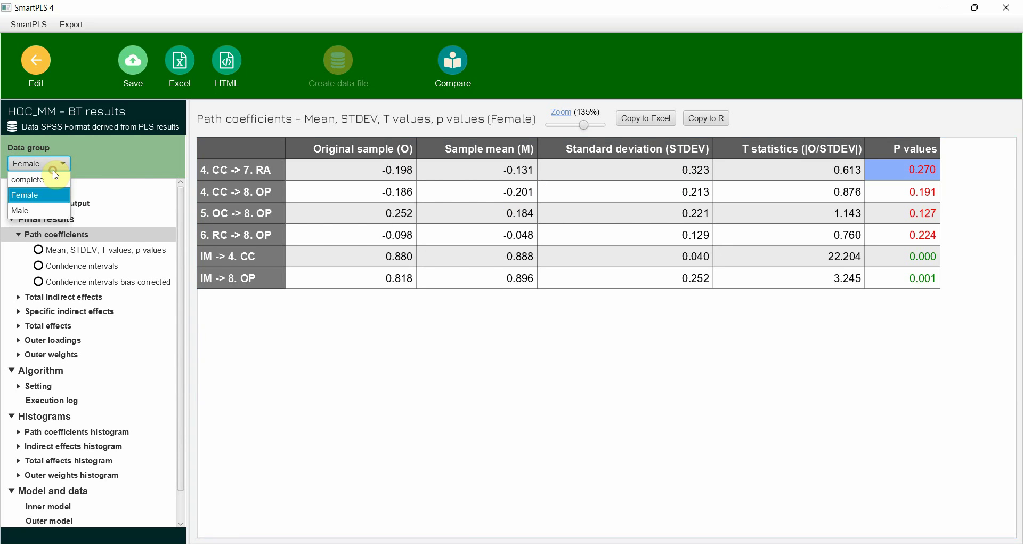
pyautogui.click(36, 211)
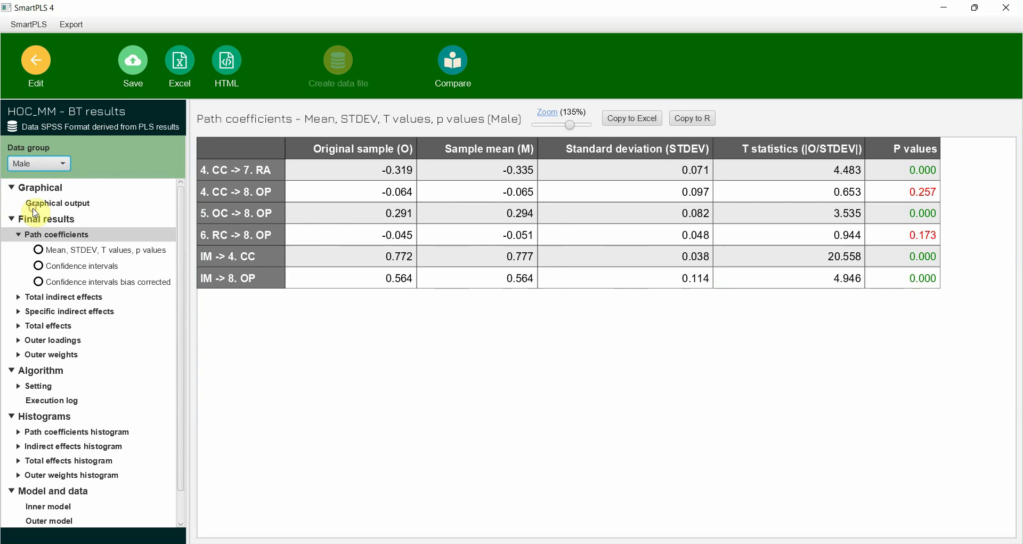
pyautogui.moveTo(367, 165); pyautogui.dragTo(431, 179)
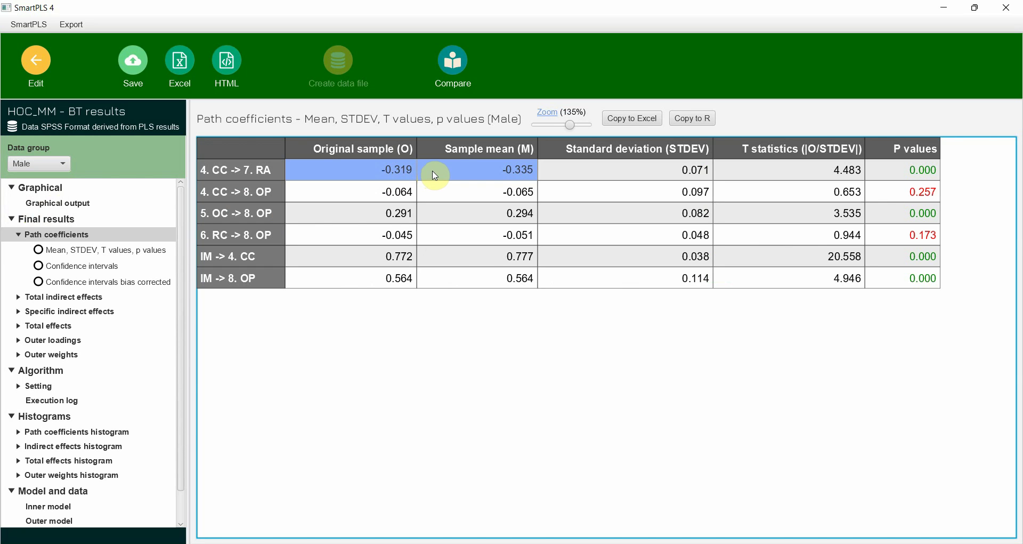
pyautogui.moveTo(435, 176); pyautogui.dragTo(860, 172)
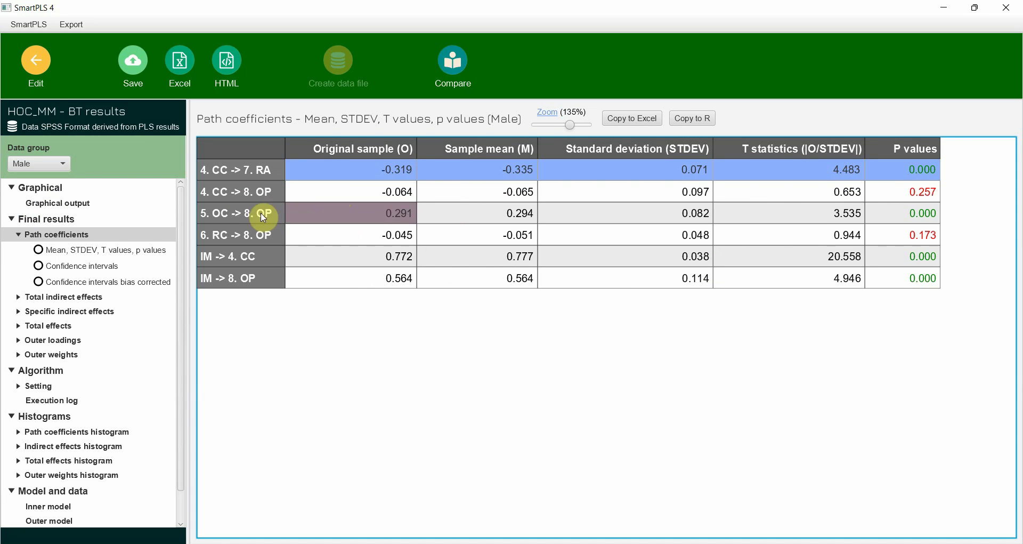
pyautogui.click(64, 256)
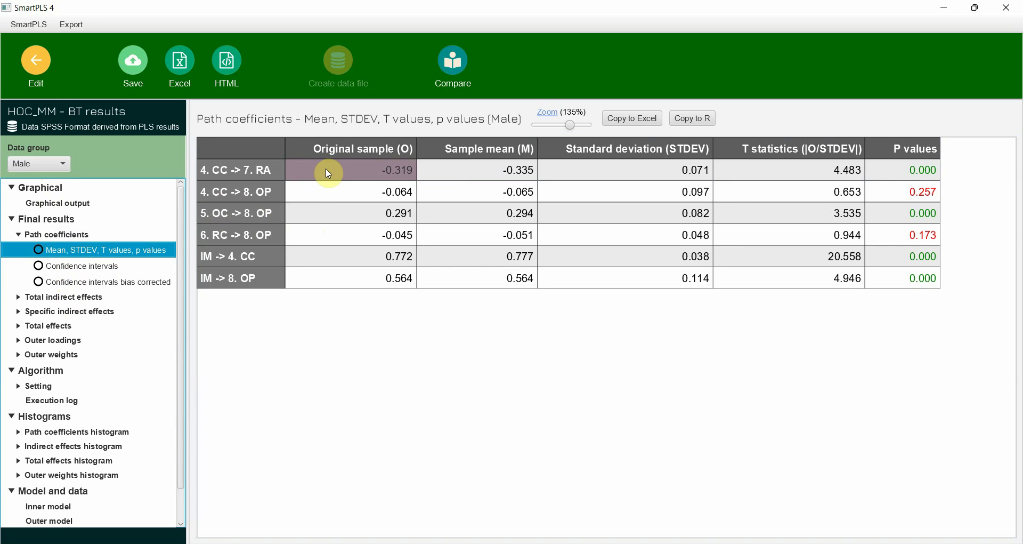
pyautogui.click(39, 62)
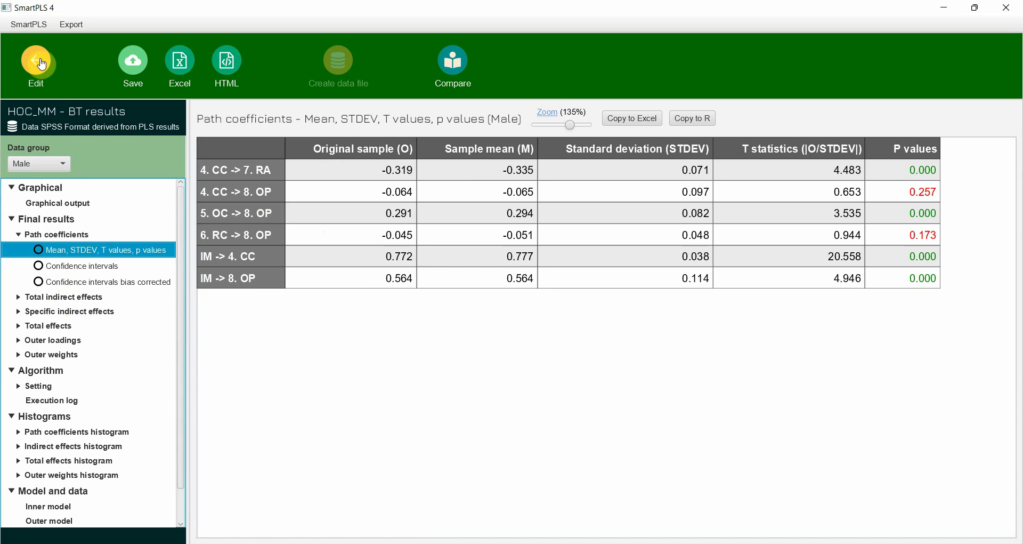
# - Examine the specific indirect effects in the bootstrapping report for the Female and Male groups, and return to the model
pyautogui.click(433, 129)
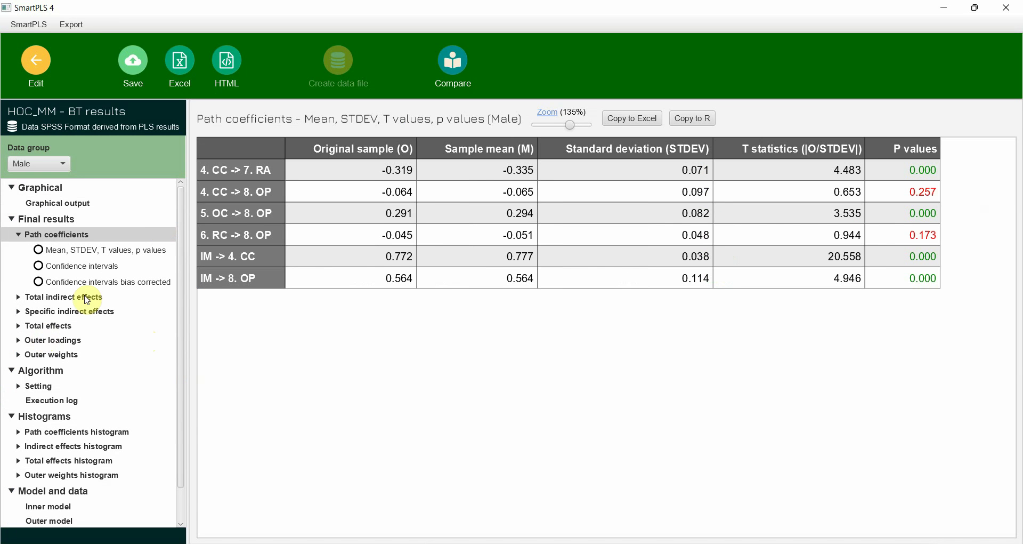
pyautogui.click(78, 313)
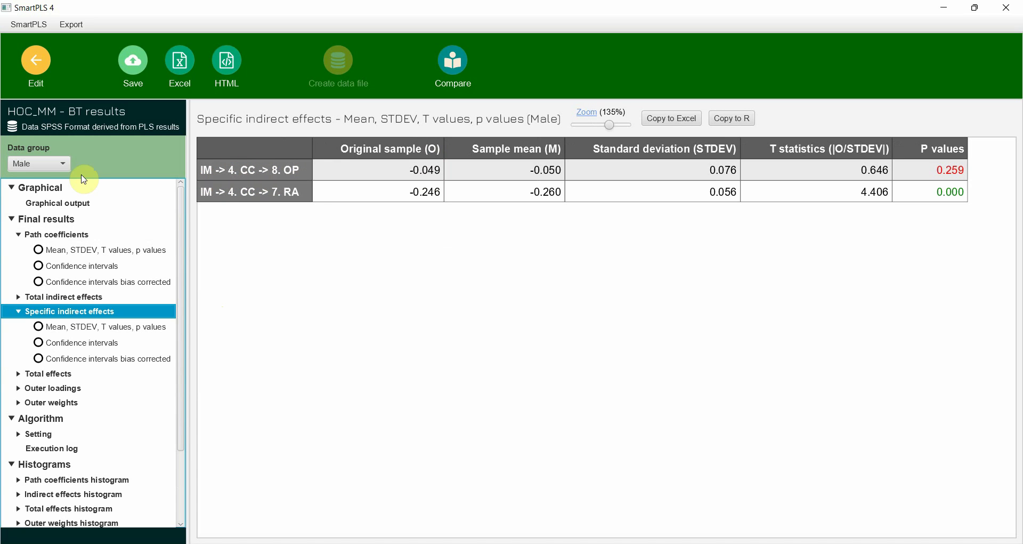
pyautogui.click(49, 170)
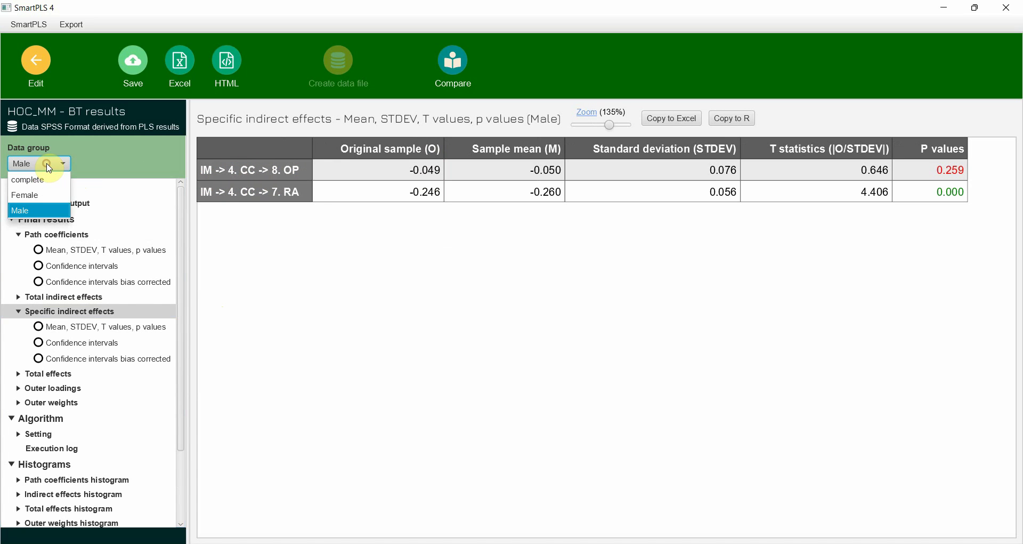
pyautogui.click(41, 200)
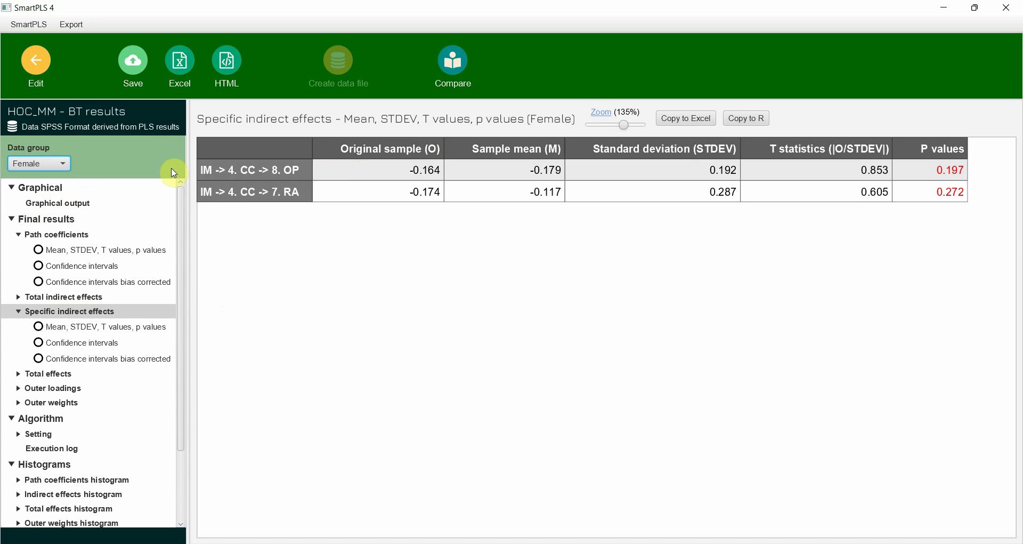
pyautogui.click(49, 164)
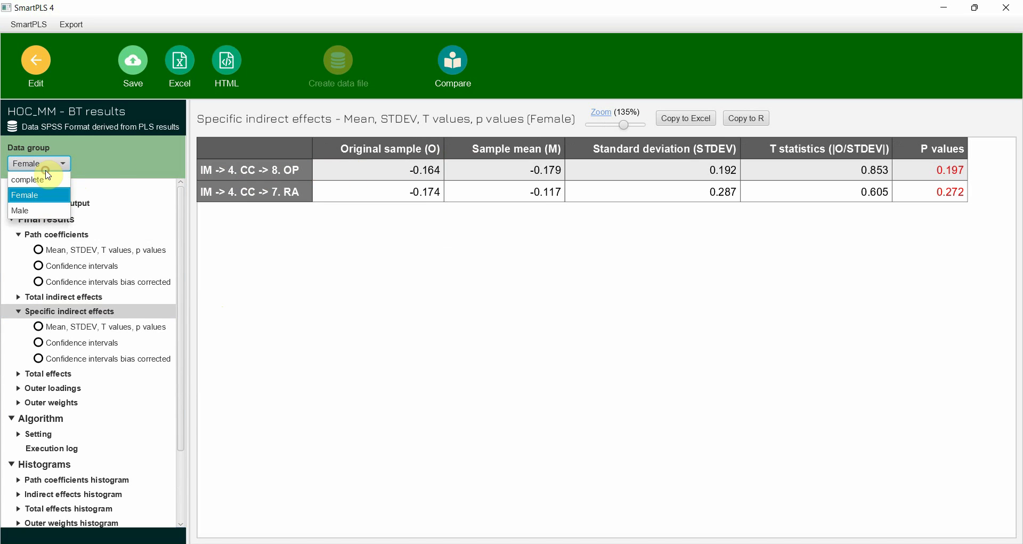
pyautogui.click(53, 211)
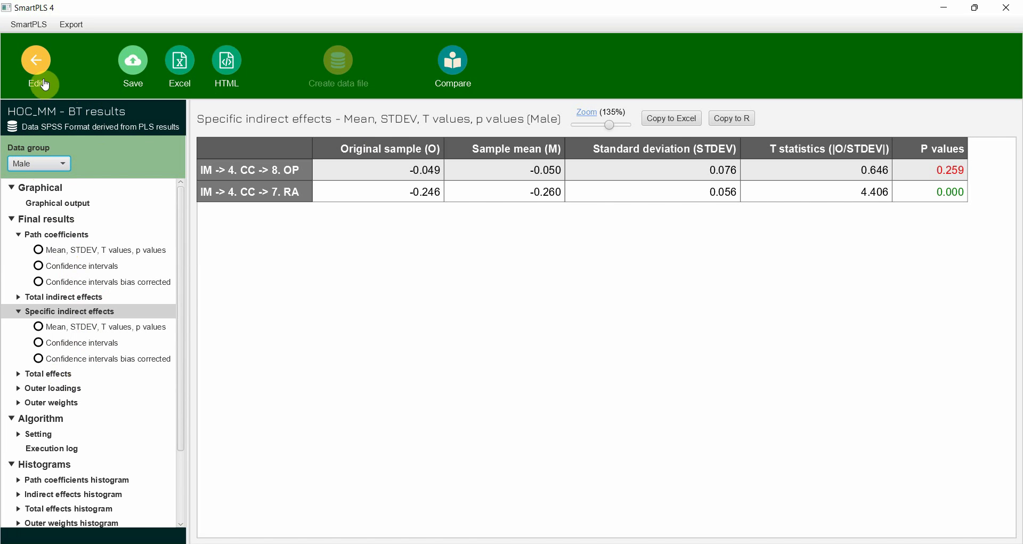
pyautogui.click(36, 65)
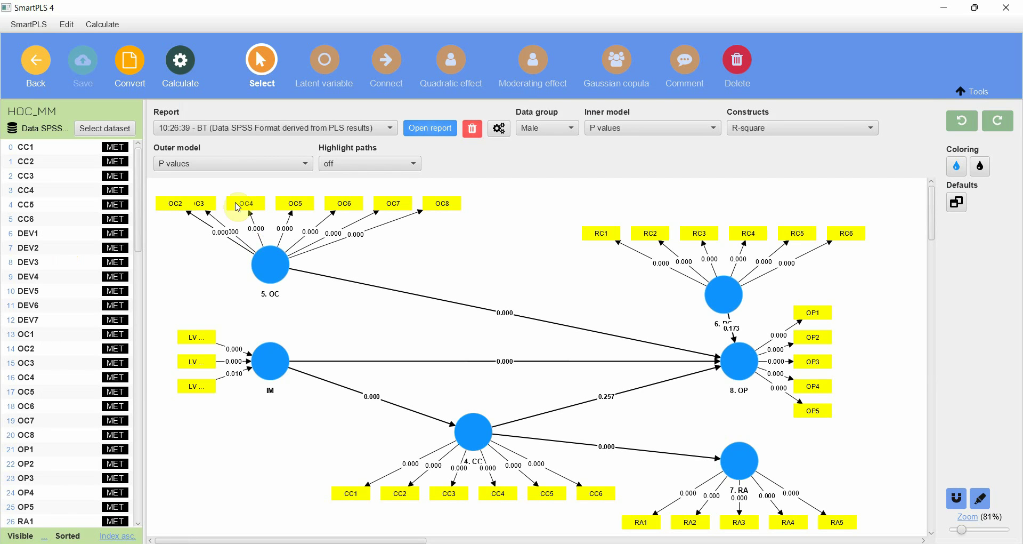
# - Run a bootstrap multigroup analysis comparing Female as group A with Male as group B, after reviewing the PLS, bootstrapping and weighting settings
pyautogui.click(182, 67)
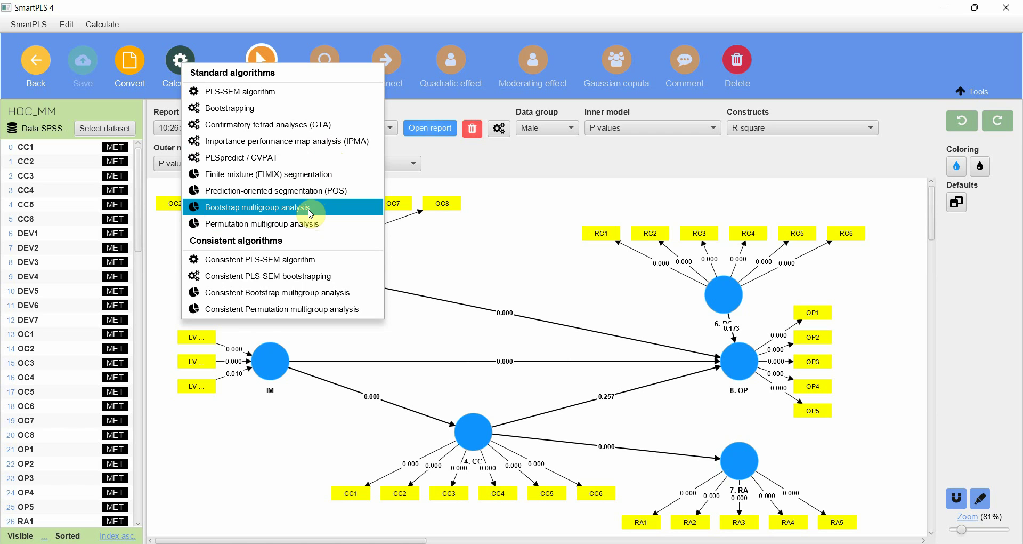
pyautogui.click(290, 214)
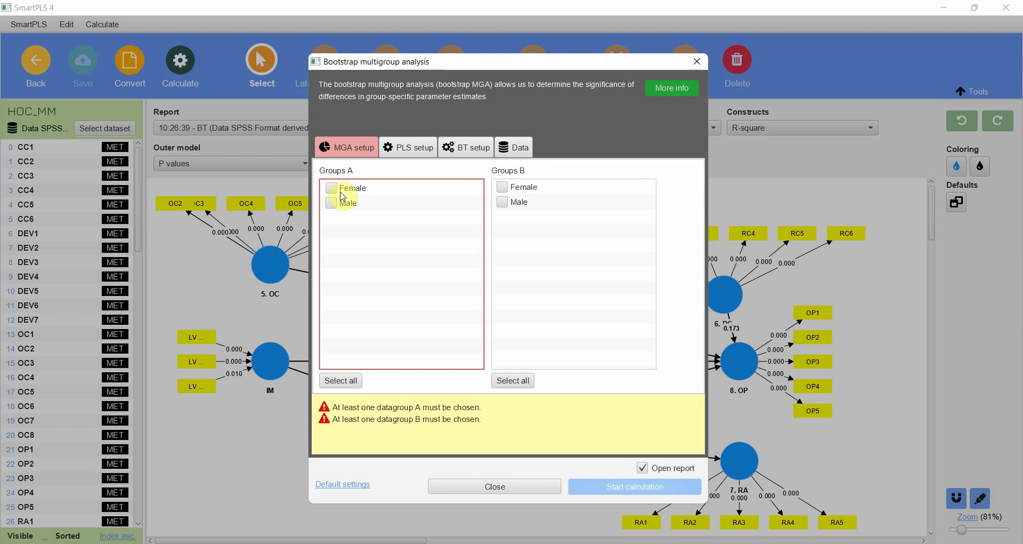
pyautogui.click(331, 188)
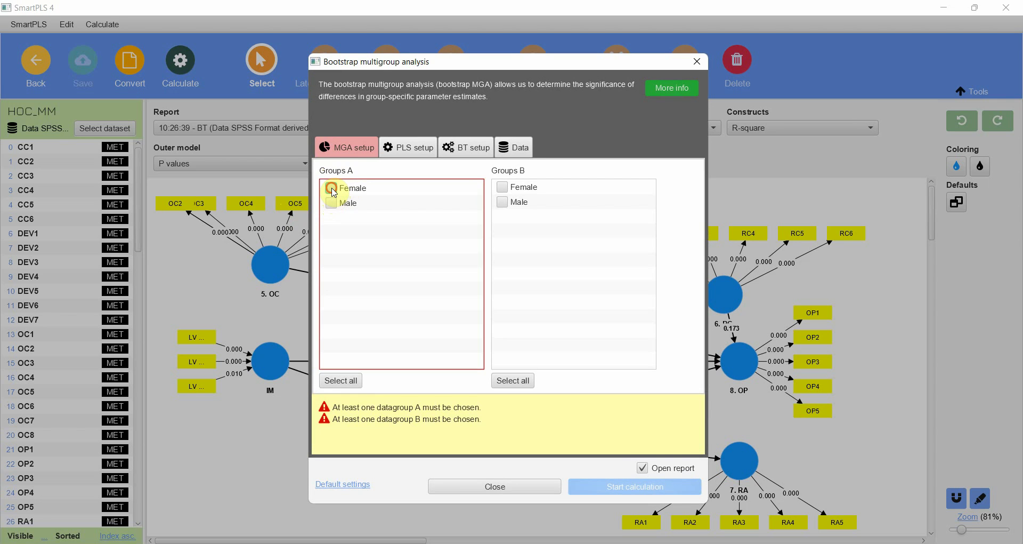
pyautogui.click(502, 204)
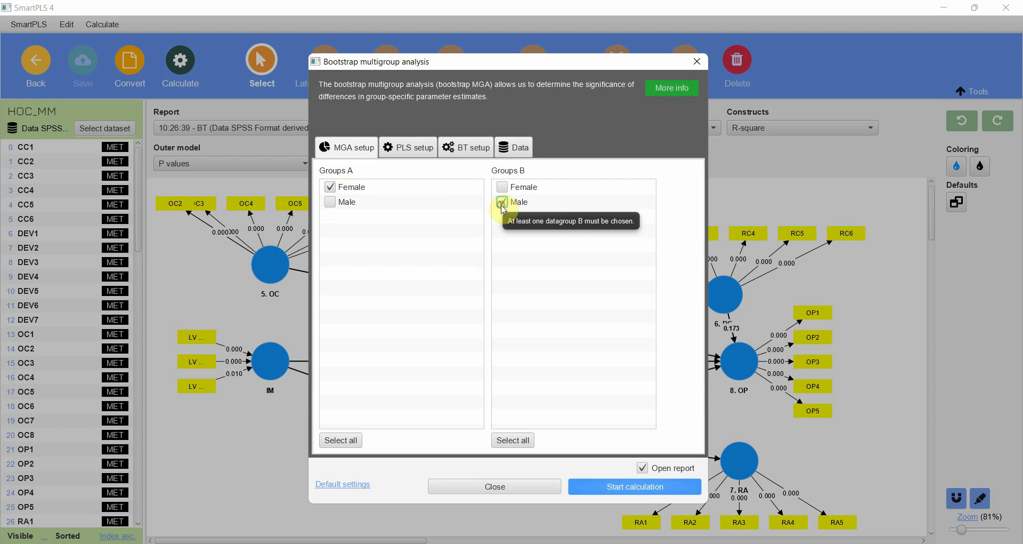
pyautogui.click(425, 153)
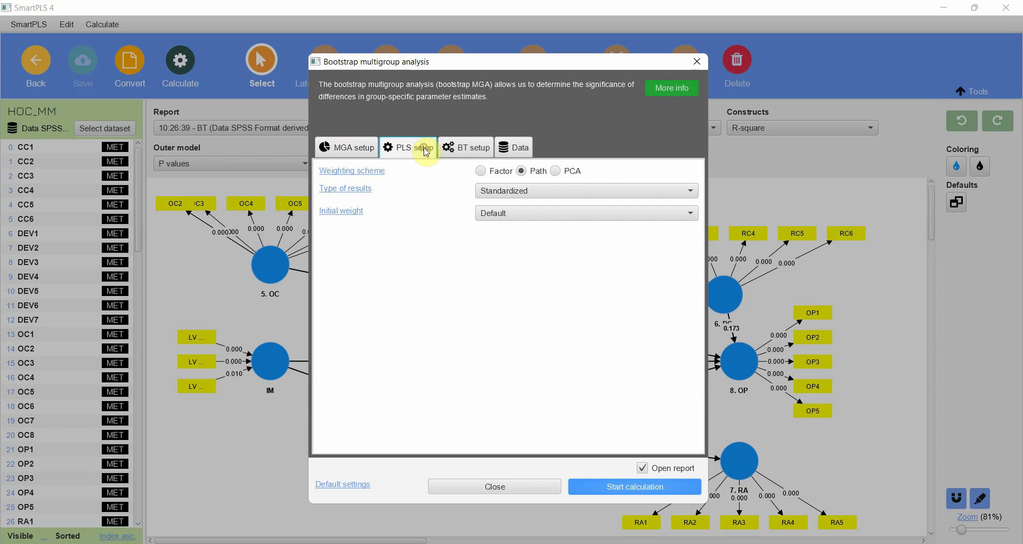
pyautogui.click(468, 150)
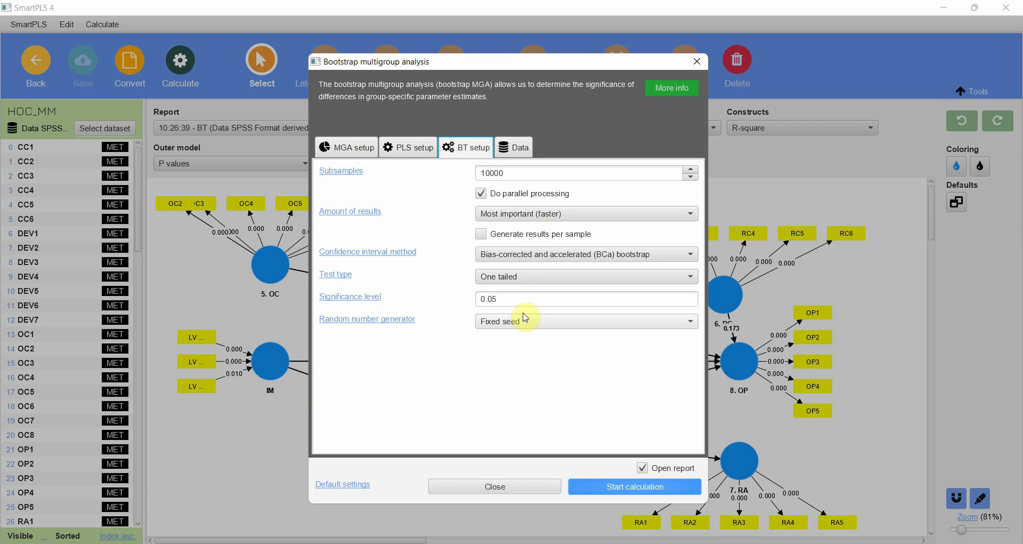
pyautogui.click(514, 157)
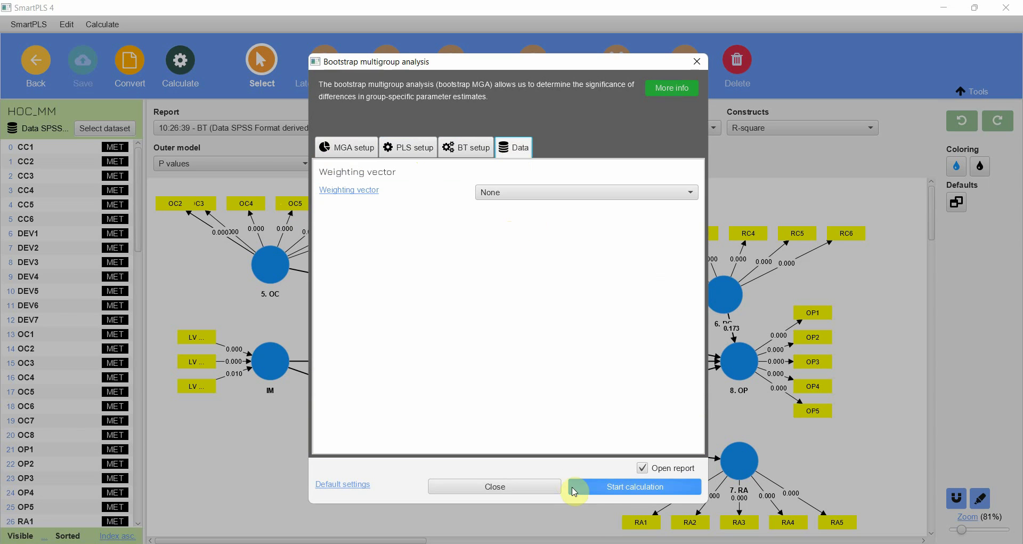
pyautogui.click(640, 488)
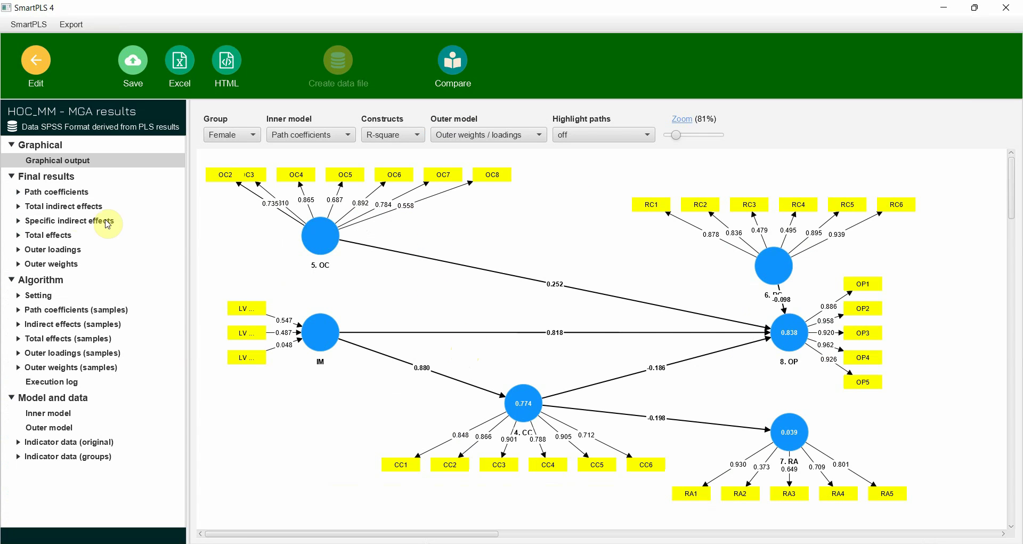
# - Examine the Female - Male path coefficient differences in the bootstrap MGA results, path by path down to IM -> 4. CC
pyautogui.click(70, 195)
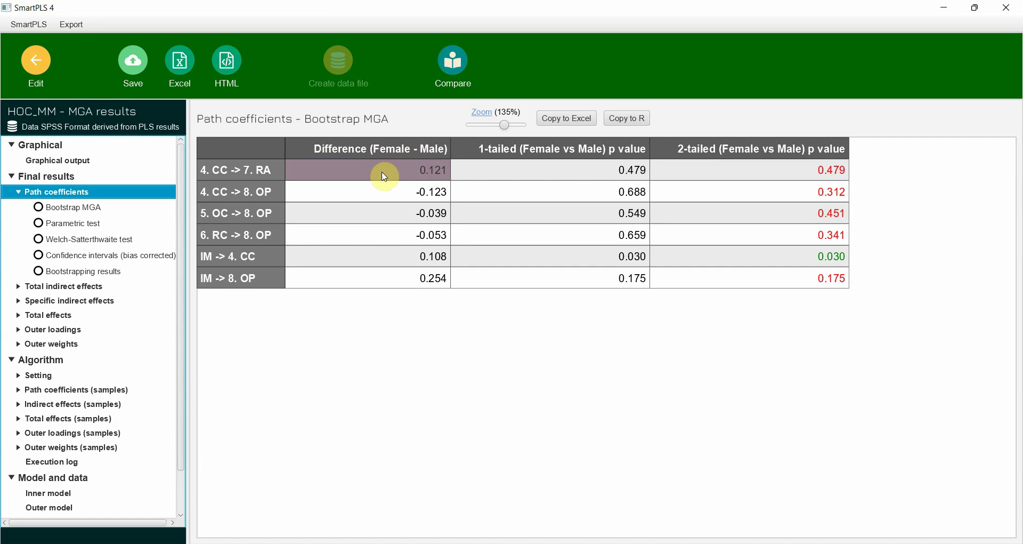
pyautogui.click(404, 173)
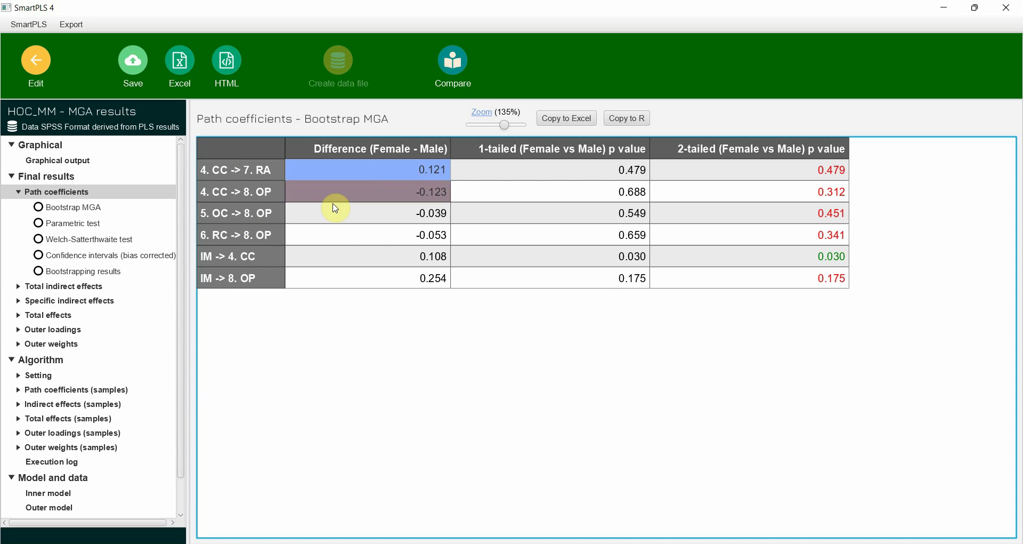
pyautogui.click(365, 197)
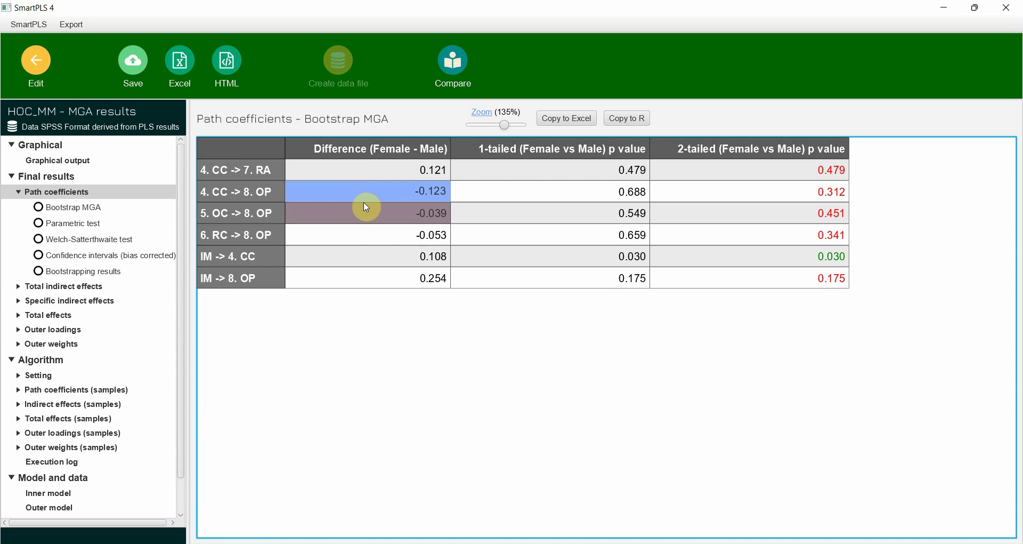
pyautogui.click(366, 213)
pyautogui.click(366, 240)
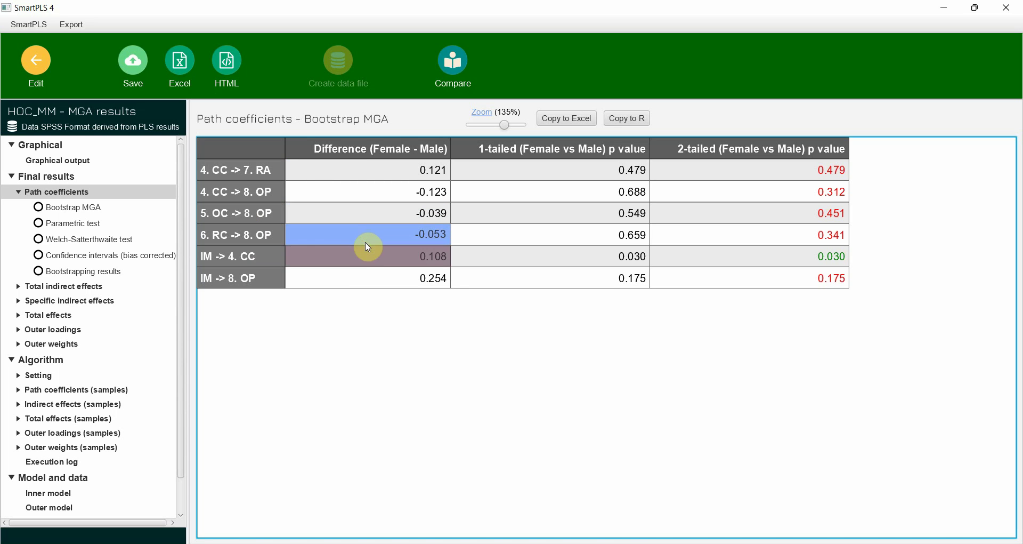
pyautogui.click(366, 260)
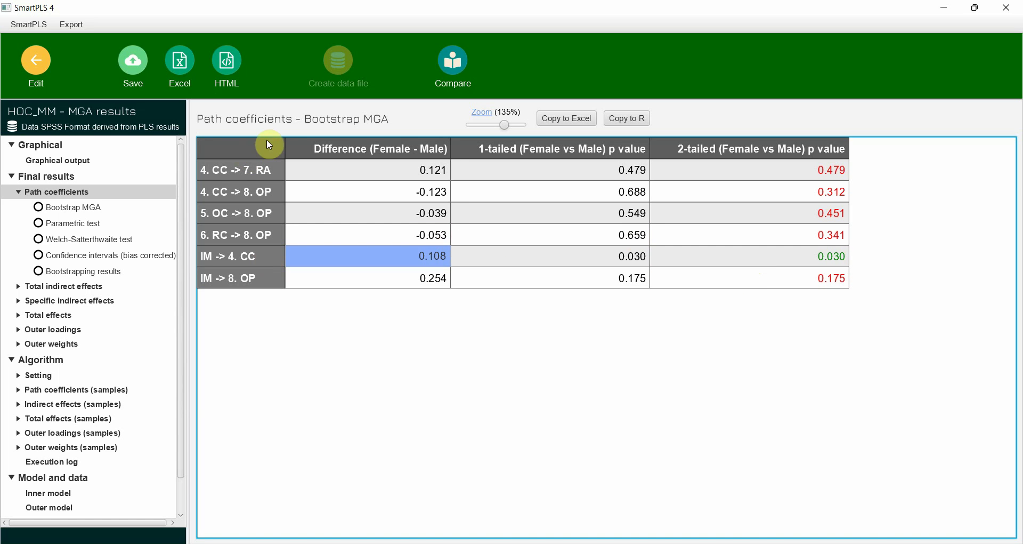
# - Check the 2-tailed p values of the path differences, and compare the bootstrap MGA results with the parametric test
pyautogui.moveTo(423, 169); pyautogui.dragTo(406, 235)
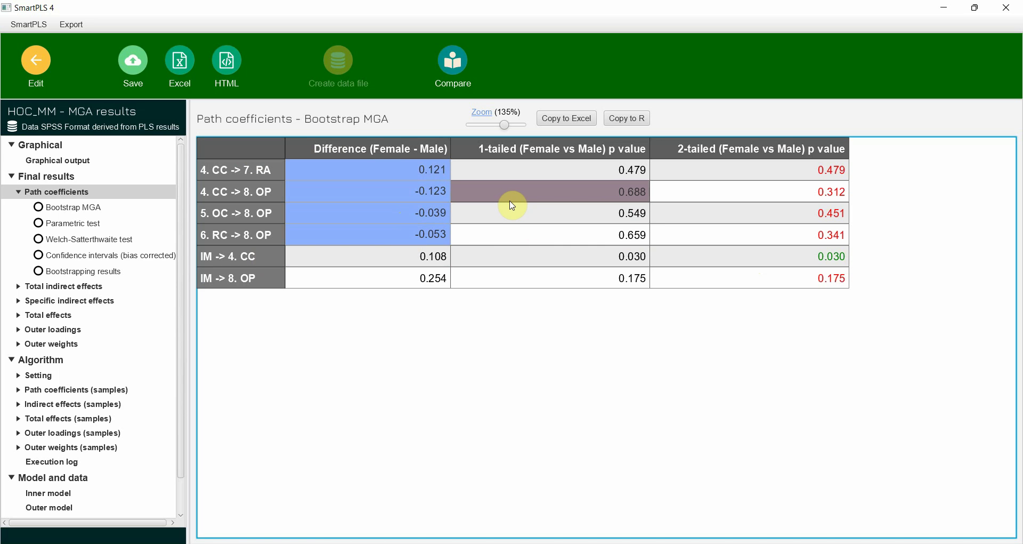
pyautogui.click(824, 256)
pyautogui.moveTo(818, 174); pyautogui.dragTo(810, 235)
pyautogui.click(813, 257)
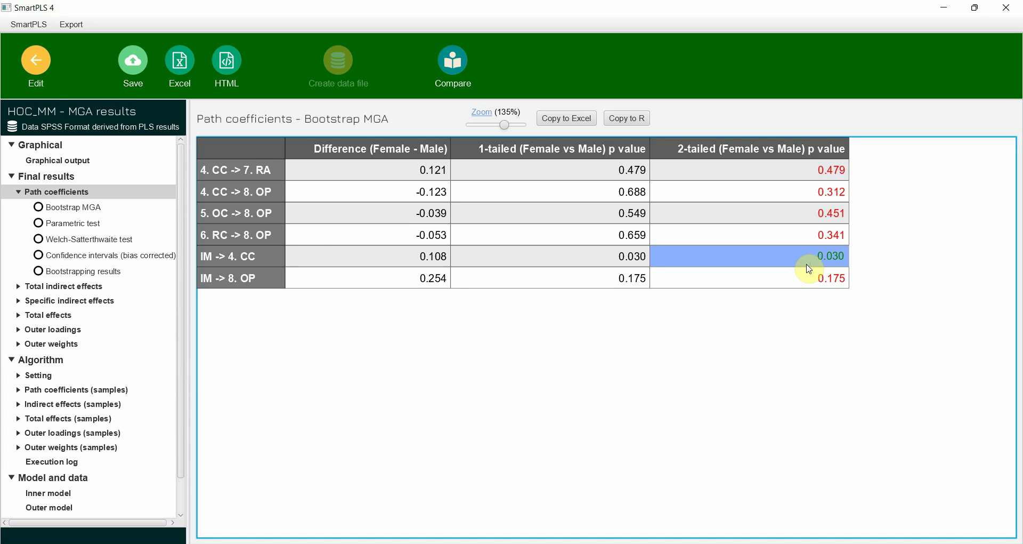
pyautogui.click(66, 226)
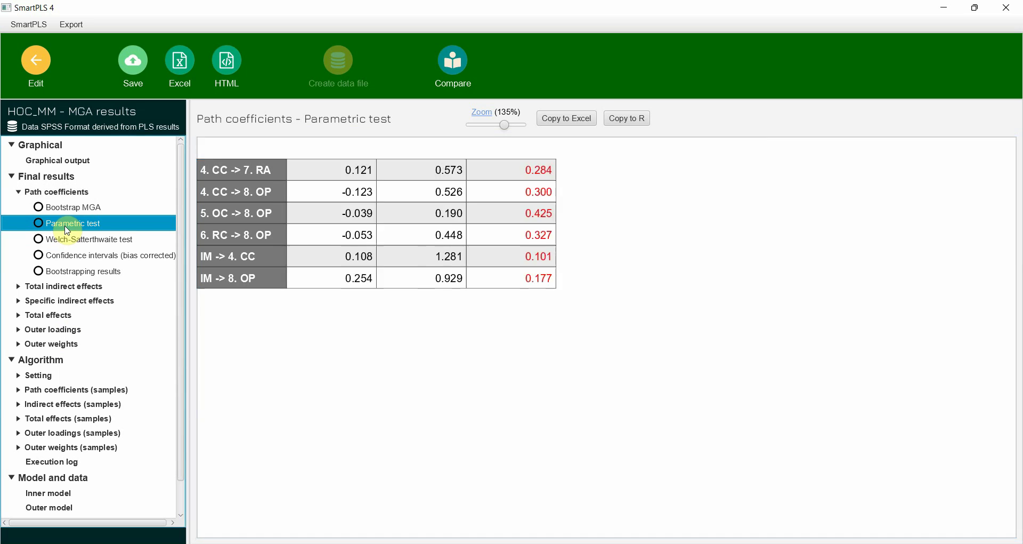
pyautogui.click(89, 211)
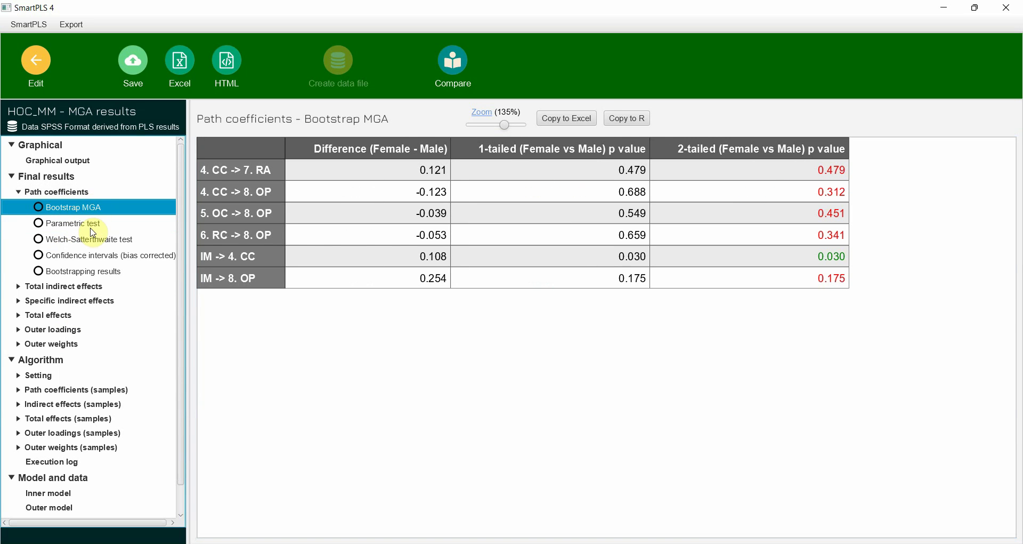
# - Compare the original 4. CC -> 7. RA path coefficients of Female and Male in the MGA bootstrapping results
pyautogui.click(101, 273)
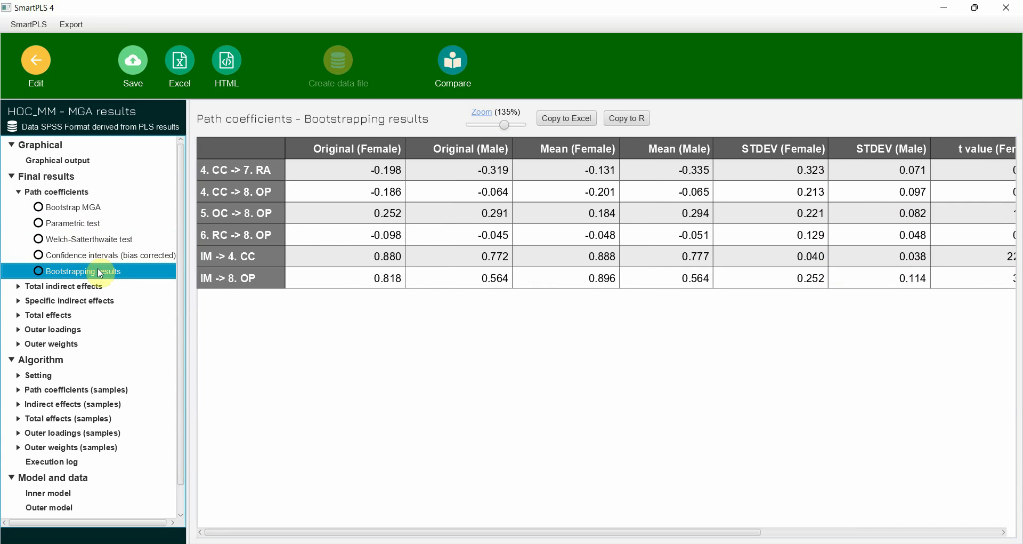
pyautogui.click(338, 166)
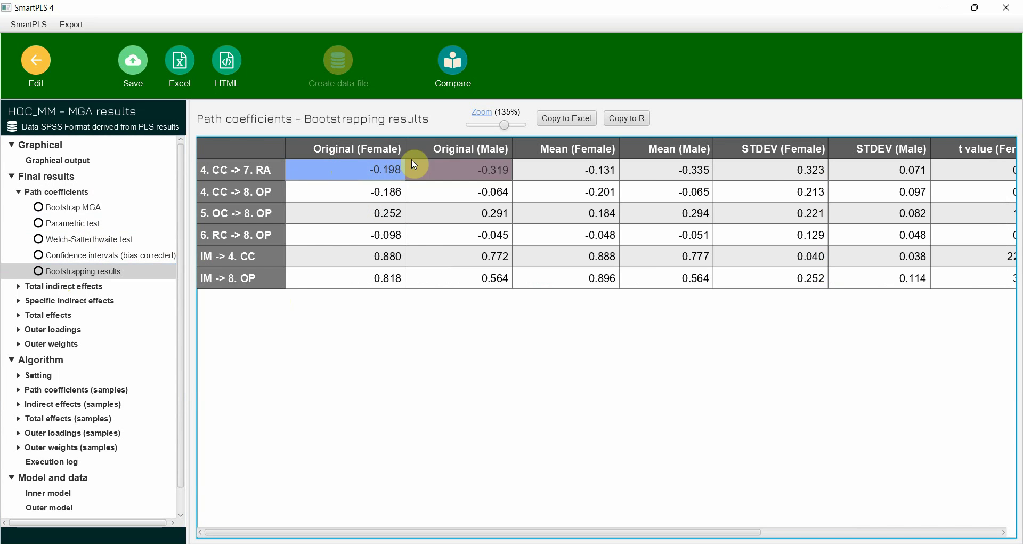
pyautogui.click(443, 163)
pyautogui.click(376, 168)
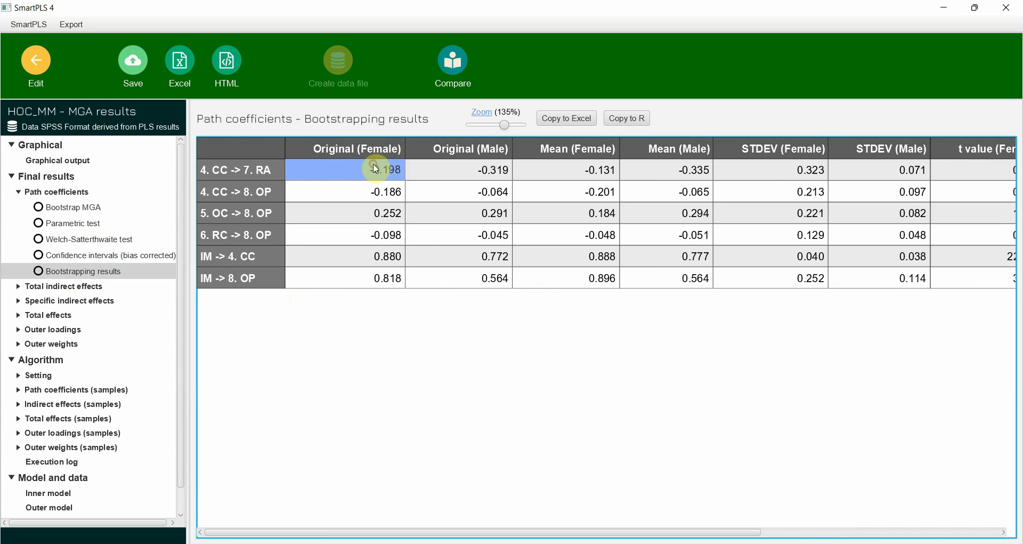
pyautogui.click(445, 168)
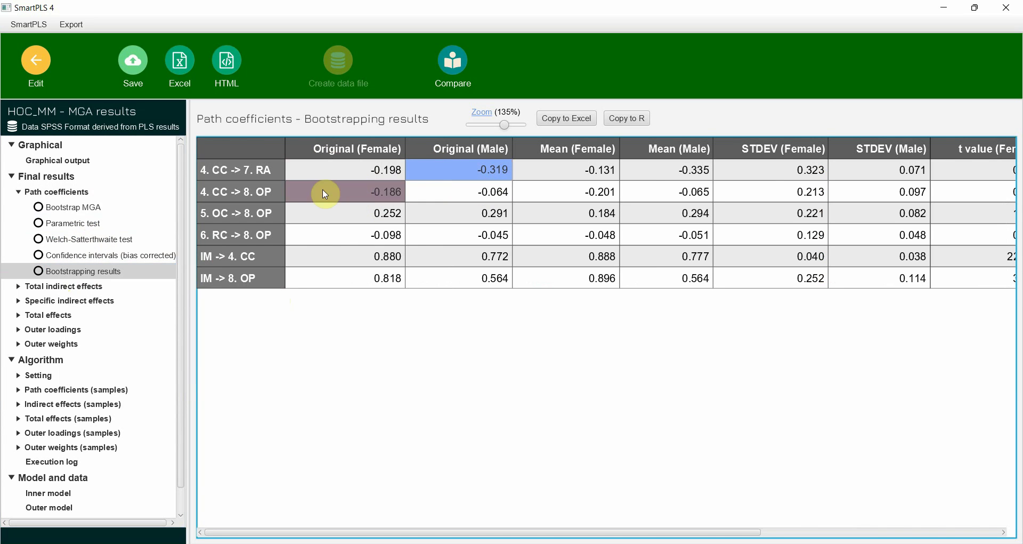
pyautogui.click(374, 170)
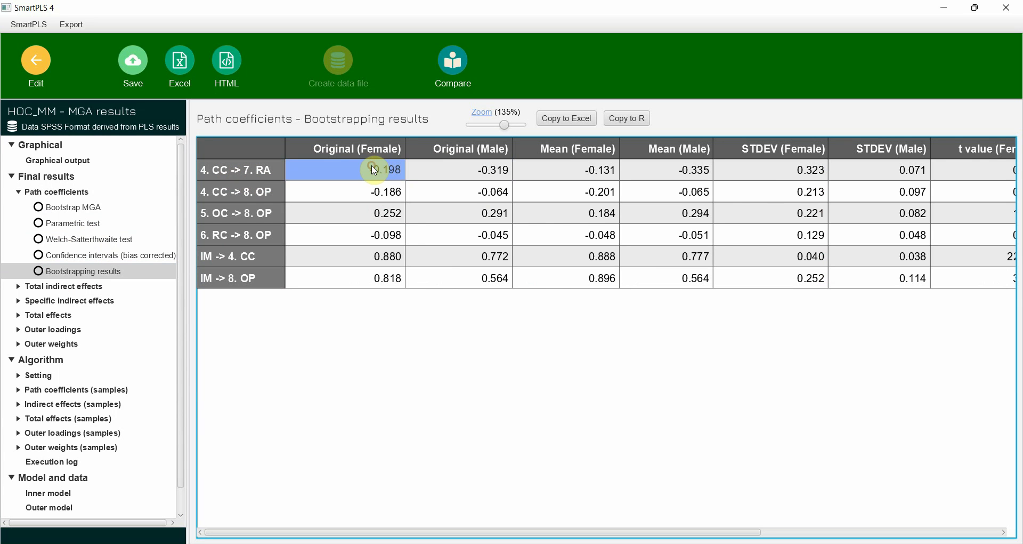
pyautogui.click(445, 175)
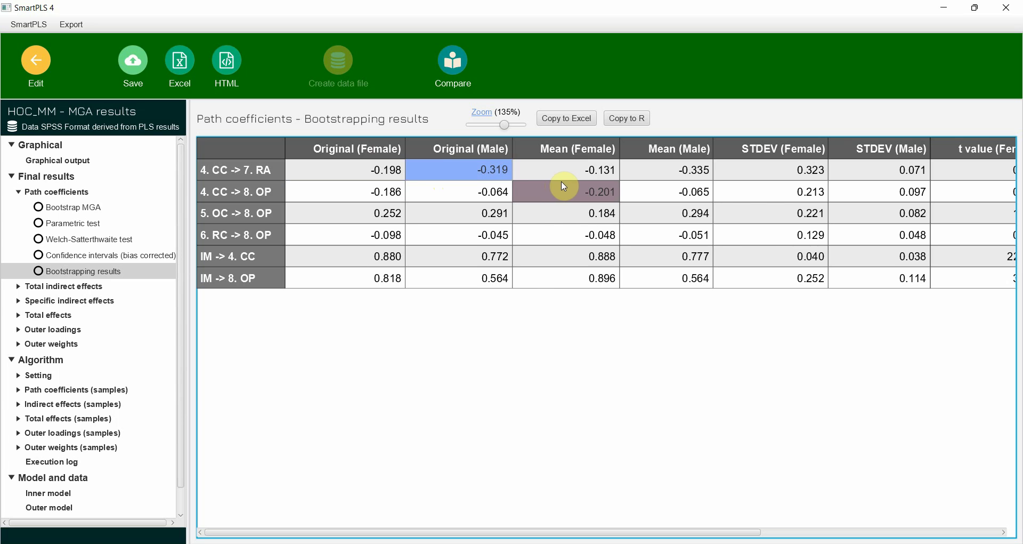
# - Compare the Female and Male standard deviations for 4. CC -> 7. RA, and return to the bootstrap MGA path coefficients
pyautogui.click(774, 177)
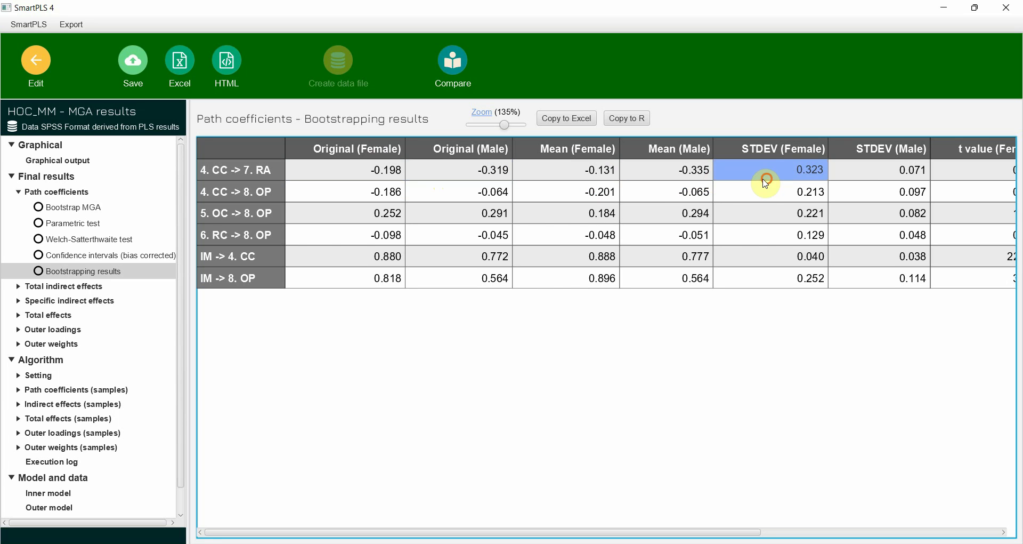
pyautogui.click(872, 179)
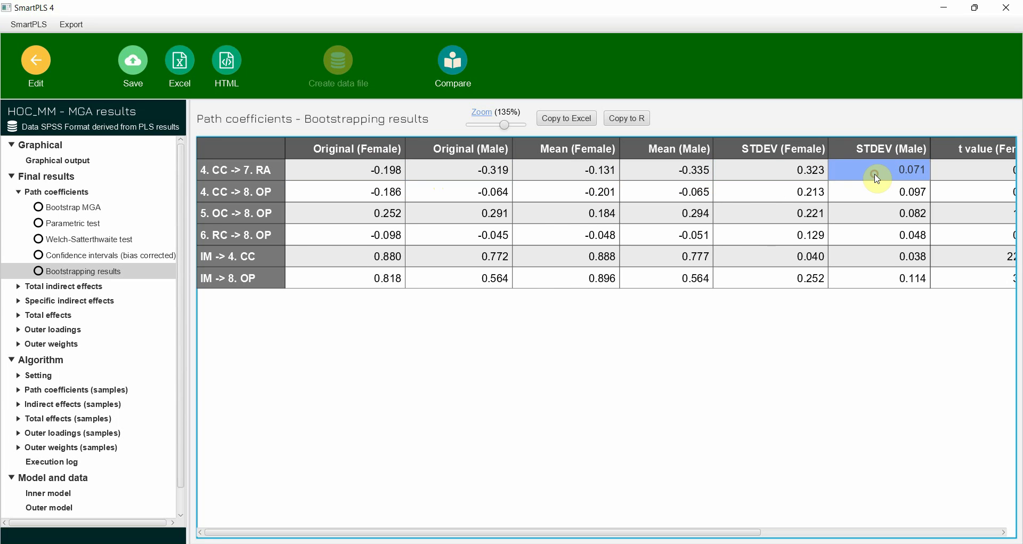
pyautogui.moveTo(484, 532)
pyautogui.mouseDown()
pyautogui.moveTo(709, 536)
pyautogui.moveTo(466, 532)
pyautogui.mouseUp()
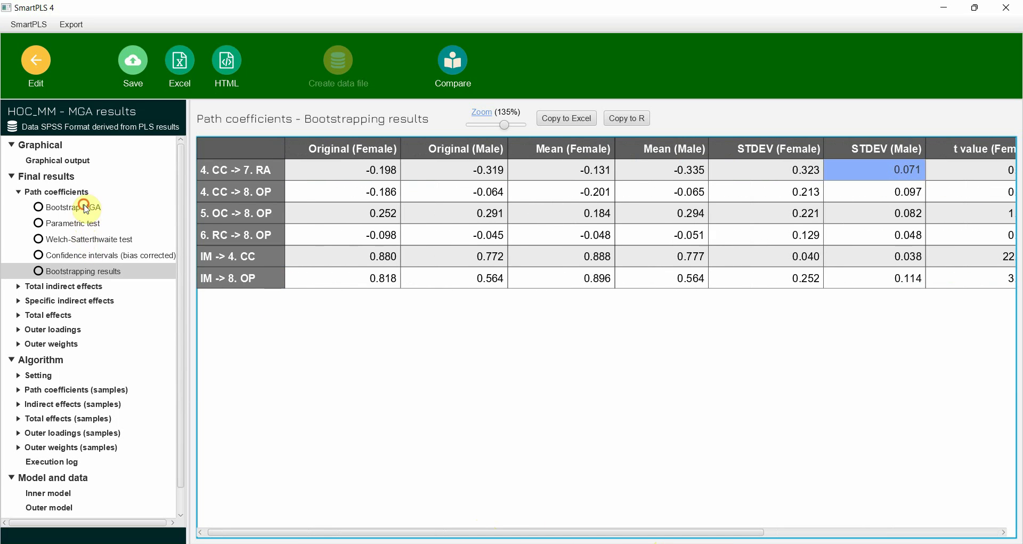
pyautogui.click(86, 207)
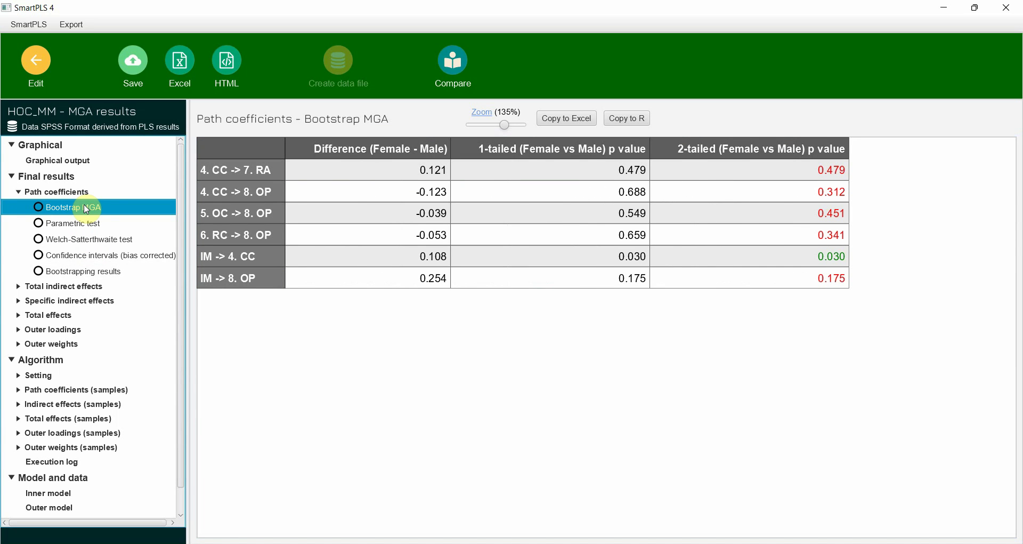
pyautogui.click(256, 175)
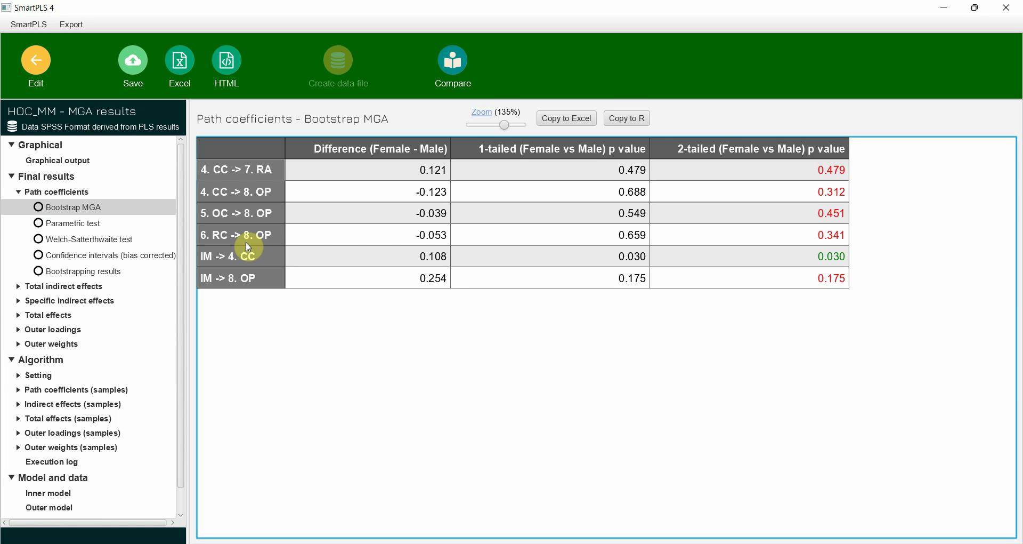
# - Check the Female - Male differences in the specific indirect effects of the bootstrap MGA, and return to the project workspace
pyautogui.click(79, 304)
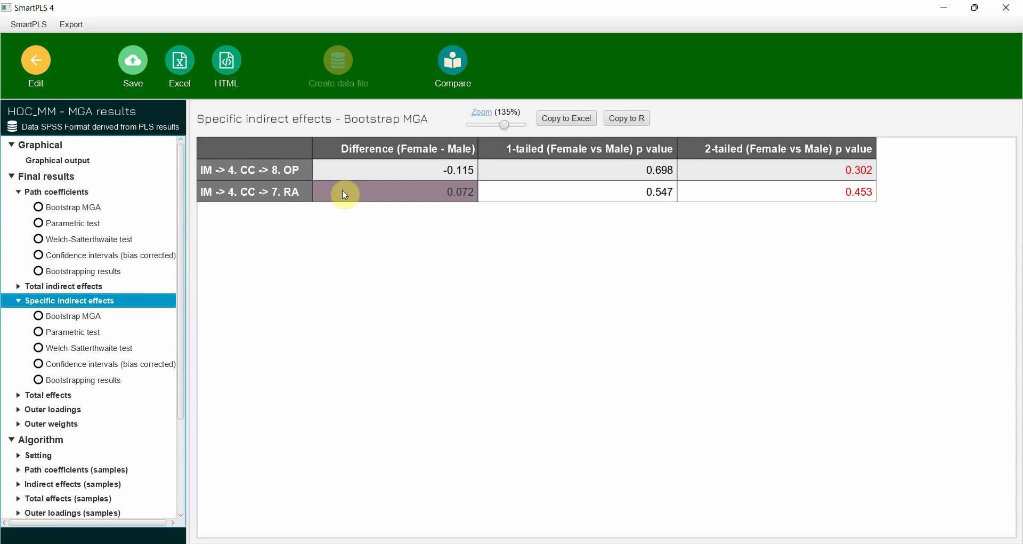
pyautogui.click(353, 168)
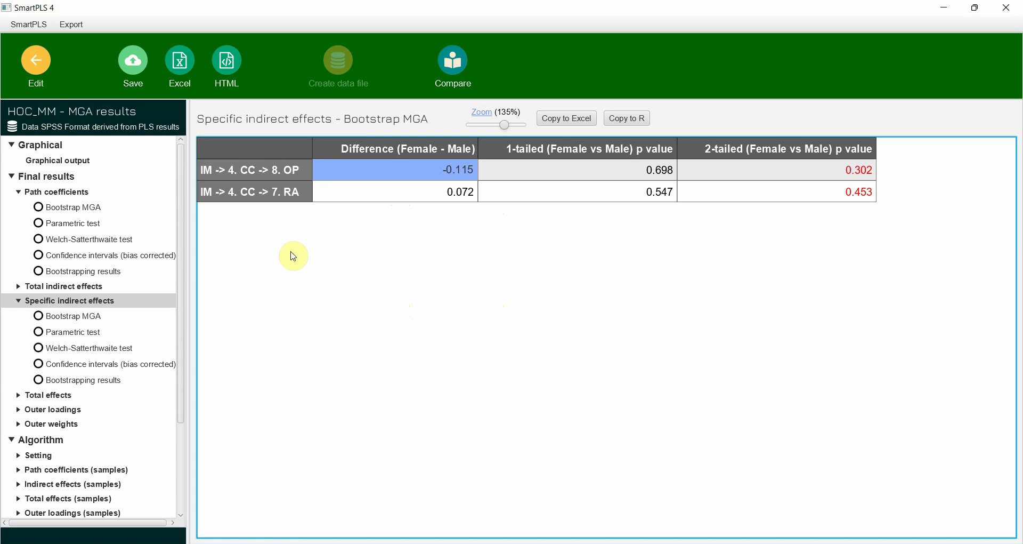
pyautogui.click(36, 61)
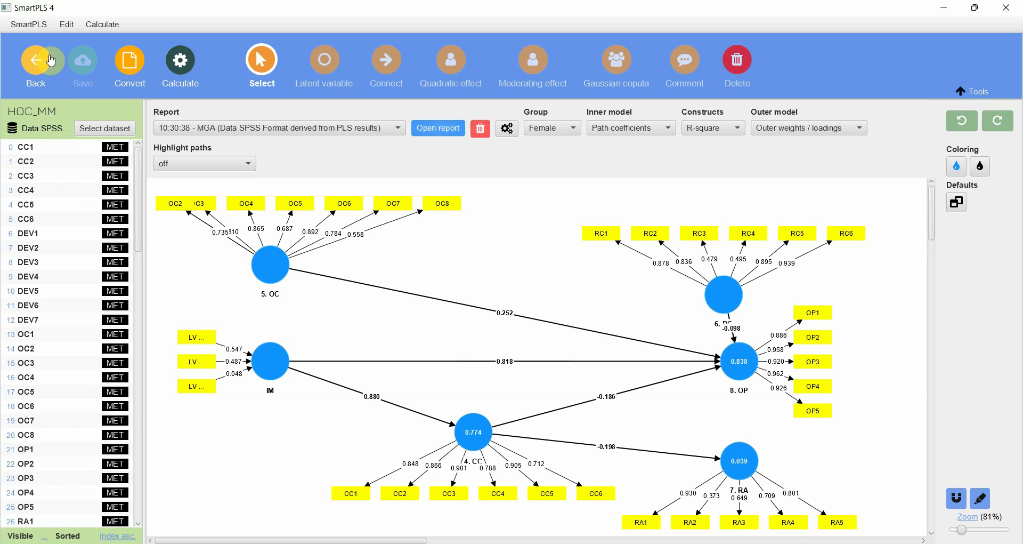
pyautogui.click(36, 59)
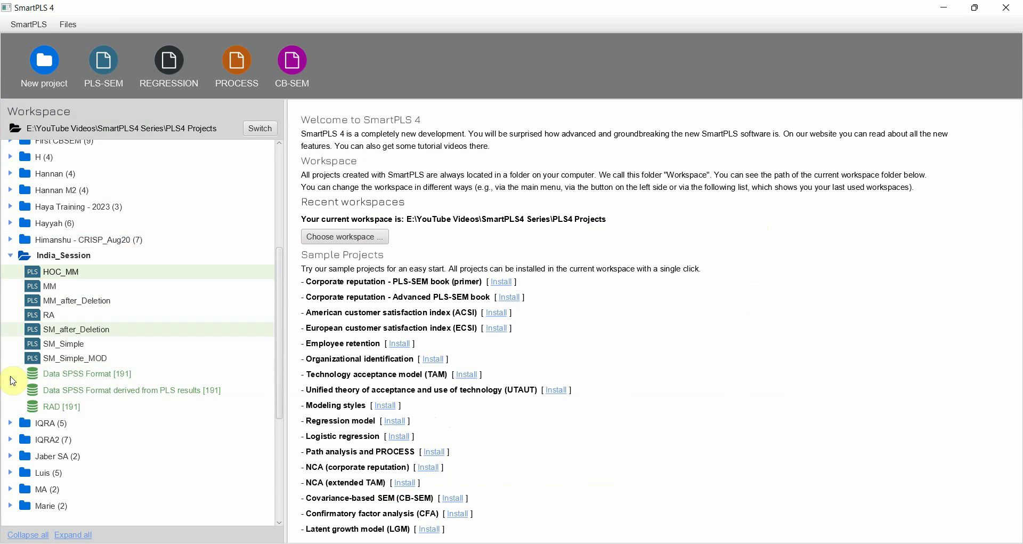
# - Create a new PLS-SEM model named MM_OP in the India_Session project
pyautogui.click(104, 67)
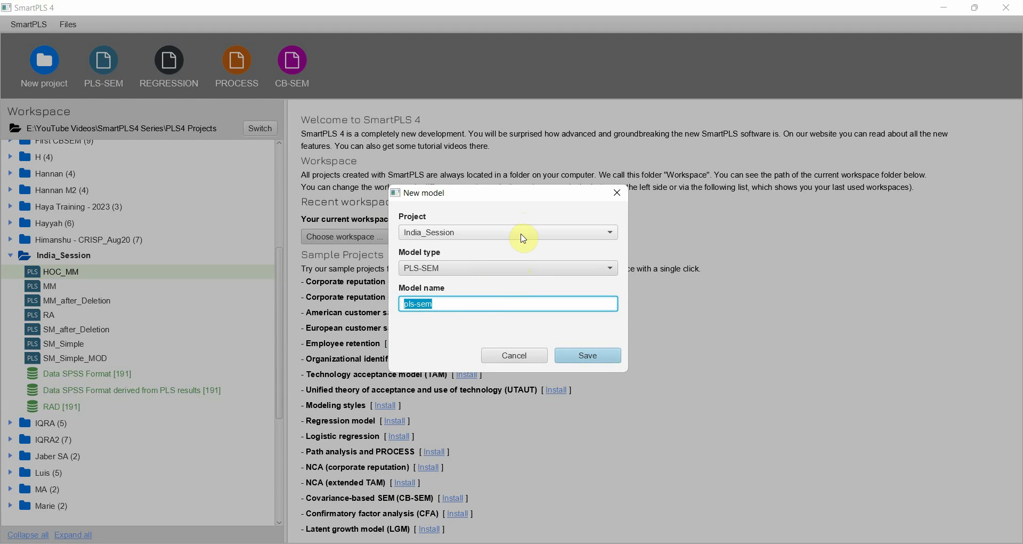
pyautogui.click(456, 305)
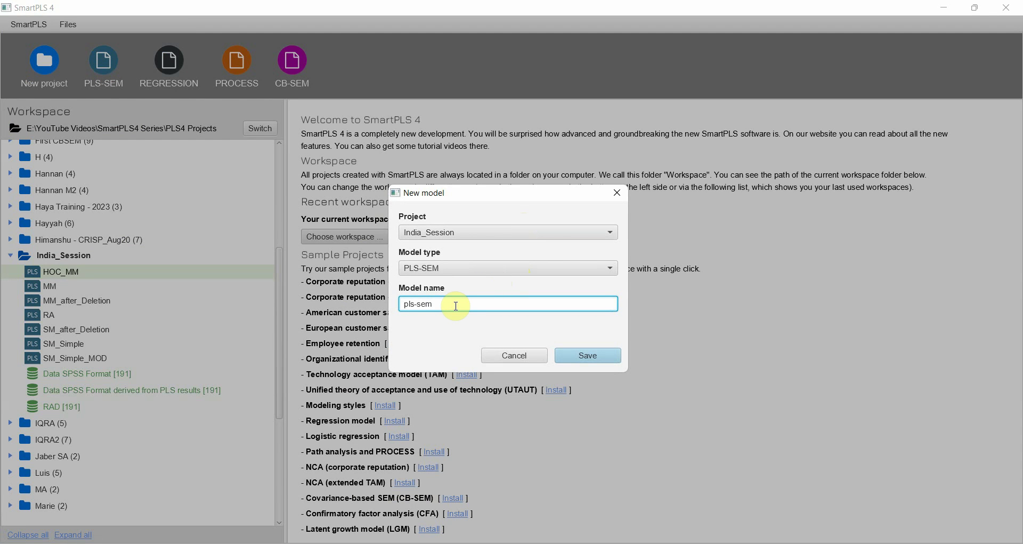
pyautogui.tripleClick(456, 305)
pyautogui.write('MM')
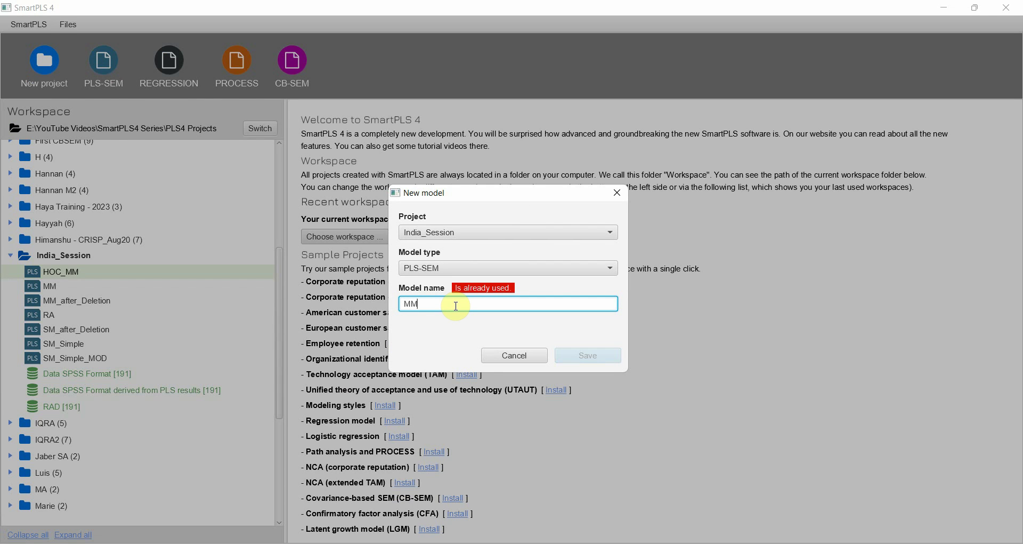
pyautogui.write('_')
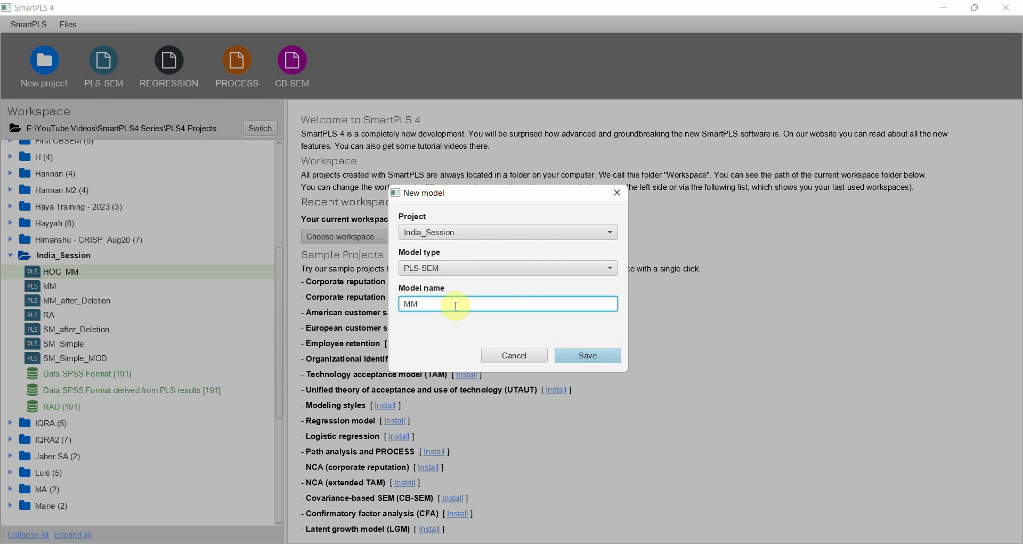
pyautogui.write('OP')
pyautogui.click(576, 361)
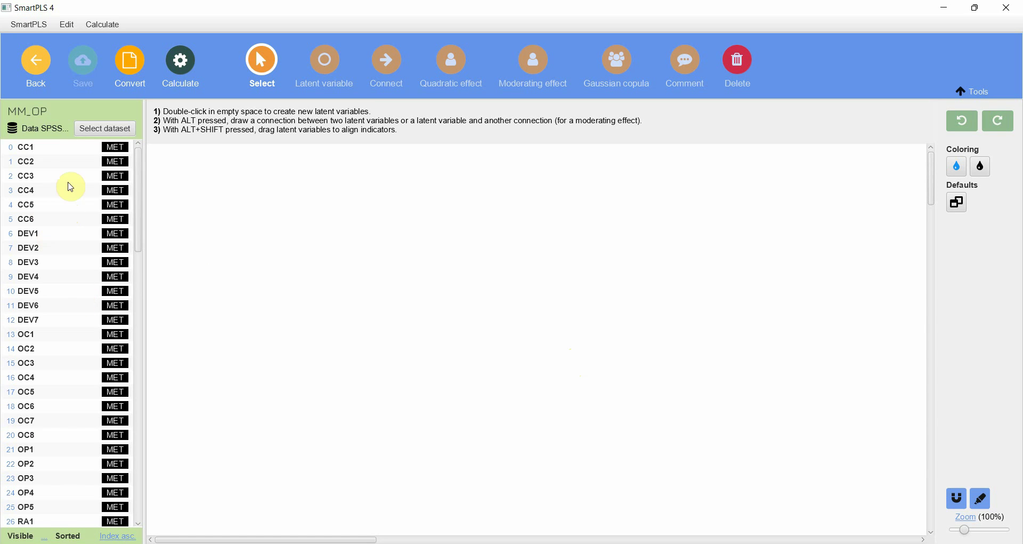
# - Assign the Data SPSS Format [191] dataset to the MM_OP model
pyautogui.click(90, 128)
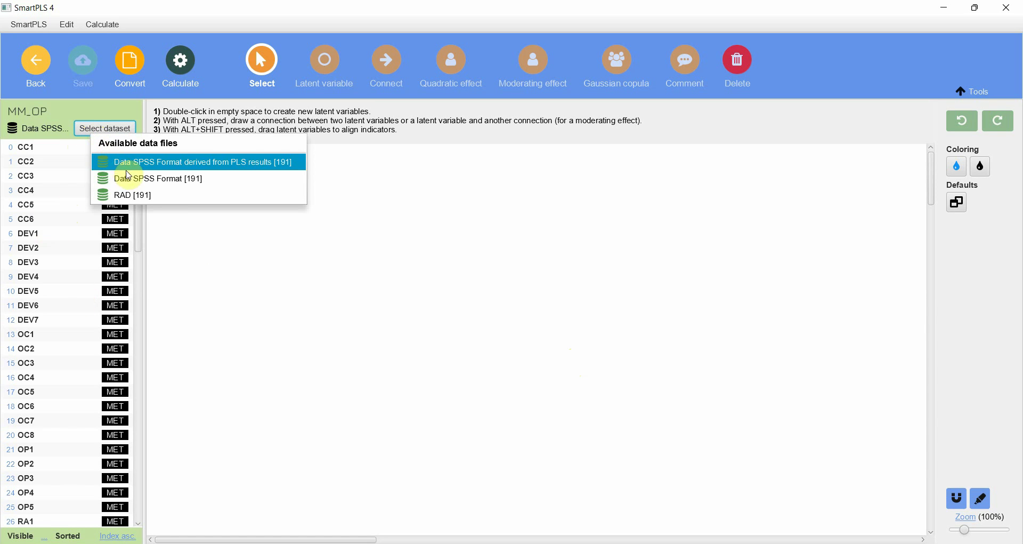
pyautogui.click(182, 178)
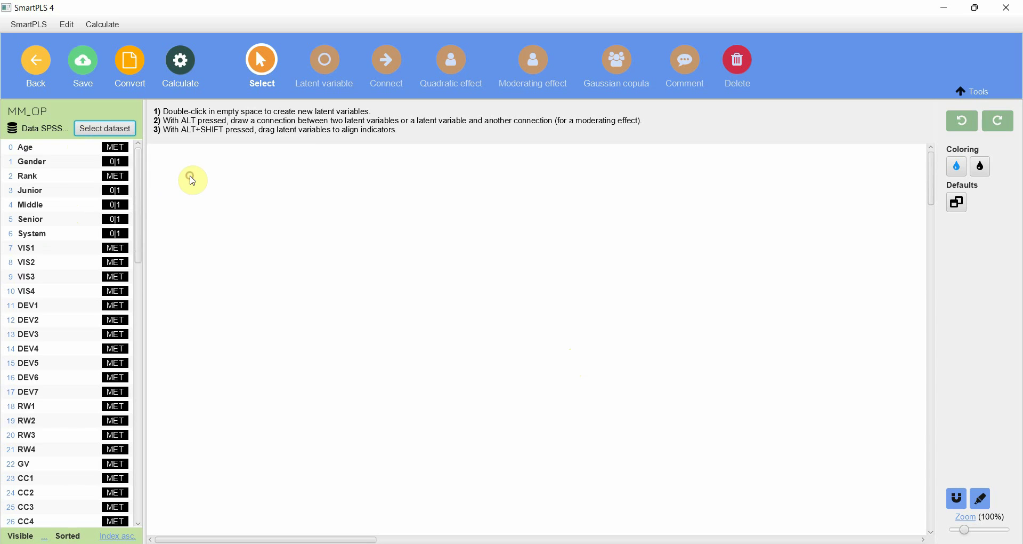
pyautogui.click(107, 128)
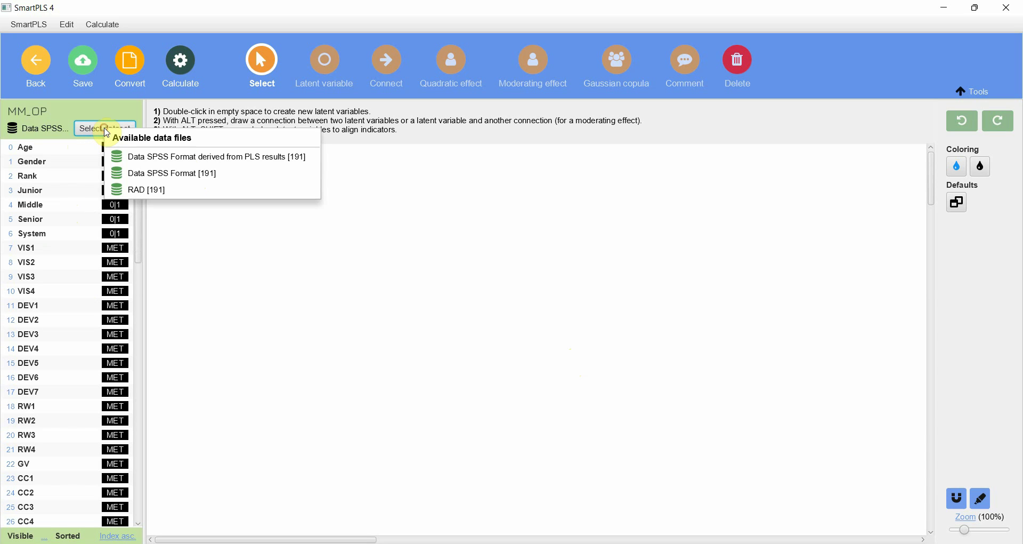
pyautogui.click(91, 128)
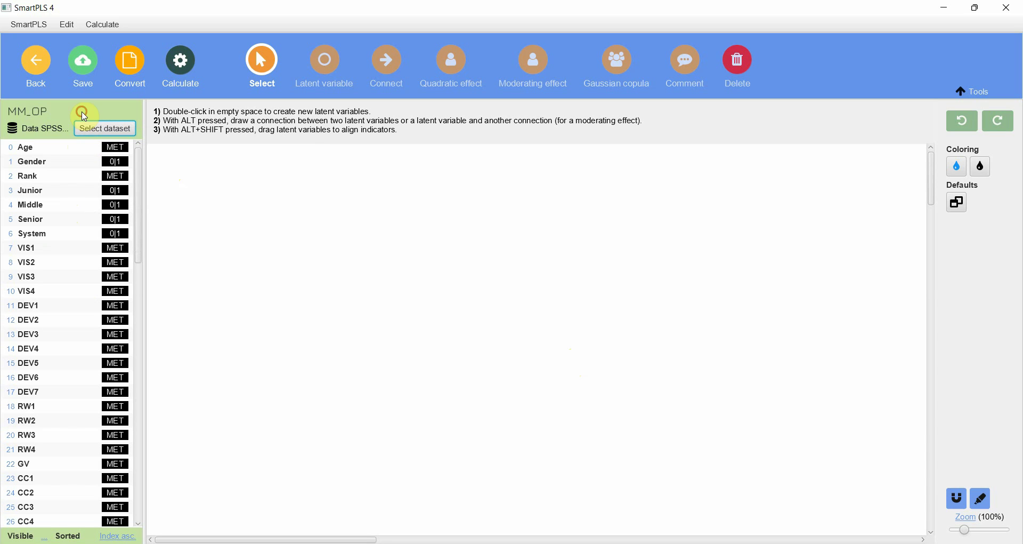
pyautogui.click(53, 248)
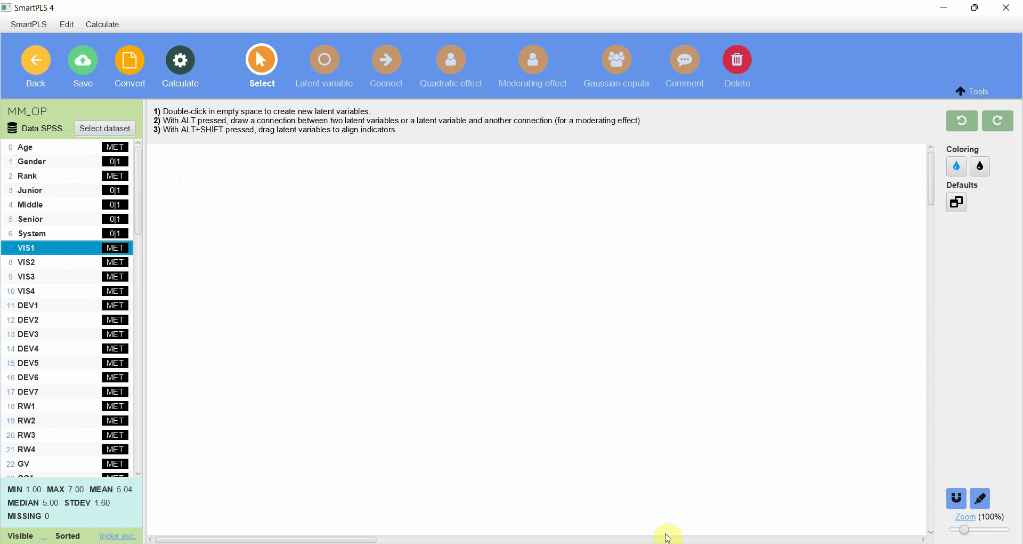
# - Switch to PowerPoint and add a new slide at the end of the Slides presentation
pyautogui.click(645, 542)
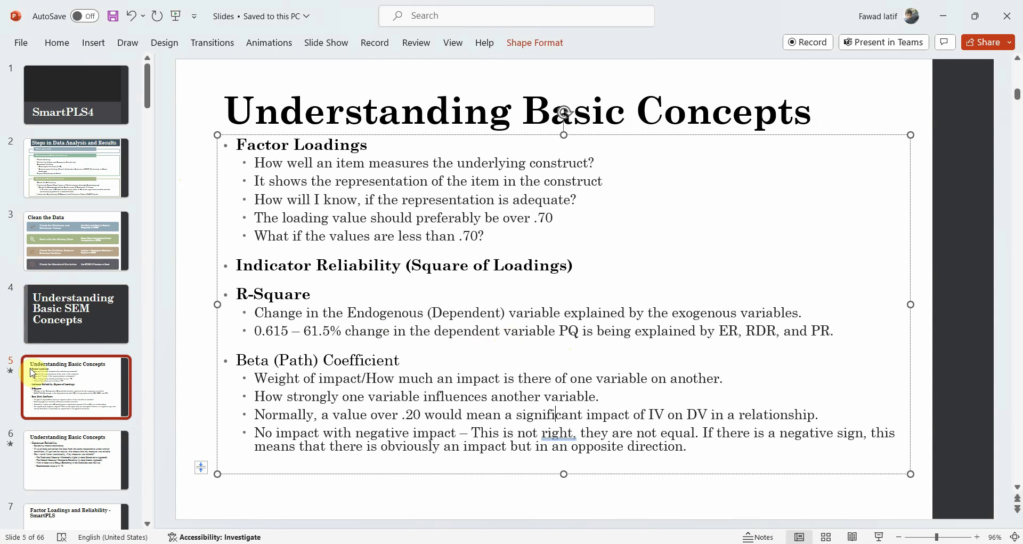
pyautogui.moveTo(148, 97); pyautogui.dragTo(167, 516)
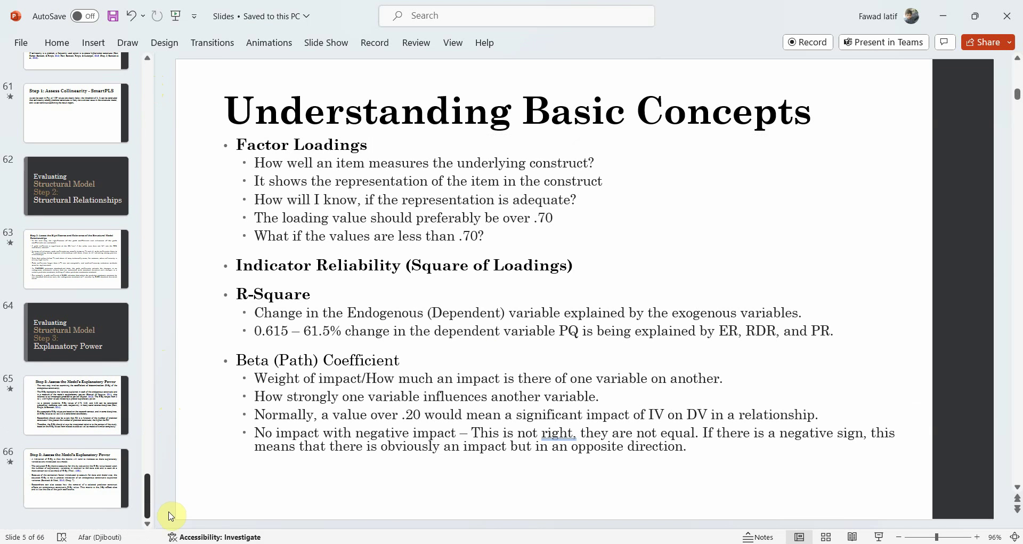
pyautogui.click(118, 521)
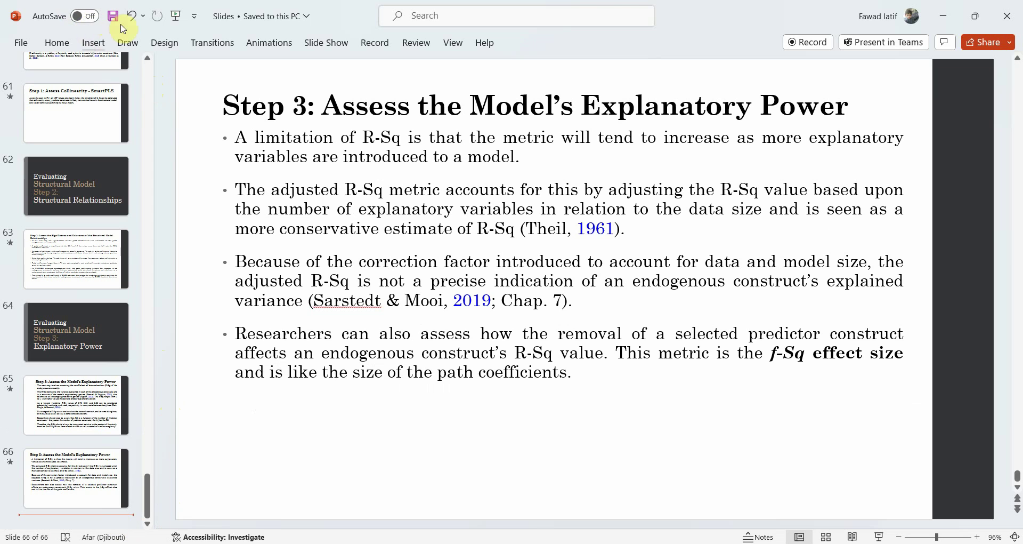
pyautogui.click(22, 46)
pyautogui.click(97, 44)
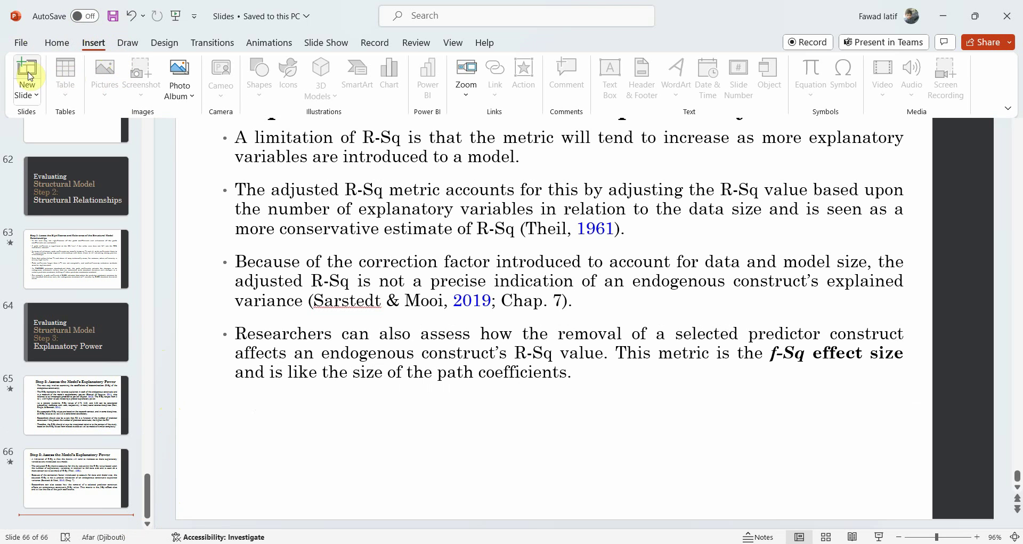
pyautogui.click(35, 75)
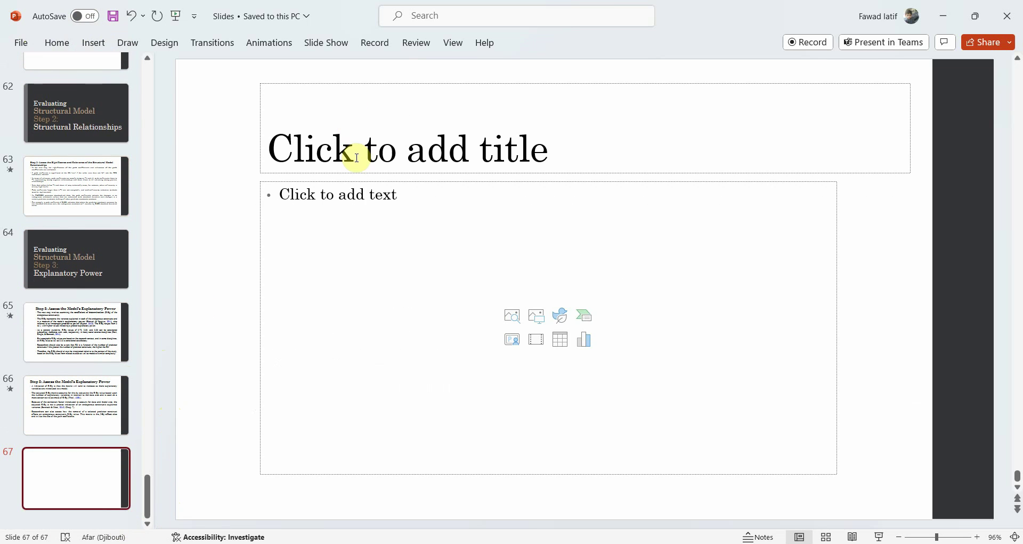
# - Delete the text and title placeholders from the new slide
pyautogui.click(358, 181)
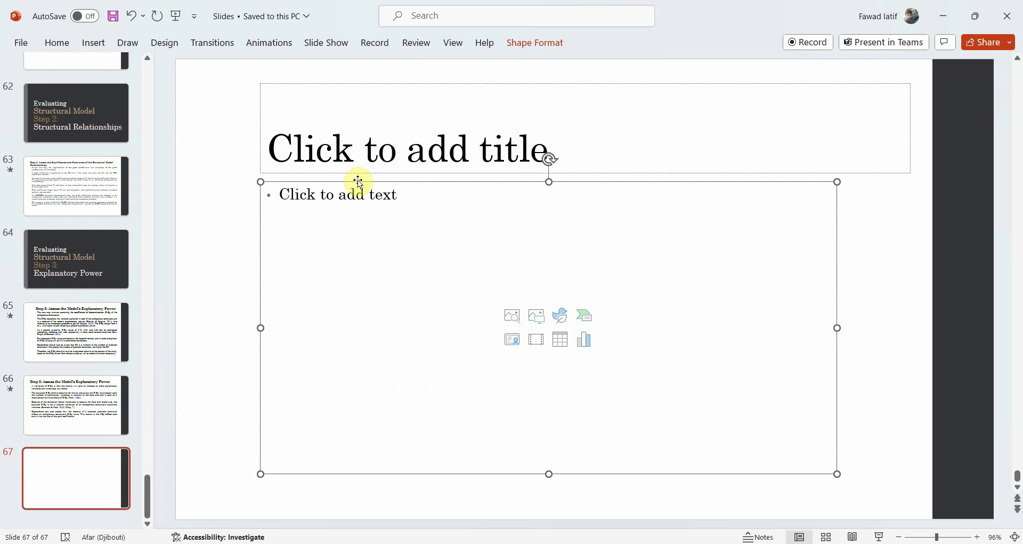
pyautogui.press('Delete')
pyautogui.click(378, 173)
pyautogui.press('Delete')
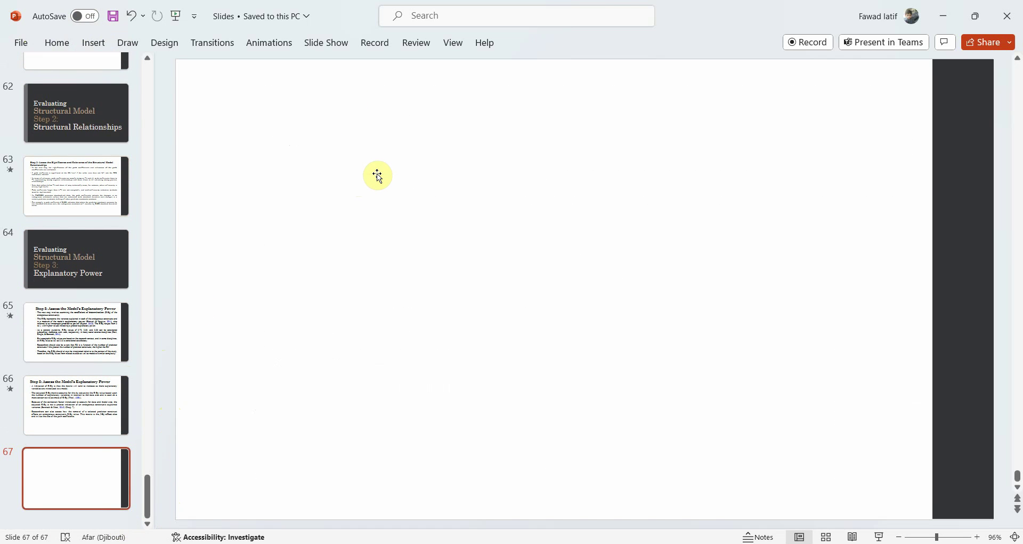
# - Draw a rectangle about 7.4 cm wide and 1.8 cm high on the blank slide, and apply the white outlined shape style
pyautogui.click(92, 43)
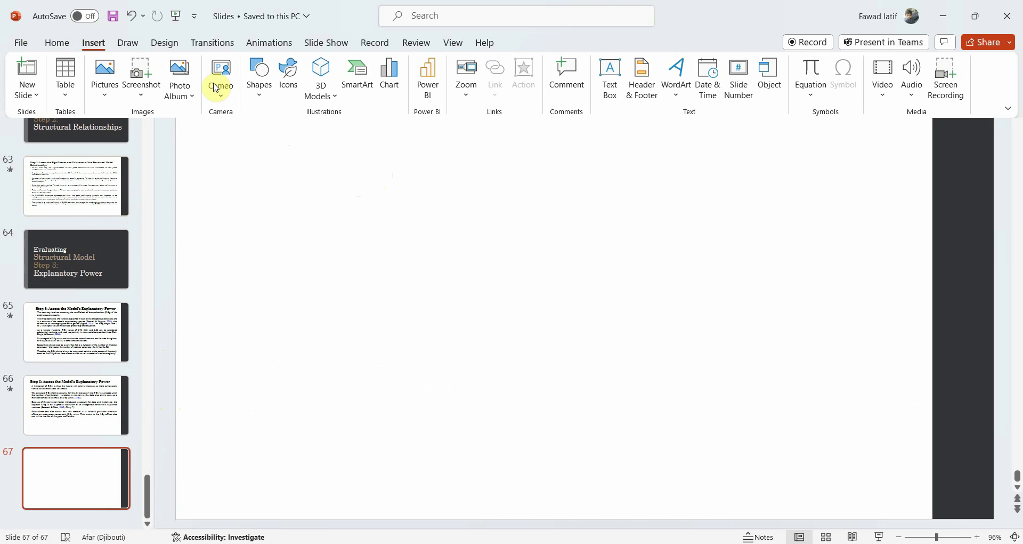
pyautogui.click(260, 93)
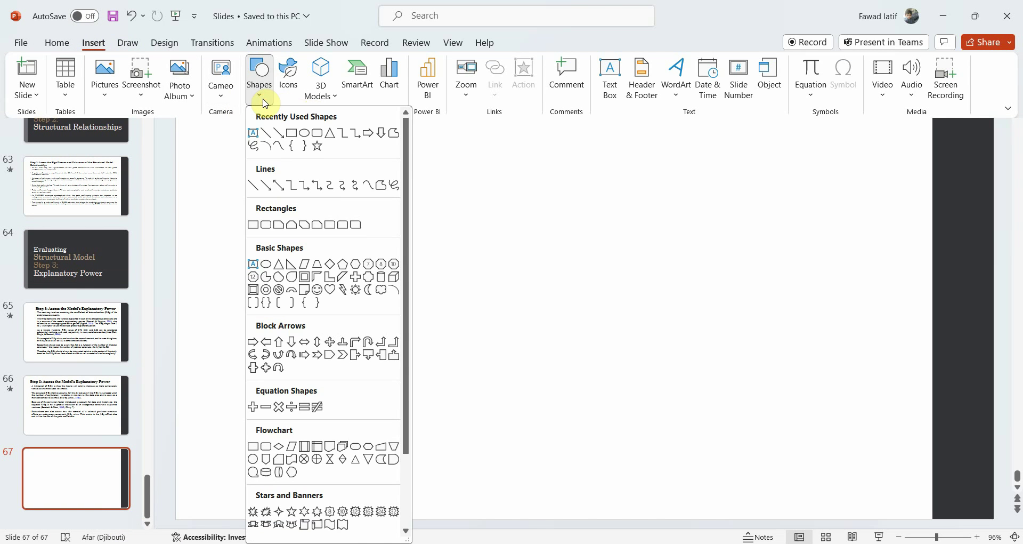
pyautogui.click(285, 137)
pyautogui.moveTo(253, 153); pyautogui.dragTo(432, 197)
pyautogui.click(514, 42)
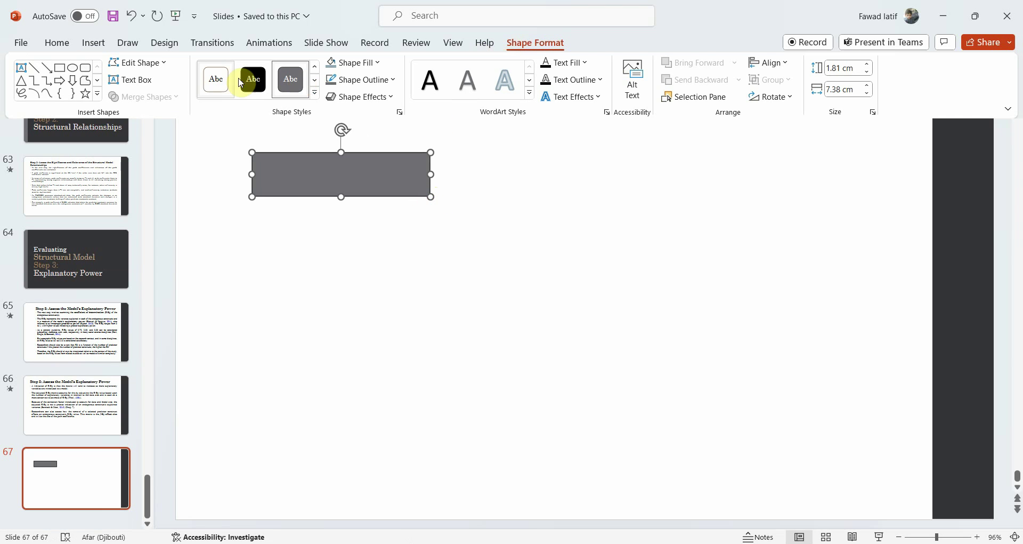
pyautogui.click(223, 96)
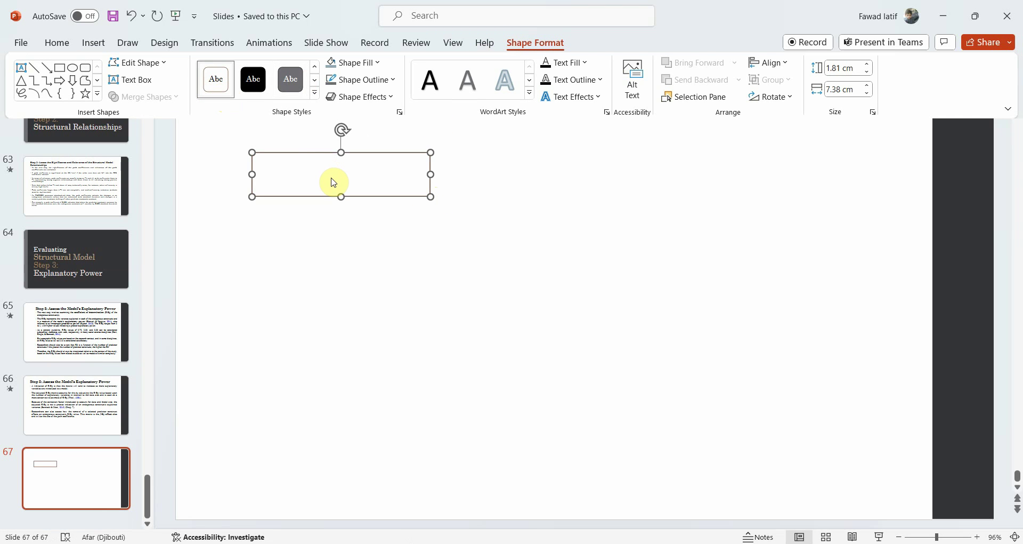
pyautogui.hotkey('ctrl', 'F1')
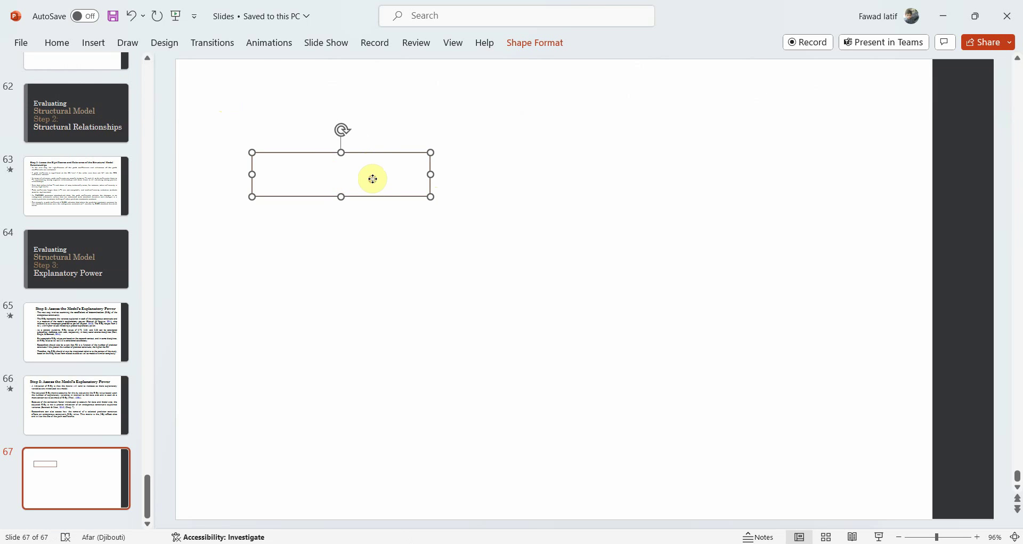
# - Label the rectangle "Internal Marketing", and arrange it and a copy level with each other on opposite sides of the slide
pyautogui.click(348, 176)
pyautogui.write('IM')
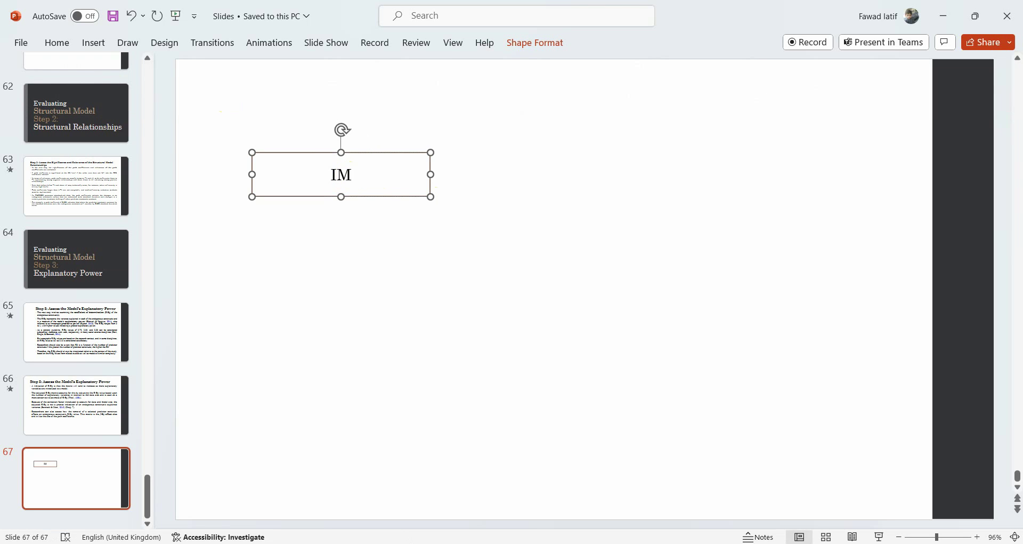
pyautogui.press('BackSpace')
pyautogui.write('nternal Marketing')
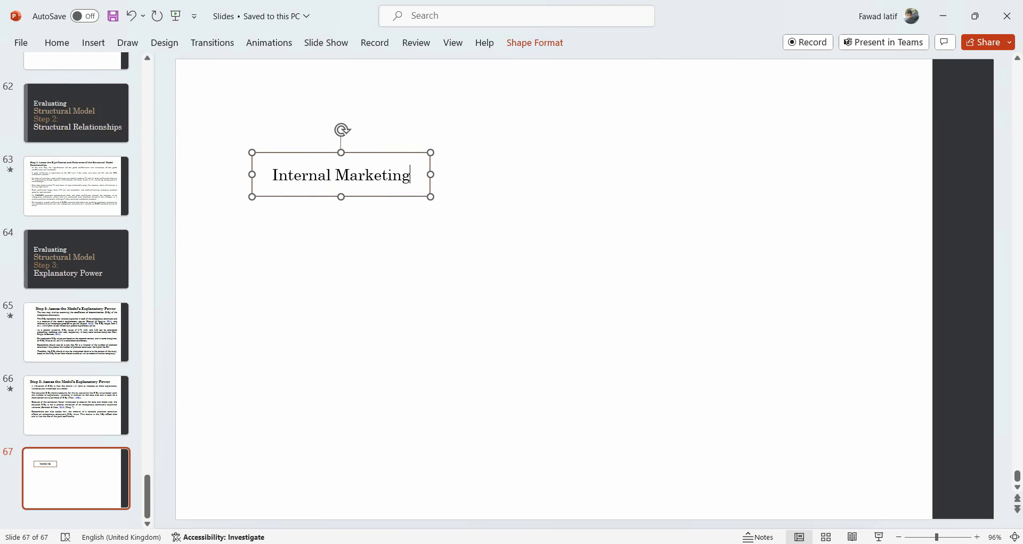
pyautogui.click(510, 286)
pyautogui.moveTo(395, 196); pyautogui.dragTo(849, 277)
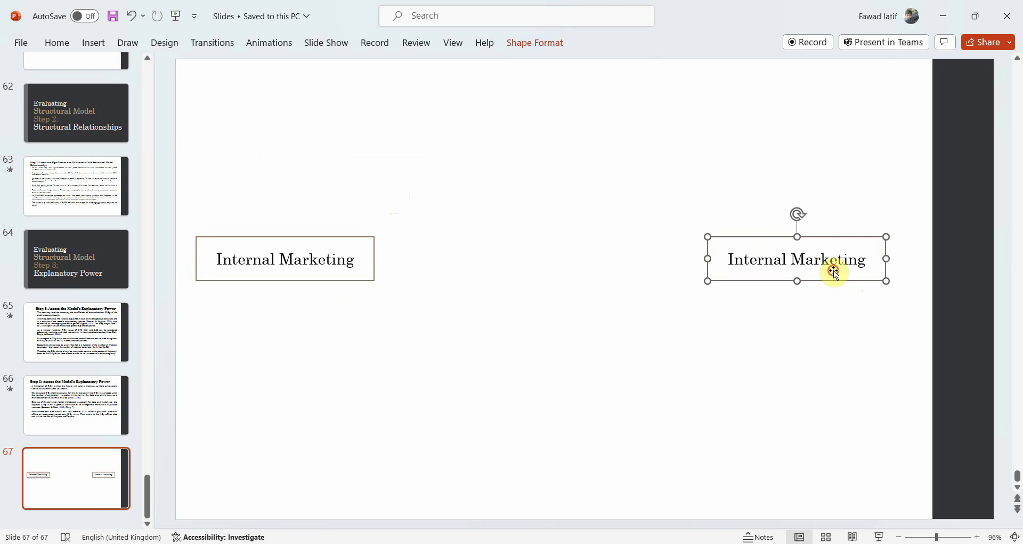
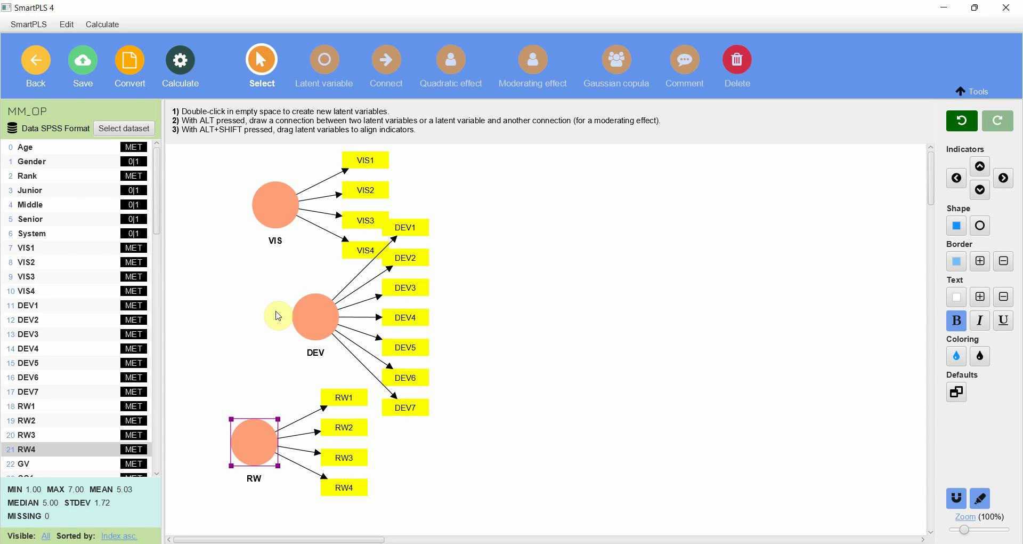
# - In the SmartPLS MM_OP model, move the VIS and DEV constructs into a vertical line with RW
pyautogui.moveTo(264, 202); pyautogui.dragTo(242, 214)
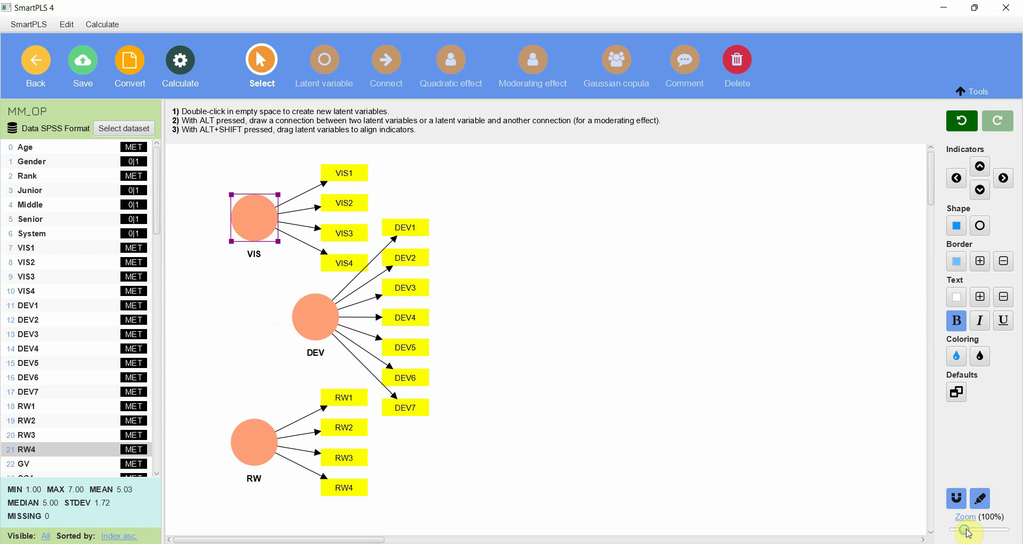
pyautogui.moveTo(969, 533); pyautogui.dragTo(968, 533)
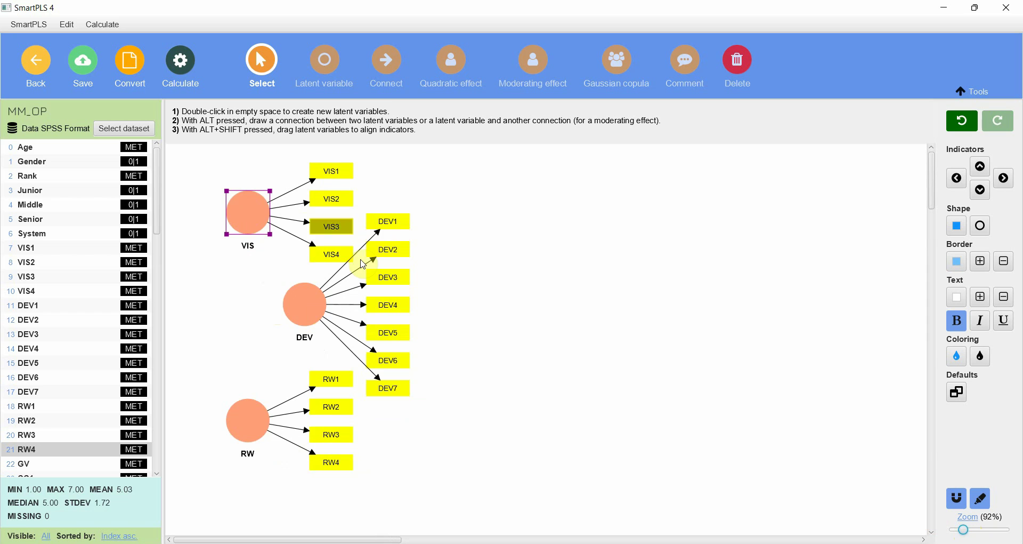
pyautogui.moveTo(293, 305); pyautogui.dragTo(251, 351)
pyautogui.click(277, 356)
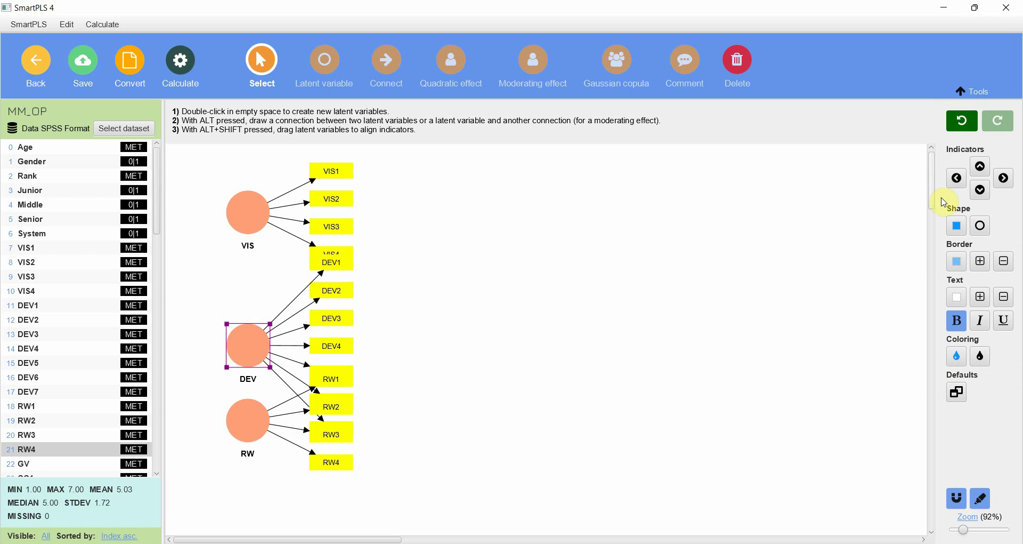
# - Place the indicators of DEV, VIS and RW on the left side of their constructs
pyautogui.click(956, 179)
pyautogui.click(260, 214)
pyautogui.click(957, 178)
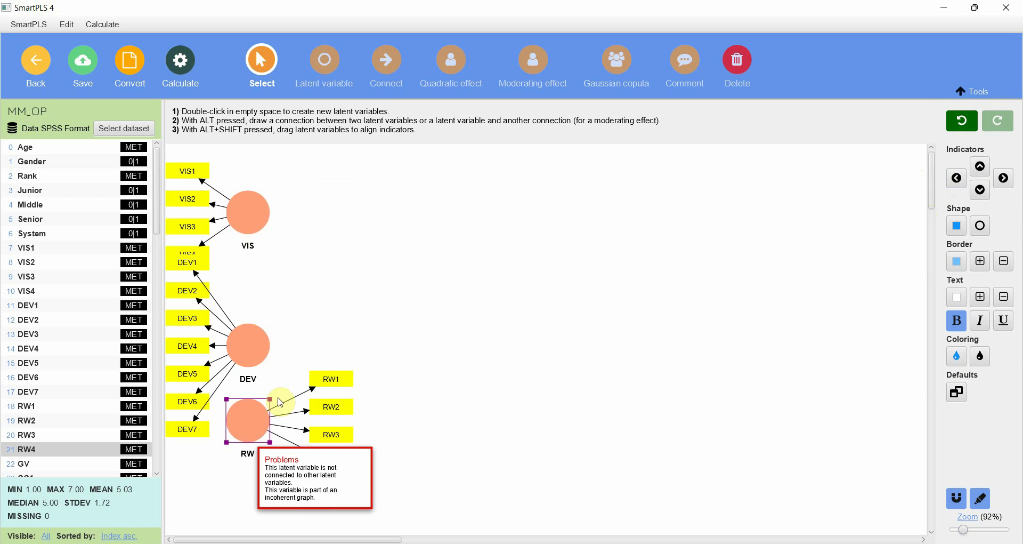
pyautogui.click(959, 179)
pyautogui.scroll(-5, 115, 384)
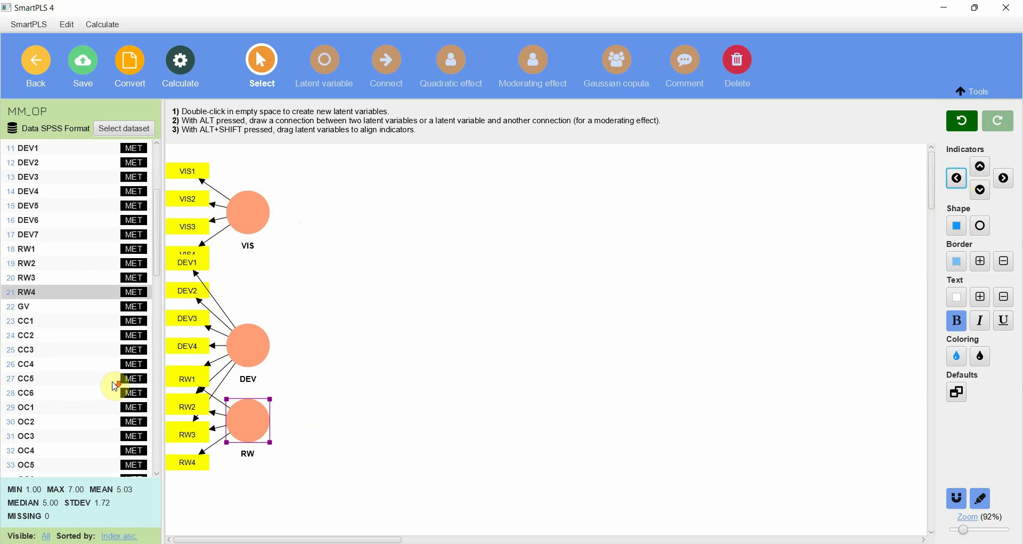
pyautogui.click(56, 268)
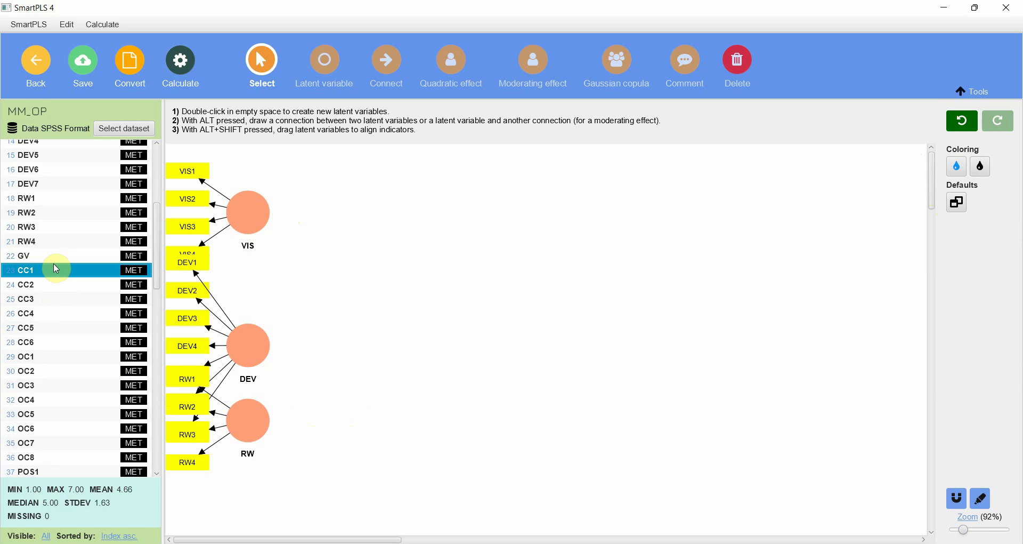
pyautogui.hotkey('shift', 'Down')
pyautogui.hotkey('shift', 'Down')
pyautogui.hotkey('shift', 'Down')
pyautogui.hotkey('shift', 'Down')
pyautogui.hotkey('shift', 'Down')
pyautogui.hotkey('shift', 'Down')
pyautogui.moveTo(75, 286); pyautogui.dragTo(539, 260)
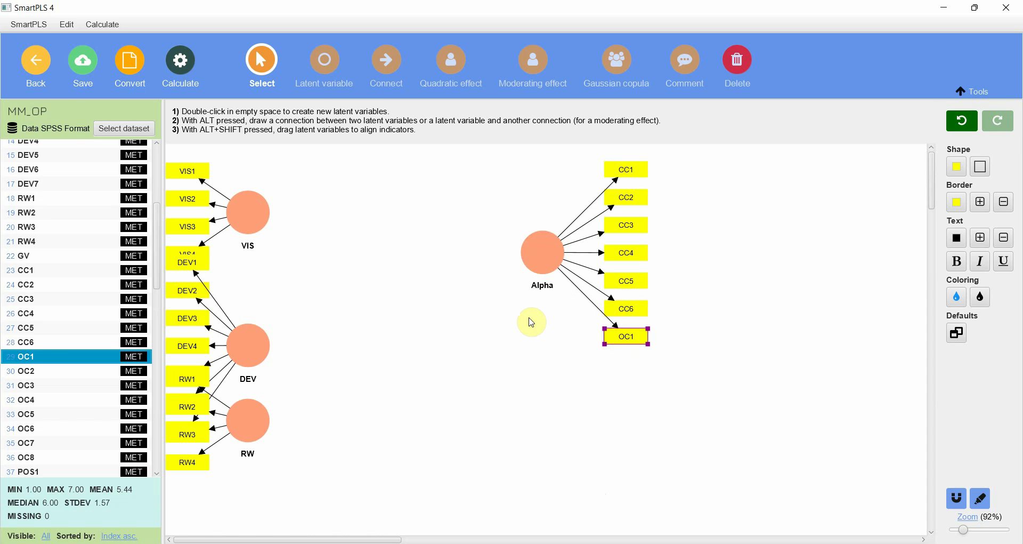
pyautogui.hotkey('ctrl', 'z')
# - Add a latent variable named CC with the indicators CC1 to CC6 on the canvas beside VIS
pyautogui.press('Up')
pyautogui.press('Up')
pyautogui.press('Up')
pyautogui.press('Up')
pyautogui.press('Up')
pyautogui.press('Up')
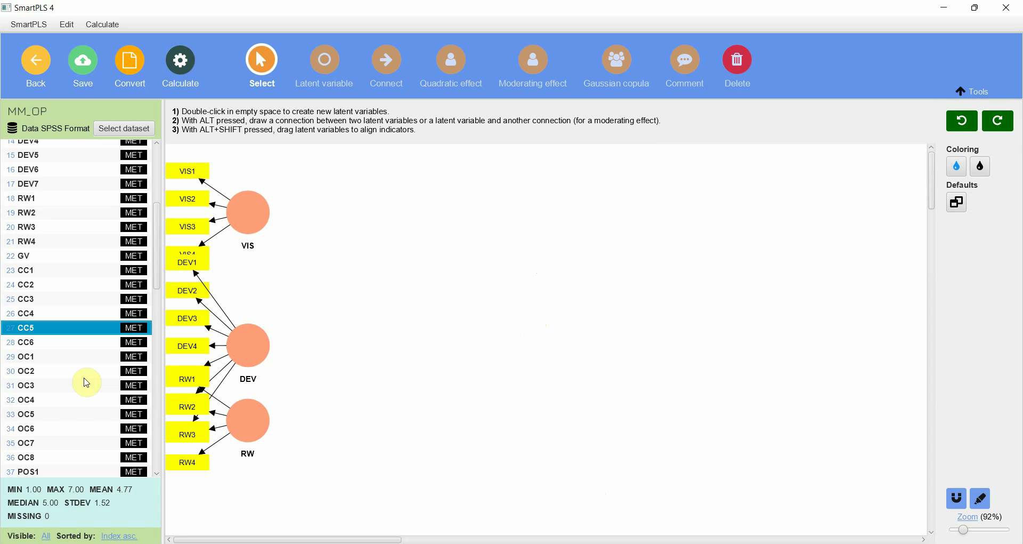
pyautogui.hotkey('shift', 'Down')
pyautogui.hotkey('shift', 'Down')
pyautogui.hotkey('shift', 'Down')
pyautogui.hotkey('shift', 'Down')
pyautogui.hotkey('shift', 'Down')
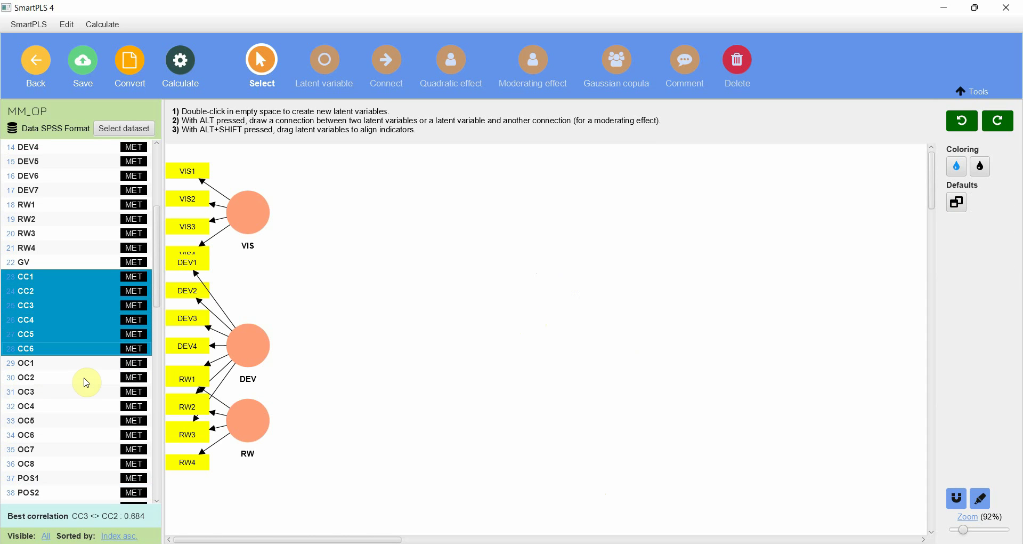
pyautogui.moveTo(77, 335); pyautogui.dragTo(480, 216)
pyautogui.write('CC')
pyautogui.press('Return')
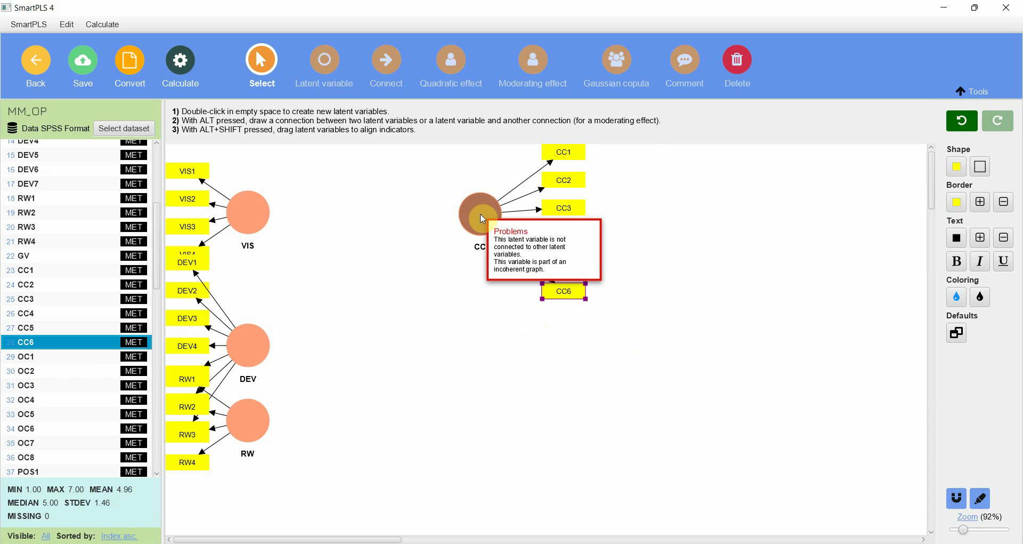
# - Add a latent variable named OC with the indicators OC1 to OC8 below CC
pyautogui.click(28, 357)
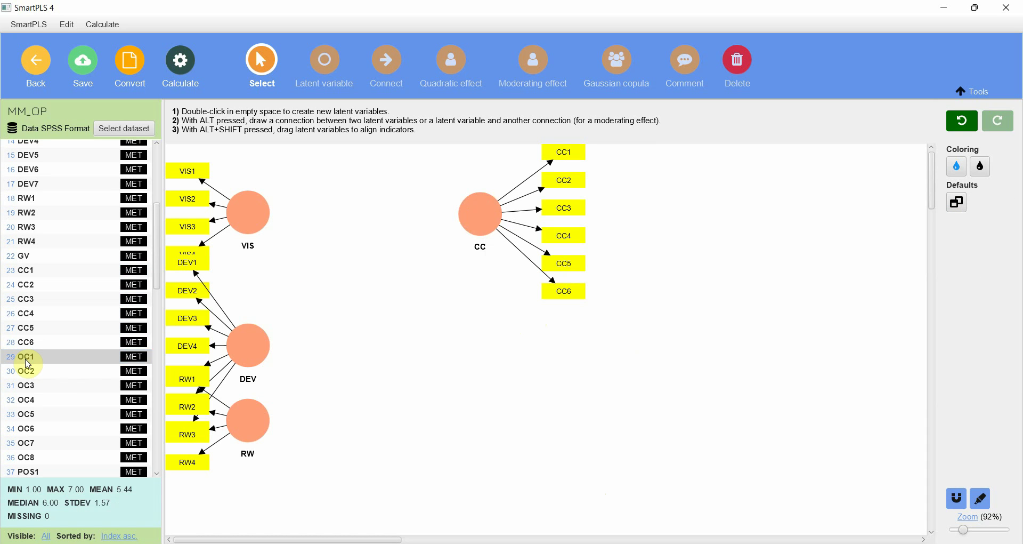
pyautogui.click(28, 361)
pyautogui.hotkey('shift', 'Down')
pyautogui.hotkey('shift', 'Down')
pyautogui.hotkey('shift', 'Down')
pyautogui.hotkey('shift', 'Down')
pyautogui.hotkey('shift', 'Down')
pyautogui.hotkey('shift', 'Down')
pyautogui.hotkey('shift', 'Down')
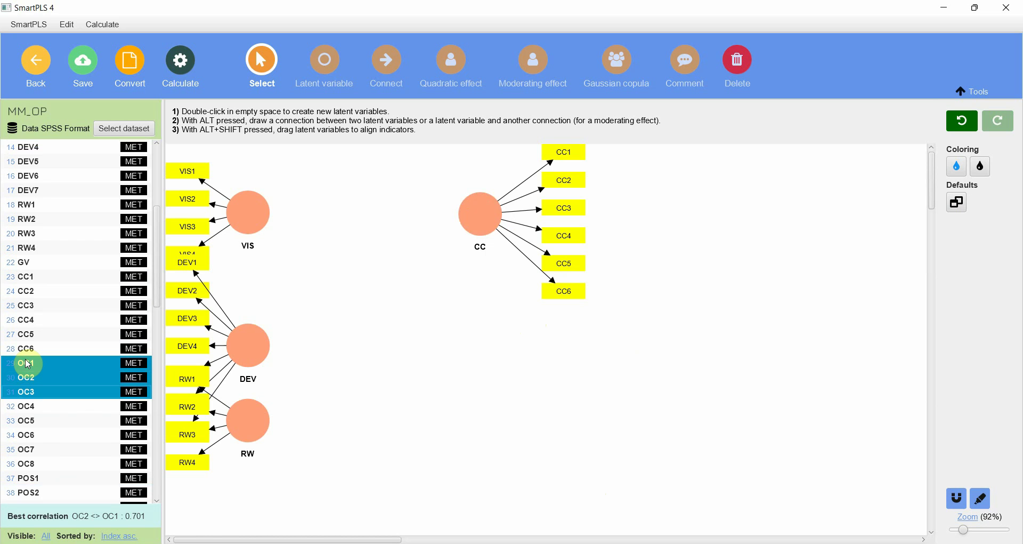
pyautogui.moveTo(41, 373); pyautogui.dragTo(498, 311)
pyautogui.press('Return')
# - Add a latent variable named RA with the indicators RA1 to RA5 to the right of CC
pyautogui.scroll(-7, 38, 389)
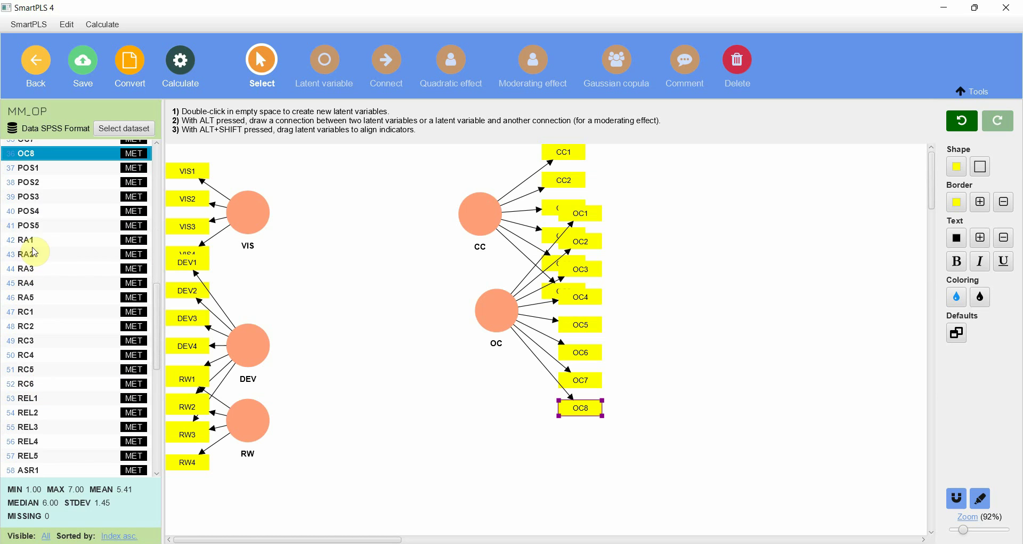
pyautogui.click(38, 239)
pyautogui.hotkey('shift', 'Down')
pyautogui.hotkey('shift', 'Down')
pyautogui.hotkey('shift', 'Down')
pyautogui.hotkey('shift', 'Down')
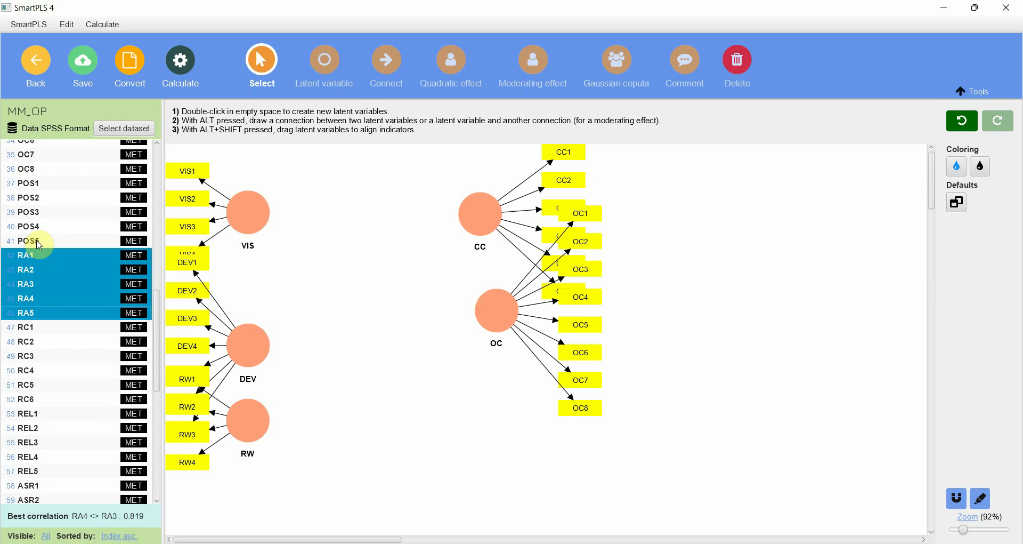
pyautogui.moveTo(41, 262); pyautogui.dragTo(765, 210)
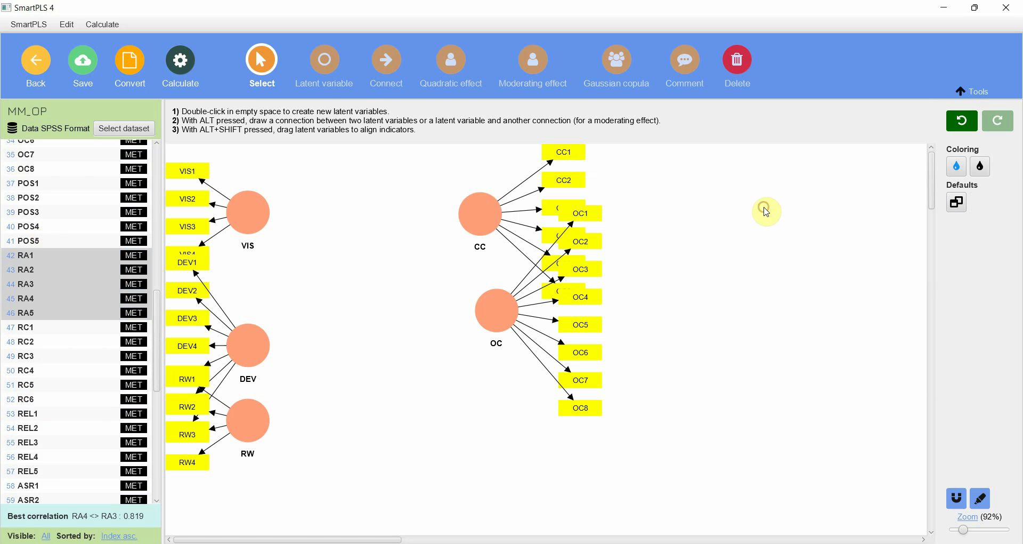
# - Add a latent variable named RC with the indicators RC1 to RC6 below RA
pyautogui.click(80, 312)
pyautogui.hotkey('shift', 'Down')
pyautogui.hotkey('shift', 'Down')
pyautogui.hotkey('shift', 'Down')
pyautogui.hotkey('shift', 'Down')
pyautogui.hotkey('shift', 'Down')
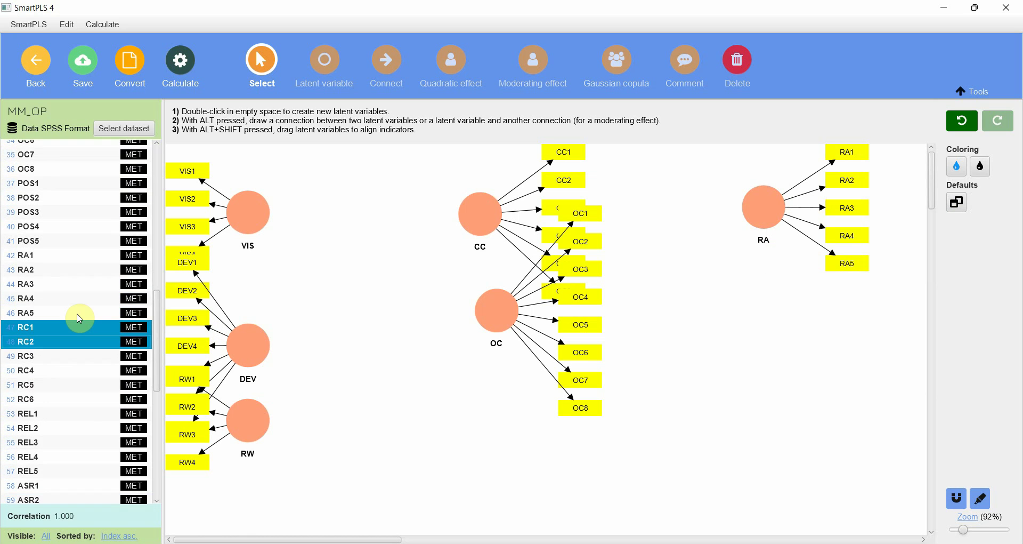
pyautogui.moveTo(73, 347); pyautogui.dragTo(749, 299)
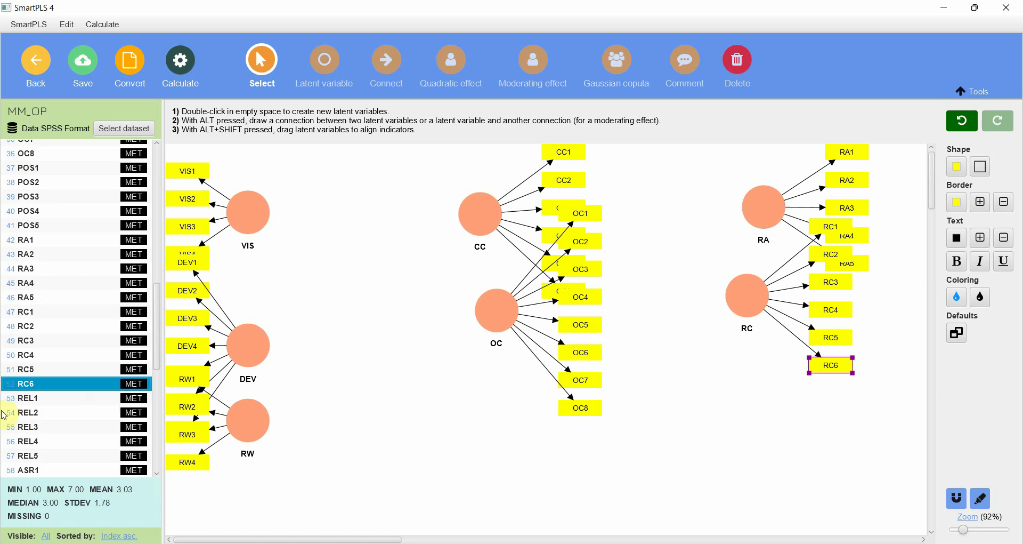
# - Add a latent variable named REL with the indicators REL1 to REL5 between RW and OC
pyautogui.click(33, 403)
pyautogui.hotkey('shift', 'Down')
pyautogui.hotkey('shift', 'Down')
pyautogui.hotkey('shift', 'Down')
pyautogui.hotkey('shift', 'Down')
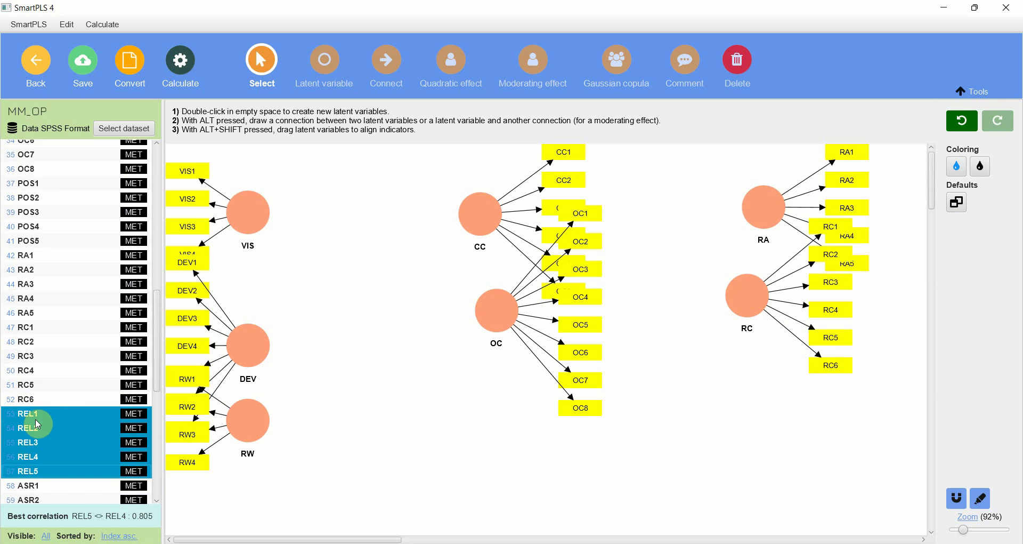
pyautogui.moveTo(24, 427); pyautogui.dragTo(397, 401)
# - Add a latent variable named ASR with the indicators ASR1 to ASR4 to the lower right of REL
pyautogui.click(69, 471)
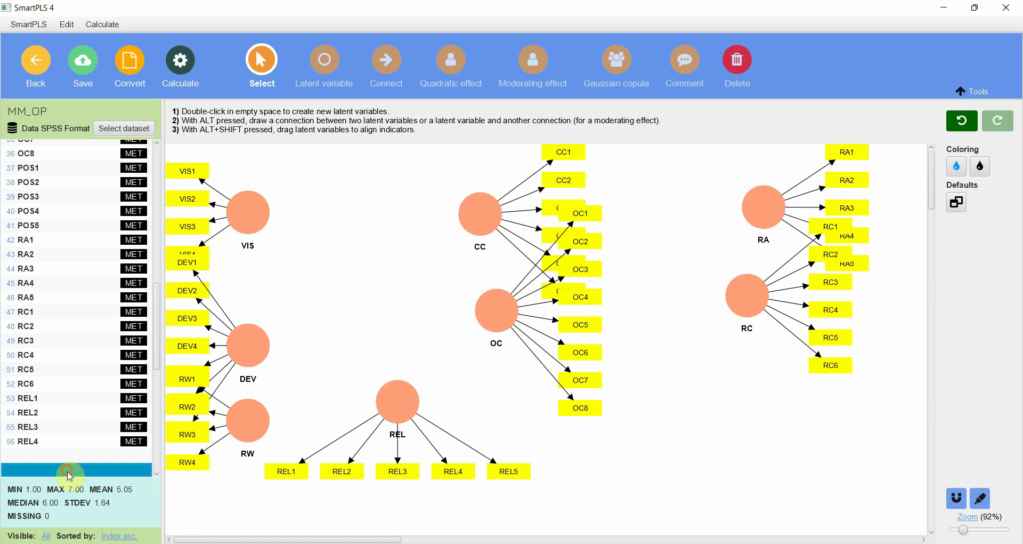
pyautogui.hotkey('shift', 'Down')
pyautogui.hotkey('shift', 'Down')
pyautogui.hotkey('shift', 'Down')
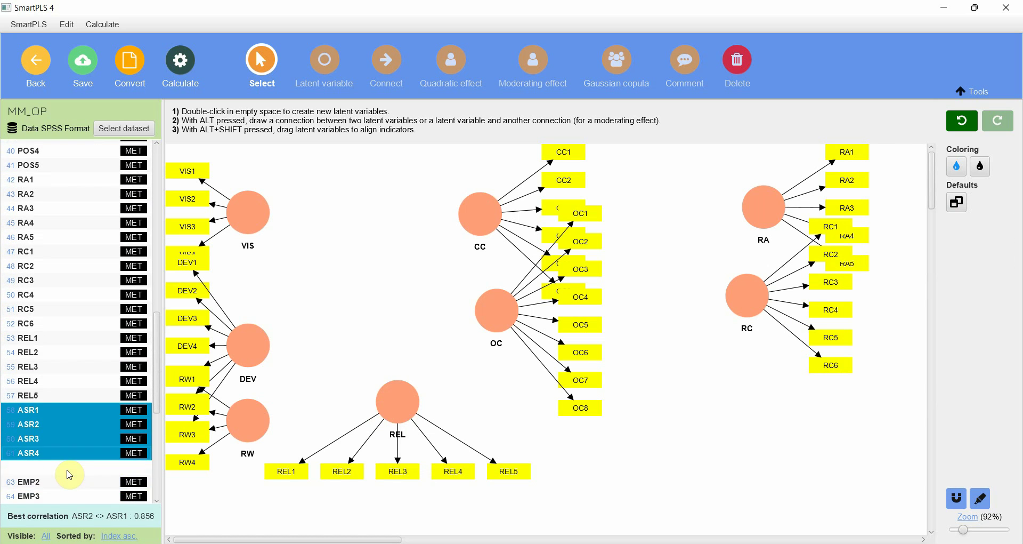
pyautogui.moveTo(64, 434); pyautogui.dragTo(628, 463)
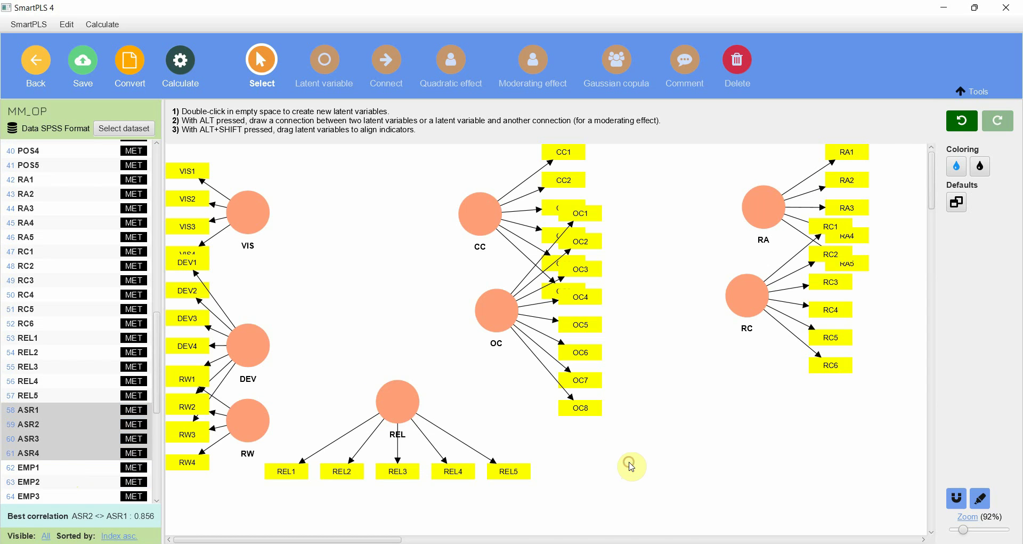
# - Add a latent variable named EMP with the indicators EMP1 to EMP5 below RC
pyautogui.click(29, 448)
pyautogui.hotkey('shift', 'Down')
pyautogui.hotkey('shift', 'Down')
pyautogui.hotkey('shift', 'Down')
pyautogui.hotkey('shift', 'Down')
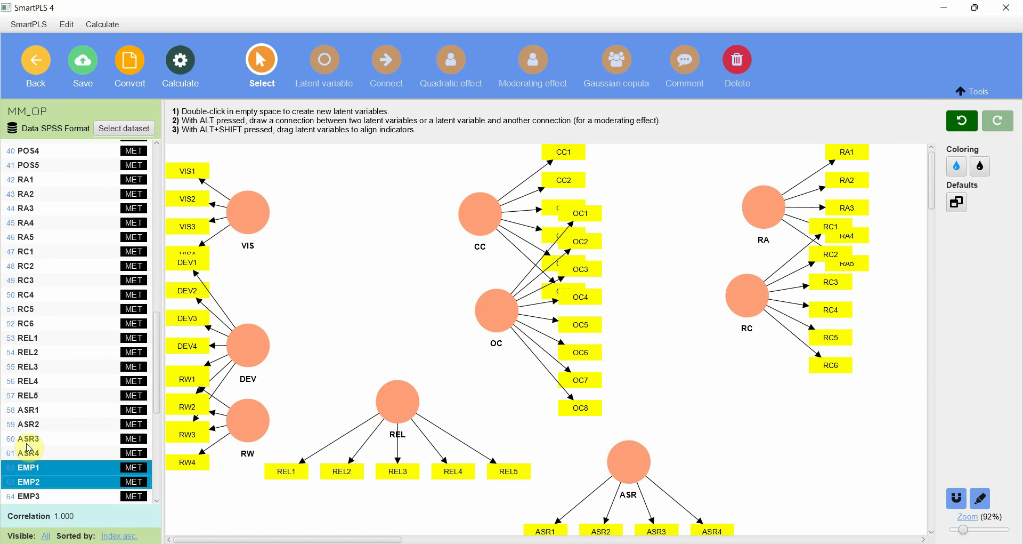
pyautogui.moveTo(33, 452); pyautogui.dragTo(729, 430)
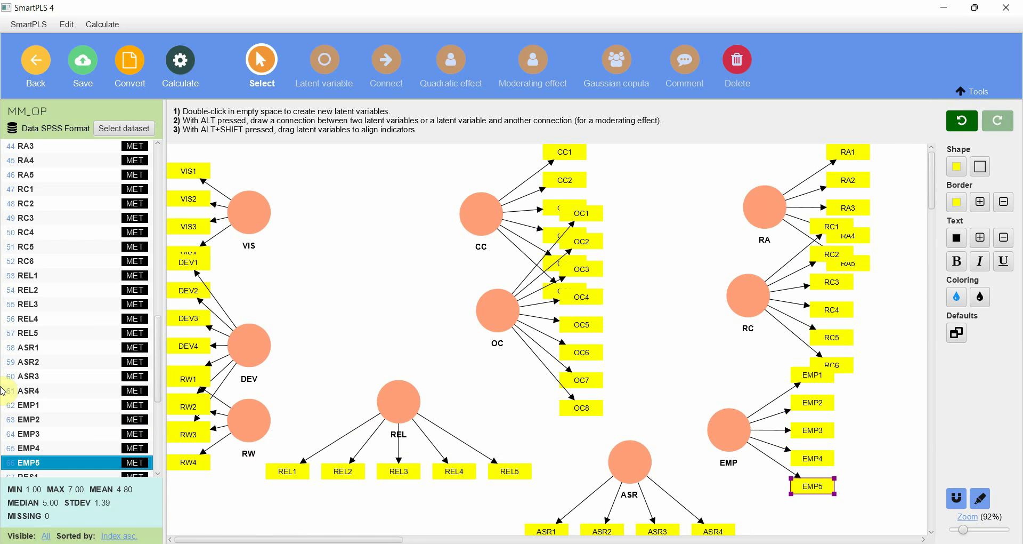
# - Add a latent variable named RES with the indicators RES1 to RES4 below OC
pyautogui.scroll(-6, 135, 310)
pyautogui.click(38, 225)
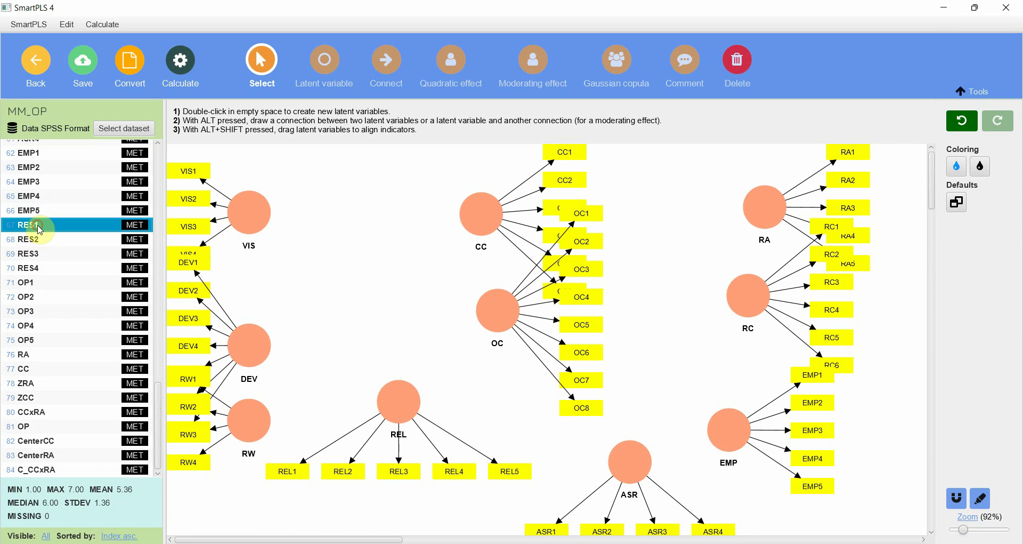
pyautogui.scroll(1, 38, 226)
pyautogui.hotkey('shift', 'Down')
pyautogui.hotkey('shift', 'Down')
pyautogui.hotkey('shift', 'Down')
pyautogui.moveTo(48, 256); pyautogui.dragTo(481, 380)
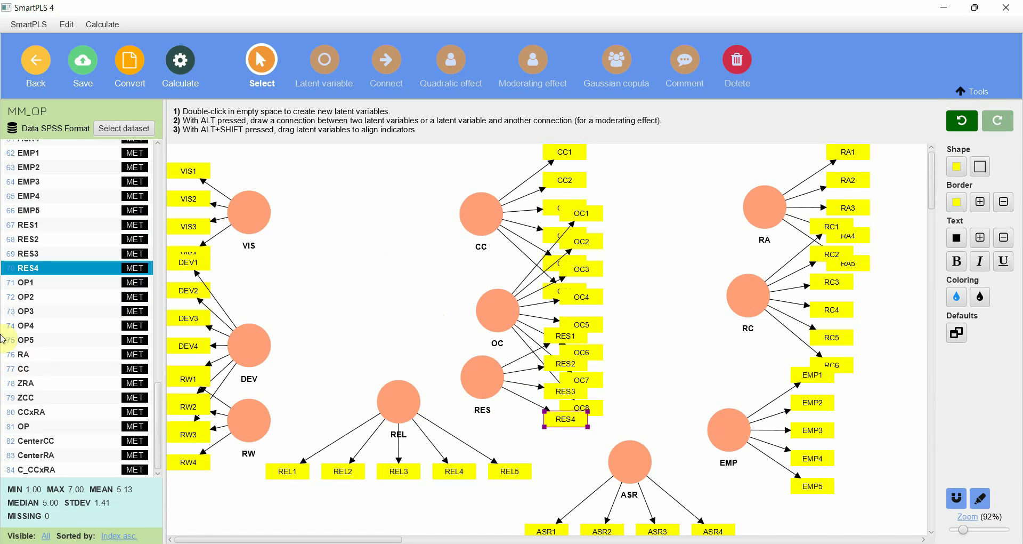
# - Add a latent variable named OP with the indicators OP1 to OP5 to the right of RC
pyautogui.click(31, 282)
pyautogui.scroll(1, 32, 283)
pyautogui.hotkey('shift', 'Down')
pyautogui.hotkey('shift', 'Down')
pyautogui.hotkey('shift', 'Down')
pyautogui.hotkey('shift', 'Down')
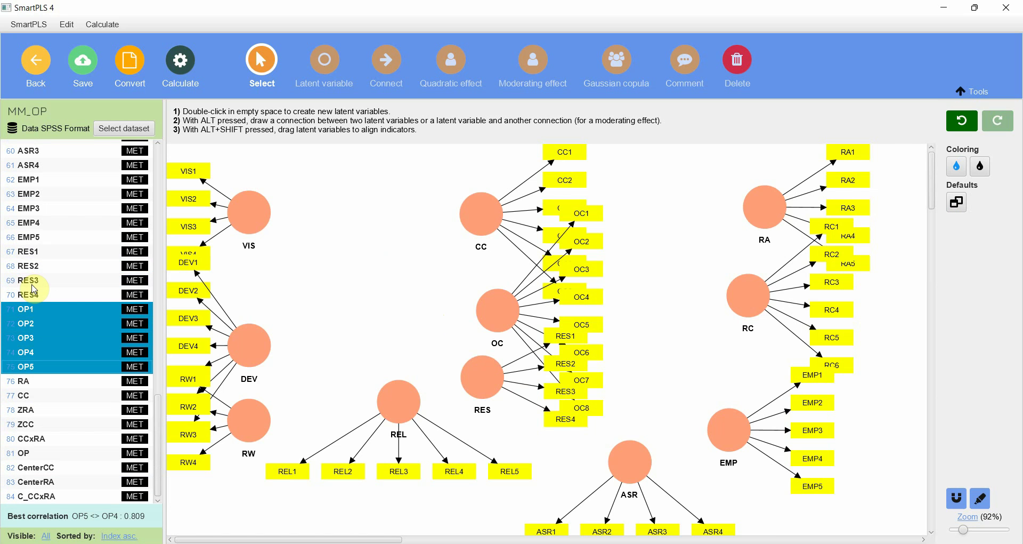
pyautogui.moveTo(633, 294); pyautogui.dragTo(900, 318)
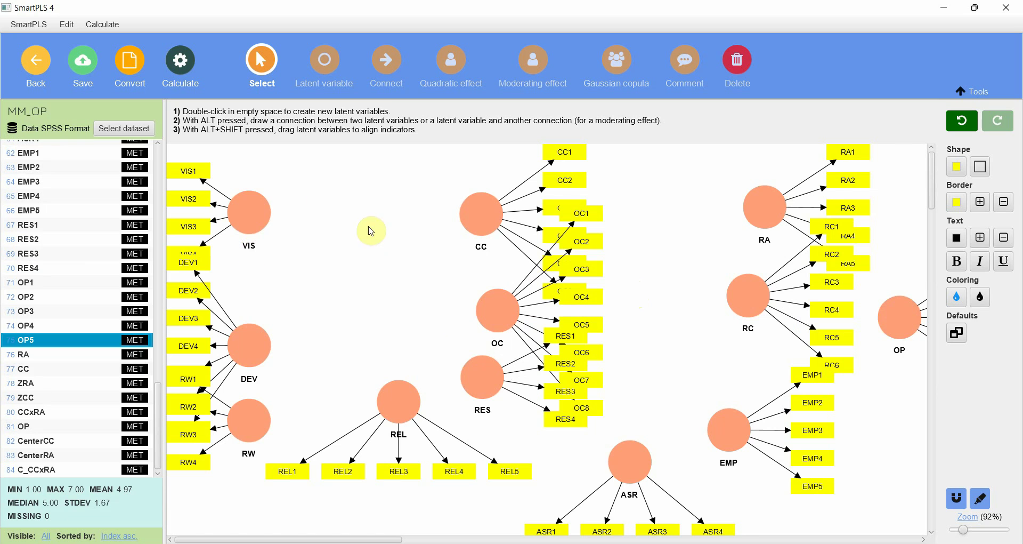
pyautogui.click(369, 267)
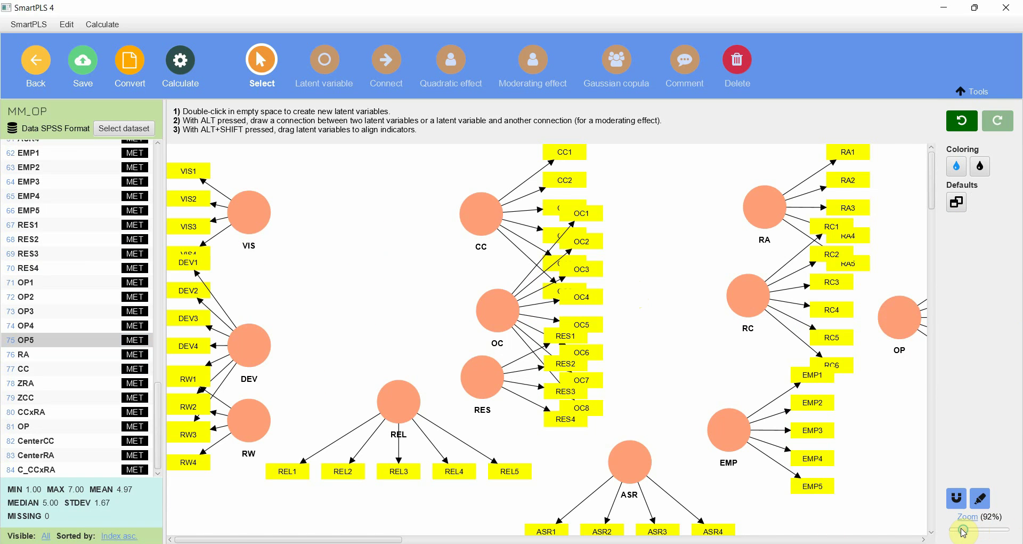
# - Move VIS, DEV and RW away from the canvas edge and space them out vertically so their indicators do not overlap
pyautogui.moveTo(963, 532); pyautogui.dragTo(961, 537)
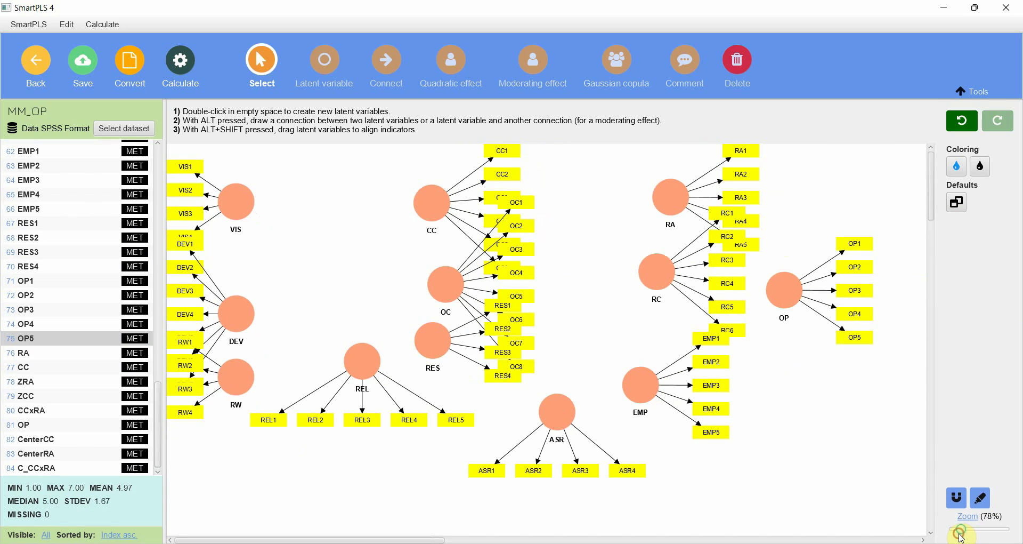
pyautogui.moveTo(238, 210); pyautogui.dragTo(297, 220)
pyautogui.moveTo(242, 319); pyautogui.dragTo(294, 348)
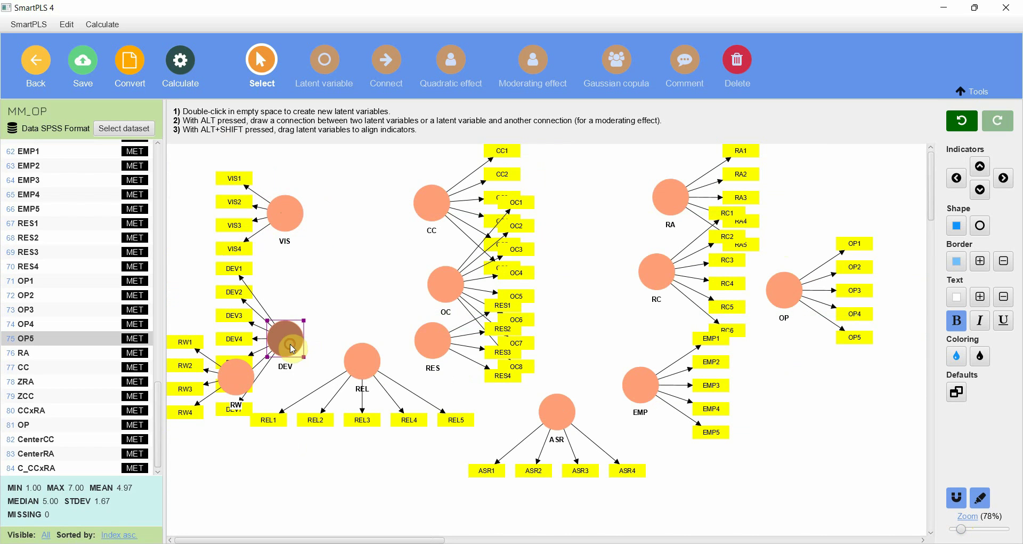
pyautogui.moveTo(236, 380); pyautogui.dragTo(284, 467)
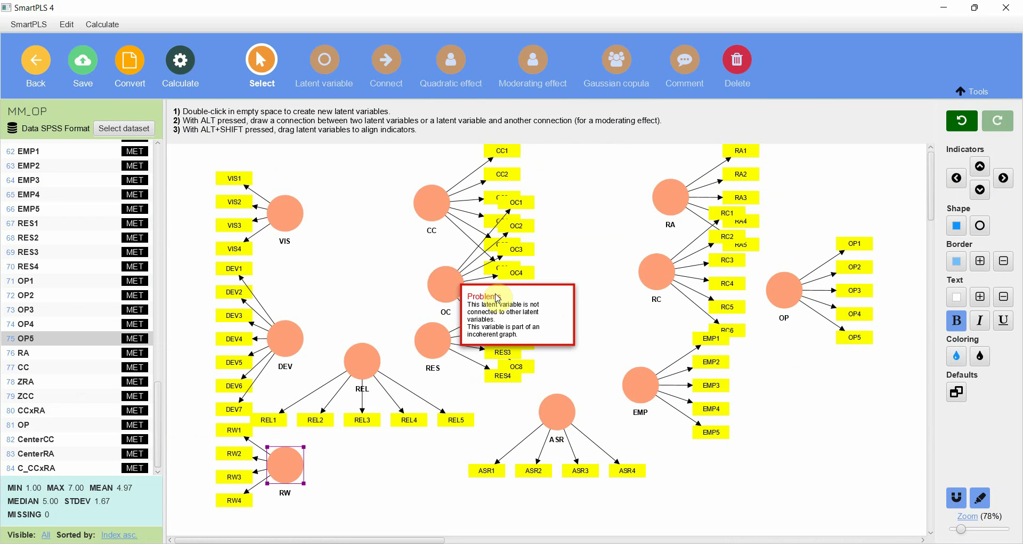
# - Line up CC and OC vertically, placing CC's indicators above it and OC's indicators on its left side
pyautogui.moveTo(431, 203); pyautogui.dragTo(502, 206)
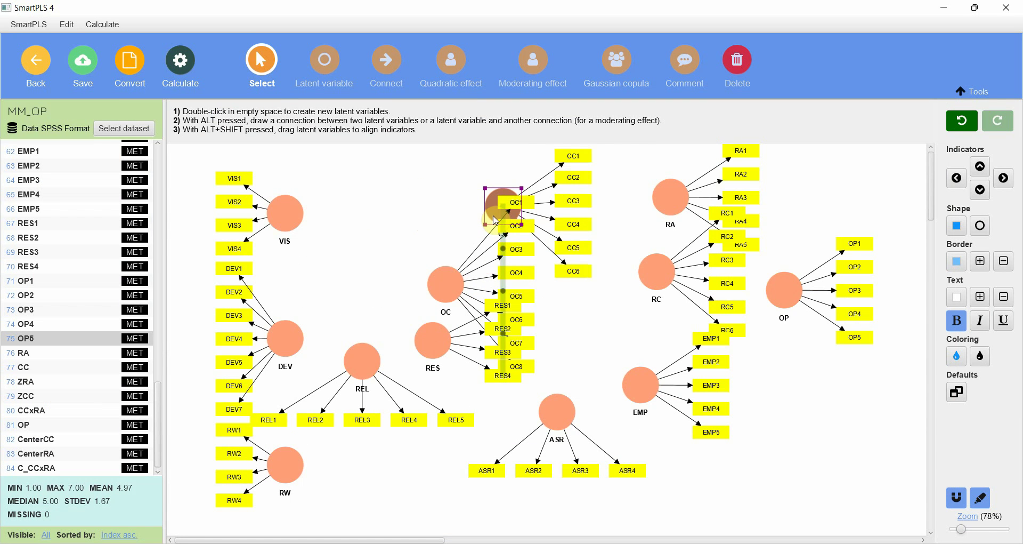
pyautogui.click(980, 166)
pyautogui.moveTo(453, 288); pyautogui.dragTo(511, 288)
pyautogui.click(956, 178)
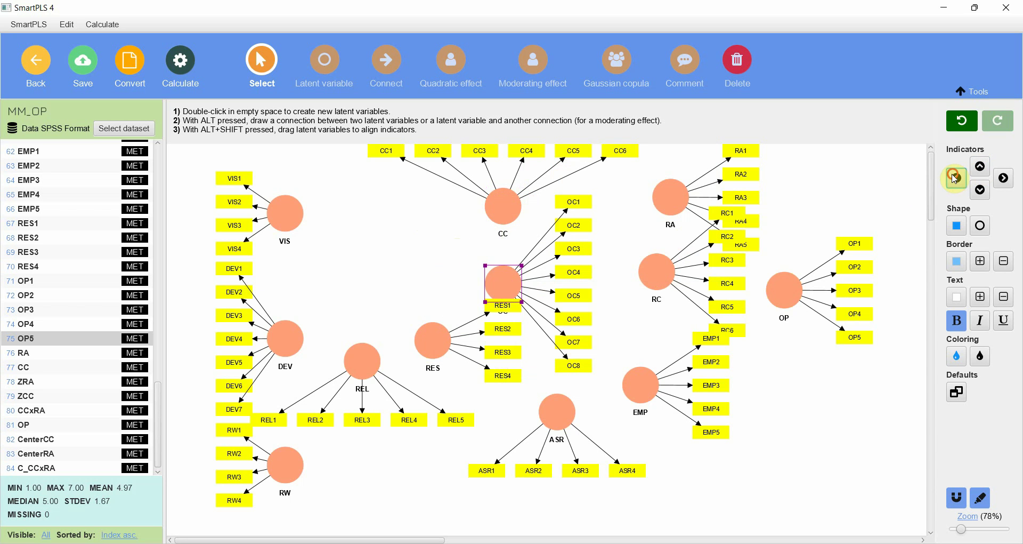
# - Arrange REL, ASR and EMP in a row beside RW with RES above EMP, and place the indicators of EMP and RES below them
pyautogui.moveTo(353, 361); pyautogui.dragTo(402, 466)
pyautogui.moveTo(555, 407); pyautogui.dragTo(619, 460)
pyautogui.moveTo(647, 392); pyautogui.dragTo(761, 465)
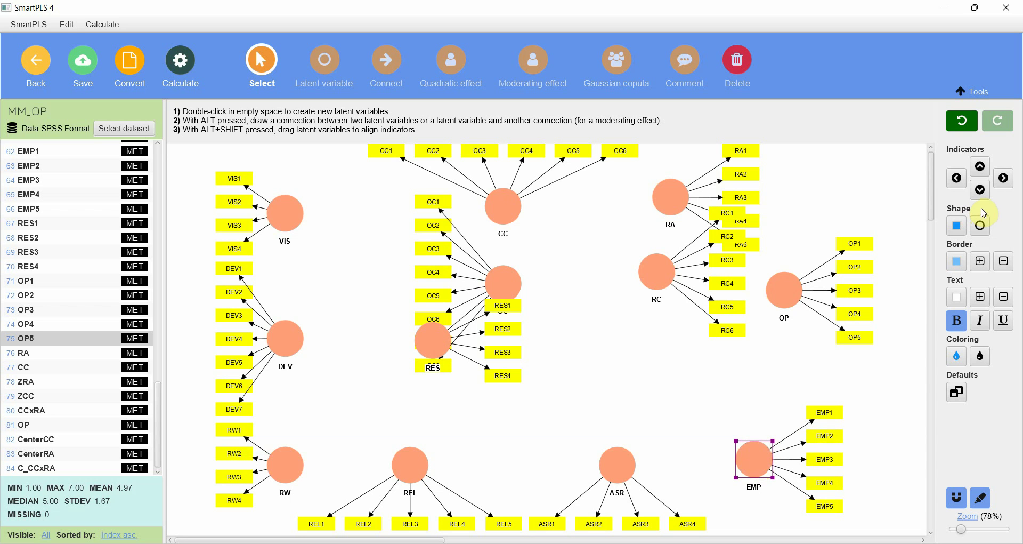
pyautogui.click(980, 189)
pyautogui.moveTo(434, 347); pyautogui.dragTo(759, 407)
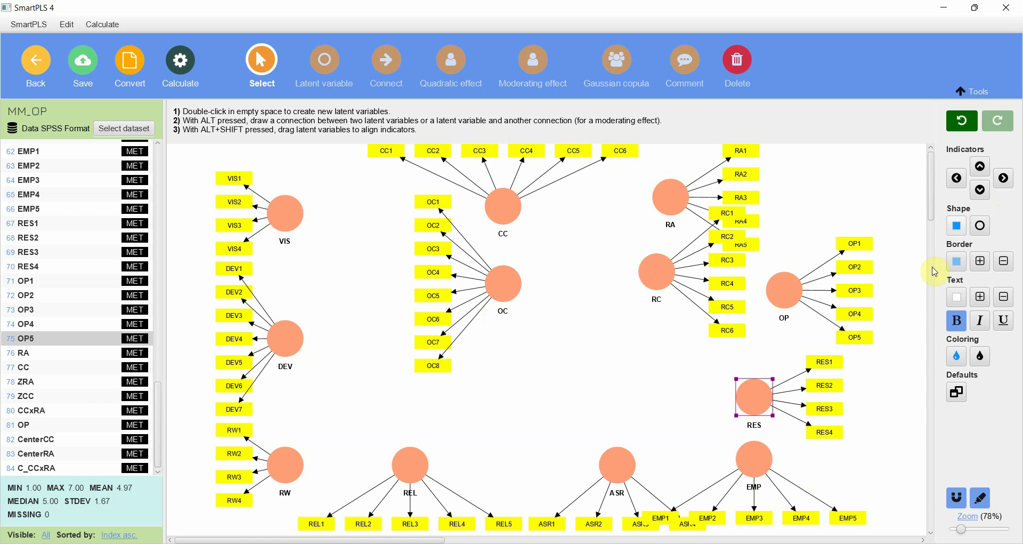
pyautogui.click(980, 191)
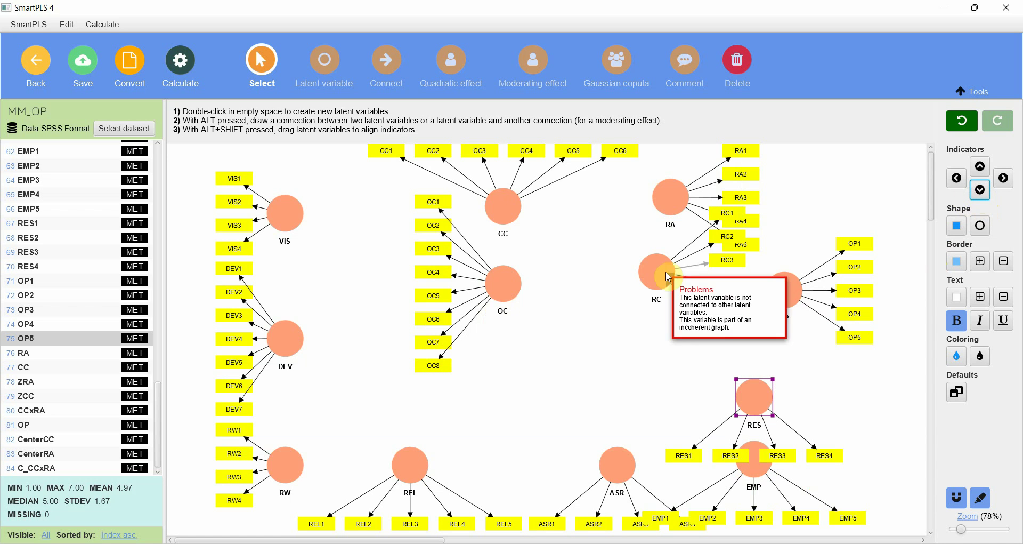
# - Place RA's indicators above it and move RC to the right, level with RA
pyautogui.moveTo(684, 198); pyautogui.dragTo(684, 199)
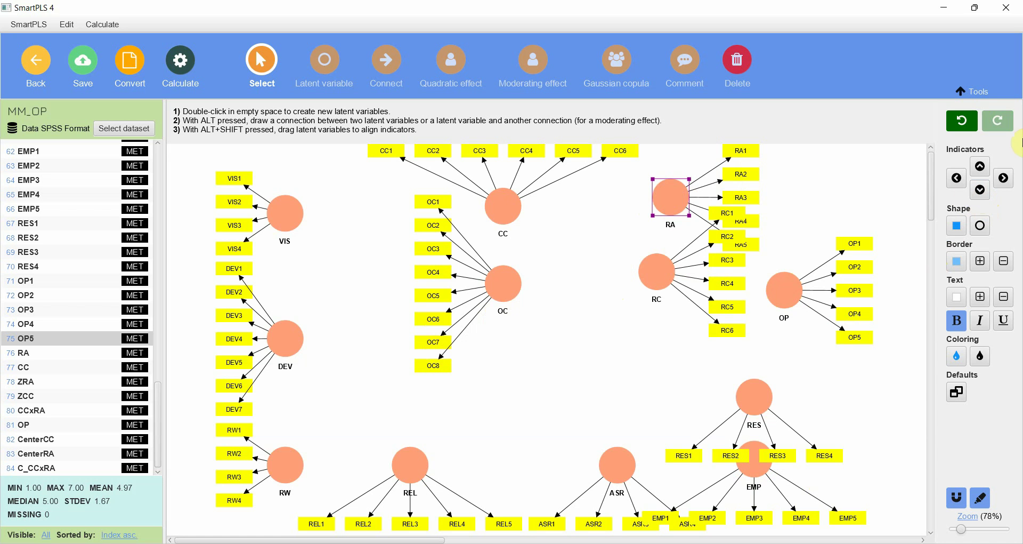
pyautogui.click(979, 167)
pyautogui.click(664, 275)
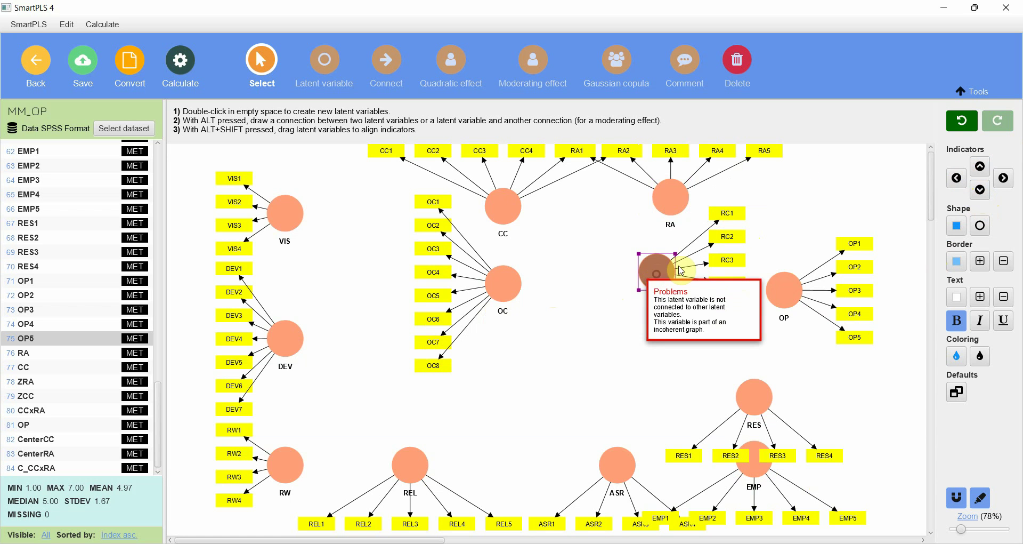
pyautogui.moveTo(657, 270); pyautogui.dragTo(792, 197)
# - Move OP level with DEV, REL closer to RW and VIS slightly higher, keeping VIS's indicators on its left side
pyautogui.click(782, 290)
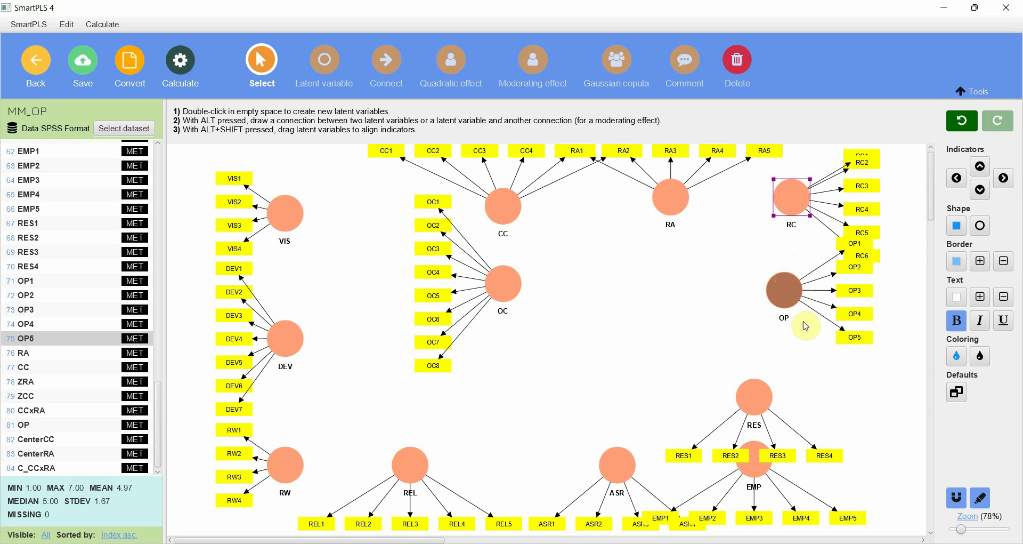
pyautogui.moveTo(782, 290); pyautogui.dragTo(820, 338)
pyautogui.moveTo(400, 465); pyautogui.dragTo(362, 467)
pyautogui.moveTo(284, 216); pyautogui.dragTo(288, 208)
pyautogui.click(962, 179)
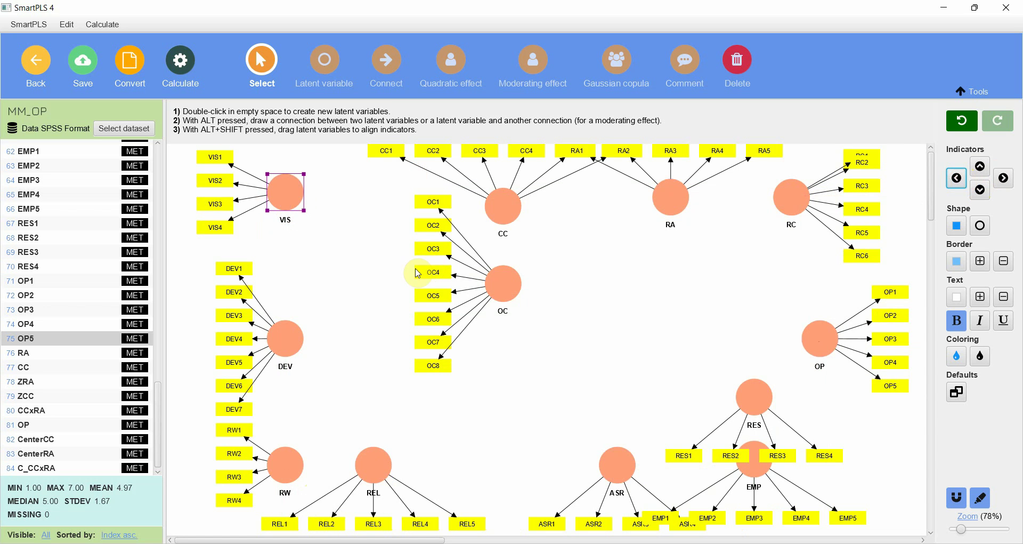
# - Move DEV and RW slightly higher below VIS and line up their indicators on the left side with VIS's indicators
pyautogui.moveTo(287, 341)
pyautogui.mouseDown()
pyautogui.moveTo(287, 352)
pyautogui.moveTo(285, 327)
pyautogui.mouseUp()
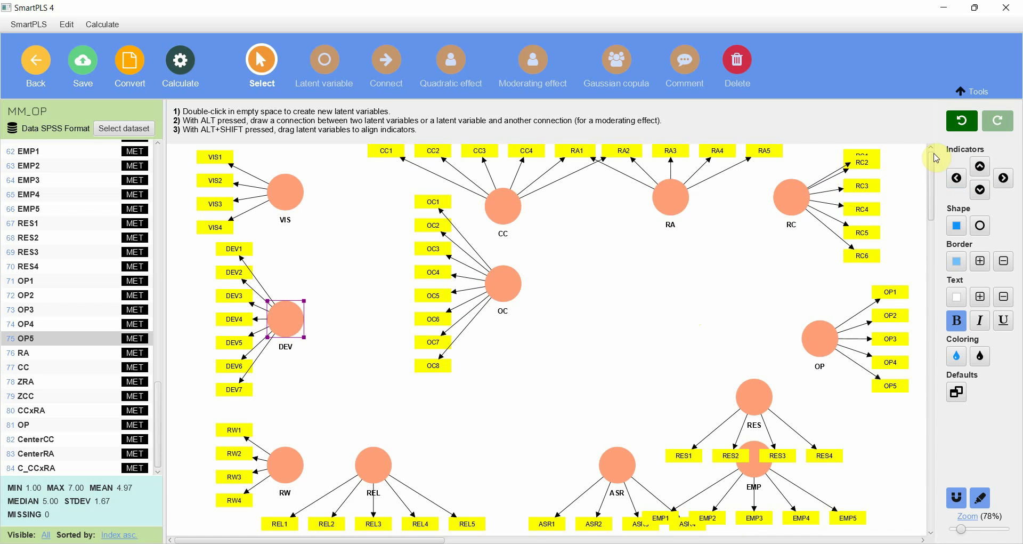
pyautogui.click(956, 178)
pyautogui.moveTo(284, 477); pyautogui.dragTo(285, 459)
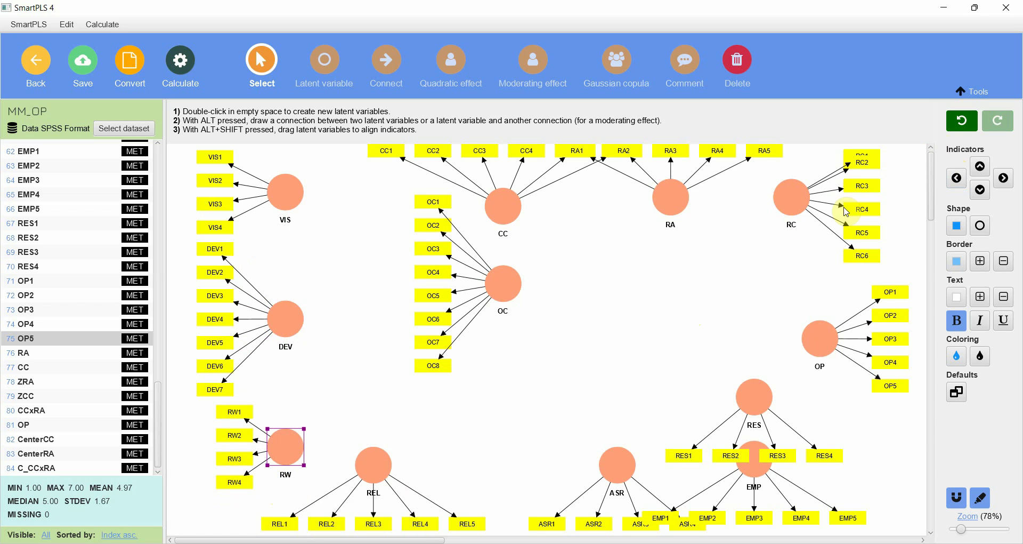
pyautogui.click(957, 179)
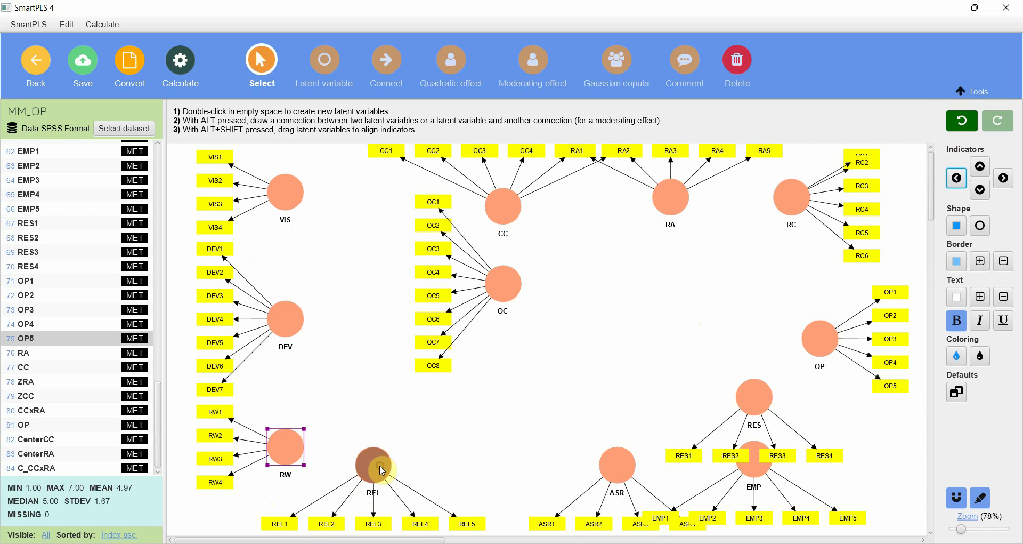
# - Space REL, ASR and EMP in a row beside RW and place RES next to EMP with its indicators on the right side
pyautogui.moveTo(371, 466); pyautogui.dragTo(331, 466)
pyautogui.moveTo(602, 460); pyautogui.dragTo(525, 460)
pyautogui.click(756, 460)
pyautogui.moveTo(757, 461); pyautogui.dragTo(742, 466)
pyautogui.click(765, 395)
pyautogui.moveTo(765, 396); pyautogui.dragTo(834, 465)
pyautogui.click(1002, 184)
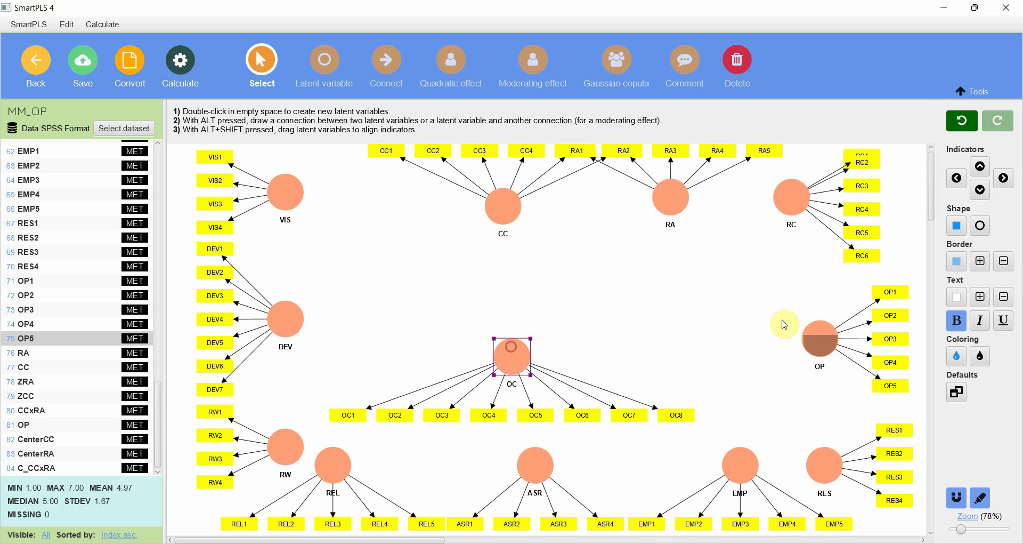
# - Move OP inward and slightly higher, nearly level with DEV, and save the model
pyautogui.moveTo(823, 334); pyautogui.dragTo(750, 318)
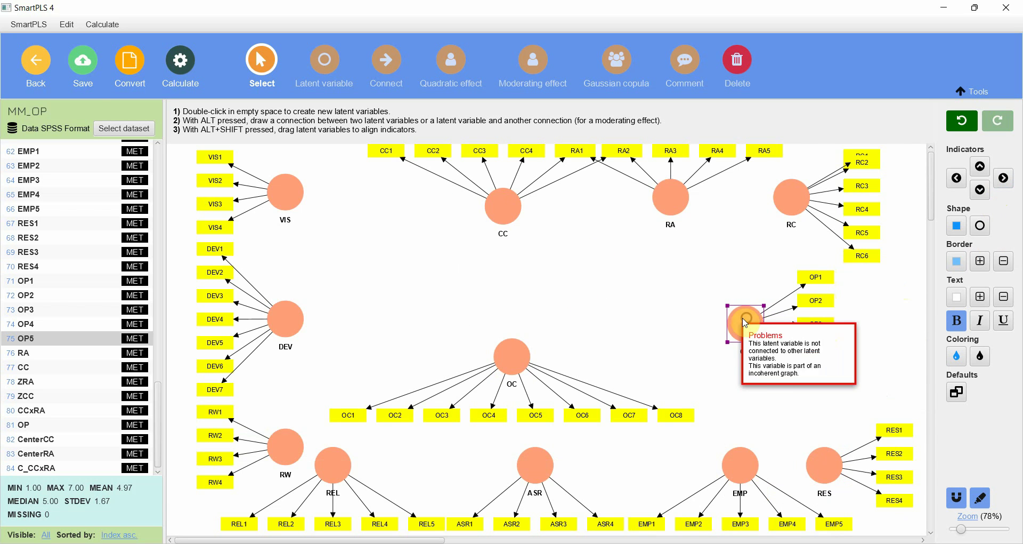
pyautogui.click(73, 72)
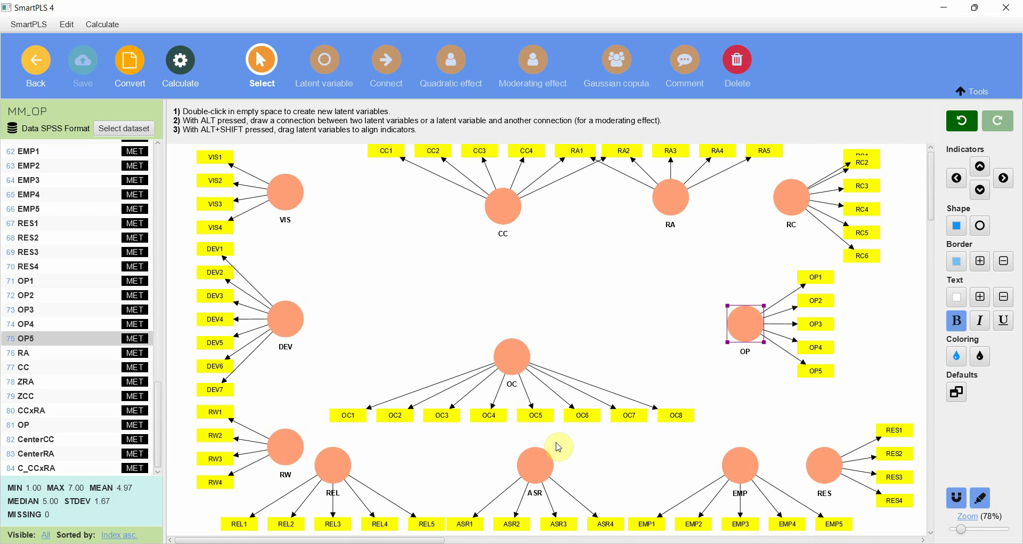
# - Move CC left and slightly lower, away from RA's indicators, and shift OC left directly beneath CC
pyautogui.click(505, 207)
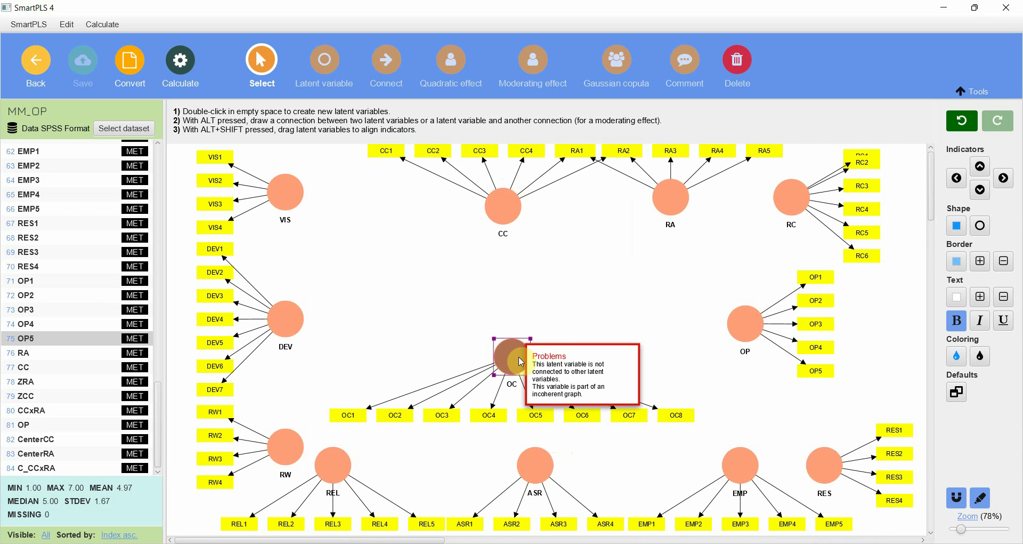
pyautogui.moveTo(502, 206); pyautogui.dragTo(469, 230)
pyautogui.moveTo(511, 367); pyautogui.dragTo(463, 370)
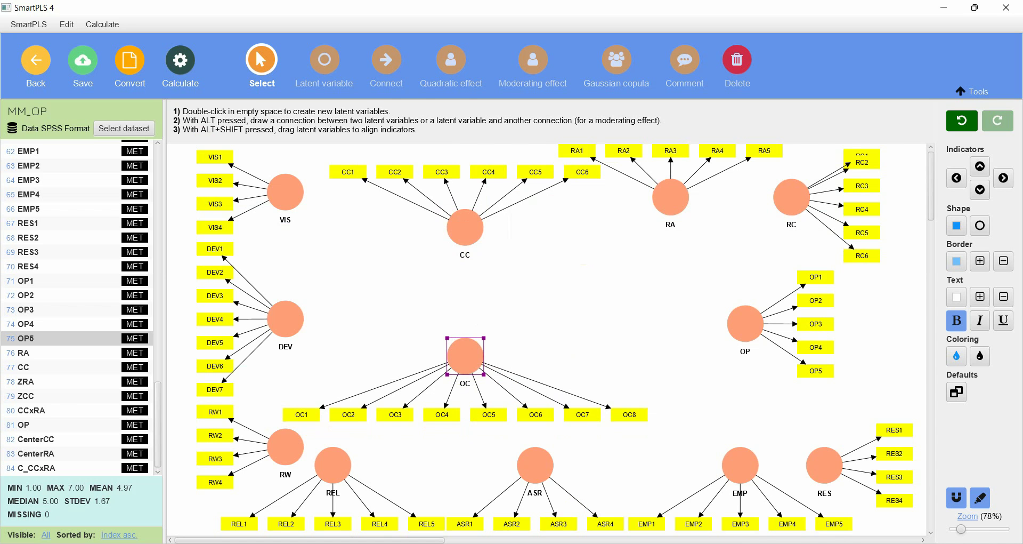
# - Check the research model slide in PowerPoint, return to SmartPLS and draw paths from VIS, DEV and RW to CC
pyautogui.hotkey('alt', 'Tab')
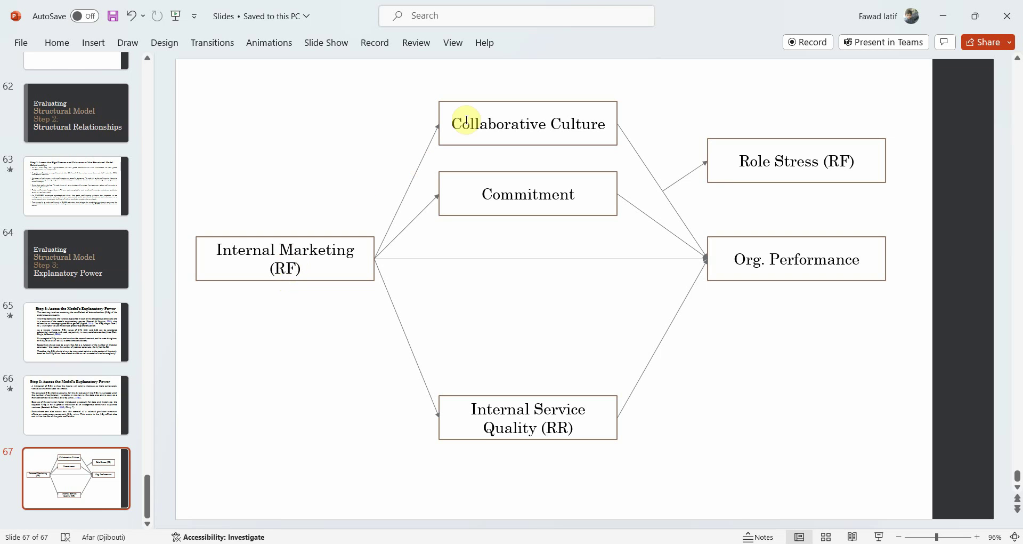
pyautogui.moveTo(704, 541)
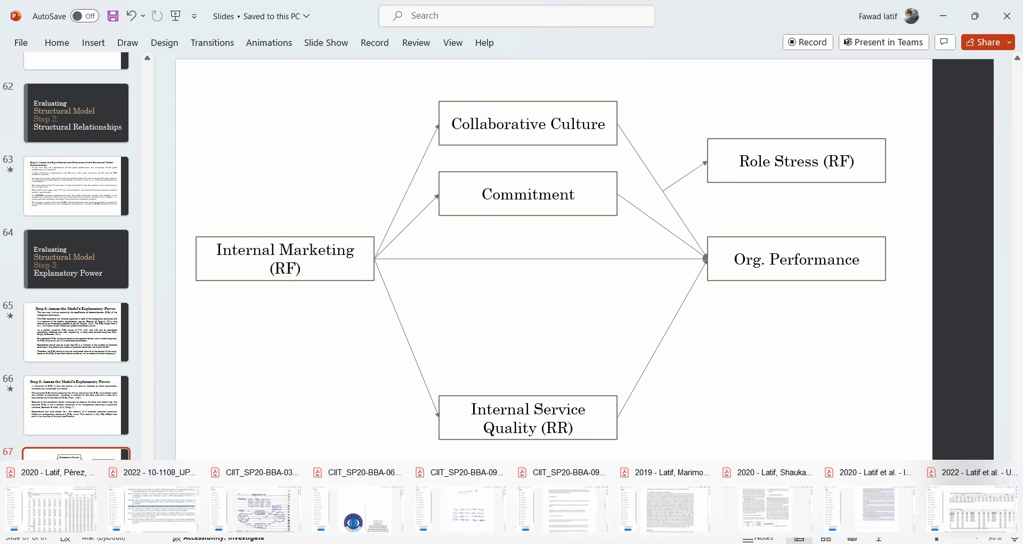
pyautogui.click(616, 490)
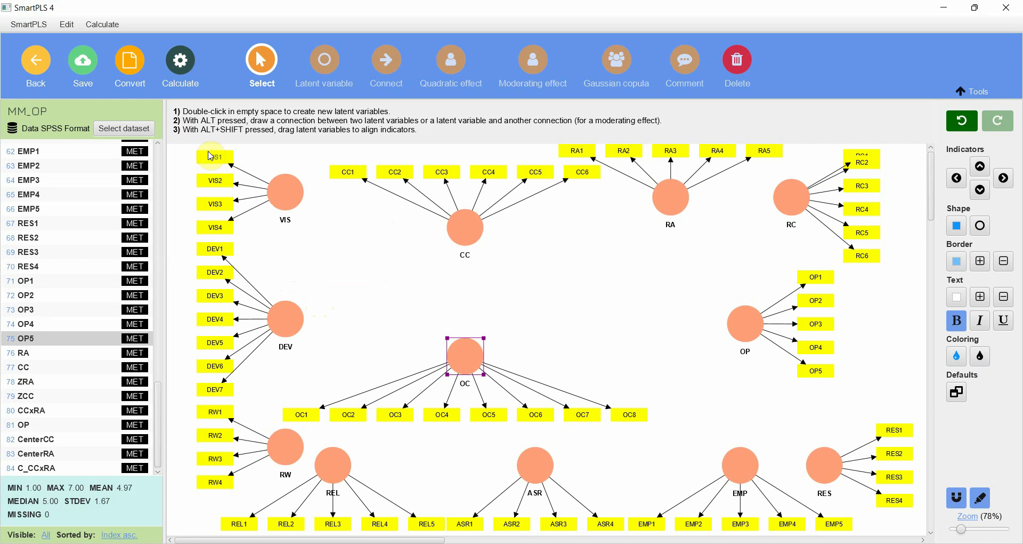
pyautogui.moveTo(194, 147); pyautogui.dragTo(269, 482)
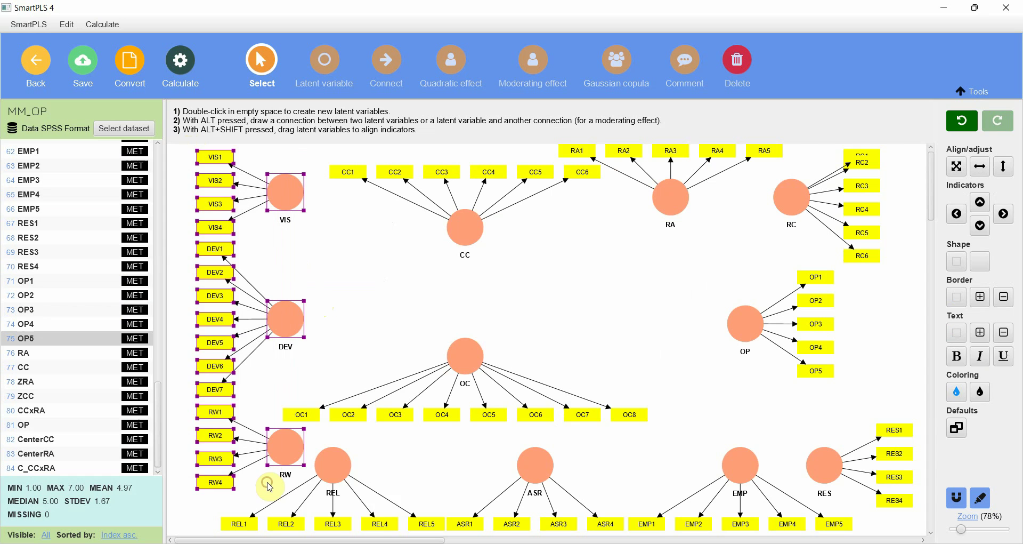
pyautogui.click(359, 331)
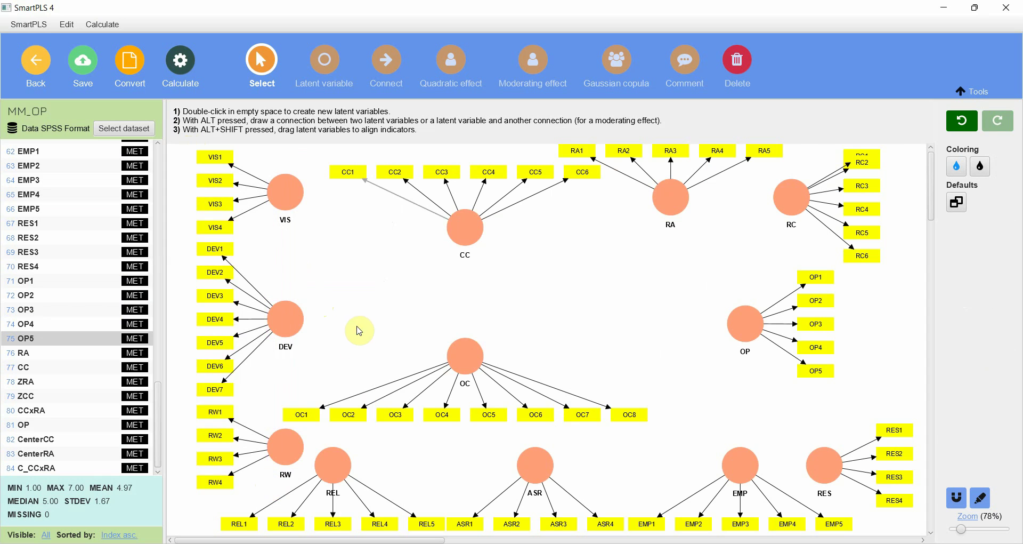
pyautogui.click(387, 67)
pyautogui.moveTo(286, 191); pyautogui.dragTo(467, 226)
pyautogui.moveTo(285, 316); pyautogui.dragTo(472, 232)
pyautogui.moveTo(283, 443); pyautogui.dragTo(466, 240)
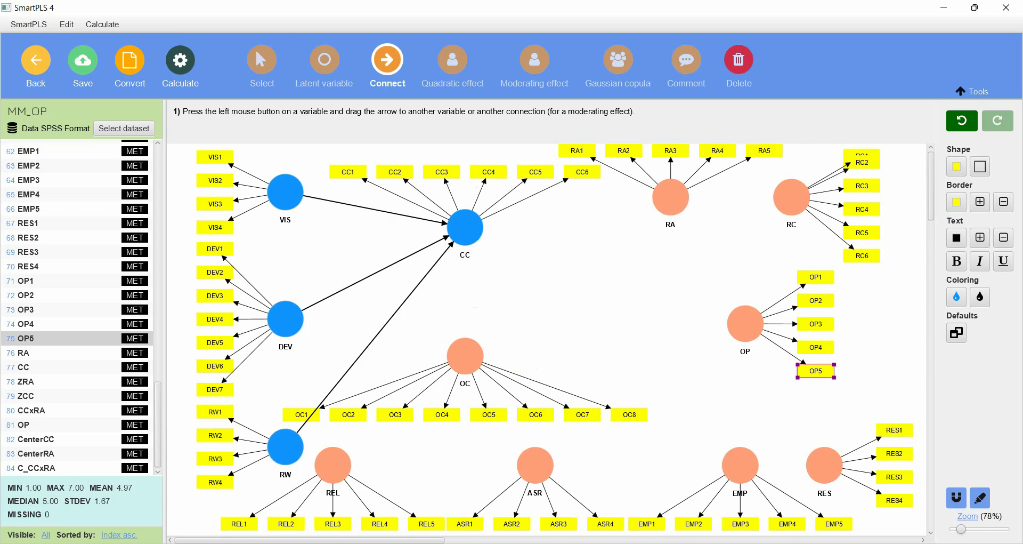
# - Consult the research model slide again and draw paths from VIS, DEV and RW to OC in SmartPLS
pyautogui.hotkey('alt', 'Tab')
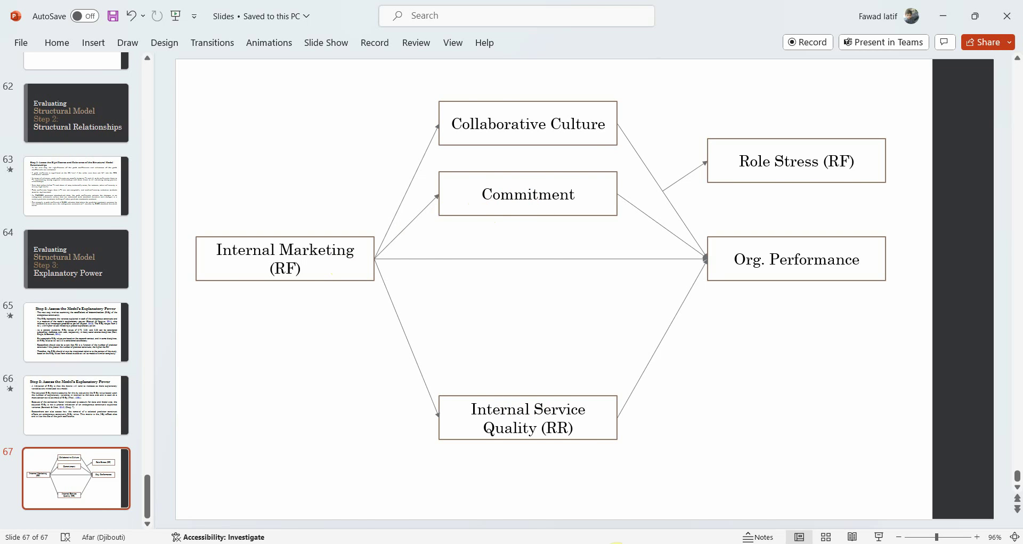
pyautogui.click(616, 543)
pyautogui.moveTo(286, 199); pyautogui.dragTo(459, 353)
pyautogui.moveTo(283, 317); pyautogui.dragTo(463, 357)
pyautogui.moveTo(286, 446); pyautogui.dragTo(471, 368)
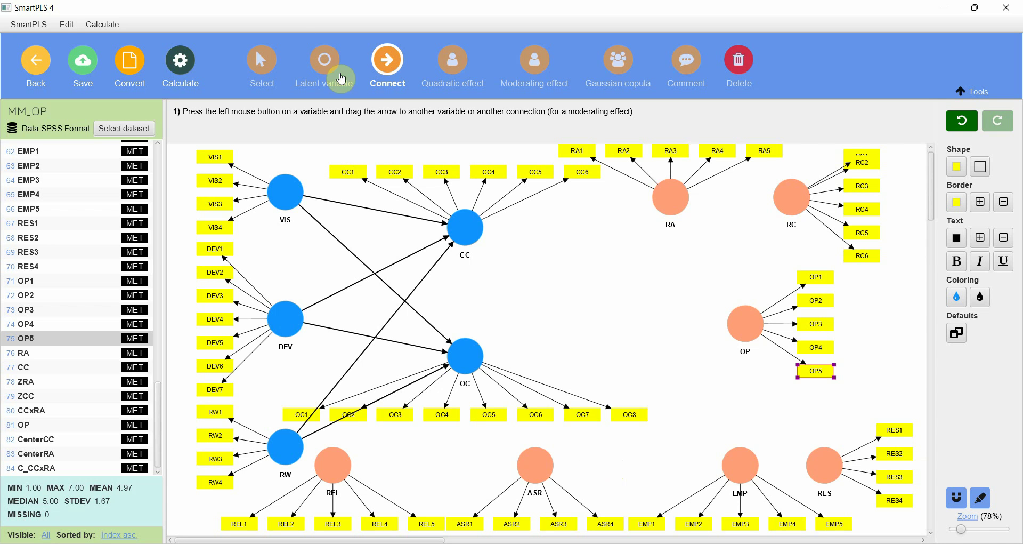
# - Connect VIS, DEV and RW each to the service quality constructs REL, ASR, EMP and RES
pyautogui.moveTo(283, 192); pyautogui.dragTo(334, 463)
pyautogui.moveTo(289, 194); pyautogui.dragTo(827, 469)
pyautogui.moveTo(285, 318); pyautogui.dragTo(739, 473)
pyautogui.moveTo(285, 318); pyautogui.dragTo(825, 465)
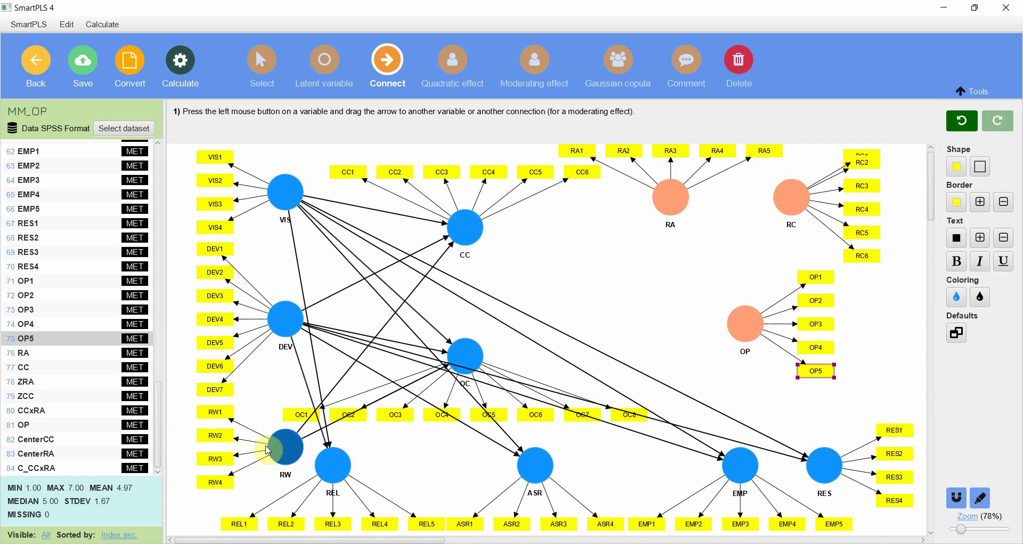
pyautogui.moveTo(292, 446); pyautogui.dragTo(529, 467)
pyautogui.moveTo(285, 446); pyautogui.dragTo(742, 472)
pyautogui.moveTo(286, 447); pyautogui.dragTo(815, 482)
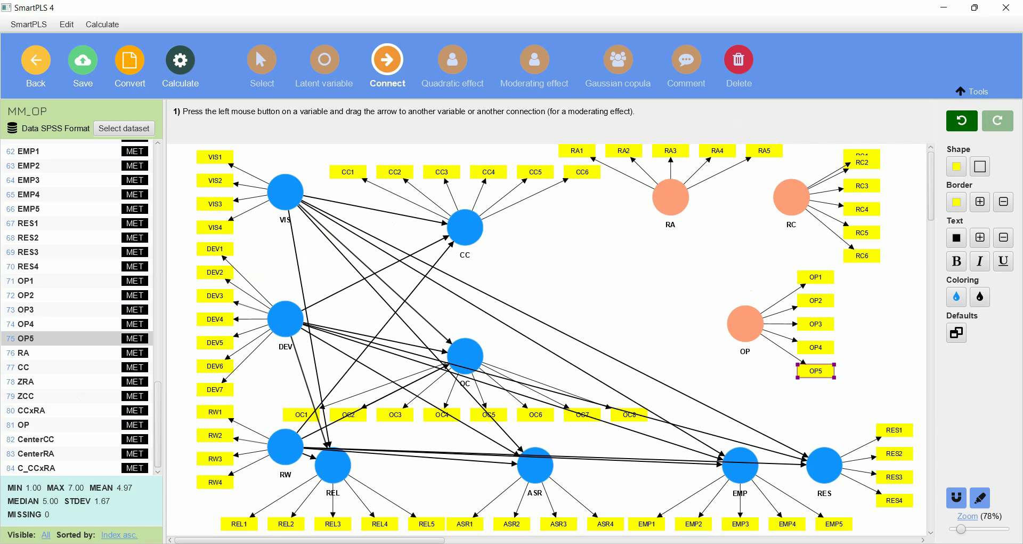
# - Draw direct paths from VIS, DEV and RW to OP
pyautogui.moveTo(285, 189); pyautogui.dragTo(754, 333)
pyautogui.moveTo(290, 319); pyautogui.dragTo(746, 320)
pyautogui.moveTo(288, 445); pyautogui.dragTo(745, 333)
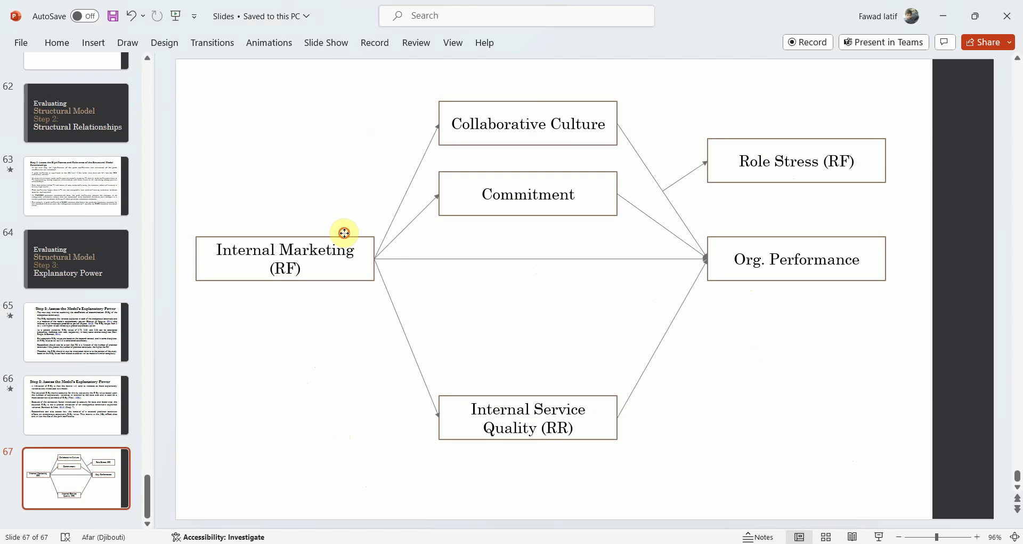
# - Check the PowerPoint research model, return to SmartPLS and connect CC, OC, REL, ASR, EMP and RES to OP
pyautogui.click(344, 233)
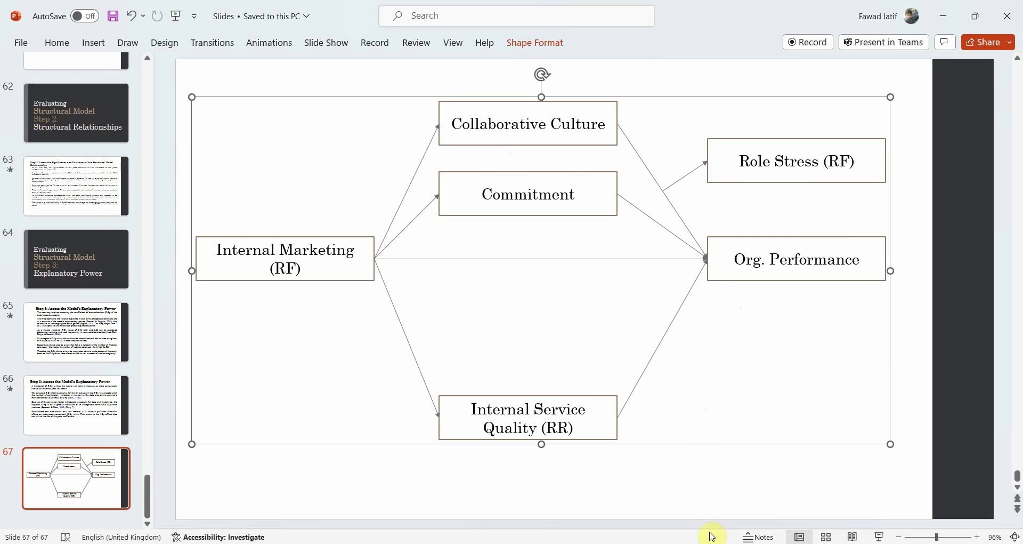
pyautogui.hotkey('alt', 'Tab')
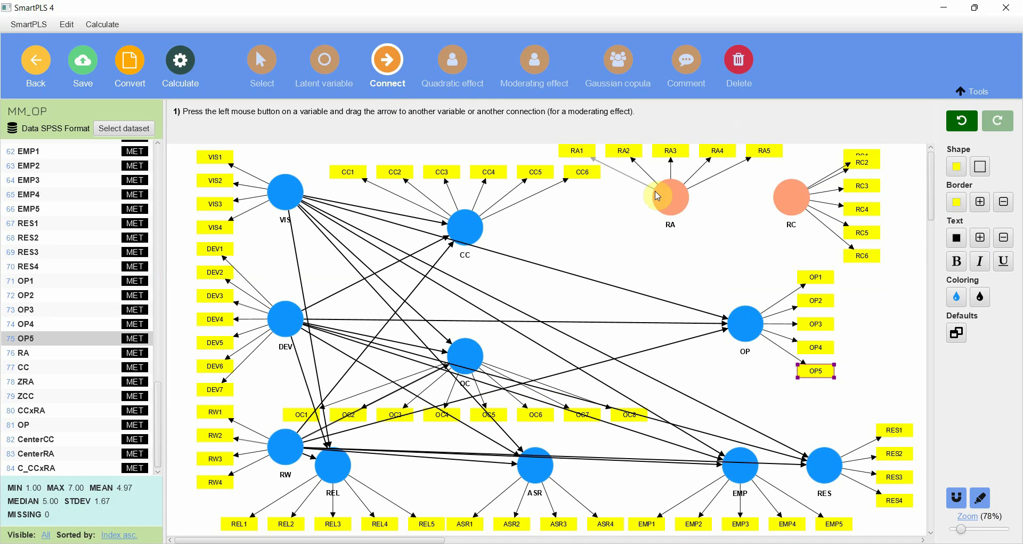
pyautogui.moveTo(465, 226); pyautogui.dragTo(744, 315)
pyautogui.moveTo(466, 354); pyautogui.dragTo(746, 335)
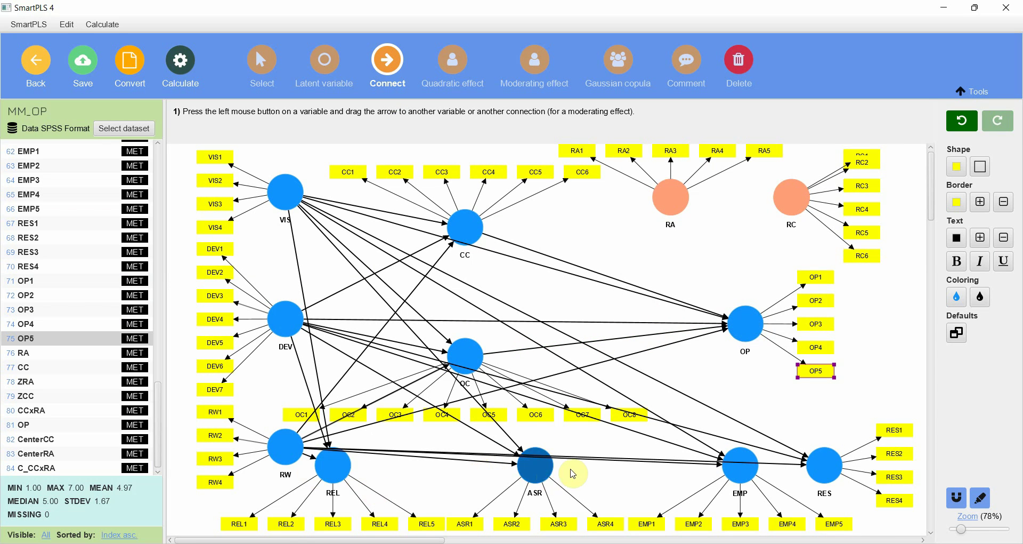
pyautogui.moveTo(334, 465); pyautogui.dragTo(748, 324)
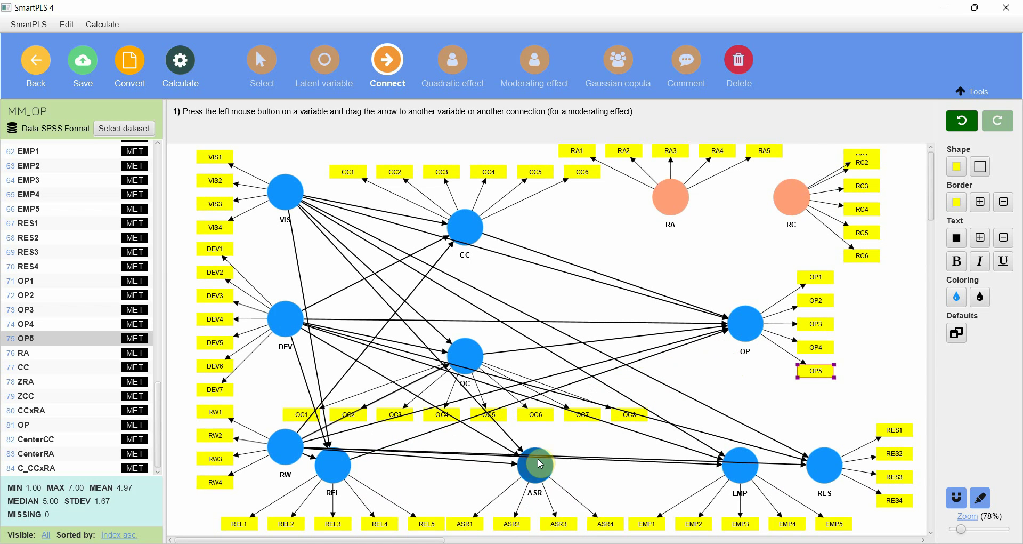
pyautogui.moveTo(540, 463); pyautogui.dragTo(746, 324)
pyautogui.moveTo(757, 449); pyautogui.dragTo(745, 325)
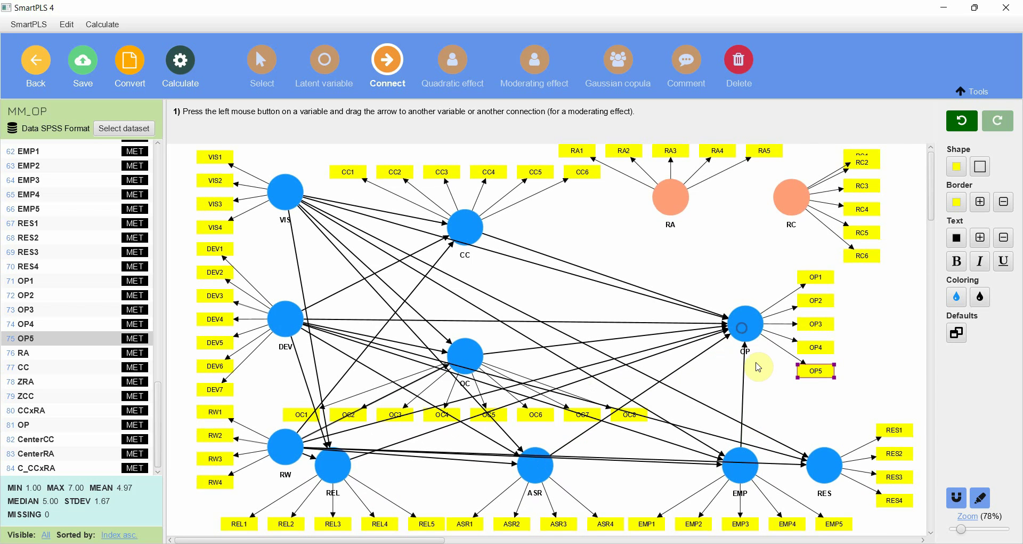
pyautogui.moveTo(818, 456); pyautogui.dragTo(753, 333)
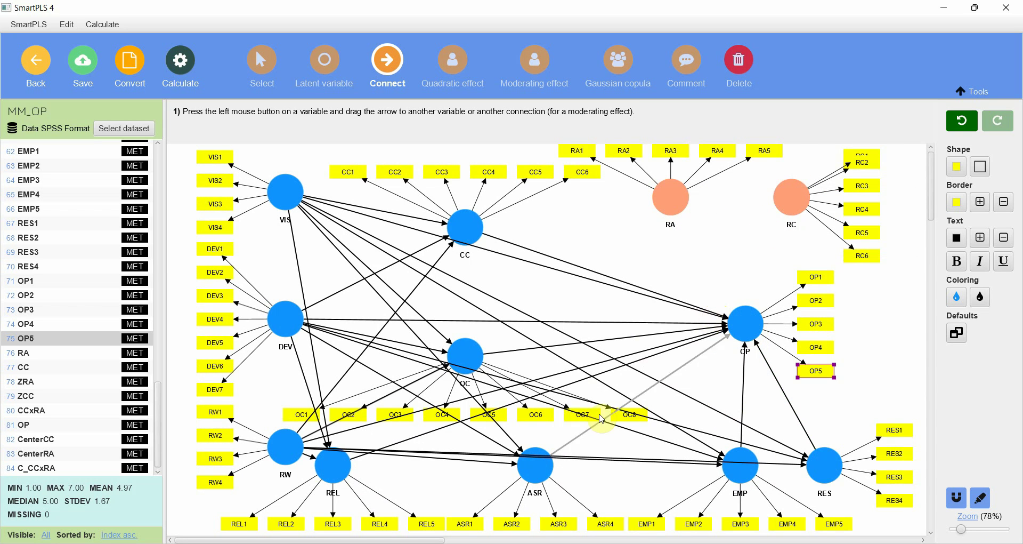
# - In the PowerPoint diagram, reverse the moderation arrow to run from Role Stress to the Collaborative Culture–Org. Performance path, and return to SmartPLS
pyautogui.click(619, 543)
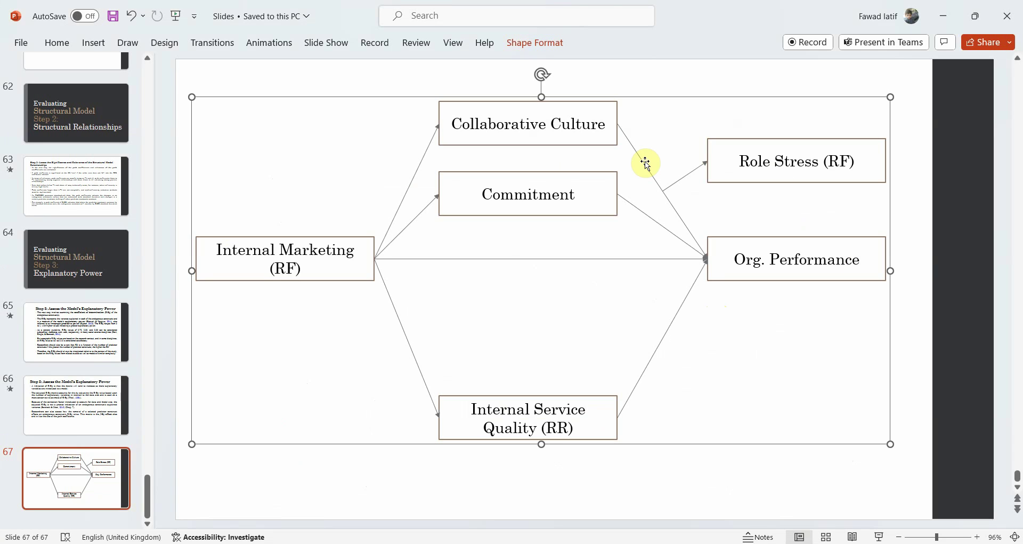
pyautogui.click(685, 176)
pyautogui.moveTo(706, 163)
pyautogui.mouseDown()
pyautogui.moveTo(645, 161)
pyautogui.moveTo(682, 167)
pyautogui.moveTo(711, 153)
pyautogui.moveTo(712, 162)
pyautogui.mouseUp()
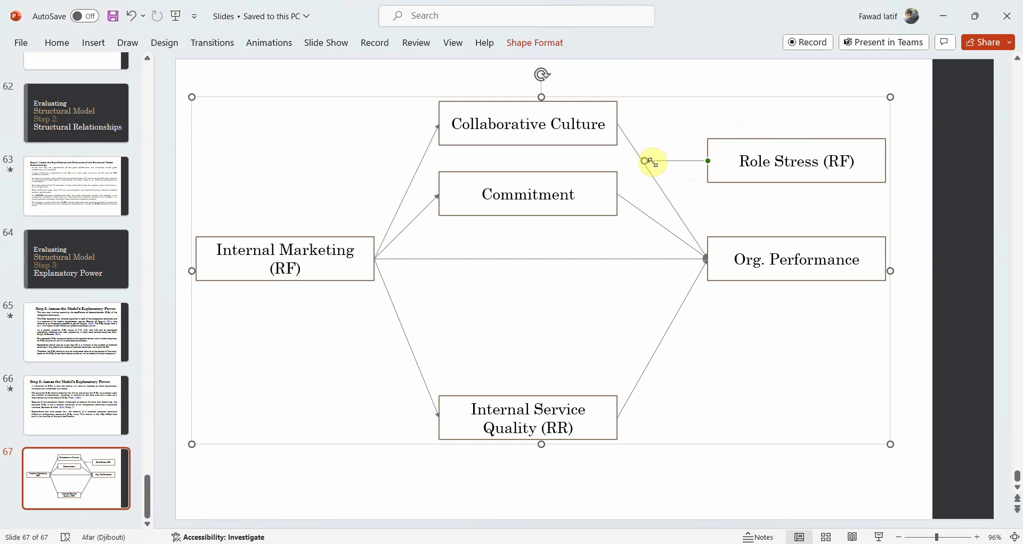
pyautogui.moveTo(644, 161); pyautogui.dragTo(657, 182)
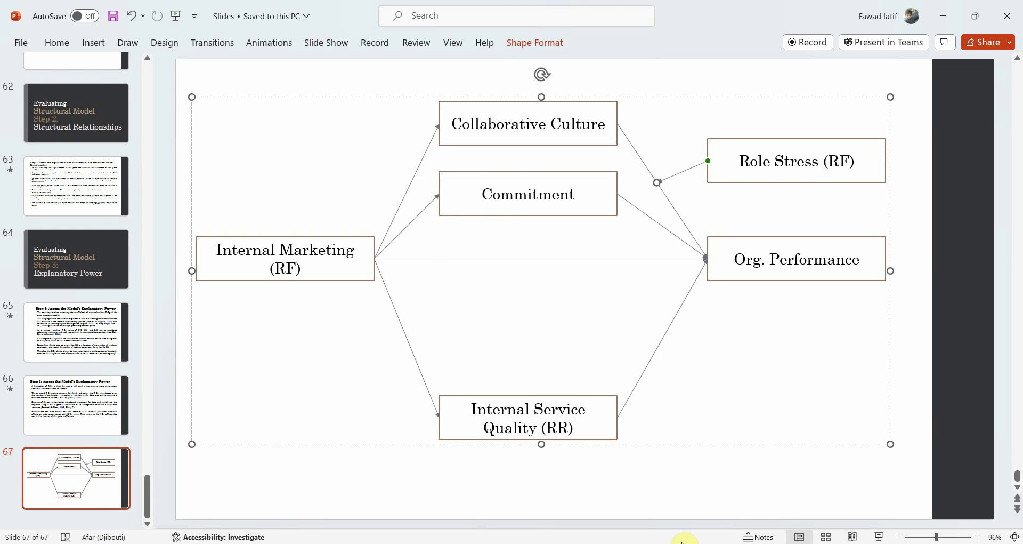
pyautogui.click(616, 495)
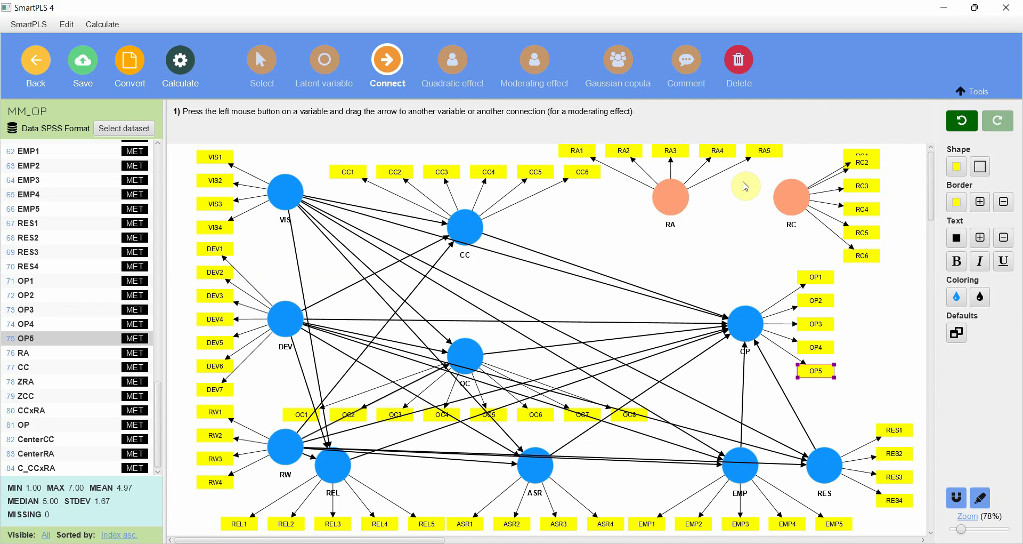
# - Connect the role stress constructs RC and RA to OP and save the model
pyautogui.click(568, 263)
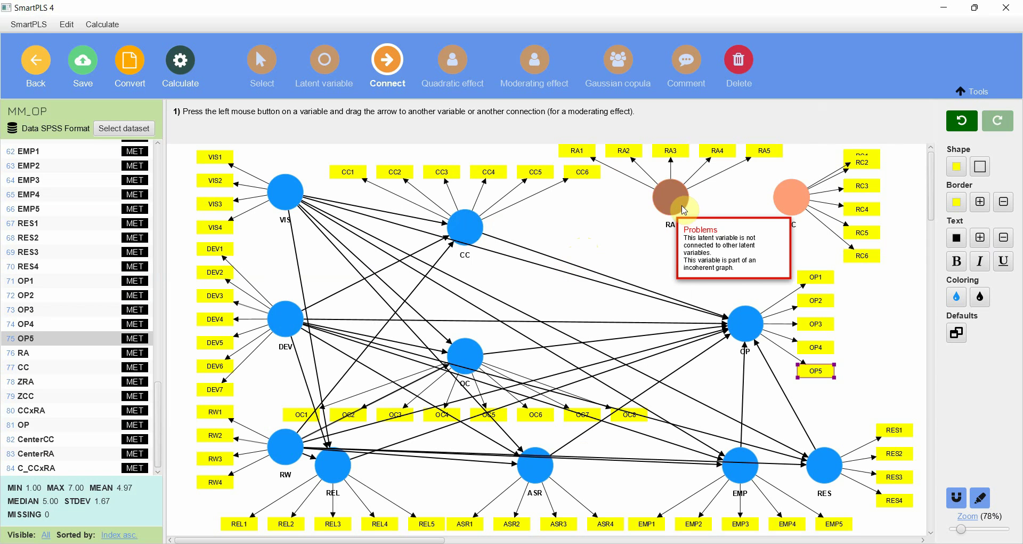
pyautogui.moveTo(788, 198); pyautogui.dragTo(748, 315)
pyautogui.moveTo(673, 198); pyautogui.dragTo(752, 319)
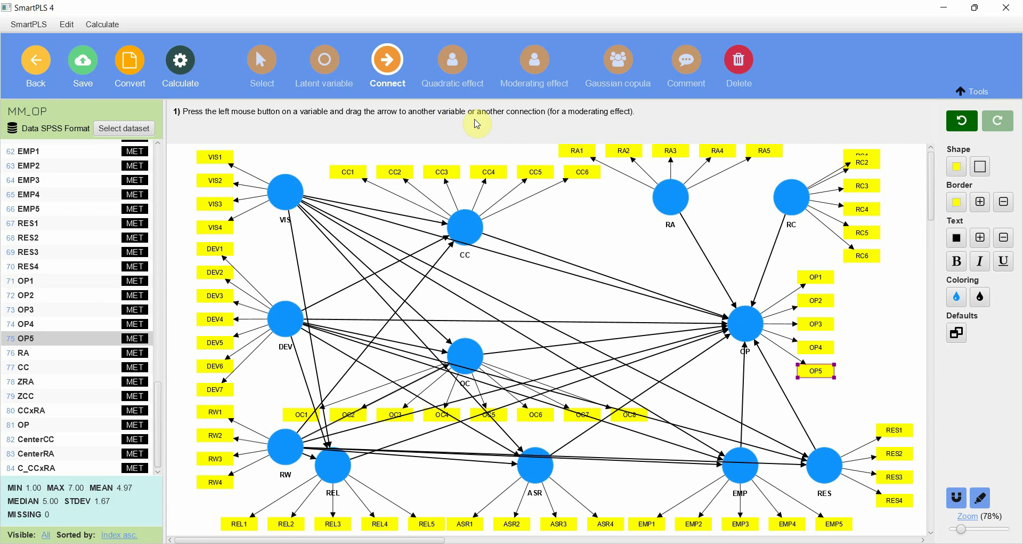
pyautogui.click(89, 63)
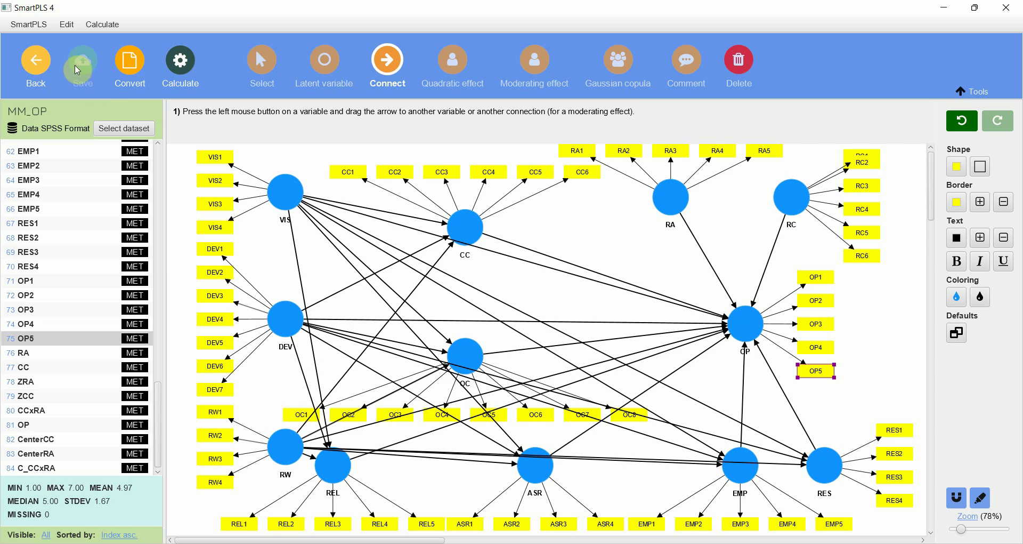
# - Run the PLS-SEM algorithm with the Path weighting scheme, standardized results and default initial weights, opening the report
pyautogui.click(176, 64)
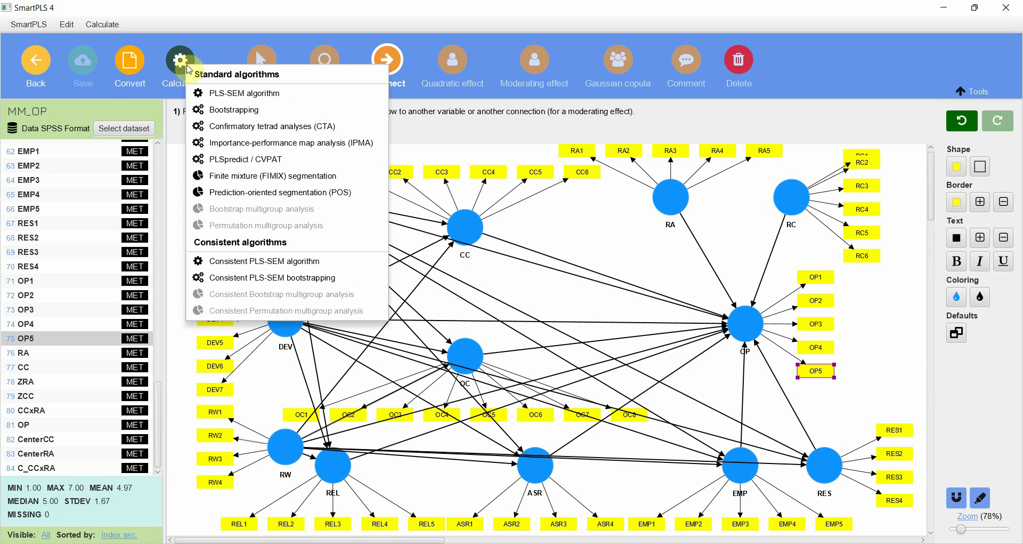
pyautogui.click(316, 93)
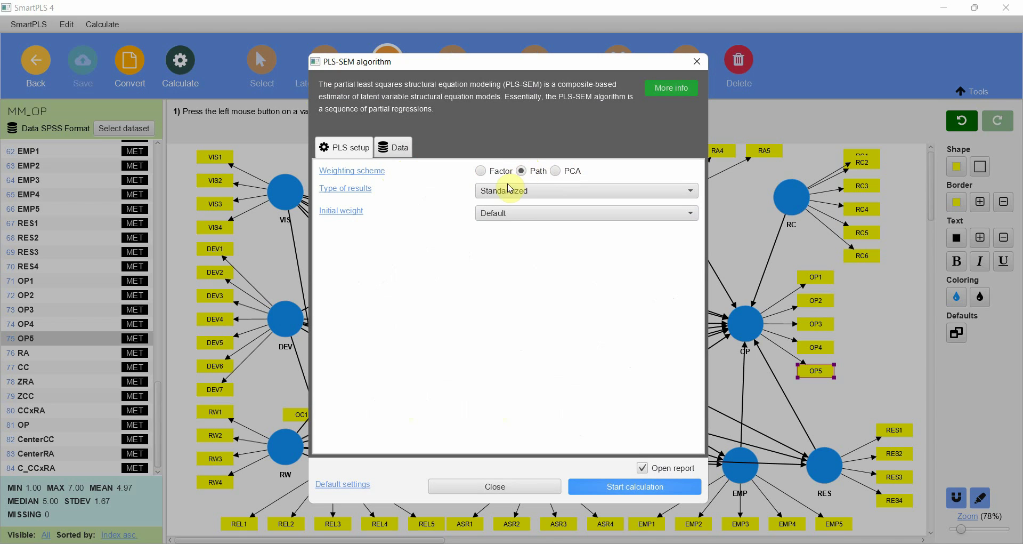
pyautogui.click(392, 155)
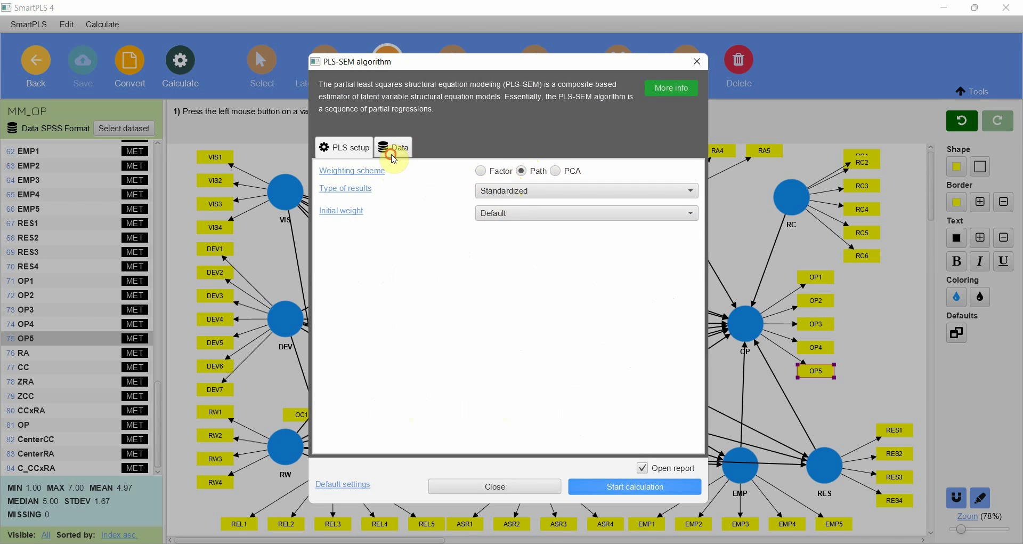
pyautogui.click(342, 146)
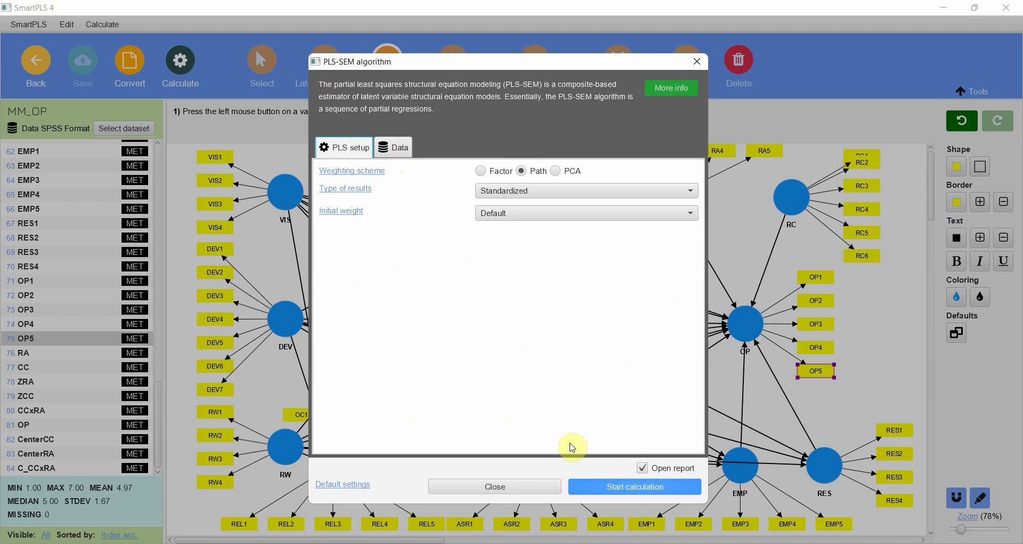
pyautogui.click(647, 488)
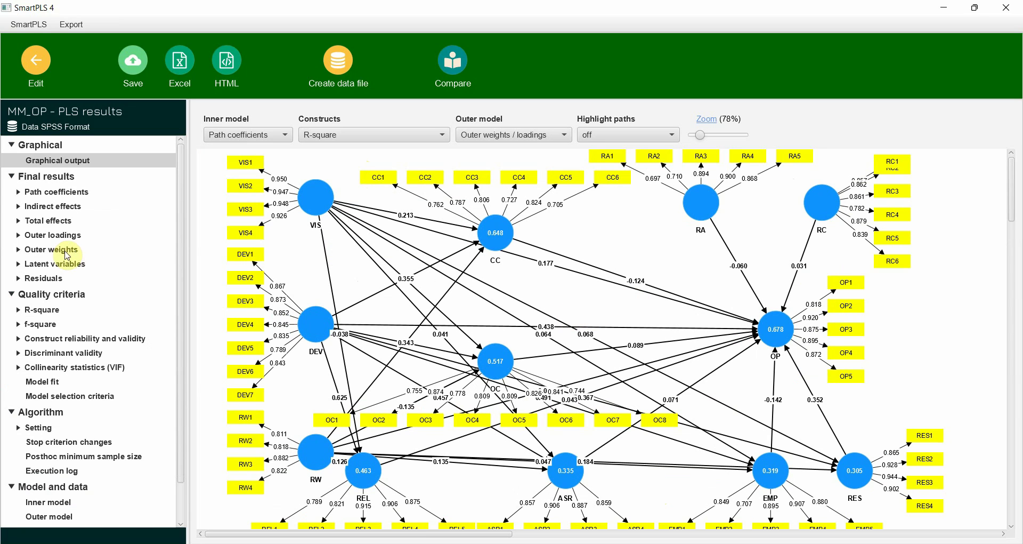
# - Examine the outer loadings matrix for all indicators, paying particular attention to the RA1 to RA5 loadings
pyautogui.click(60, 240)
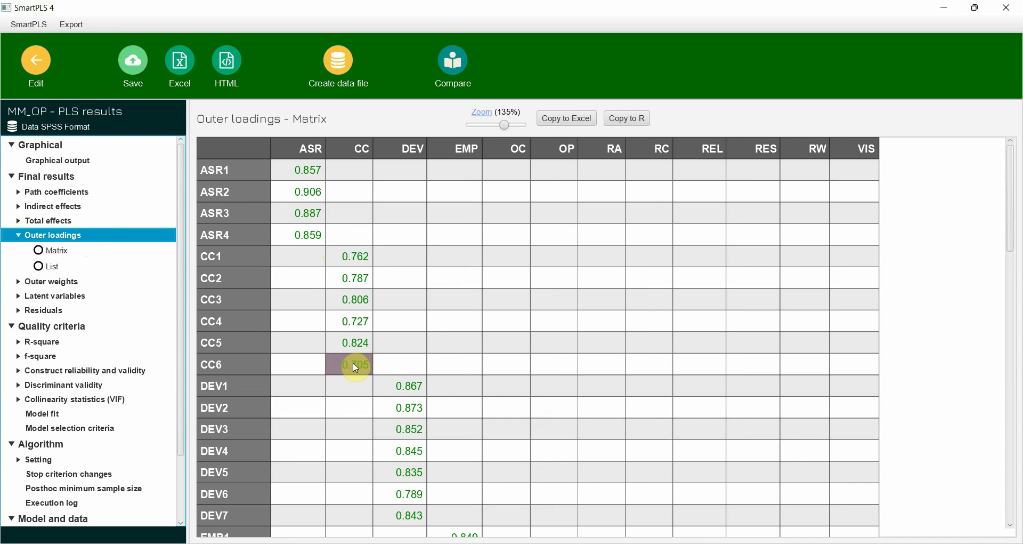
pyautogui.scroll(-5, 510, 489)
pyautogui.scroll(-6, 510, 489)
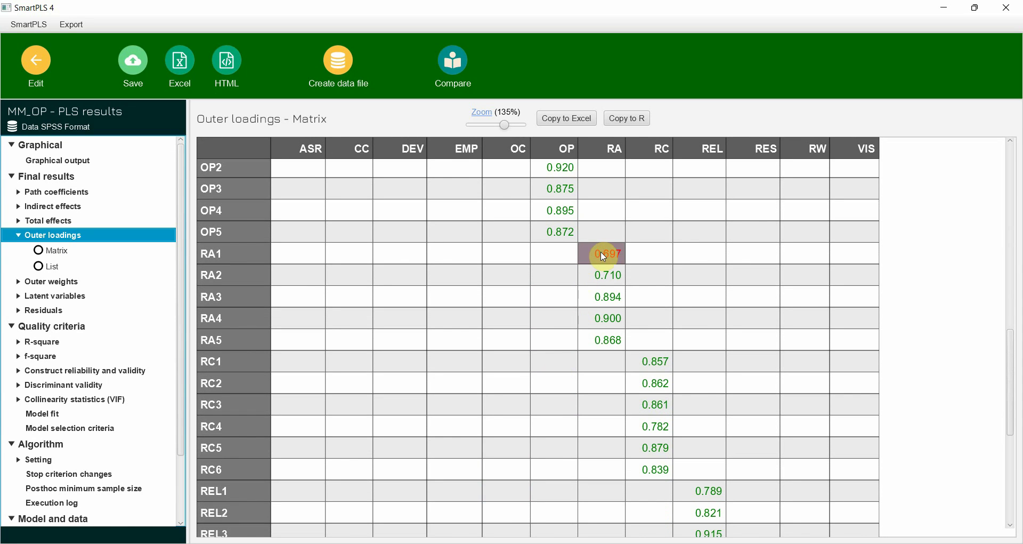
pyautogui.click(603, 257)
pyautogui.scroll(-5, 604, 257)
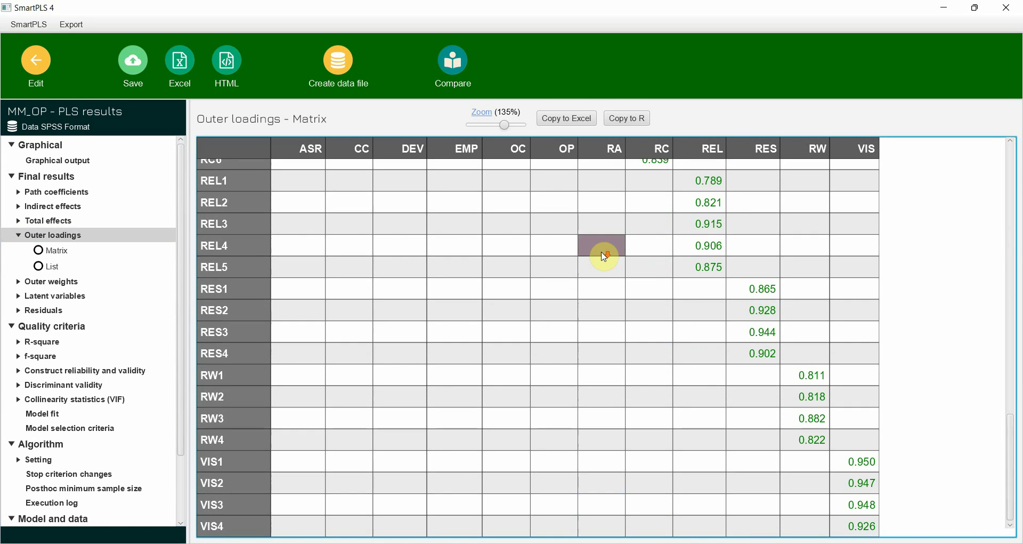
pyautogui.scroll(9, 604, 256)
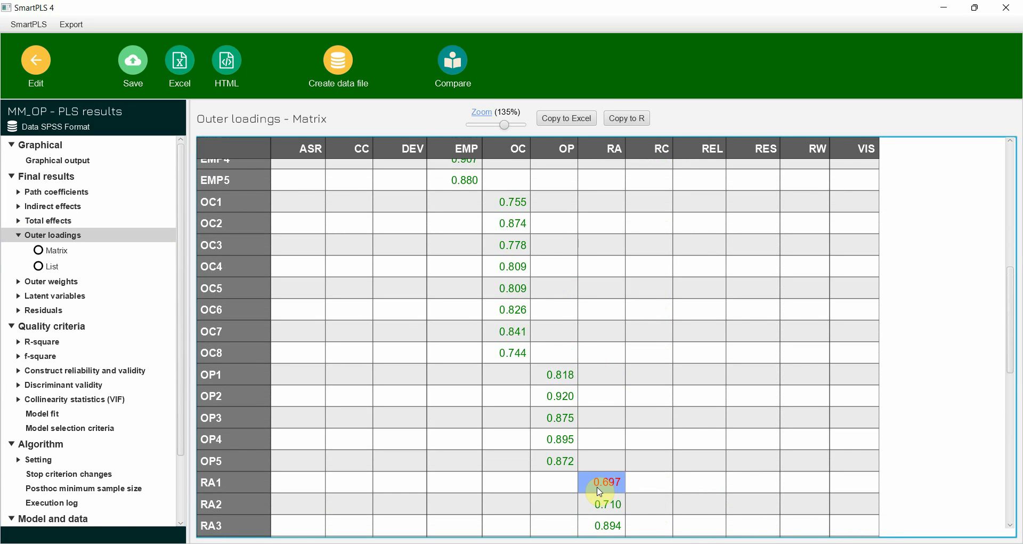
pyautogui.scroll(-2, 601, 491)
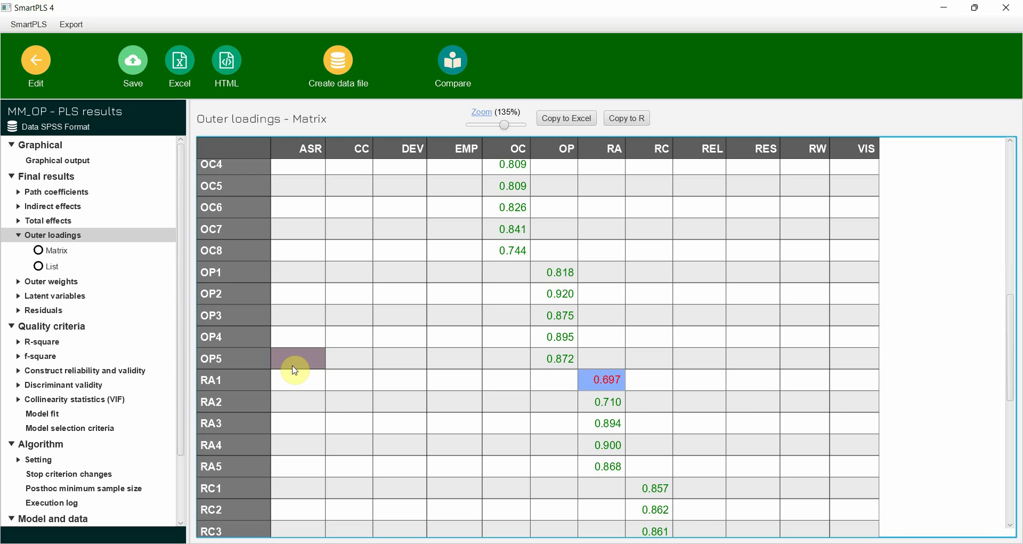
pyautogui.moveTo(294, 370); pyautogui.dragTo(613, 466)
pyautogui.click(567, 385)
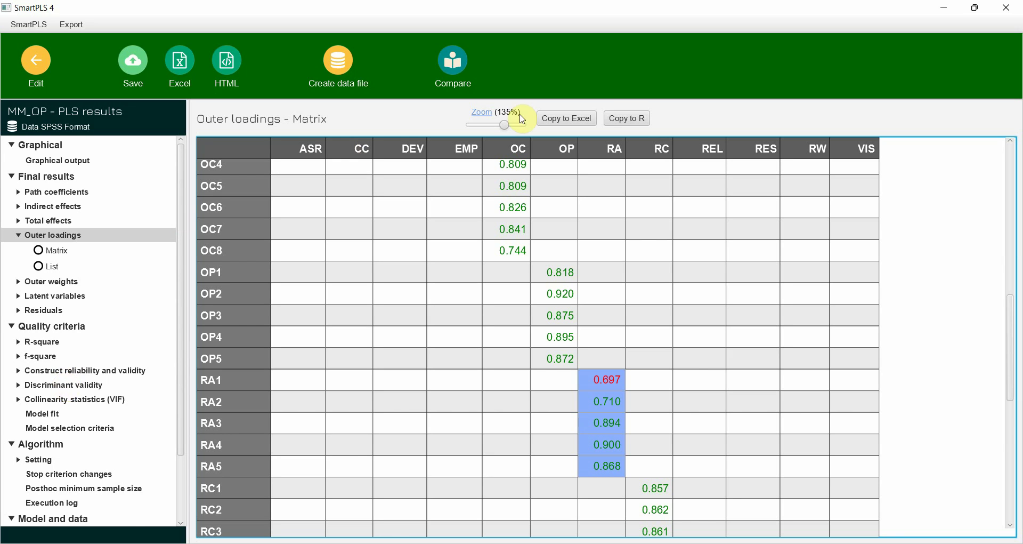
# - Copy the outer loadings matrix in Excel format and create a blank workbook in Excel
pyautogui.click(563, 119)
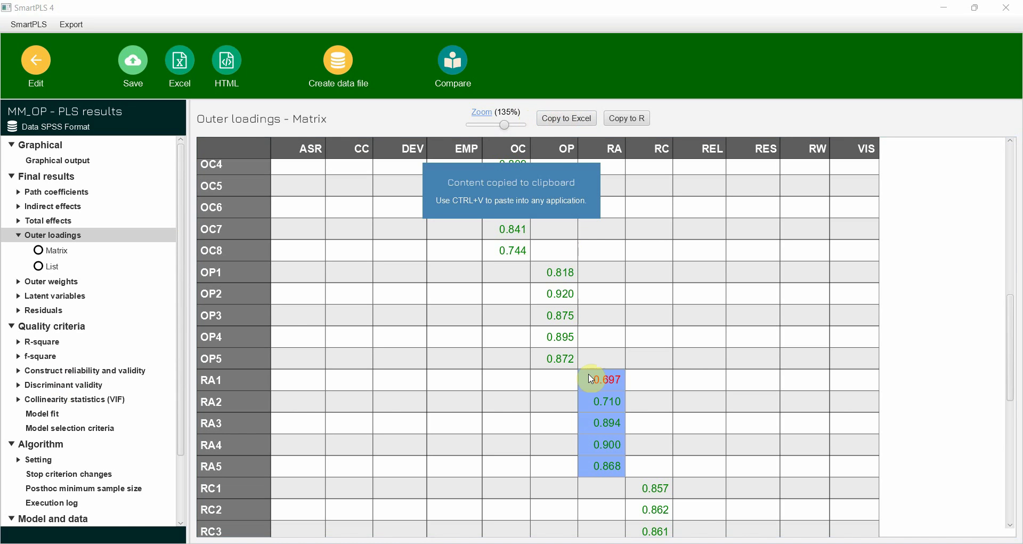
pyautogui.press('super')
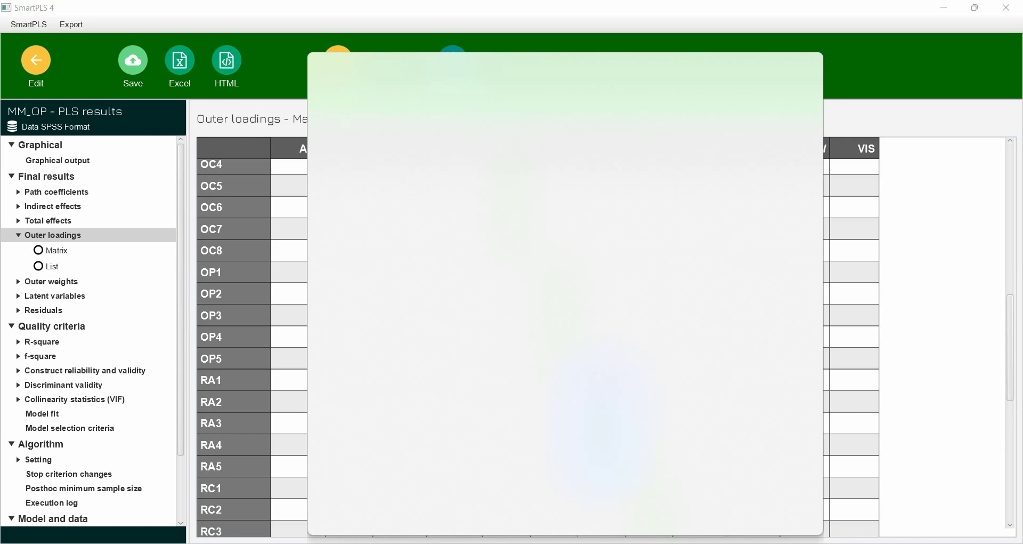
pyautogui.write('excel')
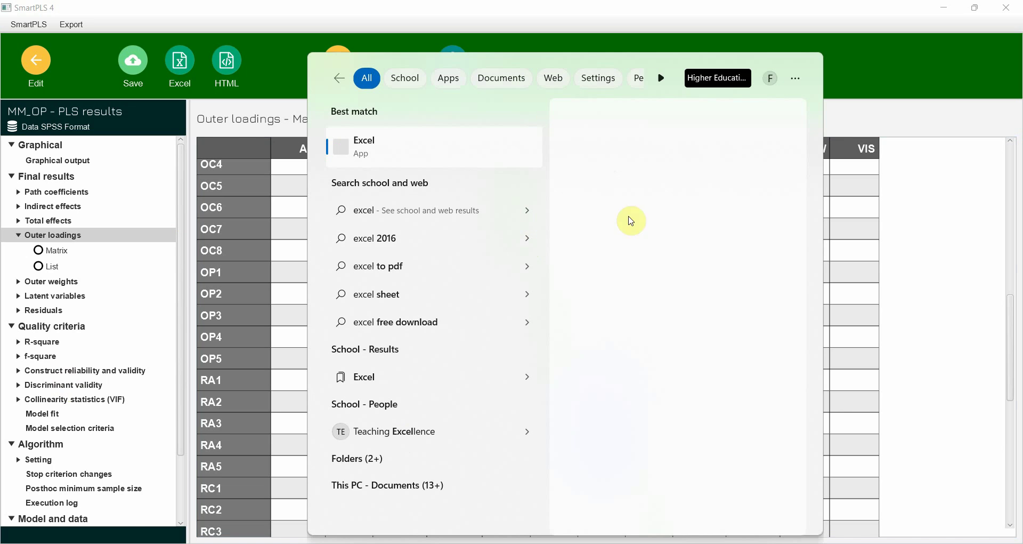
pyautogui.click(597, 249)
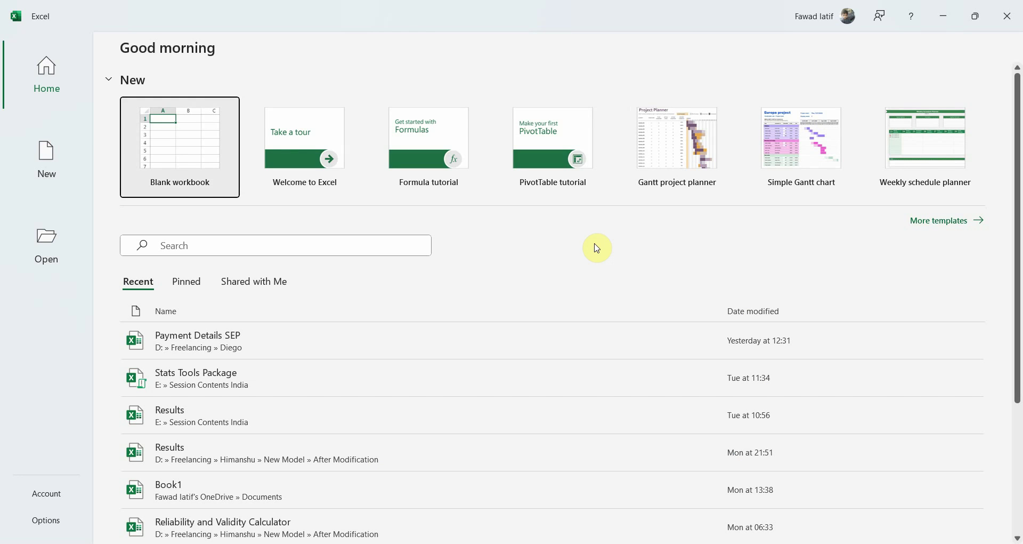
pyautogui.click(181, 126)
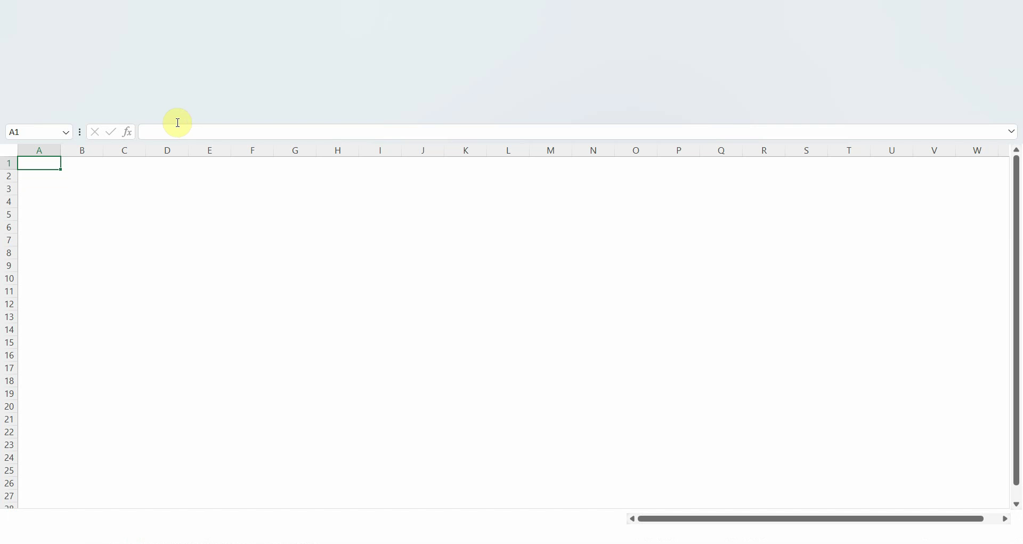
# - Paste the outer loadings matrix into the blank sheet from cell A1 and undo the paste
pyautogui.doubleClick(45, 163)
pyautogui.press('Escape')
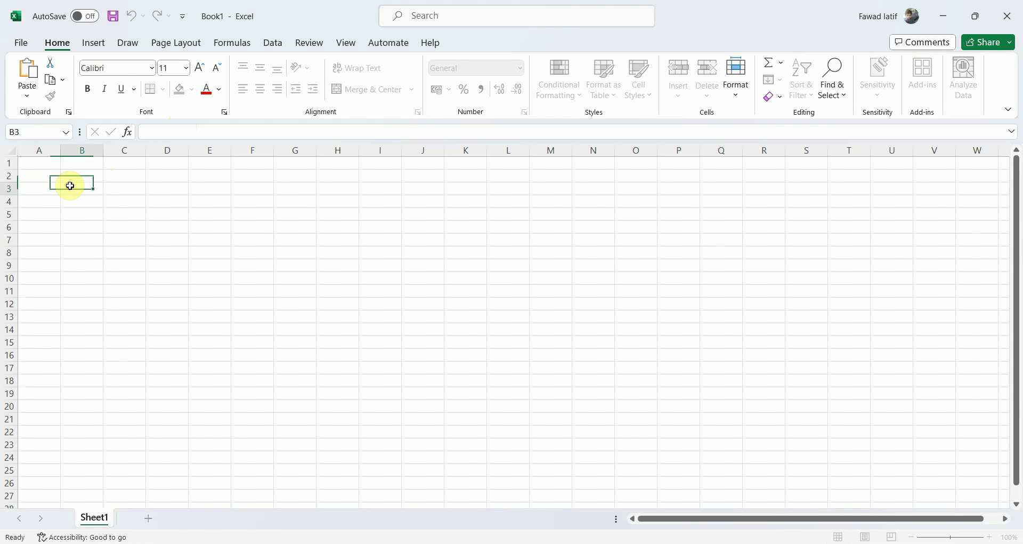
pyautogui.hotkey('ctrl', 'v')
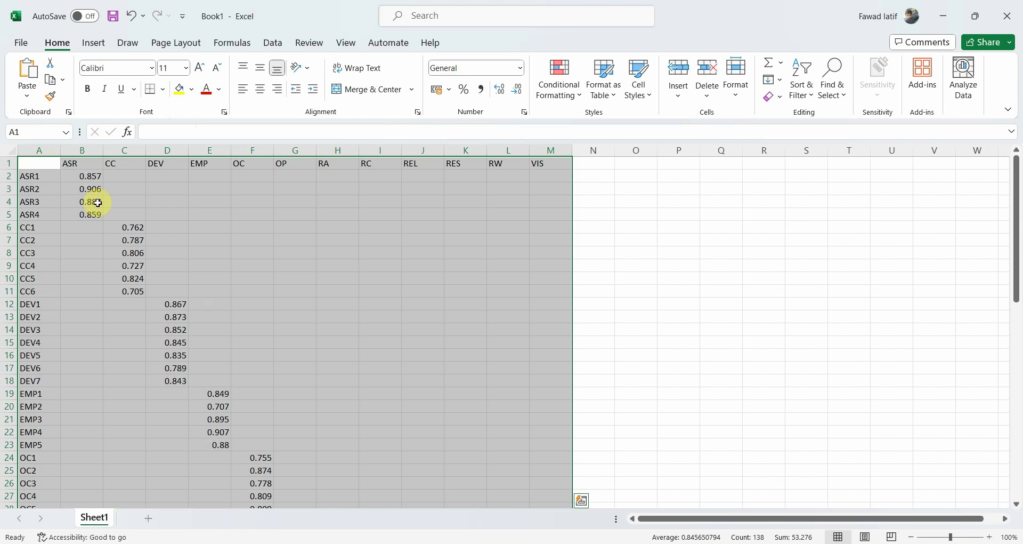
pyautogui.click(155, 201)
pyautogui.hotkey('ctrl', 'z')
pyautogui.hotkey('ctrl', 'z')
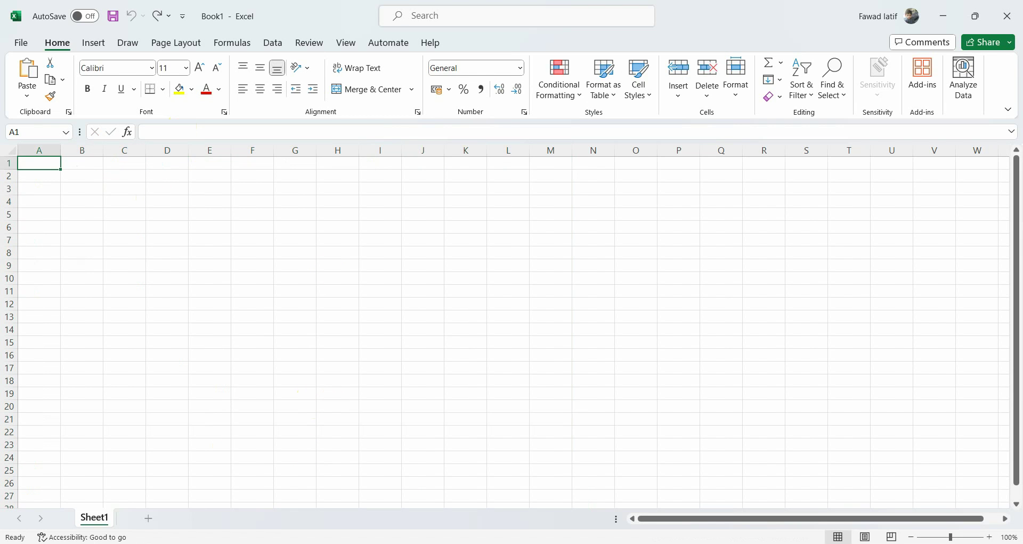
# - Copy the list version of the outer loadings from SmartPLS and paste it into the Excel sheet from A1, widening column A
pyautogui.hotkey('alt', 'Tab')
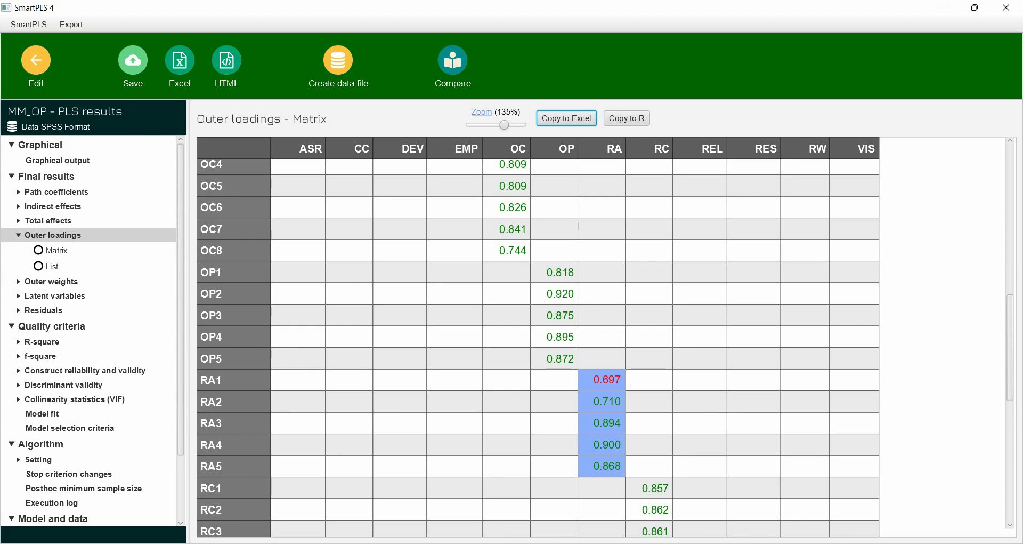
pyautogui.click(54, 267)
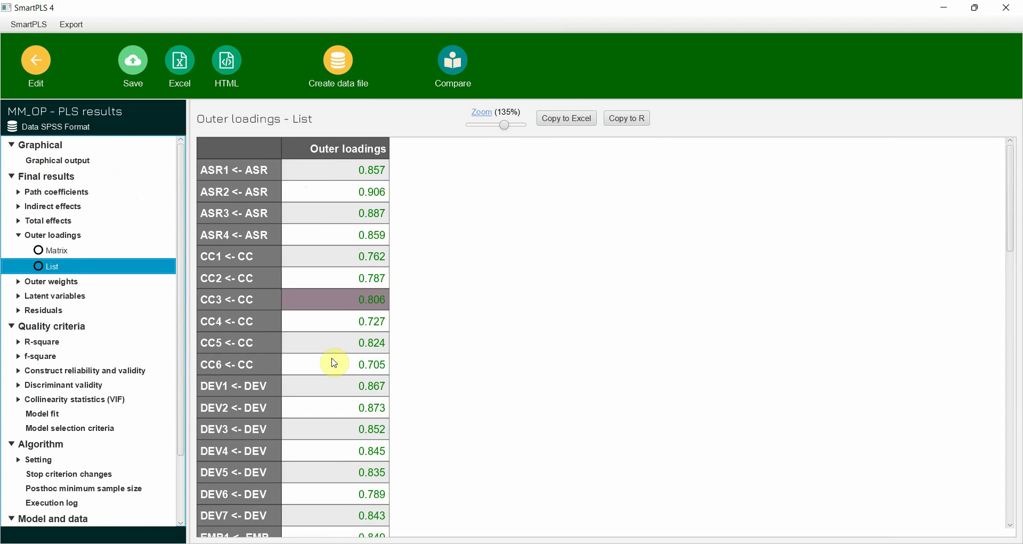
pyautogui.click(567, 120)
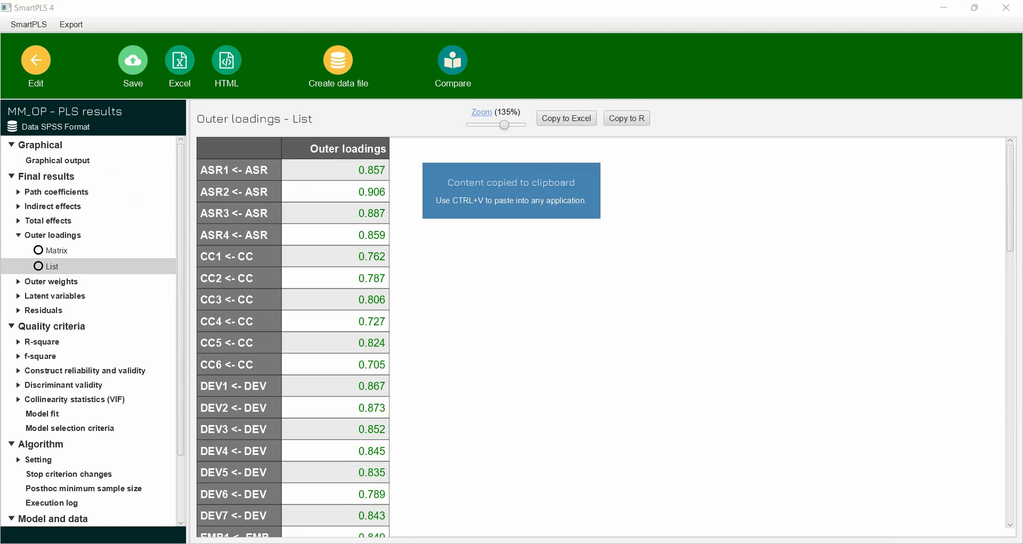
pyautogui.hotkey('alt', 'Tab')
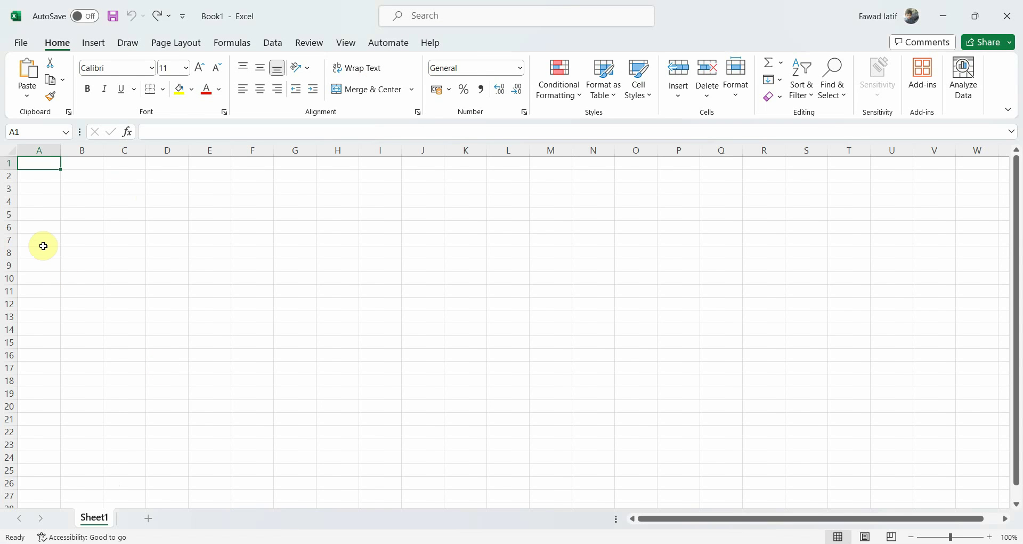
pyautogui.hotkey('ctrl', 'v')
pyautogui.click(141, 224)
pyautogui.moveTo(61, 152); pyautogui.dragTo(84, 154)
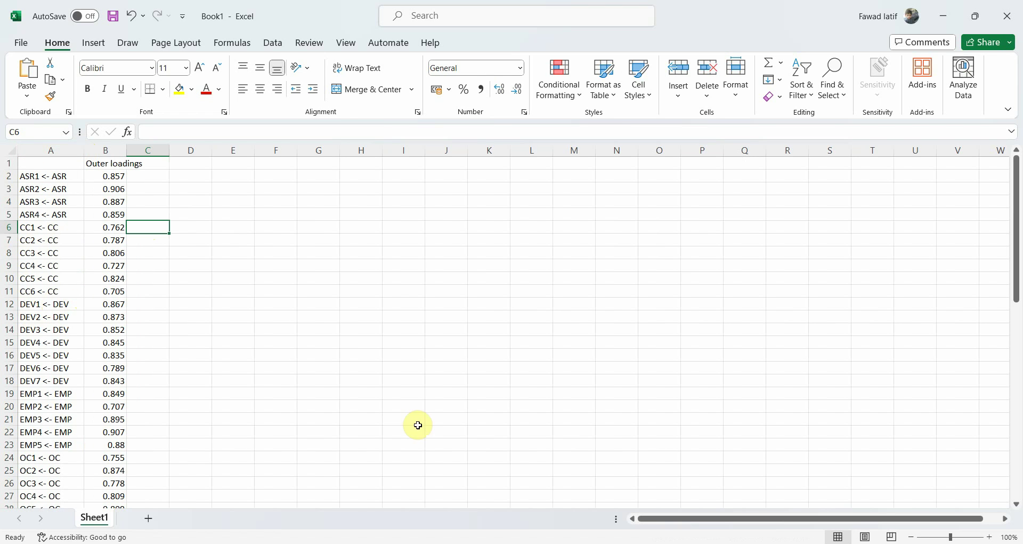
# - Review the pasted outer loadings list in Excel, highlighting the ASR rows 2 to 5 and the VIS rows 61 to 64
pyautogui.moveTo(147, 176); pyautogui.dragTo(155, 438)
pyautogui.click(152, 394)
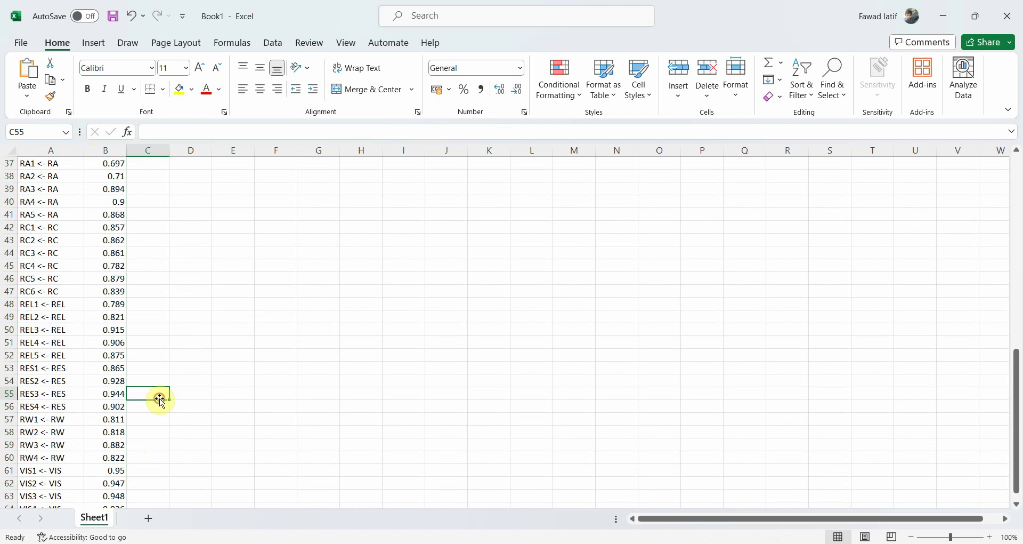
pyautogui.scroll(12, 194, 330)
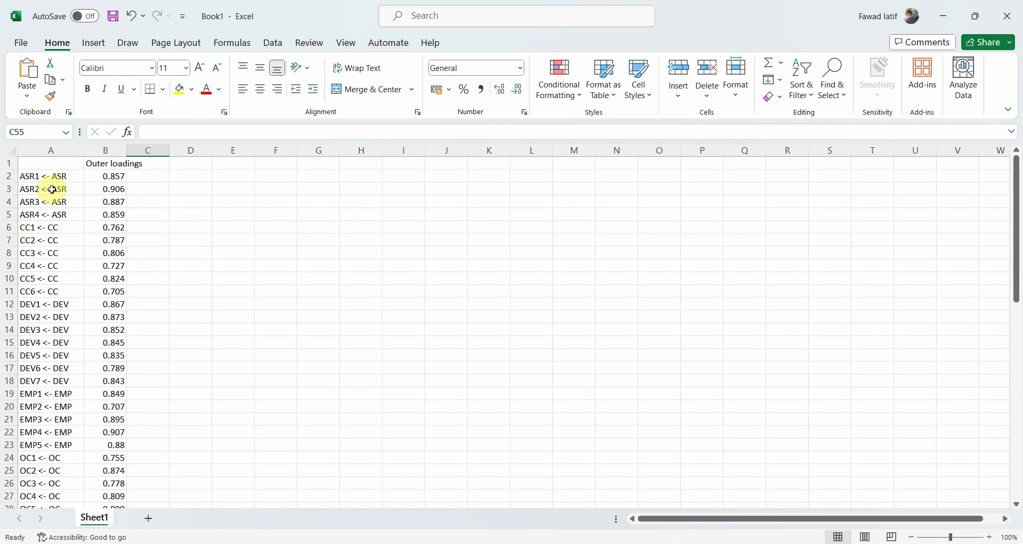
pyautogui.click(55, 176)
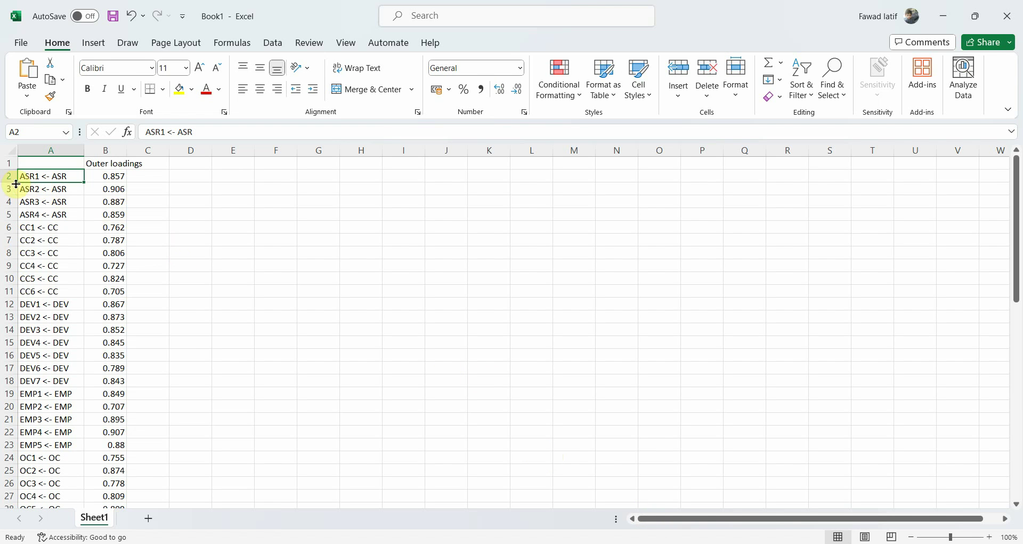
pyautogui.moveTo(7, 176); pyautogui.dragTo(4, 210)
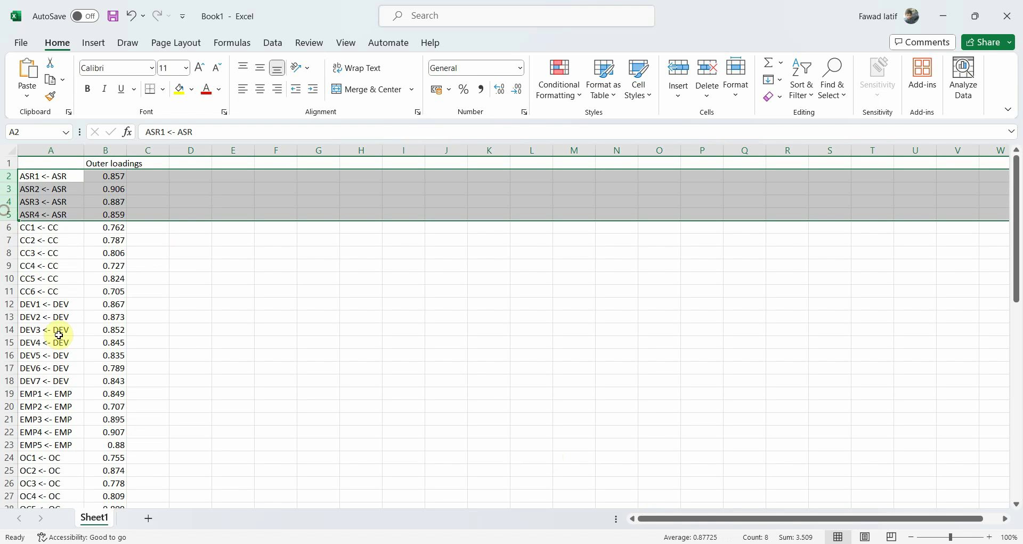
pyautogui.scroll(-14, 80, 351)
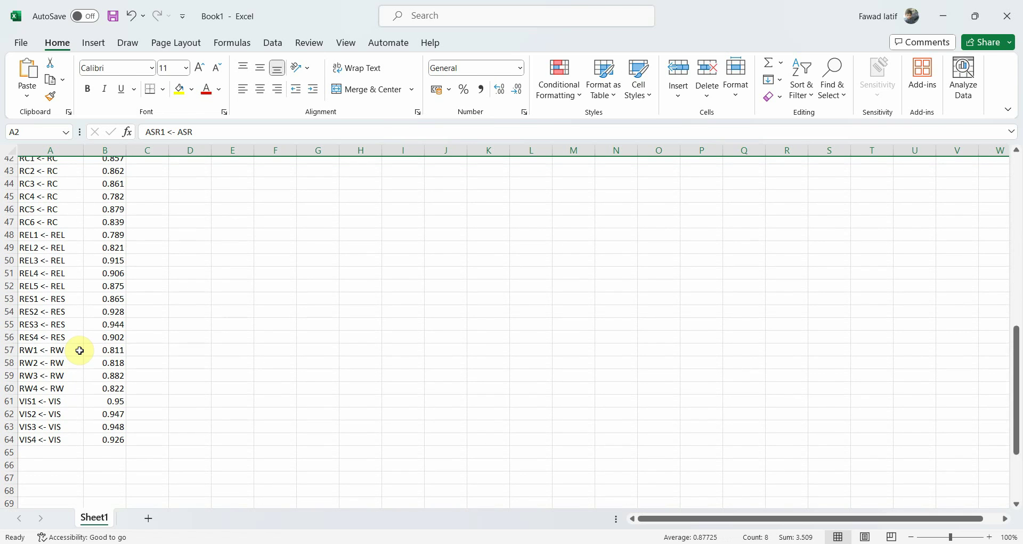
pyautogui.moveTo(9, 401); pyautogui.dragTo(12, 441)
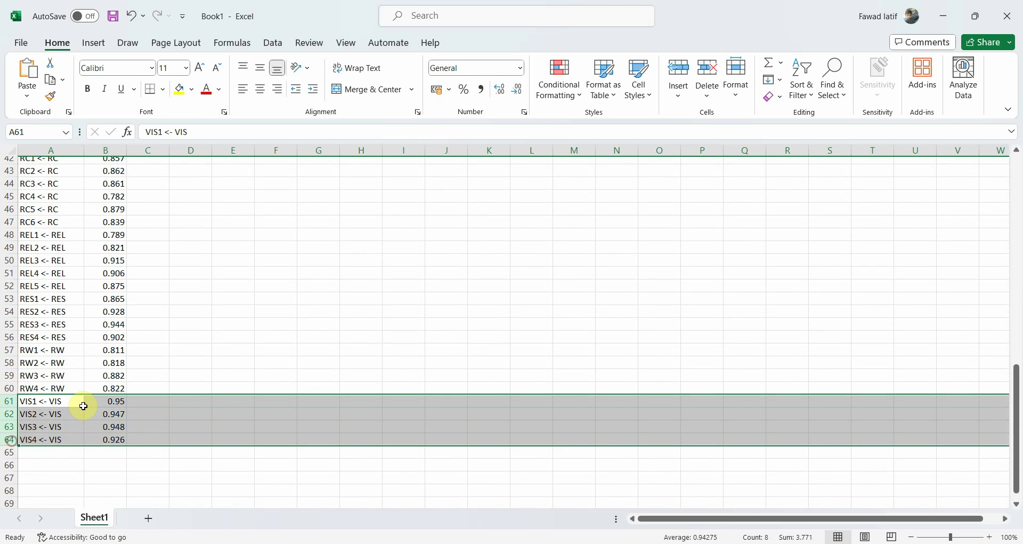
pyautogui.scroll(14, 85, 404)
pyautogui.click(9, 175)
pyautogui.rightClick(9, 175)
pyautogui.press('Escape')
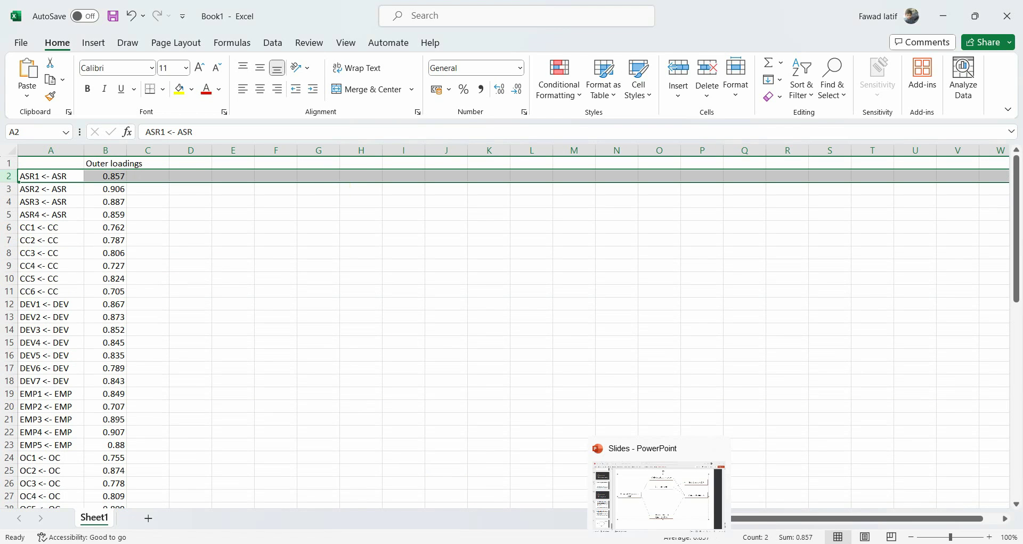
# - Return to SmartPLS, check the RA1 loading in the outer loadings list and open the construct reliability and validity overview
pyautogui.click(687, 541)
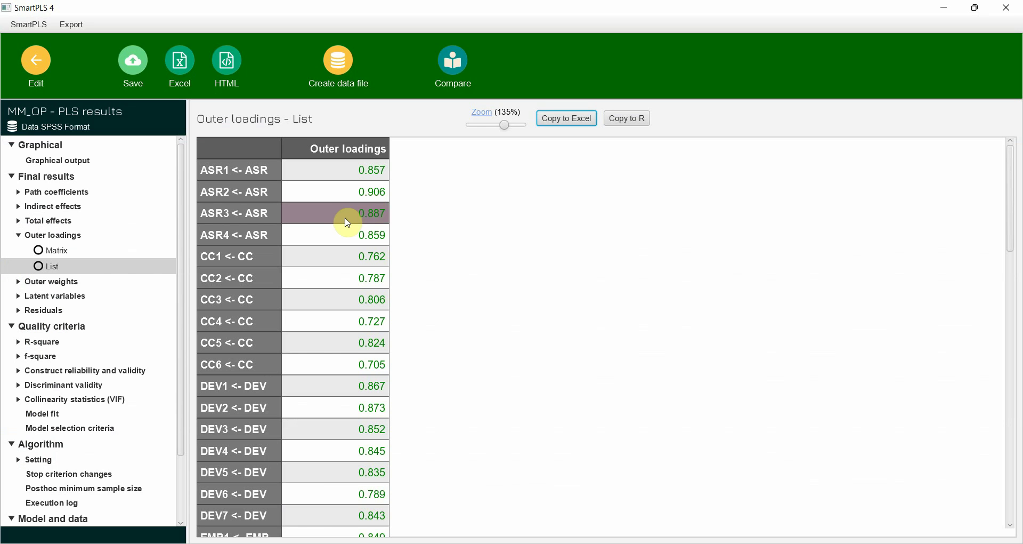
pyautogui.scroll(-10, 343, 312)
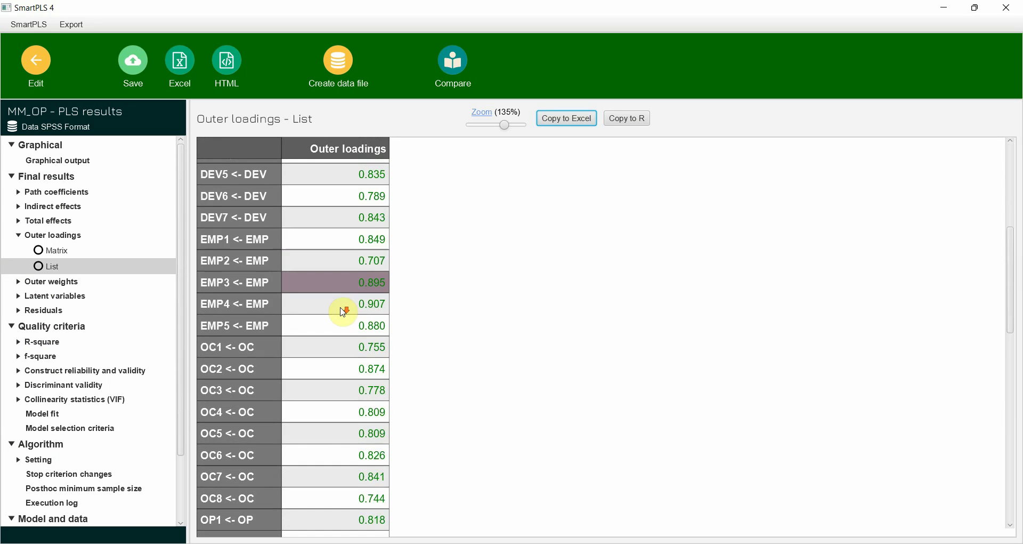
pyautogui.click(356, 216)
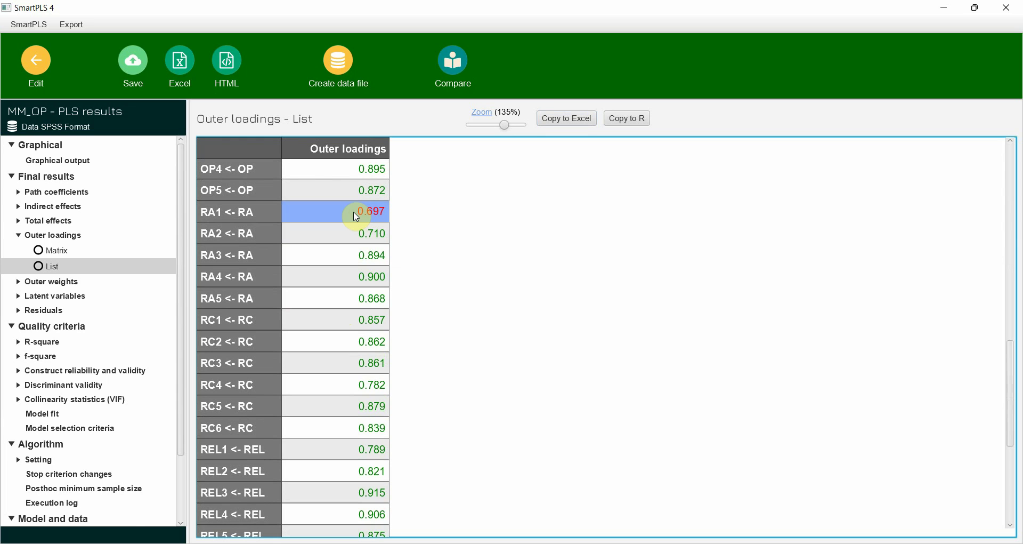
pyautogui.click(75, 371)
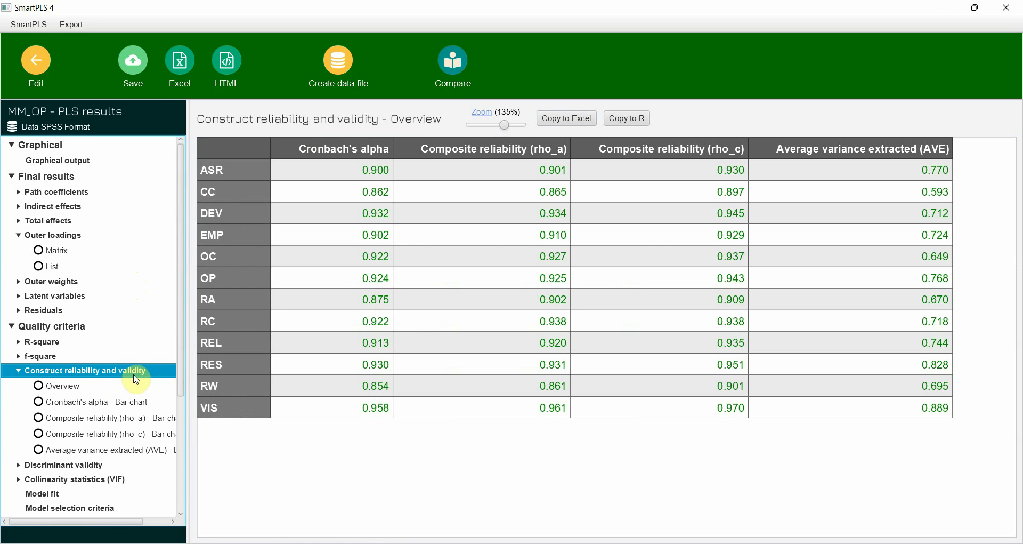
# - Compare RA's Cronbach's alpha, composite reliability (rho_a) and composite reliability (rho_c) in the construct reliability and validity overview
pyautogui.click(278, 299)
pyautogui.moveTo(357, 295); pyautogui.dragTo(934, 311)
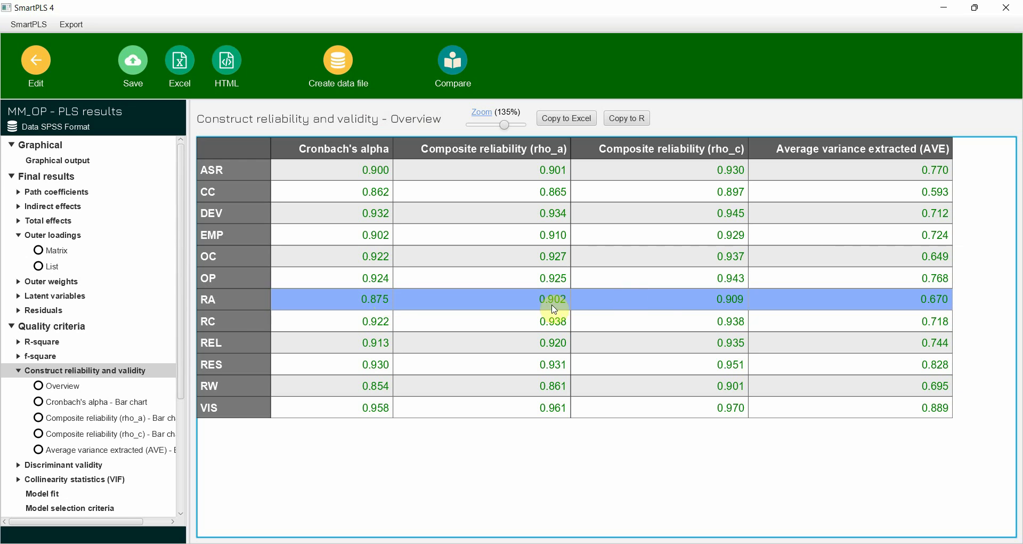
pyautogui.click(658, 306)
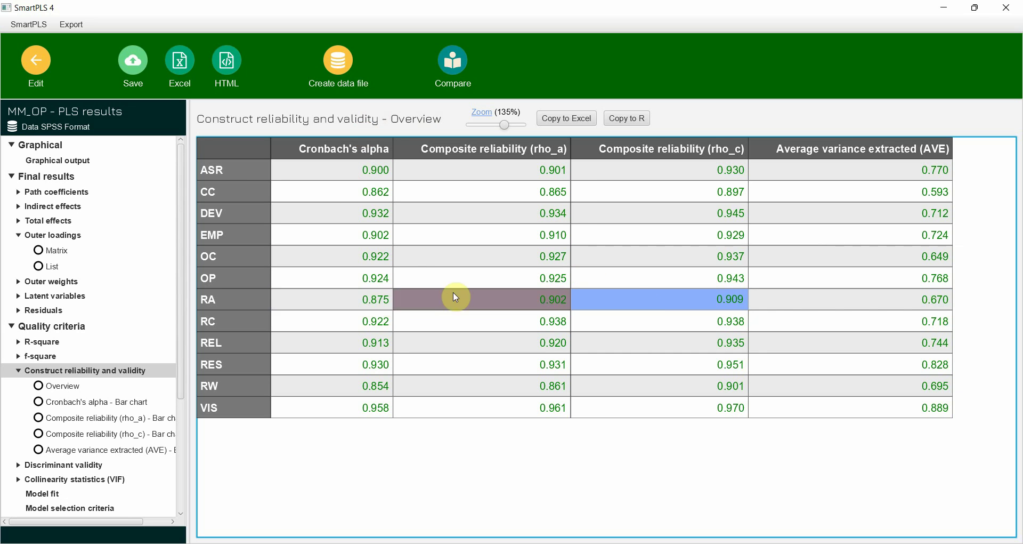
pyautogui.click(340, 307)
pyautogui.click(589, 304)
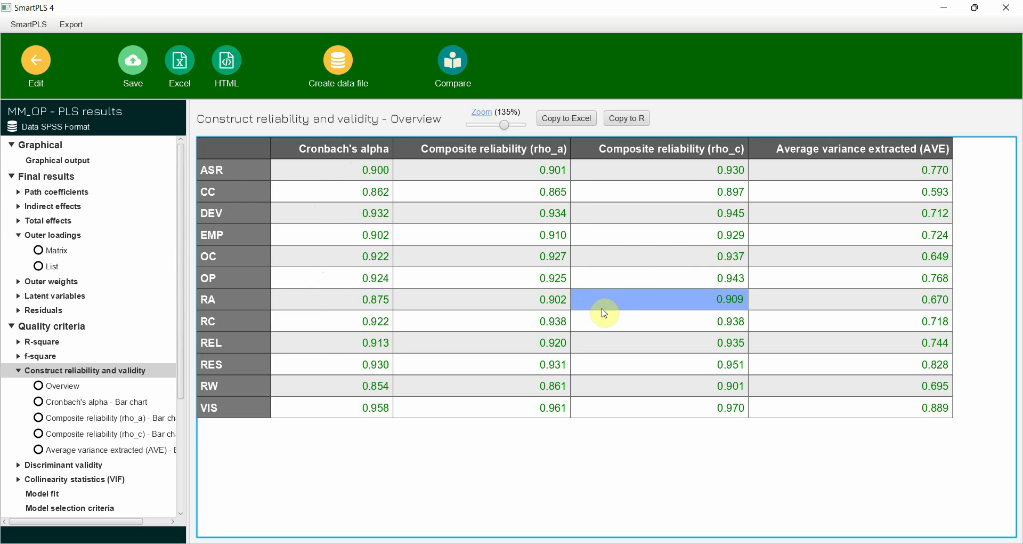
pyautogui.click(347, 304)
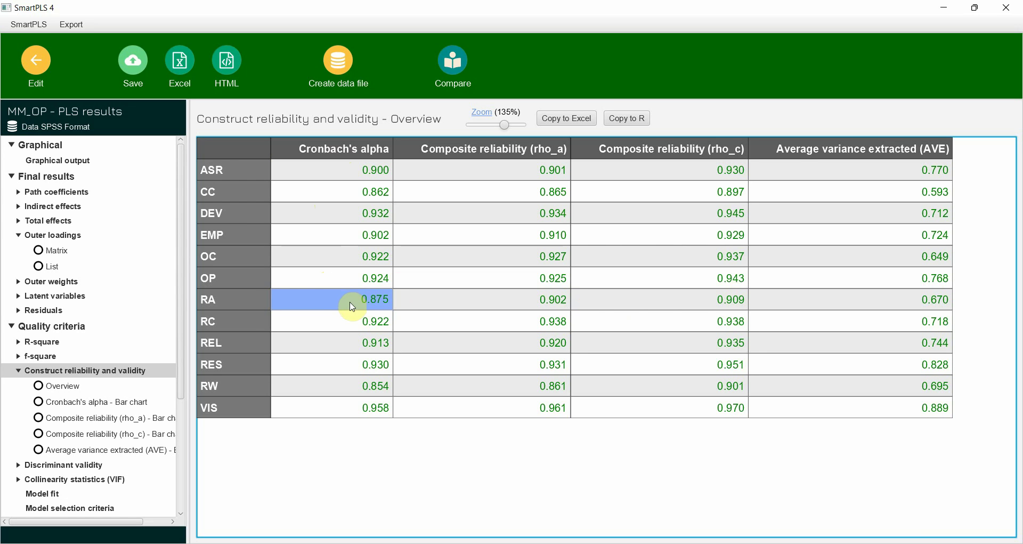
pyautogui.click(639, 312)
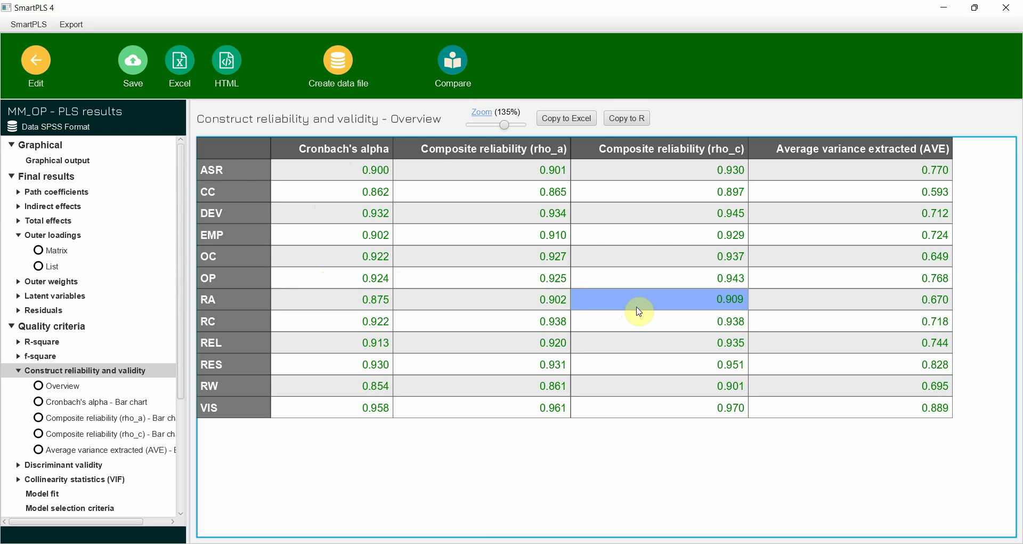
pyautogui.click(448, 302)
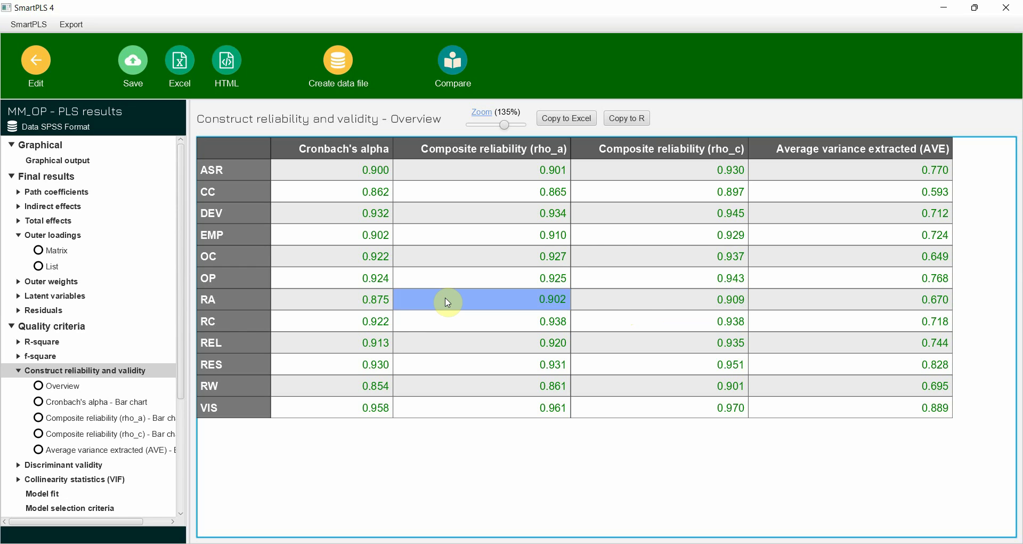
pyautogui.click(368, 301)
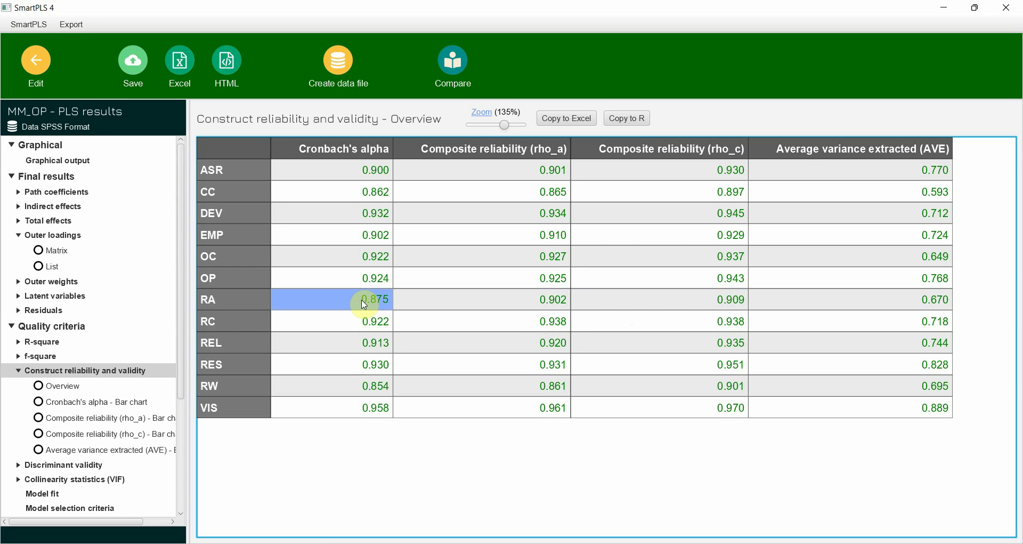
pyautogui.click(622, 307)
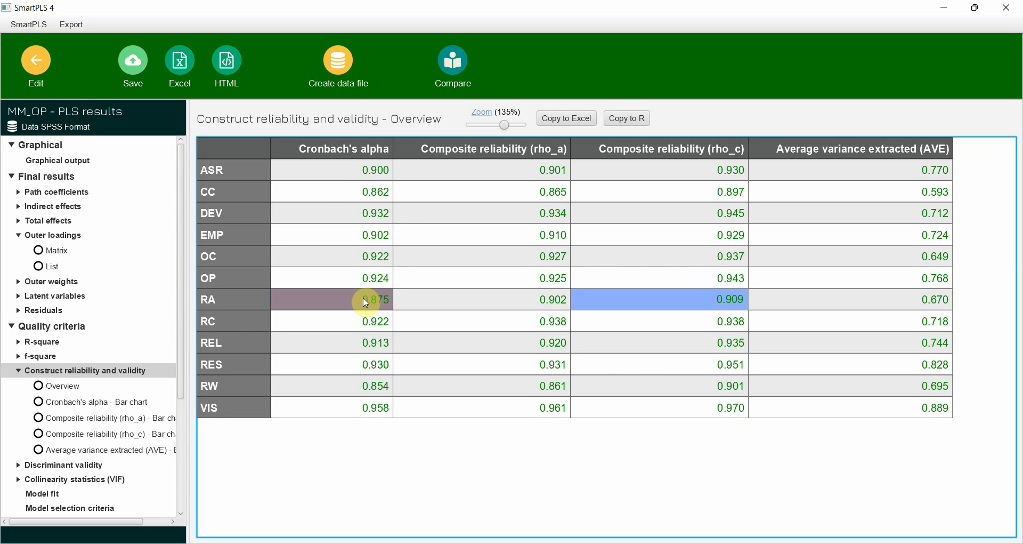
pyautogui.click(345, 302)
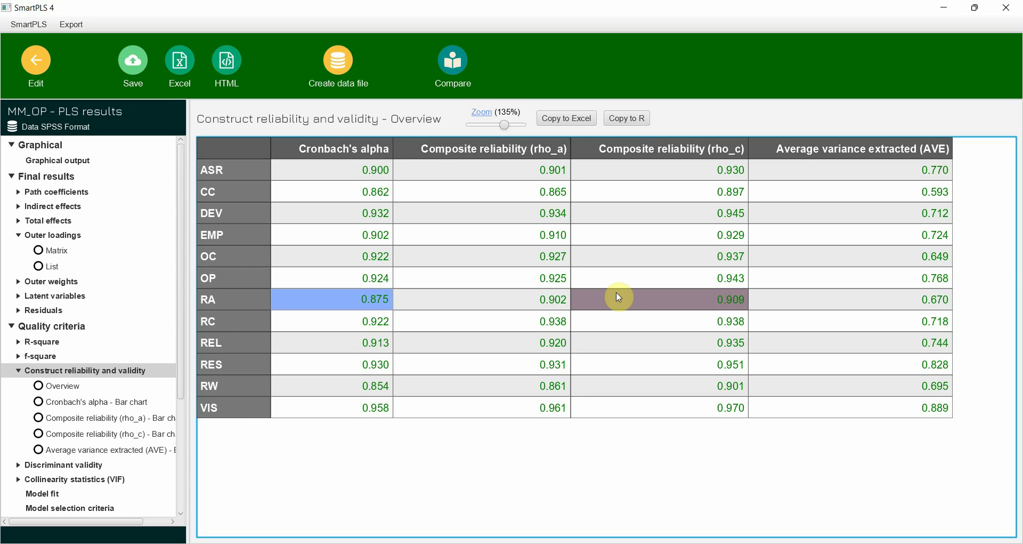
# - Review the average variance extracted (AVE) values of all constructs from ASR to VIS
pyautogui.click(823, 168)
pyautogui.moveTo(823, 168); pyautogui.dragTo(830, 454)
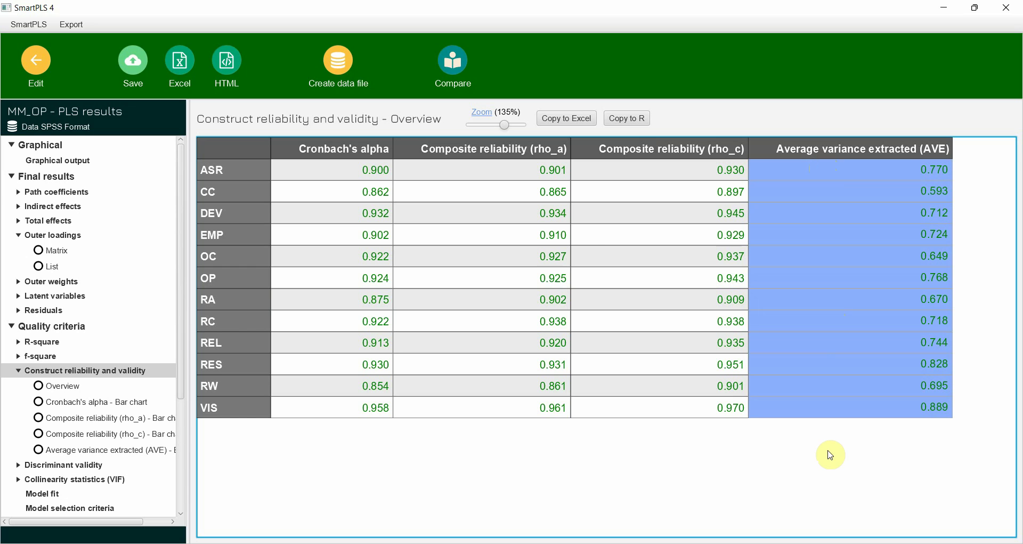
pyautogui.click(894, 171)
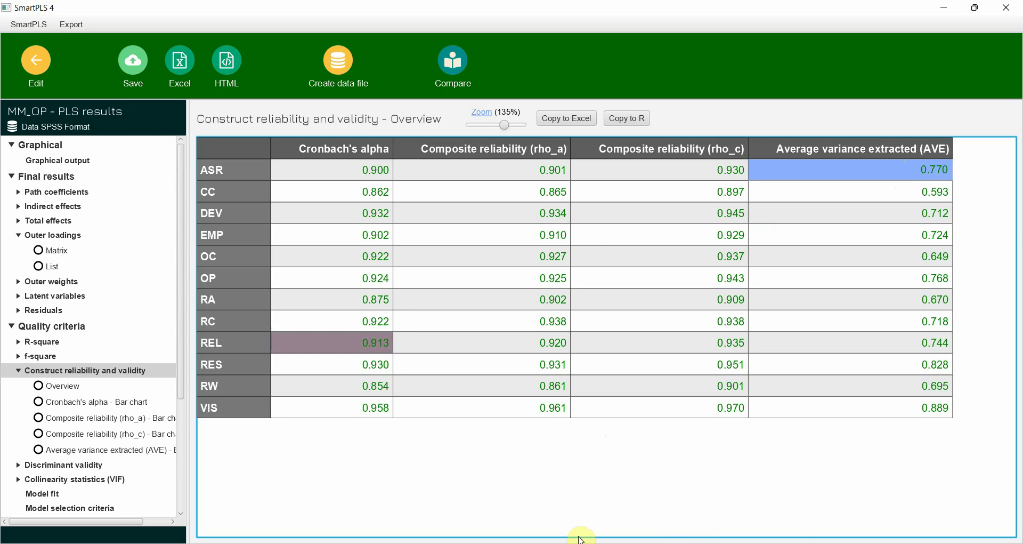
# - Open the graphical output and examine the VIS and DEV constructs and the indicators VIS1 to VIS4
pyautogui.click(116, 162)
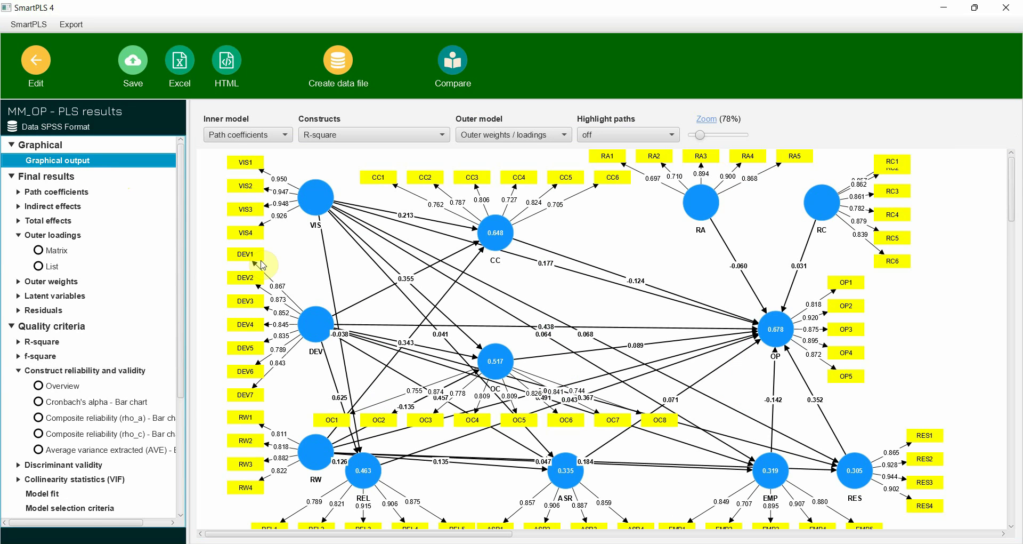
pyautogui.click(313, 210)
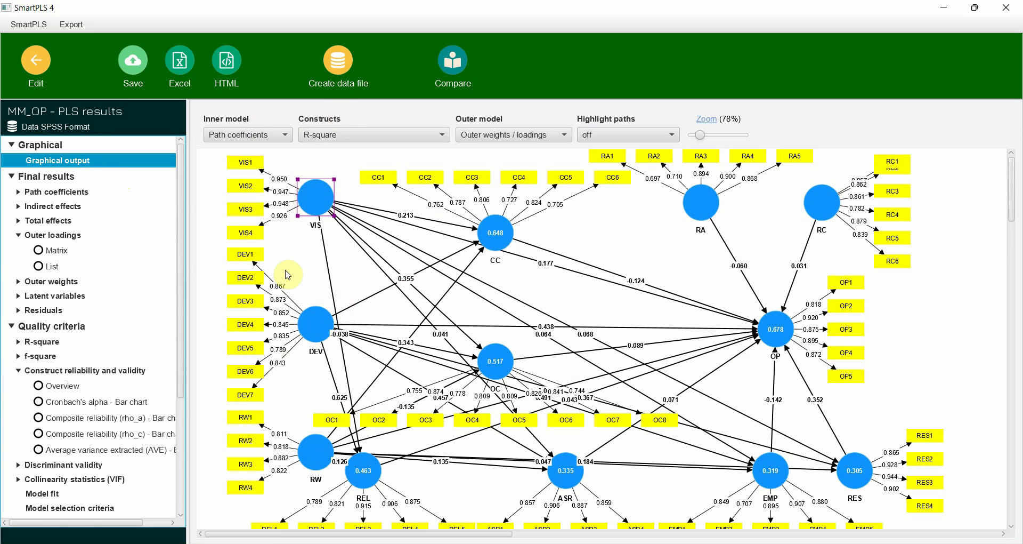
pyautogui.moveTo(333, 304)
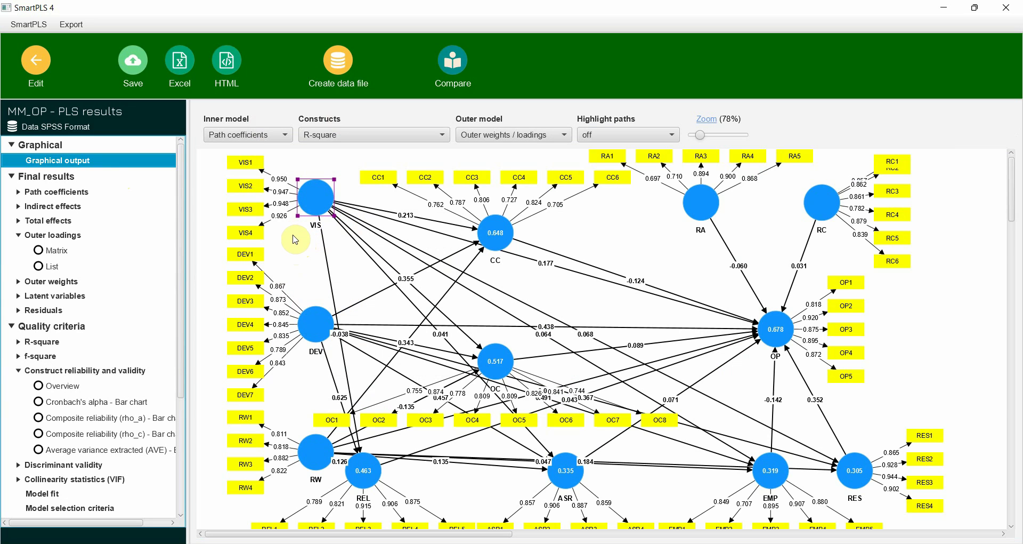
pyautogui.click(309, 323)
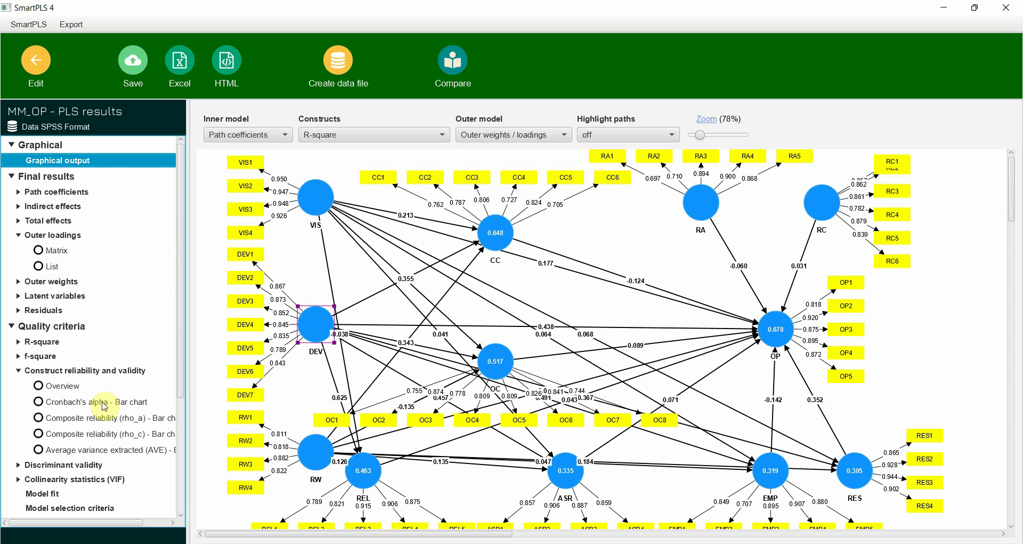
pyautogui.moveTo(308, 208)
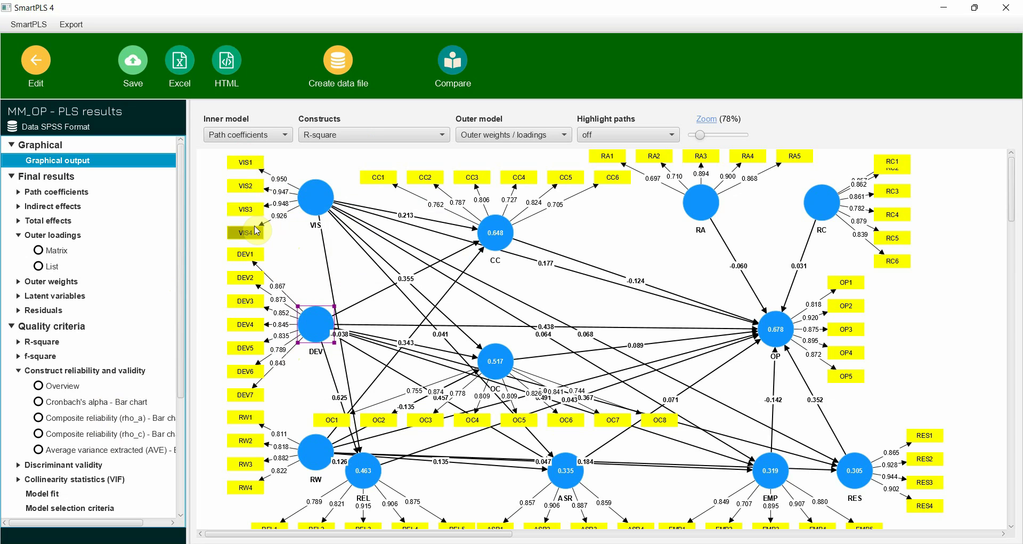
pyautogui.moveTo(324, 194)
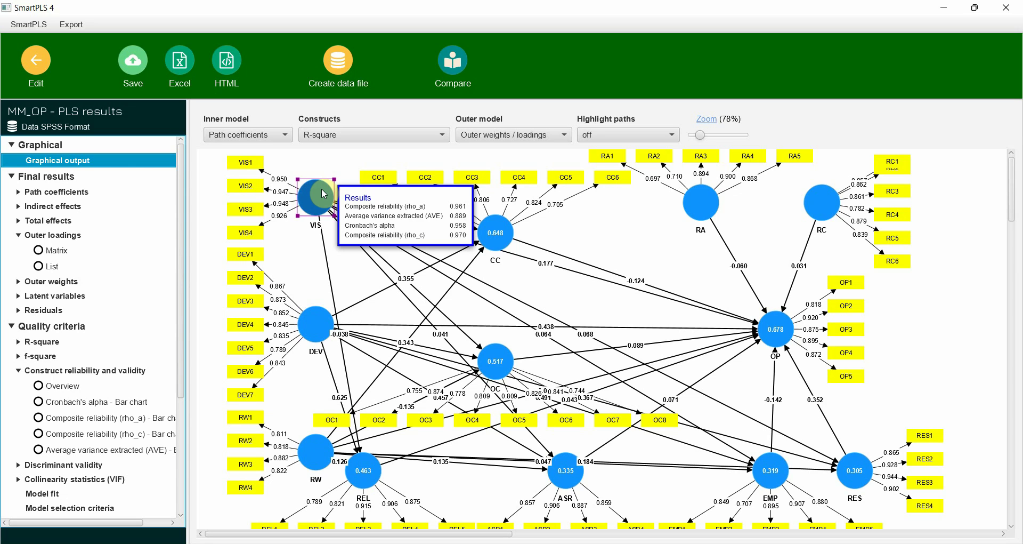
pyautogui.moveTo(216, 152); pyautogui.dragTo(264, 232)
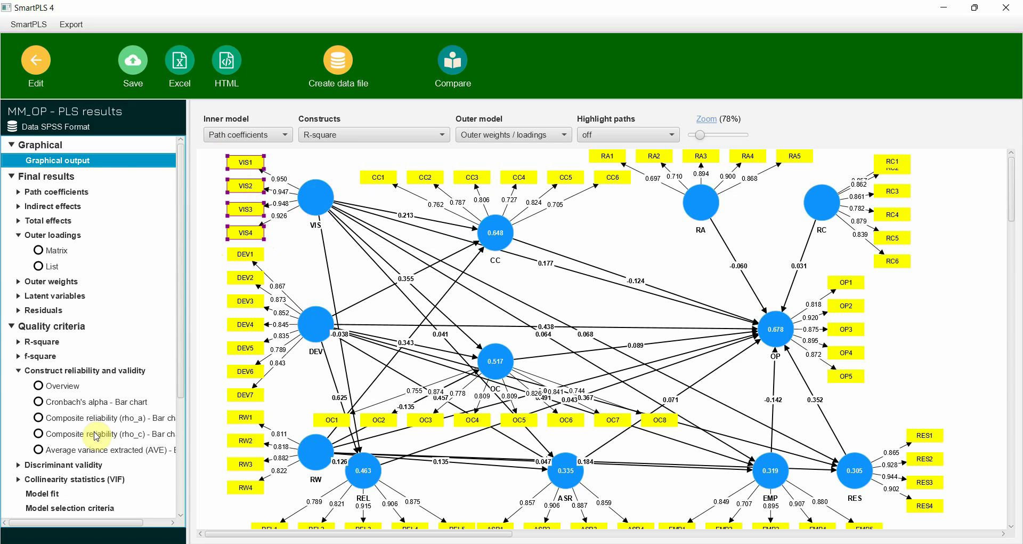
# - View the AVE bar chart, then return to the reliability overview and examine the AVE column and RA's Cronbach's alpha
pyautogui.click(92, 457)
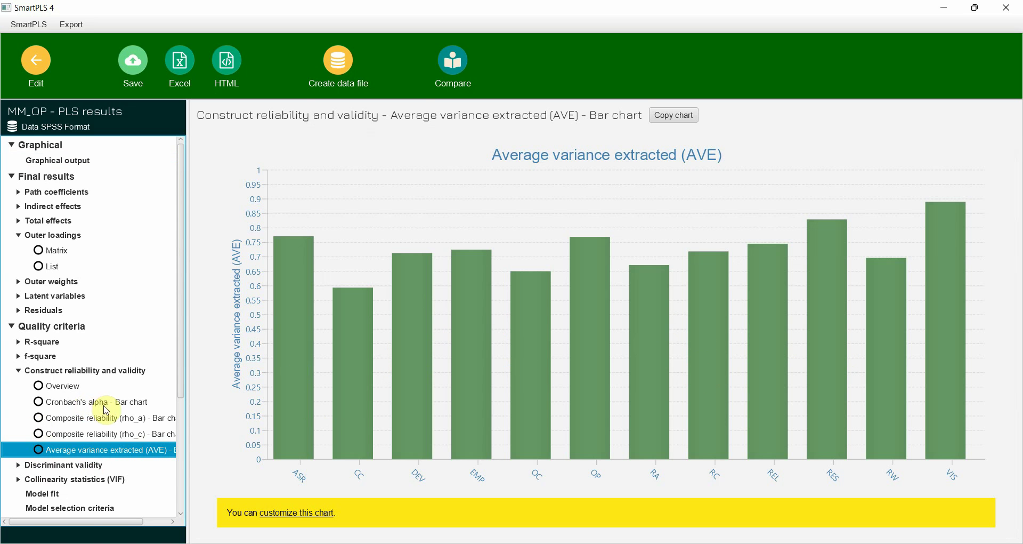
pyautogui.click(61, 385)
pyautogui.moveTo(850, 166); pyautogui.dragTo(858, 402)
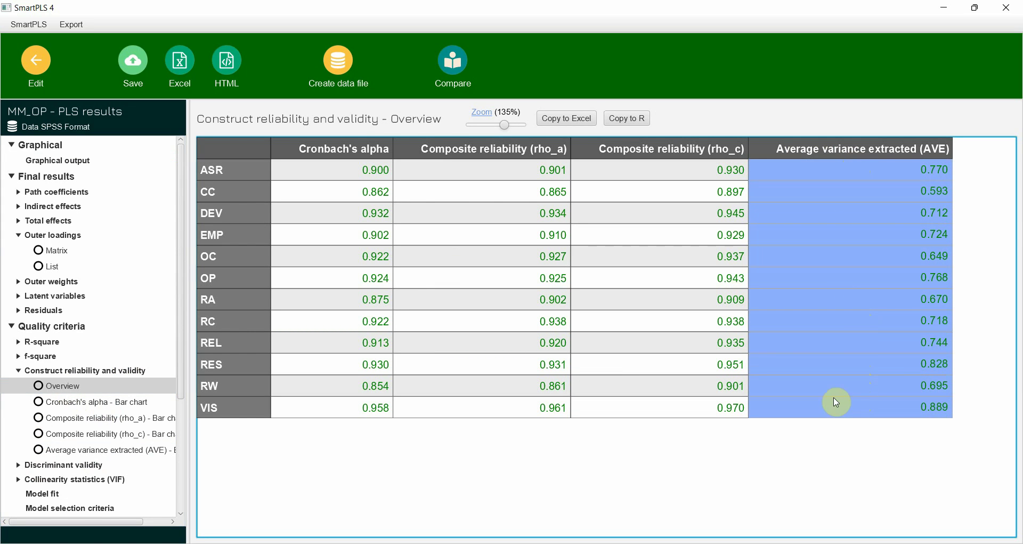
pyautogui.click(318, 305)
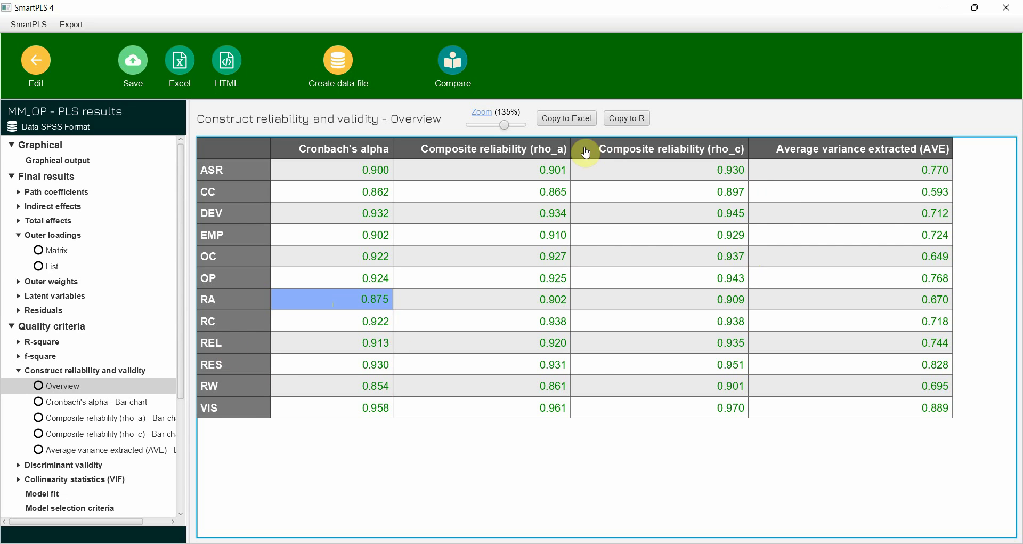
# - Copy the construct reliability and validity overview for Excel and paste it into the Excel sheet from cell D1
pyautogui.click(593, 114)
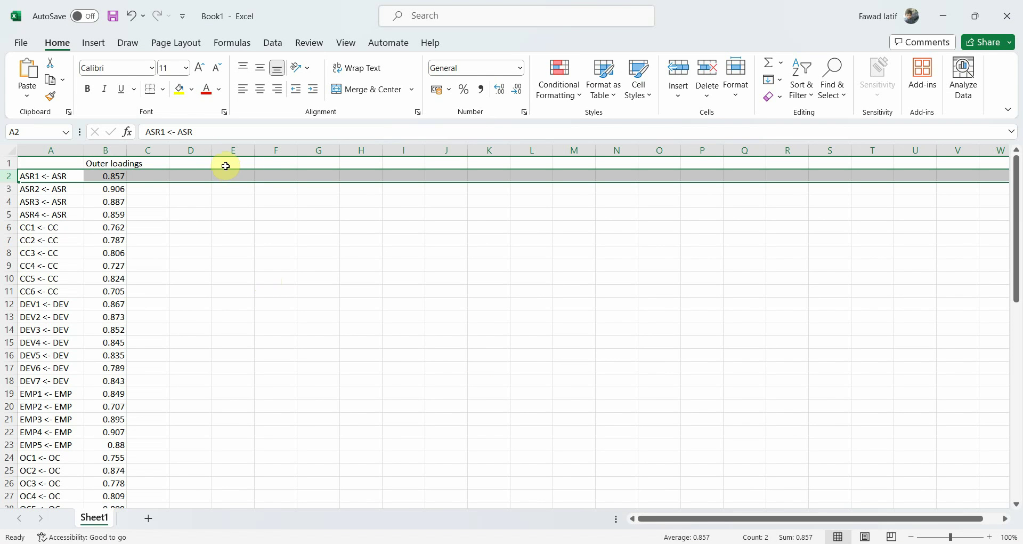
pyautogui.click(197, 163)
pyautogui.hotkey('ctrl', 'v')
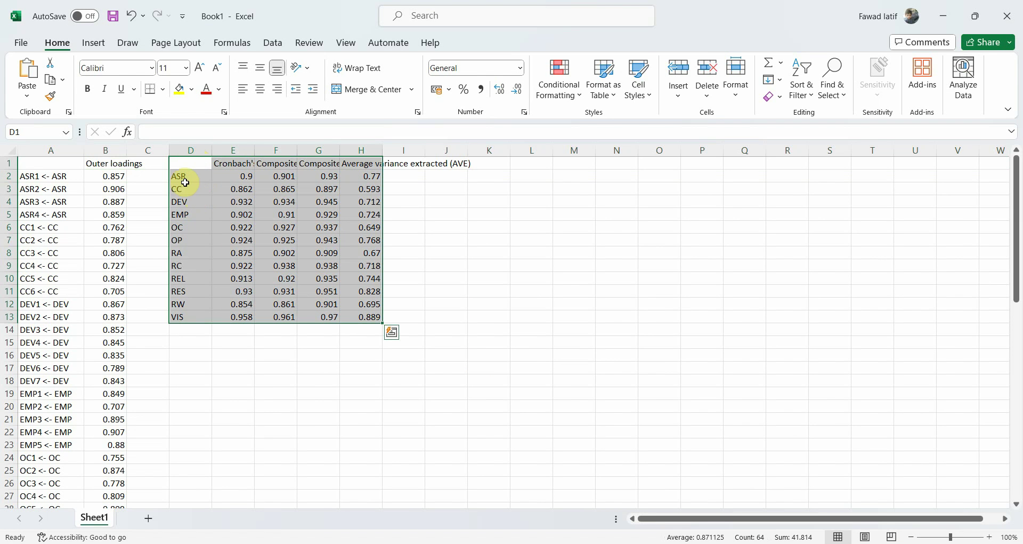
# - Move the reliability rows CC to VIS down so that CC starts in D6 beside the CC1 loading
pyautogui.click(185, 174)
pyautogui.moveTo(185, 189); pyautogui.dragTo(361, 315)
pyautogui.hotkey('ctrl', 'c')
pyautogui.press('Down')
pyautogui.press('Down')
pyautogui.press('Down')
pyautogui.press('Down')
pyautogui.press('Up')
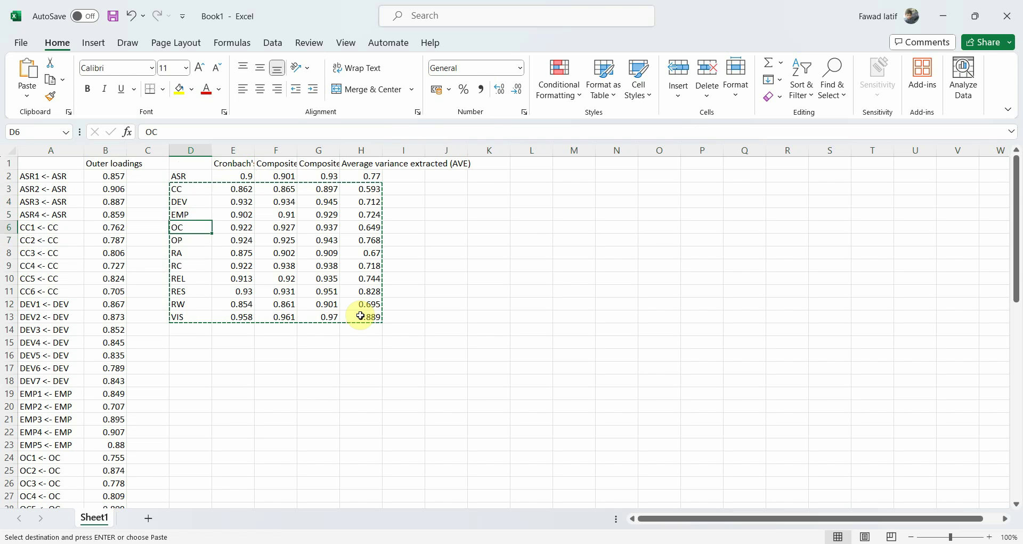
pyautogui.press('Left')
pyautogui.press('Left')
pyautogui.press('Right')
pyautogui.press('Right')
pyautogui.hotkey('ctrl', 'v')
# - Move the reliability rows DEV to VIS down so that DEV starts in D12 beside the DEV1 loading
pyautogui.press('Down')
pyautogui.hotkey('shift', 'Down')
pyautogui.hotkey('shift', 'Down')
pyautogui.hotkey('shift', 'Down')
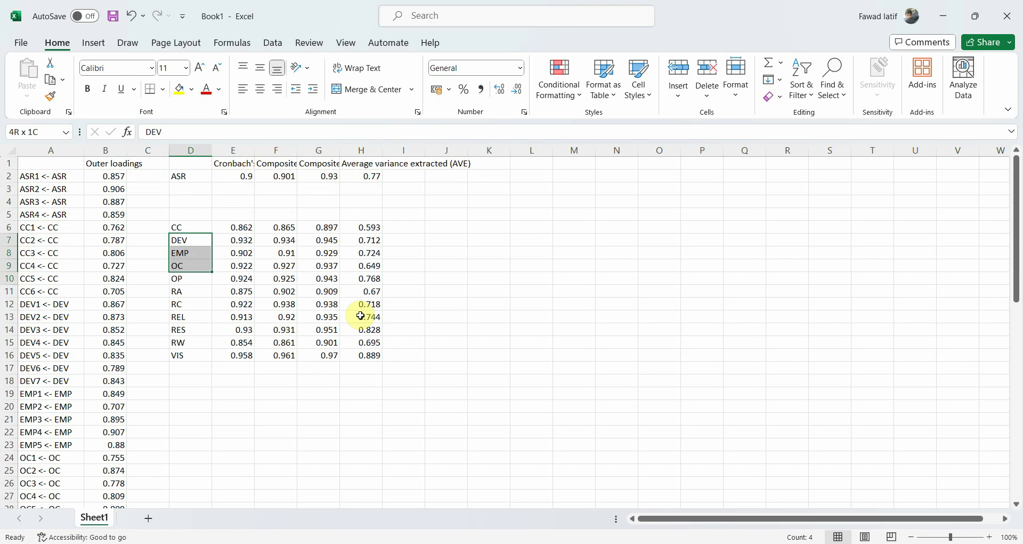
pyautogui.hotkey('shift', 'Down')
pyautogui.hotkey('shift', 'Down')
pyautogui.hotkey('shift', 'Down')
pyautogui.hotkey('shift', 'Down')
pyautogui.hotkey('shift', 'Down')
pyautogui.hotkey('shift', 'Down')
pyautogui.hotkey('shift', 'Down')
pyautogui.hotkey('shift', 'Right')
pyautogui.hotkey('shift', 'Right')
pyautogui.hotkey('shift', 'Right')
pyautogui.hotkey('shift', 'Right')
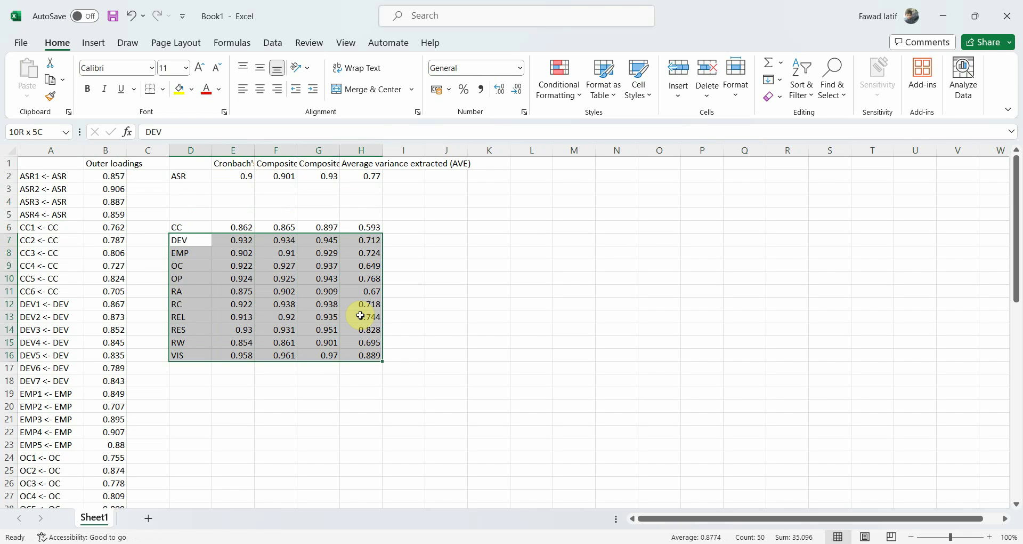
pyautogui.hotkey('ctrl', 'x')
pyautogui.press('Down')
pyautogui.press('Down')
pyautogui.press('Down')
pyautogui.press('Down')
pyautogui.press('Down')
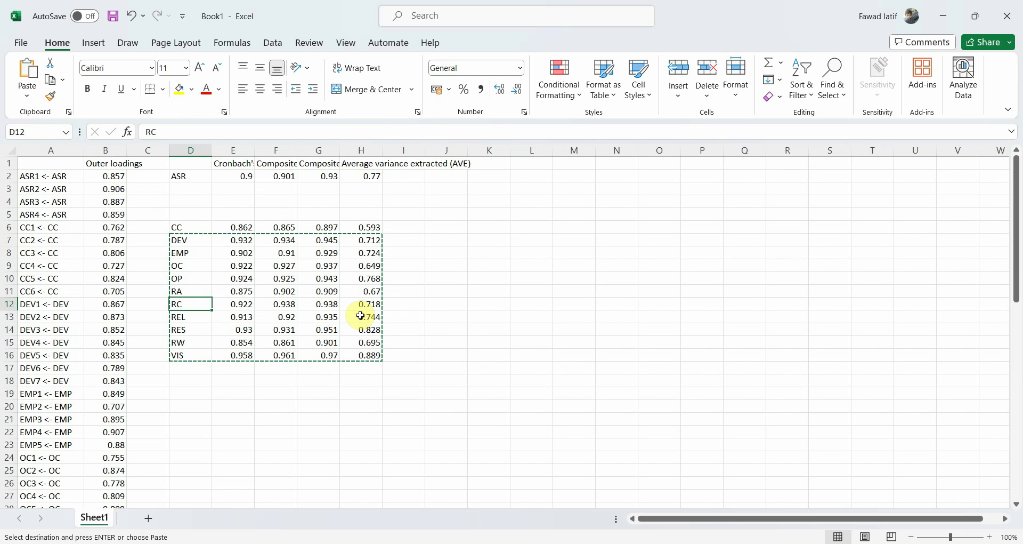
pyautogui.hotkey('ctrl', 'v')
# - Move the reliability rows EMP to VIS down so that EMP starts in D19 beside the EMP1 loading
pyautogui.press('Down')
pyautogui.hotkey('shift', 'Down')
pyautogui.hotkey('shift', 'Down')
pyautogui.hotkey('shift', 'Down')
pyautogui.hotkey('shift', 'Down')
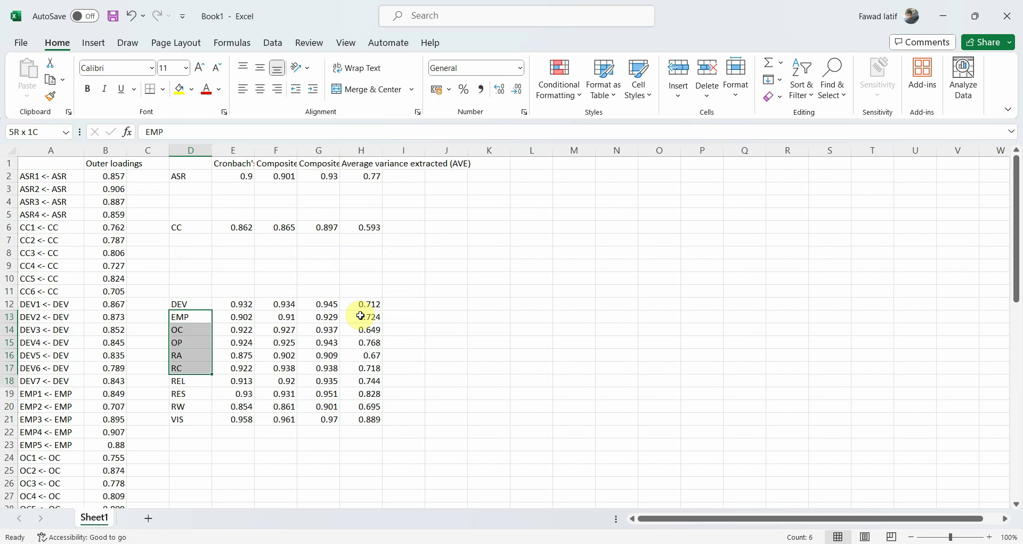
pyautogui.hotkey('shift', 'Down')
pyautogui.hotkey('shift', 'Down')
pyautogui.hotkey('shift', 'Down')
pyautogui.hotkey('shift', 'Down')
pyautogui.hotkey('shift', 'Right')
pyautogui.hotkey('shift', 'Right')
pyautogui.hotkey('shift', 'Right')
pyautogui.hotkey('shift', 'Right')
pyautogui.hotkey('ctrl', 'x')
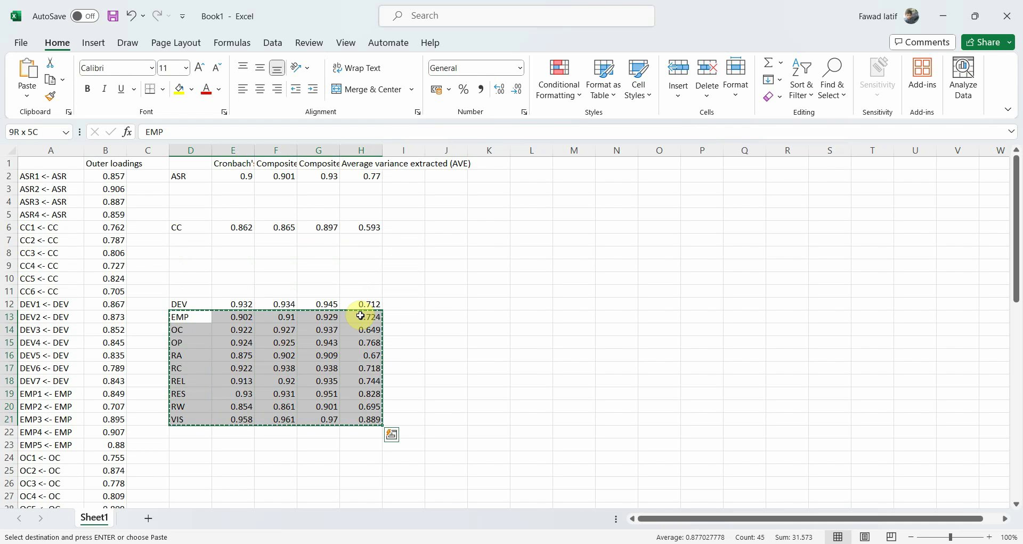
pyautogui.press('Down')
pyautogui.press('Down')
pyautogui.press('Down')
pyautogui.press('Down')
pyautogui.press('Down')
pyautogui.press('Down')
pyautogui.hotkey('ctrl', 'v')
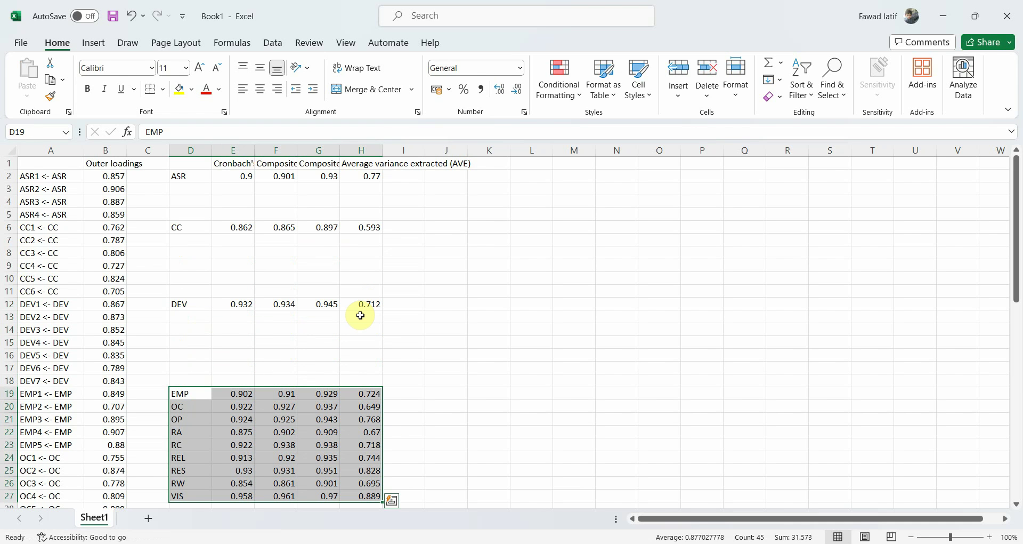
# - Move the reliability rows OC to VIS down so that OC starts in D24 beside the OC1 loading
pyautogui.press('Down')
pyautogui.hotkey('shift', 'Down')
pyautogui.hotkey('shift', 'Down')
pyautogui.hotkey('shift', 'Down')
pyautogui.hotkey('shift', 'Down')
pyautogui.hotkey('shift', 'Down')
pyautogui.hotkey('shift', 'Down')
pyautogui.hotkey('shift', 'Right')
pyautogui.hotkey('shift', 'Right')
pyautogui.hotkey('shift', 'Right')
pyautogui.hotkey('shift', 'Right')
pyautogui.hotkey('shift', 'Down')
pyautogui.hotkey('ctrl', 'x')
pyautogui.press('Down')
pyautogui.press('Down')
pyautogui.press('Down')
pyautogui.press('Down')
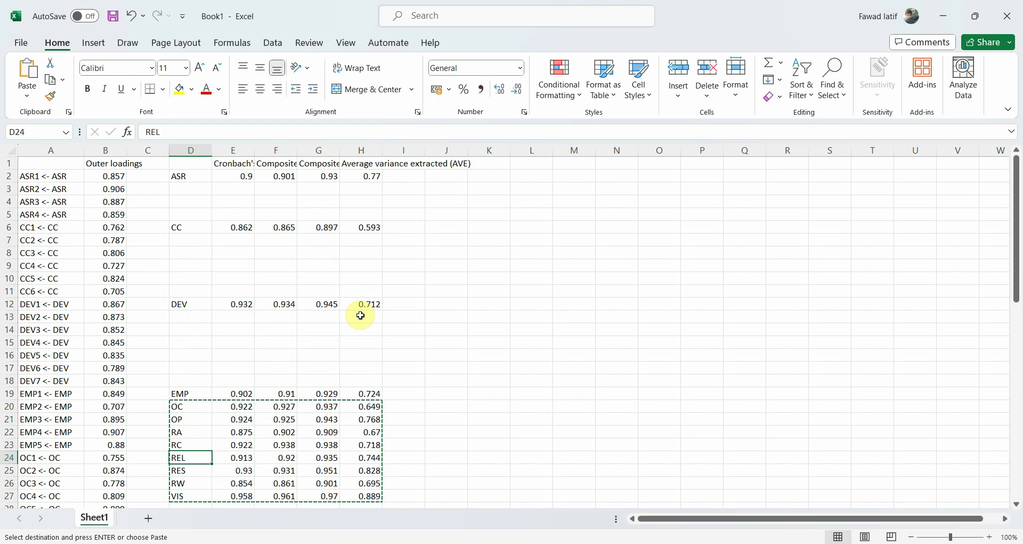
pyautogui.hotkey('ctrl', 'v')
# - Move the reliability rows OP to VIS down so that OP starts in D32 beside the OP1 loading
pyautogui.press('Down')
pyautogui.hotkey('shift', 'Down')
pyautogui.hotkey('shift', 'Down')
pyautogui.hotkey('shift', 'Down')
pyautogui.hotkey('shift', 'Down')
pyautogui.hotkey('shift', 'Down')
pyautogui.hotkey('shift', 'Down')
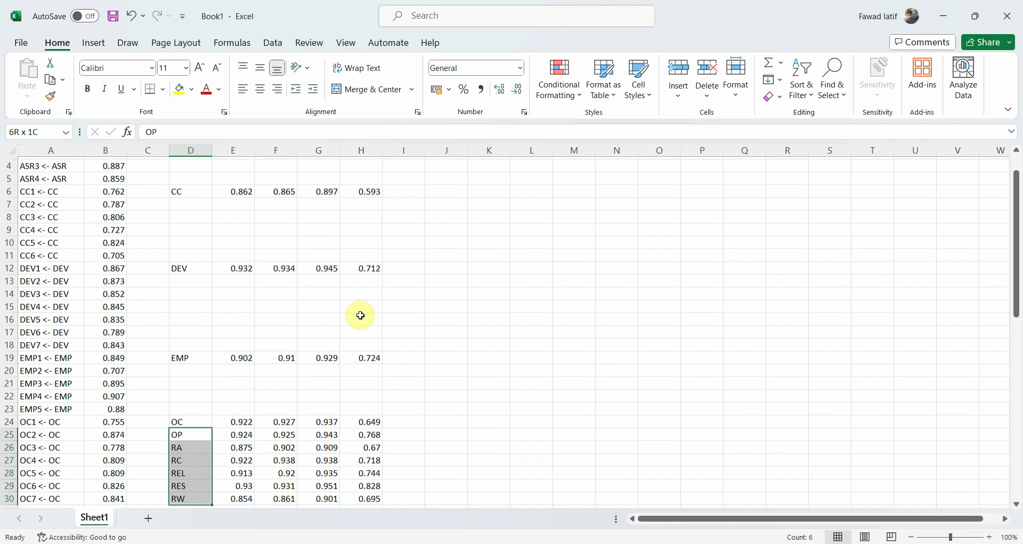
pyautogui.hotkey('shift', 'Right')
pyautogui.hotkey('shift', 'Right')
pyautogui.hotkey('shift', 'Right')
pyautogui.hotkey('shift', 'Right')
pyautogui.hotkey('ctrl', 'x')
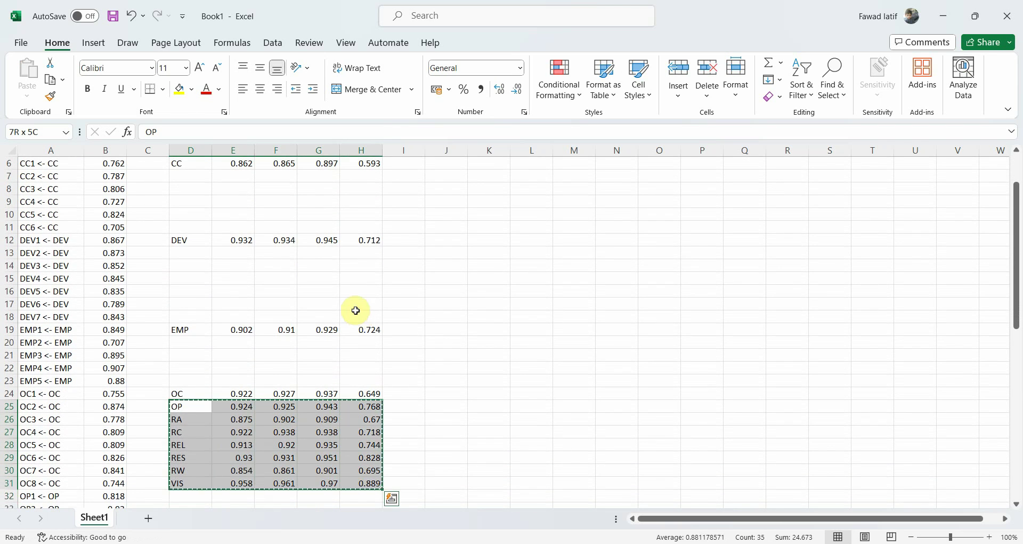
pyautogui.press('Down')
pyautogui.press('Down')
pyautogui.press('Down')
pyautogui.press('Down')
pyautogui.press('Down')
pyautogui.press('Down')
pyautogui.press('Down')
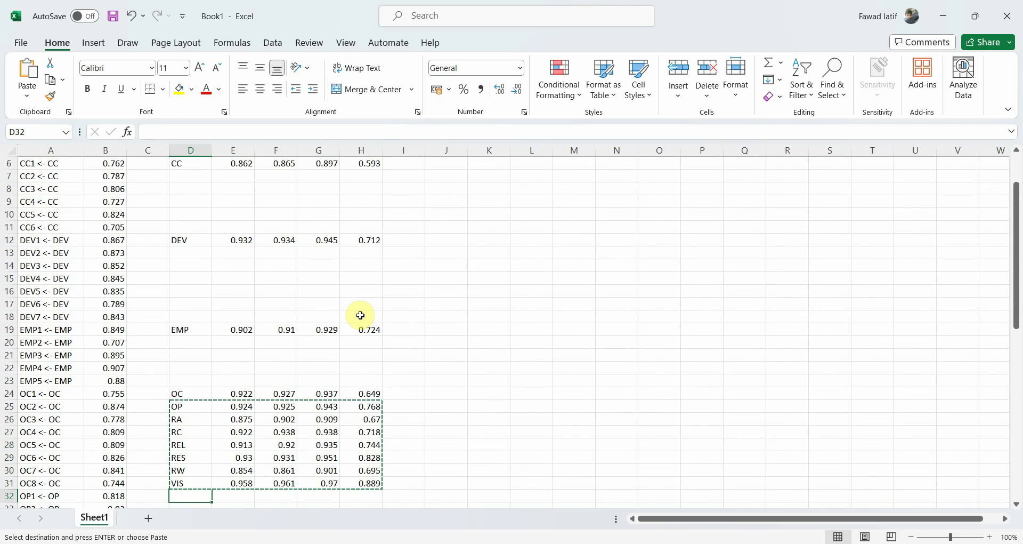
pyautogui.press('Return')
# - Try to move the reliability rows RA to VIS down so that RA starts in D37 beside the RA1 loading
pyautogui.press('Down')
pyautogui.hotkey('shift', 'Down')
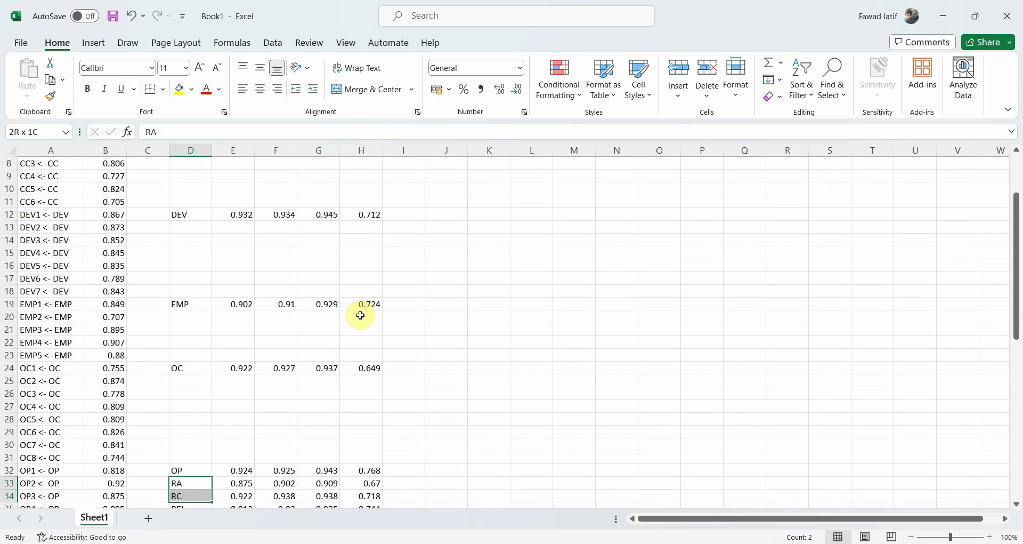
pyautogui.hotkey('shift', 'Down')
pyautogui.hotkey('shift', 'Down')
pyautogui.hotkey('shift', 'Down')
pyautogui.hotkey('shift', 'Down')
pyautogui.hotkey('shift', 'Right')
pyautogui.hotkey('shift', 'Right')
pyautogui.hotkey('shift', 'Right')
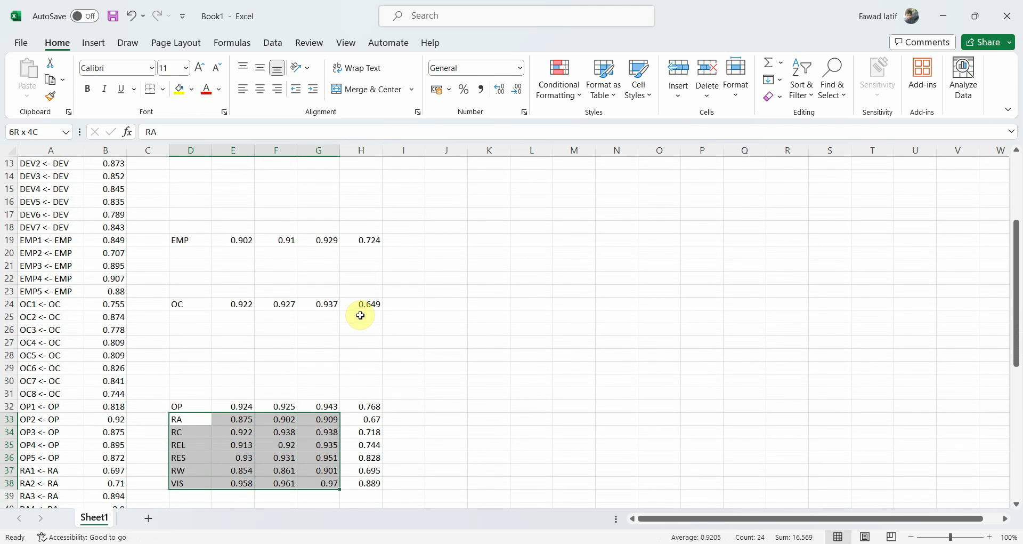
pyautogui.hotkey('shift', 'Right')
pyautogui.hotkey('shift', 'Right')
pyautogui.hotkey('shift', 'Left')
pyautogui.hotkey('ctrl', 'c')
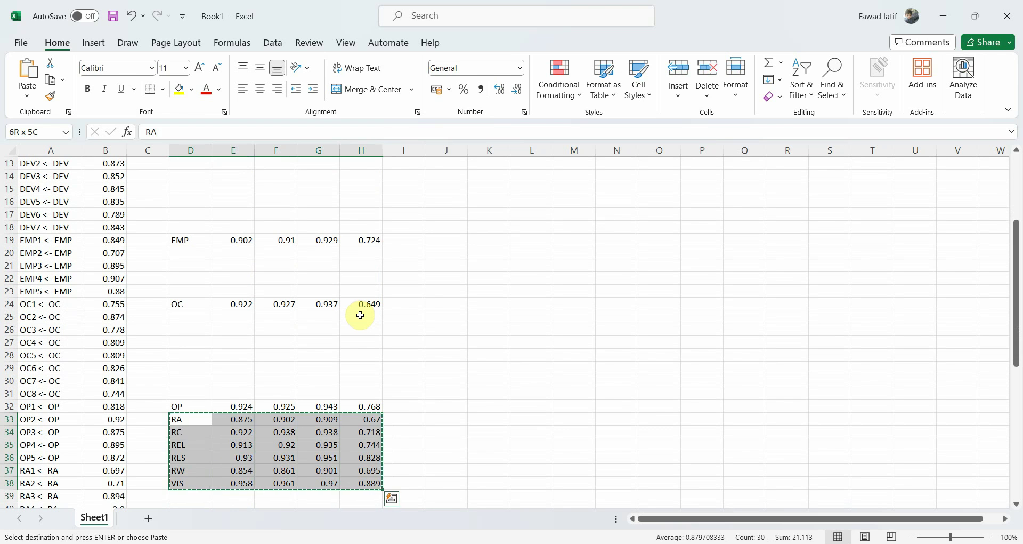
pyautogui.press('Left')
pyautogui.press('Down')
pyautogui.press('Down')
pyautogui.press('Down')
pyautogui.press('Down')
pyautogui.press('Down')
pyautogui.press('Down')
pyautogui.press('Down')
pyautogui.press('Down')
pyautogui.press('Right')
pyautogui.press('Up')
pyautogui.press('Up')
pyautogui.press('Up')
pyautogui.press('Up')
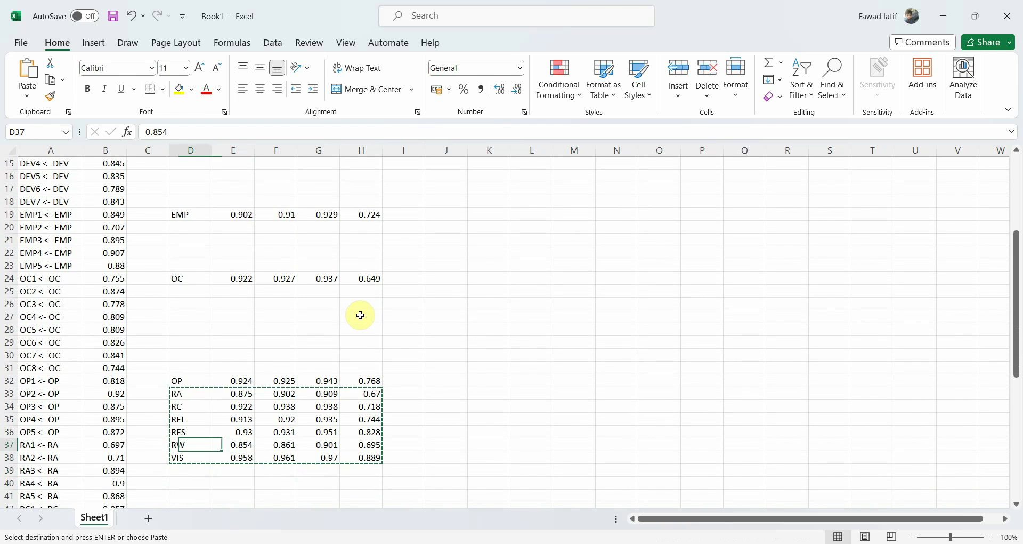
pyautogui.press('Return')
pyautogui.press('Down')
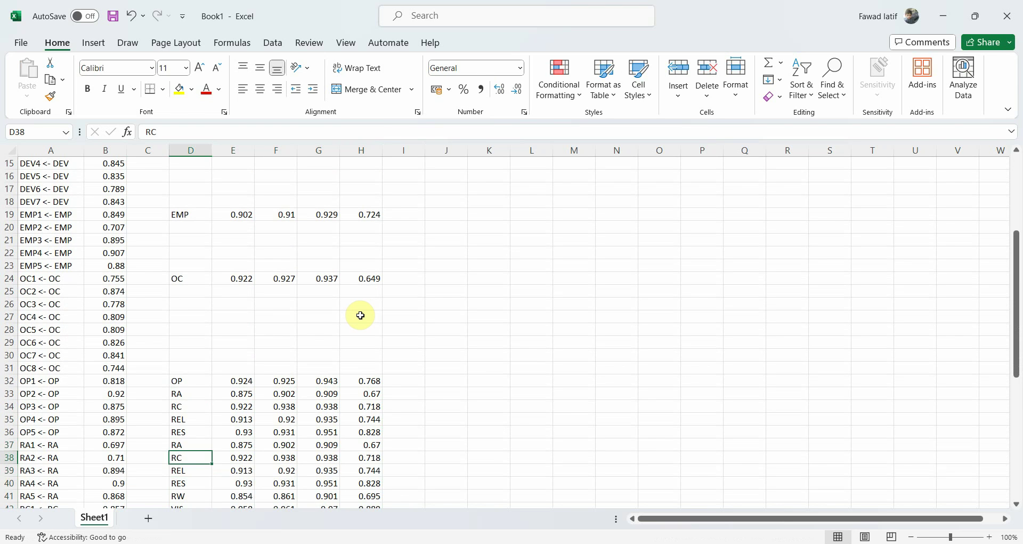
# - Undo the paste of rows RA to VIS and the preceding move of rows OP to VIS
pyautogui.hotkey('ctrl', 'z')
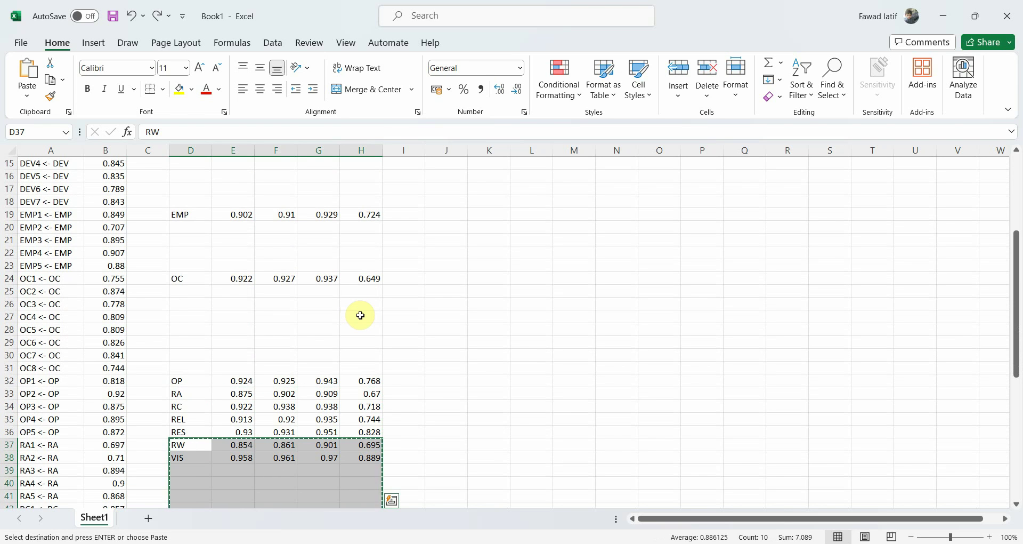
pyautogui.hotkey('ctrl', 'z')
pyautogui.press('Up')
pyautogui.press('Up')
pyautogui.press('Up')
pyautogui.press('Up')
pyautogui.press('Up')
pyautogui.press('Up')
pyautogui.press('Up')
pyautogui.press('Up')
pyautogui.press('Down')
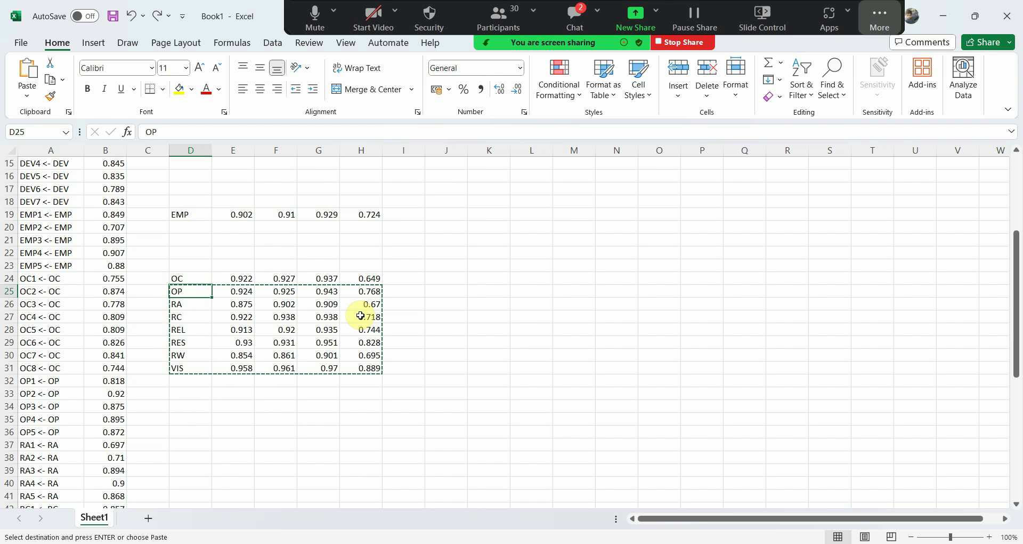
# - Open the meeting chat, read the recent messages about using MGA, and close the chat
pyautogui.click(580, 11)
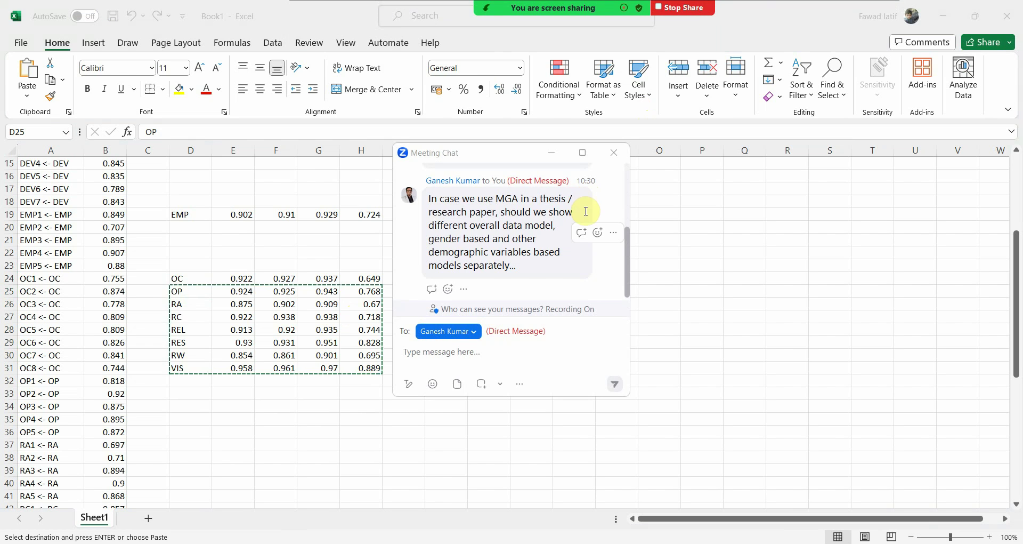
pyautogui.moveTo(593, 239)
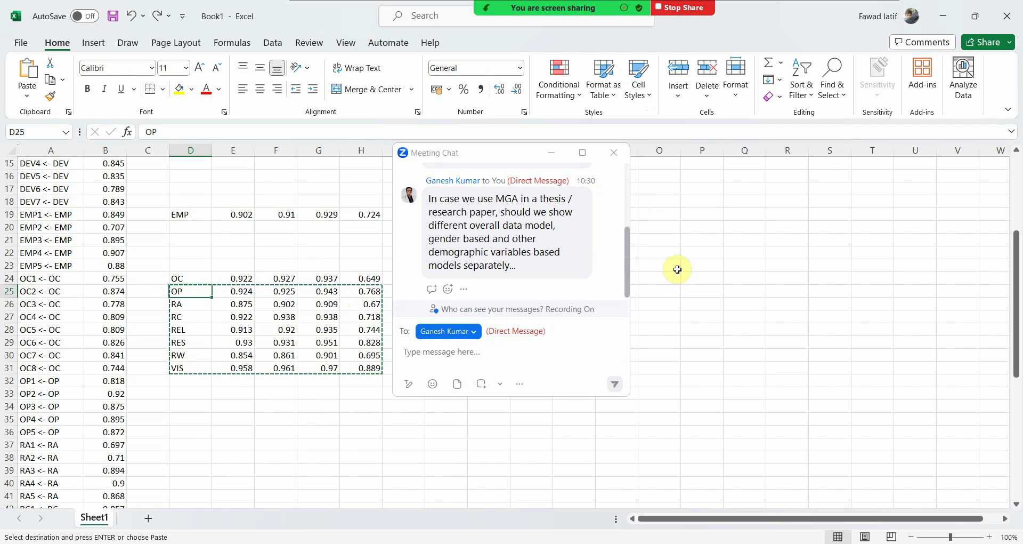
pyautogui.moveTo(627, 249); pyautogui.dragTo(631, 208)
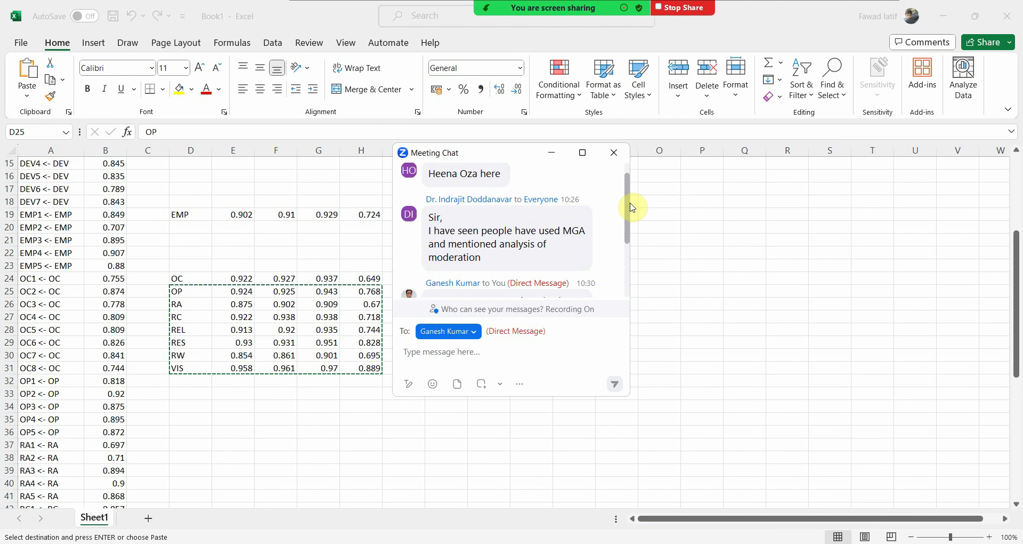
pyautogui.scroll(-4, 632, 207)
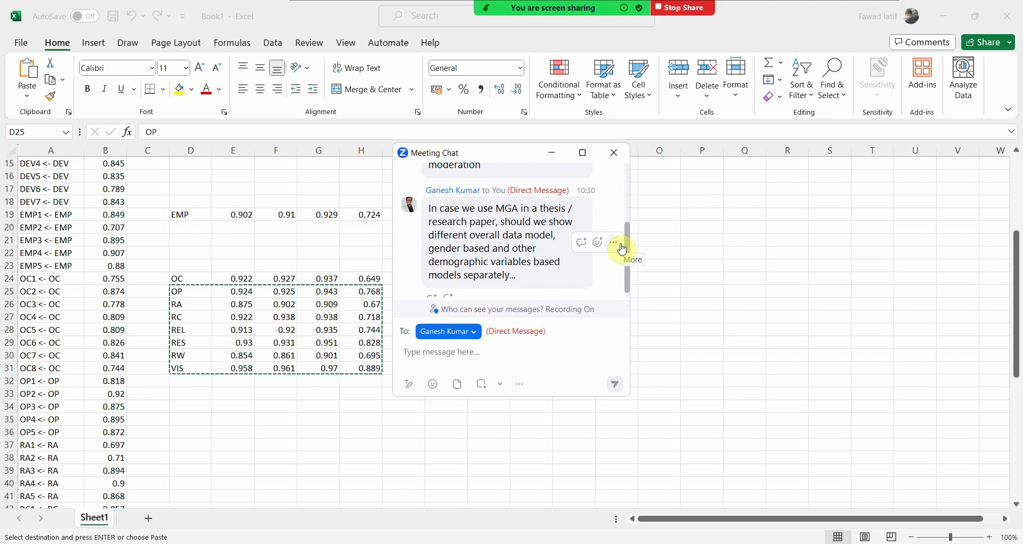
pyautogui.click(614, 152)
# - Hide the floating meeting controls of the screen-sharing session
pyautogui.moveTo(674, 5)
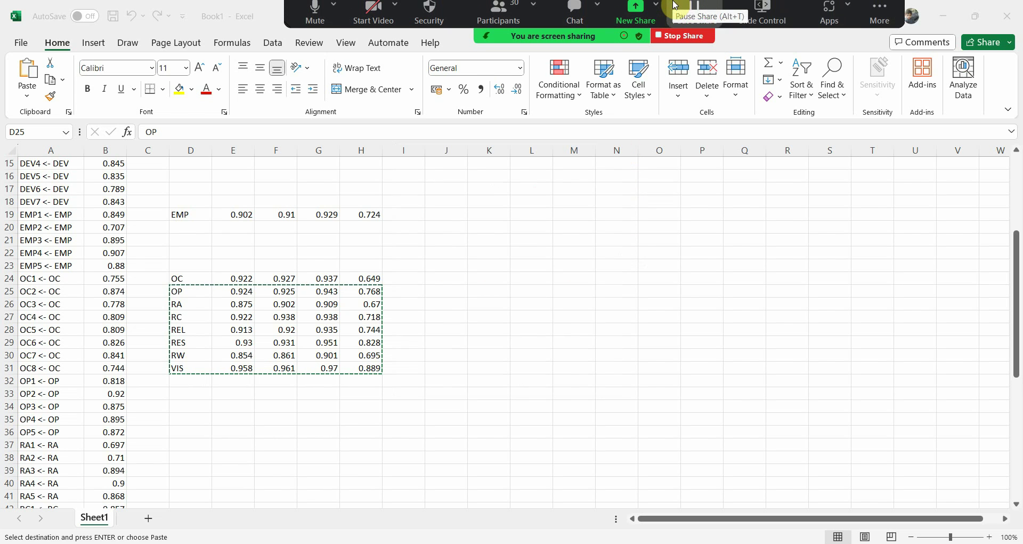
pyautogui.click(882, 16)
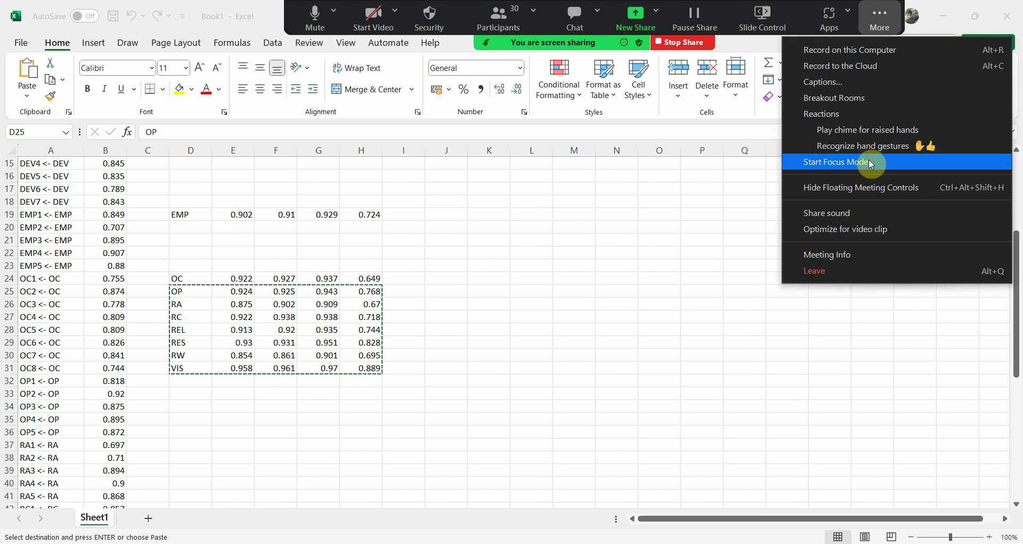
pyautogui.click(865, 187)
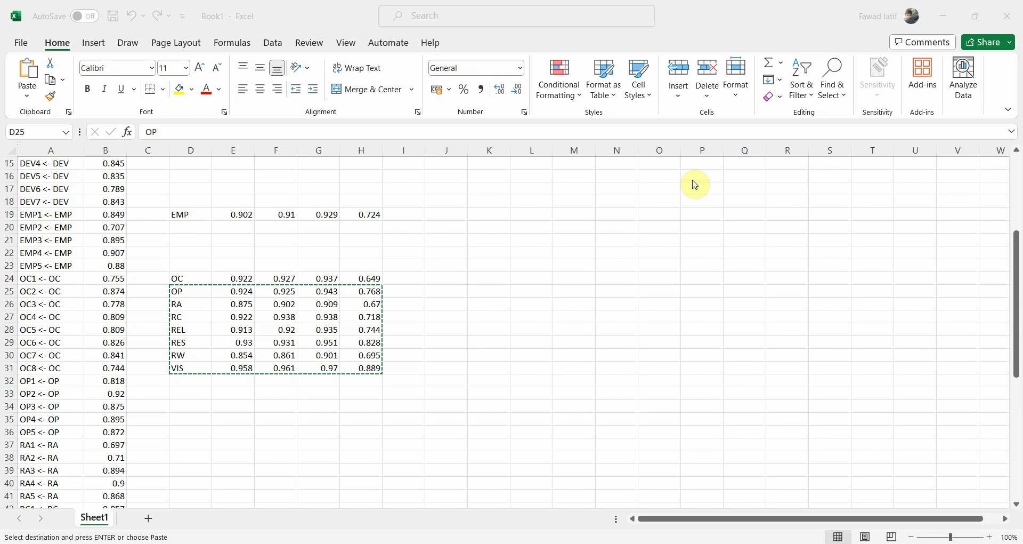
# - Move the reliability rows OP to VIS from D25:H31 down so that OP starts in D32 beside the OP1 loading
pyautogui.click(184, 296)
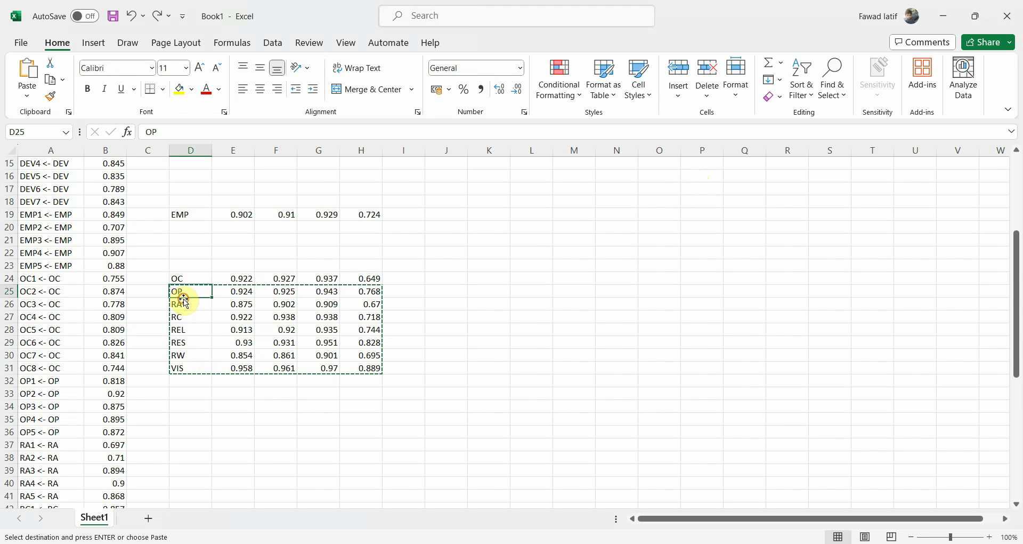
pyautogui.hotkey('shift', 'Down')
pyautogui.hotkey('shift', 'Down')
pyautogui.hotkey('shift', 'Down')
pyautogui.hotkey('shift', 'Down')
pyautogui.hotkey('shift', 'Down')
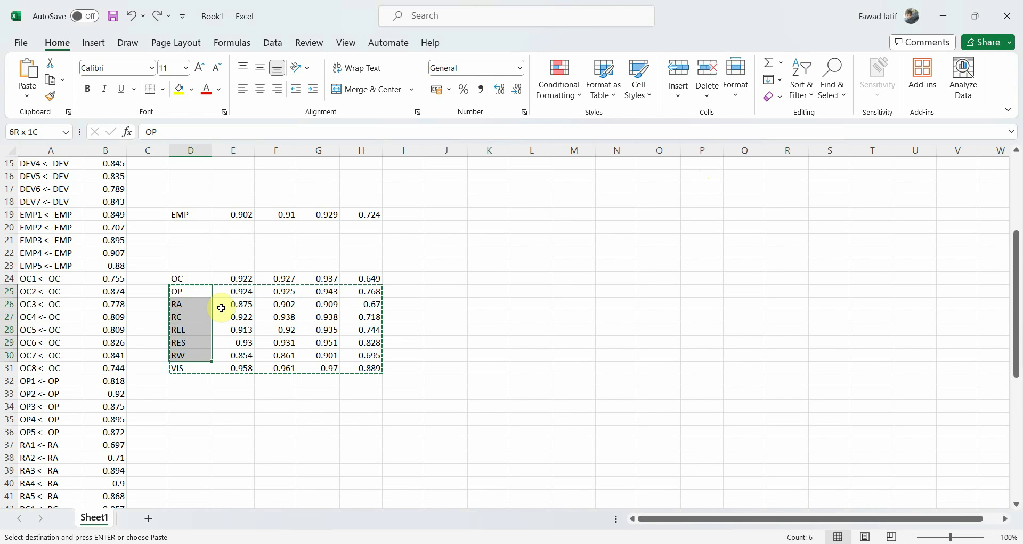
pyautogui.hotkey('shift', 'Down')
pyautogui.hotkey('shift', 'Right')
pyautogui.hotkey('shift', 'Right')
pyautogui.hotkey('shift', 'Right')
pyautogui.hotkey('shift', 'Right')
pyautogui.hotkey('ctrl', 'v')
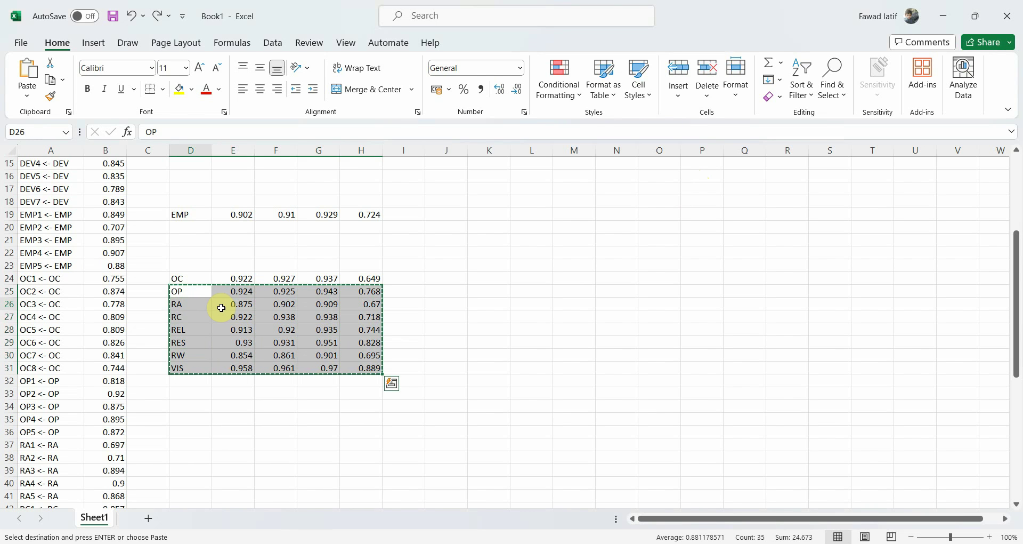
pyautogui.press('Down')
pyautogui.press('Down')
pyautogui.press('Down')
pyautogui.press('Down')
pyautogui.press('Down')
pyautogui.press('Down')
pyautogui.press('Down')
pyautogui.press('Return')
# - Move the reliability rows RA to VIS down so that RA starts in D37 beside the RA1 loading
pyautogui.press('Down')
pyautogui.hotkey('shift', 'Down')
pyautogui.hotkey('shift', 'Down')
pyautogui.hotkey('shift', 'Down')
pyautogui.hotkey('shift', 'Down')
pyautogui.hotkey('shift', 'Down')
pyautogui.hotkey('shift', 'Right')
pyautogui.hotkey('shift', 'Right')
pyautogui.hotkey('shift', 'Right')
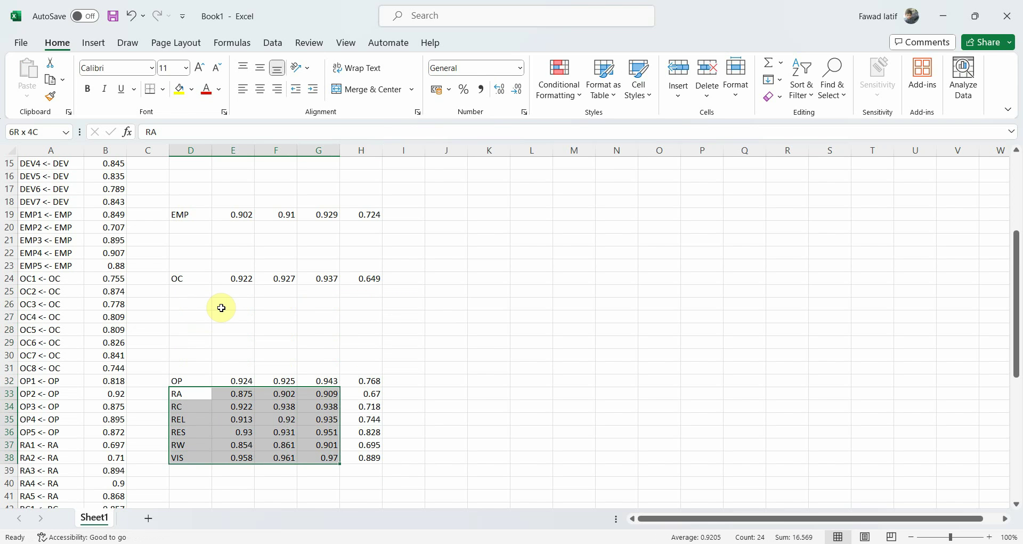
pyautogui.hotkey('shift', 'Right')
pyautogui.hotkey('ctrl', 'x')
pyautogui.press('Down')
pyautogui.press('Down')
pyautogui.press('Down')
pyautogui.press('Down')
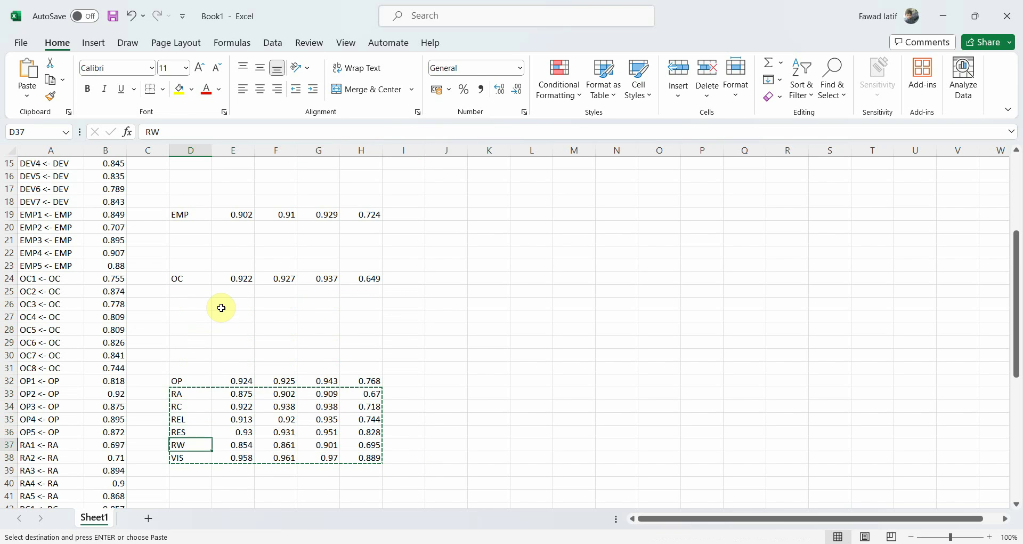
pyautogui.press('Return')
# - Move the reliability rows RC to VIS down so that RC starts in D42 beside the RC1 loading
pyautogui.press('Down')
pyautogui.hotkey('shift', 'Down')
pyautogui.hotkey('shift', 'Down')
pyautogui.hotkey('shift', 'Down')
pyautogui.hotkey('shift', 'Down')
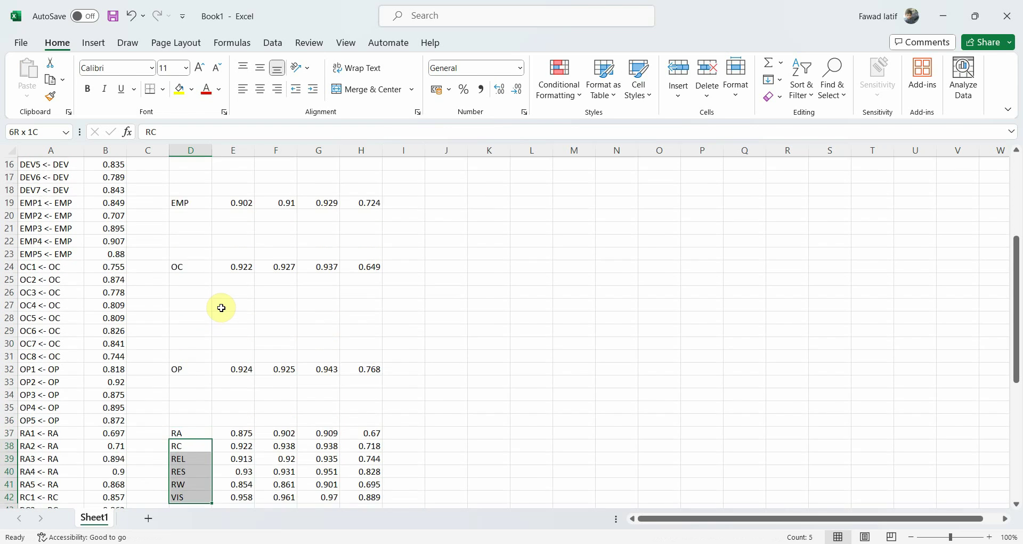
pyautogui.hotkey('shift', 'Right')
pyautogui.hotkey('shift', 'Right')
pyautogui.hotkey('shift', 'Right')
pyautogui.hotkey('shift', 'Right')
pyautogui.hotkey('ctrl', 'c')
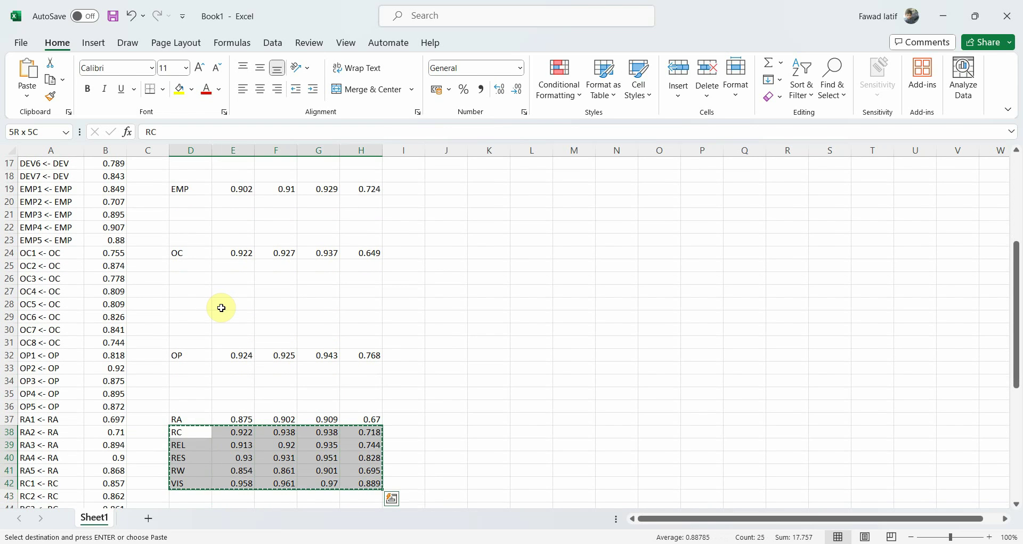
pyautogui.press('Down')
pyautogui.press('Down')
pyautogui.press('Down')
pyautogui.press('Return')
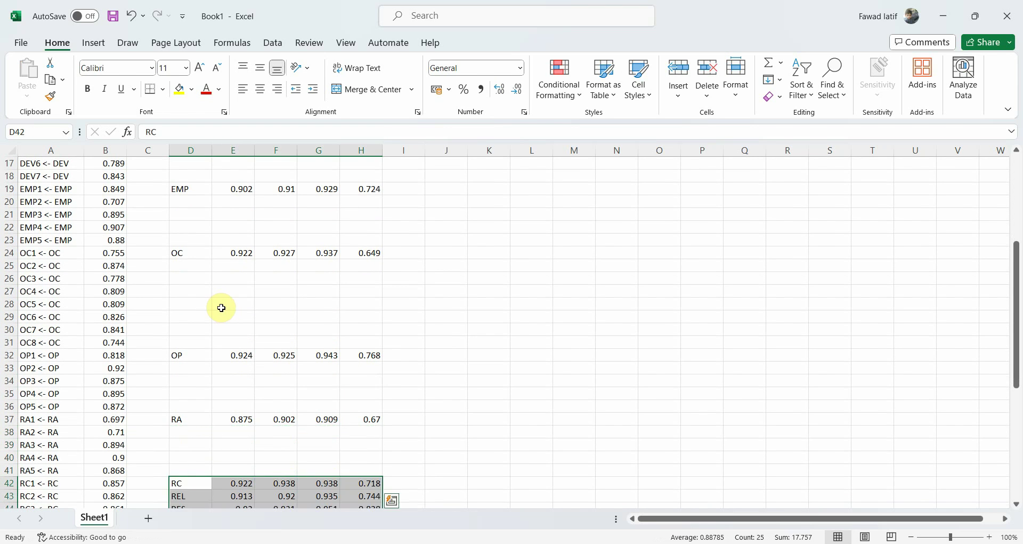
# - Move the reliability rows REL to VIS down so that REL starts in D48 beside the REL1 loading
pyautogui.press('Down')
pyautogui.hotkey('shift', 'Down')
pyautogui.hotkey('shift', 'Down')
pyautogui.hotkey('shift', 'Down')
pyautogui.hotkey('shift', 'Right')
pyautogui.hotkey('shift', 'Right')
pyautogui.hotkey('shift', 'Right')
pyautogui.hotkey('shift', 'Right')
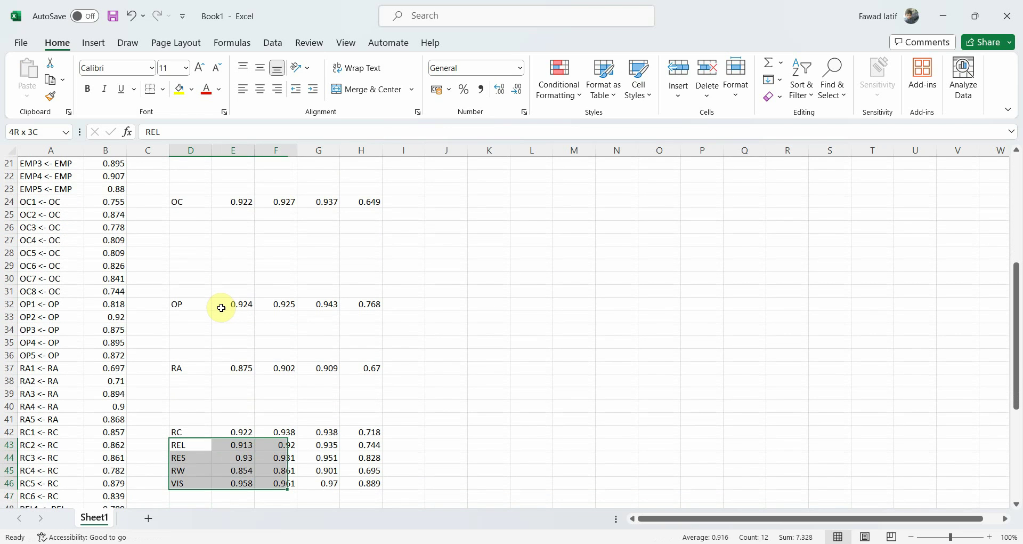
pyautogui.hotkey('ctrl', 'c')
pyautogui.press('Down')
pyautogui.press('Down')
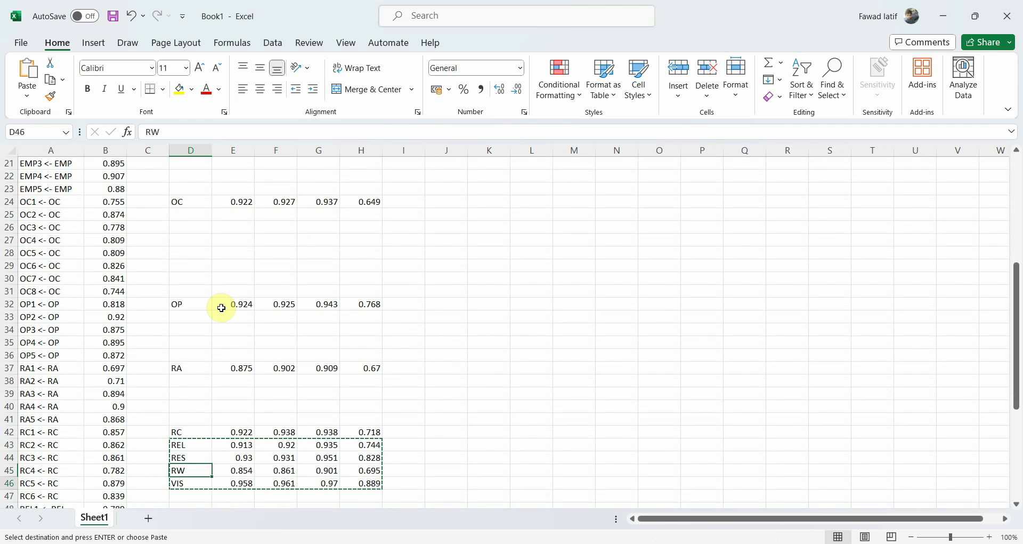
pyautogui.press('Down')
pyautogui.press('Down')
pyautogui.press('Down')
pyautogui.press('Return')
# - Move the reliability rows RES to VIS down so that RES starts in D53 beside the RES1 loading
pyautogui.press('Down')
pyautogui.hotkey('shift', 'Down')
pyautogui.hotkey('shift', 'Down')
pyautogui.hotkey('shift', 'Right')
pyautogui.hotkey('shift', 'Right')
pyautogui.hotkey('shift', 'Right')
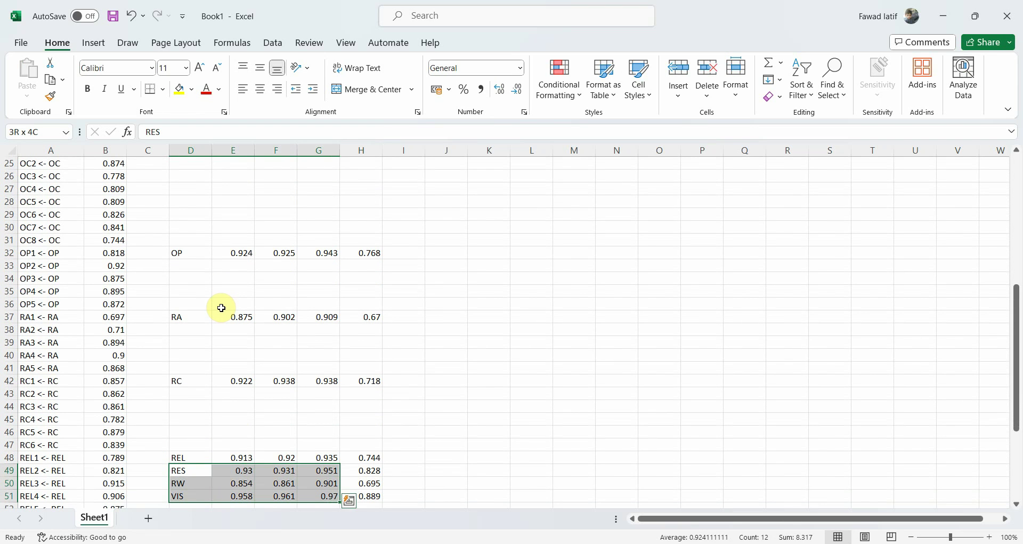
pyautogui.hotkey('shift', 'Right')
pyautogui.hotkey('ctrl', 'c')
pyautogui.press('Down')
pyautogui.press('Down')
pyautogui.press('Down')
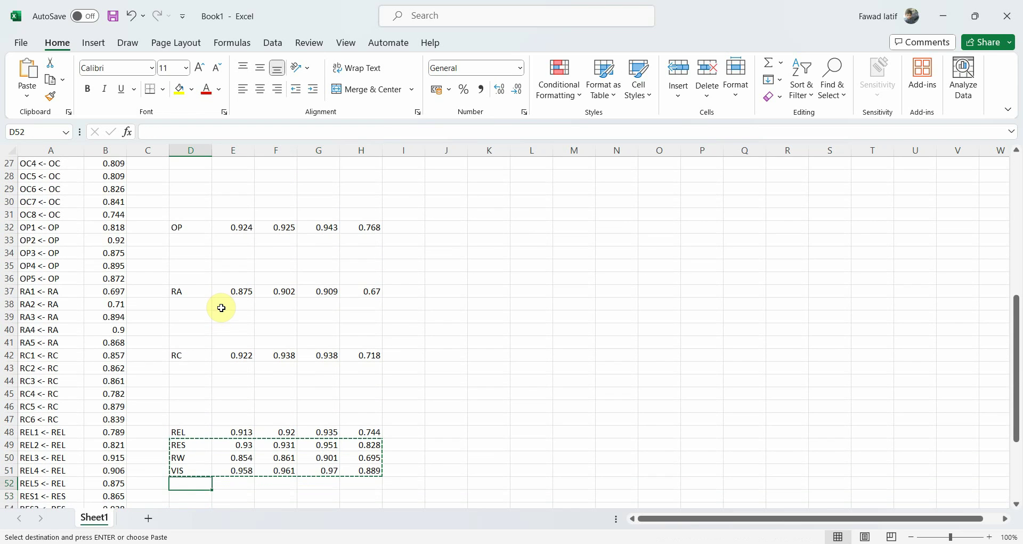
pyautogui.press('Return')
# - Move the reliability rows RW and VIS down so that RW starts in D57 beside the RW1 loading
pyautogui.press('Down')
pyautogui.hotkey('shift', 'Down')
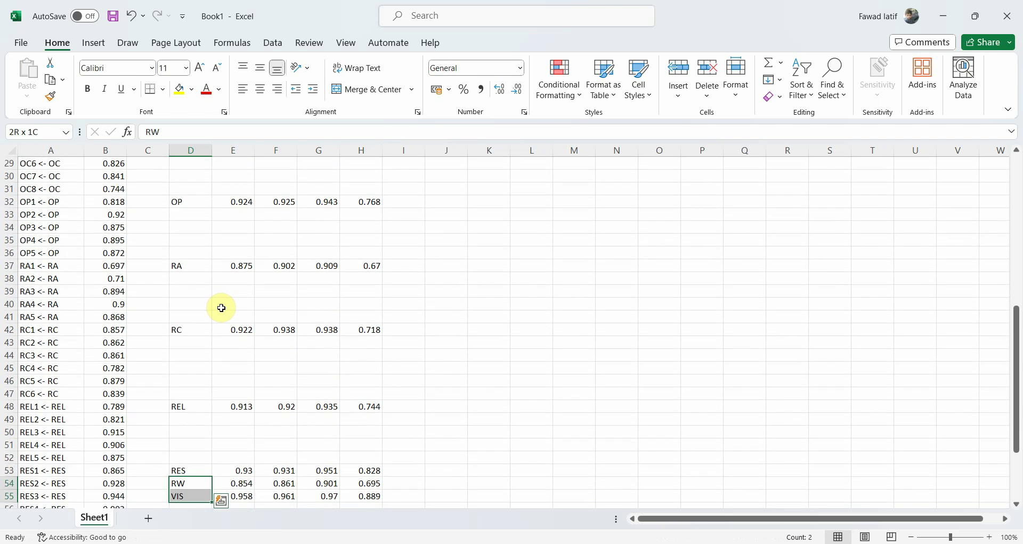
pyautogui.hotkey('shift', 'Right')
pyautogui.hotkey('shift', 'Right')
pyautogui.hotkey('shift', 'Right')
pyautogui.hotkey('shift', 'Right')
pyautogui.hotkey('ctrl', 'x')
pyautogui.press('Down')
pyautogui.press('Down')
pyautogui.press('Down')
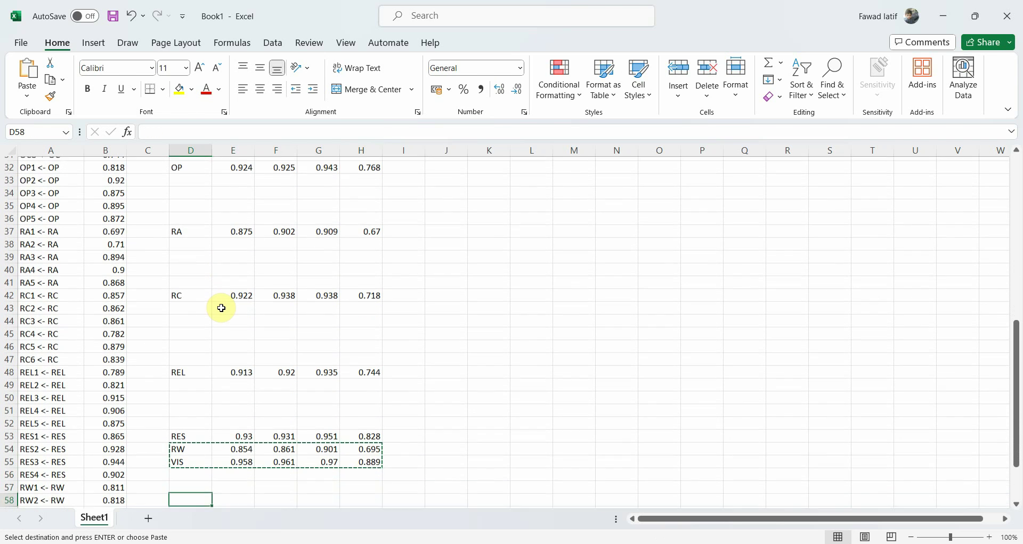
pyautogui.press('Return')
# - Move the VIS reliability row down to D61 beside the VIS1 loading
pyautogui.press('Down')
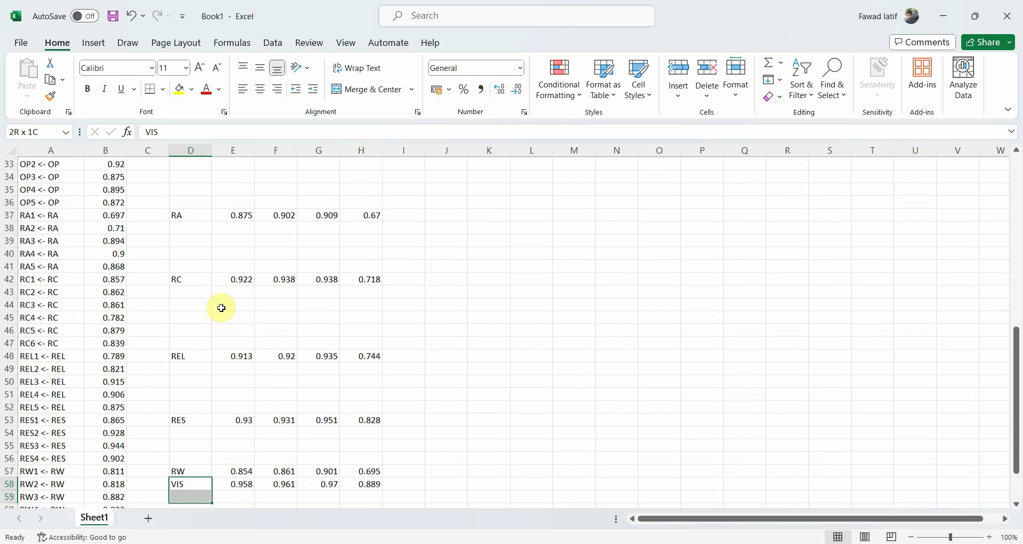
pyautogui.hotkey('shift', 'Right')
pyautogui.hotkey('shift', 'Right')
pyautogui.hotkey('shift', 'Right')
pyautogui.hotkey('shift', 'Right')
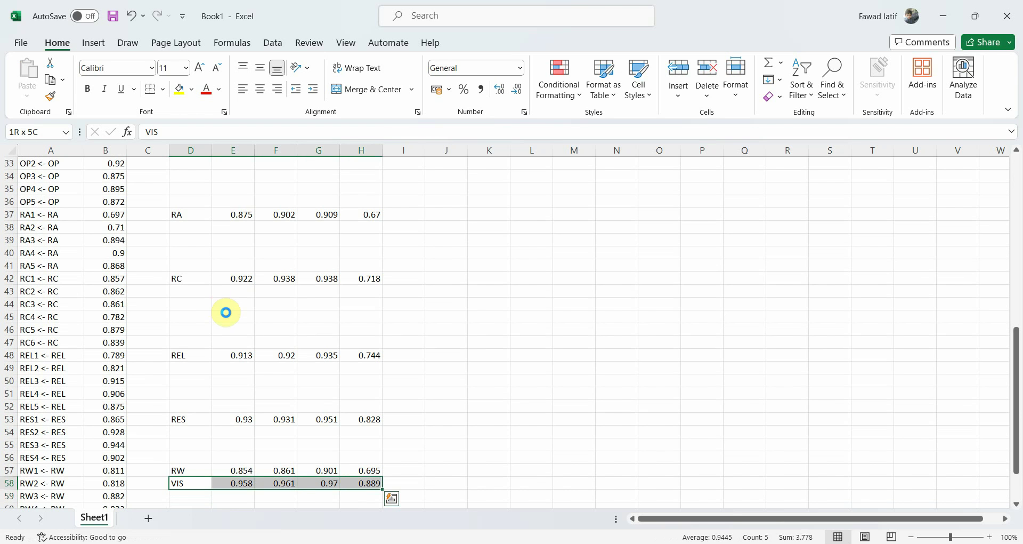
pyautogui.hotkey('ctrl', 'x')
pyautogui.press('Down')
pyautogui.press('Down')
pyautogui.press('Down')
pyautogui.press('Down')
pyautogui.press('Return')
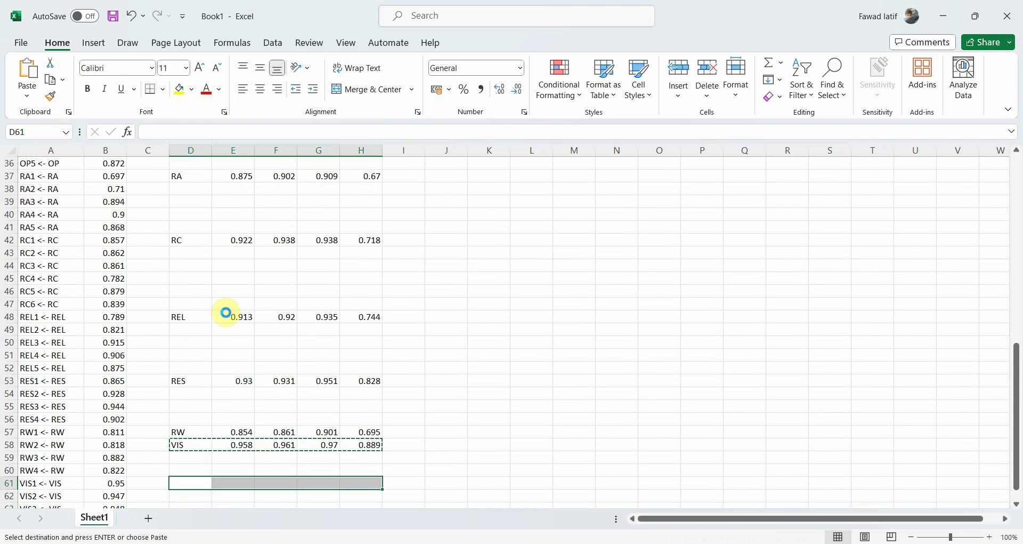
# - Format the loadings and reliability values in B2:H64 as numbers with 3 decimal places and centre them
pyautogui.scroll(12, 265, 280)
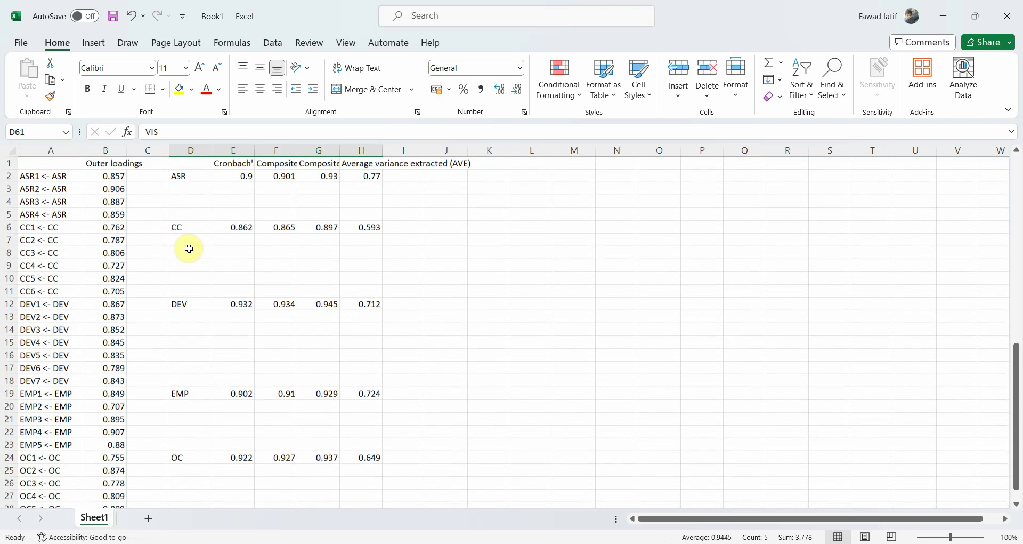
pyautogui.moveTo(102, 175); pyautogui.dragTo(366, 515)
pyautogui.moveTo(369, 491); pyautogui.dragTo(372, 472)
pyautogui.click(371, 472)
pyautogui.press('Down')
pyautogui.press('Down')
pyautogui.hotkey('shift', 'Left')
pyautogui.hotkey('shift', 'Left')
pyautogui.hotkey('shift', 'Left')
pyautogui.hotkey('shift', 'Left')
pyautogui.hotkey('shift', 'Left')
pyautogui.hotkey('shift', 'Left')
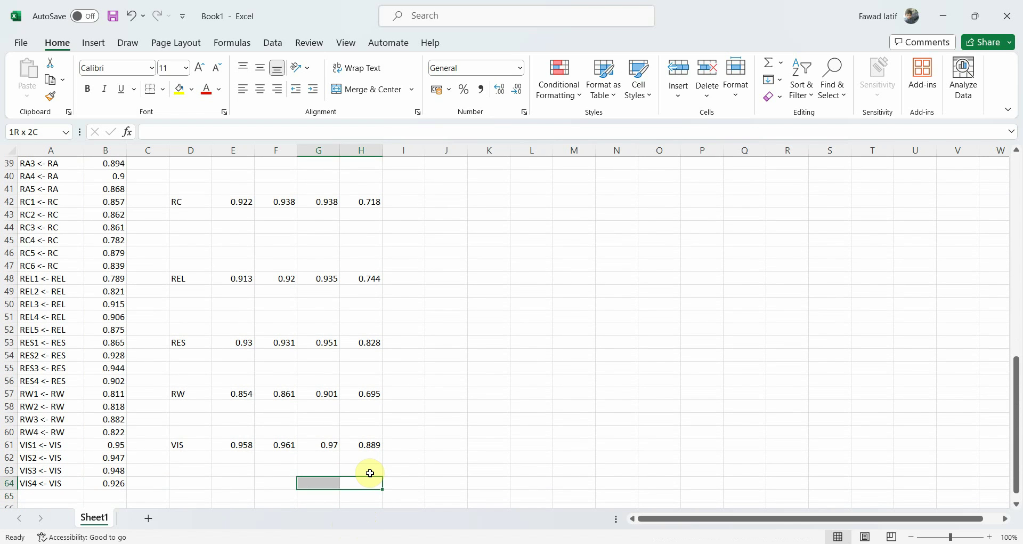
pyautogui.hotkey('shift', 'Up')
pyautogui.hotkey('shift', 'Up')
pyautogui.hotkey('shift', 'Up')
pyautogui.hotkey('shift', 'Up')
pyautogui.hotkey('shift', 'Up')
pyautogui.hotkey('shift', 'Up')
pyautogui.hotkey('shift', 'Up')
pyautogui.hotkey('shift', 'Up')
pyautogui.hotkey('shift', 'Up')
pyautogui.hotkey('shift', 'Up')
pyautogui.hotkey('shift', 'Up')
pyautogui.hotkey('shift', 'Up')
pyautogui.hotkey('shift', 'Up')
pyautogui.hotkey('shift', 'Up')
pyautogui.hotkey('shift', 'Up')
pyautogui.hotkey('shift', 'Up')
pyautogui.hotkey('shift', 'Up')
pyautogui.hotkey('shift', 'Up')
pyautogui.hotkey('shift', 'Up')
pyautogui.hotkey('shift', 'Up')
pyautogui.hotkey('shift', 'Up')
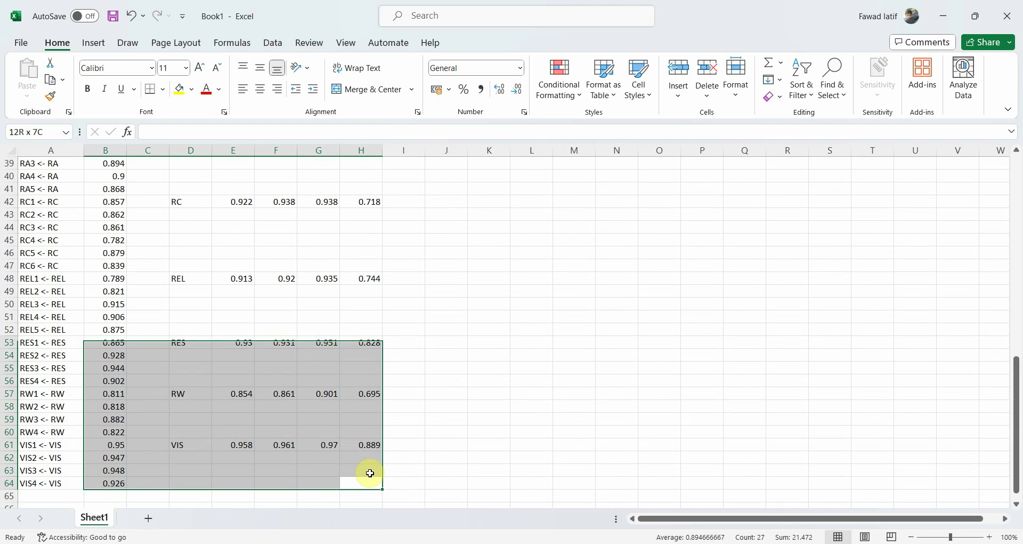
pyautogui.hotkey('shift', 'Up')
pyautogui.hotkey('shift', 'Up')
pyautogui.hotkey('shift', 'Up')
pyautogui.hotkey('shift', 'Up')
pyautogui.hotkey('shift', 'Up')
pyautogui.hotkey('shift', 'Up')
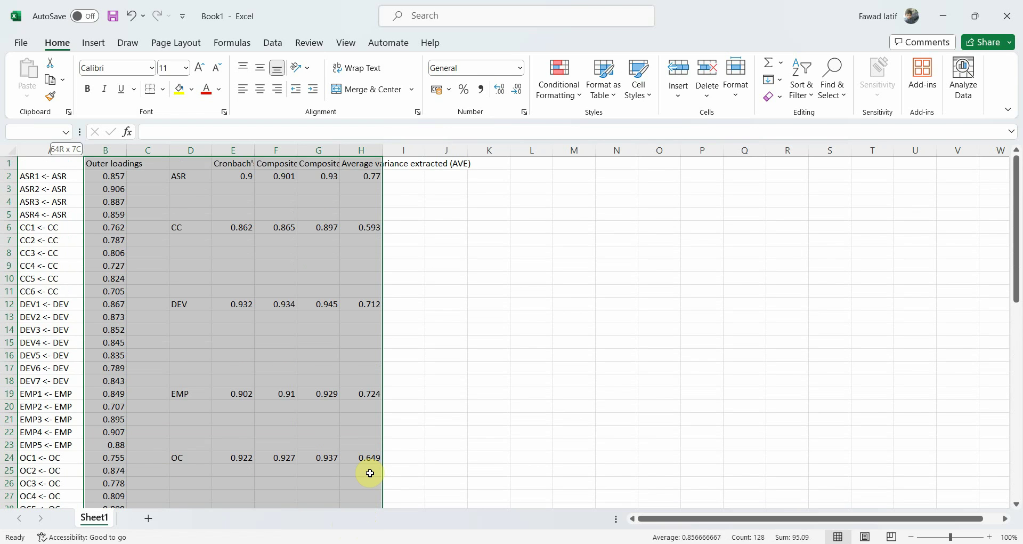
pyautogui.rightClick(245, 310)
pyautogui.click(332, 429)
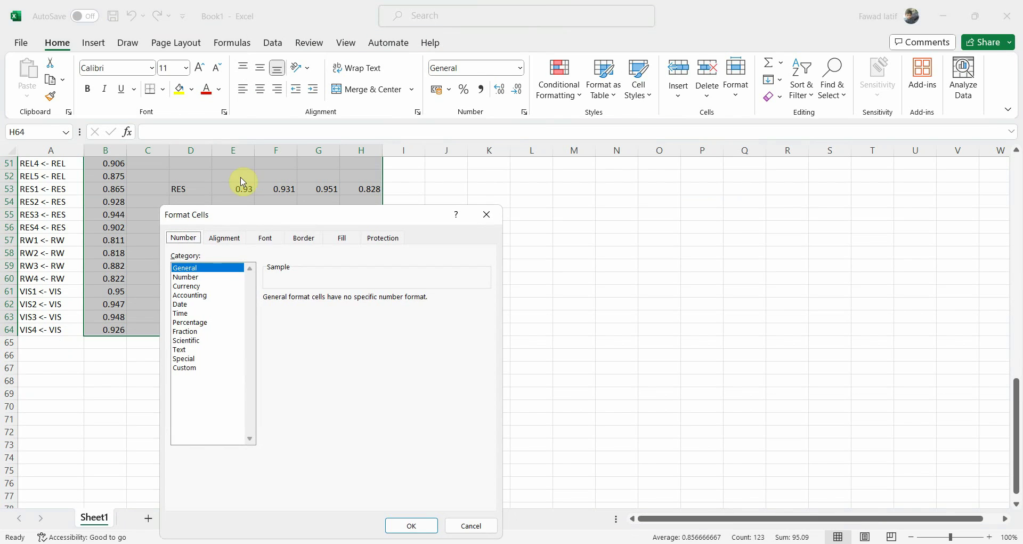
pyautogui.click(207, 277)
pyautogui.click(351, 295)
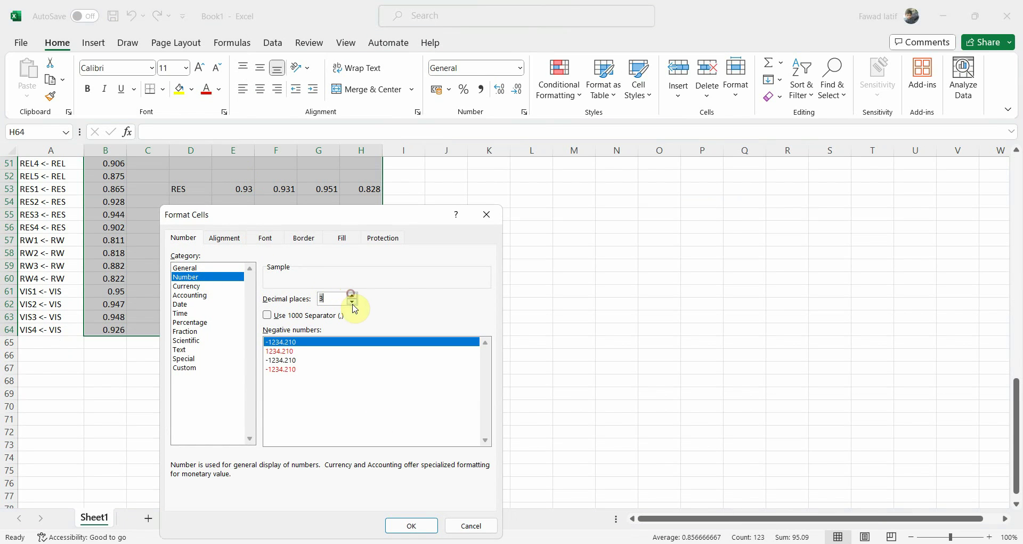
pyautogui.click(412, 525)
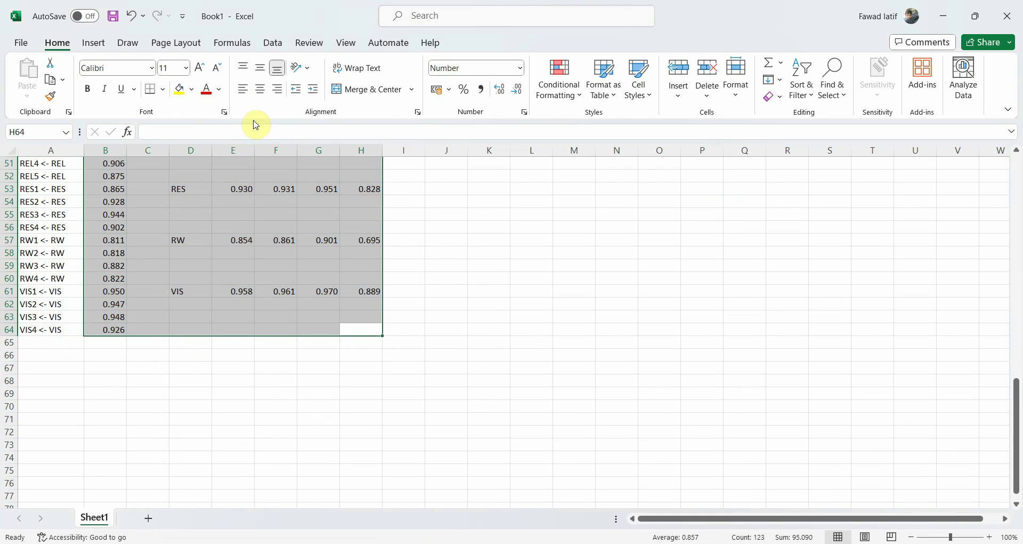
pyautogui.click(260, 89)
pyautogui.scroll(20, 249, 295)
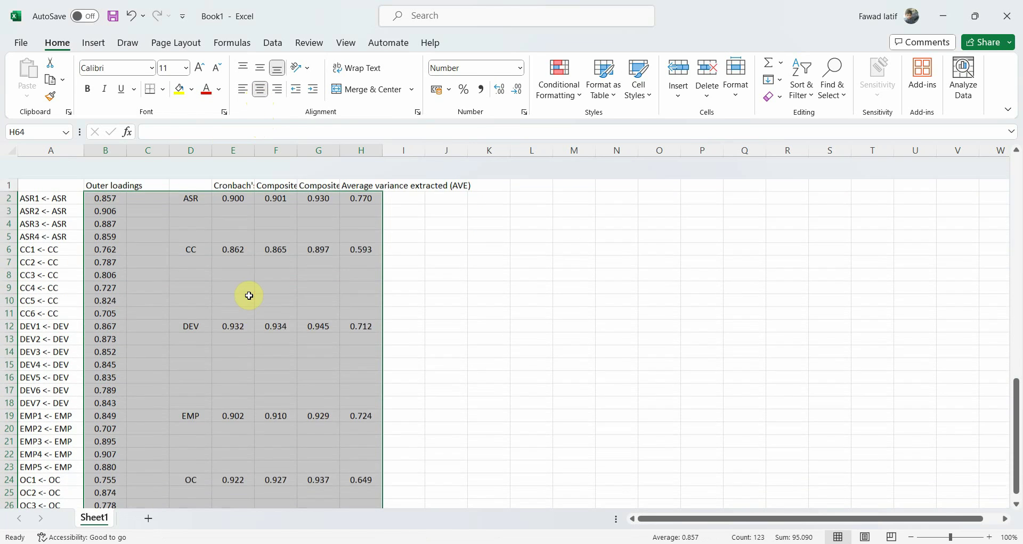
# - Delete column D containing the construct labels beside the reliability values
pyautogui.click(181, 147)
pyautogui.rightClick(180, 146)
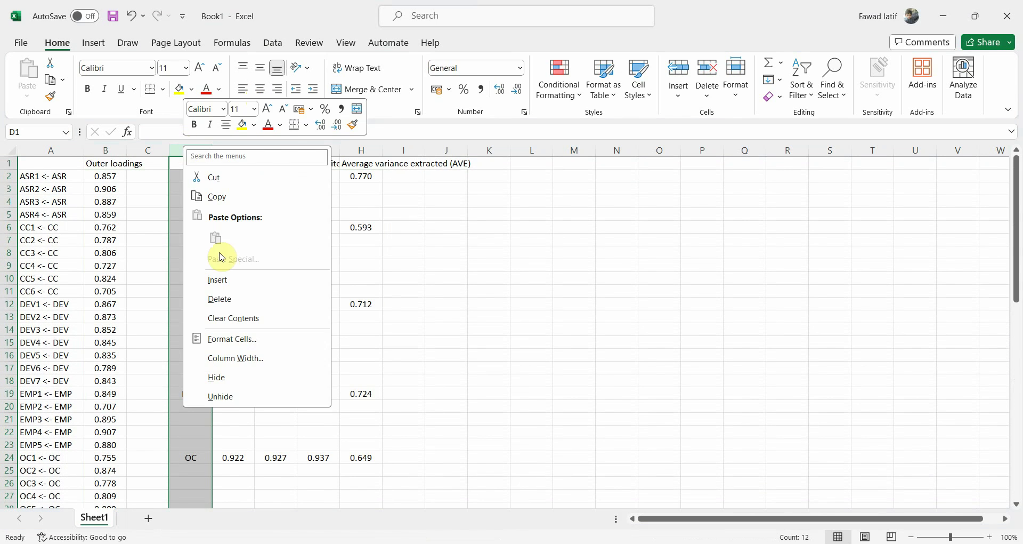
pyautogui.click(220, 298)
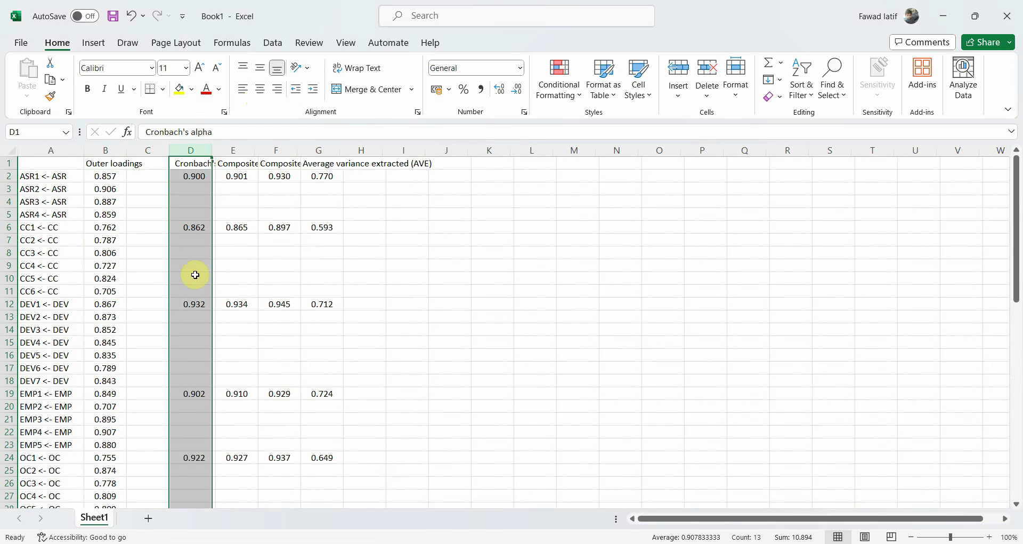
pyautogui.click(59, 167)
pyautogui.hotkey('ctrl', 'a')
pyautogui.scroll(-12, 59, 167)
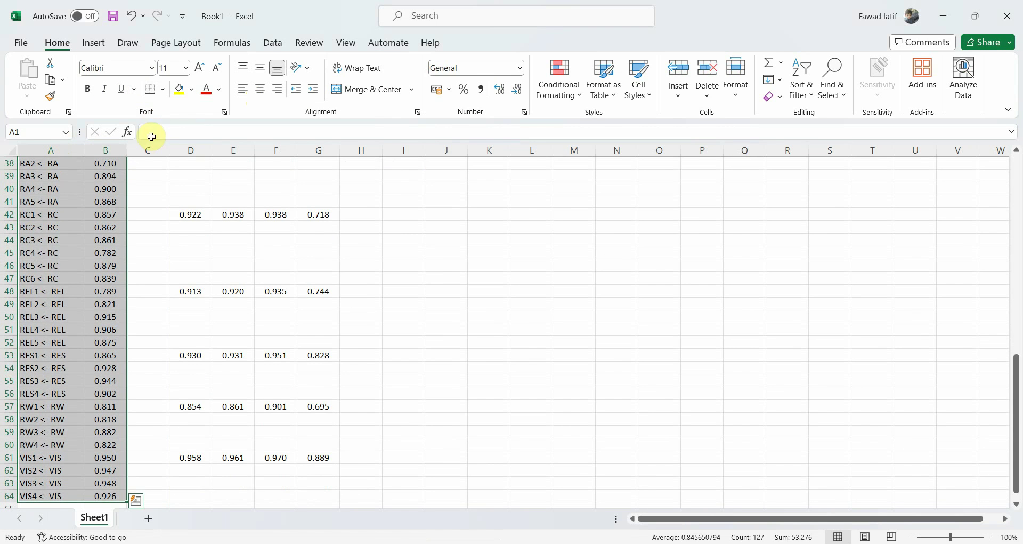
pyautogui.click(155, 189)
pyautogui.scroll(12, 160, 192)
# - Fit column B to its Outer loadings heading and delete the empty column C
pyautogui.doubleClick(127, 149)
pyautogui.click(172, 143)
pyautogui.rightClick(172, 144)
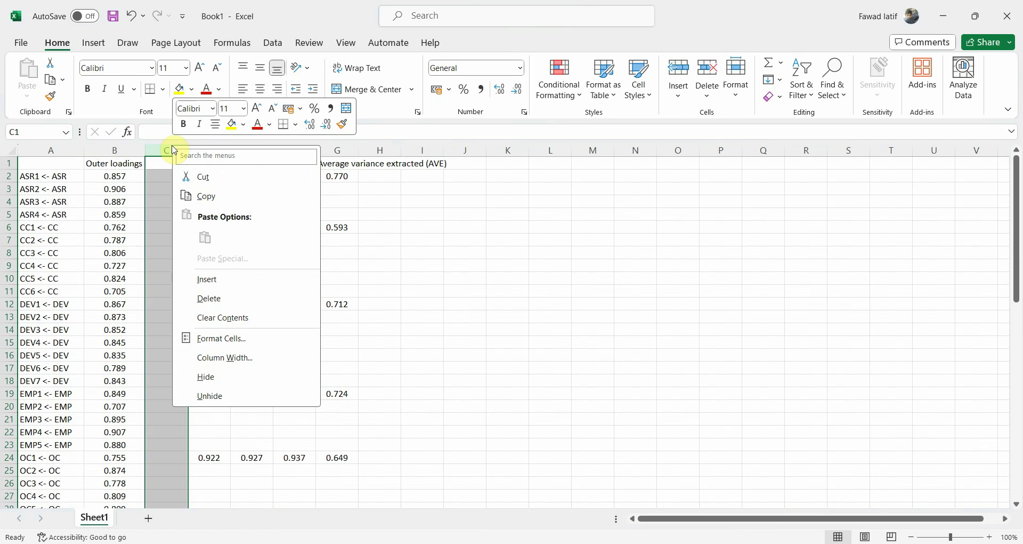
pyautogui.click(229, 296)
# - Apply all borders to the whole loadings and reliability table, A1:F64
pyautogui.click(50, 161)
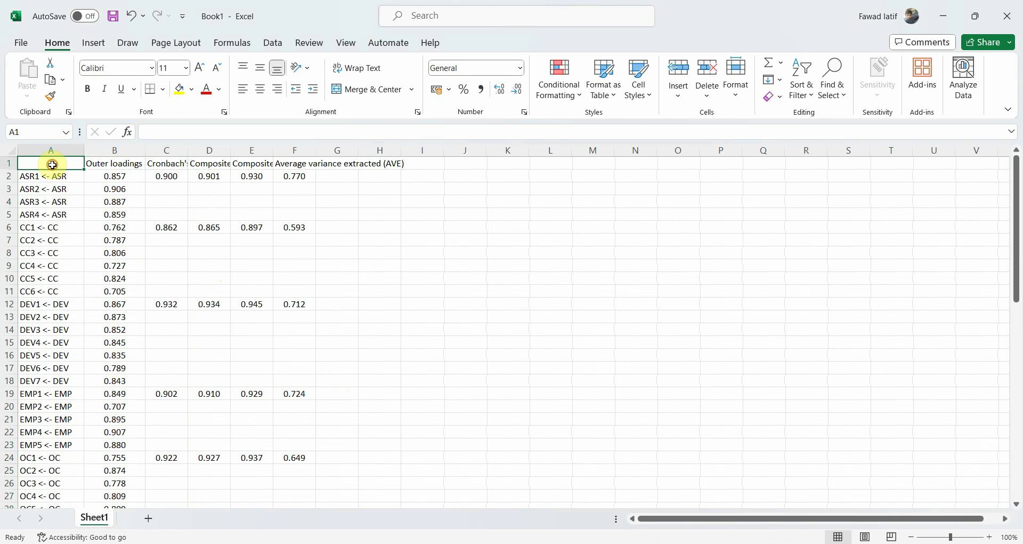
pyautogui.hotkey('ctrl', 'shift', 'End')
pyautogui.click(163, 91)
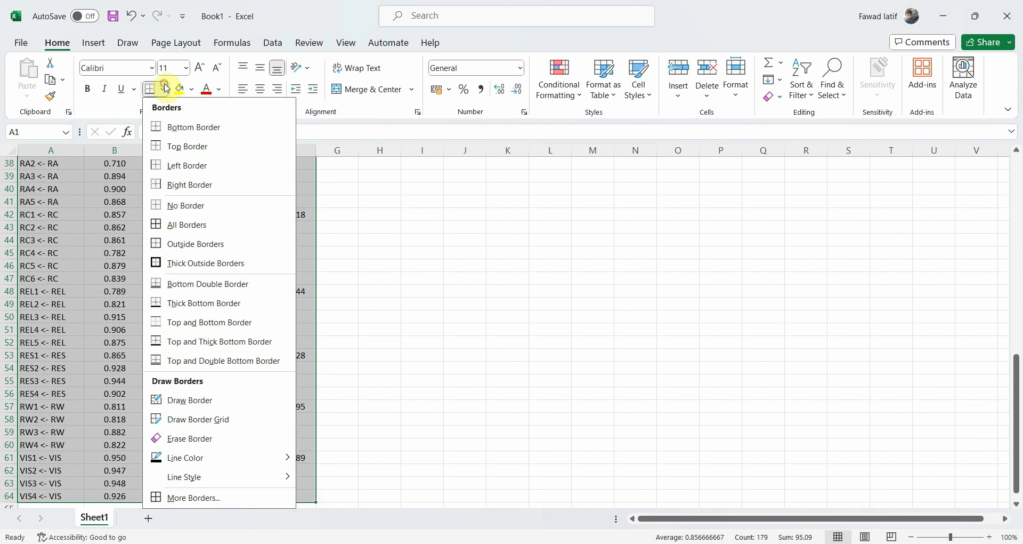
pyautogui.click(165, 223)
pyautogui.scroll(12, 165, 219)
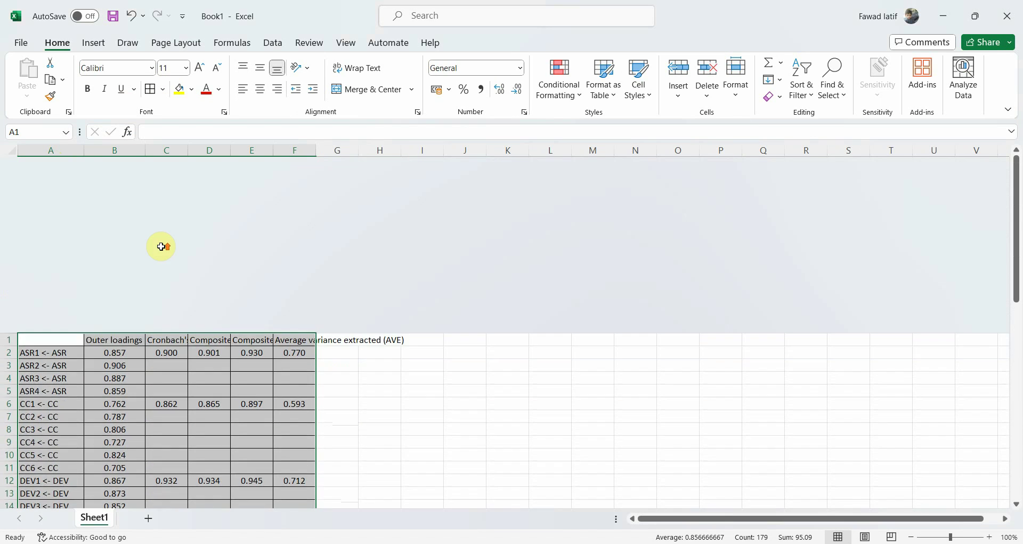
# - Fit the widths of the Cronbach's alpha, both composite reliability and AVE columns to their headings, and review the table
pyautogui.click(173, 225)
pyautogui.doubleClick(195, 148)
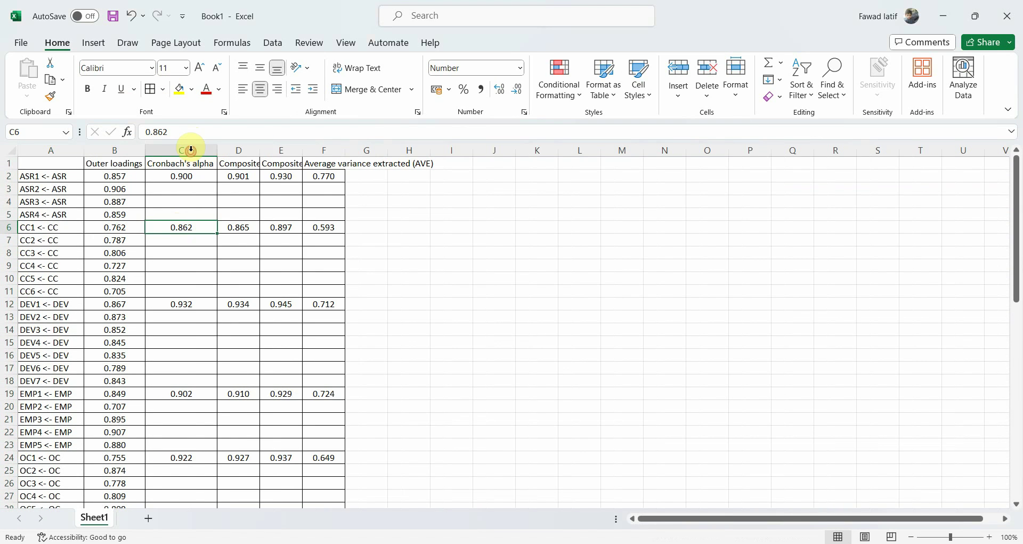
pyautogui.doubleClick(262, 148)
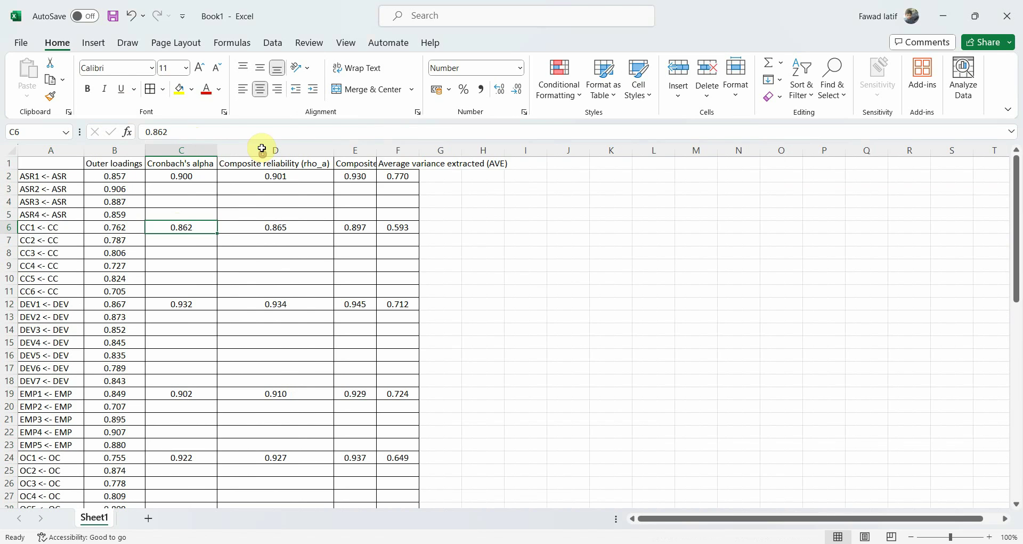
pyautogui.doubleClick(376, 150)
pyautogui.doubleClick(493, 149)
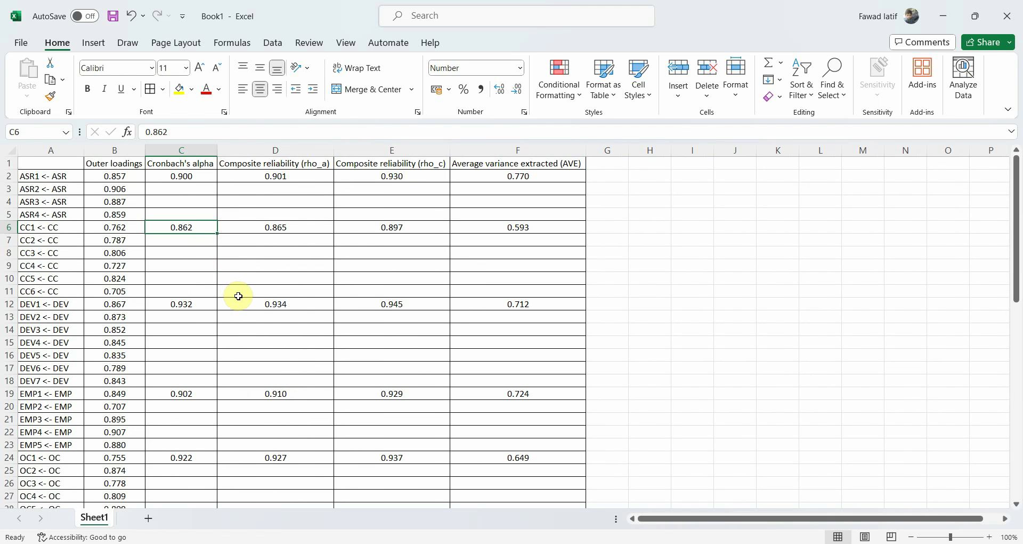
pyautogui.click(124, 213)
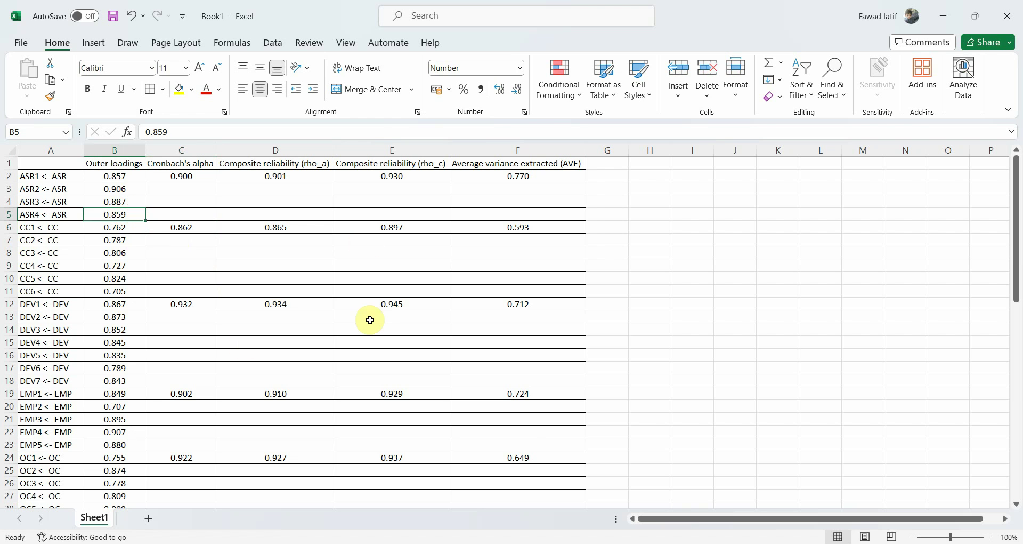
pyautogui.scroll(-8, 308, 354)
pyautogui.scroll(8, 308, 354)
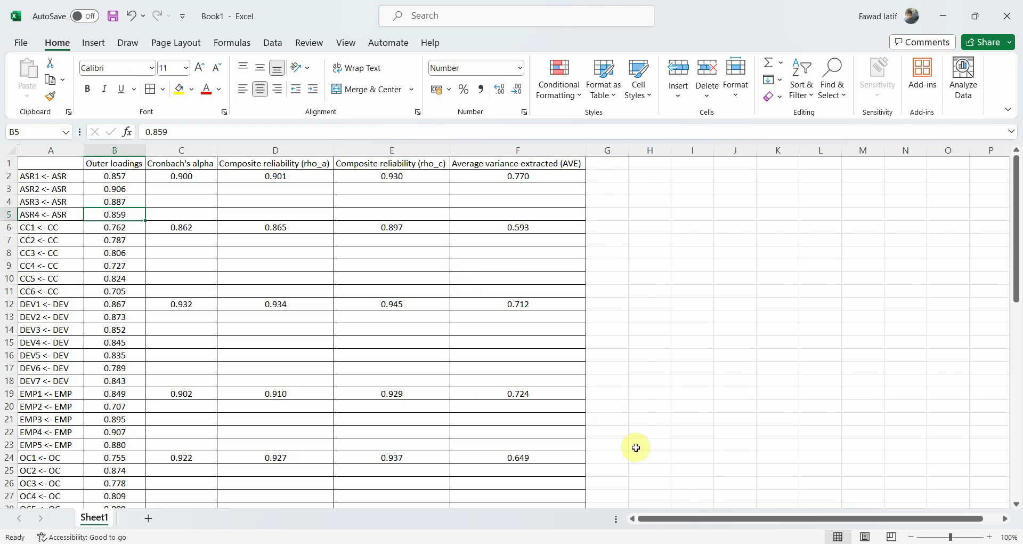
# - Switch to SmartPLS, open the discriminant validity HTMT matrix and examine the ratios for CC–ASR and RES–EMP
pyautogui.hotkey('alt', 'Tab')
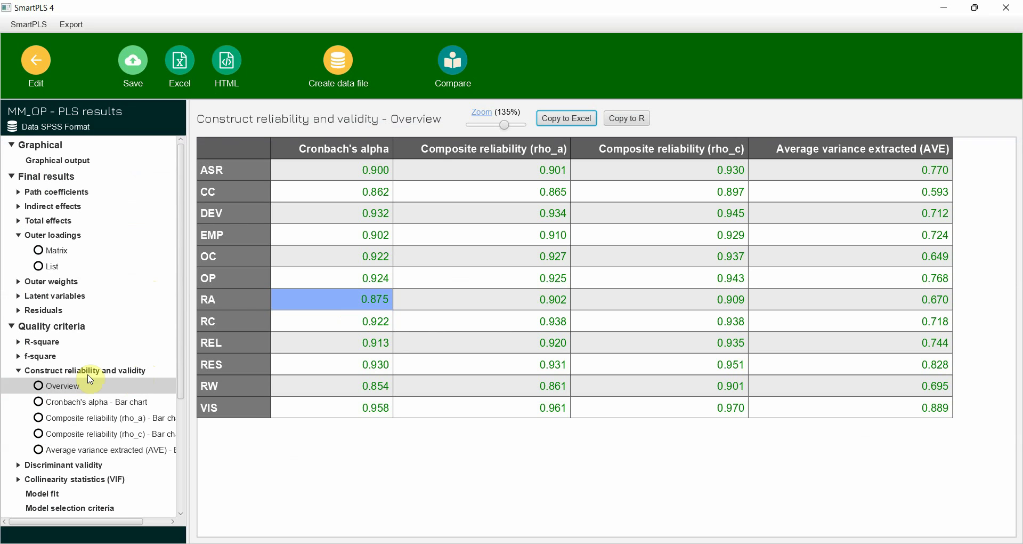
pyautogui.click(89, 469)
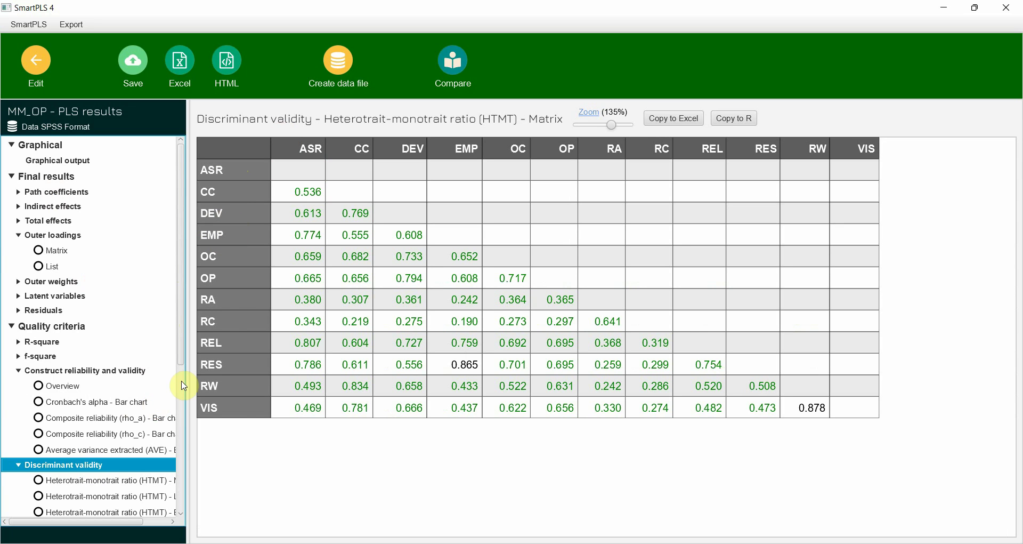
pyautogui.scroll(-3, 184, 362)
pyautogui.scroll(-2, 184, 362)
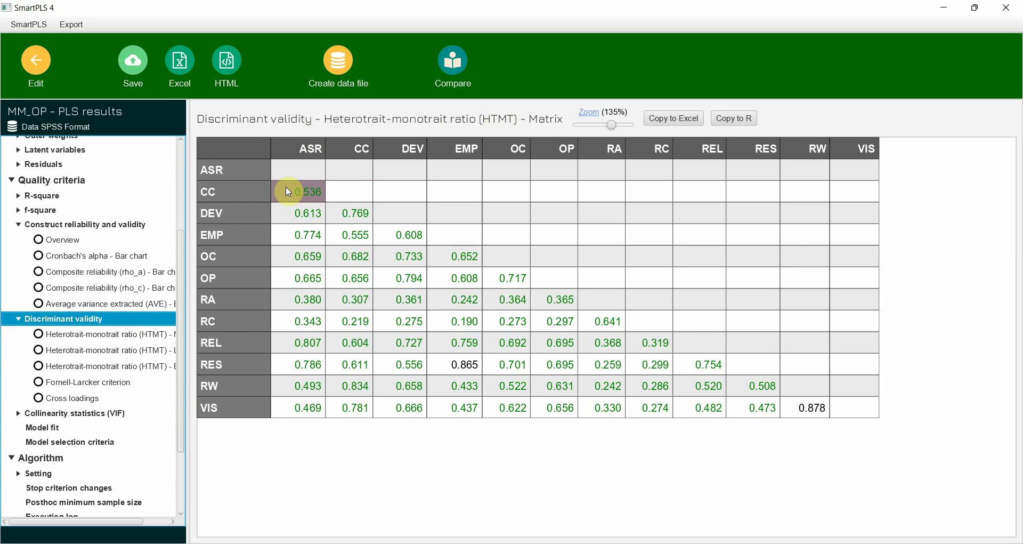
pyautogui.click(297, 197)
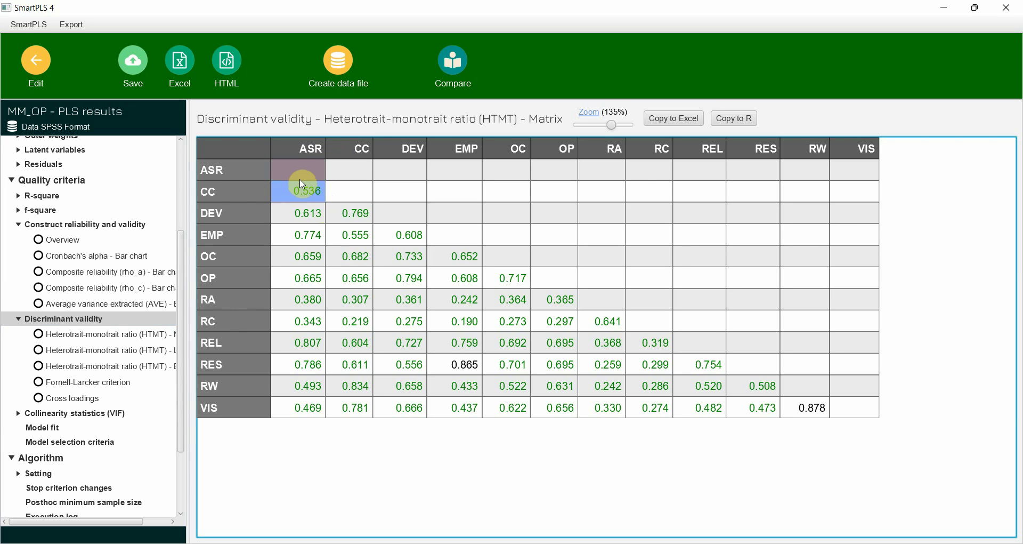
pyautogui.click(454, 367)
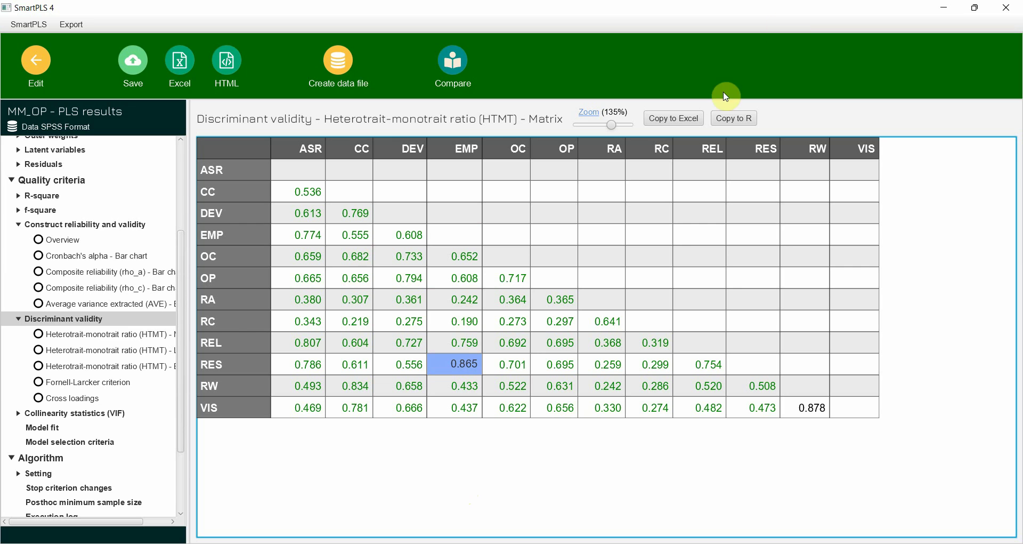
# - Copy the HTMT matrix for Excel and paste it at A1 of a new sheet in the Excel workbook
pyautogui.click(690, 116)
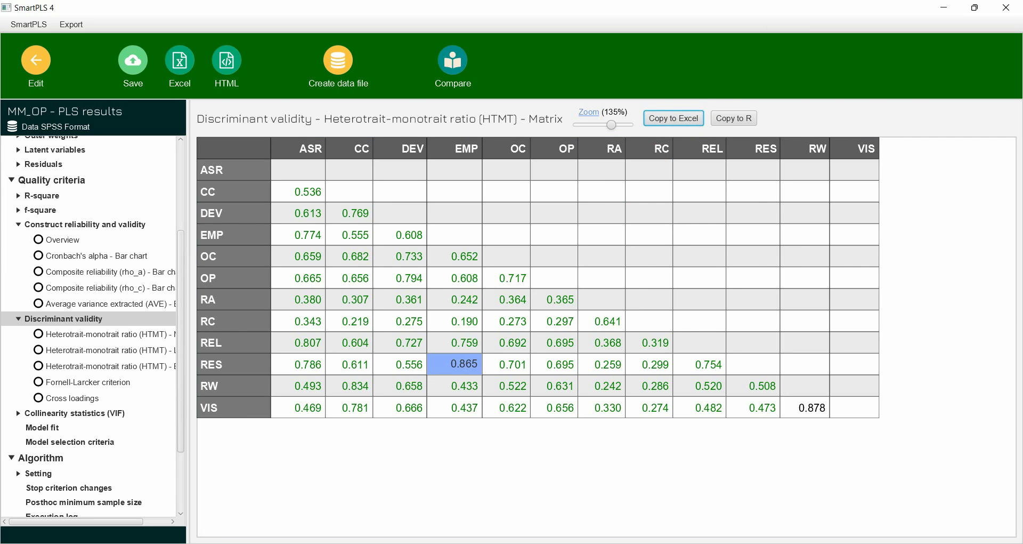
pyautogui.hotkey('alt', 'Tab')
pyautogui.click(151, 515)
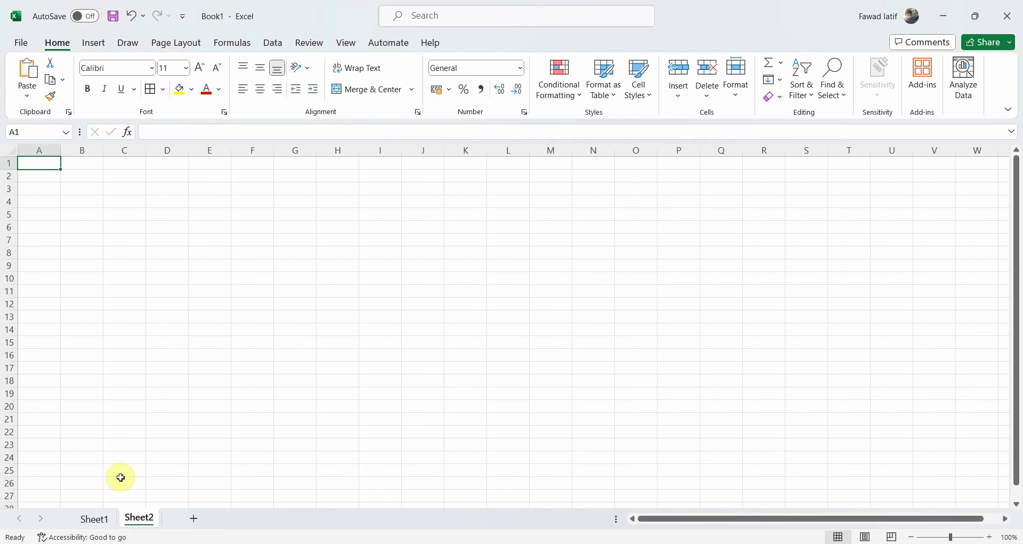
pyautogui.hotkey('ctrl', 'v')
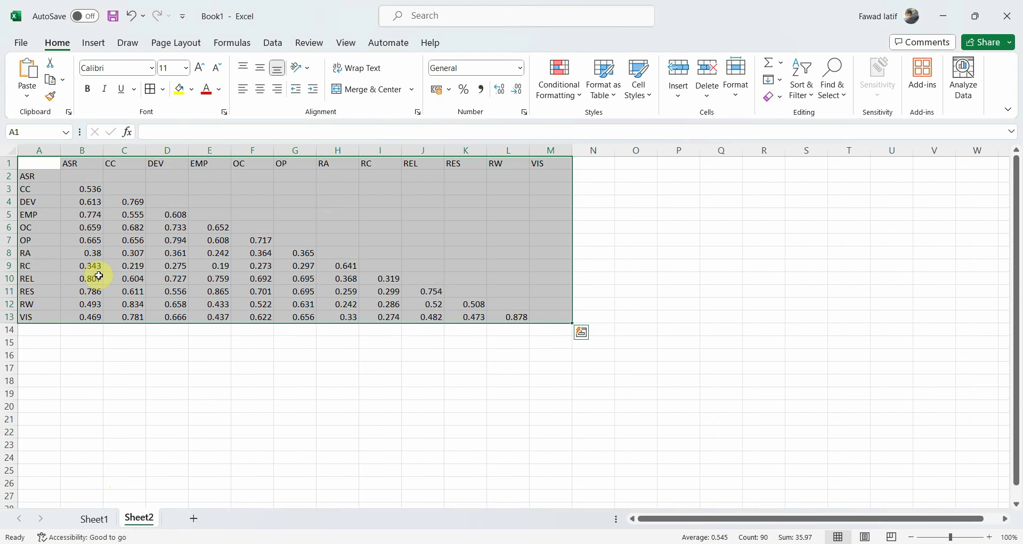
# - Format the HTMT values in B2:M13 as numbers with 3 decimal places and centre them
pyautogui.moveTo(88, 181); pyautogui.dragTo(541, 313)
pyautogui.rightClick(458, 289)
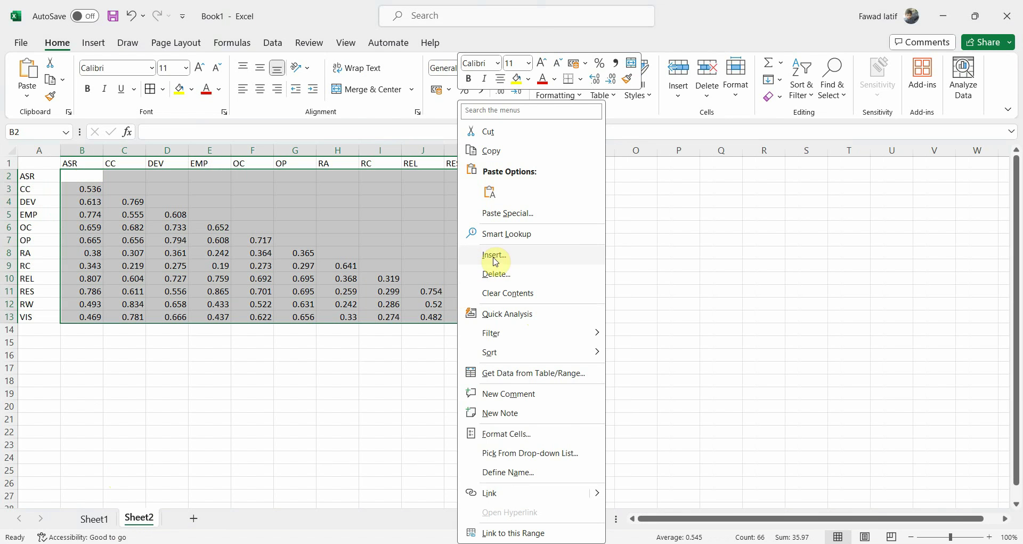
pyautogui.click(506, 436)
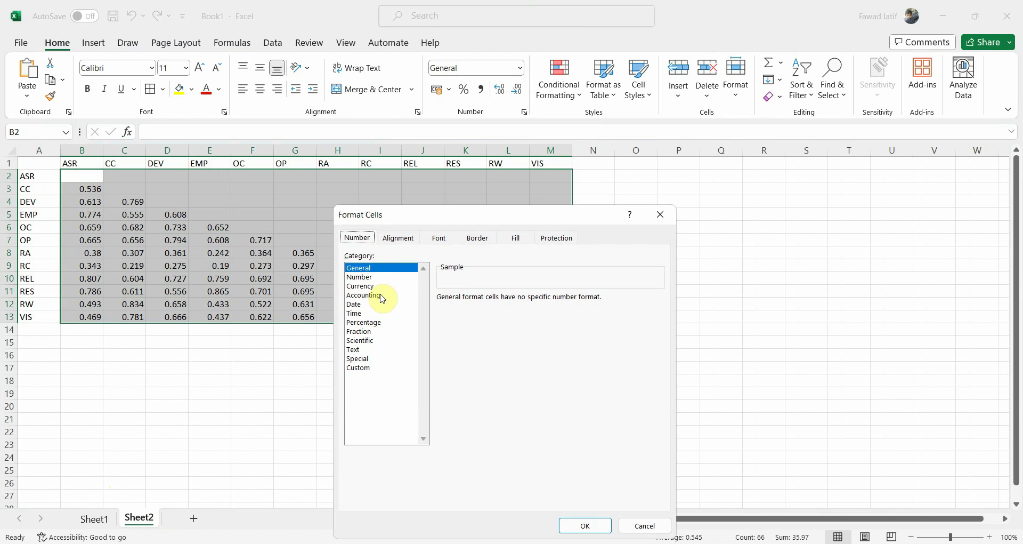
pyautogui.click(374, 276)
pyautogui.click(526, 295)
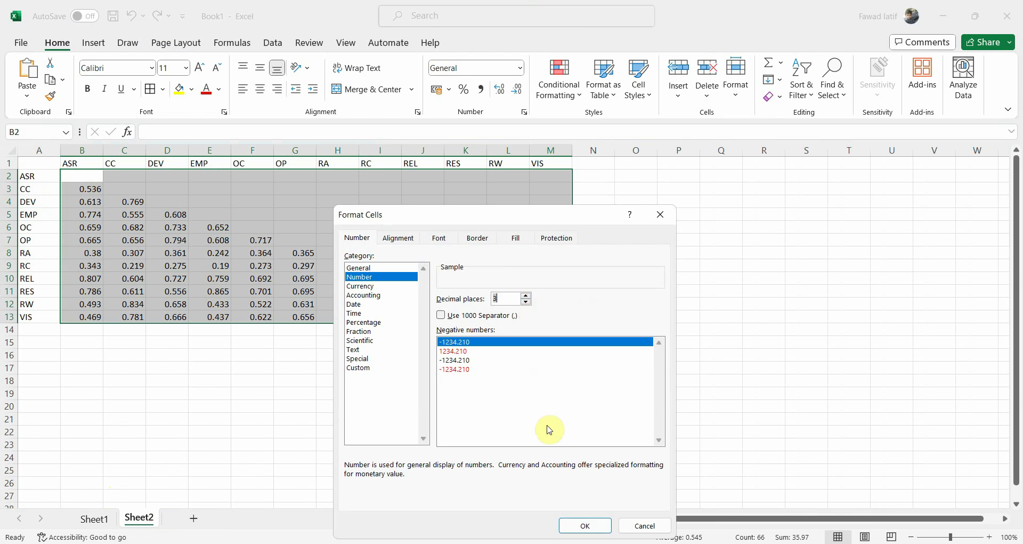
pyautogui.click(583, 525)
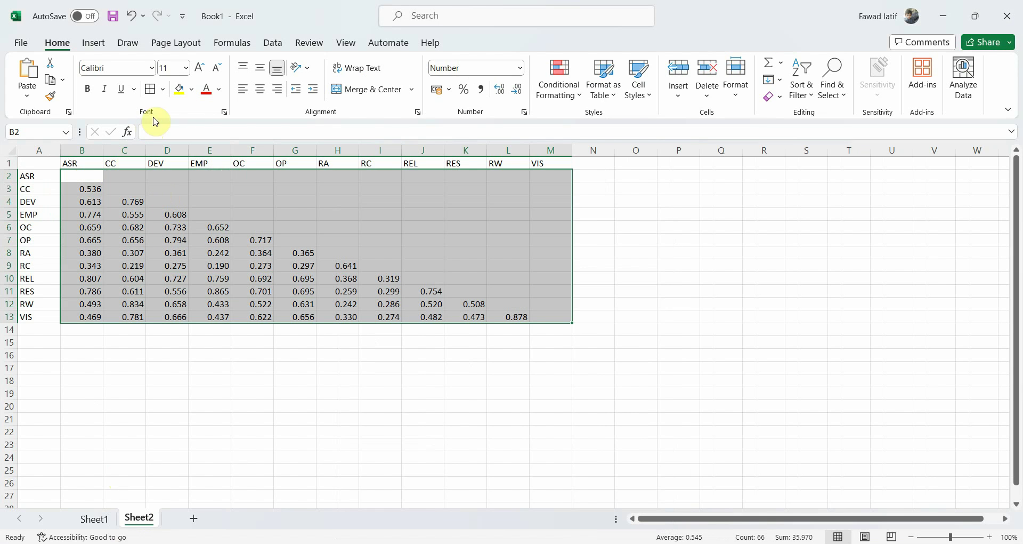
pyautogui.click(259, 90)
# - Open the workbook's save dialog, cancel it, and switch back to the HTMT matrix in SmartPLS
pyautogui.click(113, 16)
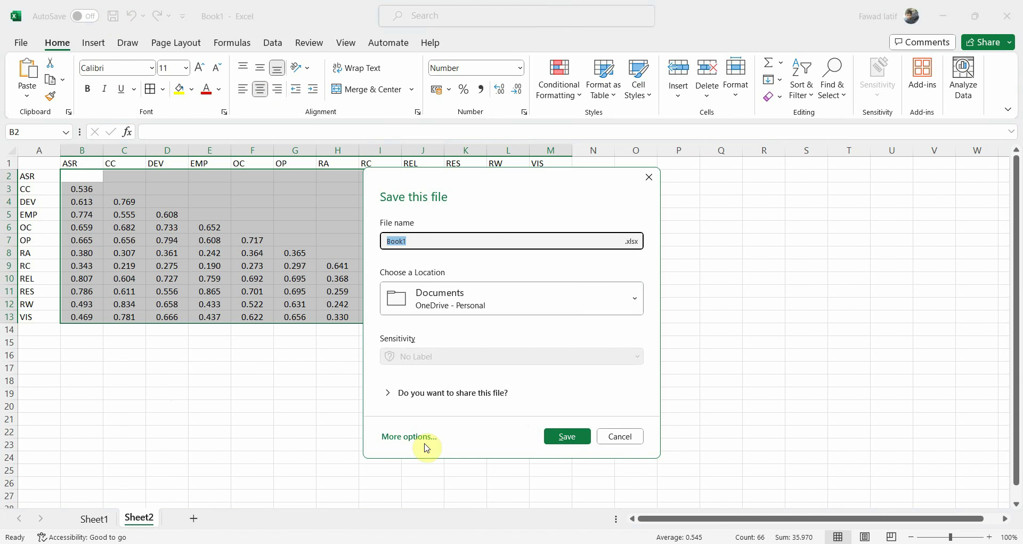
pyautogui.click(626, 436)
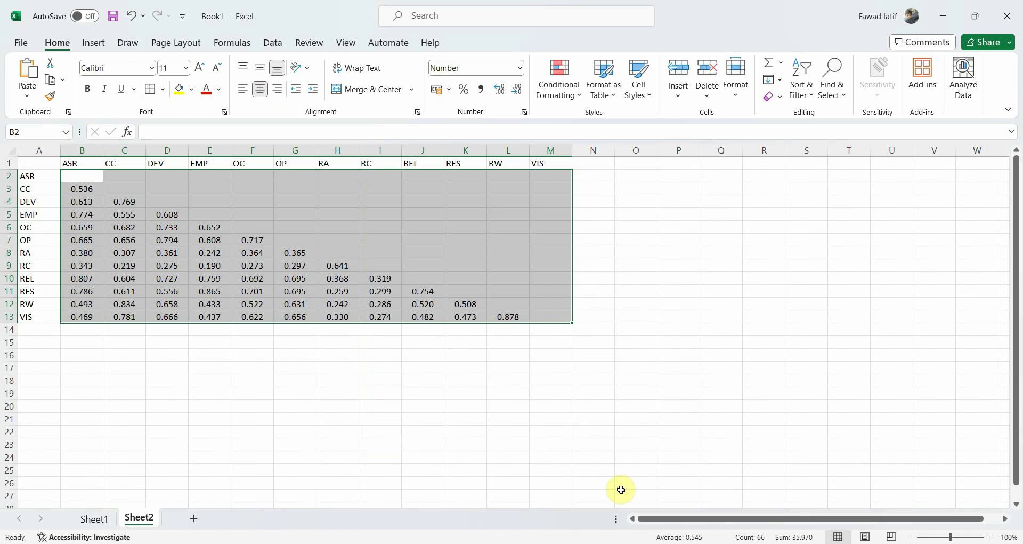
pyautogui.click(565, 541)
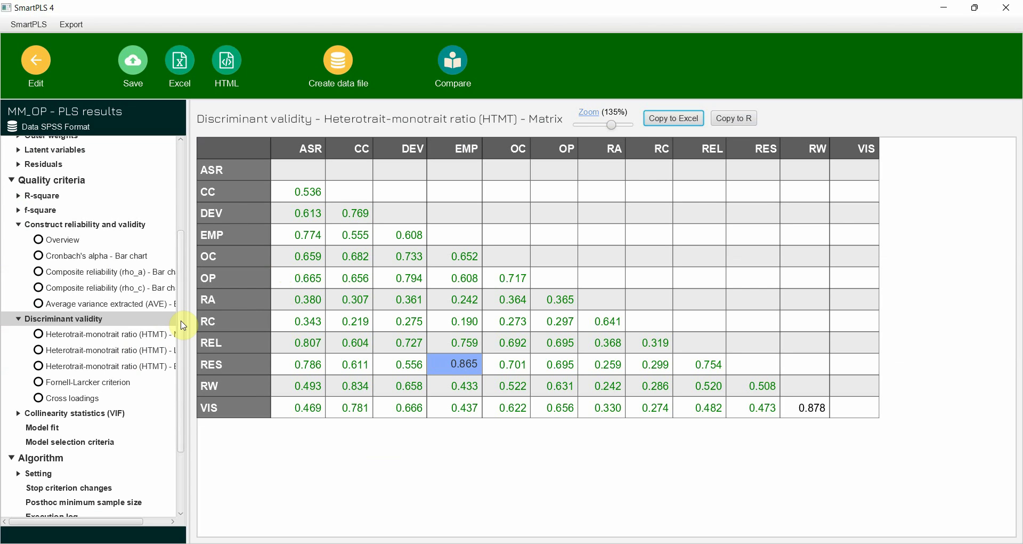
# - Open the Fornell-Larcker criterion, inspect the ASR and CC diagonal values, and open the construct reliability and validity overview to check AVE
pyautogui.click(74, 384)
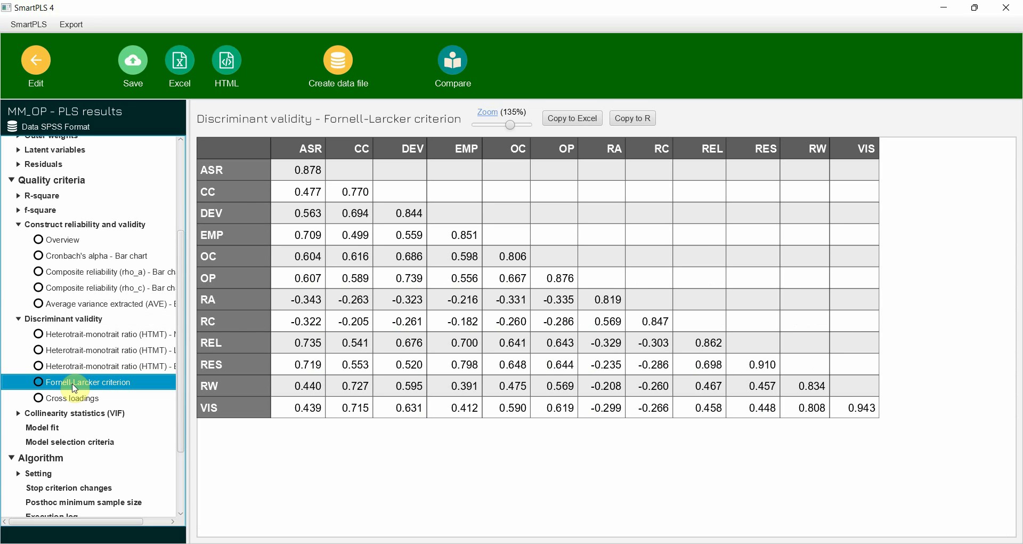
pyautogui.click(299, 168)
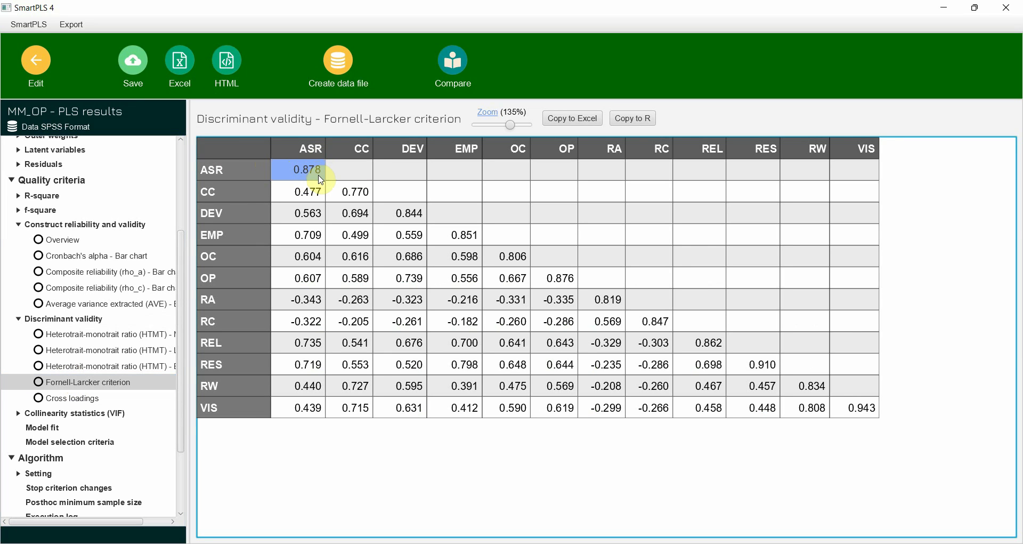
pyautogui.click(341, 191)
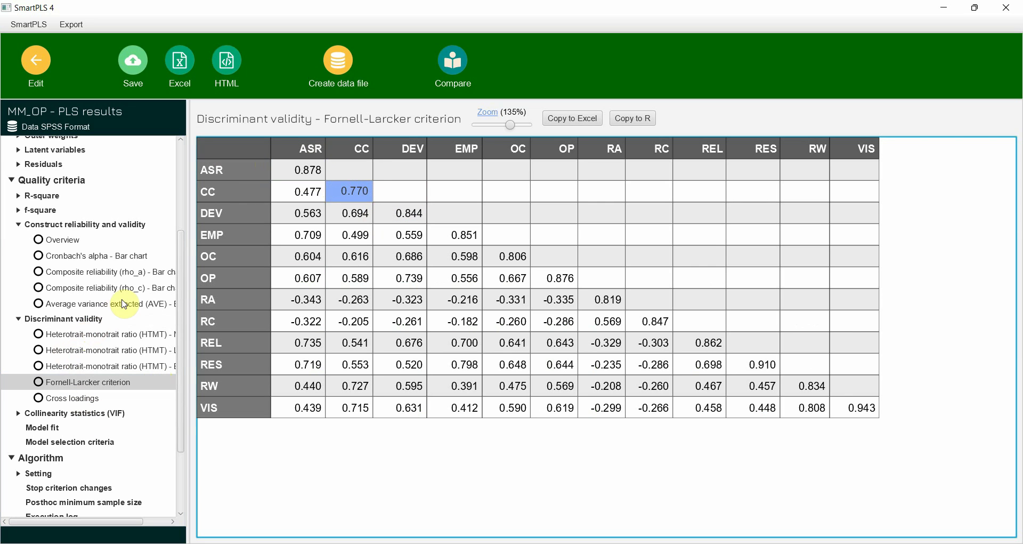
pyautogui.click(75, 247)
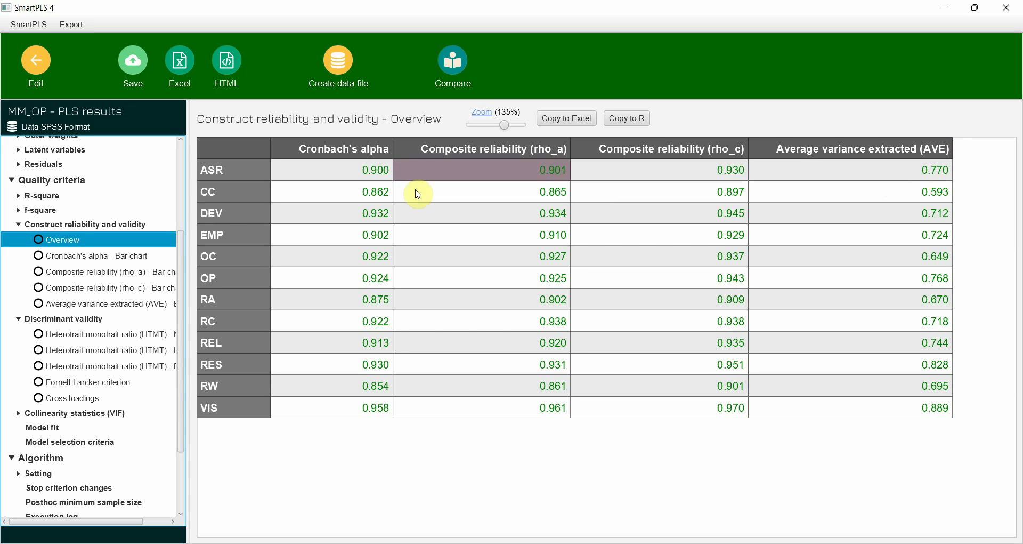
# - Return to the Fornell-Larcker criterion and compare the ASR diagonal value with the correlations below it
pyautogui.click(74, 386)
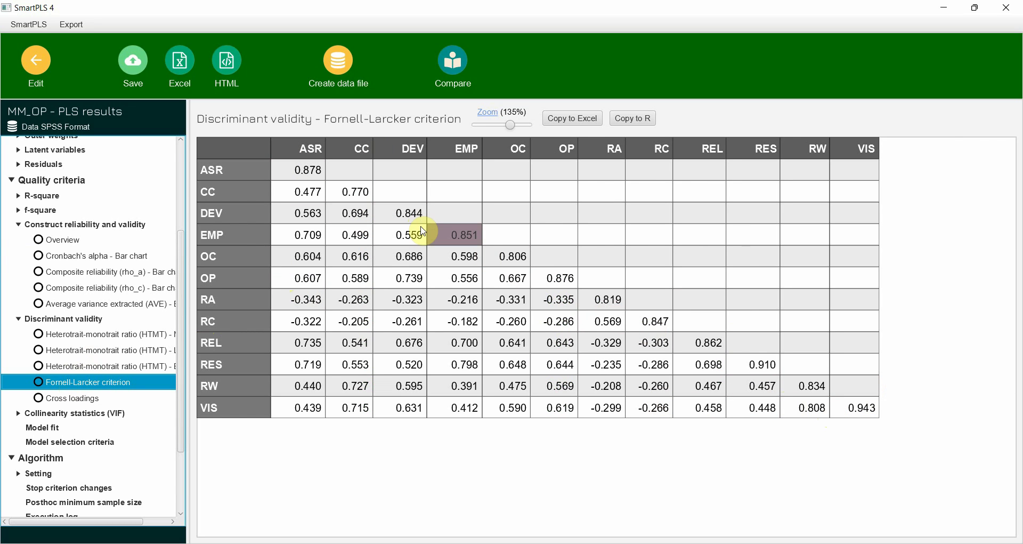
pyautogui.click(309, 168)
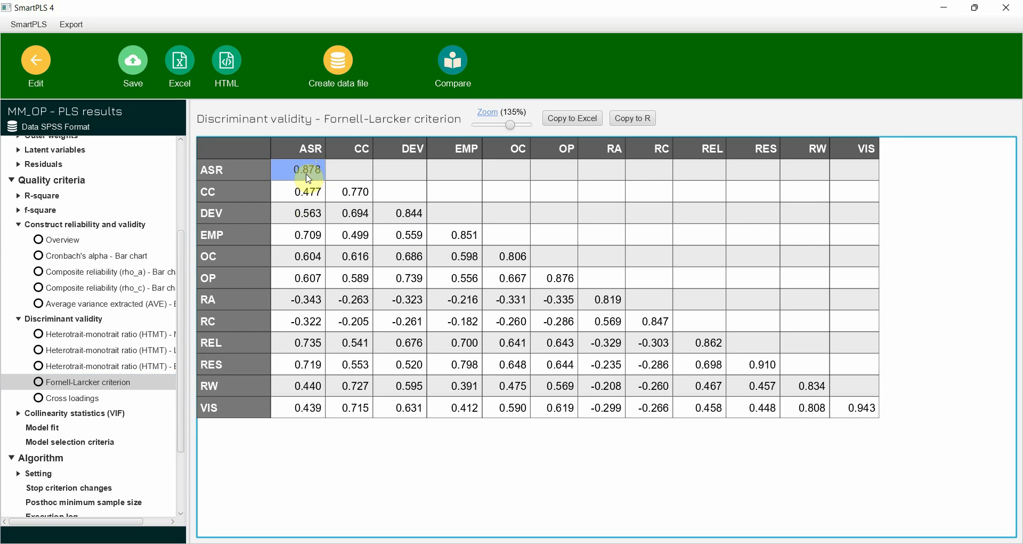
pyautogui.click(311, 196)
pyautogui.moveTo(311, 196); pyautogui.dragTo(318, 409)
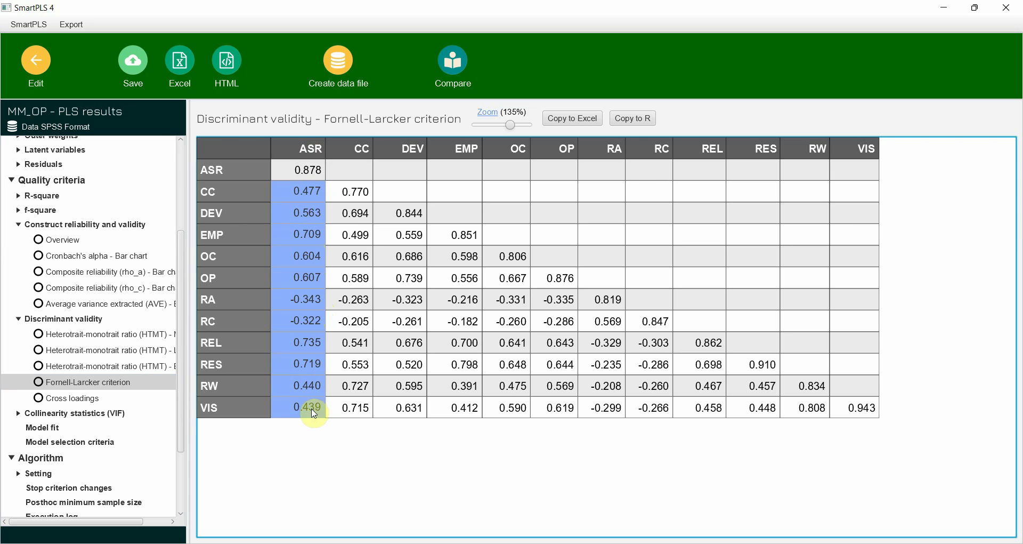
pyautogui.click(305, 171)
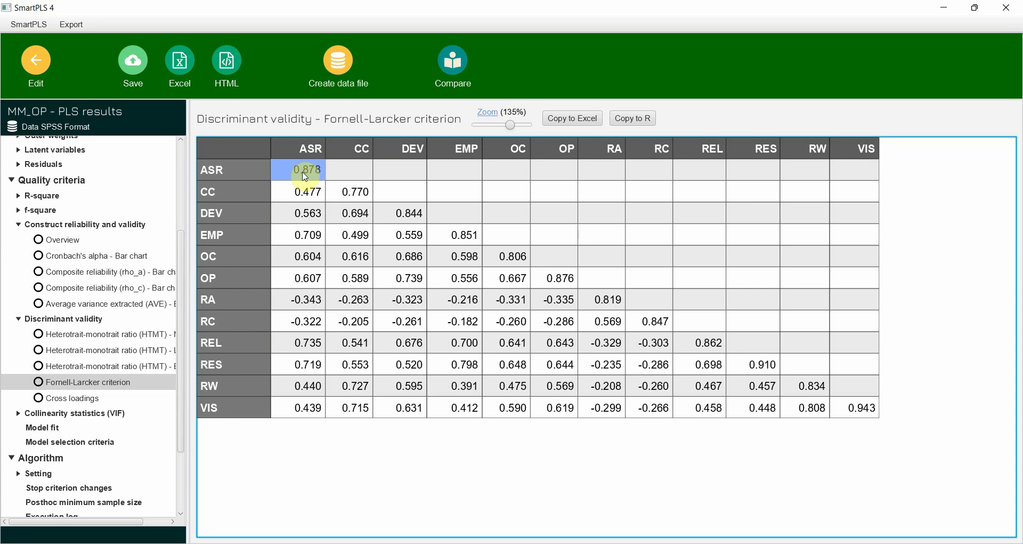
# - Compare the CC diagonal value with its correlation with ASR and with the correlations below it from DEV to VIS
pyautogui.moveTo(351, 191); pyautogui.dragTo(347, 406)
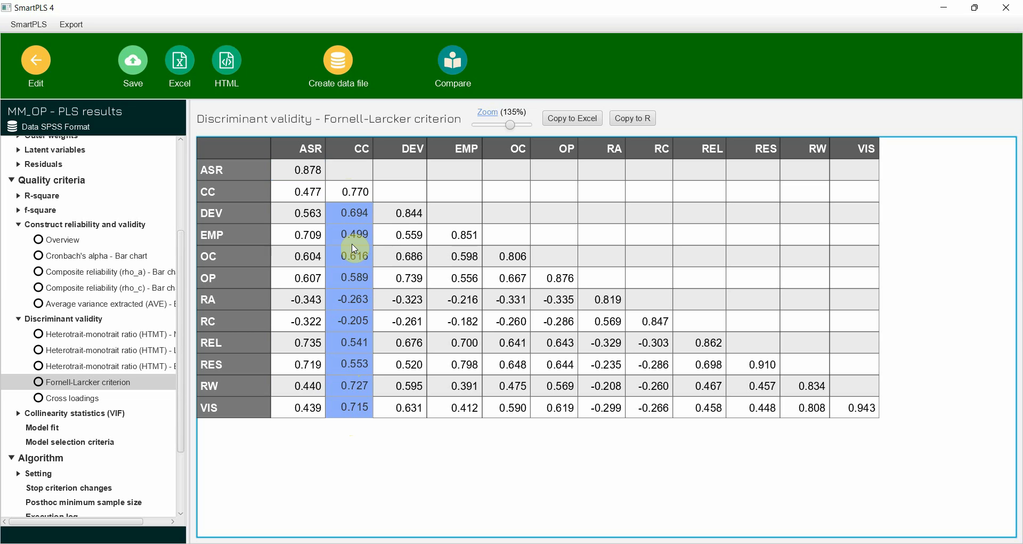
pyautogui.click(350, 198)
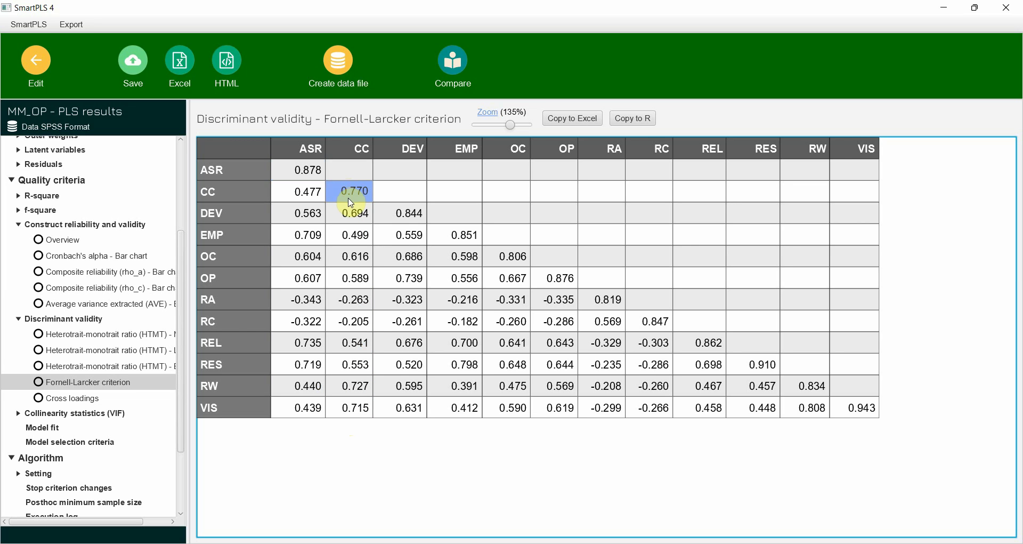
pyautogui.moveTo(352, 213); pyautogui.dragTo(360, 425)
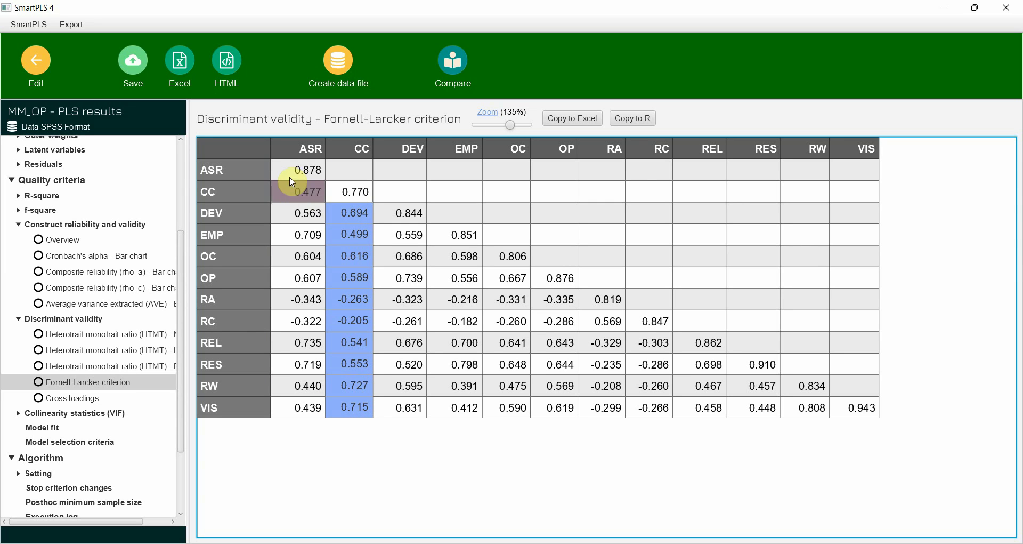
pyautogui.click(293, 195)
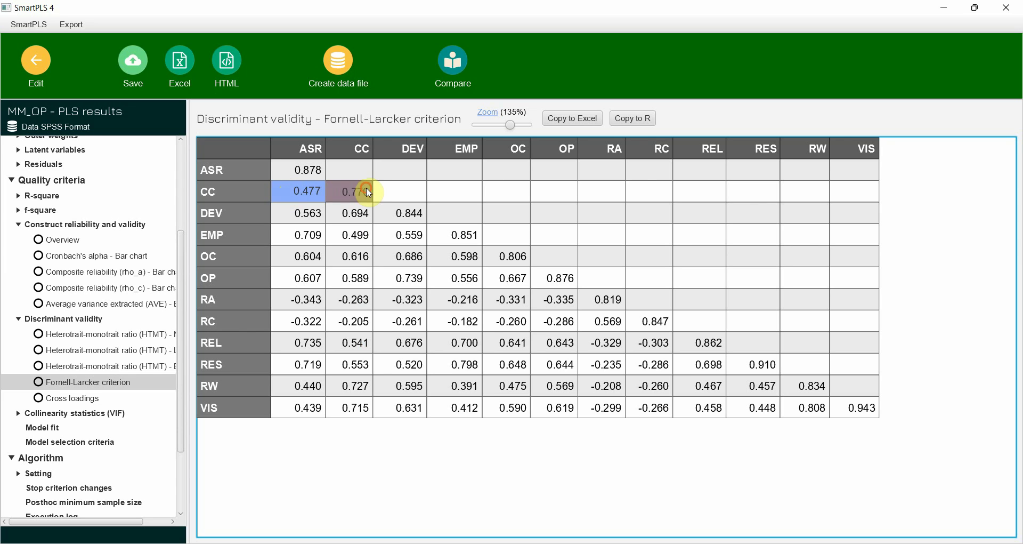
pyautogui.click(349, 191)
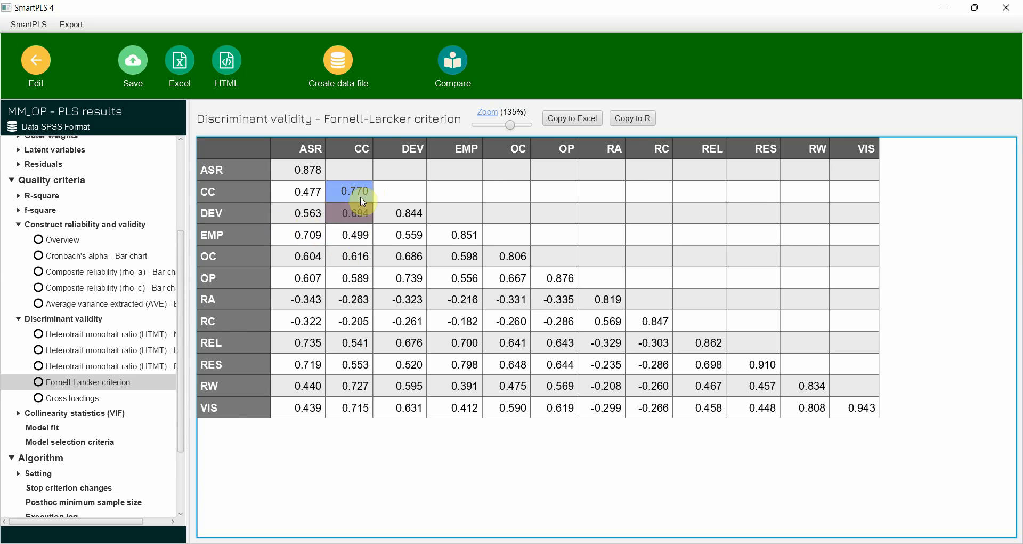
pyautogui.click(400, 214)
pyautogui.moveTo(363, 212); pyautogui.dragTo(353, 402)
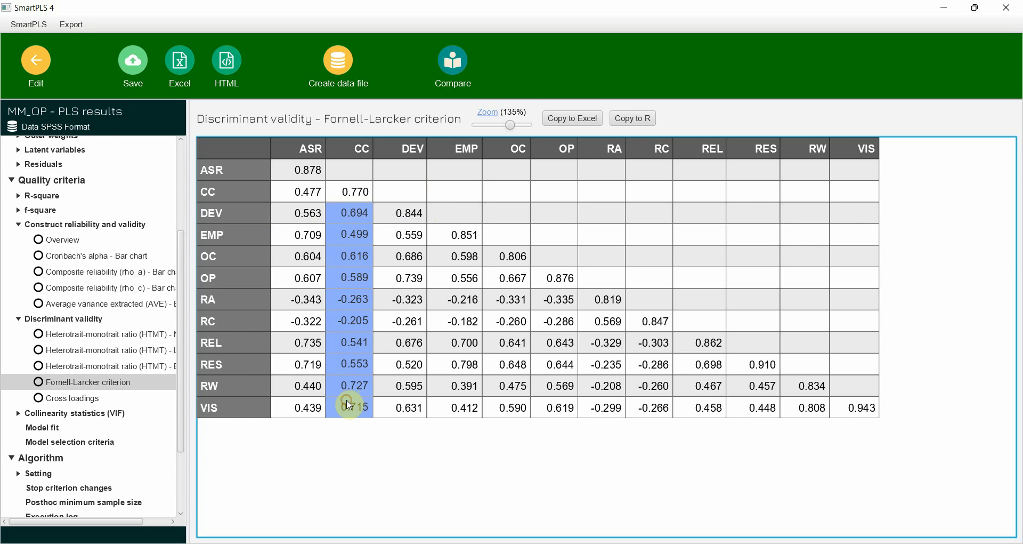
# - Compare the VIS diagonal value with the correlations in the VIS row from RW back to ASR
pyautogui.click(857, 410)
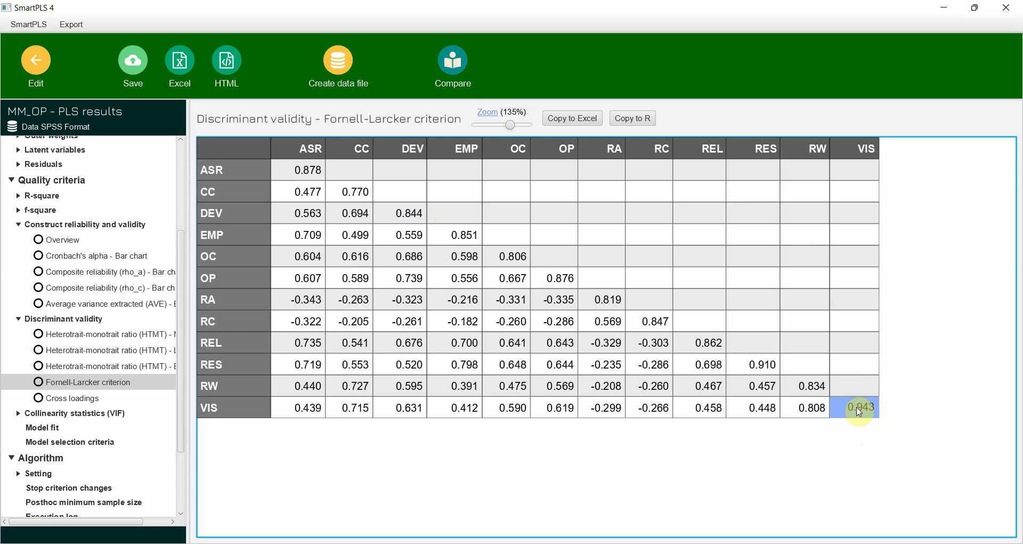
pyautogui.click(819, 414)
pyautogui.moveTo(818, 415); pyautogui.dragTo(278, 421)
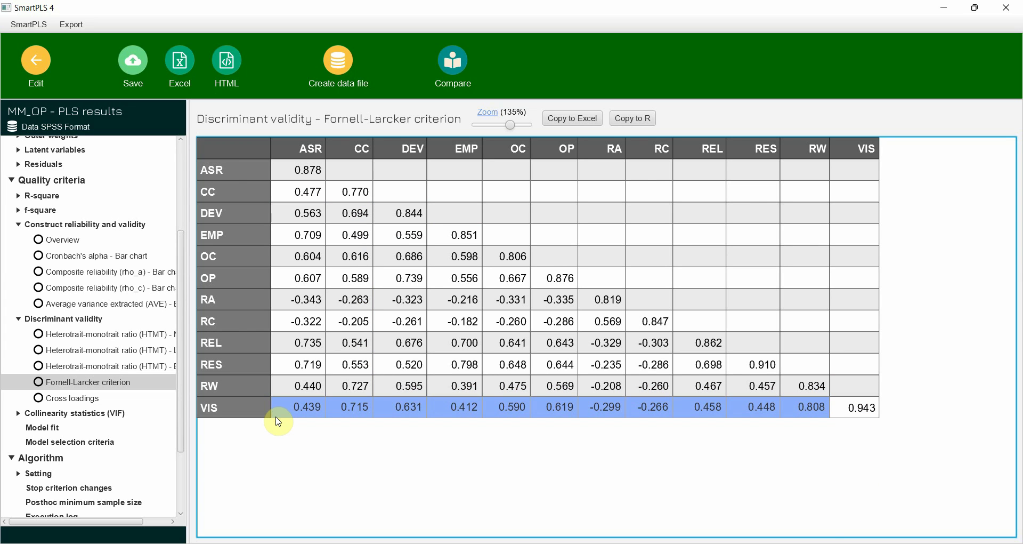
pyautogui.click(853, 407)
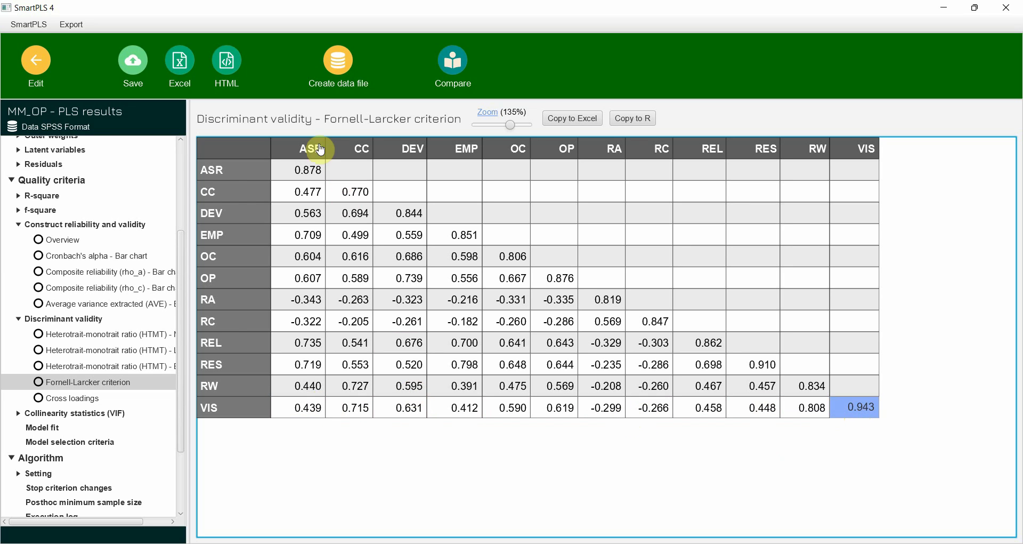
# - Recheck the ASR diagonal value against the ASR correlations from CC down to VIS
pyautogui.click(316, 166)
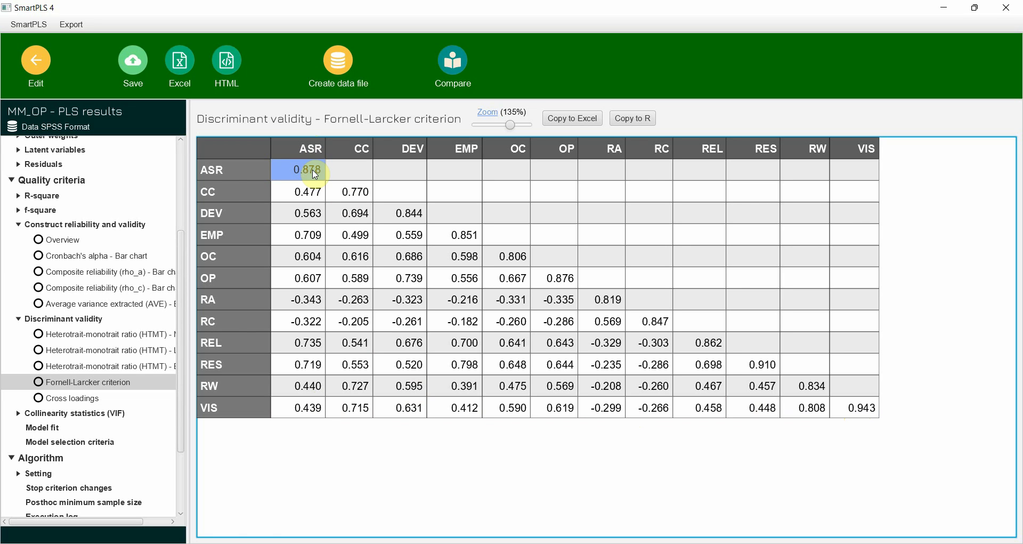
pyautogui.moveTo(301, 205); pyautogui.dragTo(292, 404)
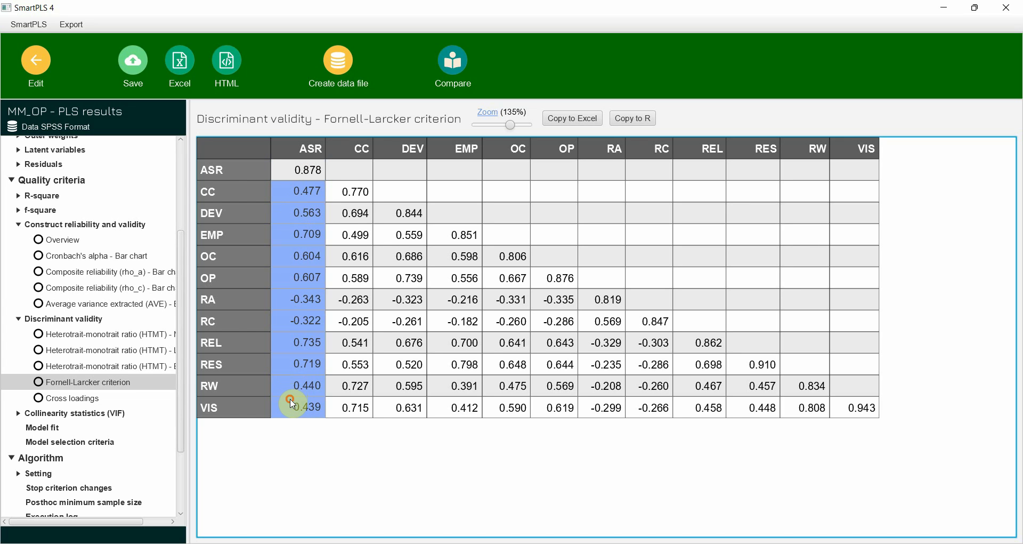
pyautogui.click(299, 179)
pyautogui.moveTo(299, 185); pyautogui.dragTo(301, 410)
# - Copy the Fornell-Larcker matrix for Excel and paste it at A1 of a new sheet in the Excel workbook
pyautogui.click(572, 119)
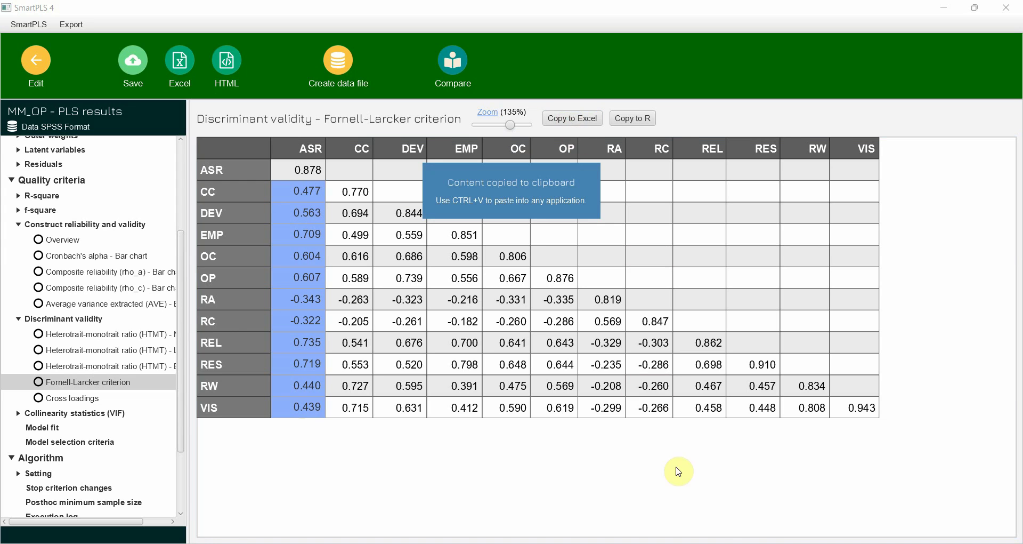
pyautogui.hotkey('alt', 'Tab')
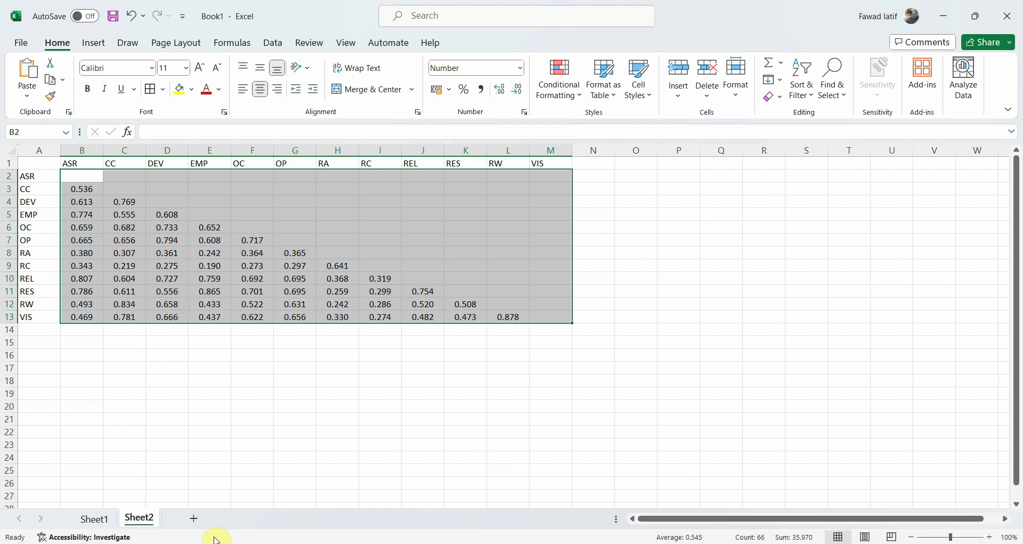
pyautogui.click(194, 518)
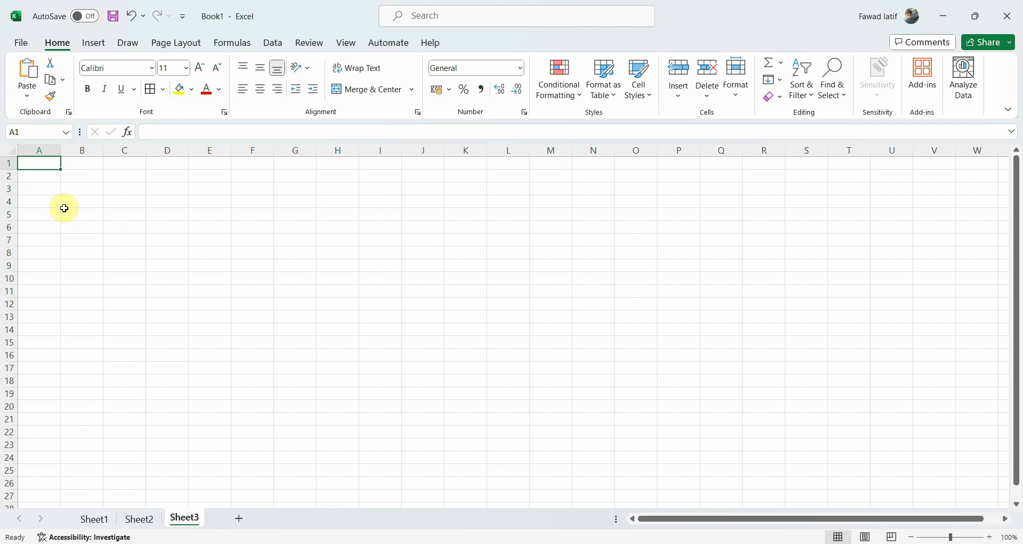
pyautogui.hotkey('ctrl', 'v')
# - Make the Fornell-Larcker diagonal values from B2 (ASR) through H8 (RA) bold and italic
pyautogui.click(90, 180)
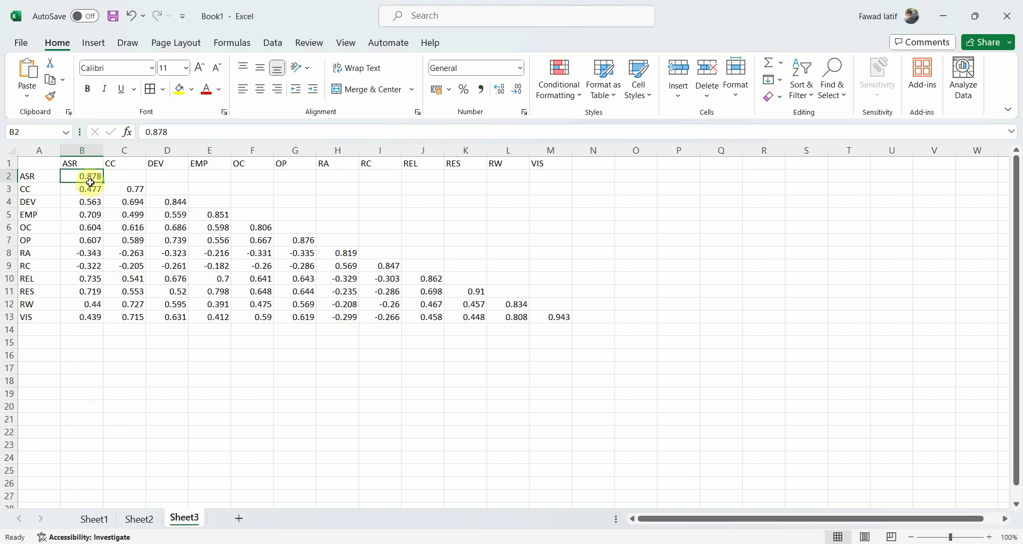
pyautogui.hotkey('ctrl', 'b')
pyautogui.hotkey('ctrl', 'i')
pyautogui.click(107, 193)
pyautogui.hotkey('ctrl', 'b')
pyautogui.hotkey('ctrl', 'i')
pyautogui.press('Down')
pyautogui.press('Right')
pyautogui.hotkey('ctrl', 'b')
pyautogui.hotkey('ctrl', 'i')
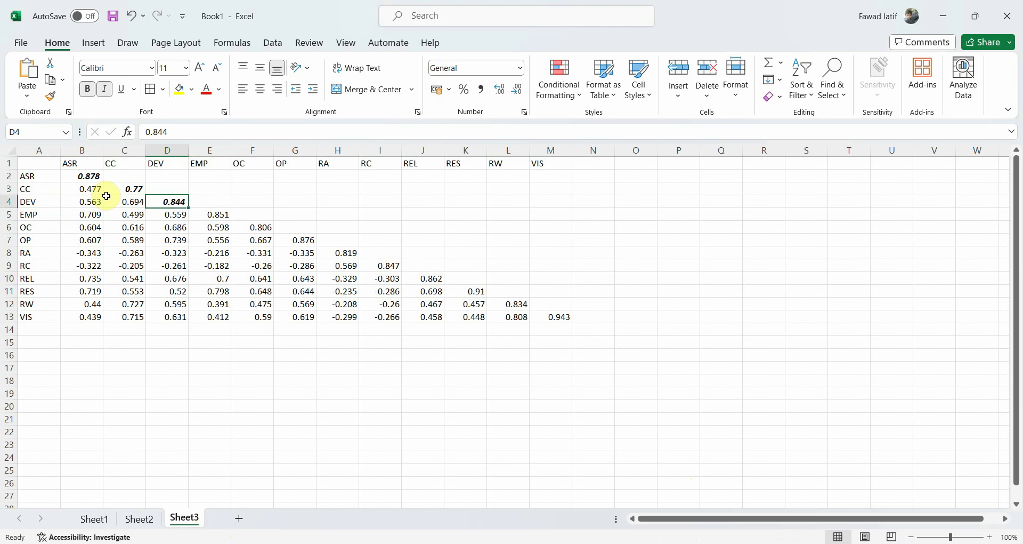
pyautogui.press('Down')
pyautogui.press('Right')
pyautogui.hotkey('ctrl', 'b')
pyautogui.hotkey('ctrl', 'i')
pyautogui.press('Down')
pyautogui.press('Right')
pyautogui.hotkey('ctrl', 'b')
pyautogui.hotkey('ctrl', 'i')
pyautogui.press('Down')
pyautogui.press('Right')
pyautogui.hotkey('ctrl', 'b')
pyautogui.hotkey('ctrl', 'i')
pyautogui.press('Down')
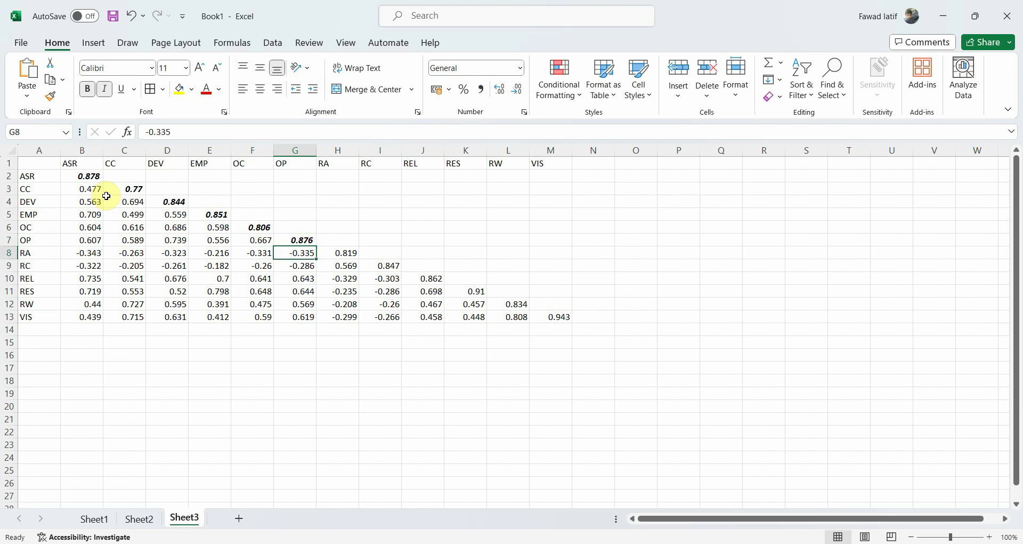
pyautogui.press('Right')
pyautogui.hotkey('ctrl', 'b')
pyautogui.hotkey('ctrl', 'i')
pyautogui.press('Down')
pyautogui.press('pagedown')
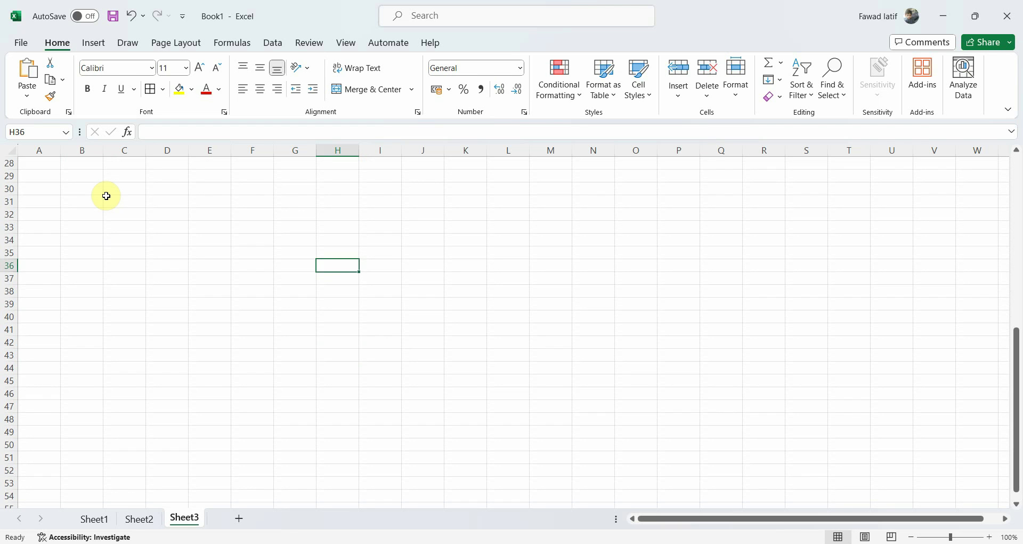
pyautogui.hotkey('ctrl', 'Home')
pyautogui.press('Down')
pyautogui.press('Right')
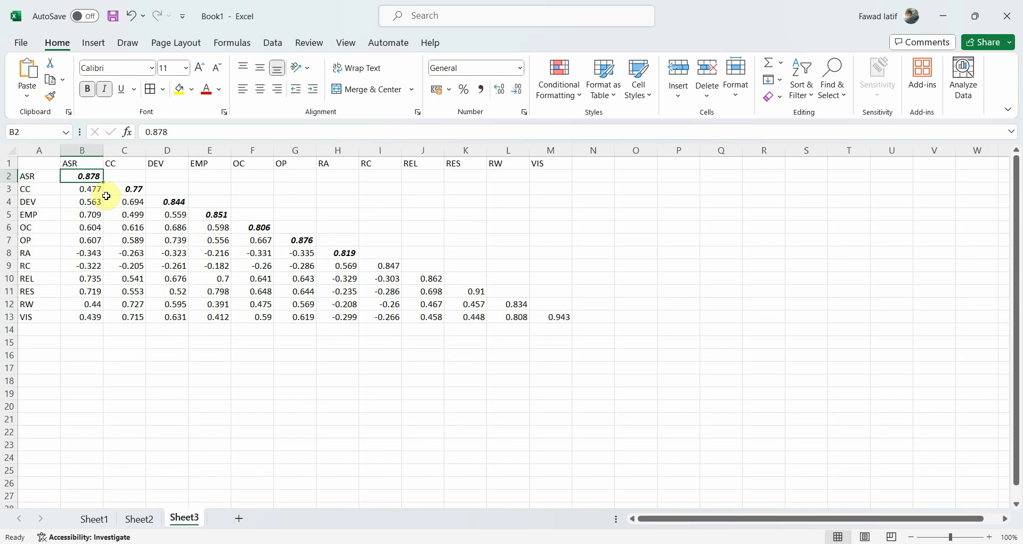
# - Make the remaining diagonal values from I9 (RC) through M13 (VIS) bold and italic
pyautogui.click(390, 266)
pyautogui.hotkey('ctrl', 'b')
pyautogui.hotkey('ctrl', 'i')
pyautogui.press('Down')
pyautogui.press('Right')
pyautogui.hotkey('ctrl', 'b')
pyautogui.hotkey('ctrl', 'i')
pyautogui.press('Down')
pyautogui.press('Right')
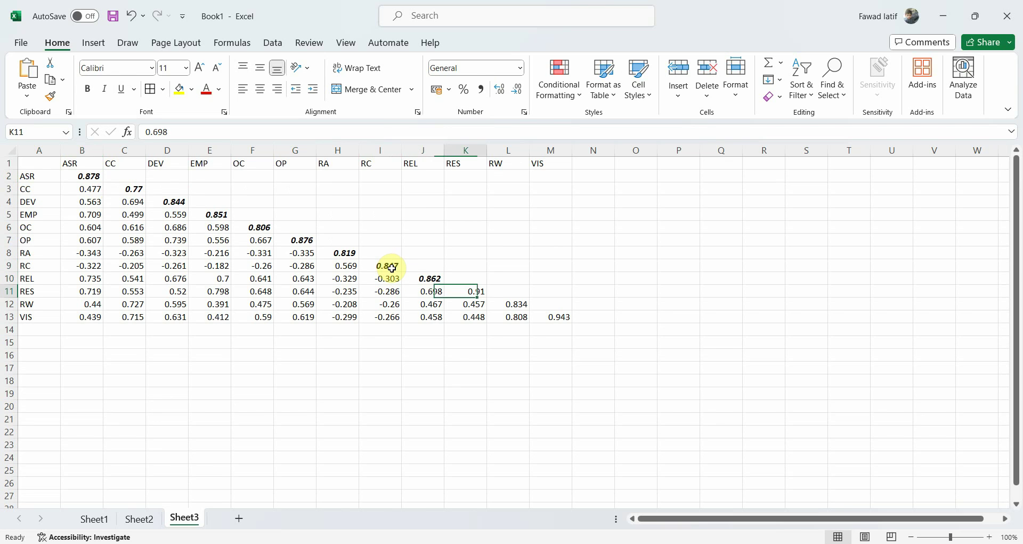
pyautogui.hotkey('ctrl', 'b')
pyautogui.hotkey('ctrl', 'i')
pyautogui.press('Down')
pyautogui.press('Right')
pyautogui.hotkey('ctrl', 'b')
pyautogui.hotkey('ctrl', 'i')
pyautogui.press('Down')
pyautogui.press('Right')
pyautogui.hotkey('ctrl', 'b')
pyautogui.hotkey('ctrl', 'i')
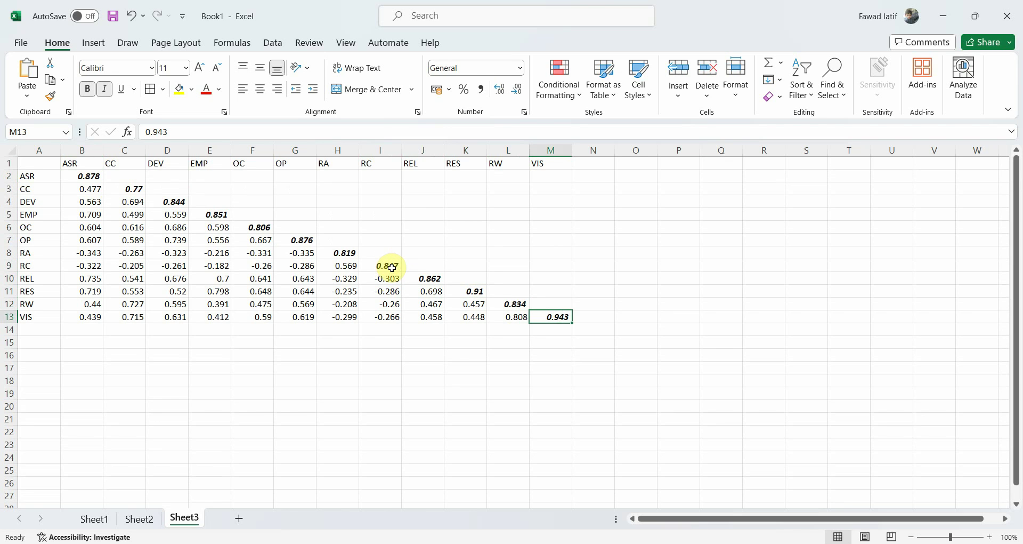
# - Format the Fornell-Larcker values in B2:M13 as numbers with 3 decimal places and centre them
pyautogui.moveTo(86, 175); pyautogui.dragTo(554, 320)
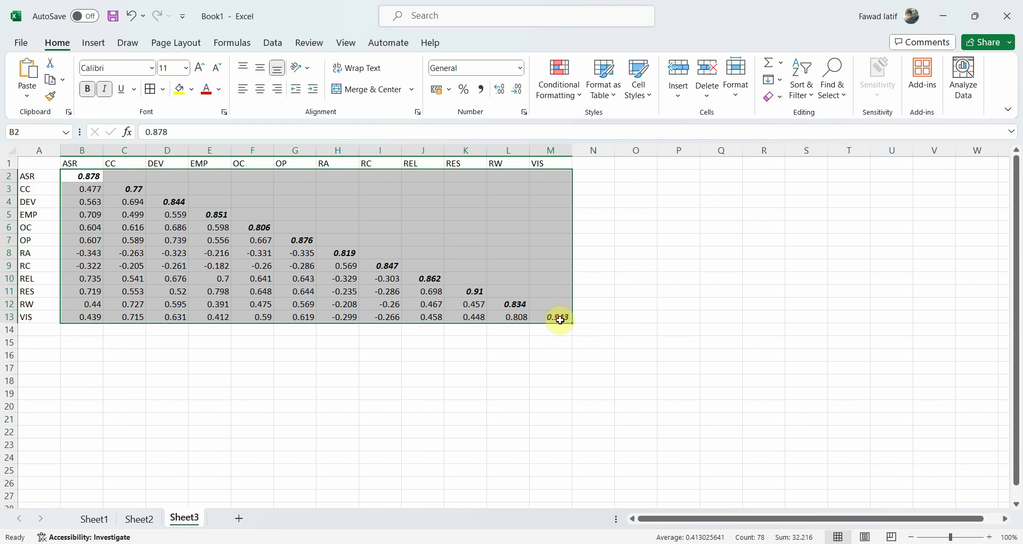
pyautogui.rightClick(396, 270)
pyautogui.click(444, 429)
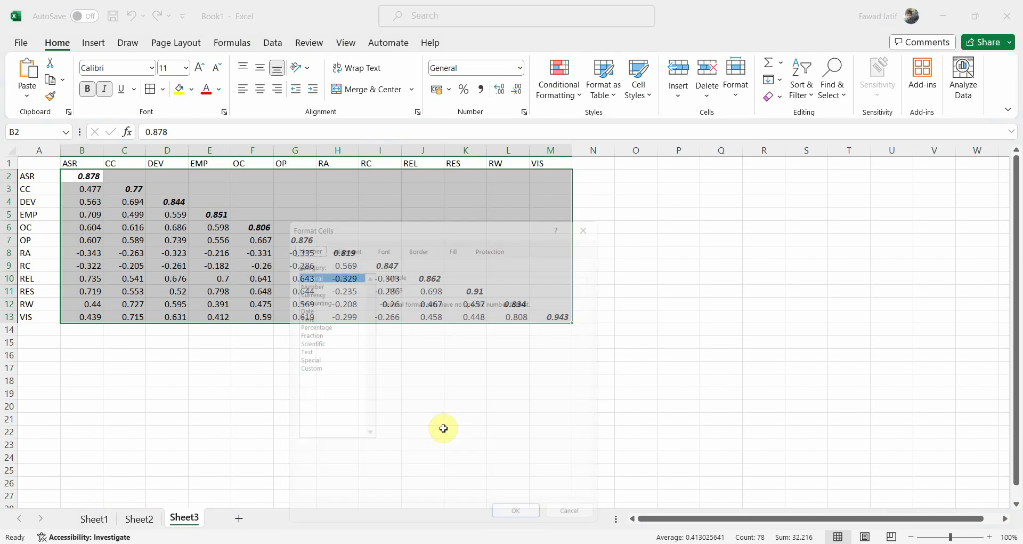
pyautogui.click(313, 277)
pyautogui.click(464, 295)
pyautogui.click(523, 526)
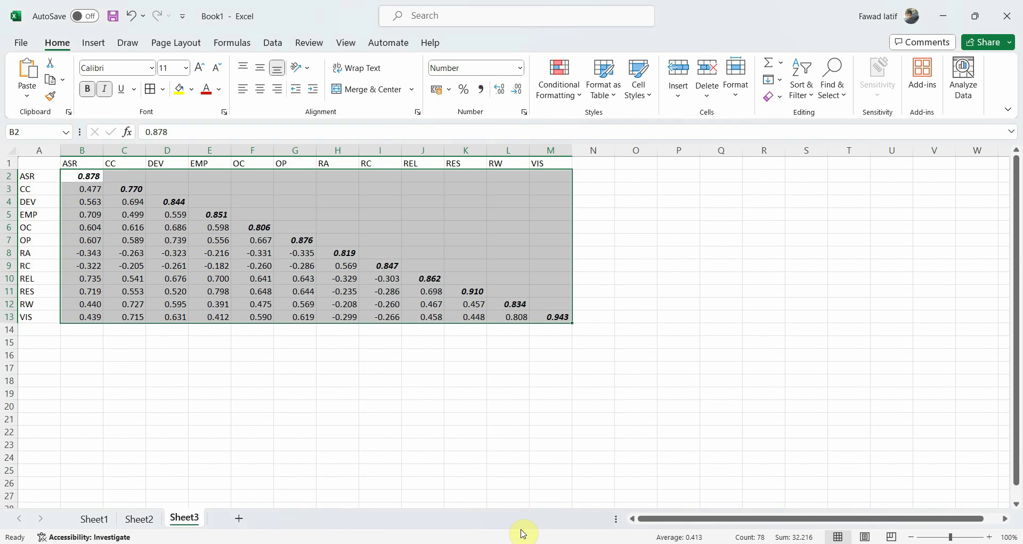
pyautogui.click(260, 91)
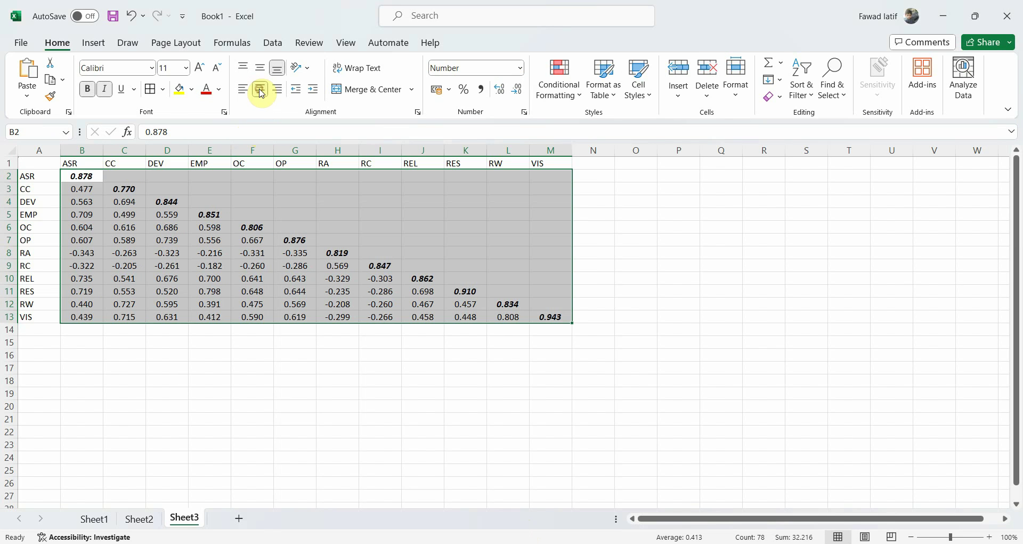
pyautogui.click(76, 176)
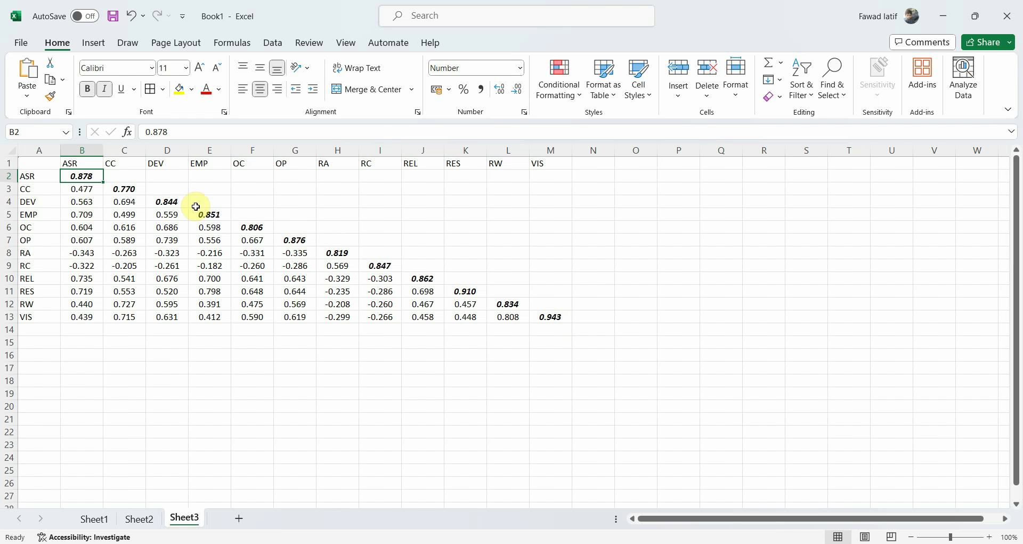
pyautogui.click(48, 162)
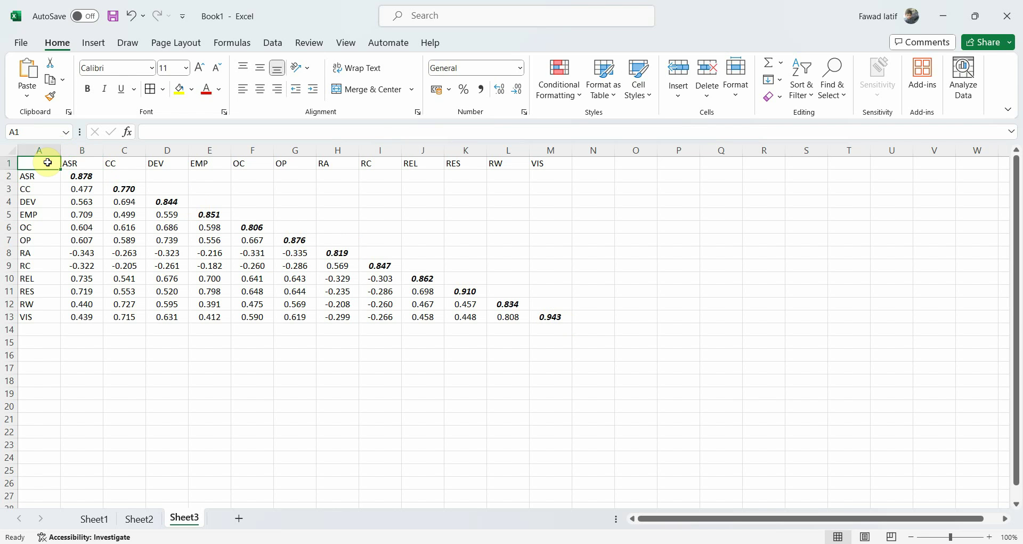
# - Apply all borders to the Fornell-Larcker table in A1:M13
pyautogui.hotkey('ctrl', 'a')
pyautogui.click(148, 90)
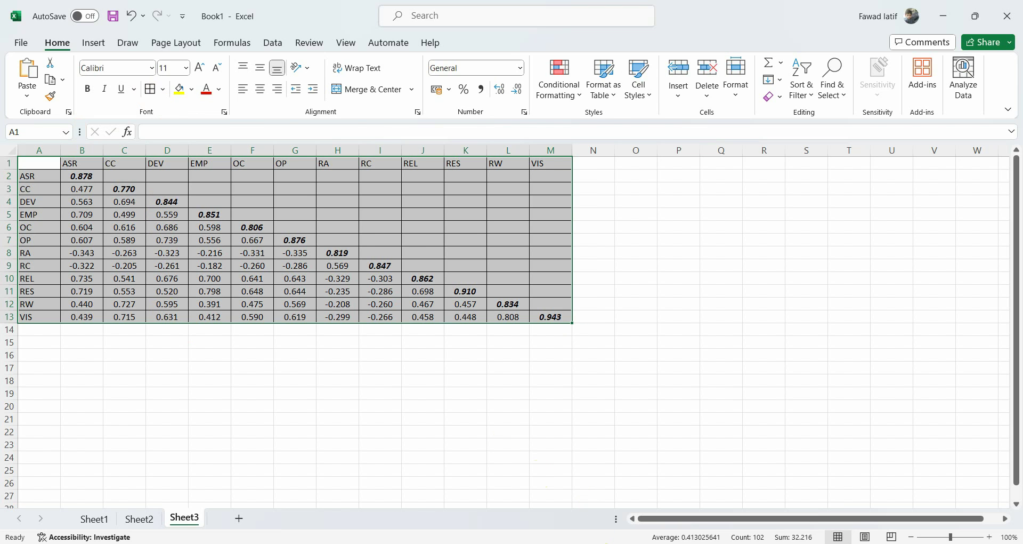
# - Copy the Cross loadings table from the SmartPLS results for Excel and paste it at A1 of a new sheet in the Excel workbook
pyautogui.click(560, 541)
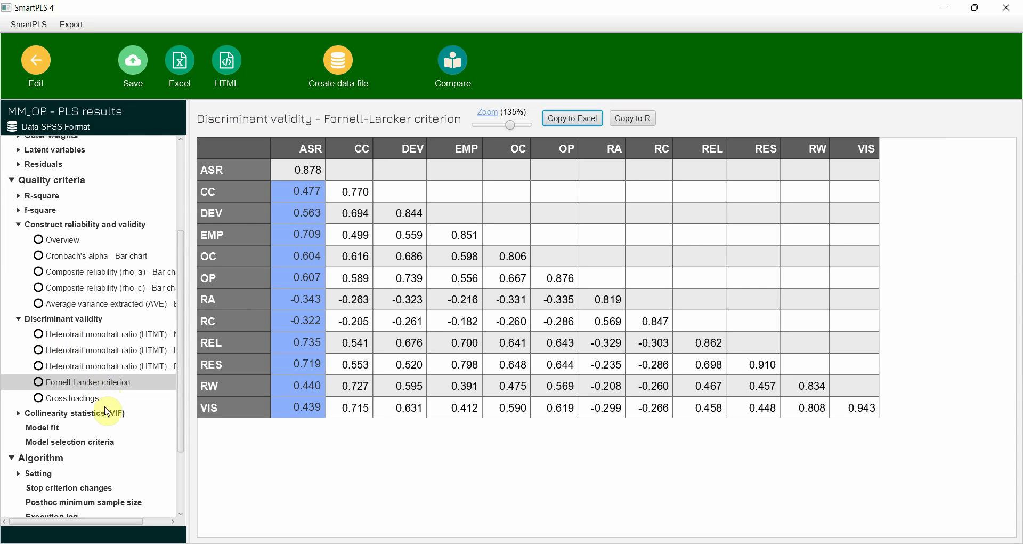
pyautogui.click(88, 403)
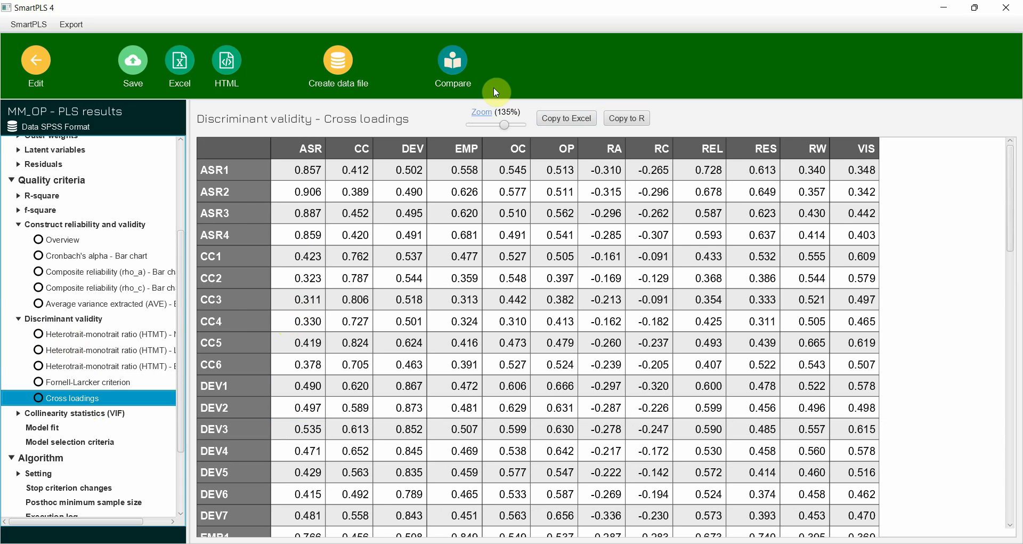
pyautogui.click(580, 117)
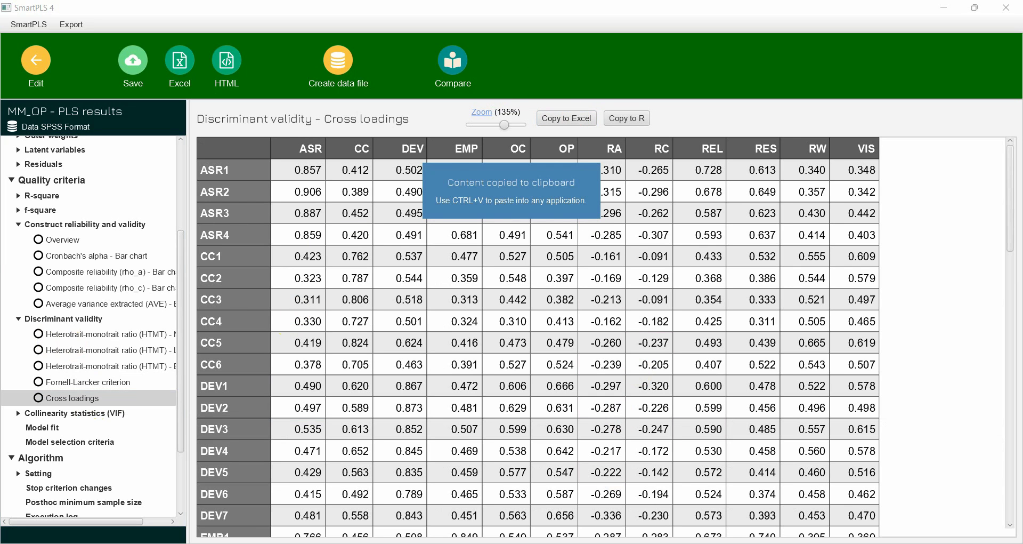
pyautogui.hotkey('alt', 'Tab')
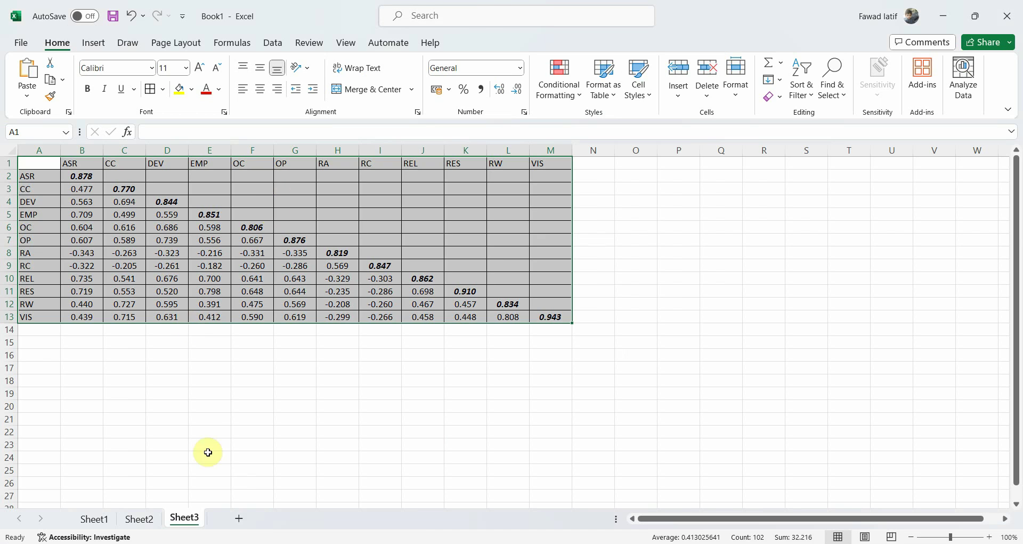
pyautogui.click(250, 526)
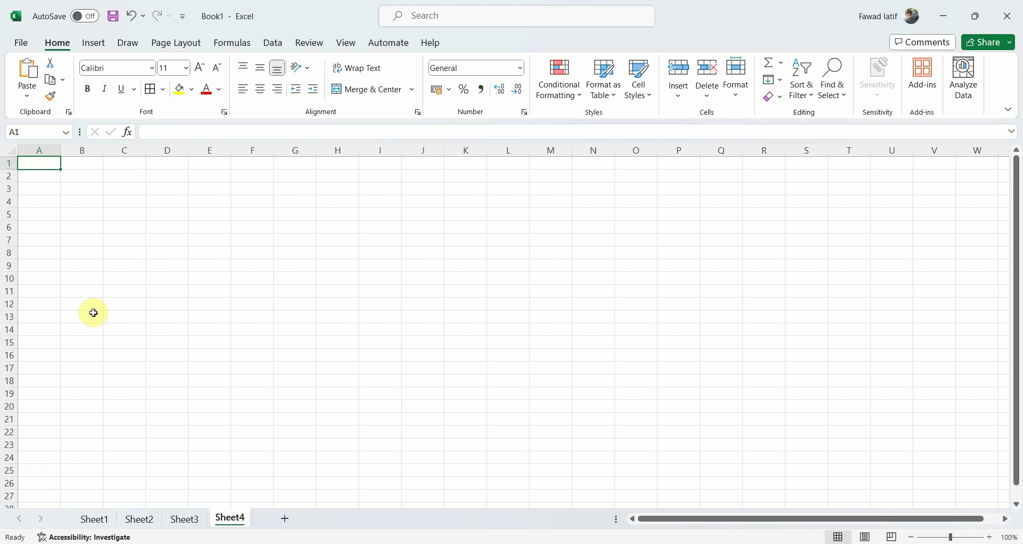
pyautogui.hotkey('ctrl', 'v')
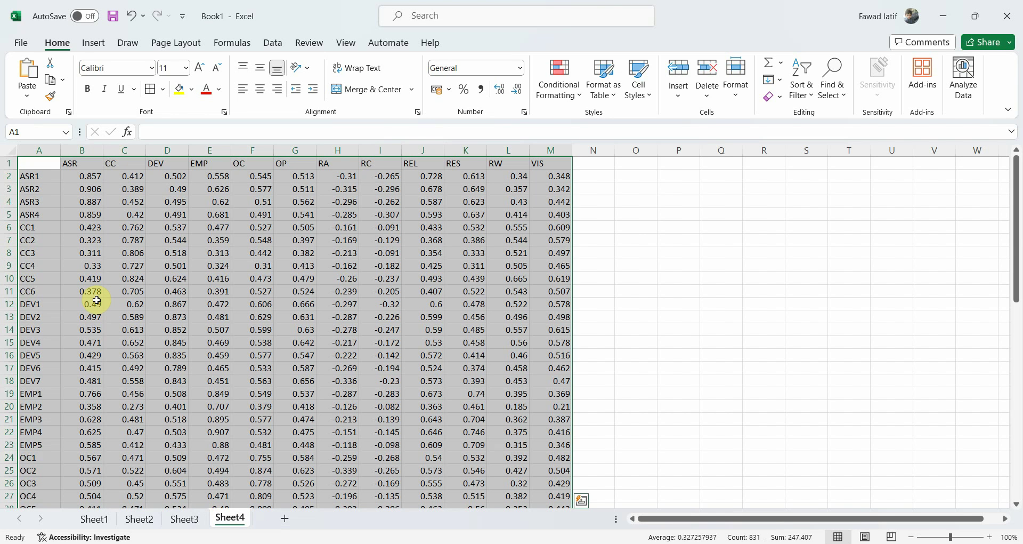
# - Examine the items ASR1 to ASR4 and their loadings on the ASR construct in the cross loadings table
pyautogui.click(87, 168)
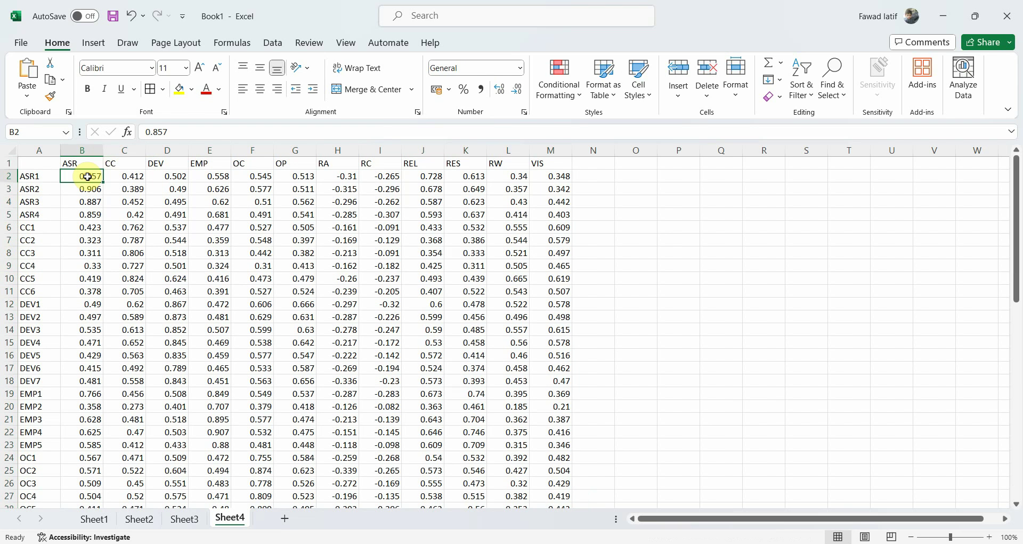
pyautogui.press('Left')
pyautogui.press('Down')
pyautogui.press('Down')
pyautogui.press('Down')
pyautogui.press('Down')
pyautogui.press('Down')
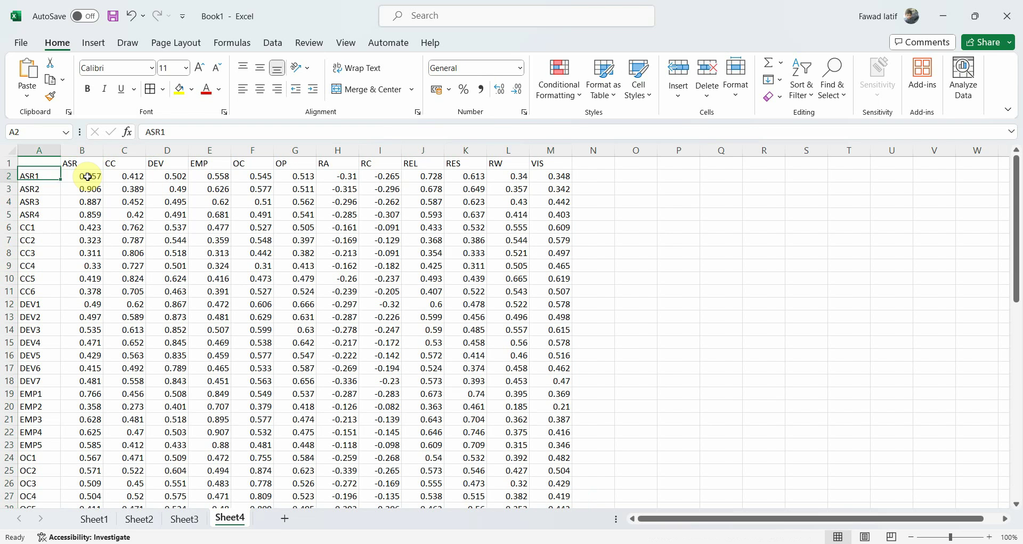
pyautogui.press('Up')
pyautogui.press('Up')
pyautogui.press('Up')
pyautogui.press('Up')
pyautogui.press('Right')
pyautogui.press('Left')
pyautogui.press('Right')
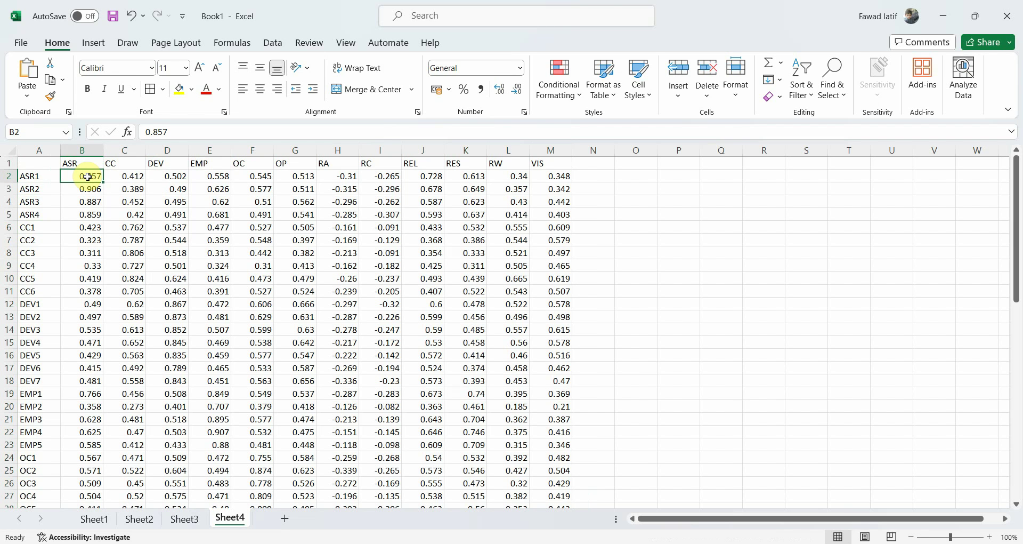
pyautogui.click(87, 190)
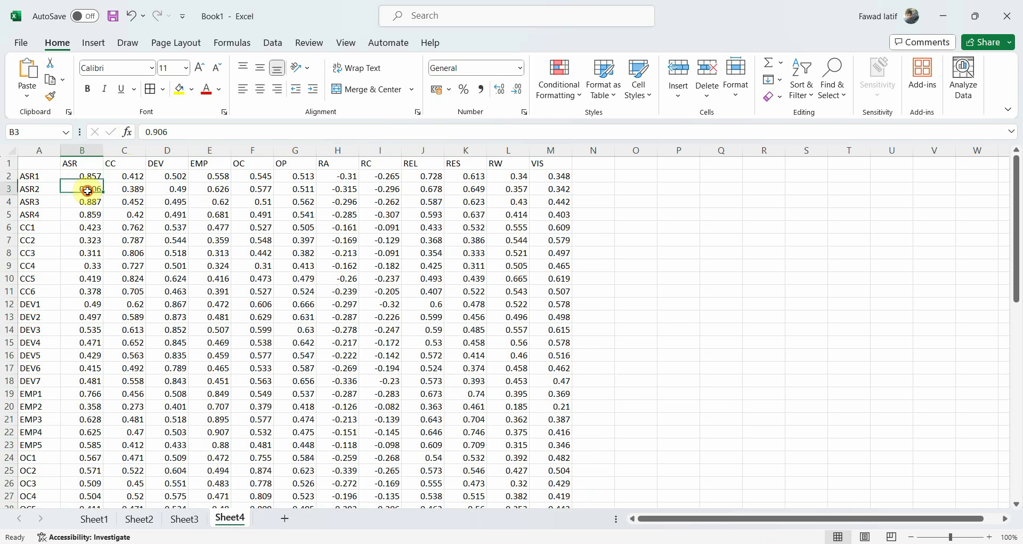
pyautogui.press('Up')
pyautogui.press('Up')
pyautogui.press('Down')
pyautogui.press('Down')
pyautogui.press('Down')
pyautogui.press('Down')
pyautogui.press('Up')
pyautogui.press('Up')
pyautogui.press('Up')
pyautogui.press('Up')
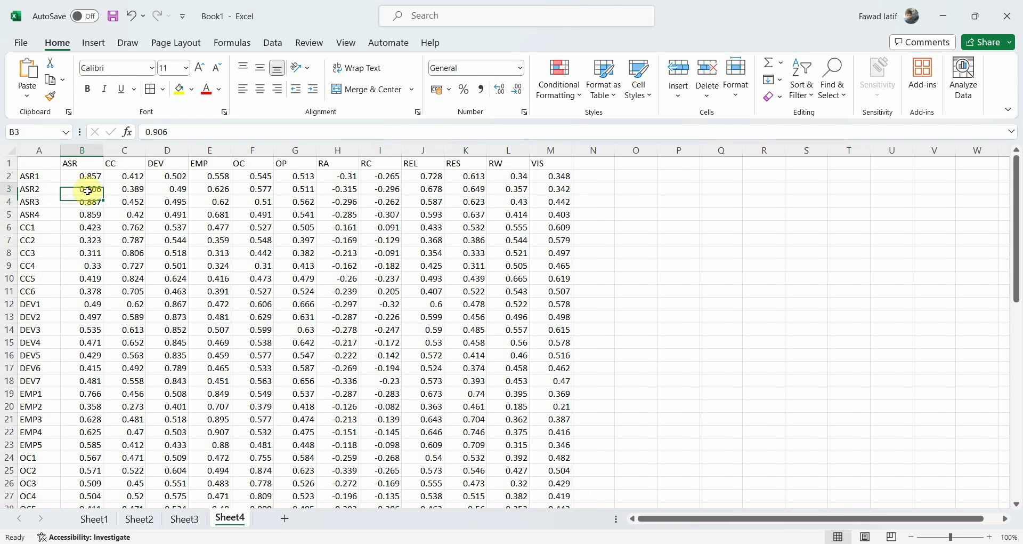
# - Fill the ASR loadings in B2:B5 yellow and compare ASR1's own loading with its cross loadings in C2:M2
pyautogui.press('Down')
pyautogui.hotkey('shift', 'Down')
pyautogui.hotkey('shift', 'Down')
pyautogui.hotkey('shift', 'Down')
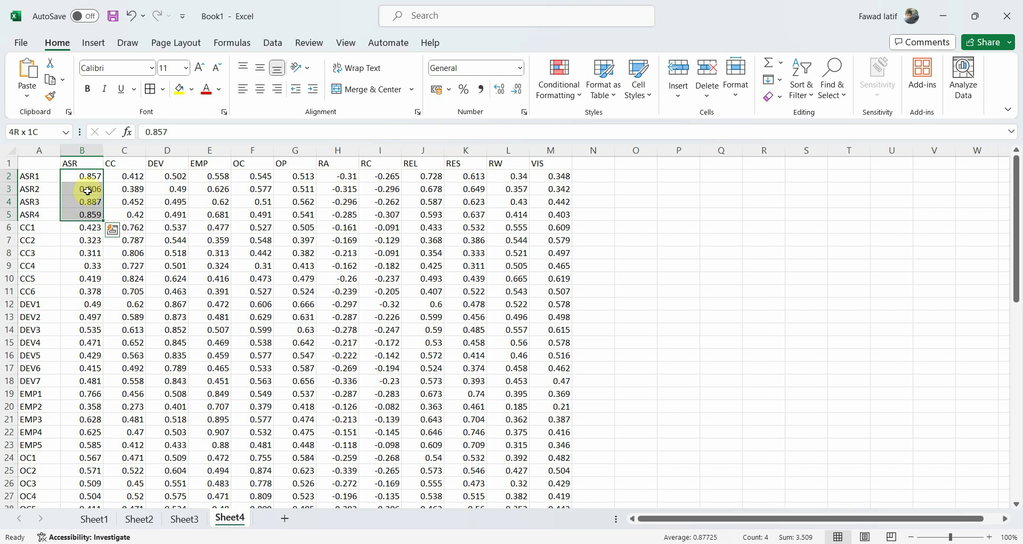
pyautogui.click(180, 89)
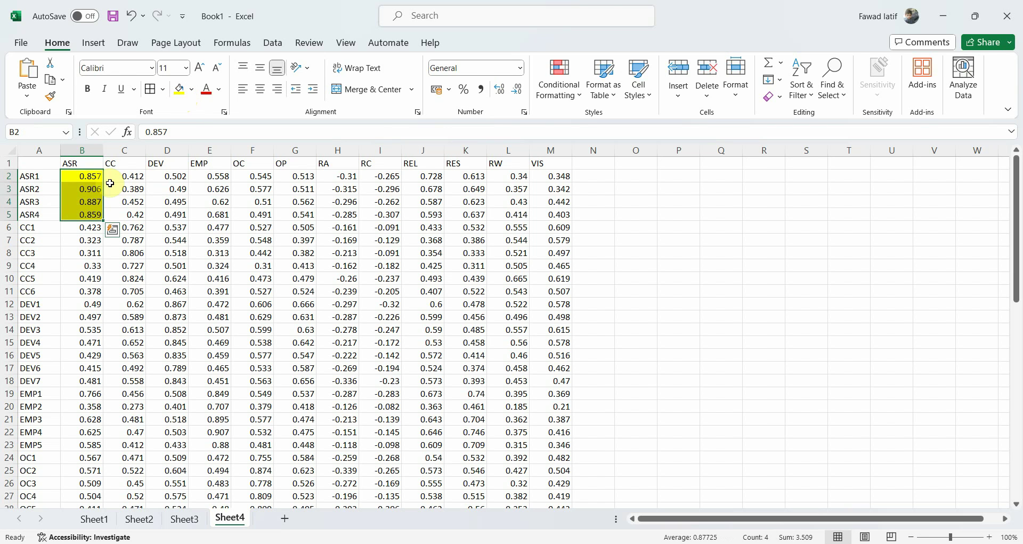
pyautogui.click(85, 177)
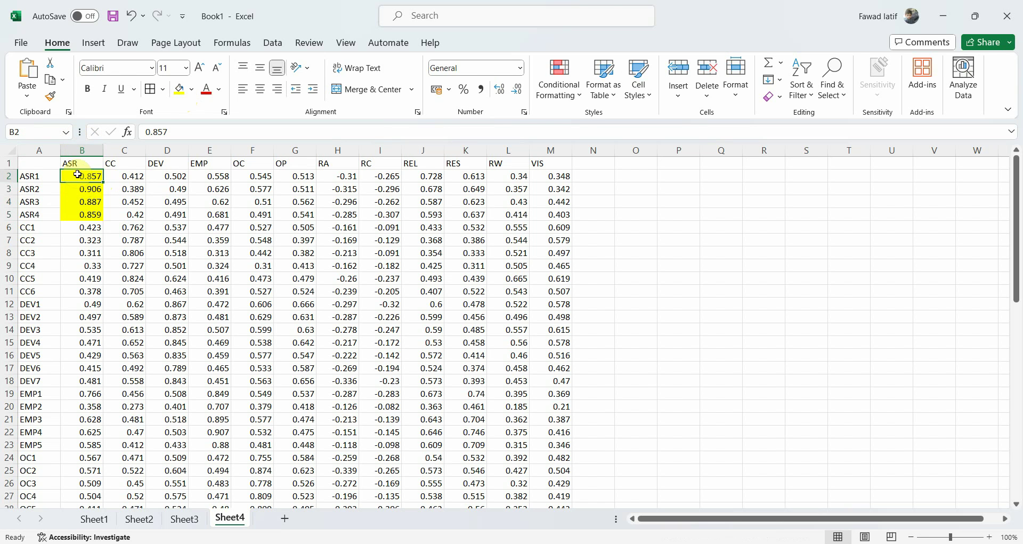
pyautogui.moveTo(120, 176); pyautogui.dragTo(553, 177)
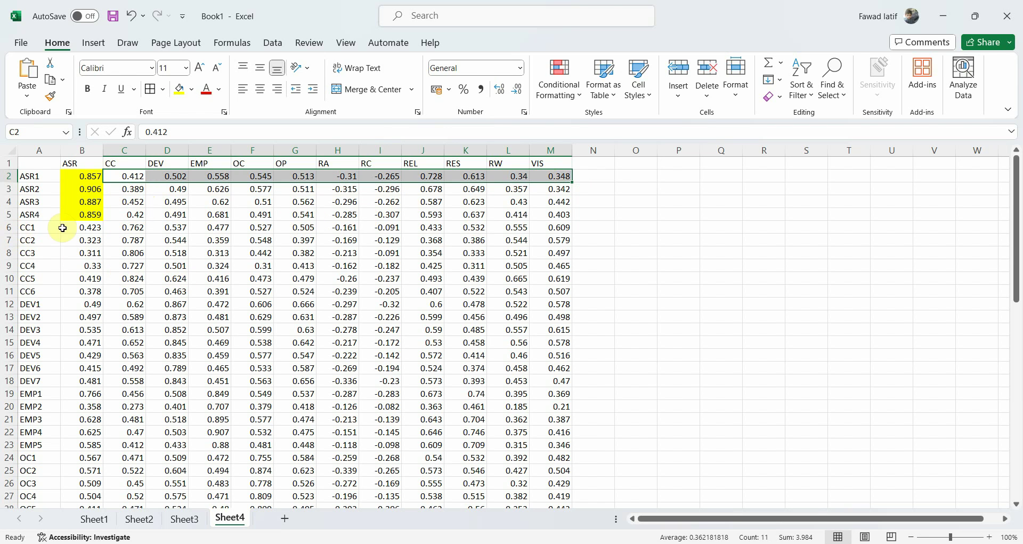
# - Fill the loadings of CC1 to CC6 on the CC construct (C6:C11) yellow
pyautogui.click(120, 227)
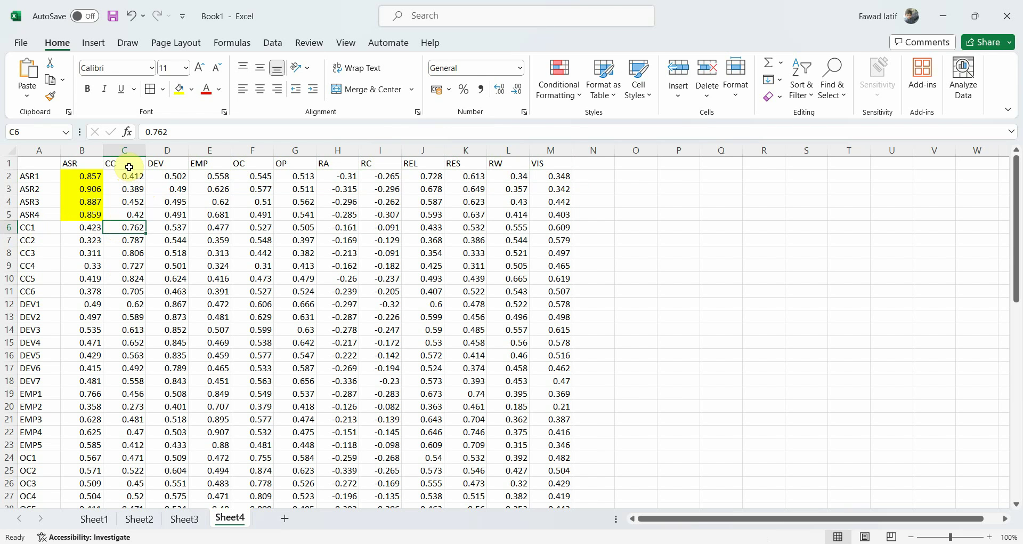
pyautogui.click(179, 89)
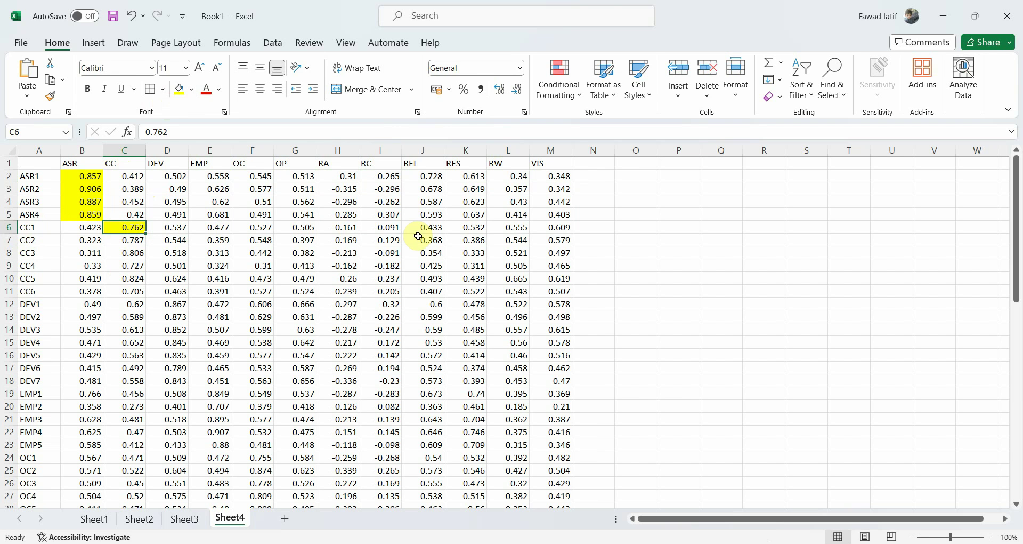
pyautogui.click(131, 241)
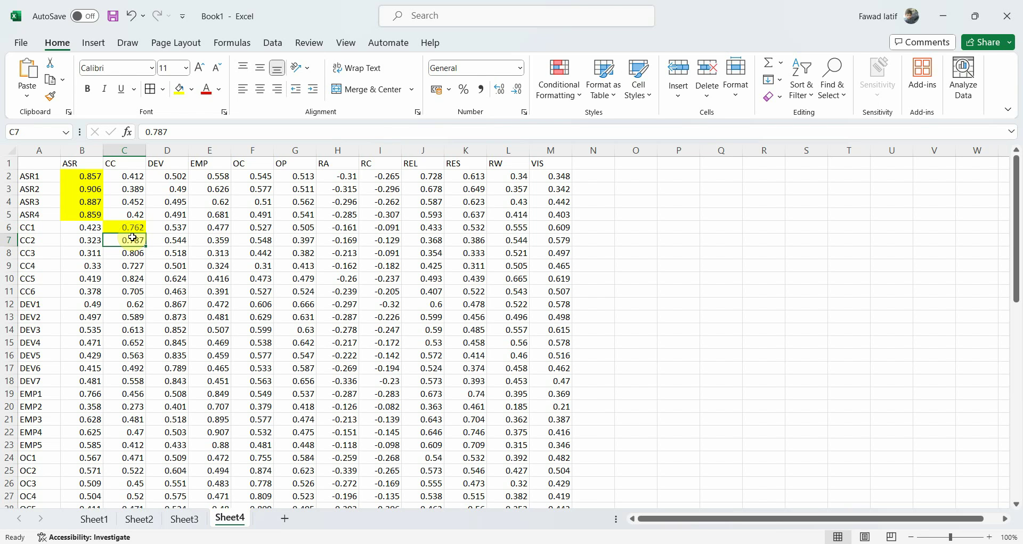
pyautogui.hotkey('shift', 'Down')
pyautogui.hotkey('shift', 'Down')
pyautogui.hotkey('shift', 'Down')
pyautogui.hotkey('shift', 'Down')
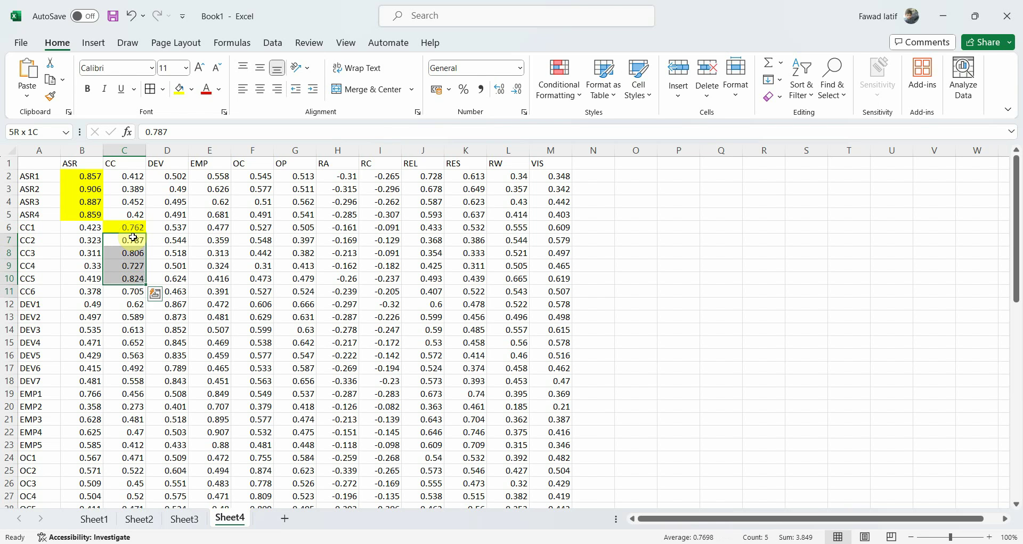
pyautogui.click(179, 89)
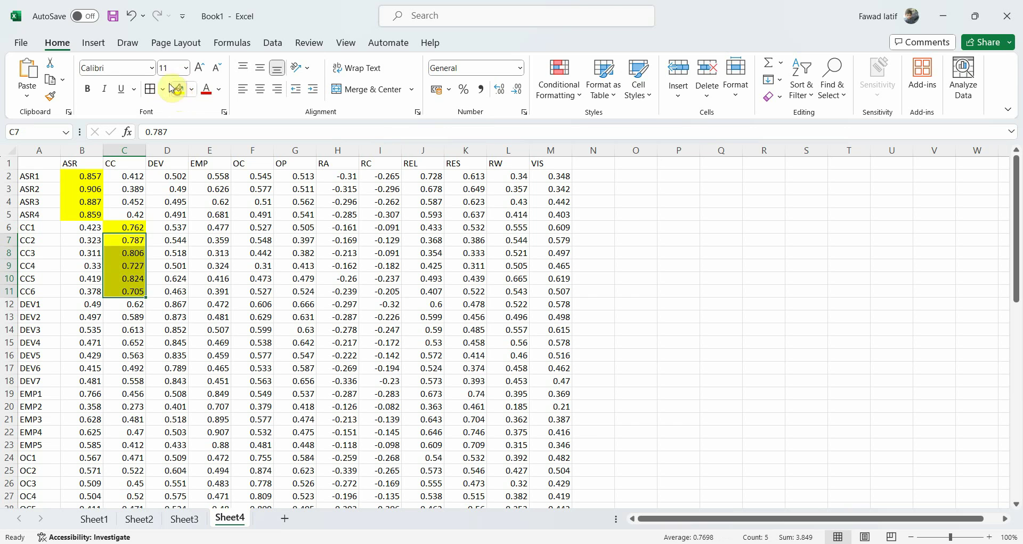
# - Fill the loadings of DEV1 to DEV7 on the DEV construct (D12:D18) yellow
pyautogui.click(176, 304)
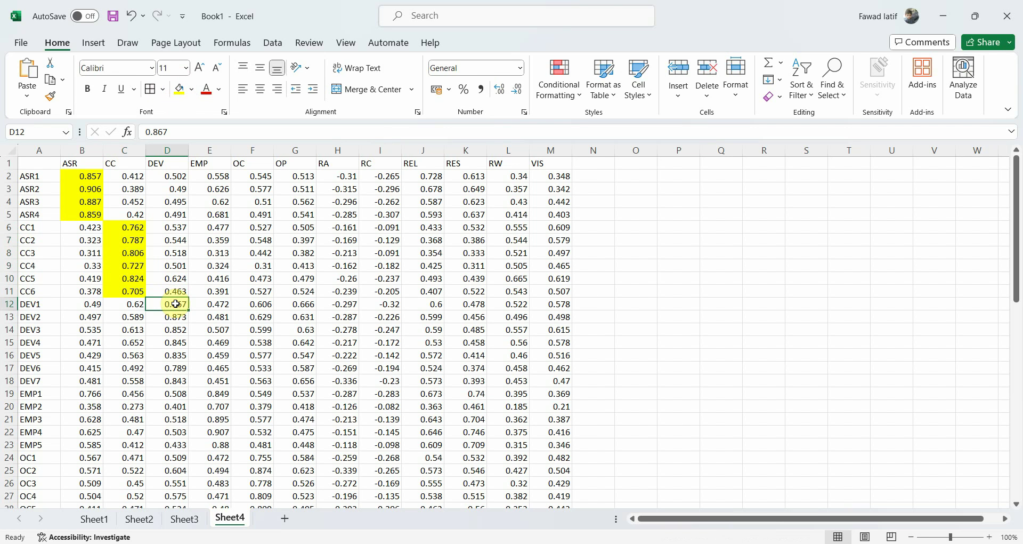
pyautogui.hotkey('shift', 'Down')
pyautogui.hotkey('shift', 'Down')
pyautogui.hotkey('shift', 'Down')
pyautogui.hotkey('shift', 'Down')
pyautogui.hotkey('shift', 'Down')
pyautogui.hotkey('shift', 'Down')
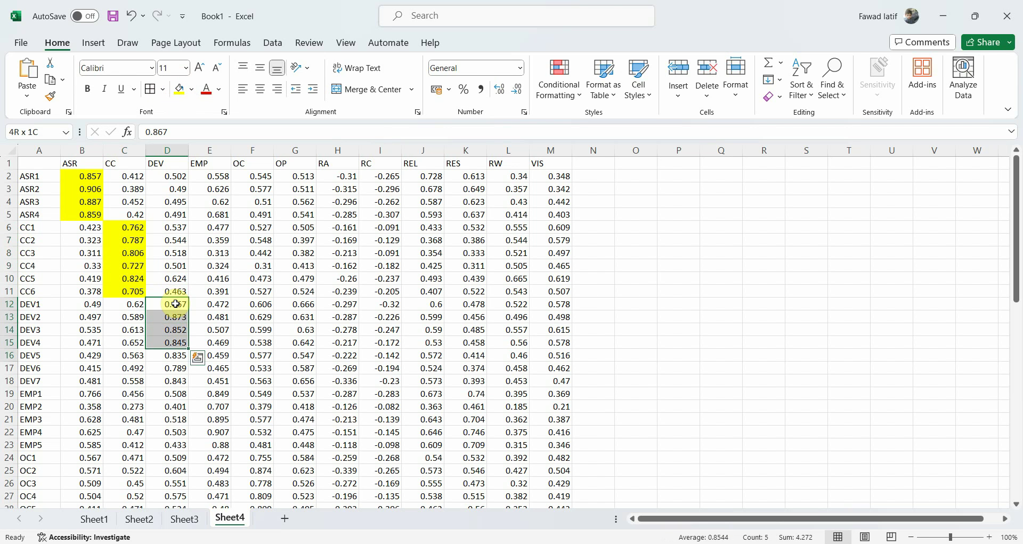
pyautogui.click(179, 89)
# - Fill the loadings of EMP1 to EMP5 on the EMP construct (E19:E23) yellow
pyautogui.click(222, 395)
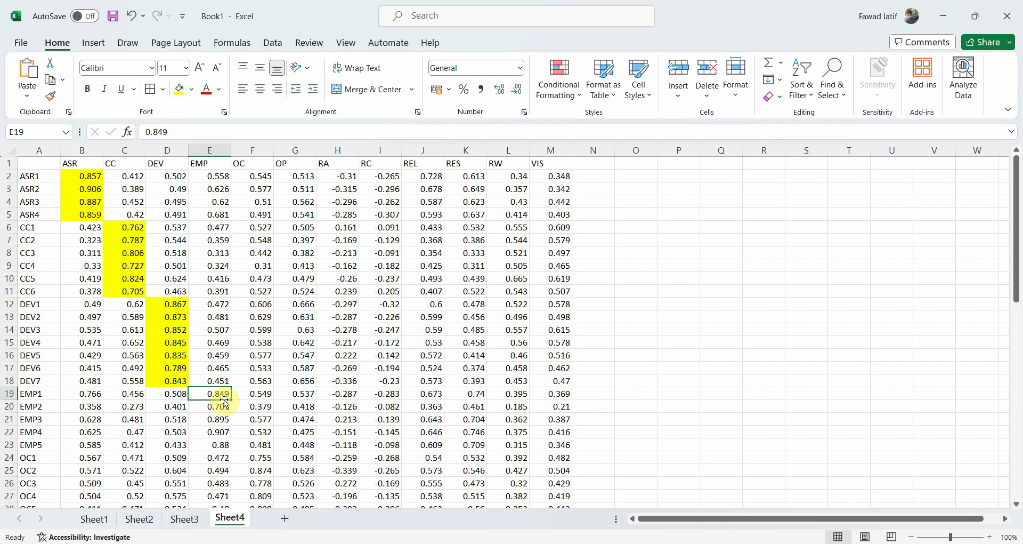
pyautogui.hotkey('shift', 'Down')
pyautogui.hotkey('shift', 'Down')
pyautogui.hotkey('shift', 'Down')
pyautogui.hotkey('shift', 'Down')
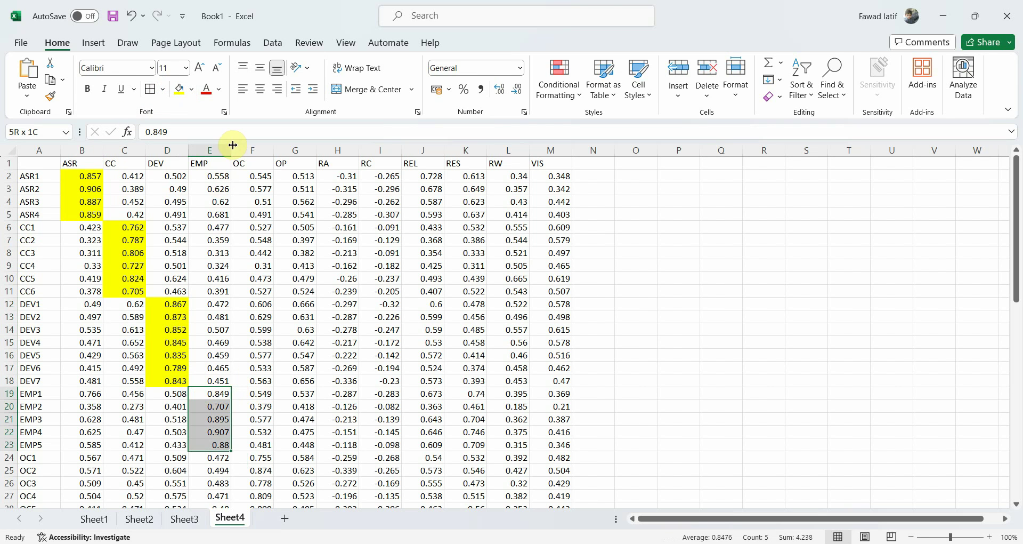
pyautogui.click(179, 90)
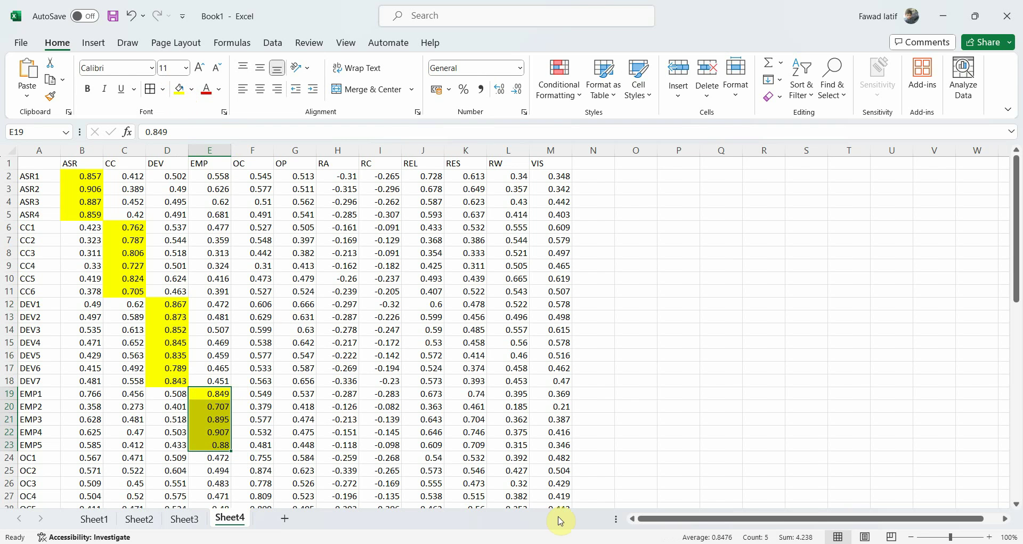
# - Return to the Fornell-Larcker table on Sheet3 and select the OC diagonal value in F6
pyautogui.moveTo(746, 543)
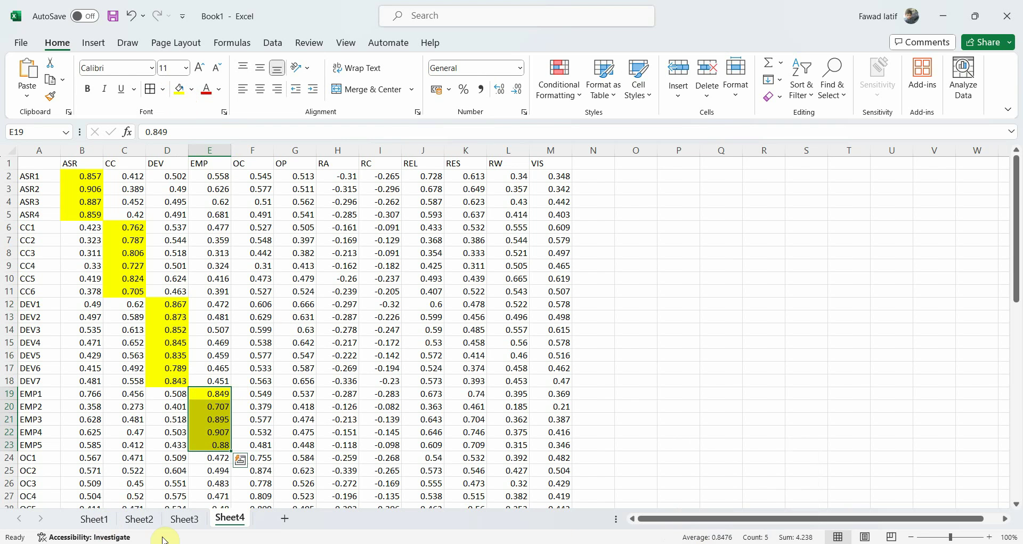
pyautogui.click(184, 518)
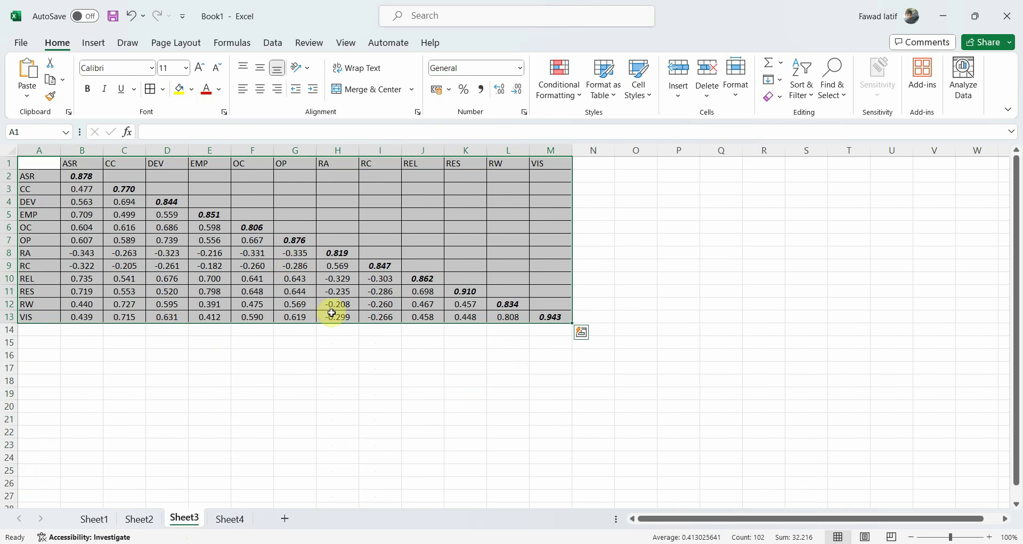
pyautogui.click(249, 227)
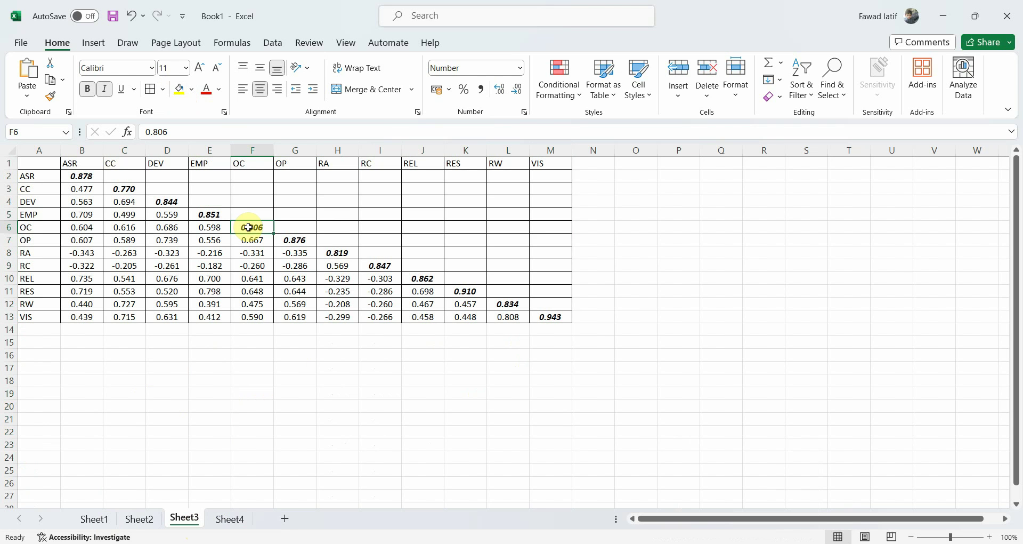
# - Compare the diagonal values with the correlations beneath them in the OC and ASR columns of Sheet3
pyautogui.click(252, 241)
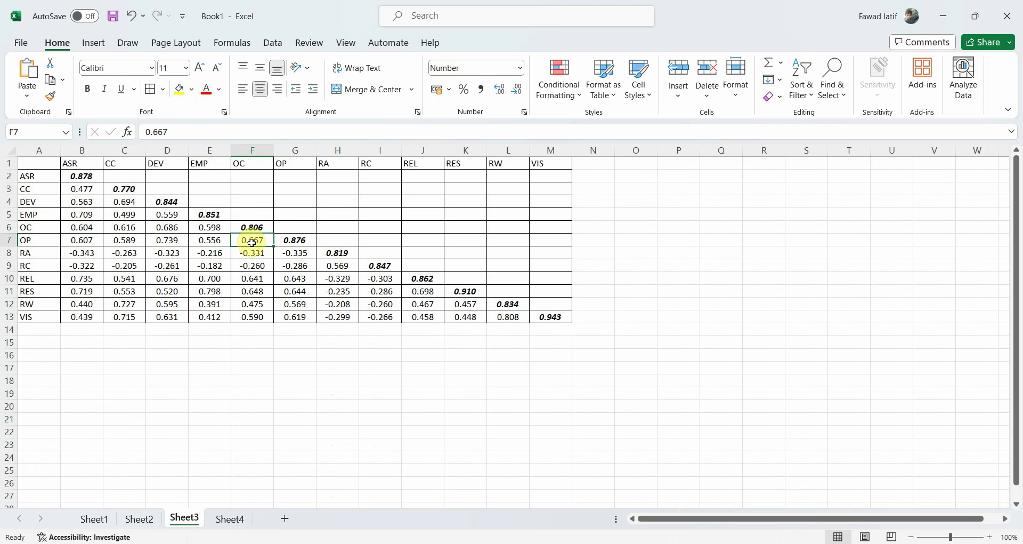
pyautogui.click(88, 176)
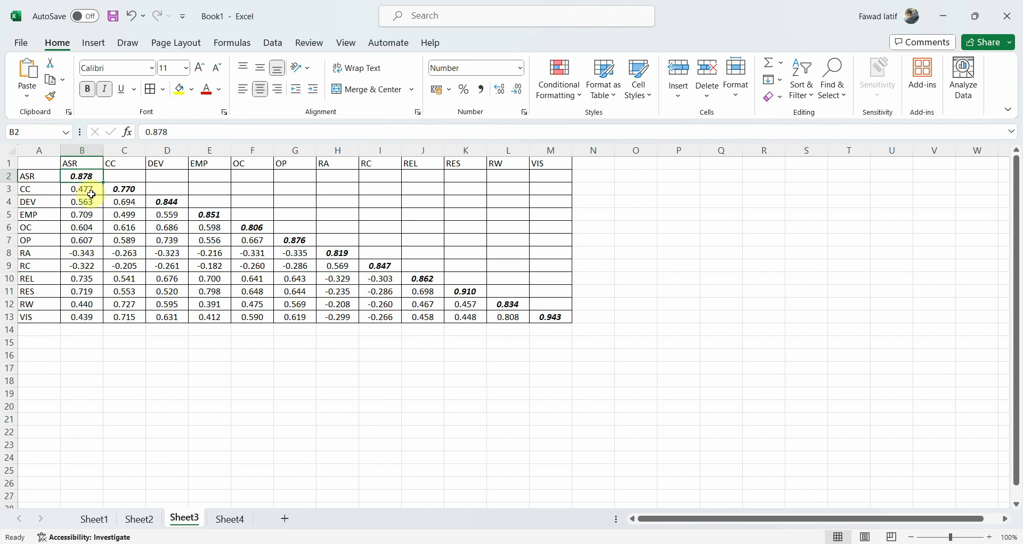
pyautogui.click(91, 196)
pyautogui.click(84, 175)
pyautogui.click(88, 191)
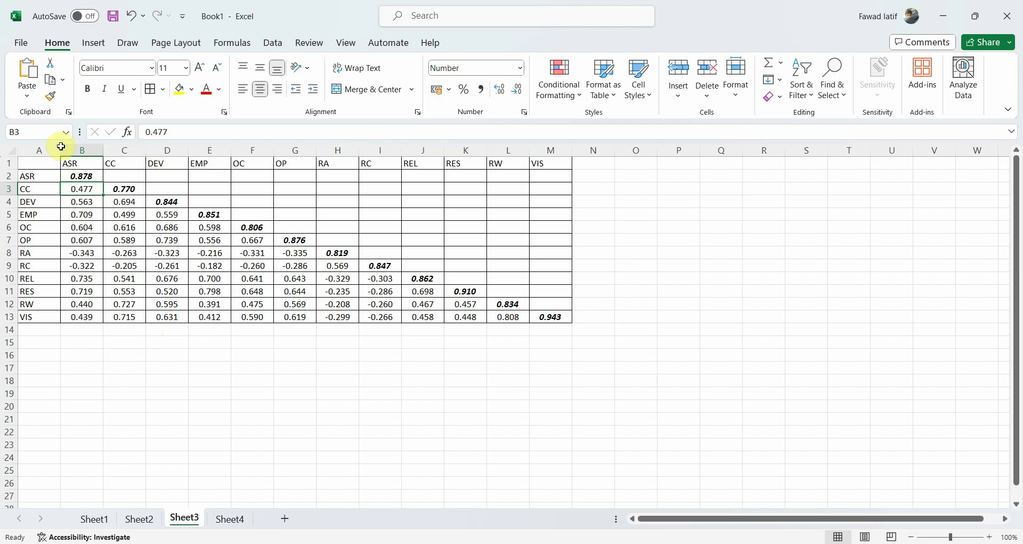
# - Examine the ASR1 to ASR4 loadings under ASR and CC in the cross-loadings table on Sheet4
pyautogui.click(229, 518)
pyautogui.moveTo(87, 175); pyautogui.dragTo(128, 207)
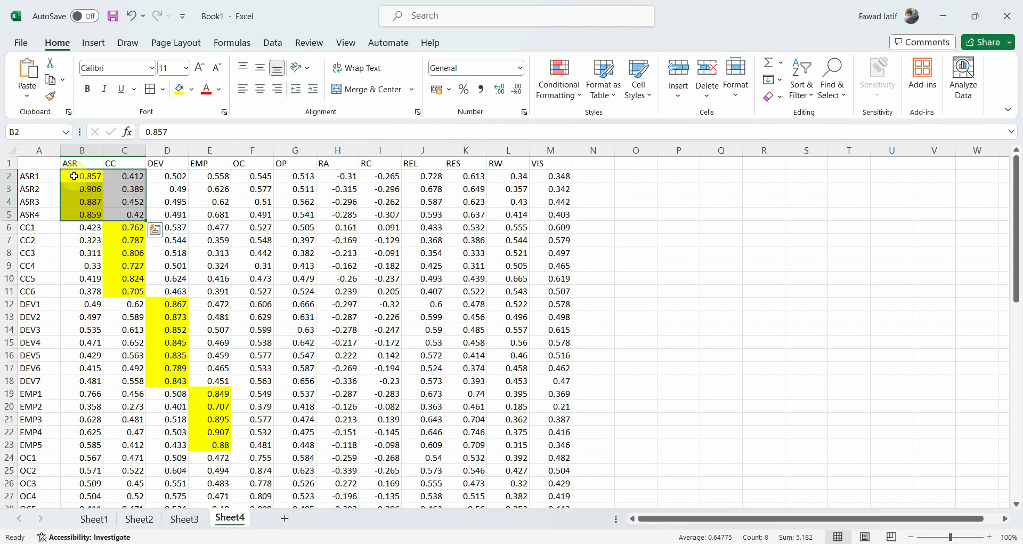
pyautogui.click(136, 176)
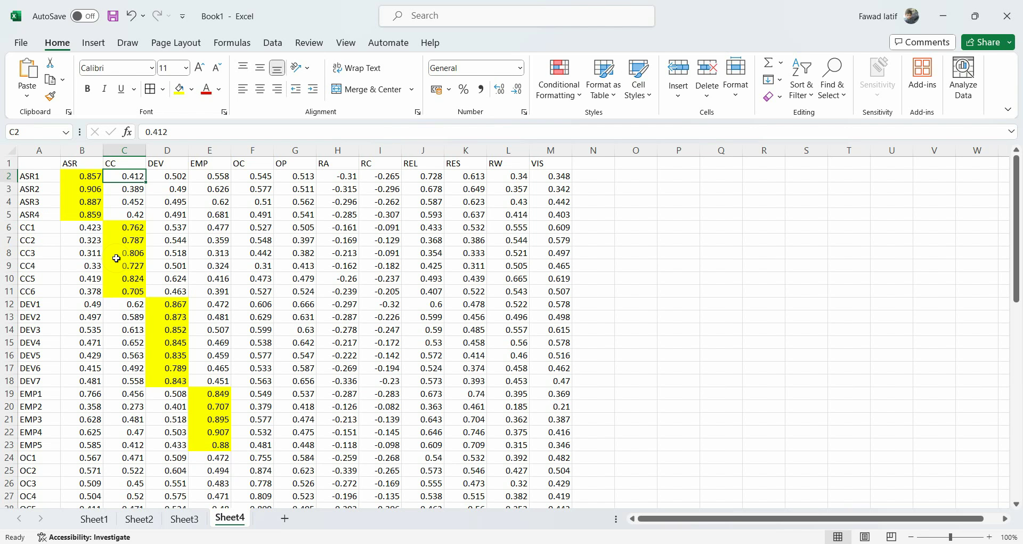
# - Fill the OC1 to OC8 loadings in the OC column (F24:F31) with yellow
pyautogui.scroll(-2, 250, 399)
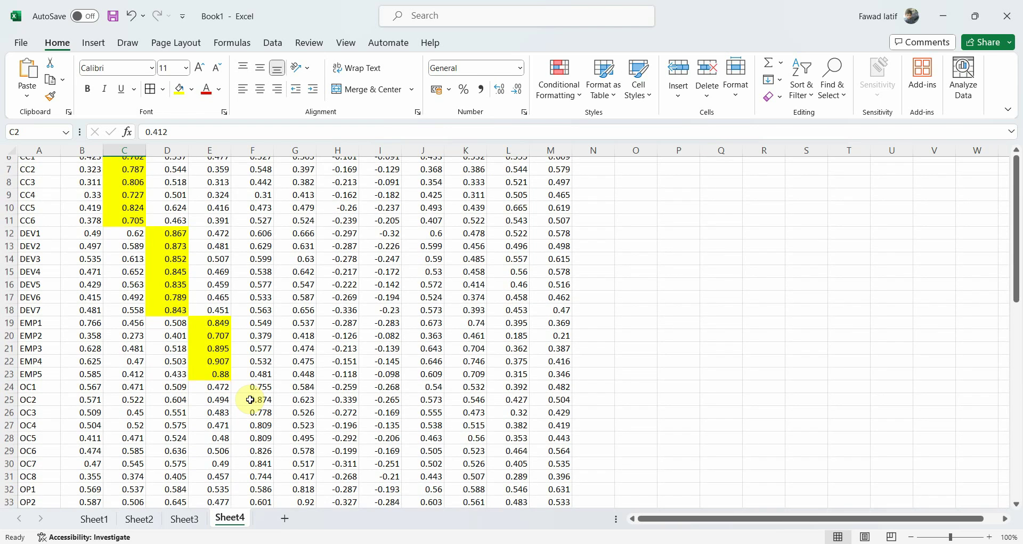
pyautogui.scroll(-1, 250, 399)
pyautogui.click(257, 354)
pyautogui.hotkey('shift', 'Down')
pyautogui.hotkey('shift', 'Down')
pyautogui.hotkey('shift', 'Down')
pyautogui.hotkey('shift', 'Down')
pyautogui.hotkey('shift', 'Down')
pyautogui.hotkey('shift', 'Down')
pyautogui.hotkey('shift', 'Down')
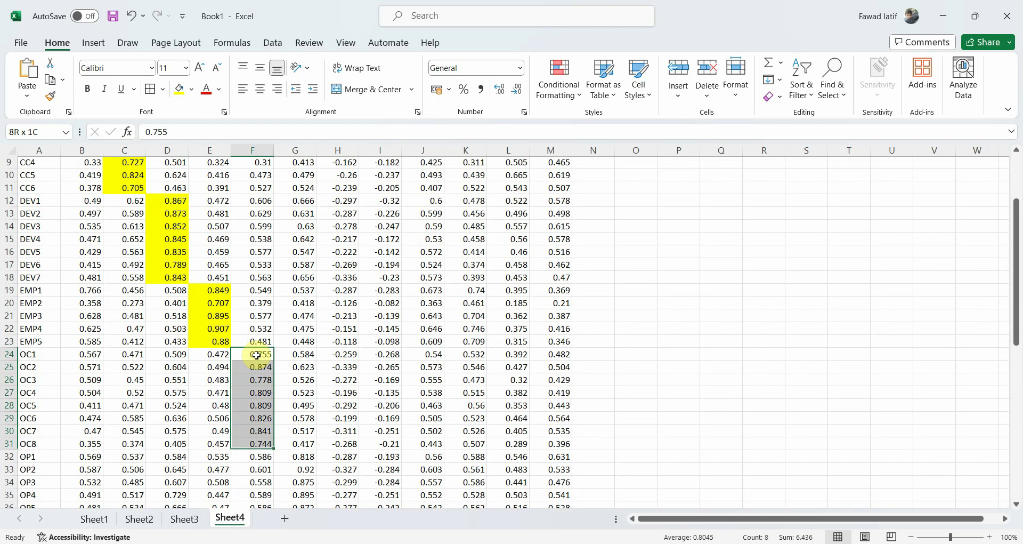
pyautogui.click(180, 89)
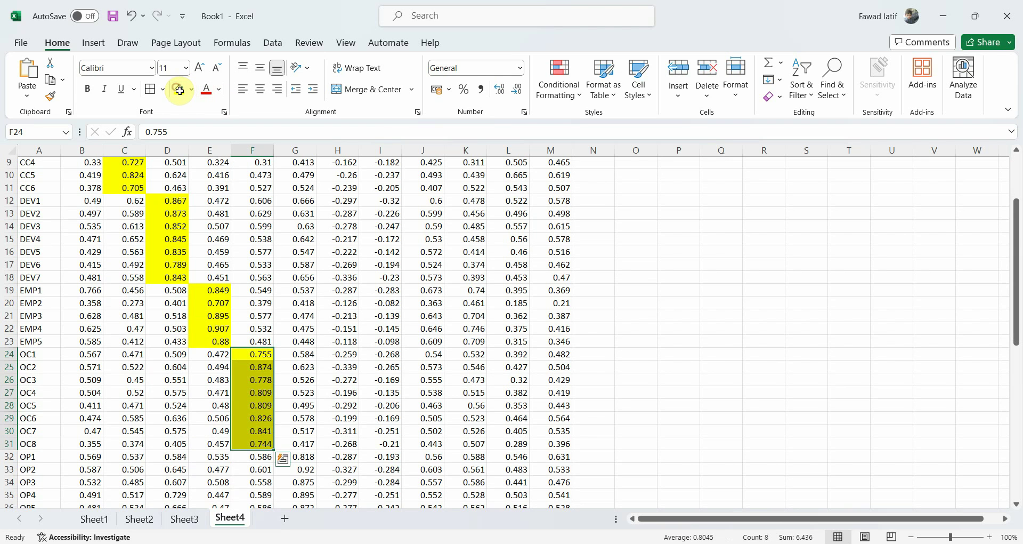
# - Fill the OP1 to OP5 loadings in the OP column (G32:G36) with yellow
pyautogui.scroll(-3, 357, 476)
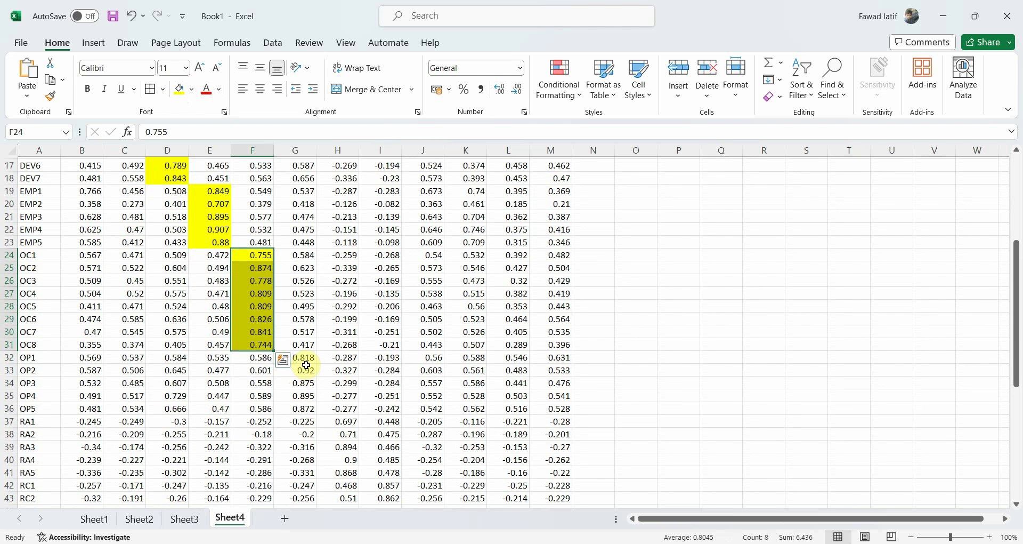
pyautogui.click(305, 361)
pyautogui.hotkey('shift', 'Down')
pyautogui.hotkey('shift', 'Down')
pyautogui.hotkey('shift', 'Down')
pyautogui.hotkey('shift', 'Down')
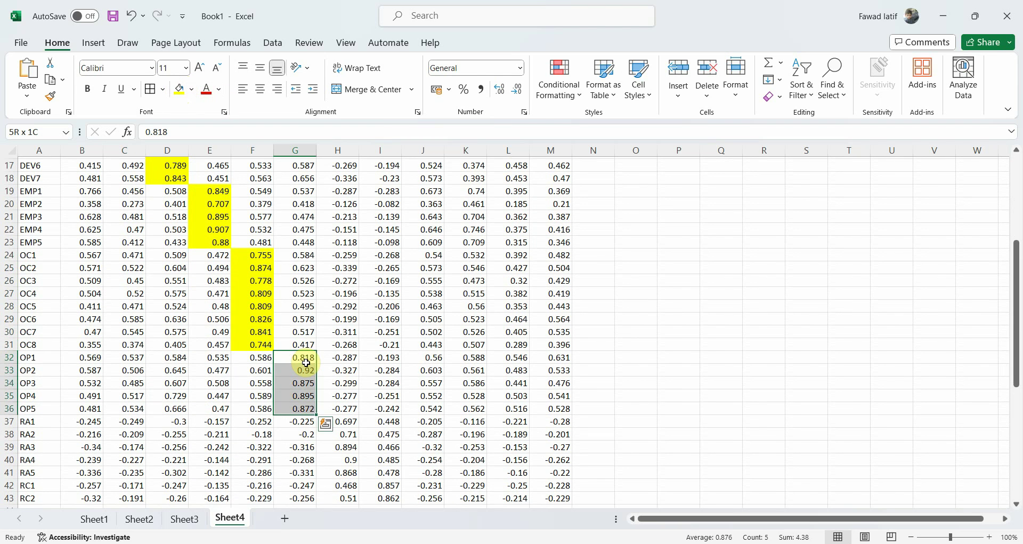
pyautogui.click(175, 92)
# - Highlight in yellow the RA1 to RA5 loadings in the RA column and the RC1 to RC6 loadings in the RC column
pyautogui.moveTo(344, 421); pyautogui.dragTo(354, 472)
pyautogui.click(179, 89)
pyautogui.scroll(-3, 332, 288)
pyautogui.moveTo(380, 384); pyautogui.dragTo(395, 448)
pyautogui.click(179, 89)
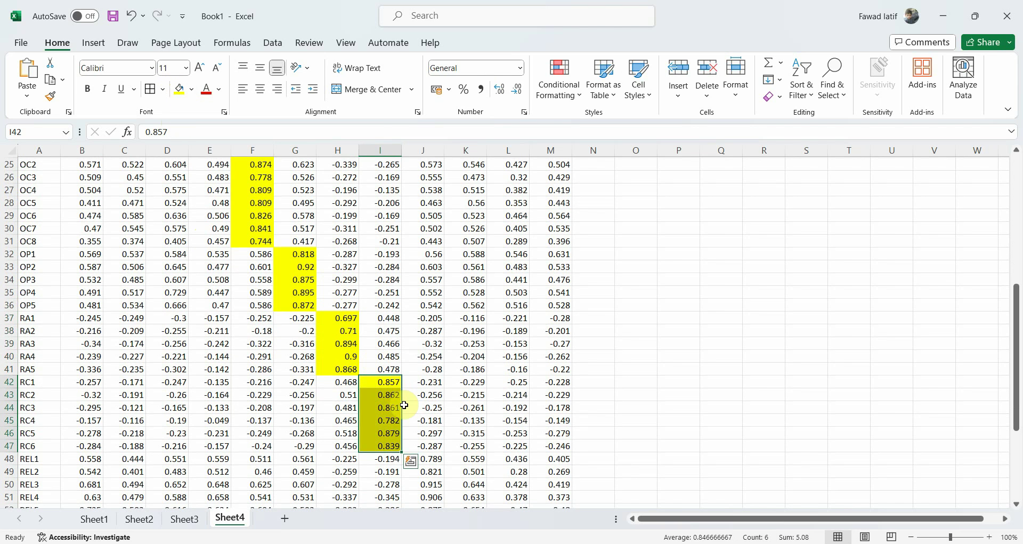
# - Highlight in yellow the REL1 to REL5 loadings in the REL column and the RES1 to RES4 loadings in the RES column
pyautogui.click(425, 457)
pyautogui.moveTo(425, 458); pyautogui.dragTo(482, 518)
pyautogui.click(179, 89)
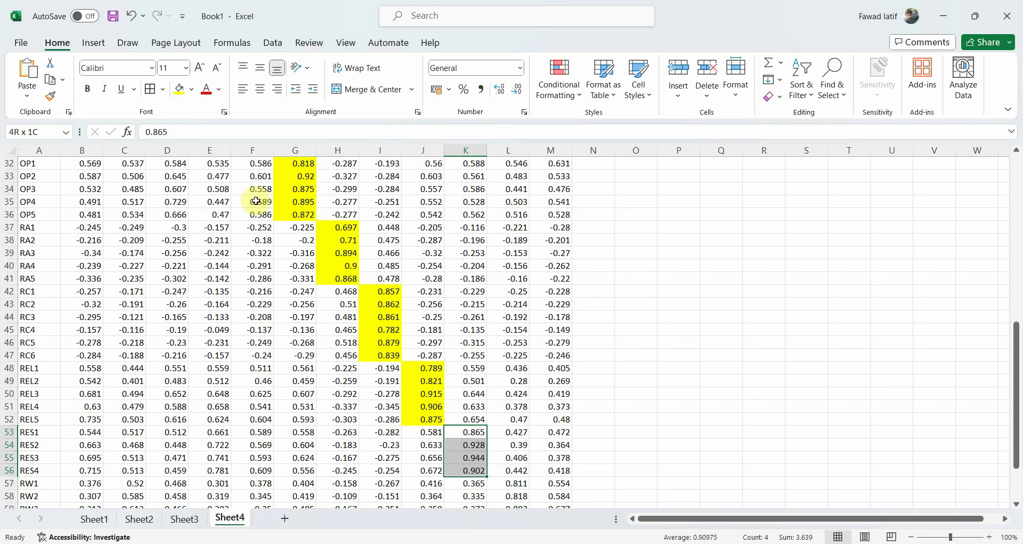
pyautogui.click(179, 89)
# - Highlight in yellow the RW1 to RW4 loadings in the RW column and the VIS1 to VIS4 loadings in the VIS column
pyautogui.scroll(-2, 481, 450)
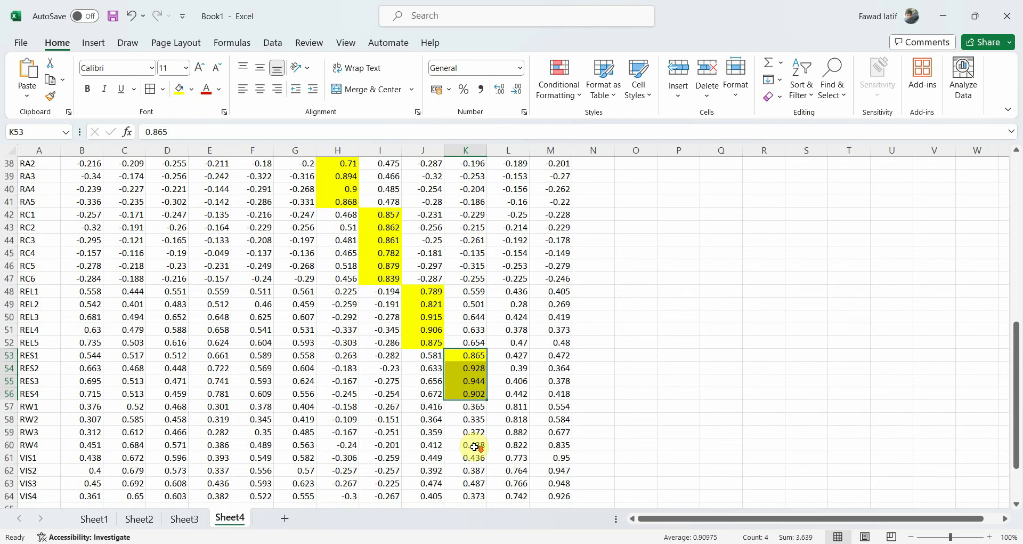
pyautogui.click(512, 406)
pyautogui.moveTo(511, 406); pyautogui.dragTo(512, 444)
pyautogui.click(180, 89)
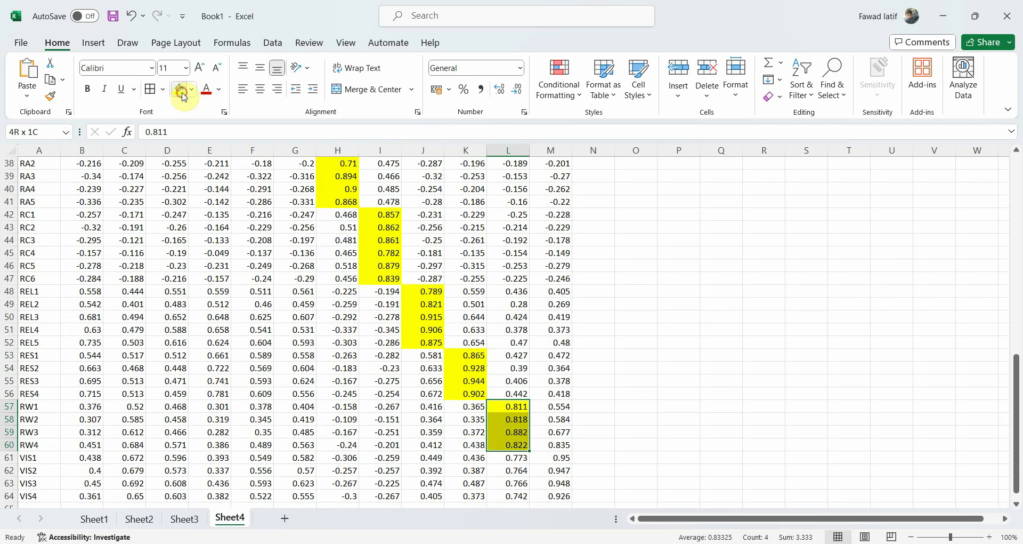
pyautogui.moveTo(560, 458); pyautogui.dragTo(565, 495)
pyautogui.scroll(-1, 566, 469)
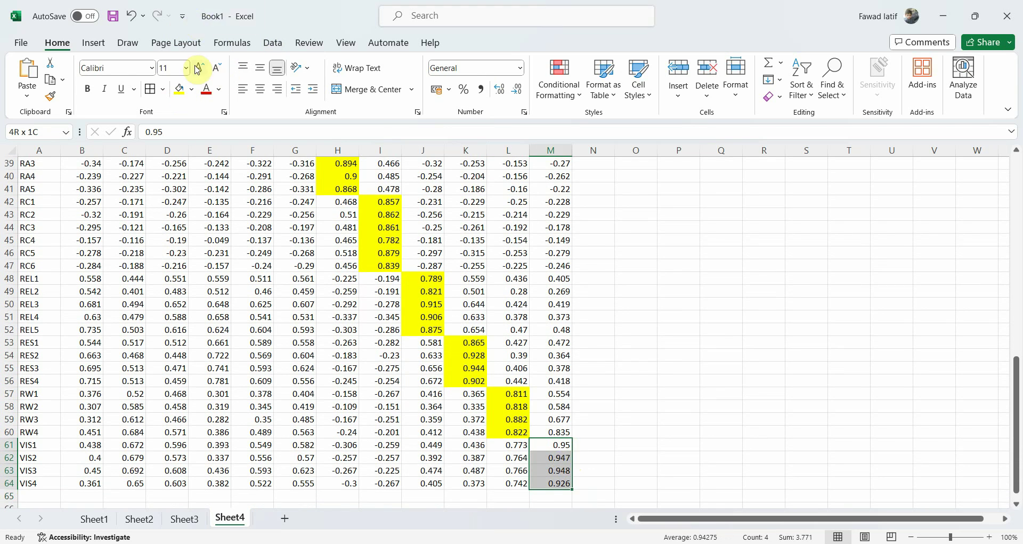
pyautogui.click(179, 89)
# - Format all the cross loadings in B2:M64 as Number with 3 decimal places
pyautogui.moveTo(553, 483); pyautogui.dragTo(83, 175)
pyautogui.rightClick(144, 229)
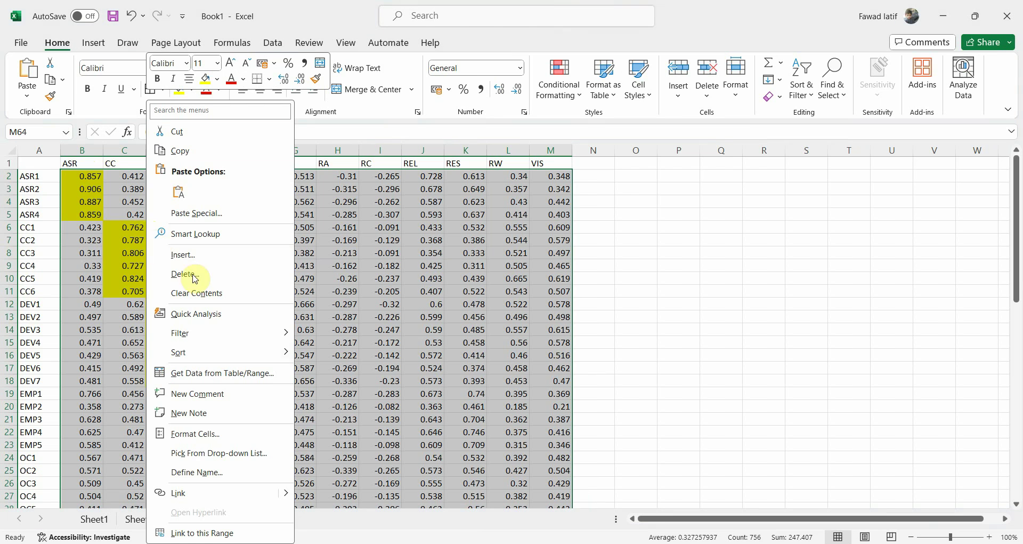
pyautogui.click(246, 439)
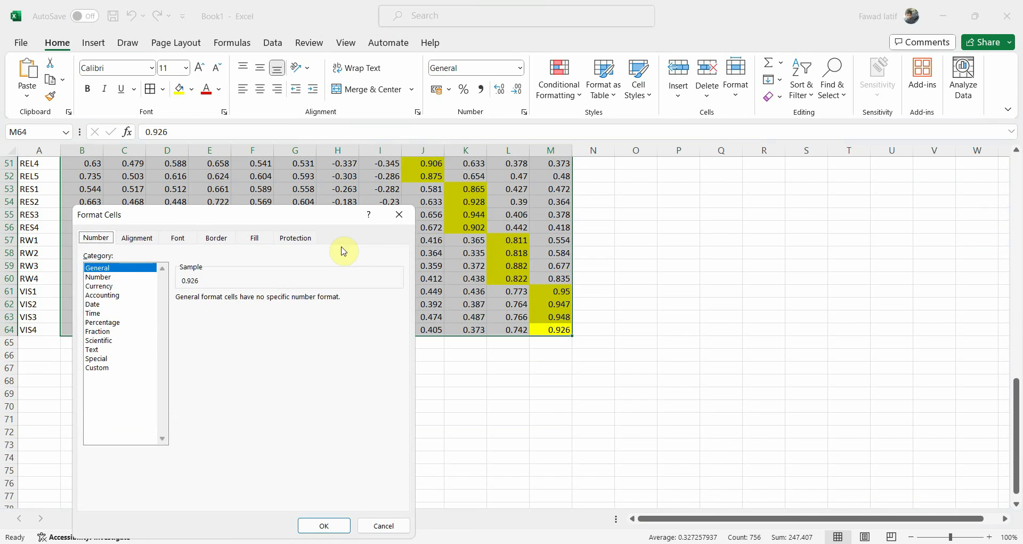
pyautogui.click(123, 277)
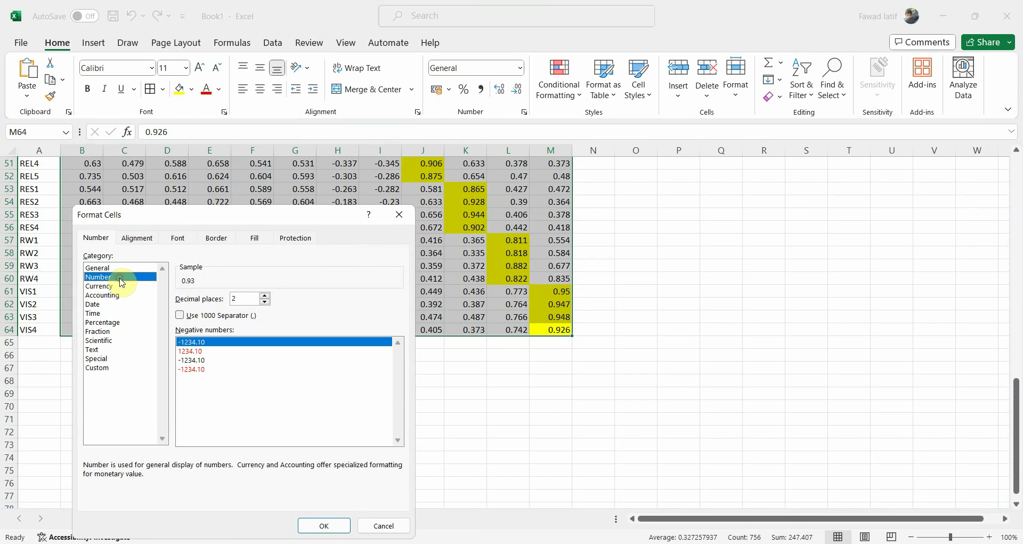
pyautogui.click(264, 295)
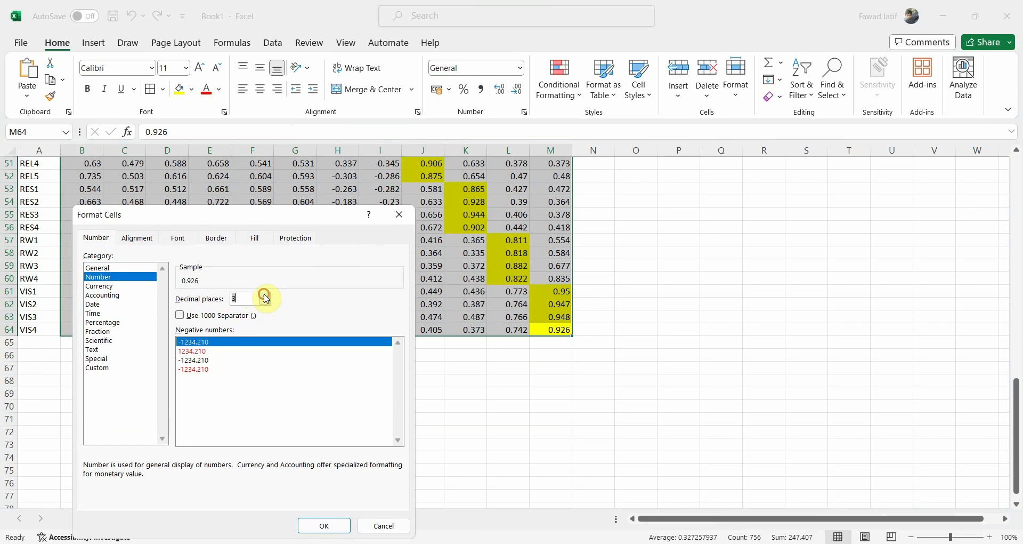
pyautogui.click(333, 527)
# - Center the contents of columns B through M horizontally on Sheet4
pyautogui.scroll(17, 406, 310)
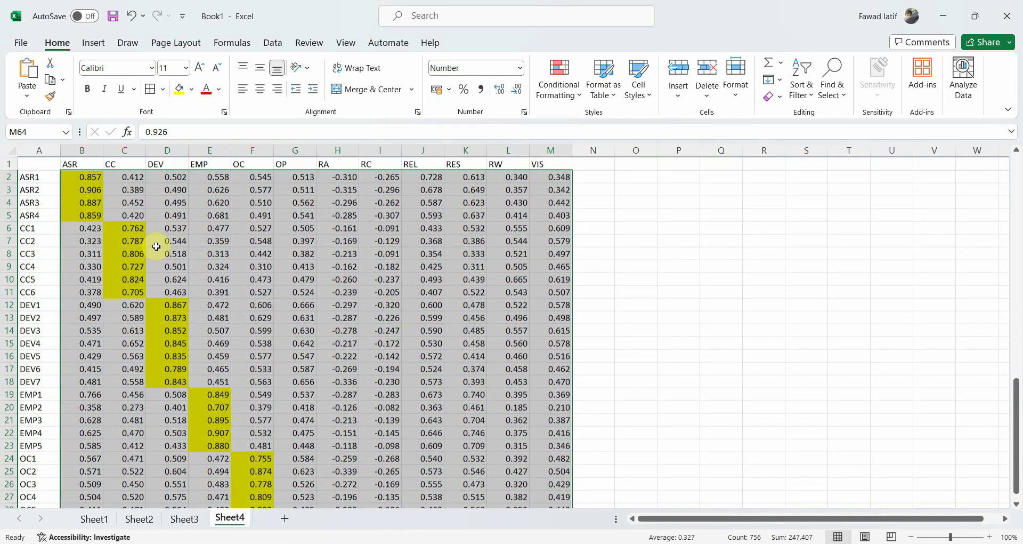
pyautogui.click(87, 153)
pyautogui.moveTo(88, 153); pyautogui.dragTo(546, 149)
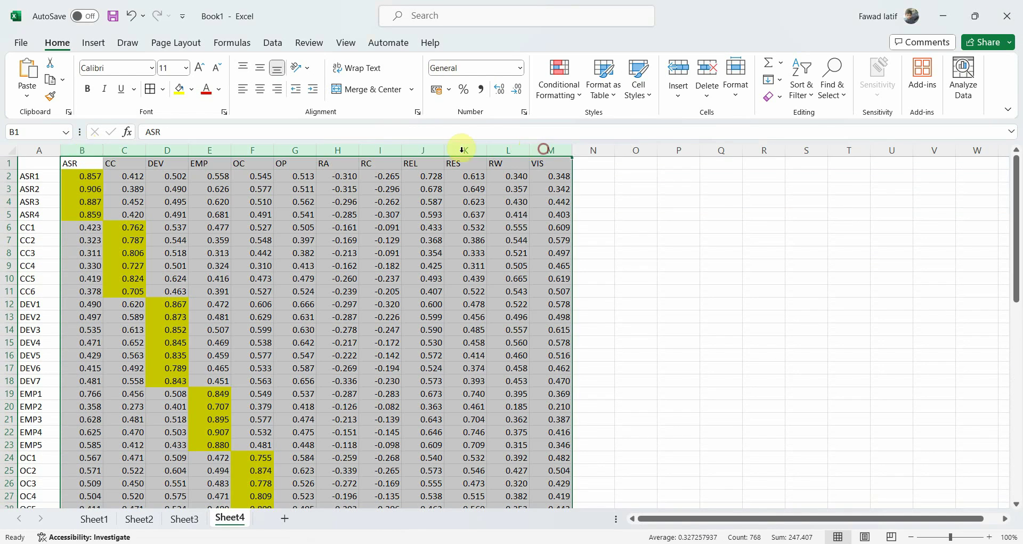
pyautogui.click(259, 90)
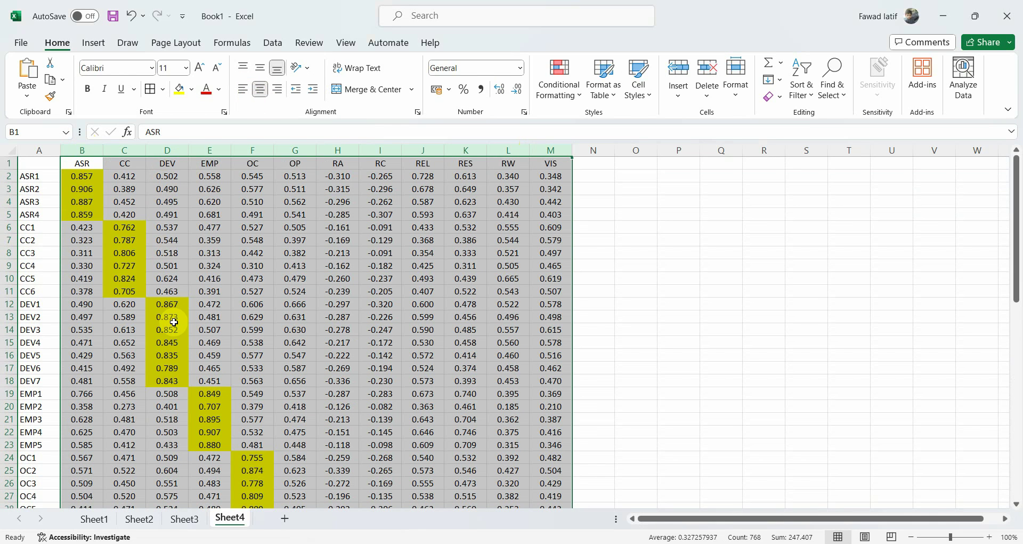
# - Look over the construct tables on Sheet2 and Sheet3, and return to the cross loadings on Sheet4
pyautogui.click(139, 518)
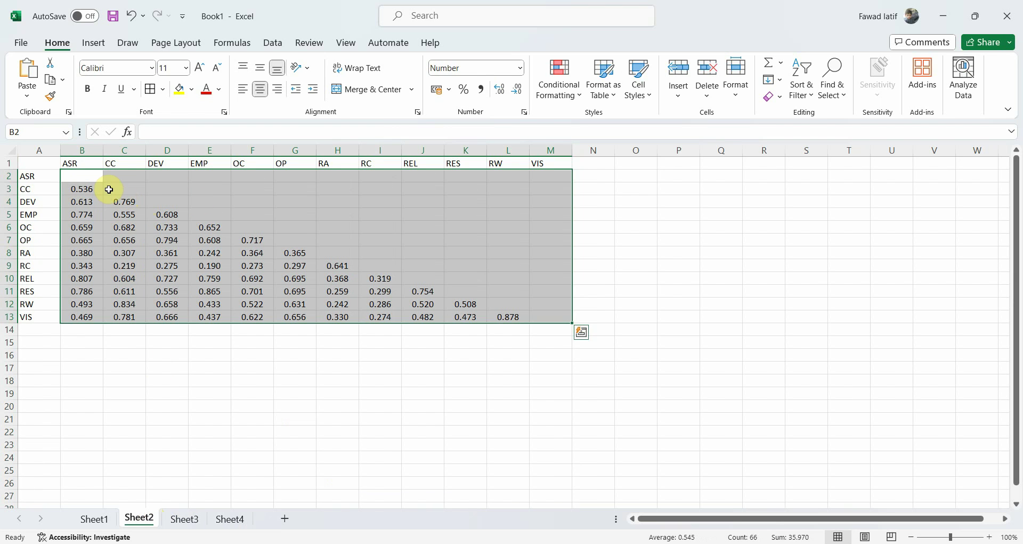
pyautogui.click(206, 524)
pyautogui.doubleClick(207, 523)
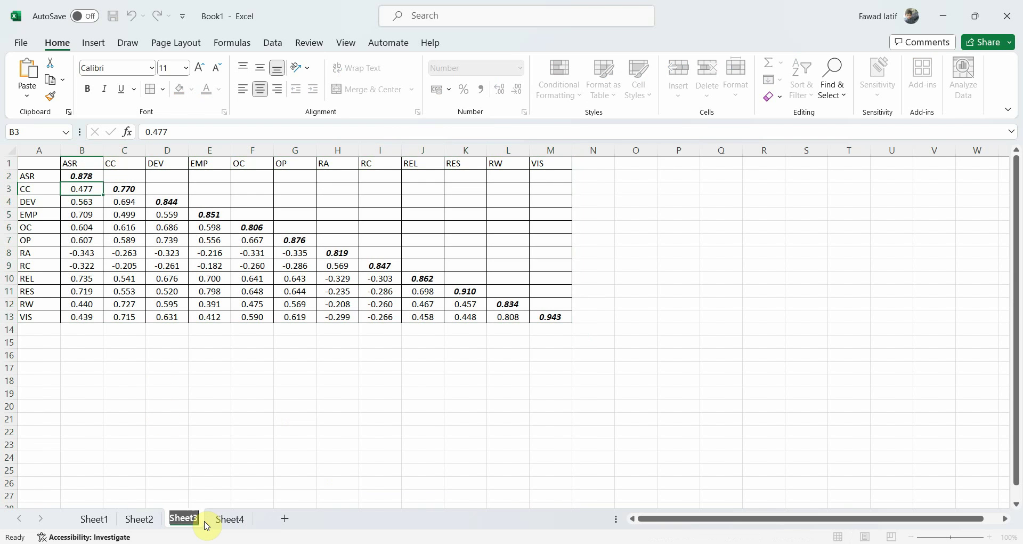
pyautogui.click(123, 342)
pyautogui.click(216, 514)
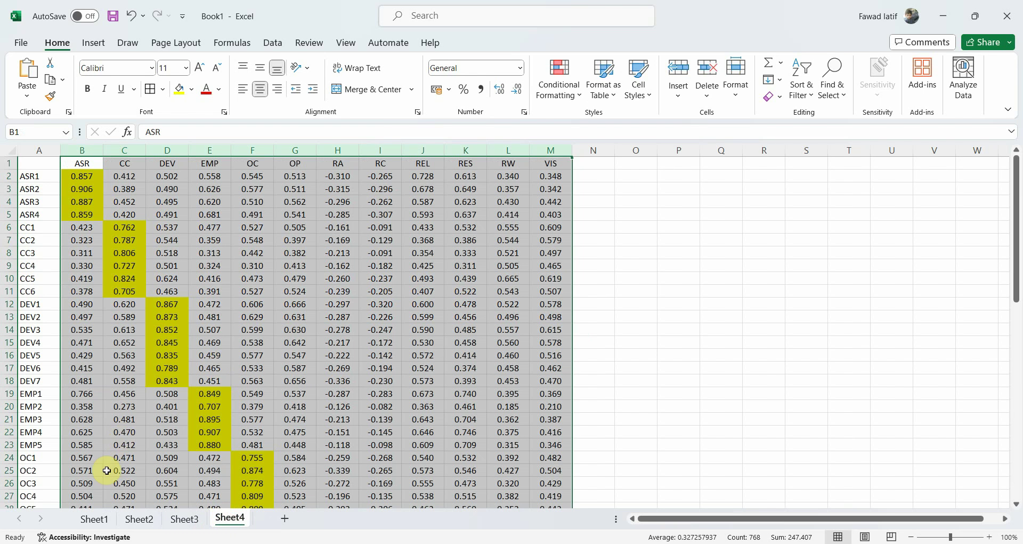
# - Review the reliability and AVE table on Sheet1, followed by the discriminant validity tables on Sheet2, Sheet3 and Sheet4
pyautogui.click(98, 517)
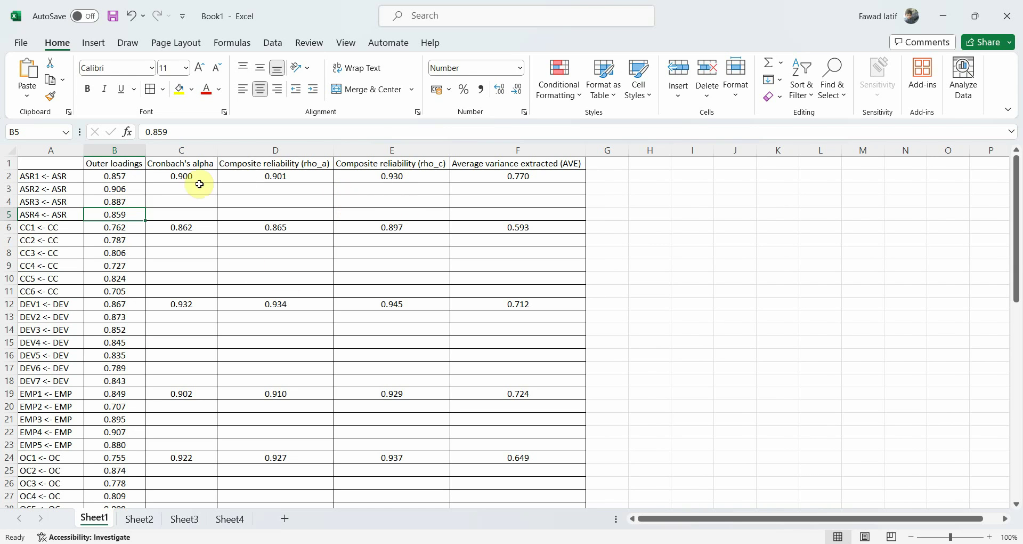
pyautogui.click(528, 172)
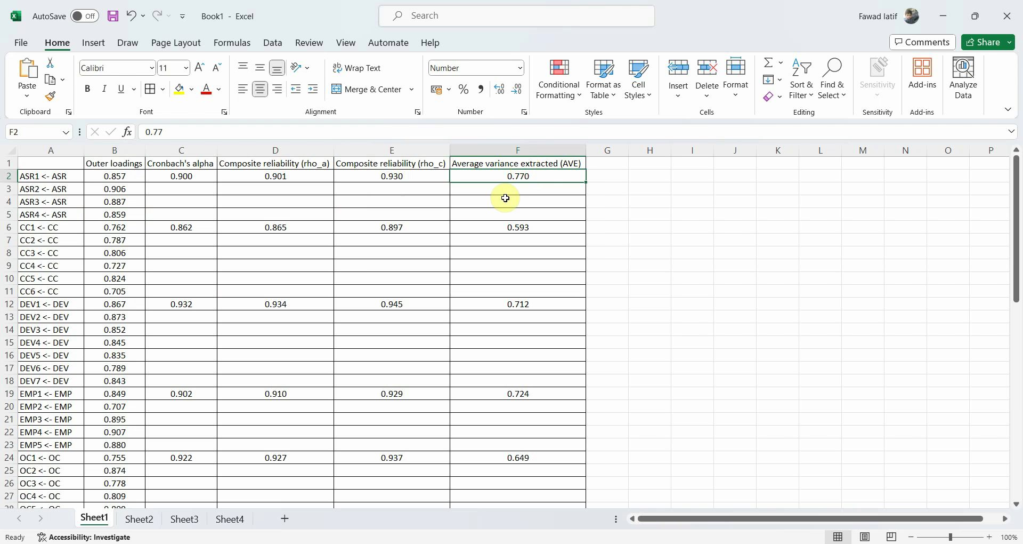
pyautogui.click(144, 521)
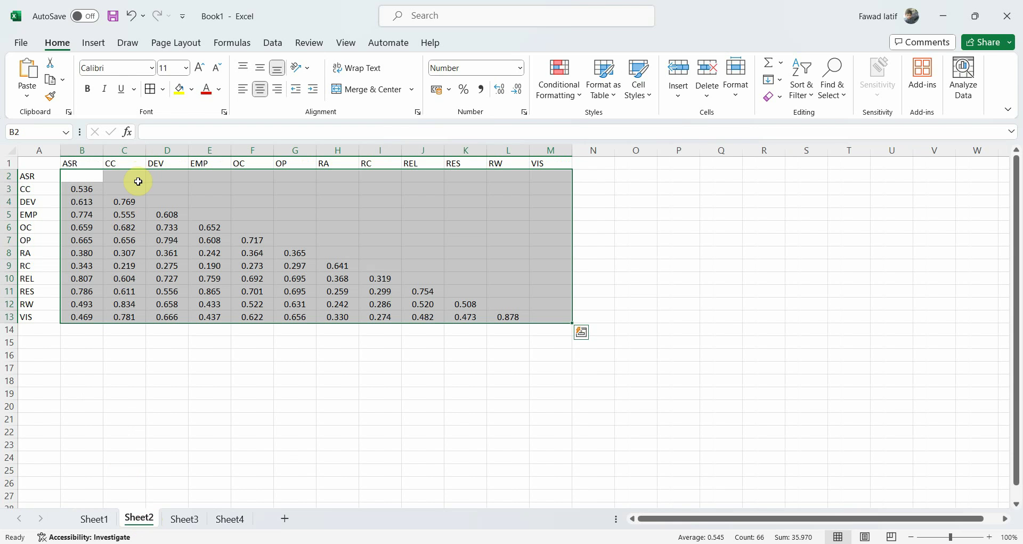
pyautogui.click(184, 518)
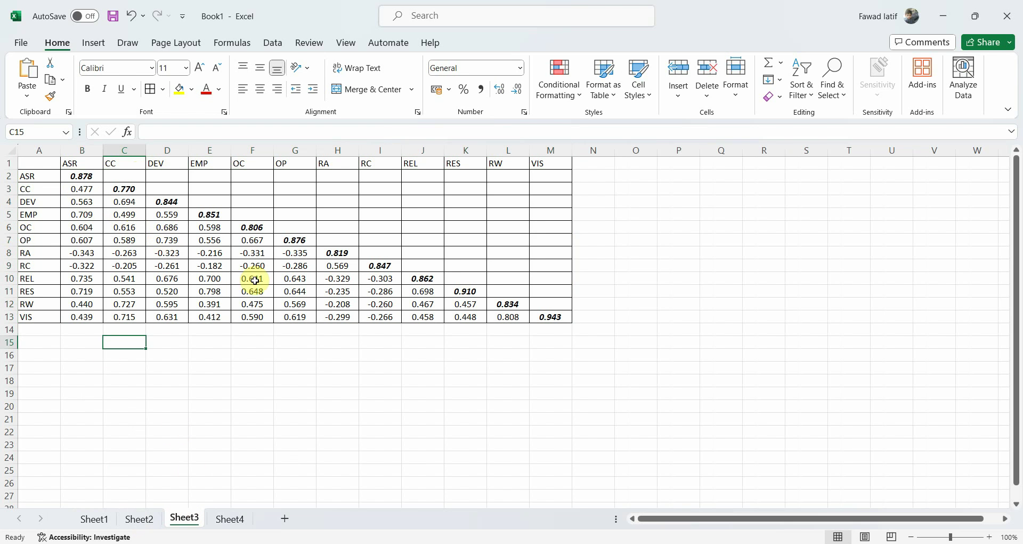
pyautogui.click(230, 518)
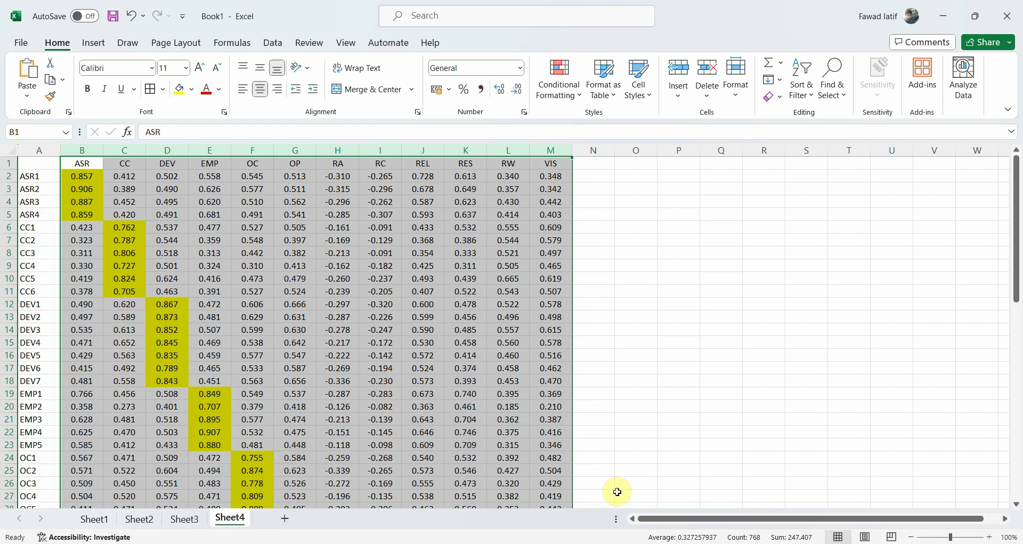
# - Switch to SmartPLS 4 and display the graphical output of the MM_OP PLS results
pyautogui.hotkey('alt', 'Tab')
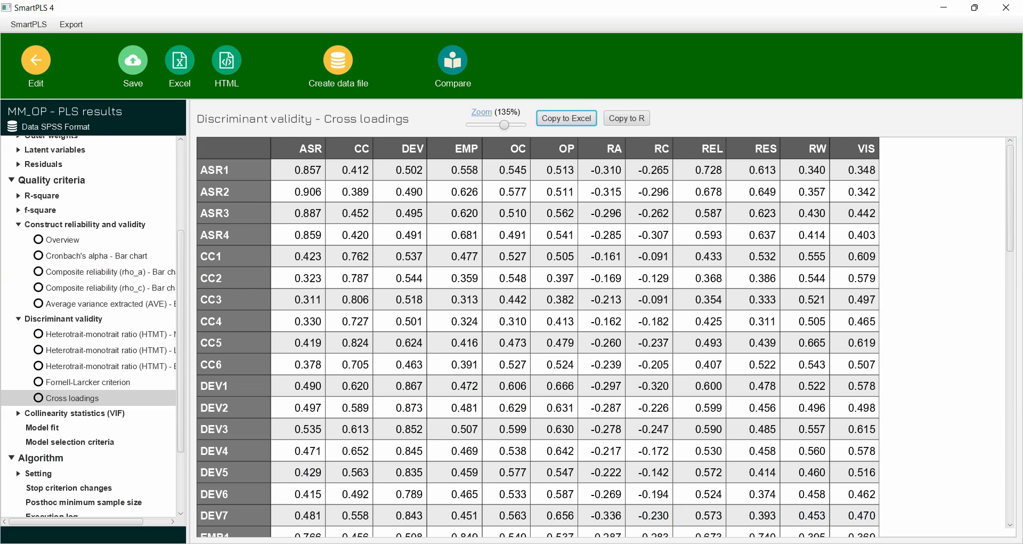
pyautogui.scroll(5, 71, 189)
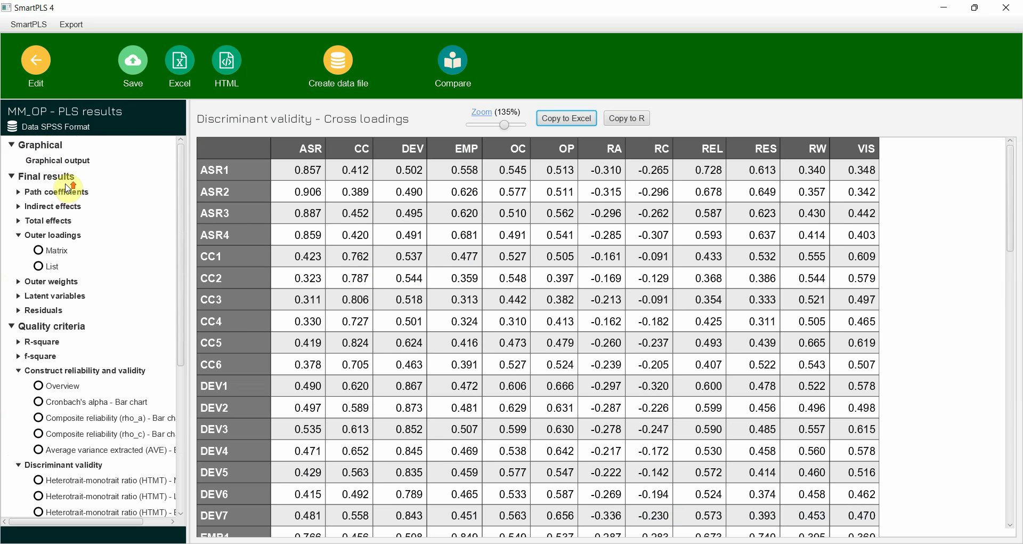
pyautogui.click(65, 161)
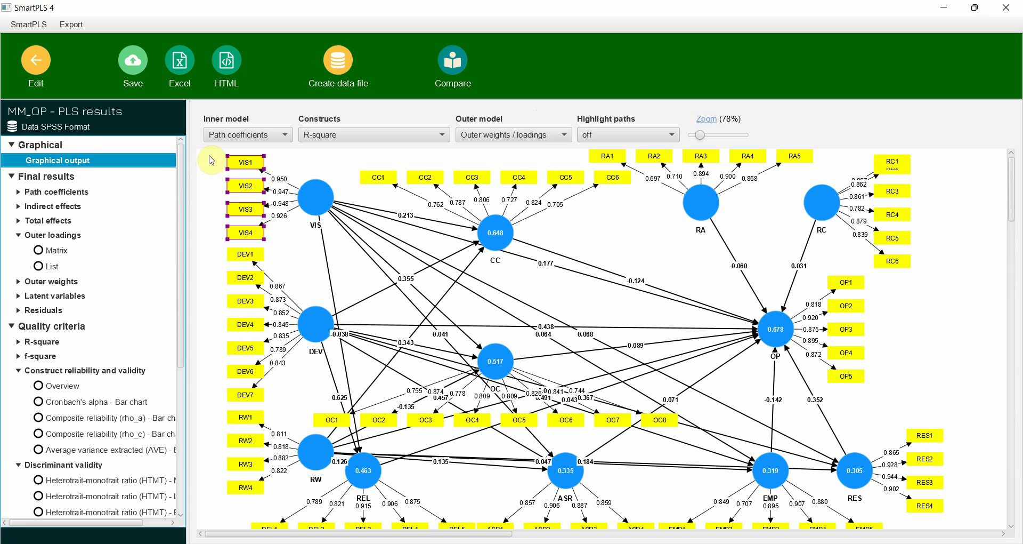
# - Point out the VIS, DEV and RW constructs with their indicators in the path model, followed by RC and RA
pyautogui.moveTo(209, 152); pyautogui.dragTo(341, 486)
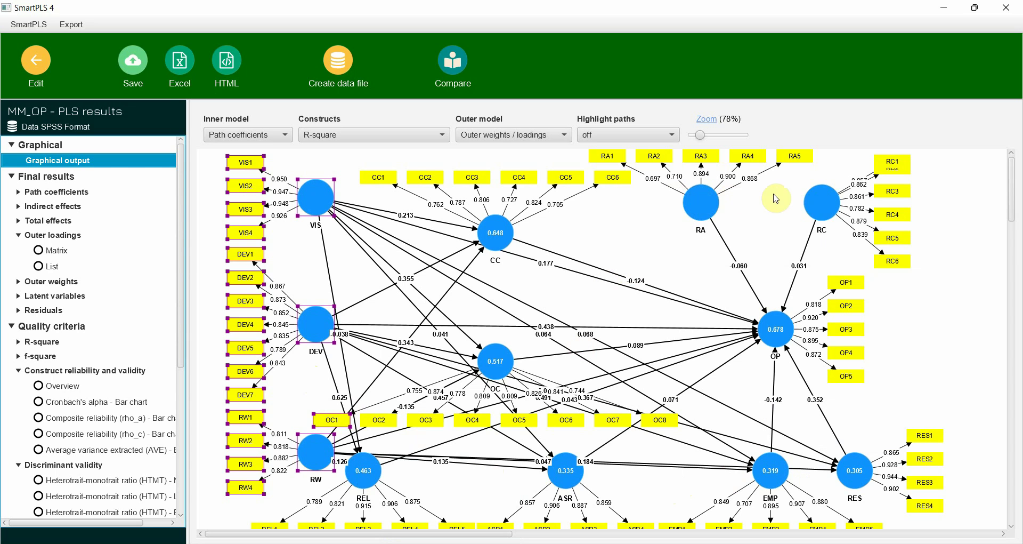
pyautogui.click(830, 200)
pyautogui.click(702, 201)
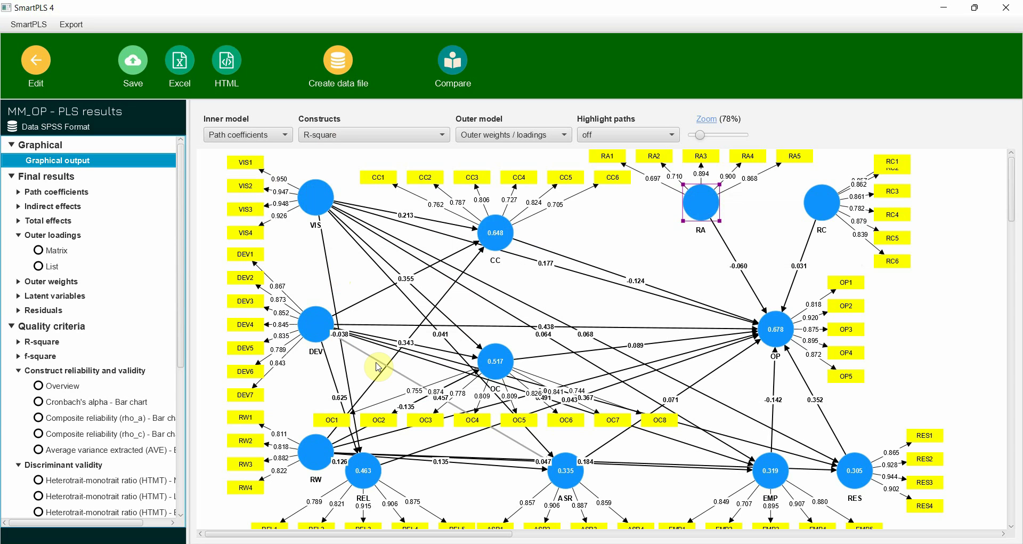
# - Create a new data file named Data_HO_COMP in the India_Session project from the MM_OP results, keeping the preselected score columns
pyautogui.click(347, 62)
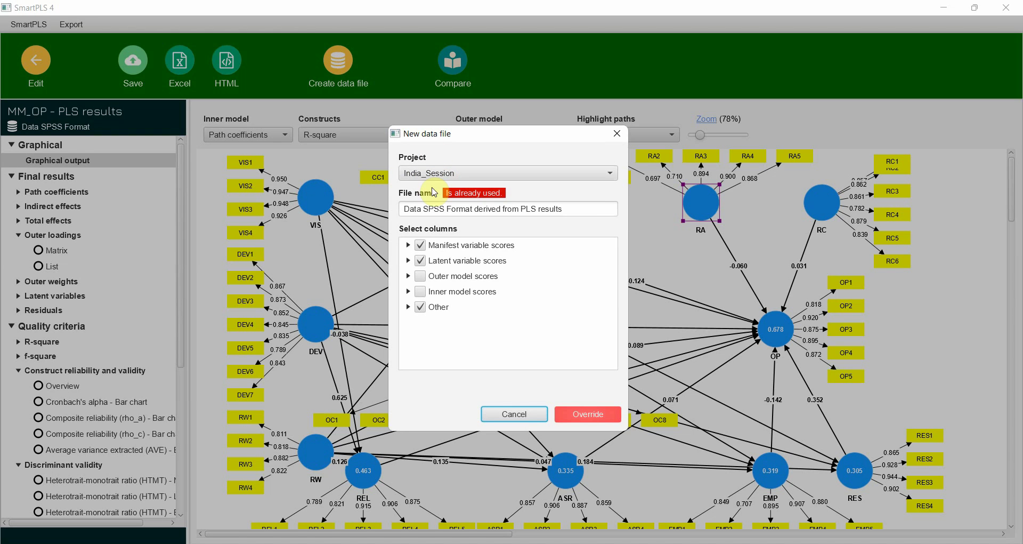
pyautogui.click(433, 208)
pyautogui.click(581, 207)
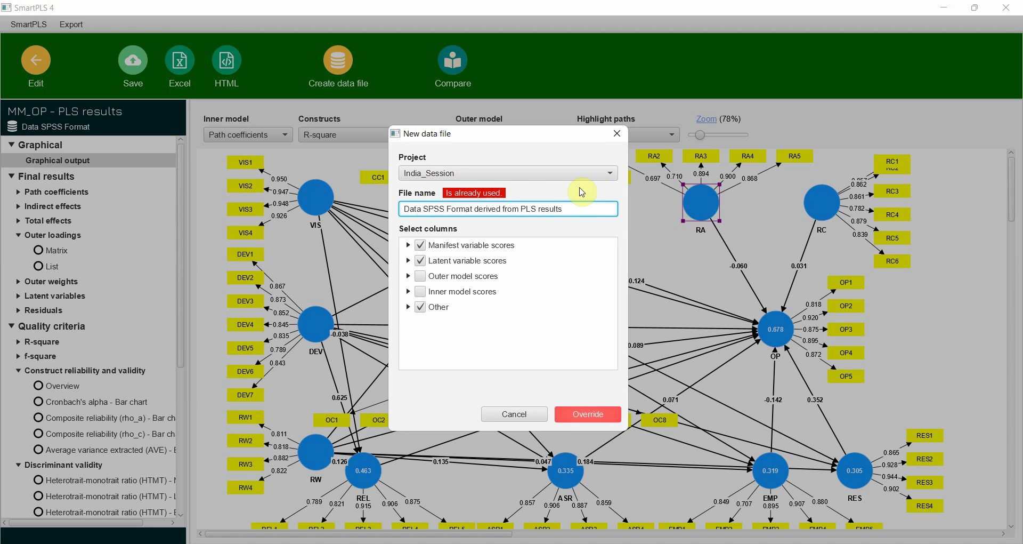
pyautogui.press('BackSpace')
pyautogui.press('BackSpace')
pyautogui.press('BackSpace')
pyautogui.press('BackSpace')
pyautogui.press('BackSpace')
pyautogui.press('BackSpace')
pyautogui.press('BackSpace')
pyautogui.press('BackSpace')
pyautogui.press('BackSpace')
pyautogui.press('BackSpace')
pyautogui.press('BackSpace')
pyautogui.press('BackSpace')
pyautogui.press('BackSpace')
pyautogui.press('BackSpace')
pyautogui.press('BackSpace')
pyautogui.press('BackSpace')
pyautogui.press('BackSpace')
pyautogui.press('BackSpace')
pyautogui.press('BackSpace')
pyautogui.press('BackSpace')
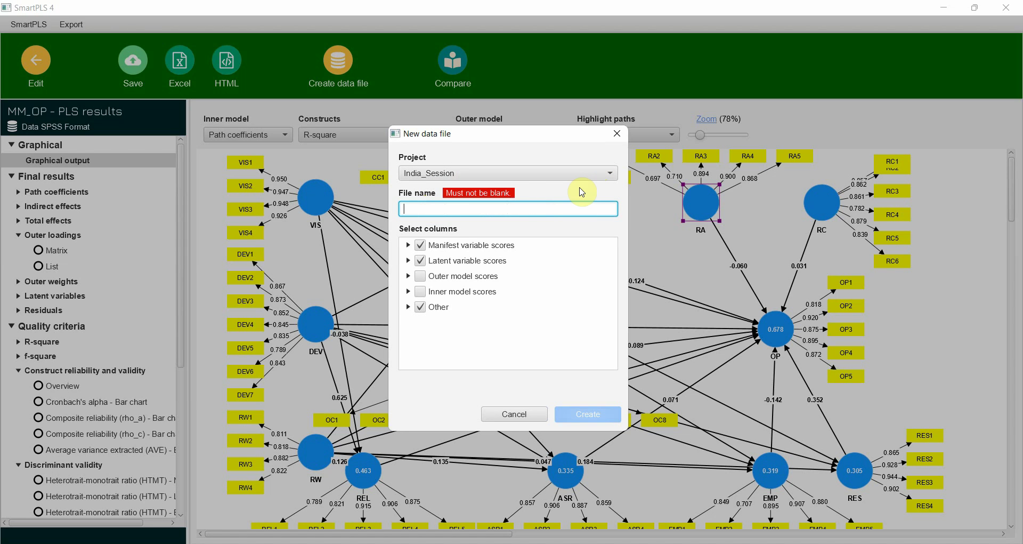
pyautogui.write('Data_HO_COMP')
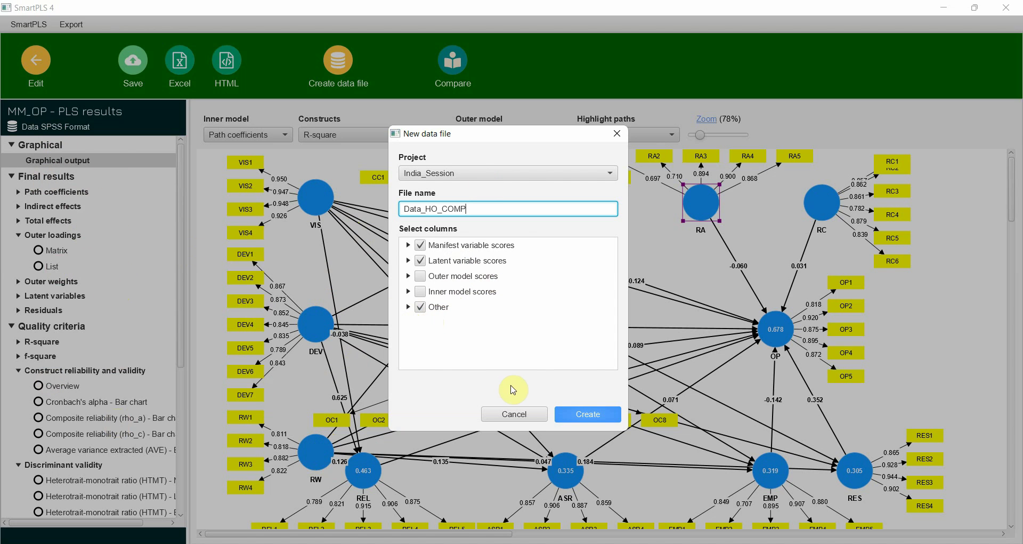
pyautogui.click(599, 420)
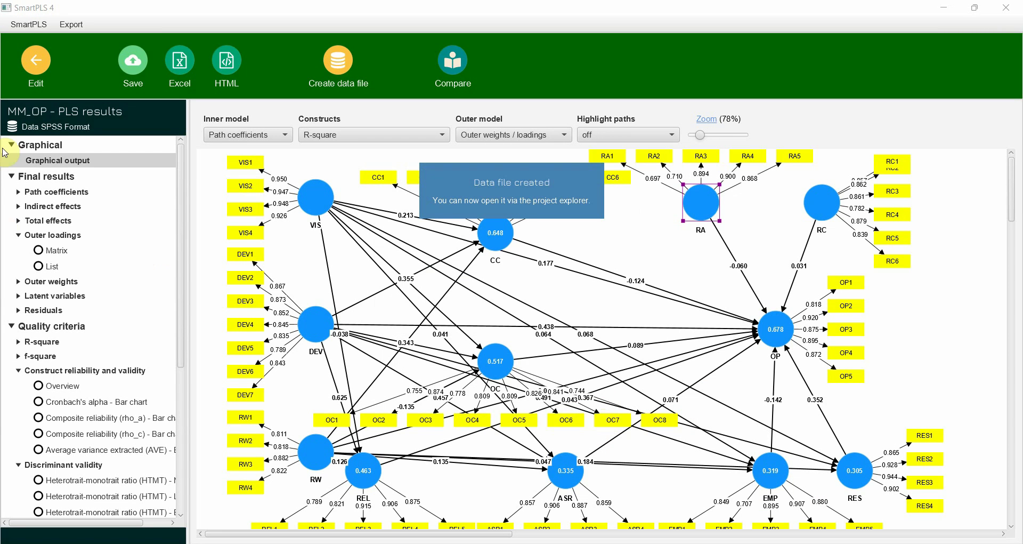
# - Leave the MM_OP results and model to return to the workspace with the India_Session project expanded
pyautogui.click(30, 74)
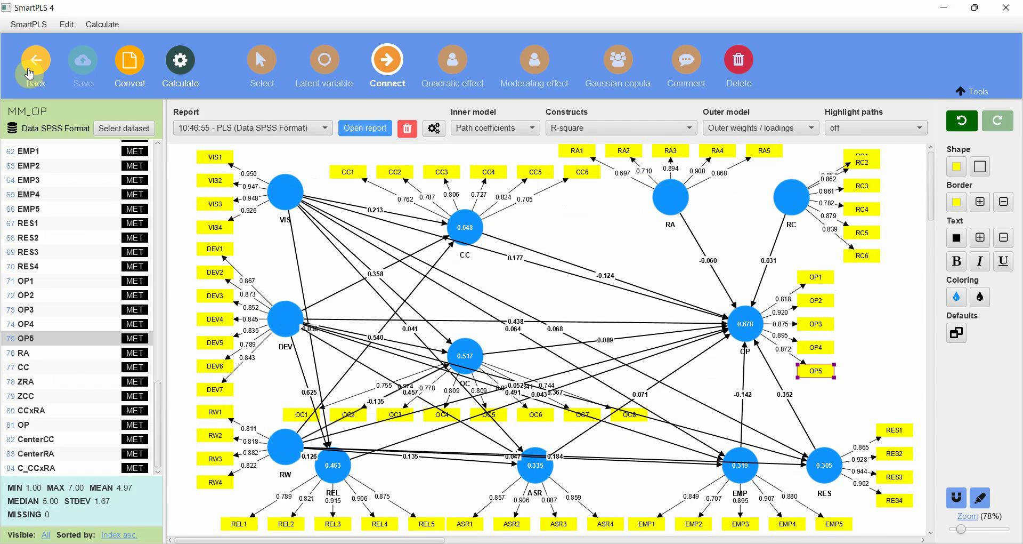
pyautogui.click(29, 85)
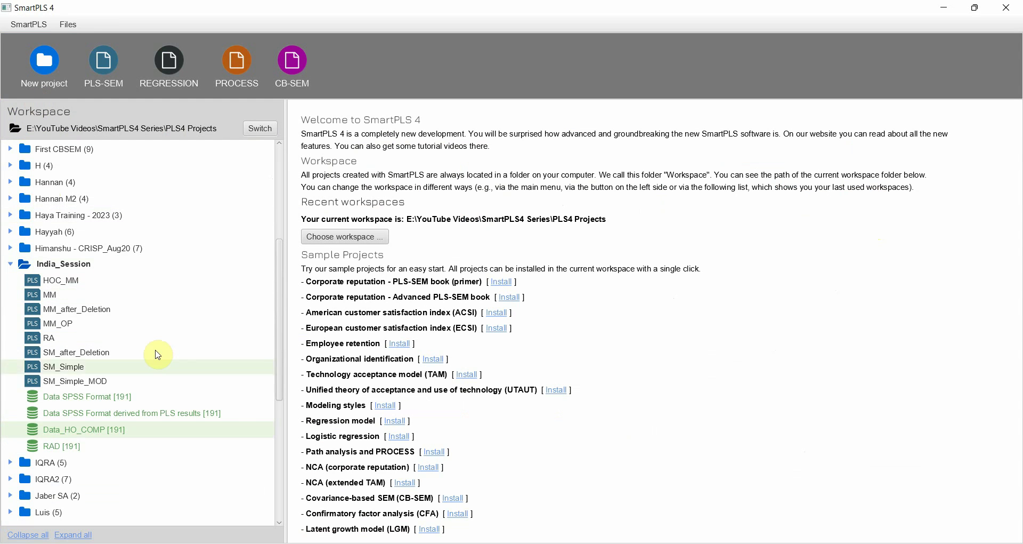
pyautogui.doubleClick(94, 267)
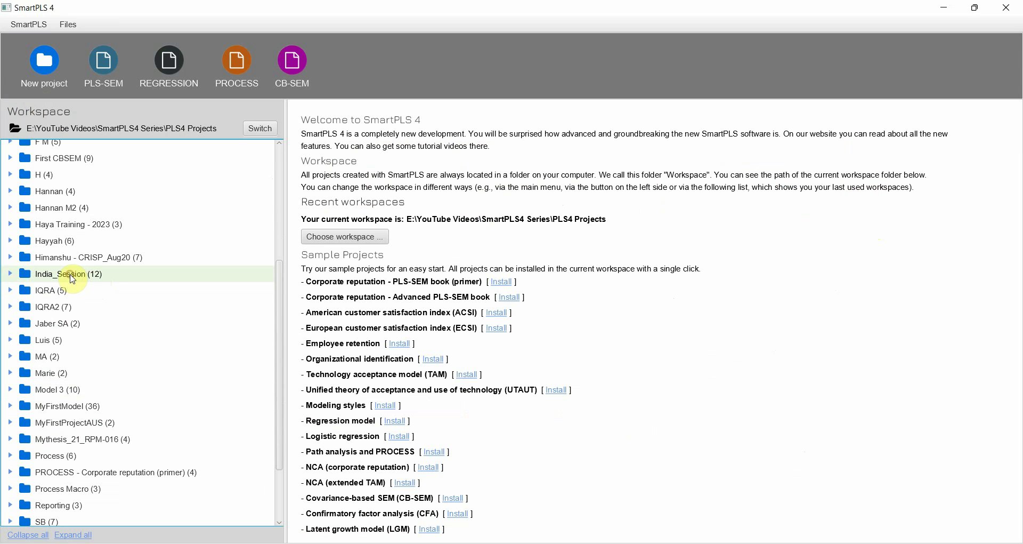
pyautogui.click(10, 273)
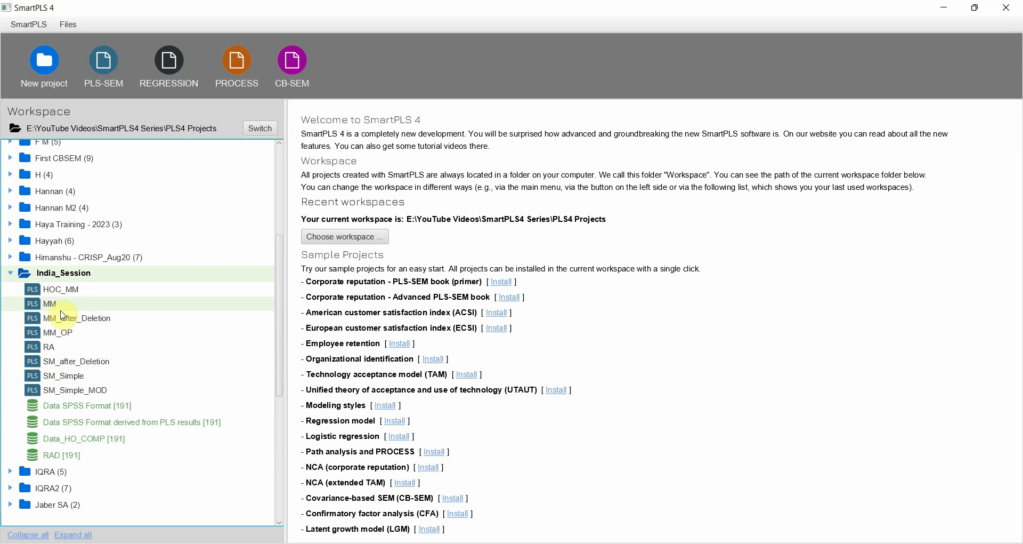
# - Check the contents of the SM_Simple_MOD model and delete it from the India_Session project
pyautogui.click(64, 390)
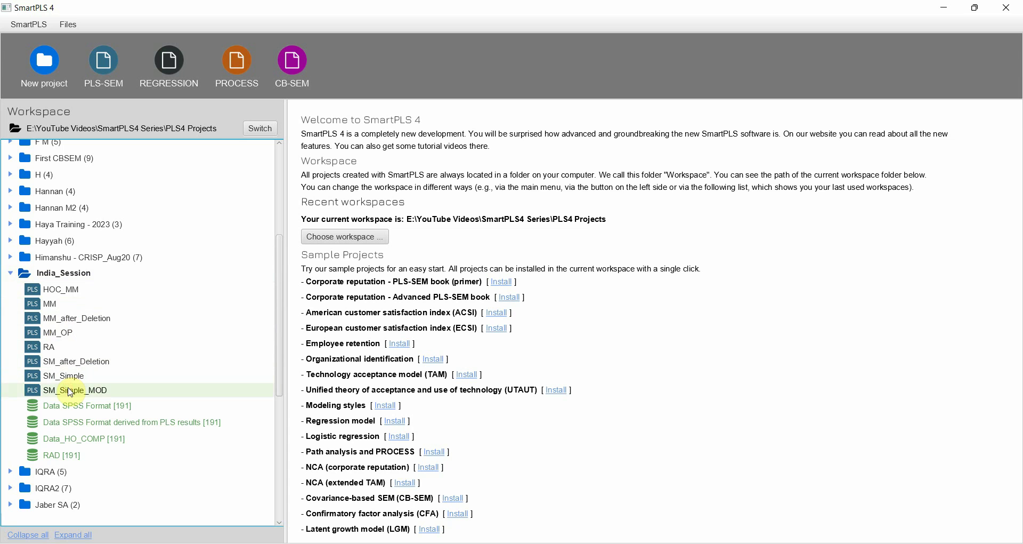
pyautogui.doubleClick(64, 391)
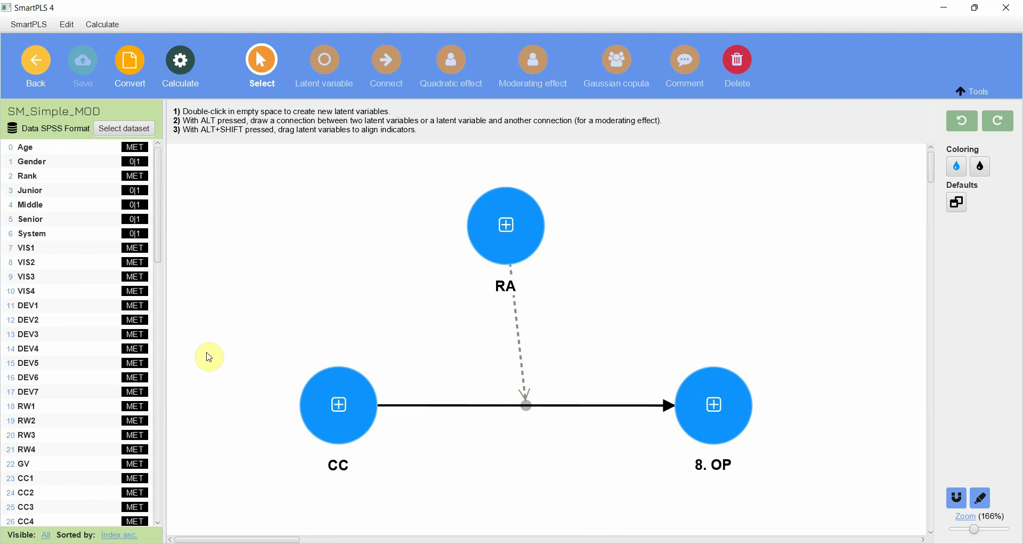
pyautogui.click(44, 67)
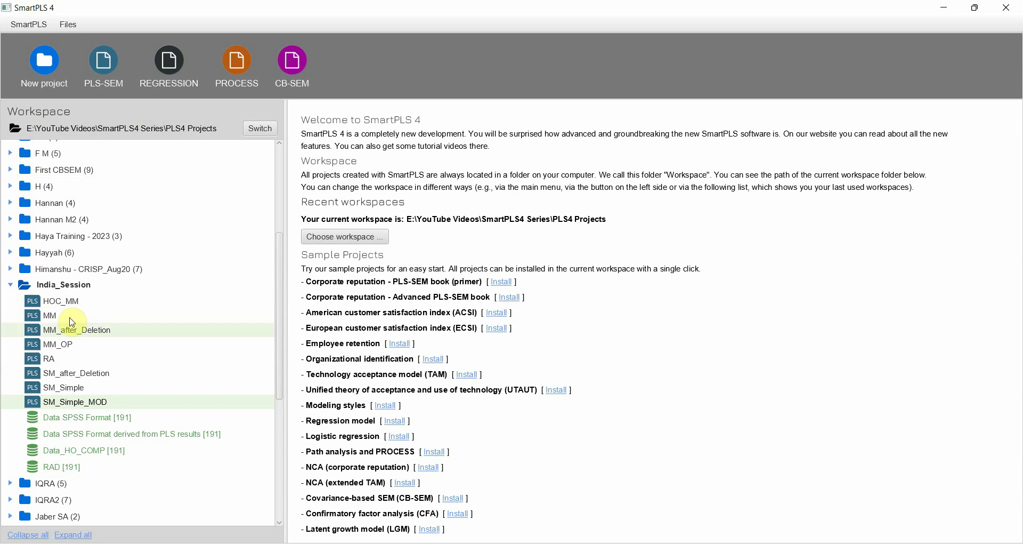
pyautogui.click(82, 404)
pyautogui.rightClick(83, 404)
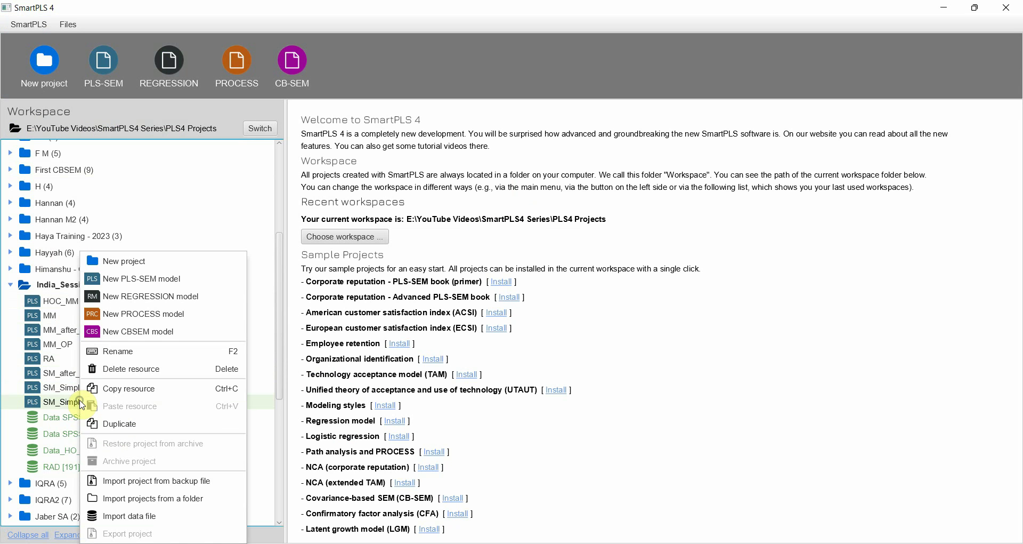
pyautogui.click(123, 368)
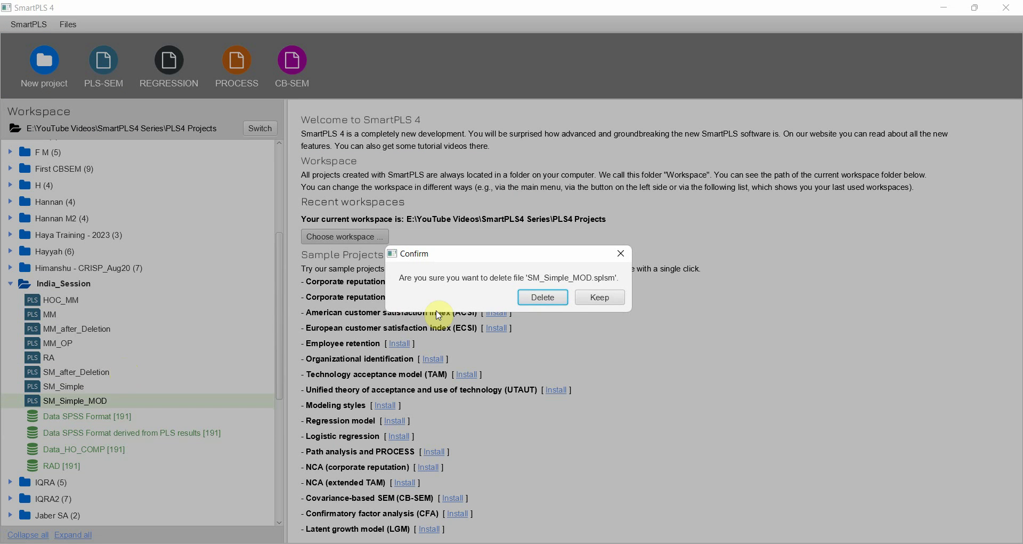
pyautogui.click(539, 297)
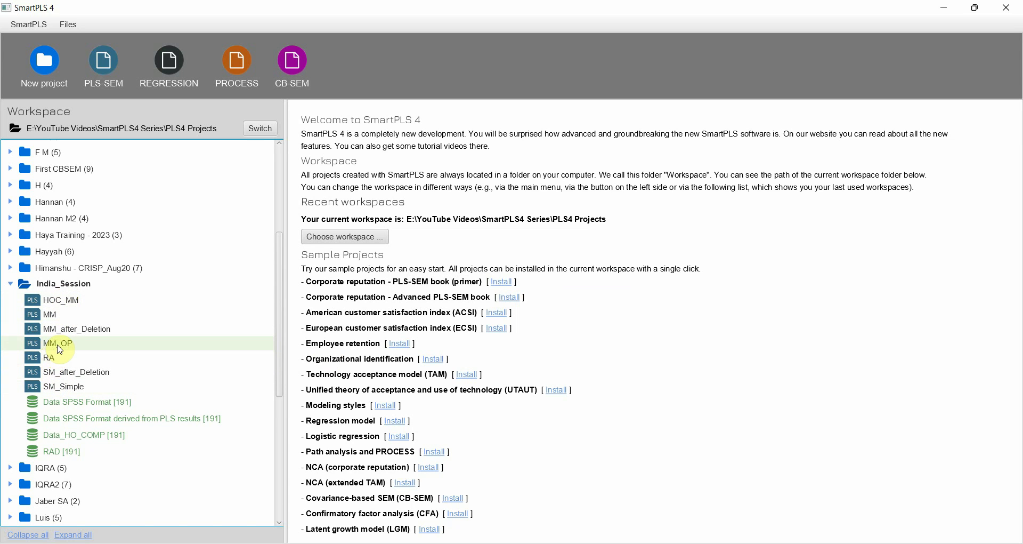
# - Check the MM_OP model and duplicate it in the India_Session project as MM_OP_VAL_HOC
pyautogui.doubleClick(59, 350)
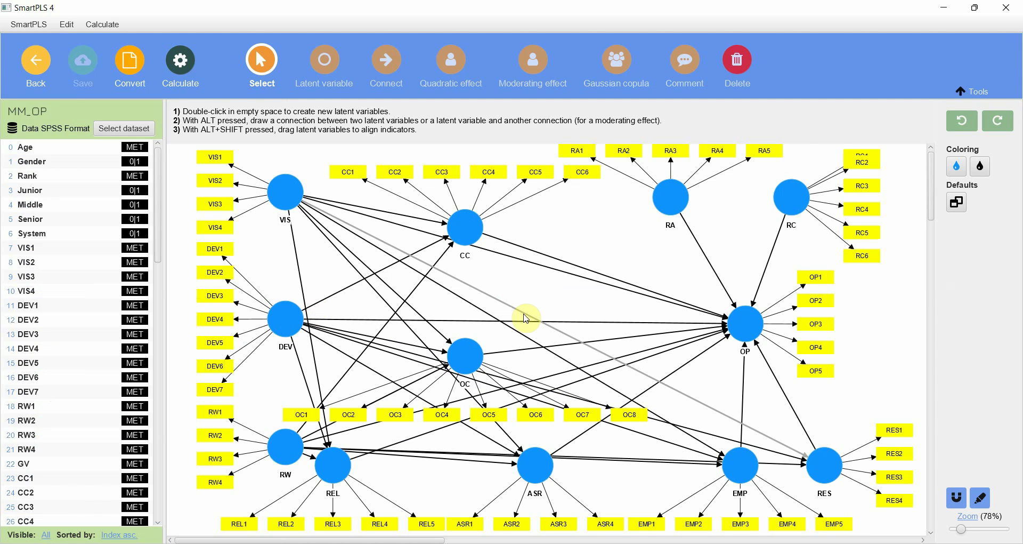
pyautogui.click(36, 64)
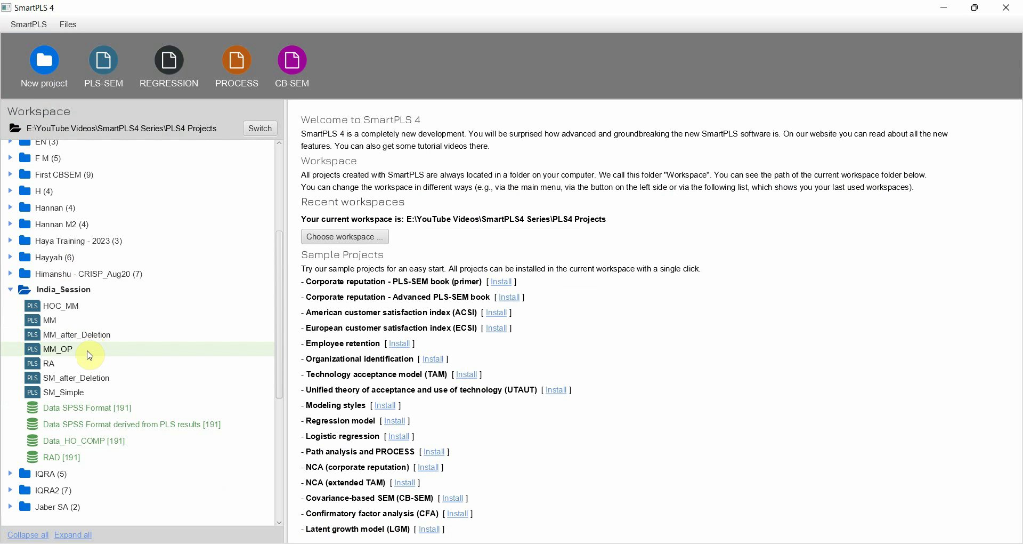
pyautogui.rightClick(90, 356)
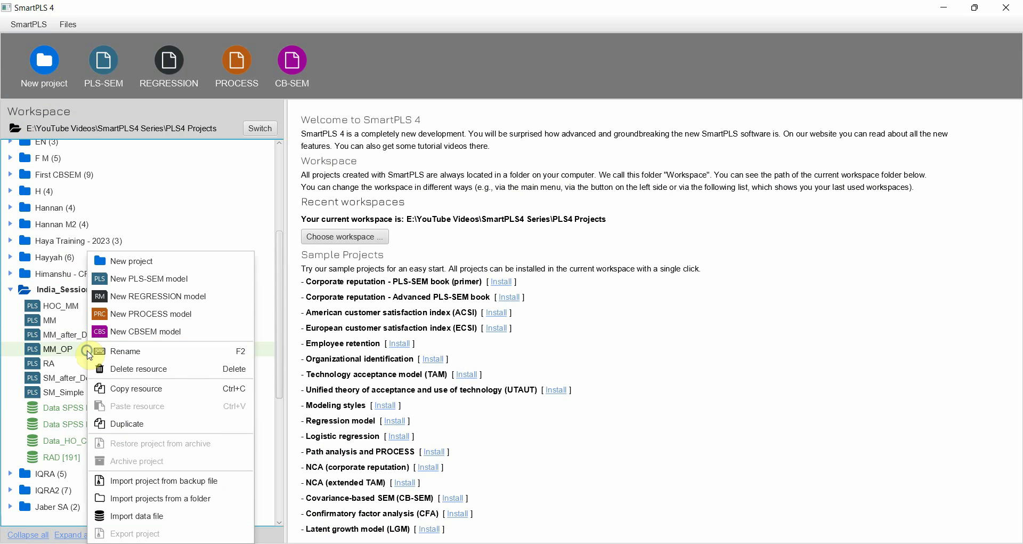
pyautogui.click(148, 429)
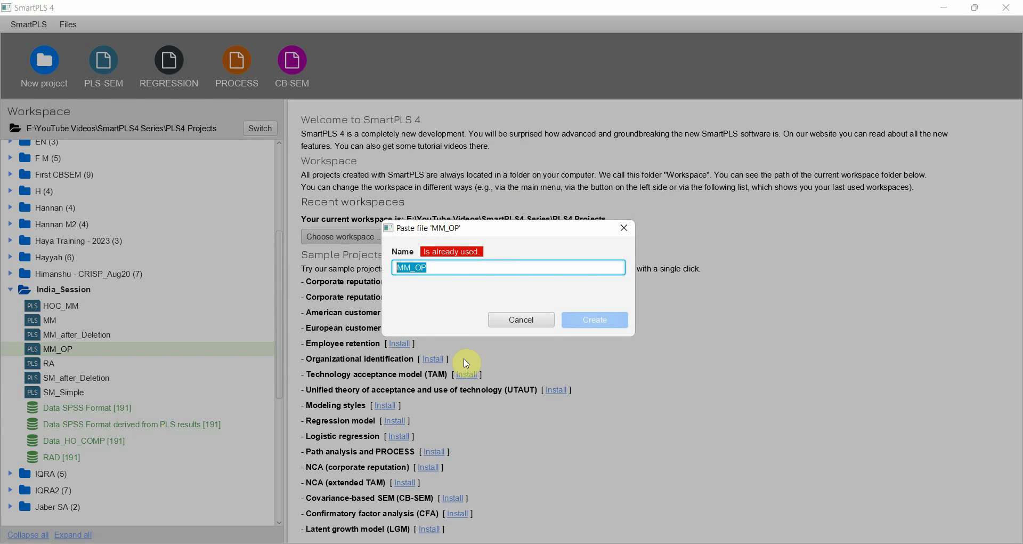
pyautogui.press('End')
pyautogui.write('_')
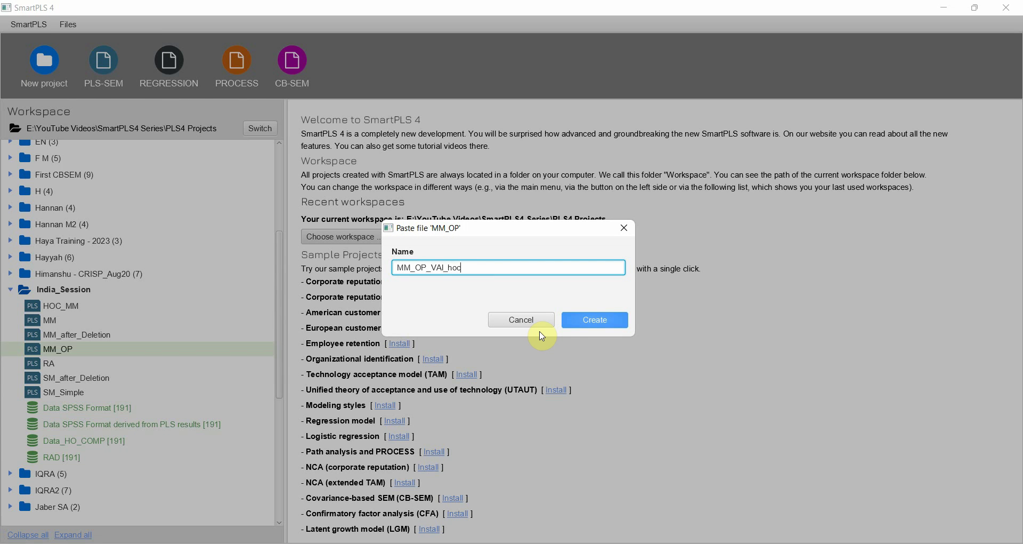
pyautogui.write('VAI_hoc')
pyautogui.hotkey('shift', 'Left')
pyautogui.hotkey('shift', 'Left')
pyautogui.write('HOC')
pyautogui.write('L')
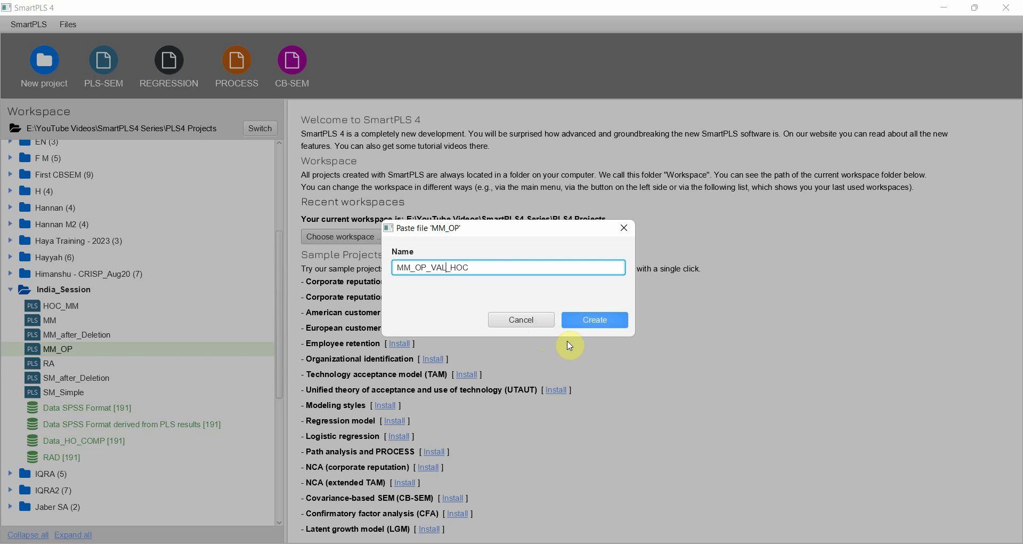
pyautogui.click(607, 318)
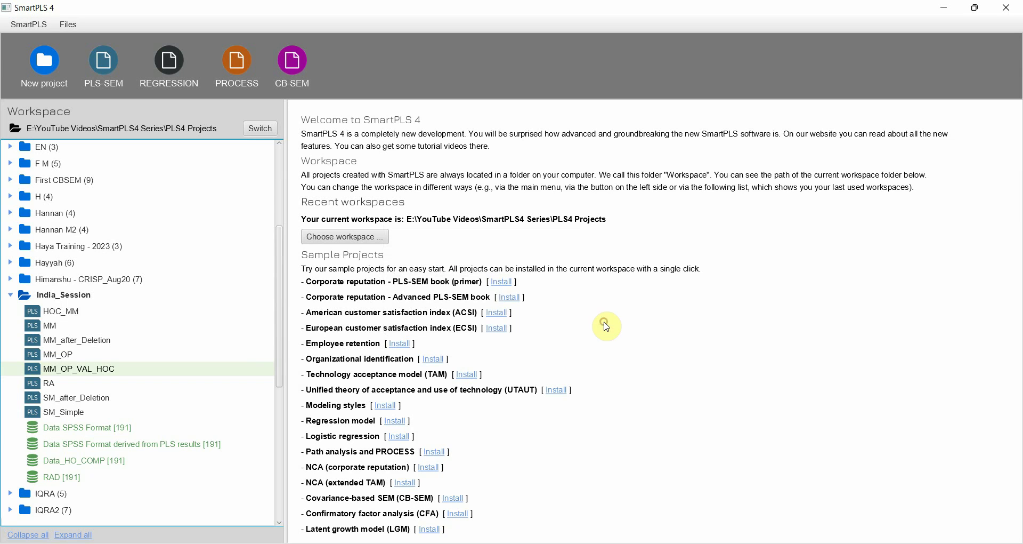
# - Open the MM_OP_VAL_HOC model and switch its dataset to Data_HO_COMP
pyautogui.doubleClick(103, 375)
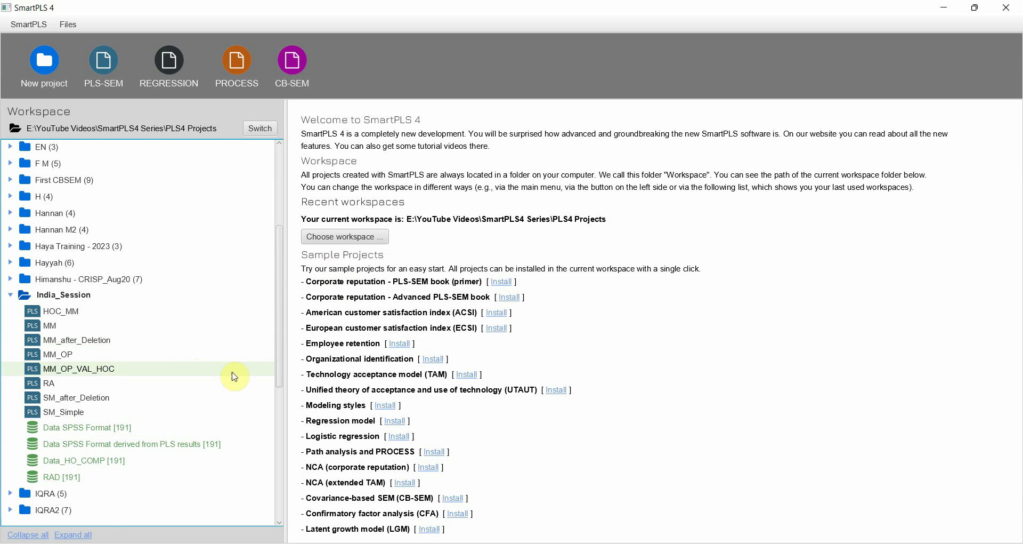
pyautogui.click(128, 128)
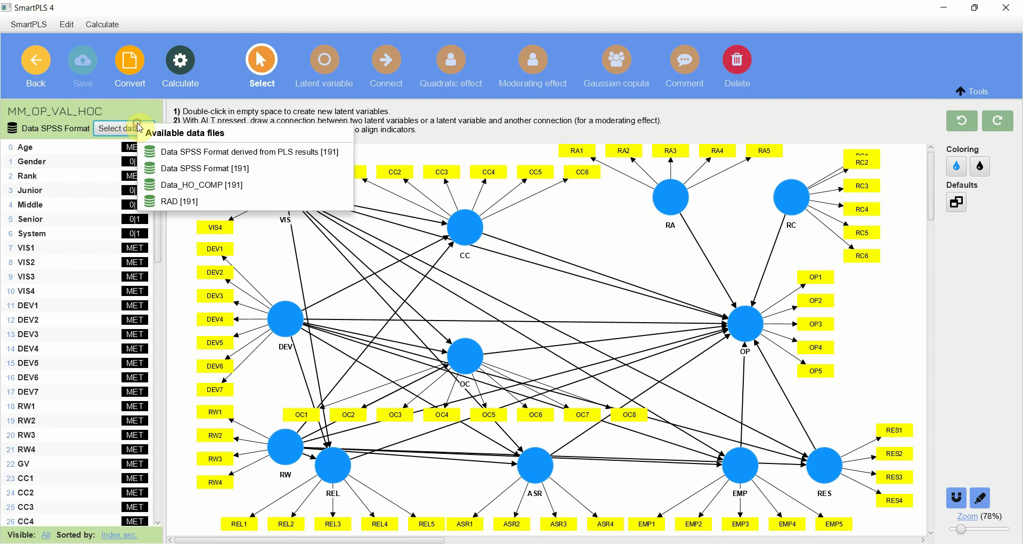
pyautogui.click(212, 185)
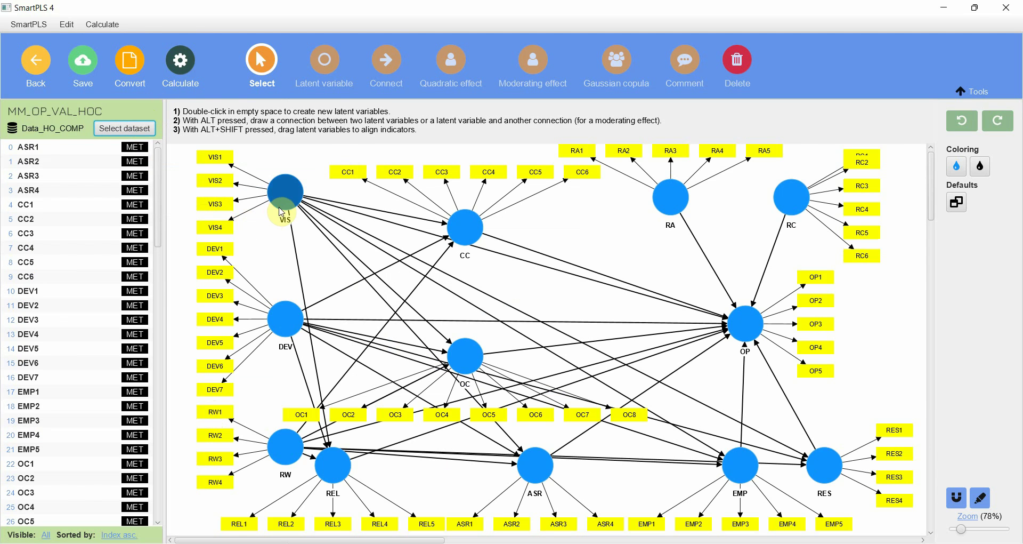
# - Delete the VIS, DEV and RW constructs with their indicators from the path model
pyautogui.click(287, 206)
pyautogui.press('Delete')
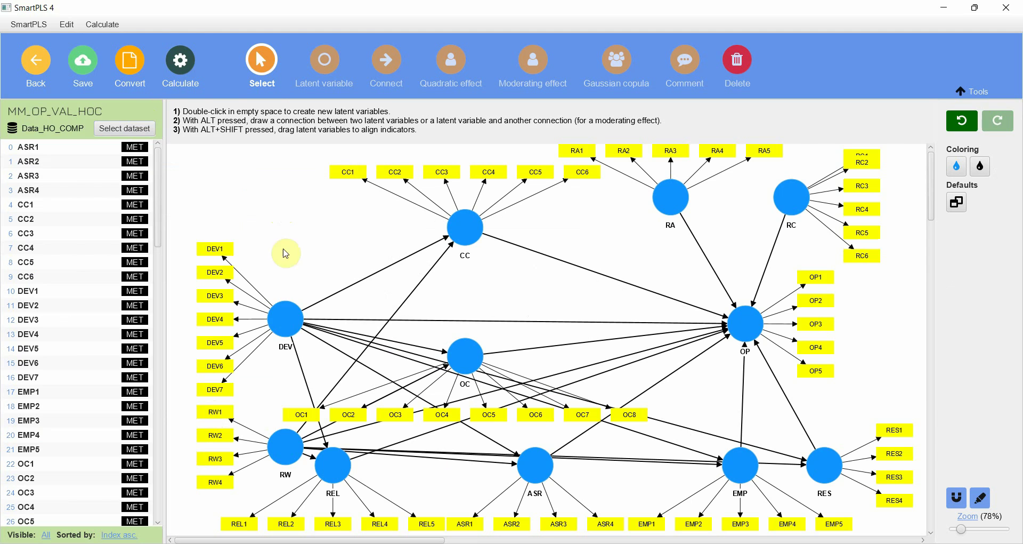
pyautogui.click(291, 332)
pyautogui.press('Delete')
pyautogui.click(280, 450)
pyautogui.press('Delete')
# - Delete the REL, ASR, EMP and RES constructs with their indicators from the path model
pyautogui.click(316, 461)
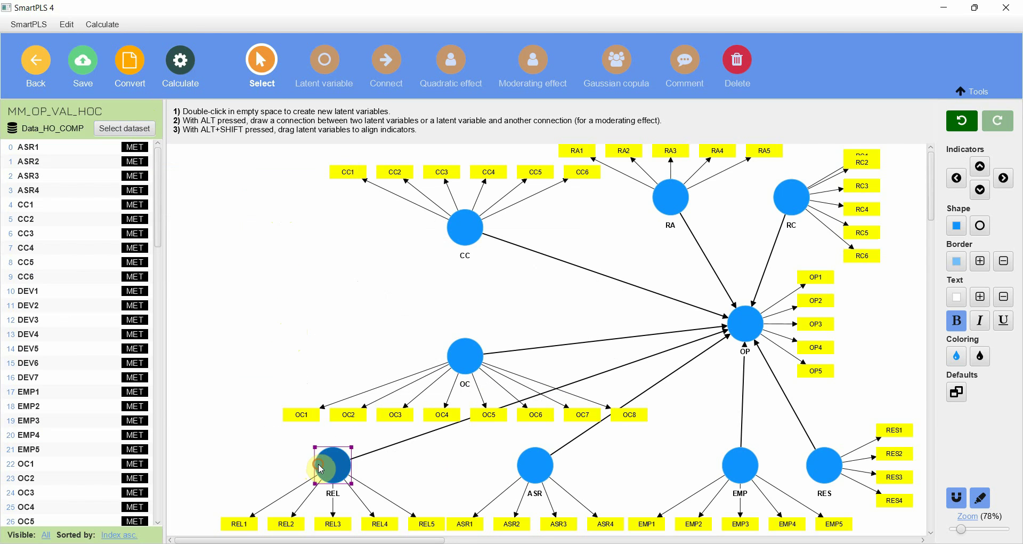
pyautogui.press('Delete')
pyautogui.click(528, 453)
pyautogui.press('Delete')
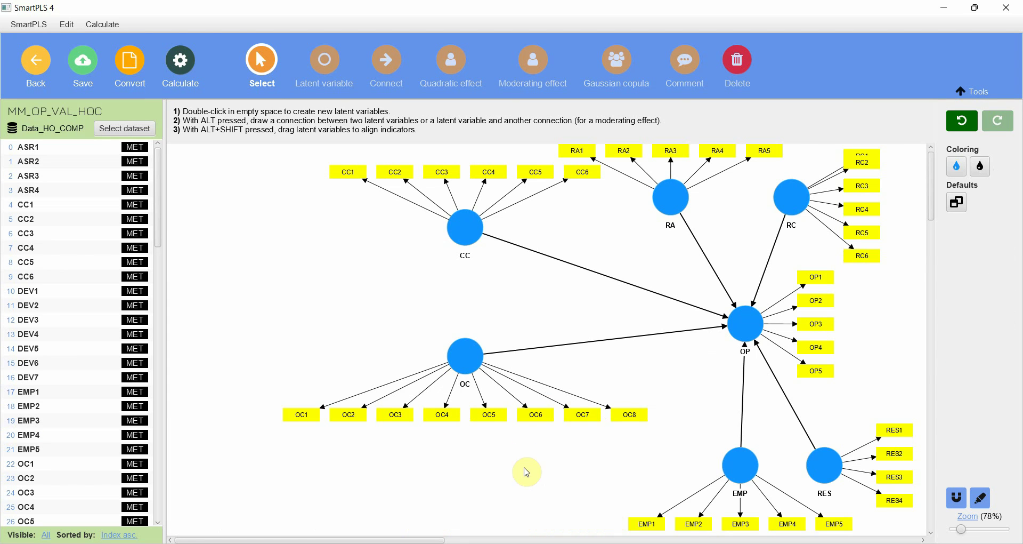
pyautogui.click(724, 474)
pyautogui.press('Delete')
pyautogui.click(825, 466)
pyautogui.press('Delete')
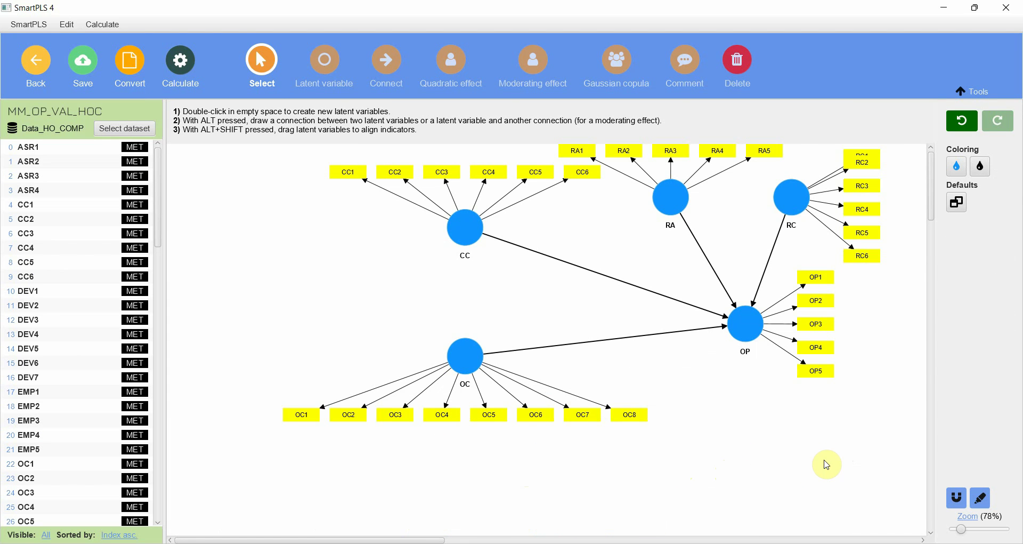
# - Delete the RA and RC constructs with their indicators from the path model
pyautogui.click(681, 190)
pyautogui.press('Delete')
pyautogui.click(788, 197)
pyautogui.press('Delete')
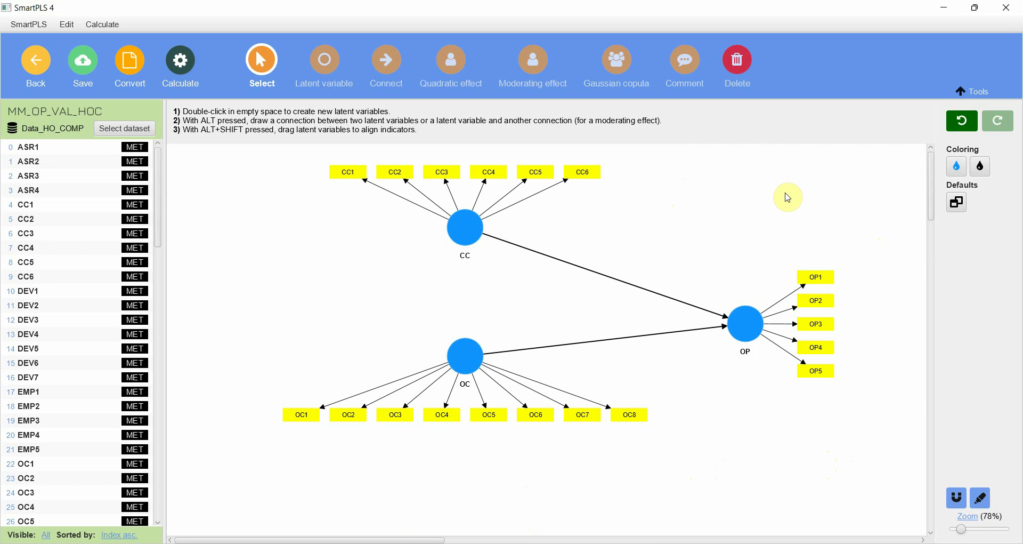
# - Point out the remaining CC, OP and OC constructs with their indicators, and look through the dataset's variables
pyautogui.moveTo(290, 163); pyautogui.dragTo(859, 539)
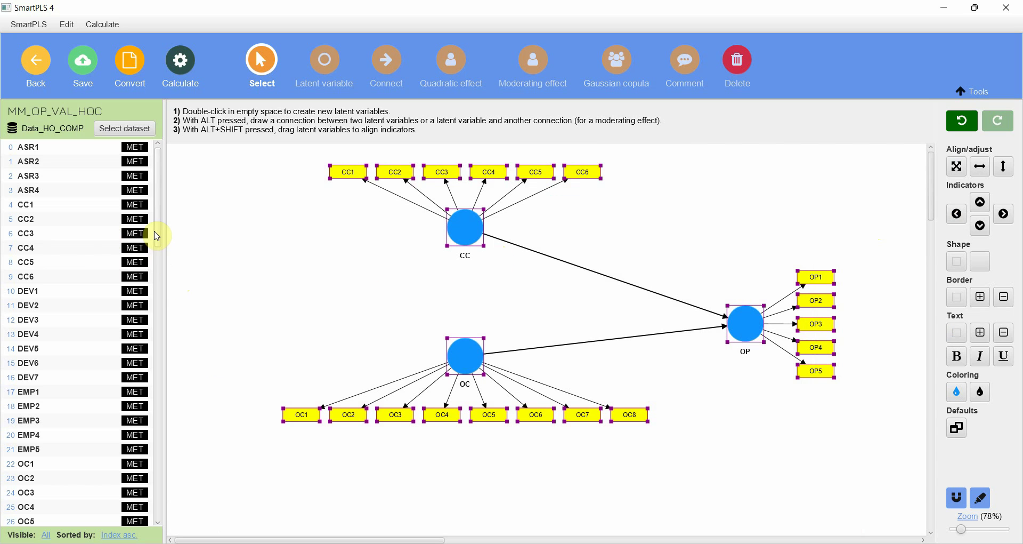
pyautogui.scroll(-2, 156, 248)
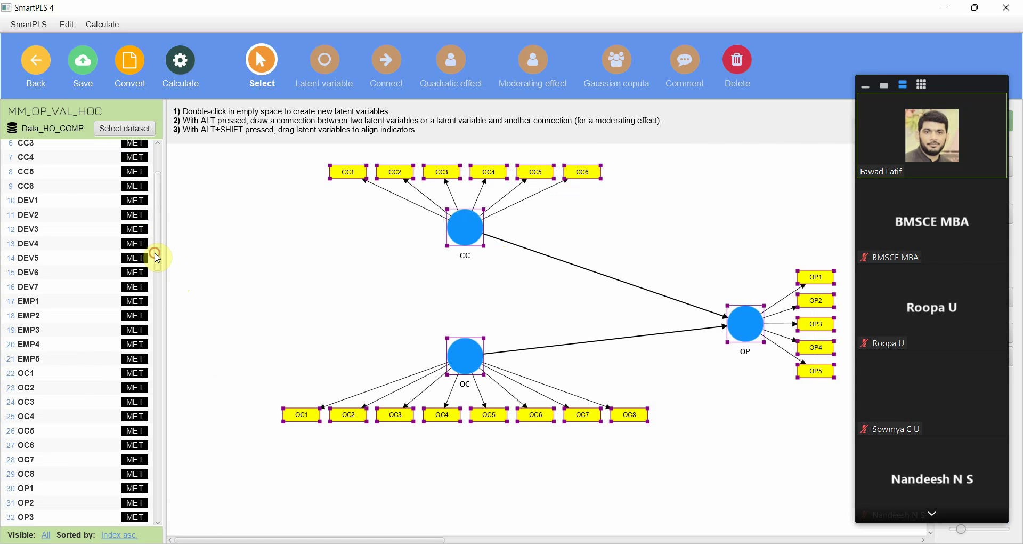
pyautogui.hotkey('ctrl', 'alt', 'shift', 'h')
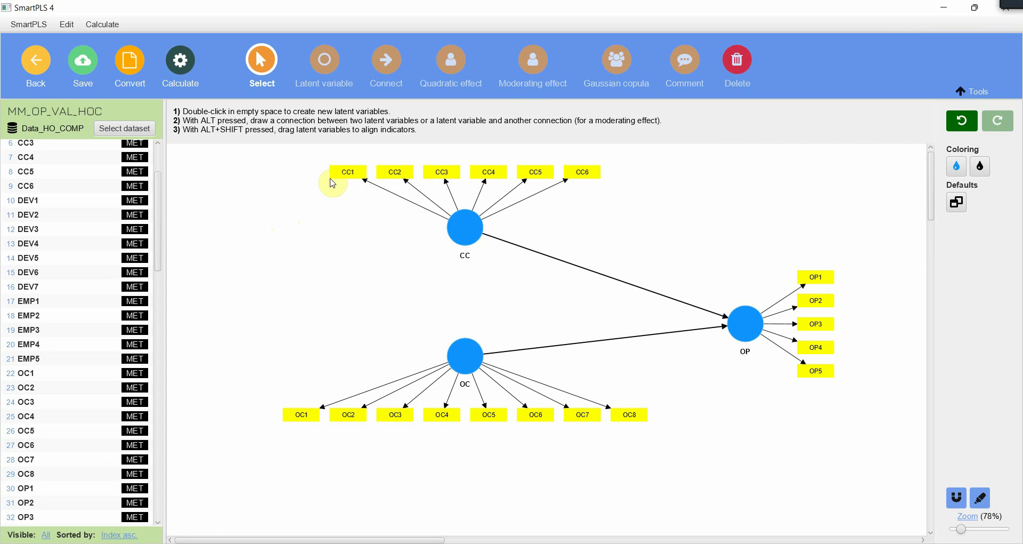
pyautogui.moveTo(315, 165); pyautogui.dragTo(635, 251)
pyautogui.click(698, 245)
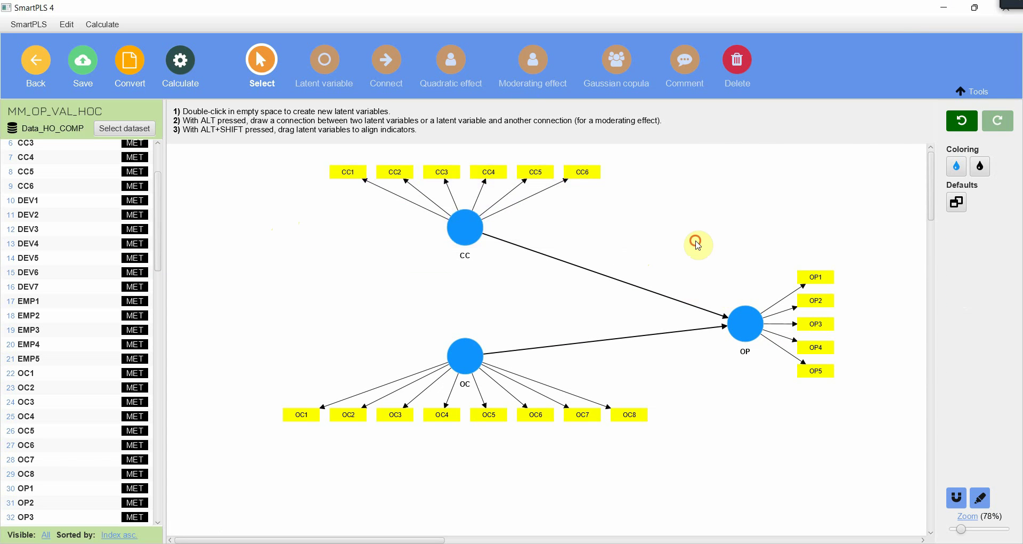
pyautogui.moveTo(698, 245); pyautogui.dragTo(836, 380)
pyautogui.moveTo(256, 308); pyautogui.dragTo(706, 467)
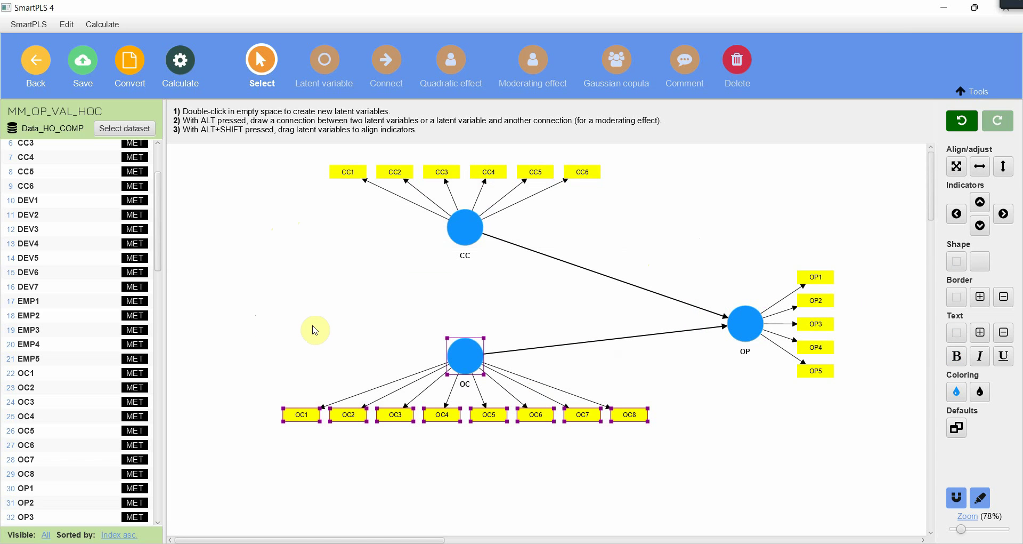
# - Shift the CC, OP and OC constructs with their indicators to the right to free space in the model
pyautogui.click(299, 238)
pyautogui.moveTo(473, 238); pyautogui.dragTo(528, 238)
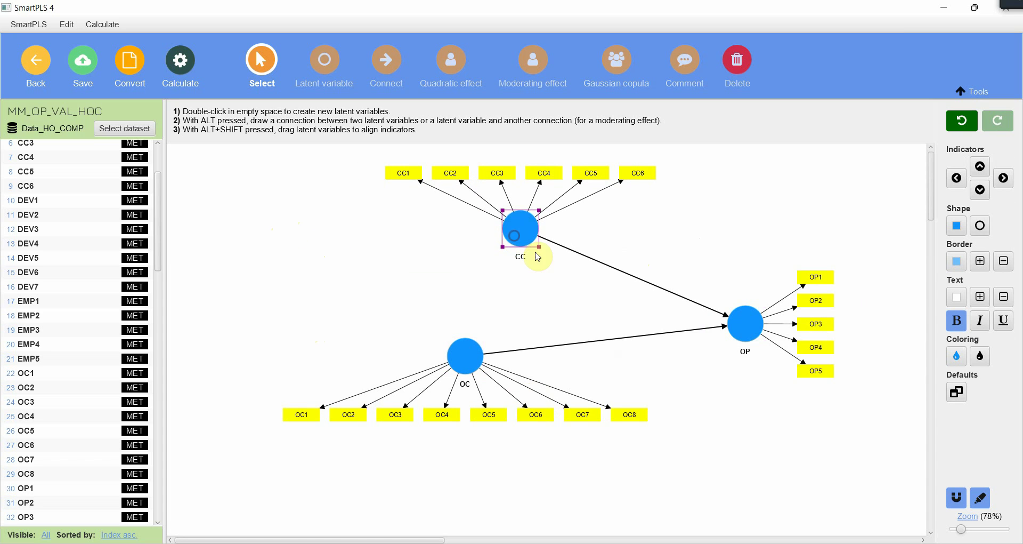
pyautogui.click(725, 327)
pyautogui.moveTo(729, 330); pyautogui.dragTo(764, 340)
pyautogui.moveTo(477, 356); pyautogui.dragTo(515, 363)
# - Add a construct named IM beside CC and OC, measured by the latent variable scores of DEV, RW and VIS
pyautogui.scroll(-5, 81, 252)
pyautogui.scroll(6, 82, 252)
pyautogui.scroll(-10, 81, 252)
pyautogui.scroll(-9, 82, 252)
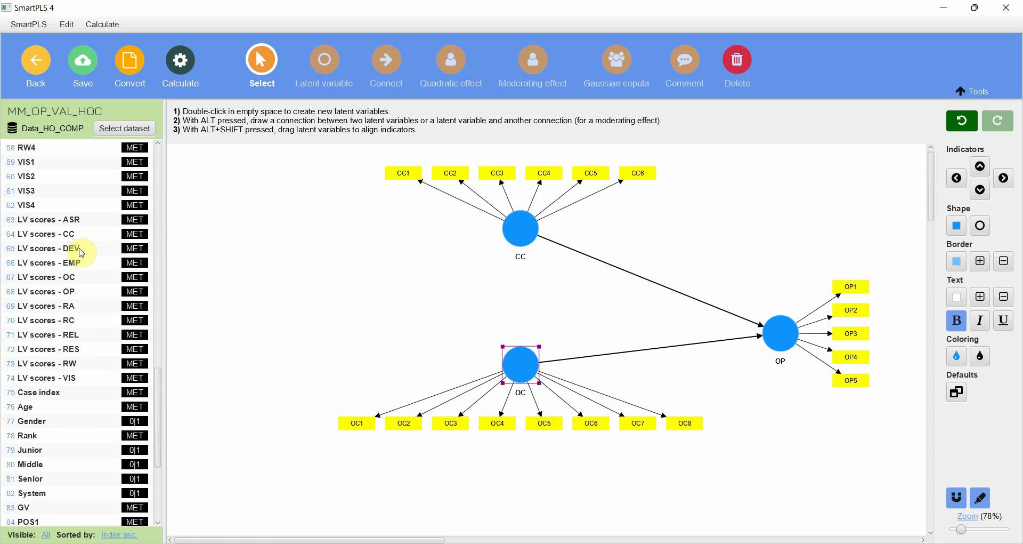
pyautogui.click(62, 221)
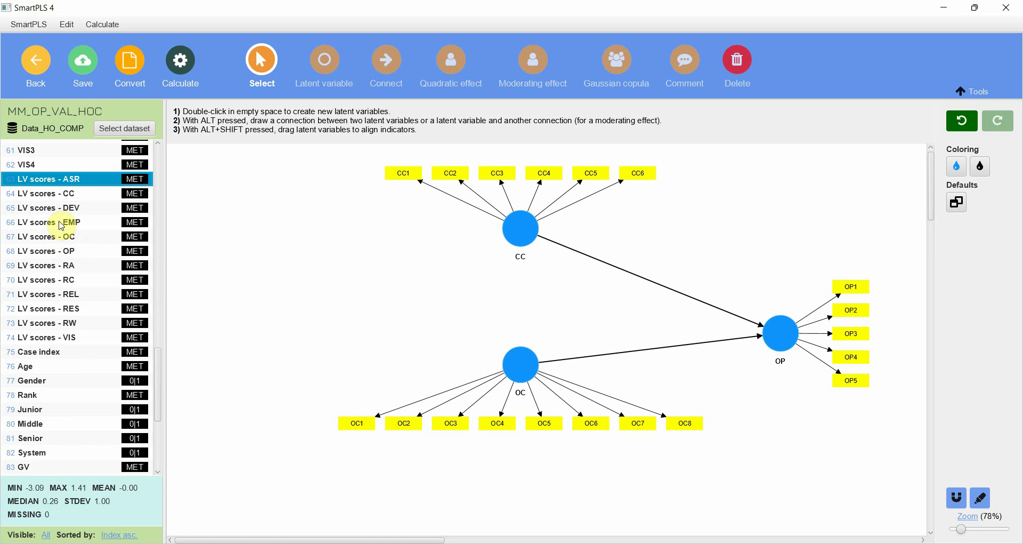
pyautogui.click(63, 208)
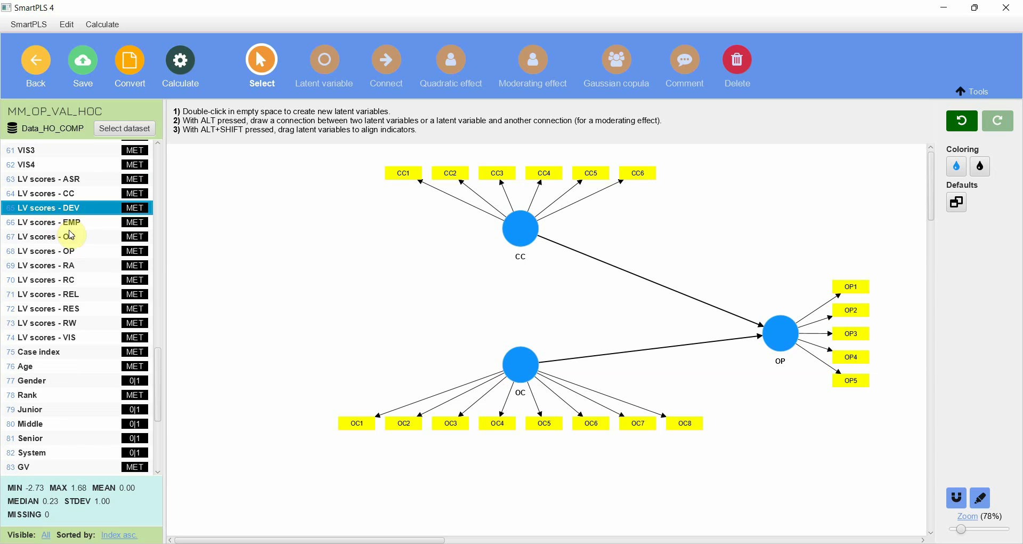
pyautogui.keyDown('ctrl'); pyautogui.click(60, 326); pyautogui.keyUp('ctrl')
pyautogui.keyDown('ctrl'); pyautogui.click(61, 358); pyautogui.keyUp('ctrl')
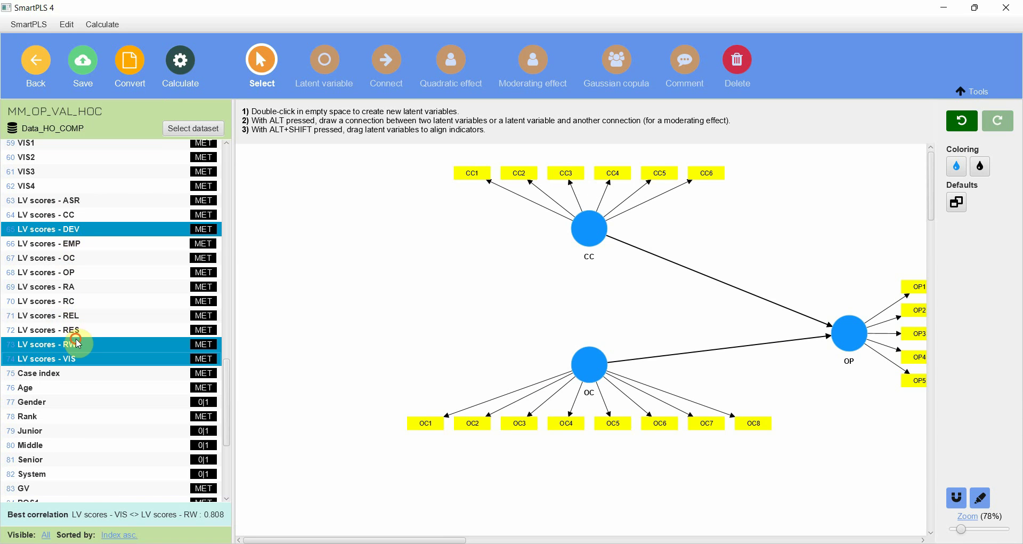
pyautogui.moveTo(78, 344); pyautogui.dragTo(382, 271)
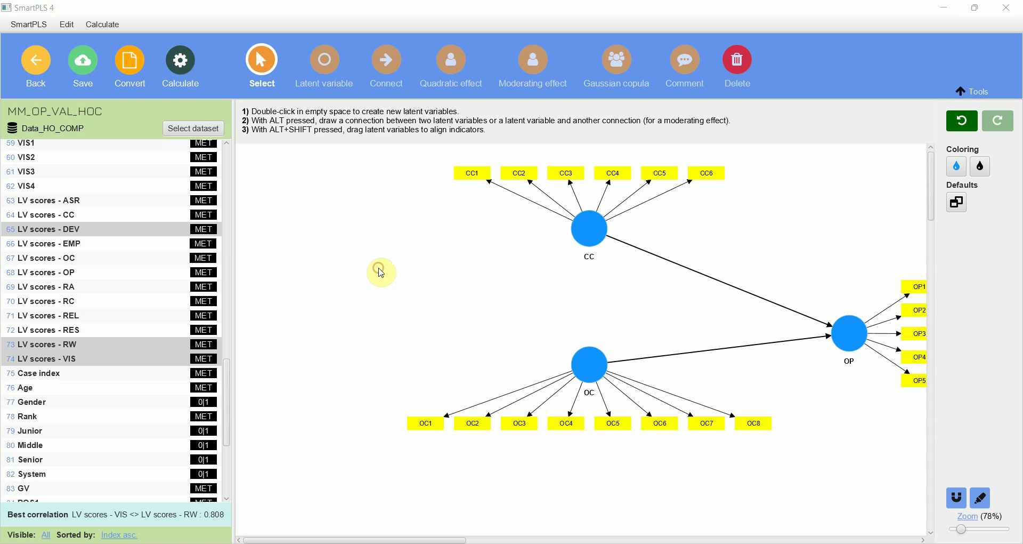
pyautogui.write('IM')
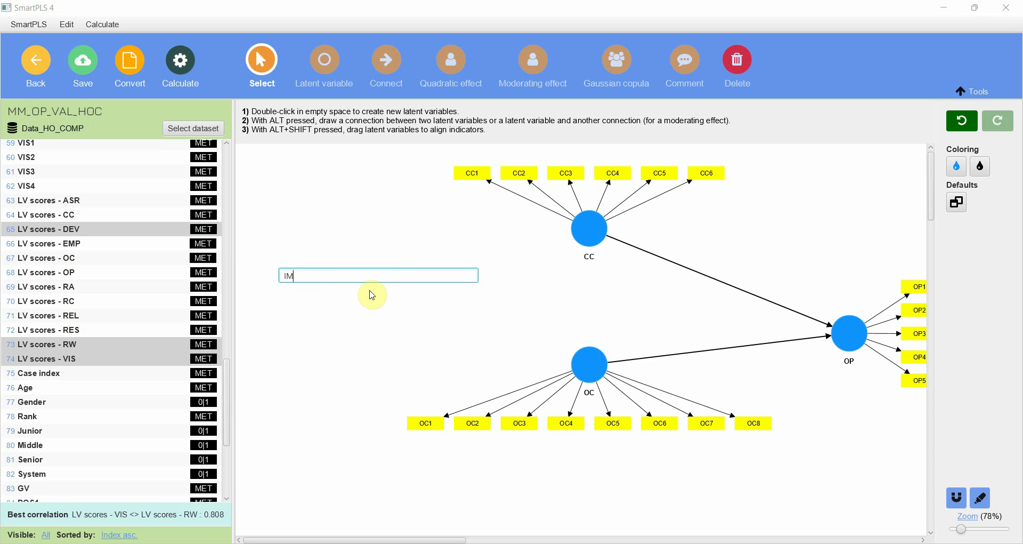
pyautogui.press('Return')
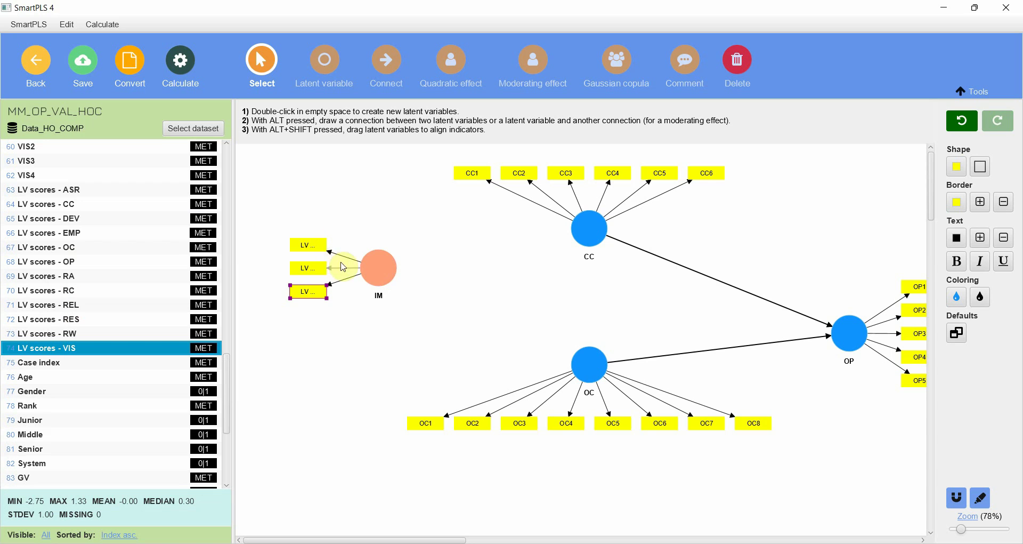
# - Invert the measurement model of IM so its indicators point towards the construct
pyautogui.moveTo(365, 293)
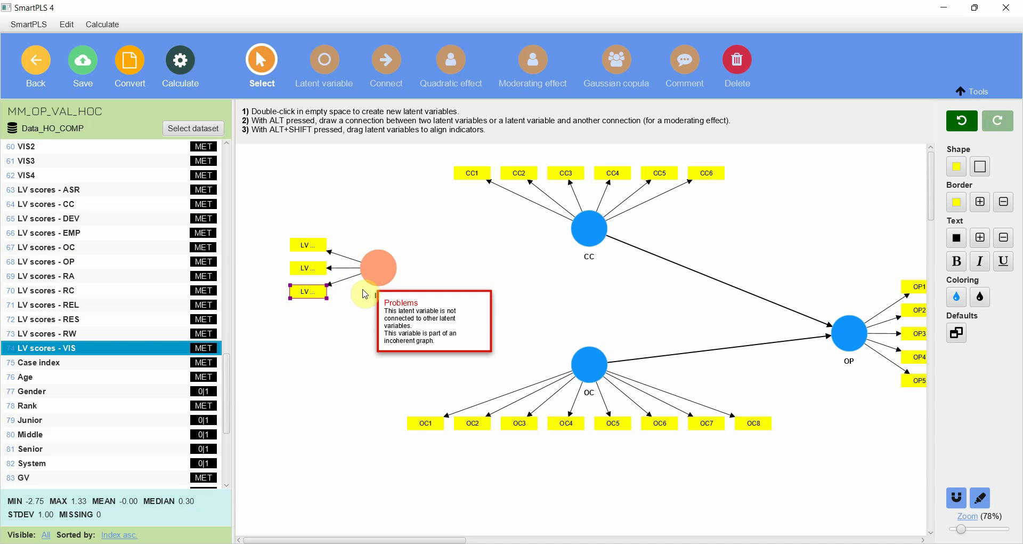
pyautogui.rightClick(382, 269)
pyautogui.click(436, 354)
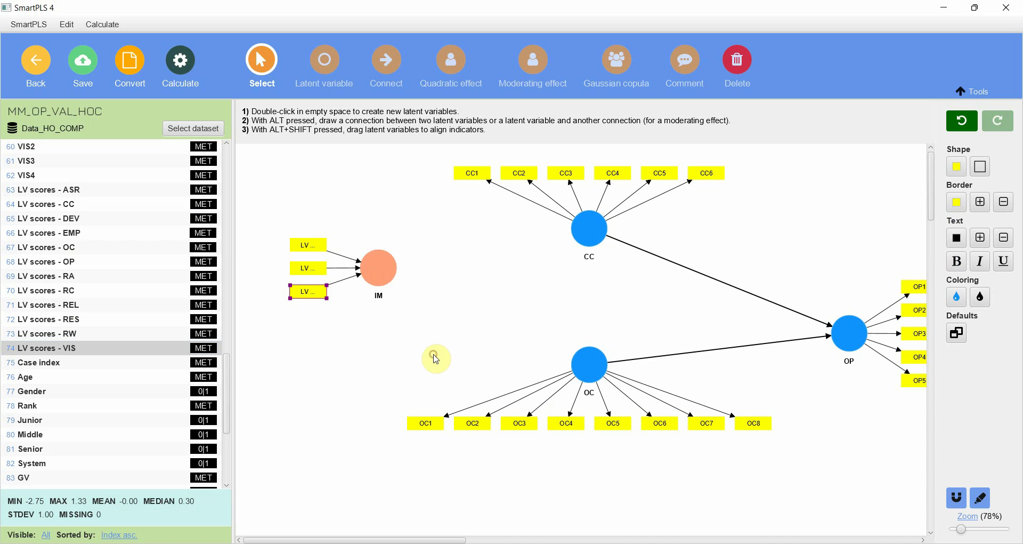
pyautogui.click(349, 365)
pyautogui.click(379, 263)
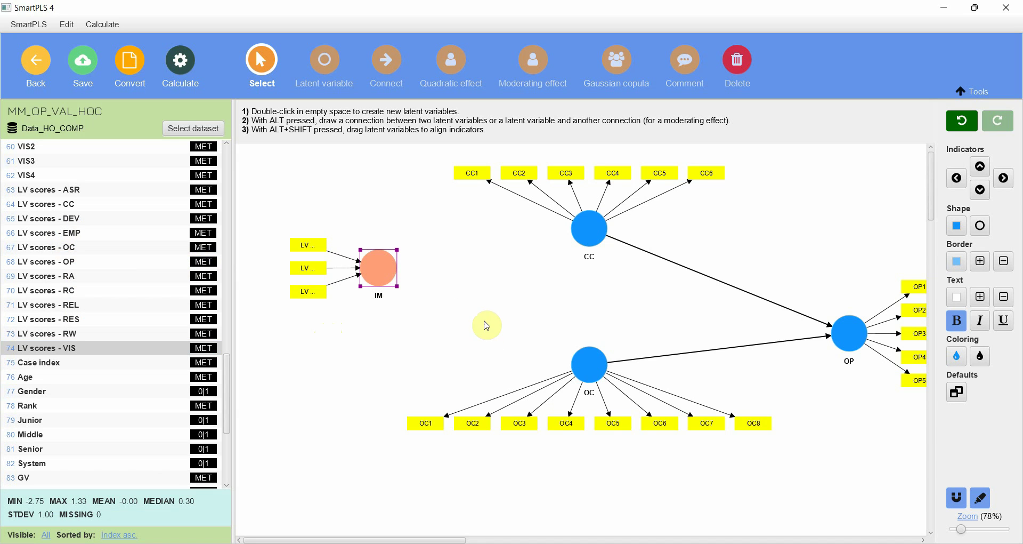
# - Add a construct named ISQ below OC, measured by the latent variable scores of ASR, EMP, REL and RES
pyautogui.click(81, 190)
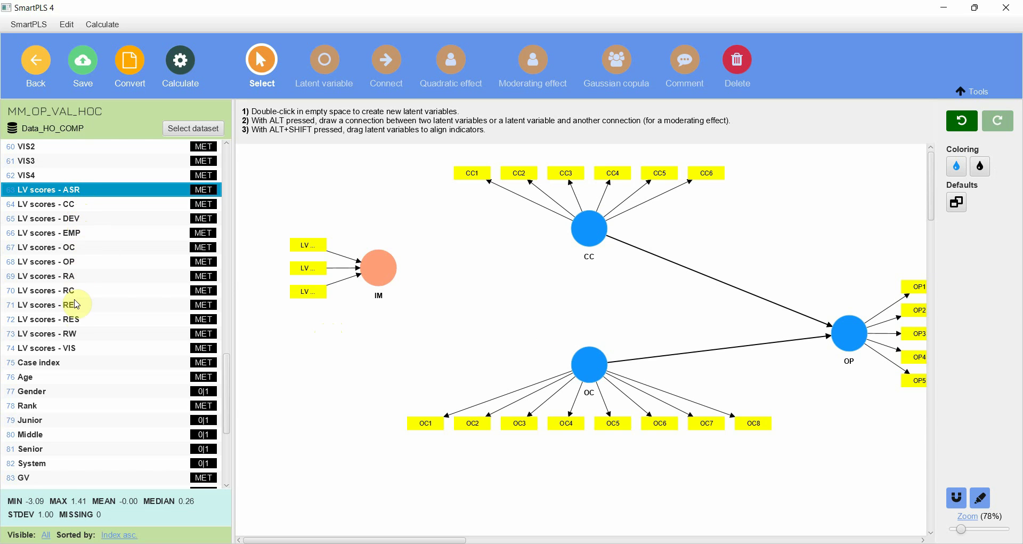
pyautogui.keyDown('ctrl'); pyautogui.click(76, 319); pyautogui.keyUp('ctrl')
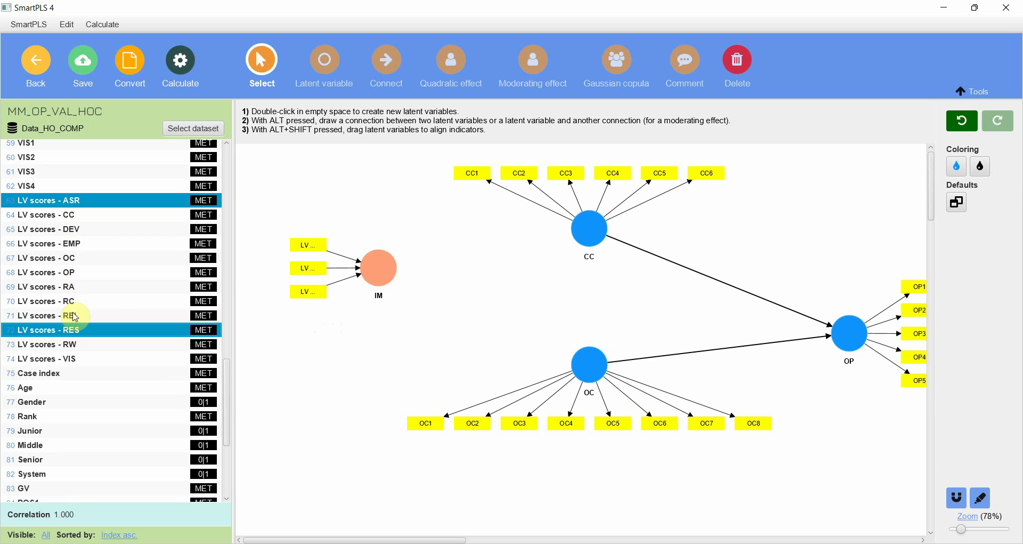
pyautogui.keyDown('ctrl'); pyautogui.click(75, 314); pyautogui.keyUp('ctrl')
pyautogui.keyDown('ctrl'); pyautogui.click(78, 242); pyautogui.keyUp('ctrl')
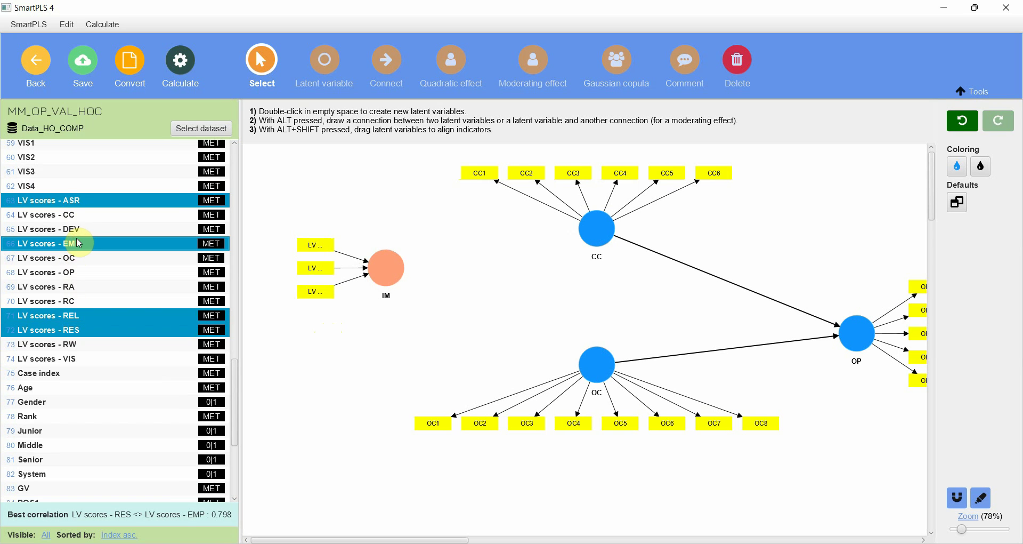
pyautogui.moveTo(85, 249); pyautogui.dragTo(591, 481)
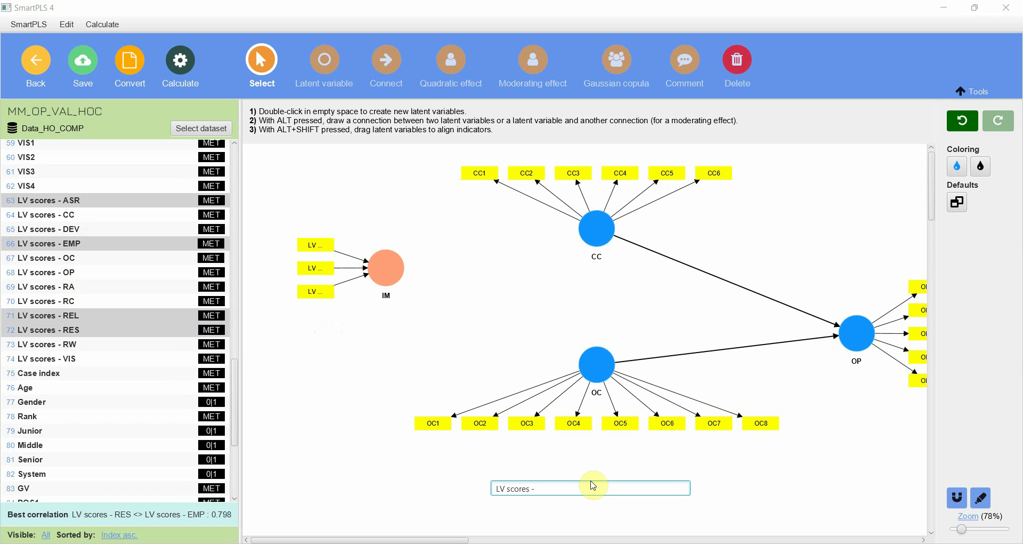
pyautogui.write('ISQ')
pyautogui.press('Return')
pyautogui.moveTo(592, 485); pyautogui.dragTo(592, 458)
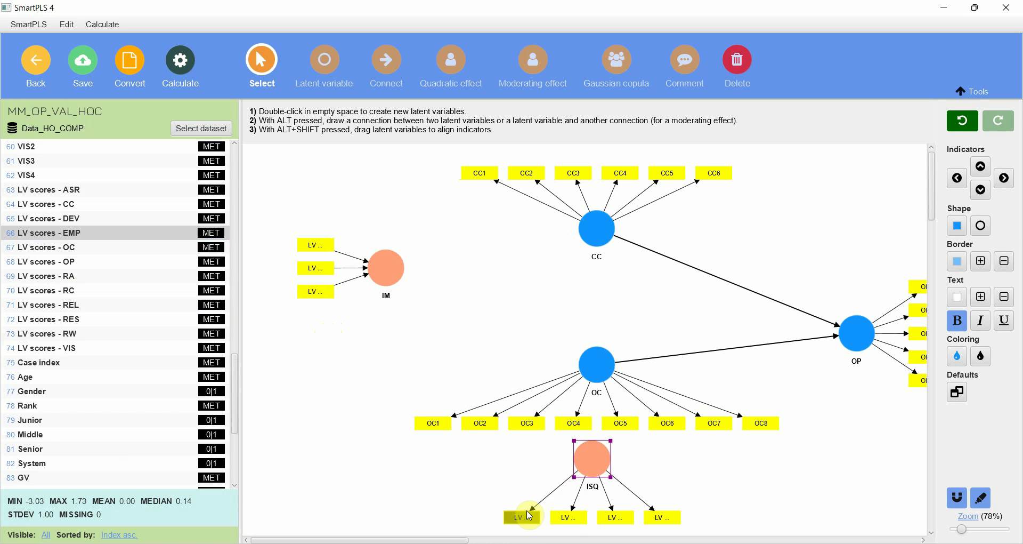
pyautogui.click(351, 483)
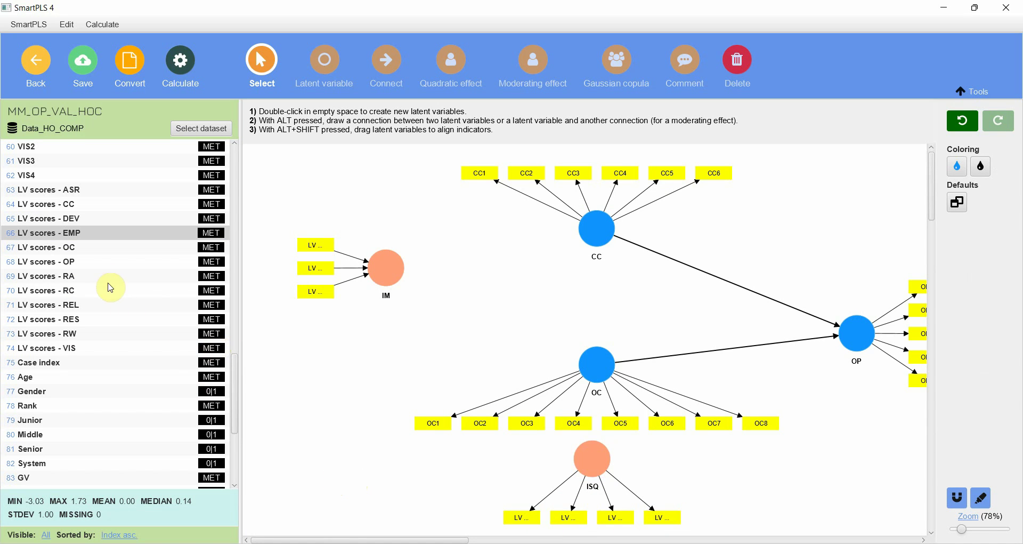
# - Add a construct named RS above OP, measured by the latent variable scores of RA and RC
pyautogui.click(80, 280)
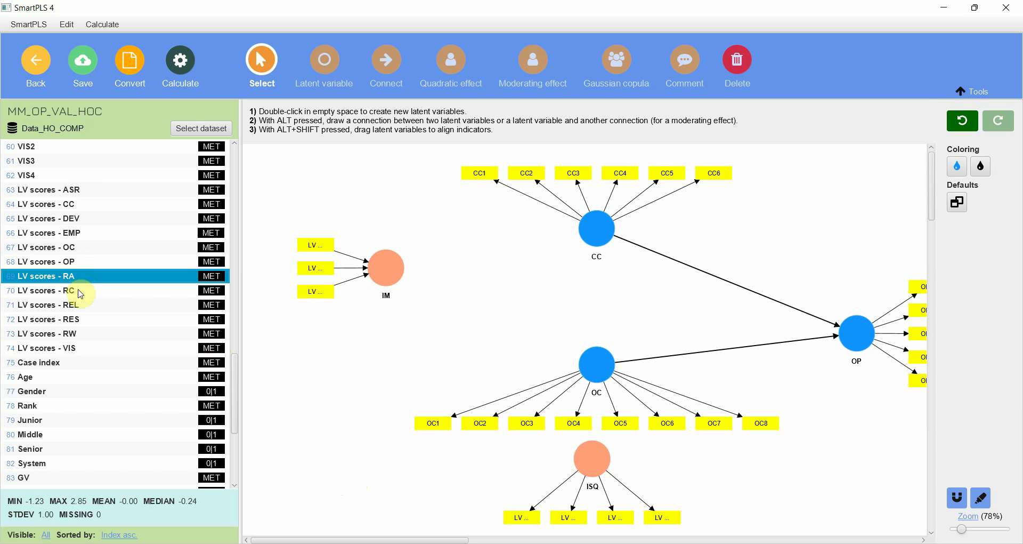
pyautogui.keyDown('ctrl'); pyautogui.click(80, 292); pyautogui.keyUp('ctrl')
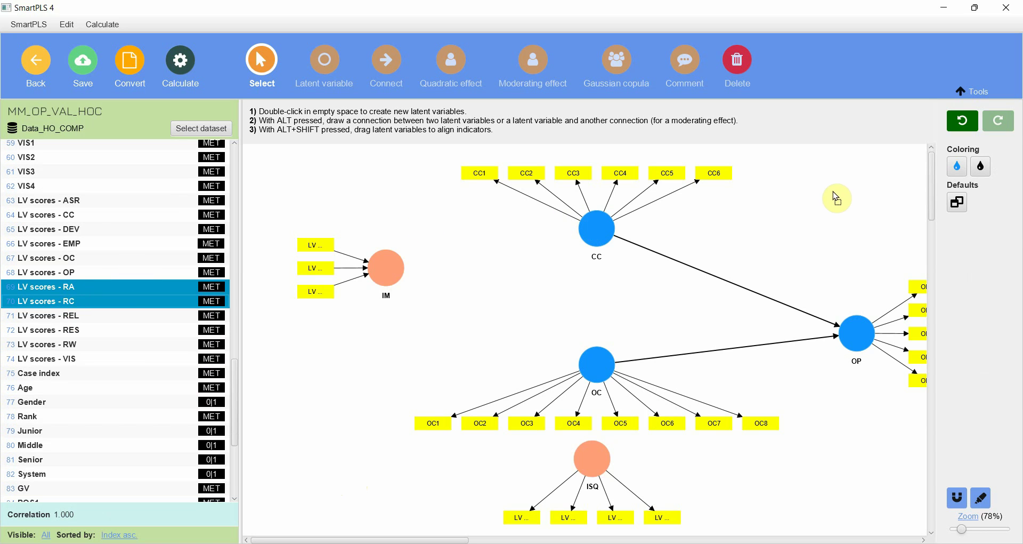
pyautogui.moveTo(835, 197); pyautogui.dragTo(833, 213)
pyautogui.write('RS')
pyautogui.press('Return')
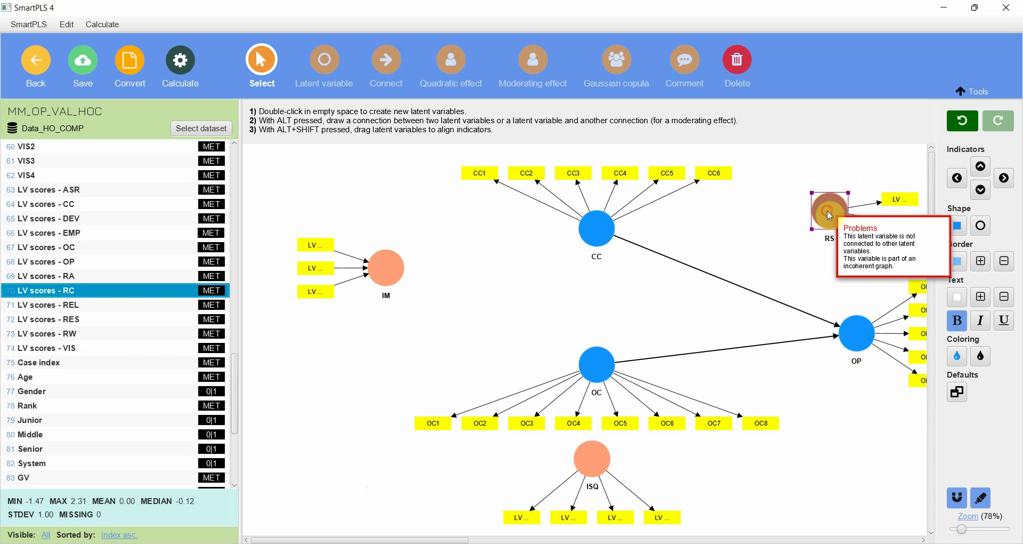
# - Move RS slightly away from the canvas edge and invert its measurement model so the indicators point towards it
pyautogui.moveTo(798, 211); pyautogui.dragTo(798, 221)
pyautogui.rightClick(798, 223)
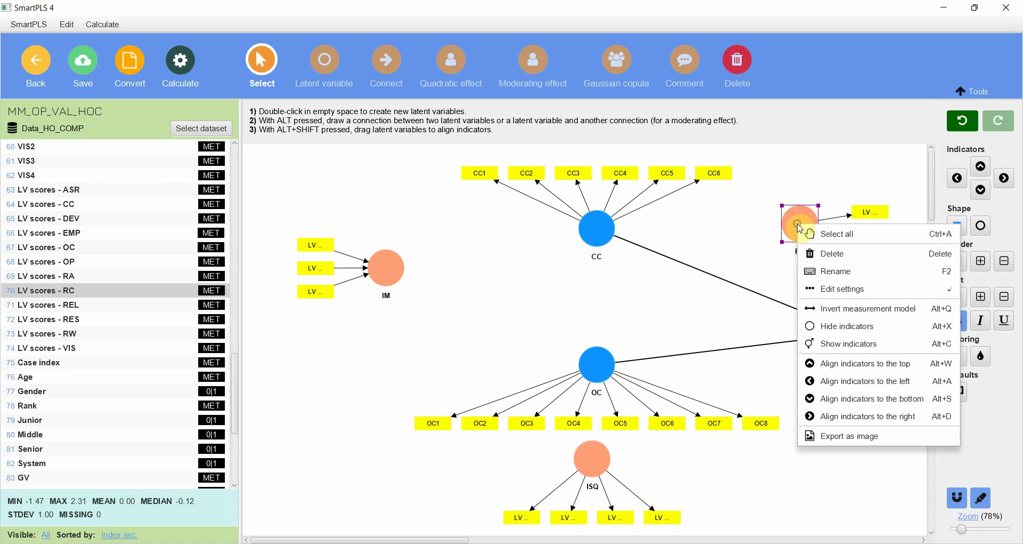
pyautogui.click(820, 308)
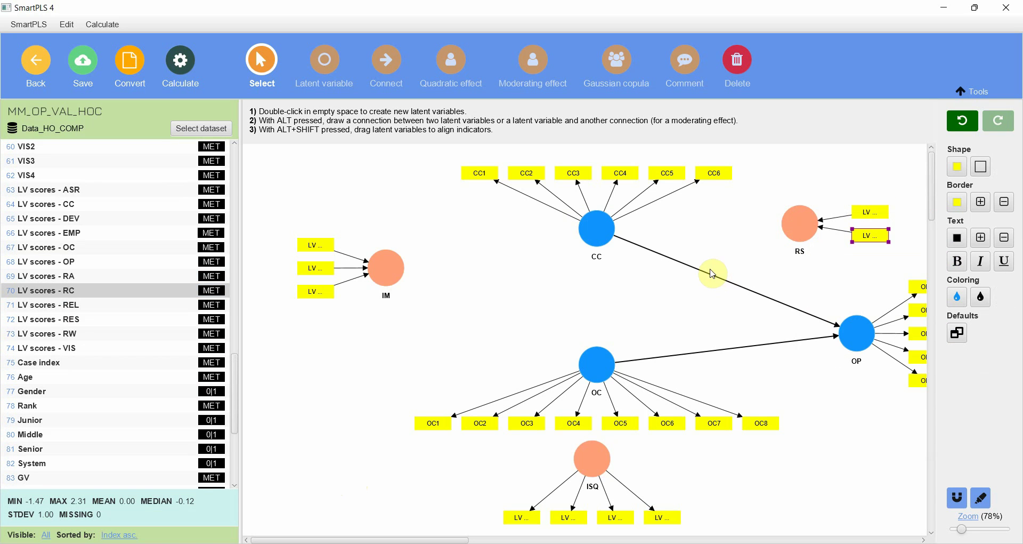
# - Hide the indicators of all constructs in the model
pyautogui.hotkey('ctrl', 'a')
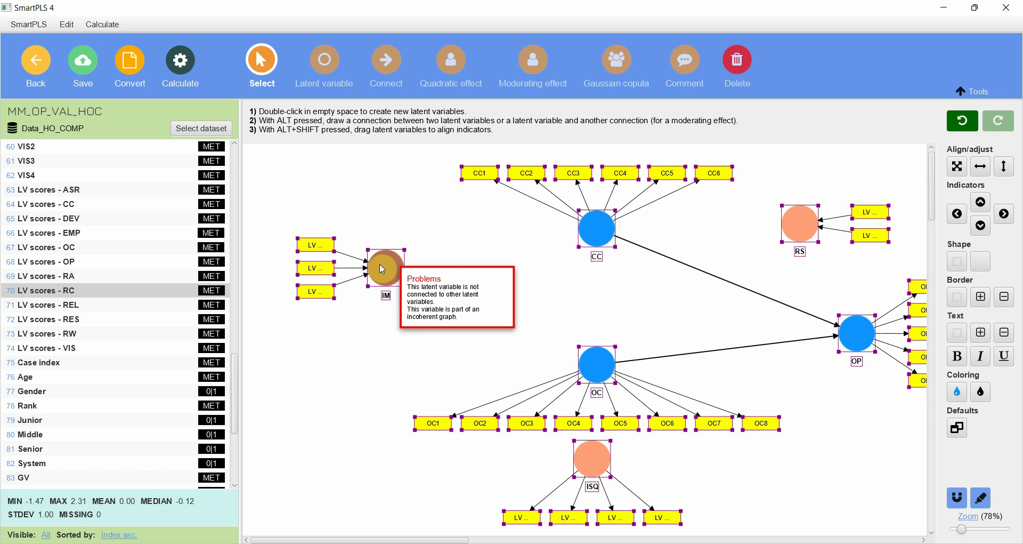
pyautogui.hotkey('ctrl', 'h')
pyautogui.click(414, 382)
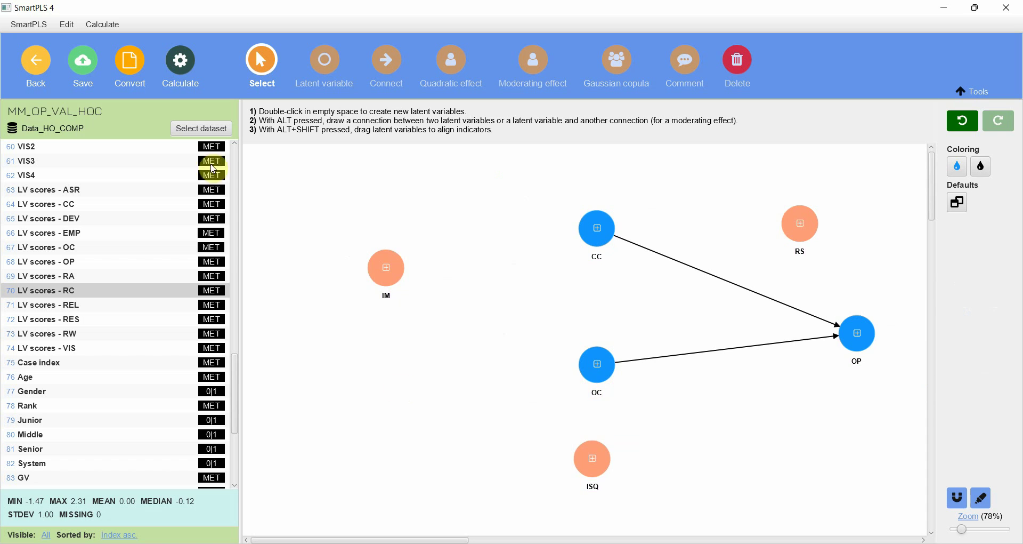
# - Draw paths from IM to CC, OC, ISQ and OP and from RS to OP, and save the model
pyautogui.click(385, 60)
pyautogui.moveTo(387, 270); pyautogui.dragTo(855, 337)
pyautogui.moveTo(385, 268); pyautogui.dragTo(602, 477)
pyautogui.moveTo(803, 223); pyautogui.dragTo(854, 321)
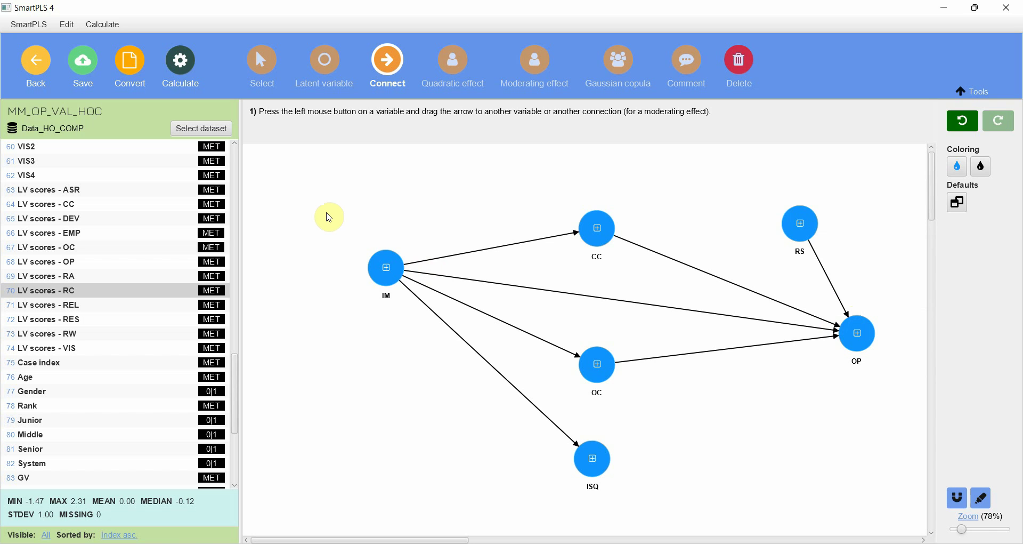
pyautogui.click(84, 63)
# - Move IM down level with OP, and draw a path from ISQ to OP
pyautogui.click(262, 62)
pyautogui.moveTo(387, 287); pyautogui.dragTo(391, 350)
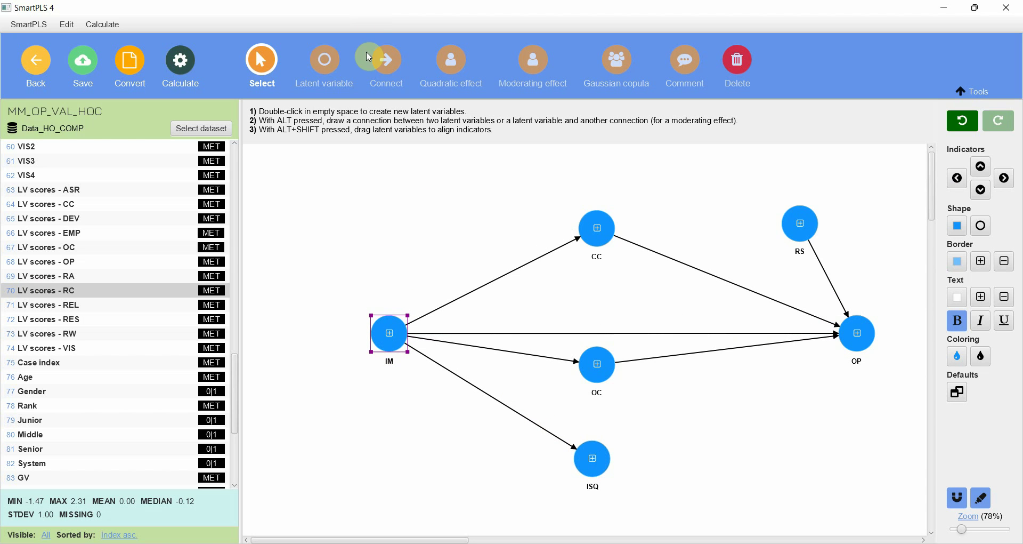
pyautogui.click(387, 62)
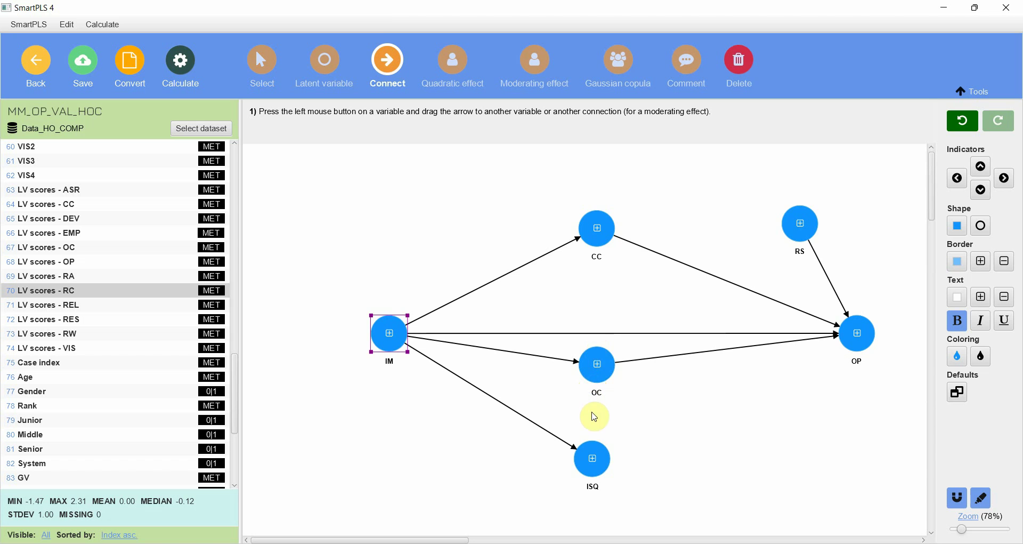
pyautogui.moveTo(591, 458); pyautogui.dragTo(851, 342)
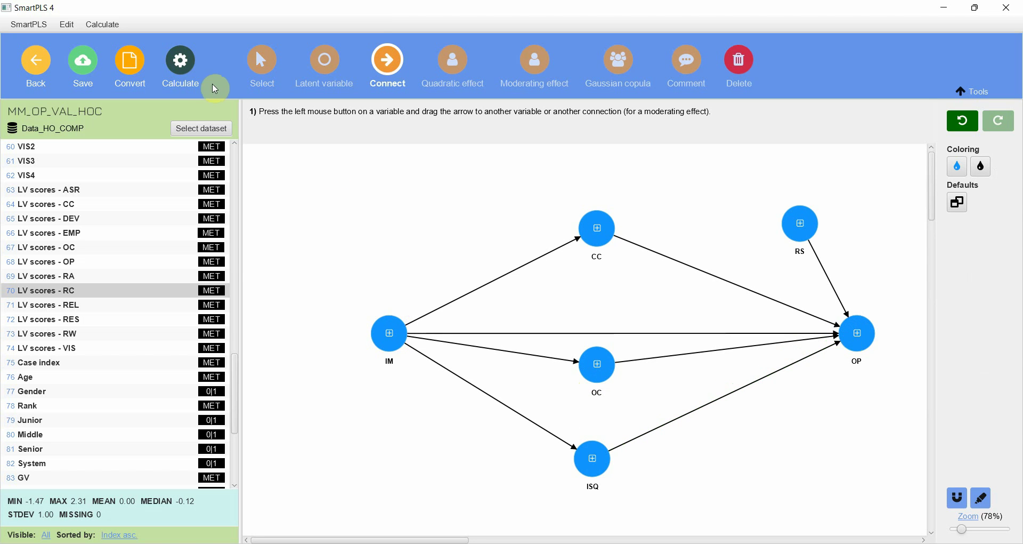
# - Space out the OC, ISQ and OP constructs in the diagram and save the model
pyautogui.click(262, 61)
pyautogui.moveTo(593, 365); pyautogui.dragTo(596, 384)
pyautogui.moveTo(597, 463); pyautogui.dragTo(604, 490)
pyautogui.moveTo(862, 338); pyautogui.dragTo(836, 348)
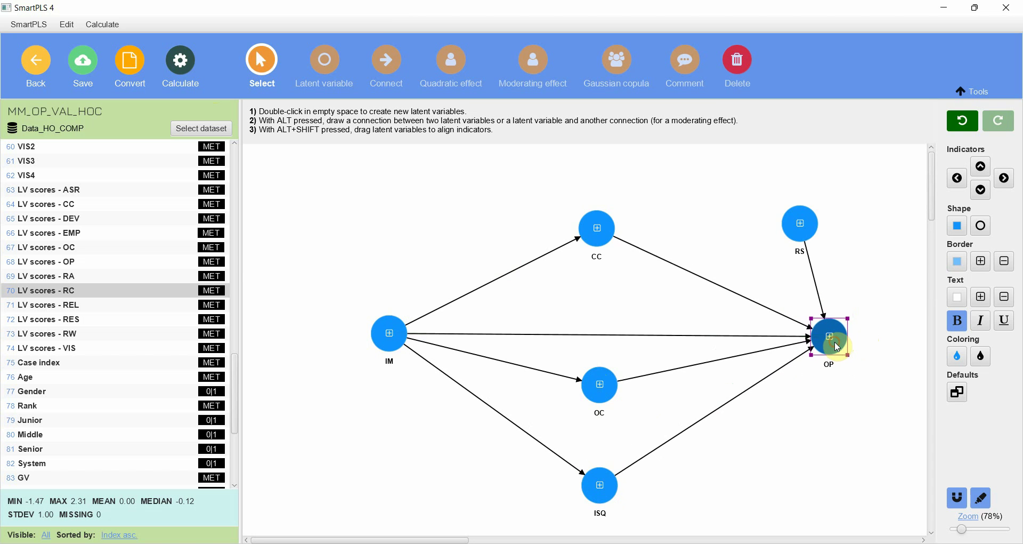
pyautogui.click(86, 63)
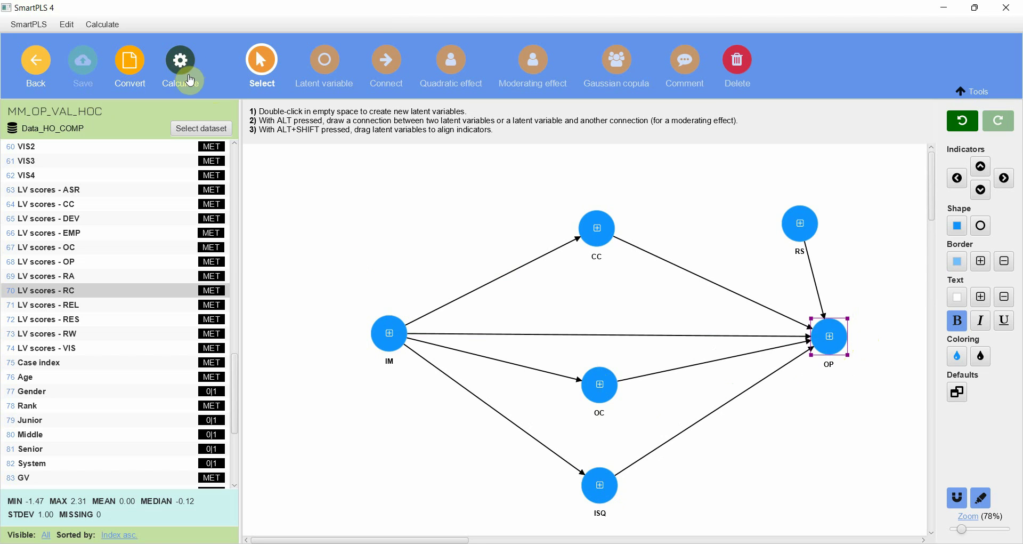
# - Point out the higher-order constructs IM, RS and ISQ in the path model
pyautogui.moveTo(348, 287); pyautogui.dragTo(431, 426)
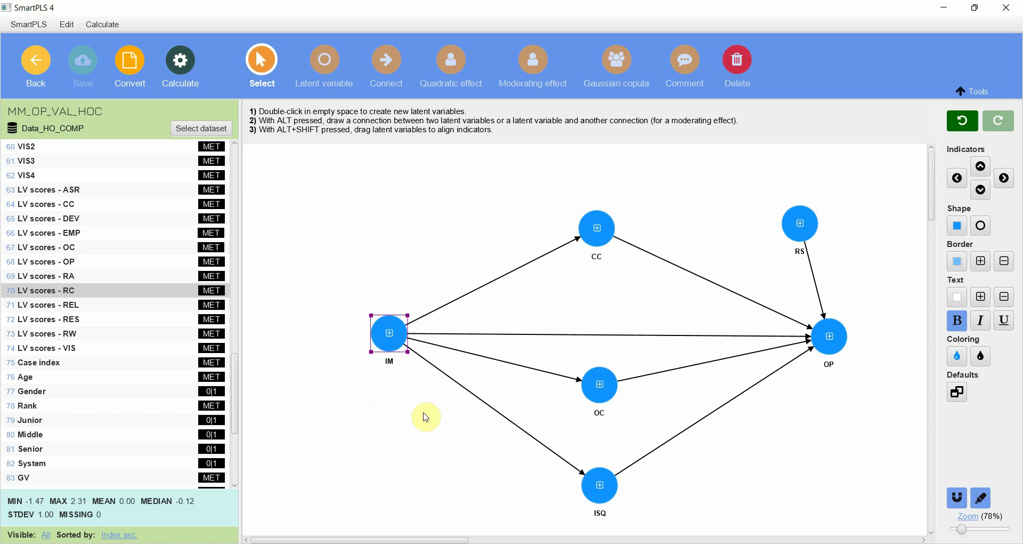
pyautogui.moveTo(742, 192); pyautogui.dragTo(887, 255)
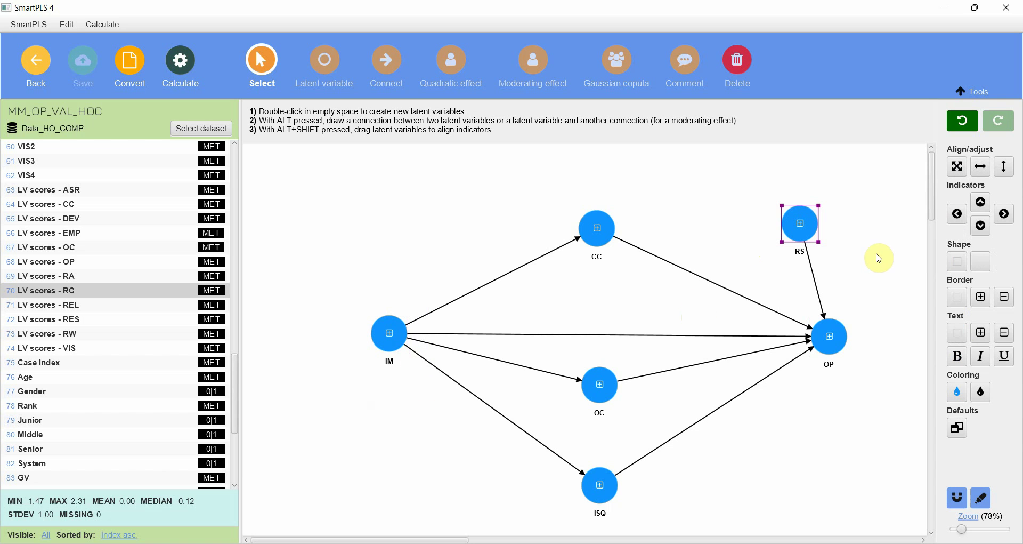
pyautogui.moveTo(544, 464); pyautogui.dragTo(716, 520)
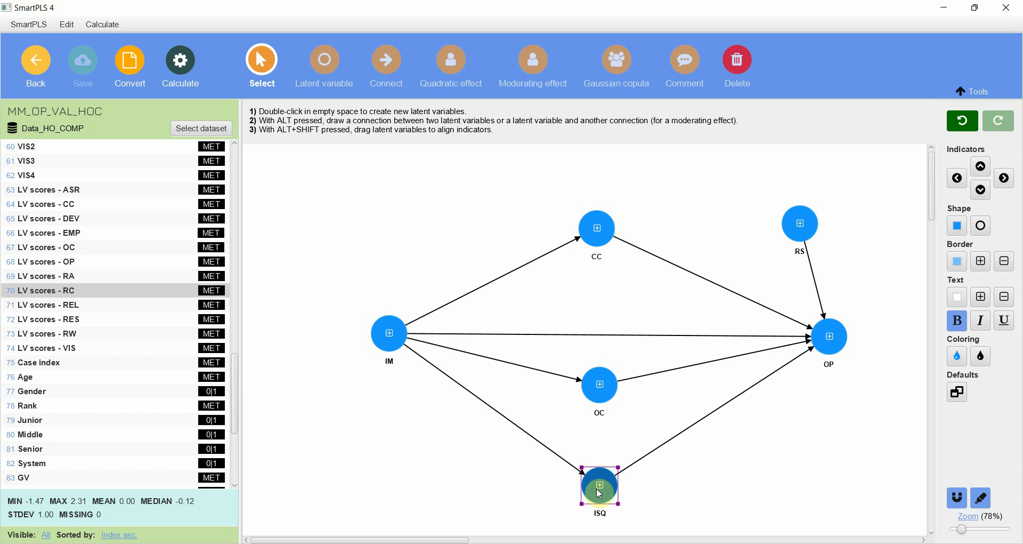
pyautogui.moveTo(537, 448); pyautogui.dragTo(668, 531)
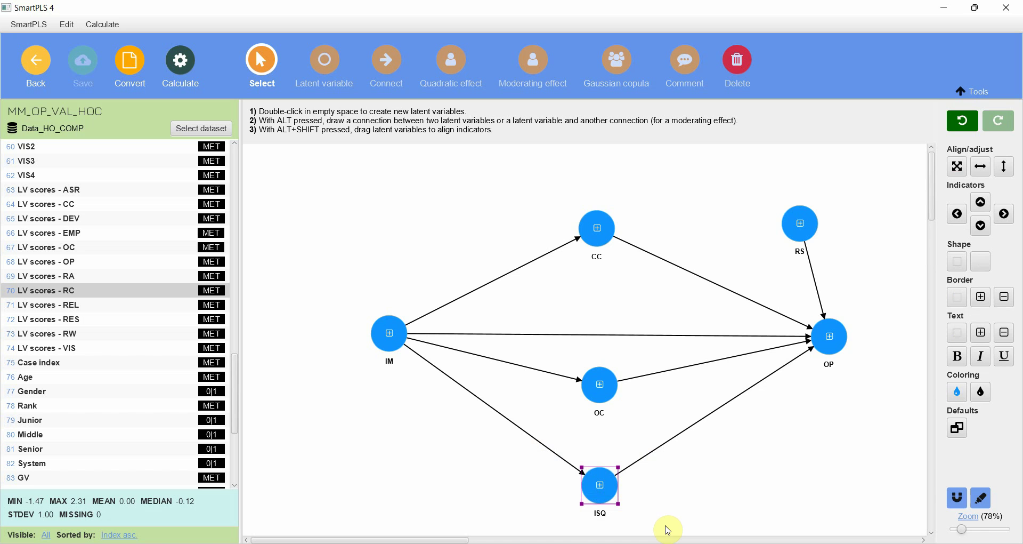
# - Run the PLS-SEM algorithm on the model with the Path weighting scheme, standardized results and default initial weights
pyautogui.click(181, 67)
pyautogui.click(235, 93)
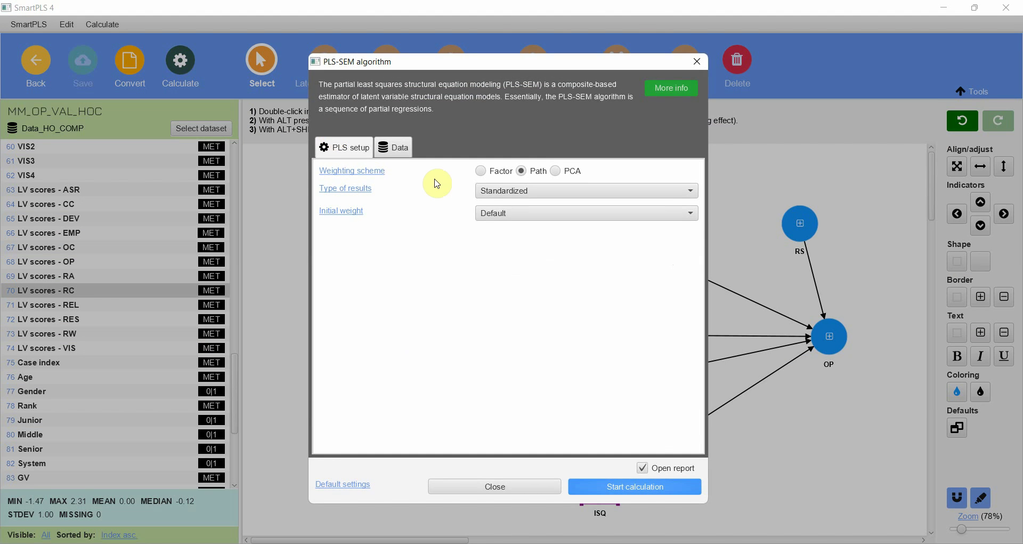
pyautogui.click(635, 487)
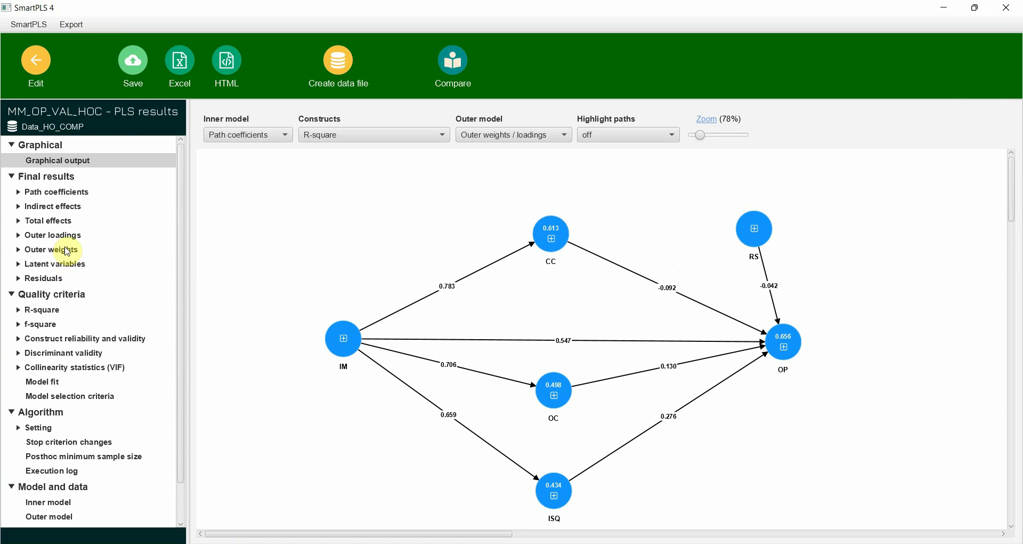
# - Examine the outer loadings matrix for the CC items and the latent variable scores, down to the OC and OP items
pyautogui.click(65, 237)
pyautogui.moveTo(327, 170); pyautogui.dragTo(566, 276)
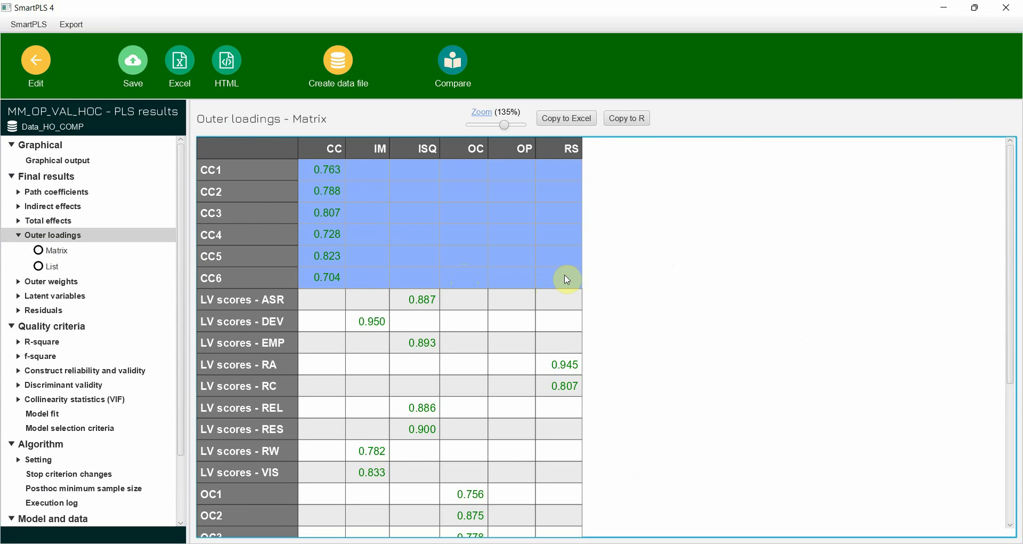
pyautogui.moveTo(304, 299); pyautogui.dragTo(573, 299)
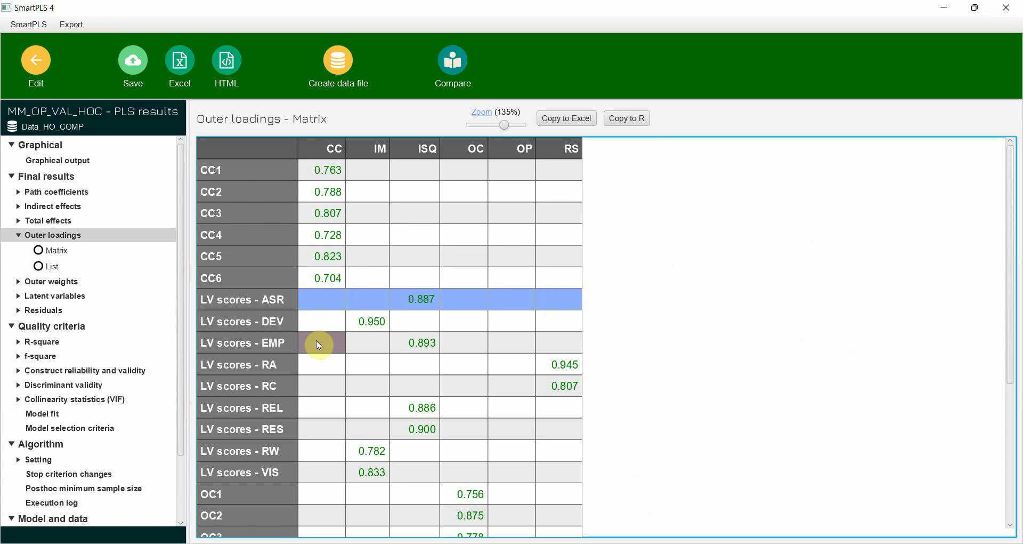
pyautogui.moveTo(319, 344); pyautogui.dragTo(564, 384)
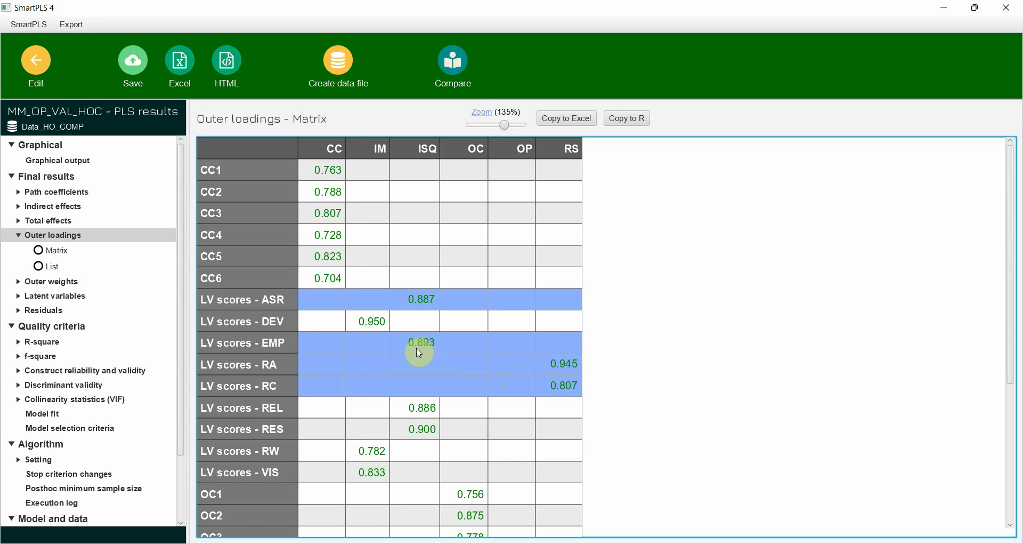
pyautogui.moveTo(331, 343); pyautogui.dragTo(564, 332)
pyautogui.moveTo(312, 412); pyautogui.dragTo(576, 430)
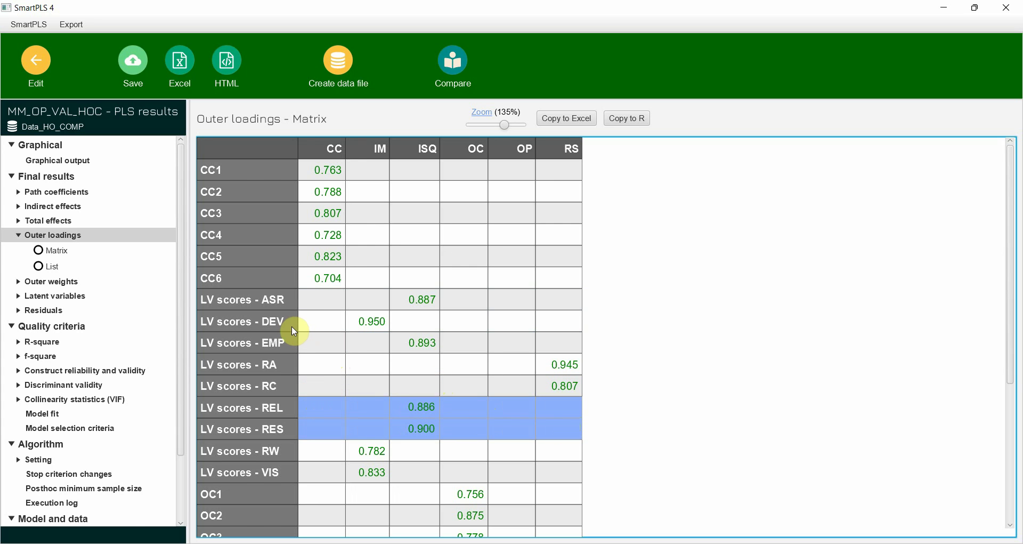
pyautogui.scroll(-5, 355, 395)
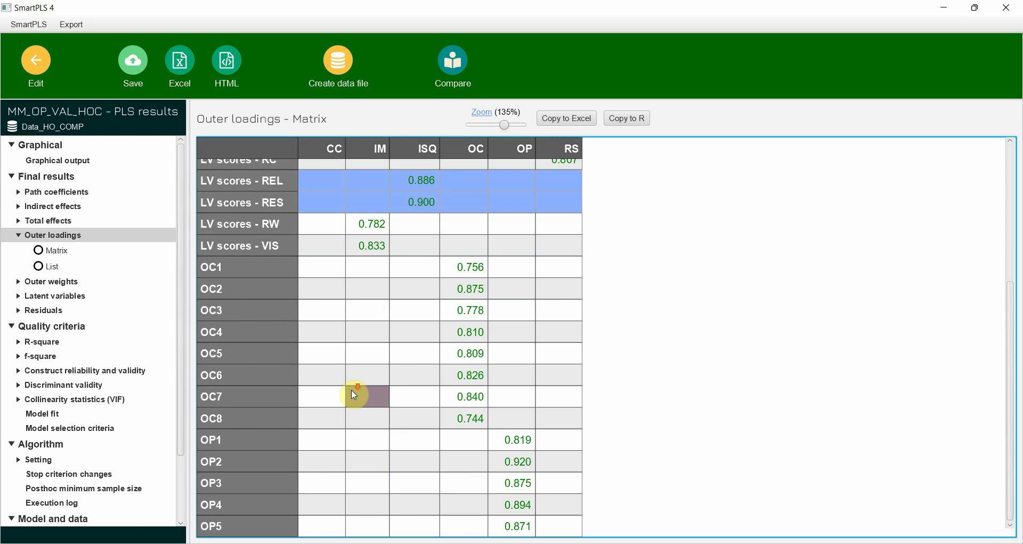
pyautogui.scroll(5, 355, 395)
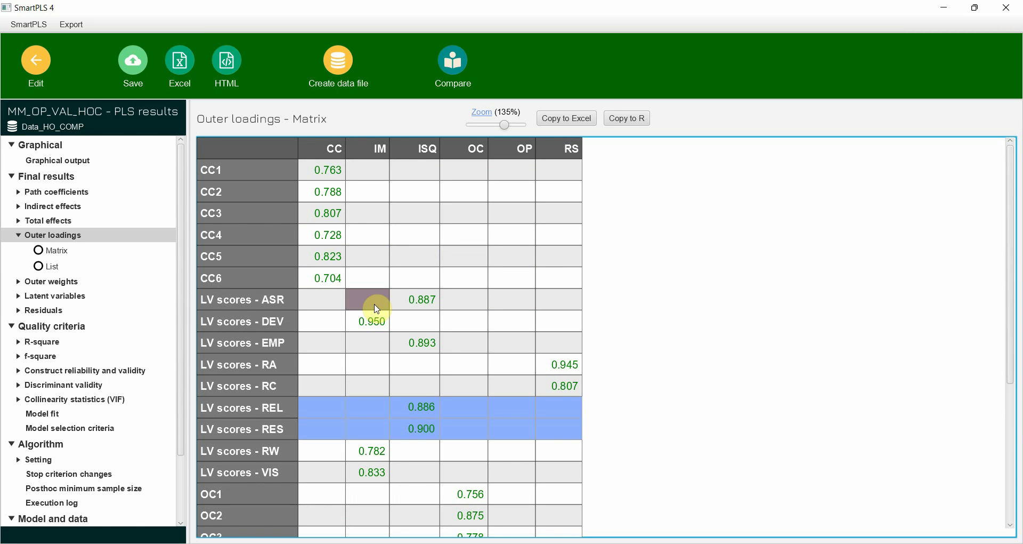
# - Copy the outer loadings matrix and paste it at cell A1 of Sheet5 in the Excel workbook
pyautogui.click(571, 118)
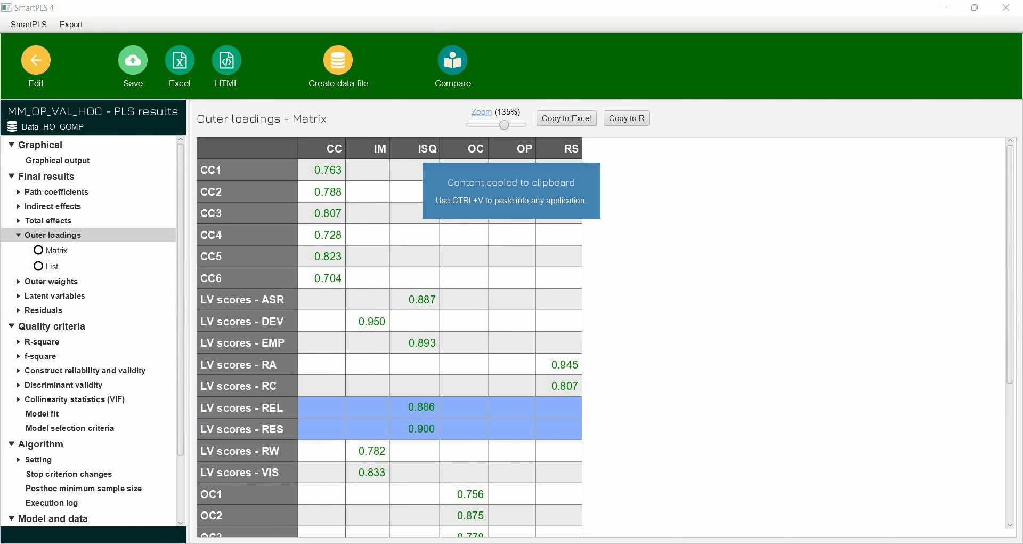
pyautogui.click(658, 541)
pyautogui.click(284, 518)
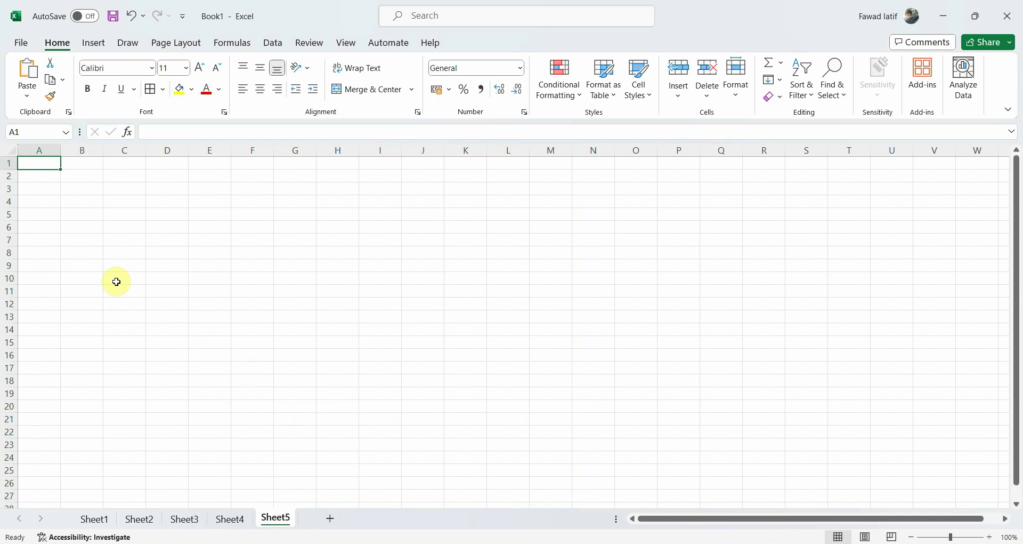
pyautogui.hotkey('ctrl', 'v')
# - Delete the CC, IM, OC, OP and RS columns from the pasted loadings so only ISQ is kept
pyautogui.moveTo(79, 149); pyautogui.dragTo(218, 152)
pyautogui.rightClick(135, 148)
pyautogui.click(183, 299)
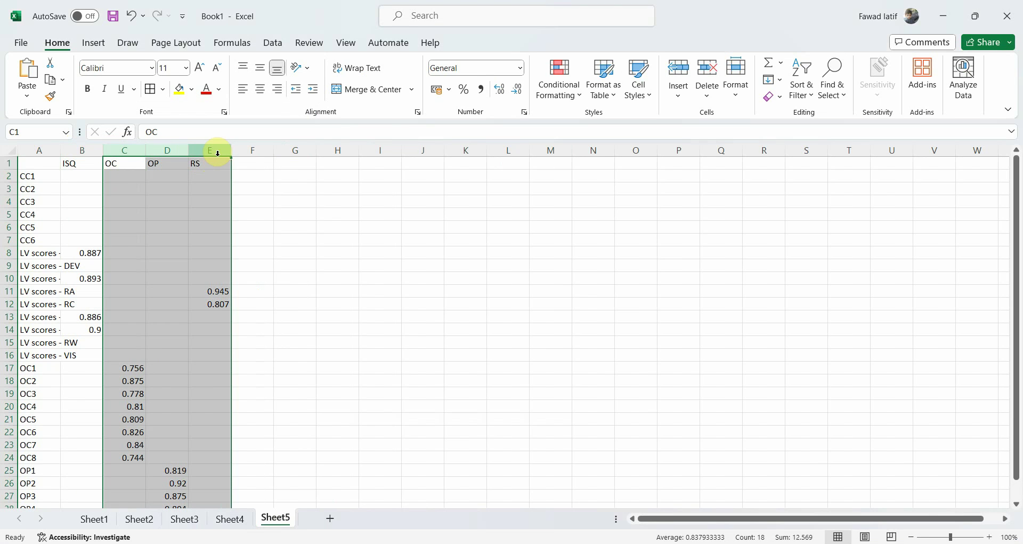
pyautogui.rightClick(217, 153)
pyautogui.click(264, 306)
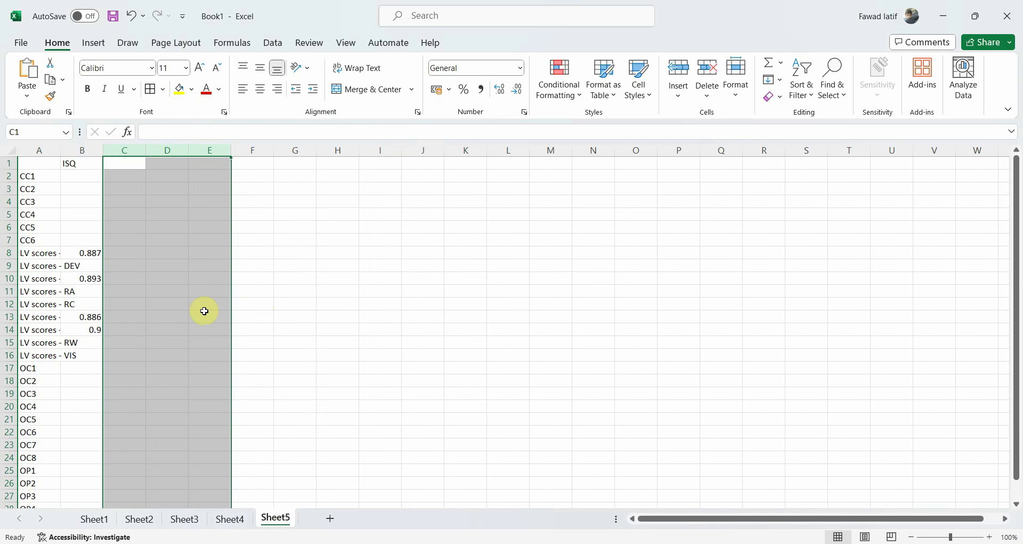
# - Delete the CC1–CC6 rows and all rows from LV scores - RW to OP5, fitting column A to its labels
pyautogui.moveTo(9, 178); pyautogui.dragTo(9, 240)
pyautogui.rightClick(9, 240)
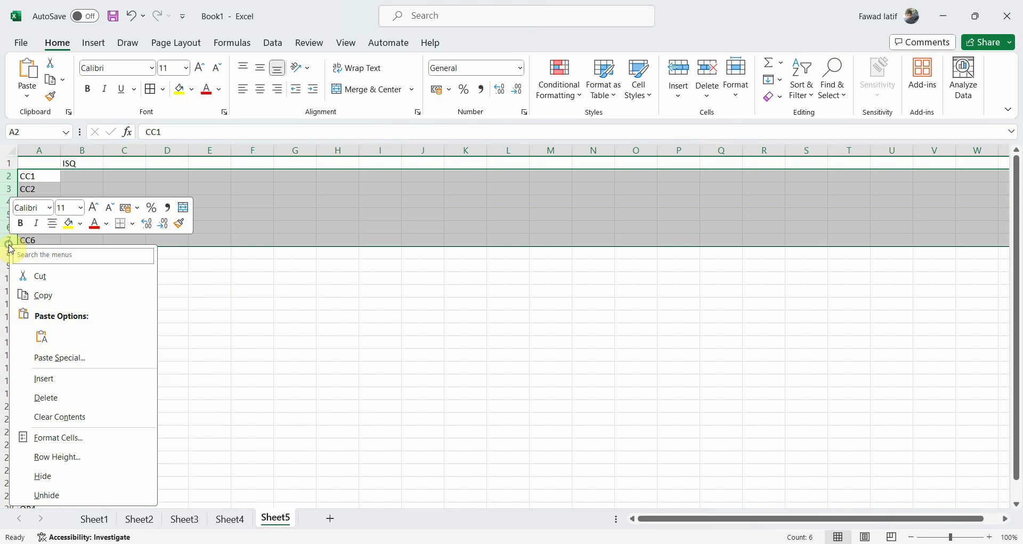
pyautogui.click(42, 398)
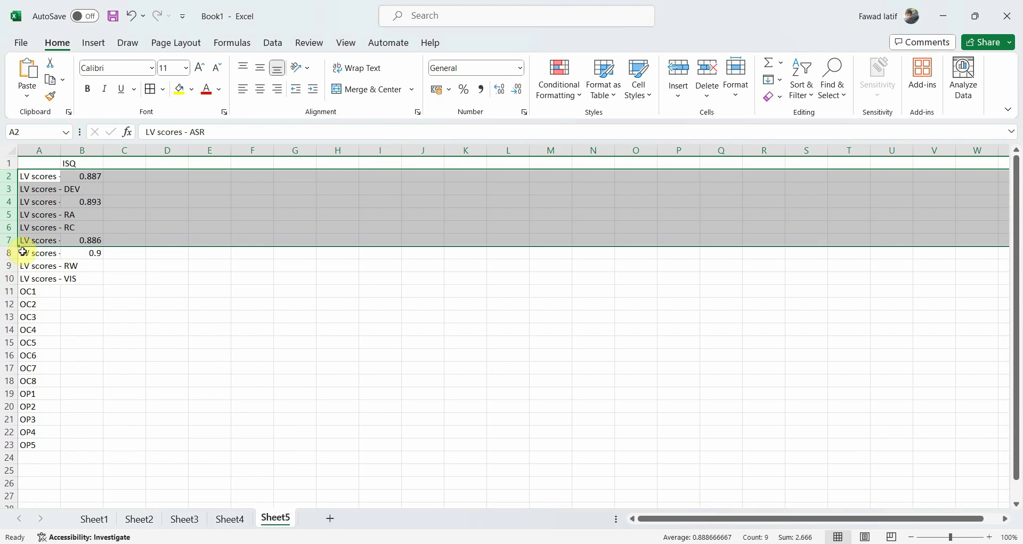
pyautogui.doubleClick(60, 150)
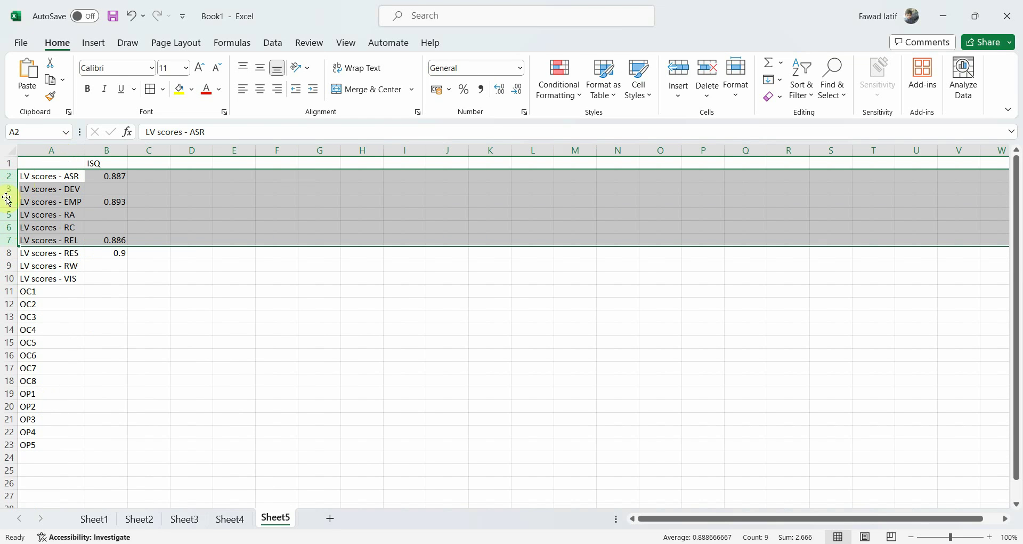
pyautogui.moveTo(10, 266); pyautogui.dragTo(2, 442)
pyautogui.rightClick(5, 406)
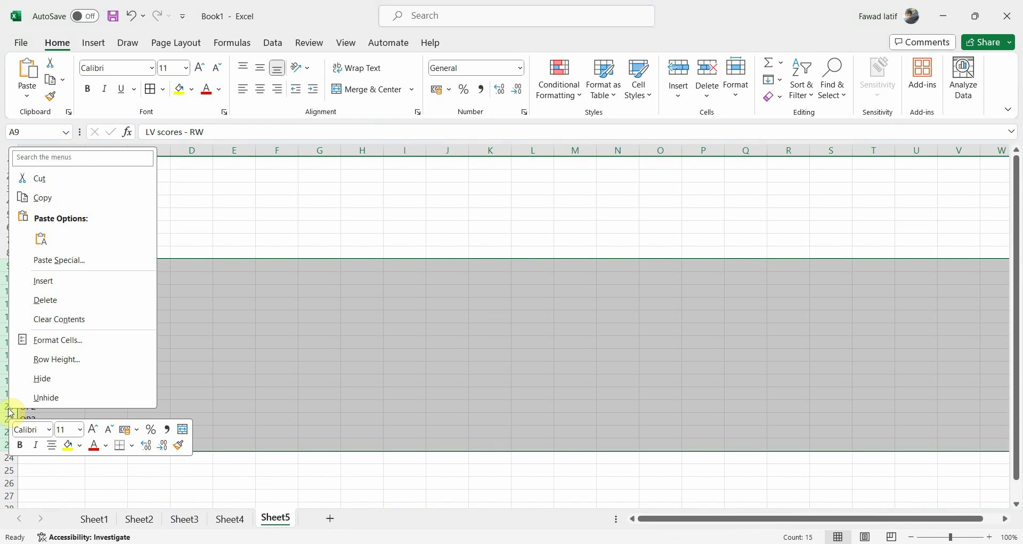
pyautogui.click(58, 299)
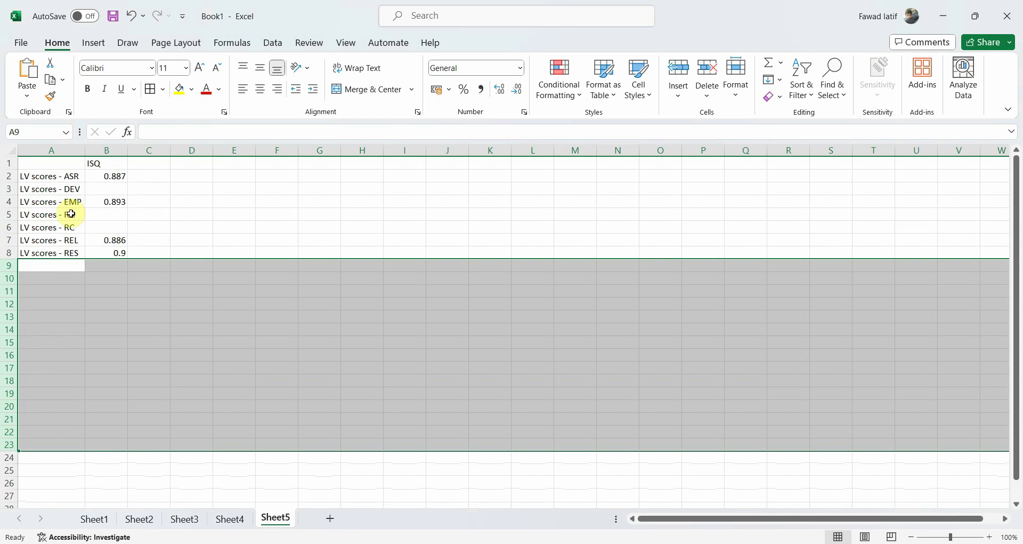
# - Delete the DEV, RA and RC rows, and select the four ISQ loadings in B2:B5 to check their average
pyautogui.click(9, 188)
pyautogui.rightClick(10, 189)
pyautogui.click(43, 339)
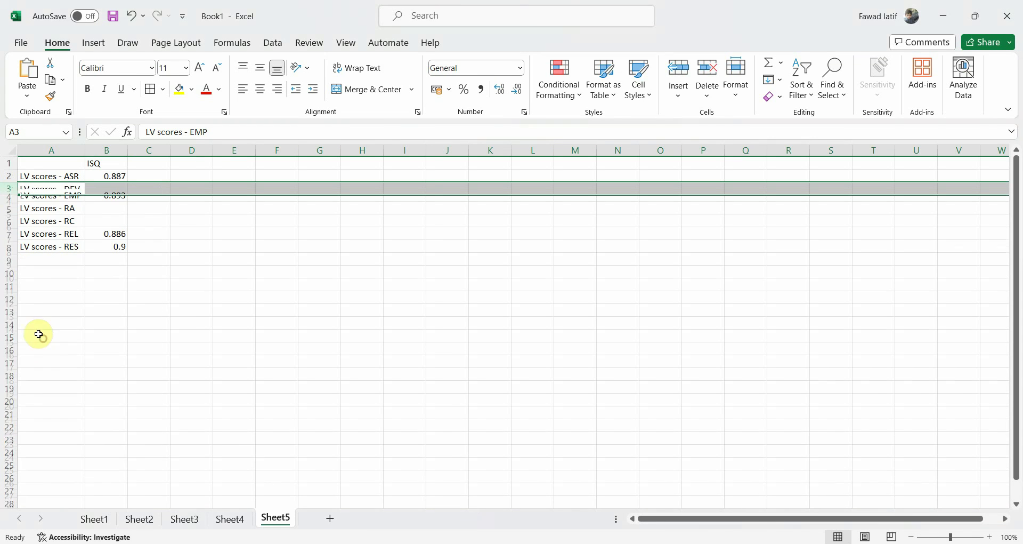
pyautogui.click(11, 204)
pyautogui.moveTo(11, 204); pyautogui.dragTo(11, 213)
pyautogui.rightClick(11, 214)
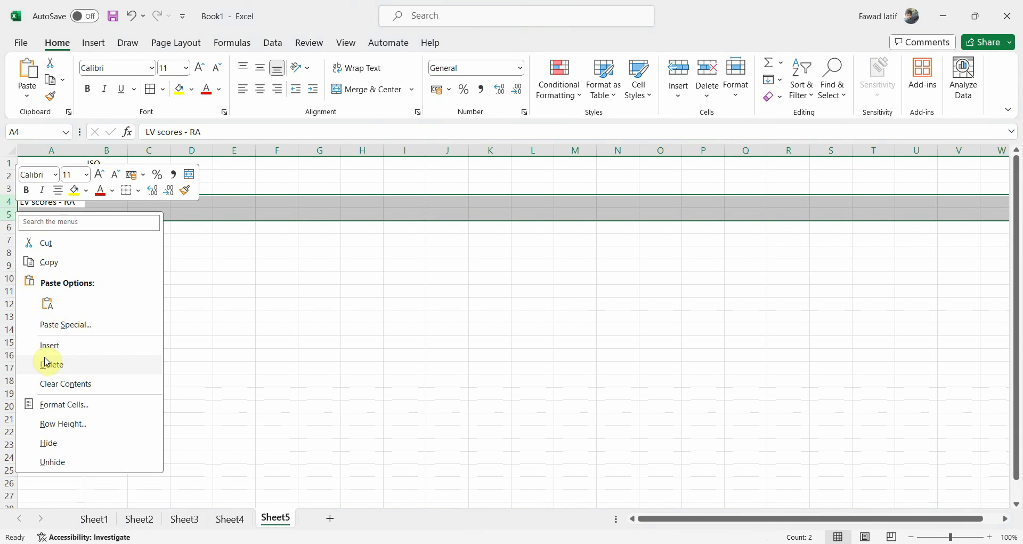
pyautogui.click(47, 359)
pyautogui.click(101, 175)
pyautogui.moveTo(101, 175); pyautogui.dragTo(99, 211)
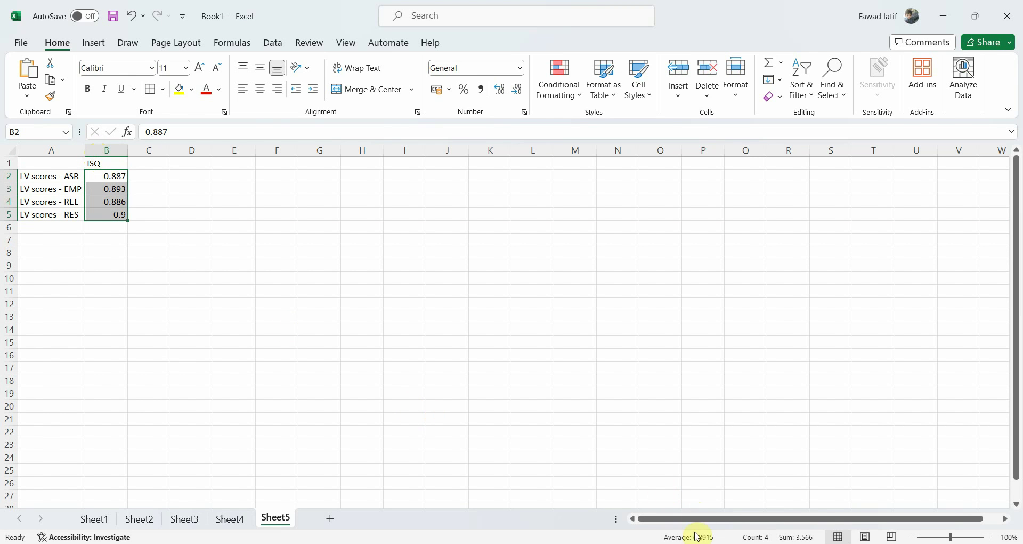
# - Copy the construct reliability and validity overview from SmartPLS and paste it at cell C1 of Sheet5 in Excel
pyautogui.hotkey('alt', 'Tab')
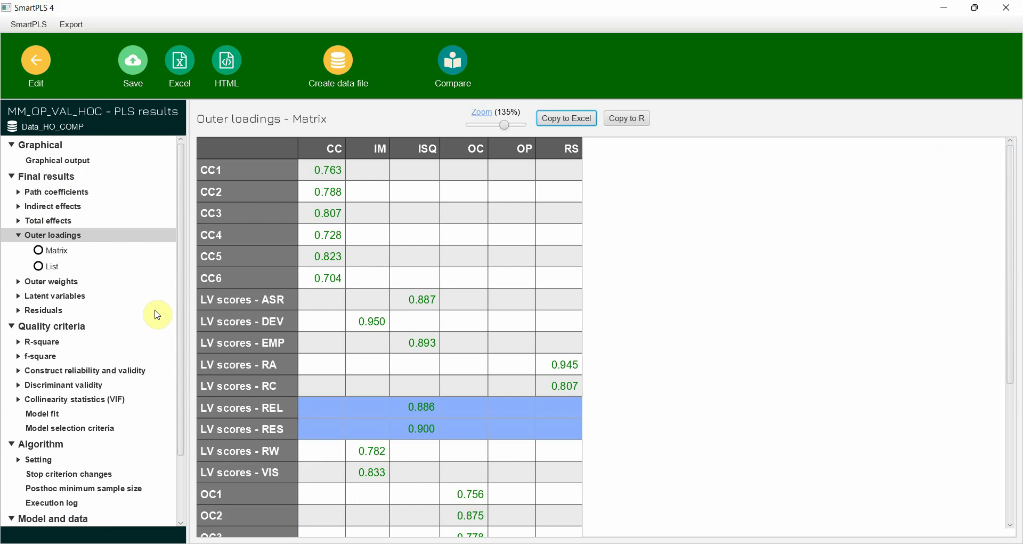
pyautogui.click(54, 375)
pyautogui.click(284, 197)
pyautogui.moveTo(284, 196); pyautogui.dragTo(871, 191)
pyautogui.moveTo(273, 197); pyautogui.dragTo(906, 188)
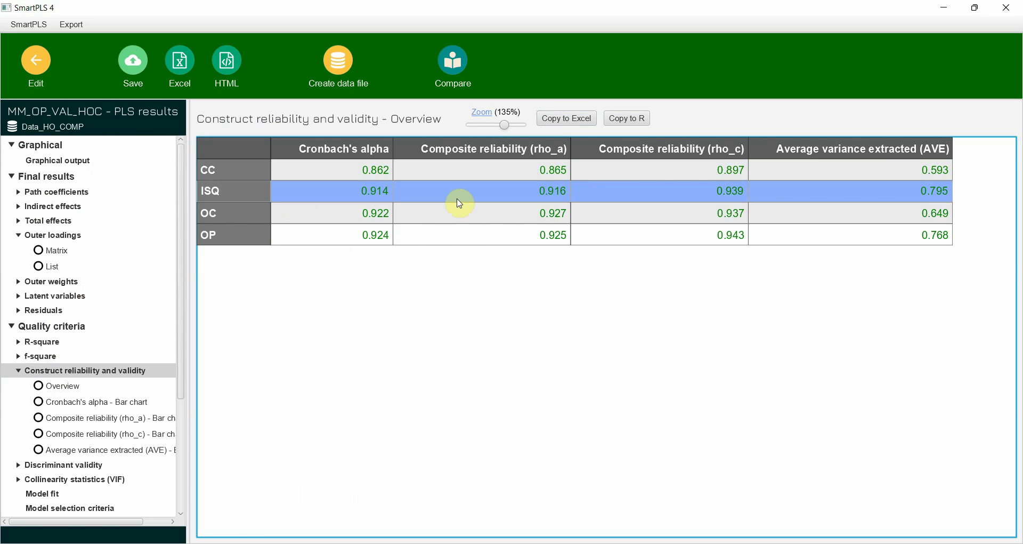
pyautogui.click(551, 119)
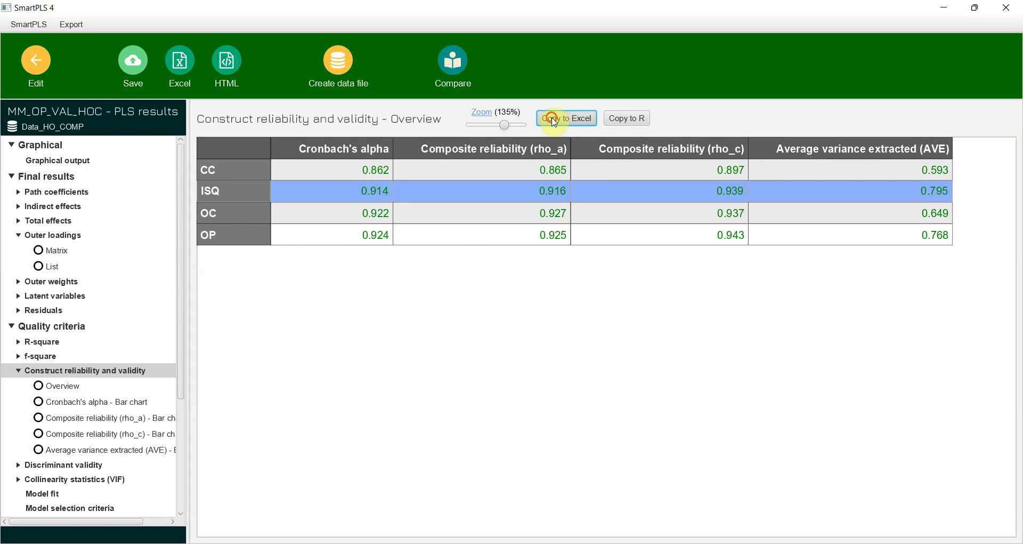
pyautogui.hotkey('alt', 'Tab')
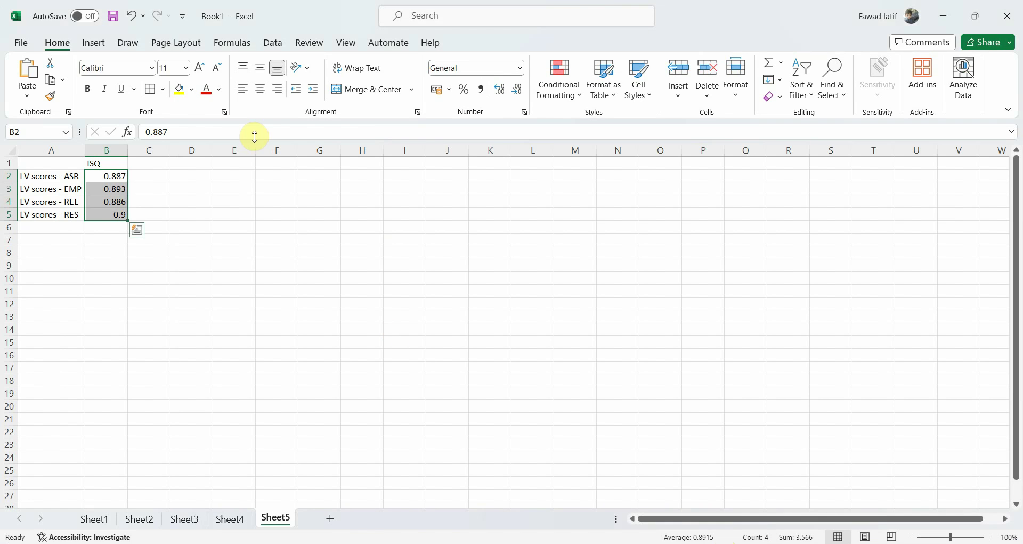
pyautogui.click(158, 162)
pyautogui.hotkey('ctrl', 'v')
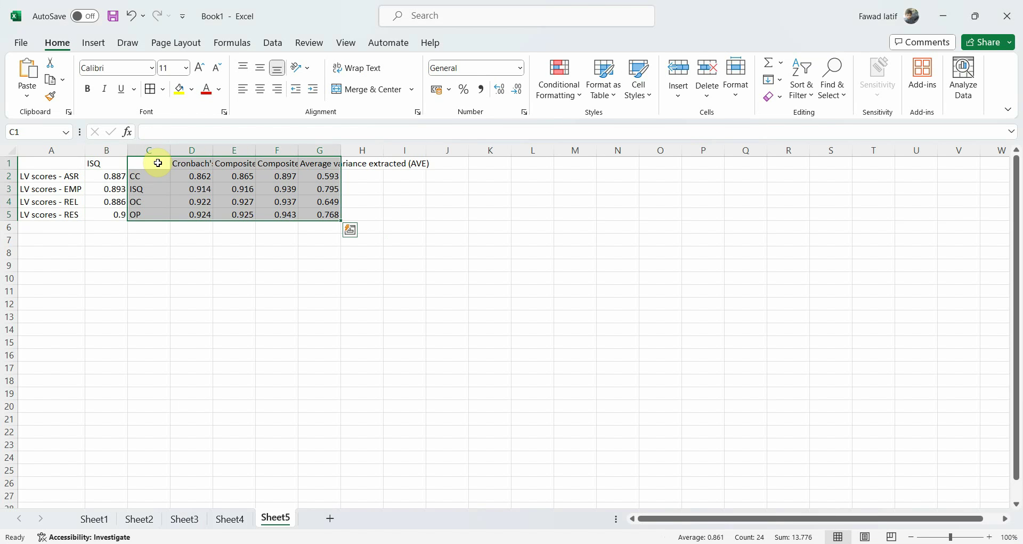
# - Clear the CC, OC and OP rows of the pasted reliability table
pyautogui.moveTo(143, 176); pyautogui.dragTo(332, 183)
pyautogui.press('Delete')
pyautogui.press('Down')
pyautogui.press('Down')
pyautogui.hotkey('shift', 'Right')
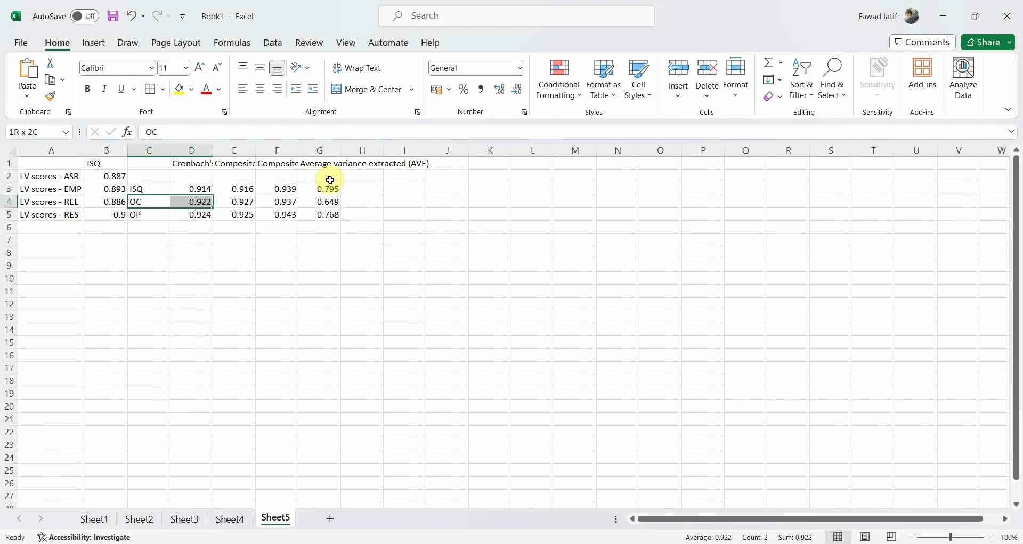
pyautogui.hotkey('shift', 'Down')
pyautogui.hotkey('shift', 'Right')
pyautogui.hotkey('shift', 'Right')
pyautogui.hotkey('shift', 'Right')
pyautogui.press('Delete')
# - Move the ISQ reliability values from row 3 up to row 2, directly under their headers
pyautogui.press('Up')
pyautogui.hotkey('shift', 'Right')
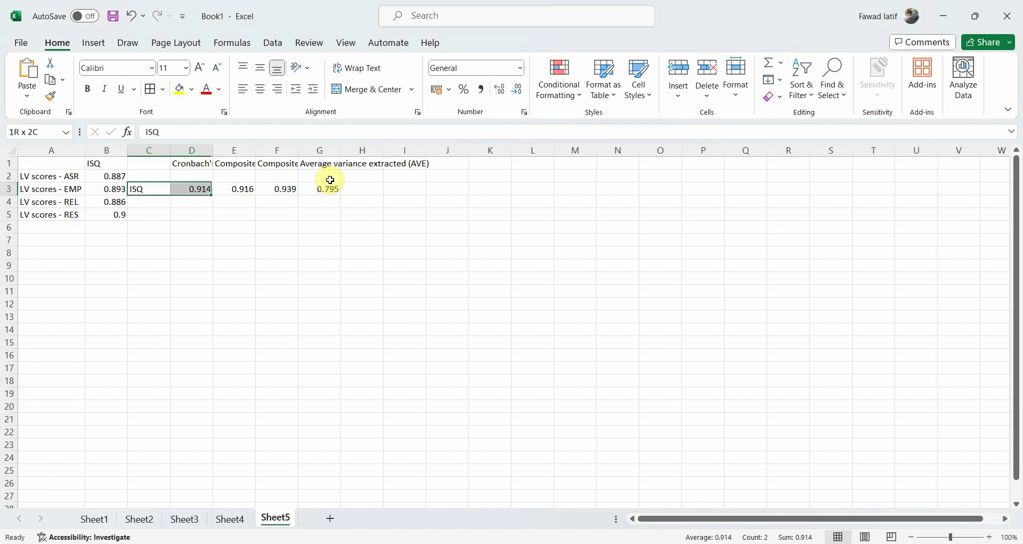
pyautogui.hotkey('shift', 'Right')
pyautogui.hotkey('shift', 'Right')
pyautogui.hotkey('shift', 'Right')
pyautogui.hotkey('ctrl', 'x')
pyautogui.press('Up')
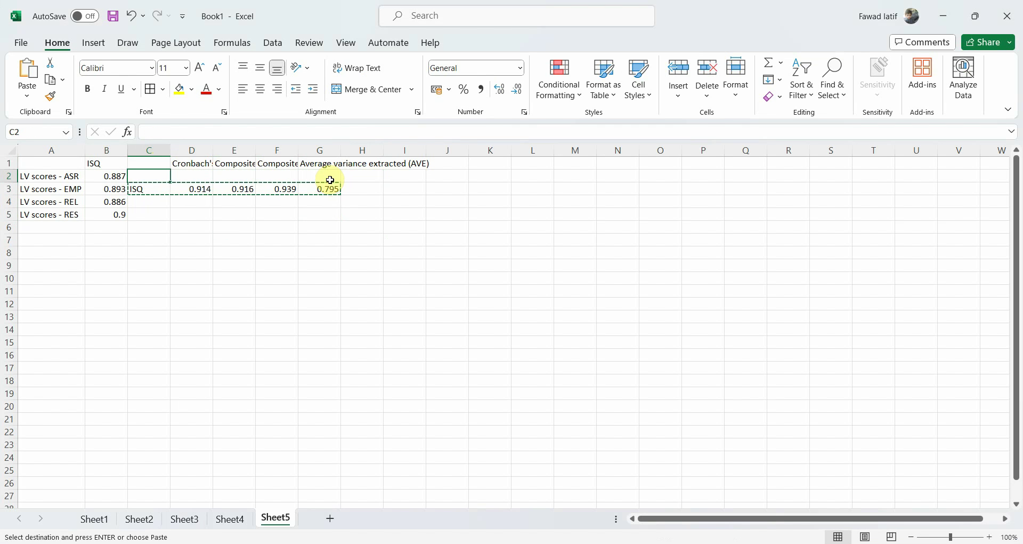
pyautogui.press('Return')
# - Widen column A and strip the "LV scores - " prefix from its labels, leaving ASR, EMP, REL and RES
pyautogui.moveTo(84, 150); pyautogui.dragTo(116, 150)
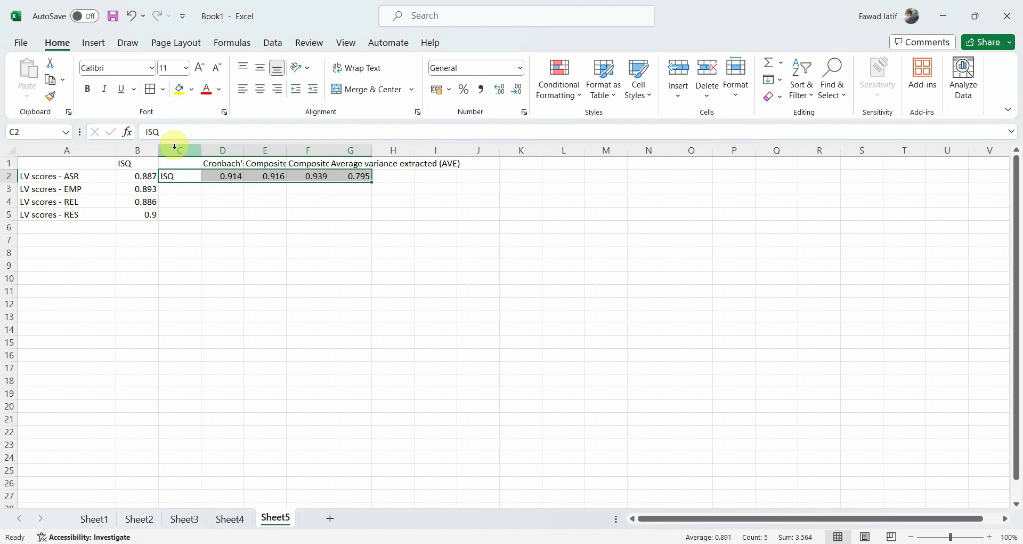
pyautogui.click(66, 175)
pyautogui.moveTo(191, 132); pyautogui.dragTo(96, 119)
pyautogui.press('BackSpace')
pyautogui.press('Return')
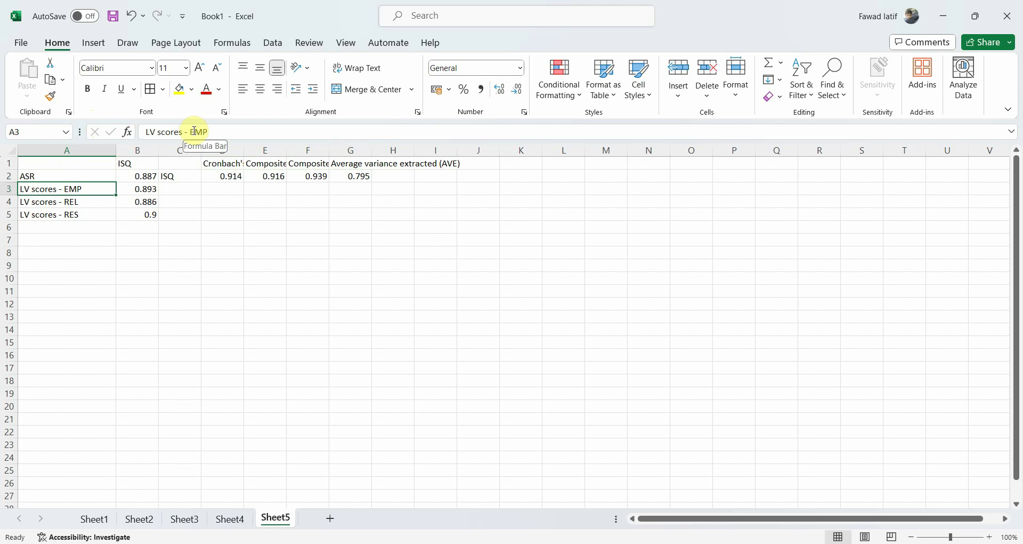
pyautogui.moveTo(191, 132); pyautogui.dragTo(125, 131)
pyautogui.press('BackSpace')
pyautogui.press('Return')
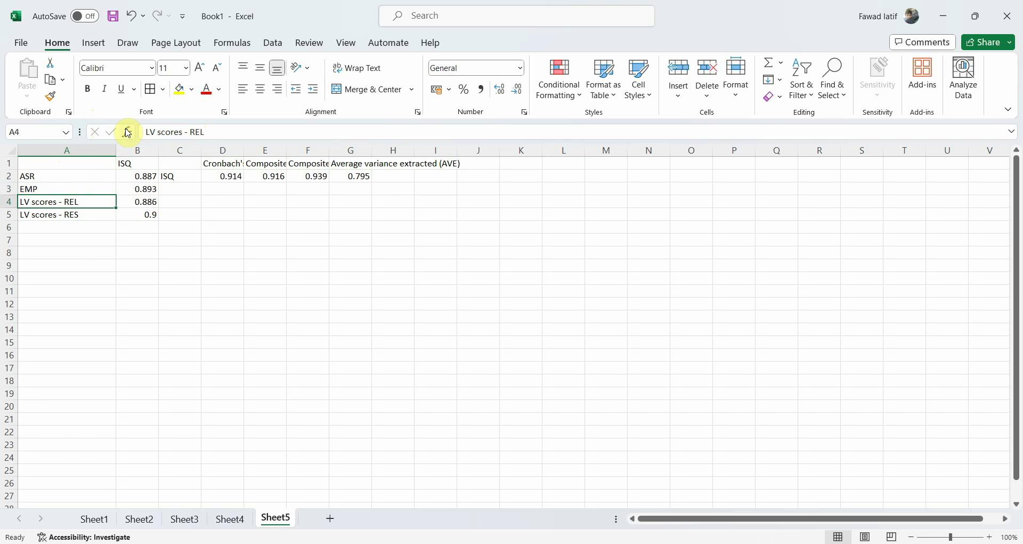
pyautogui.click(192, 131)
pyautogui.hotkey('shift', 'Home')
pyautogui.press('BackSpace')
pyautogui.press('Return')
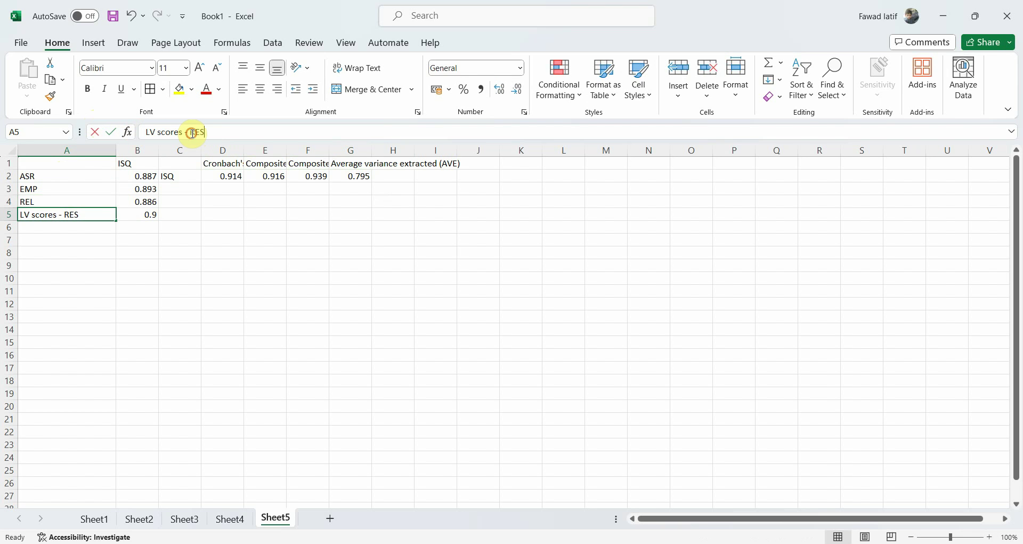
pyautogui.click(192, 132)
pyautogui.hotkey('shift', 'Home')
pyautogui.press('BackSpace')
pyautogui.press('Return')
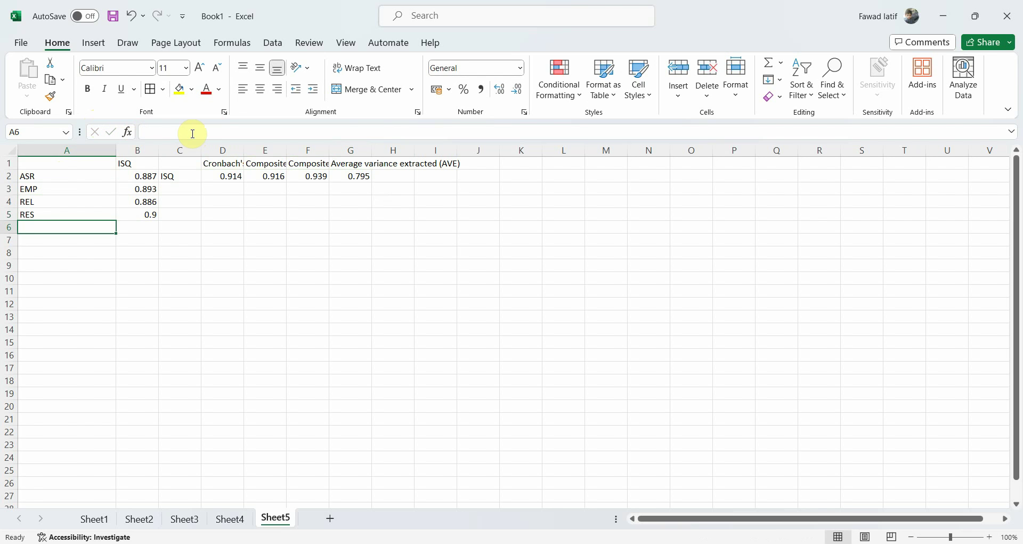
# - Delete column C holding the duplicate ISQ label and auto-fit the widths of the Cronbach's alpha, composite reliability and AVE columns
pyautogui.click(179, 151)
pyautogui.rightClick(180, 150)
pyautogui.click(216, 300)
pyautogui.doubleClick(202, 150)
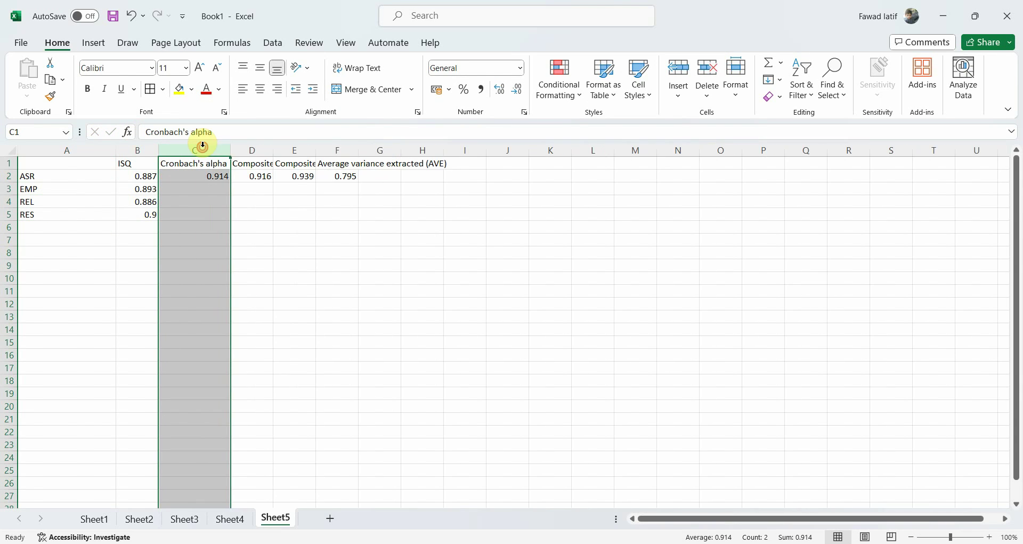
pyautogui.doubleClick(277, 150)
pyautogui.doubleClick(389, 150)
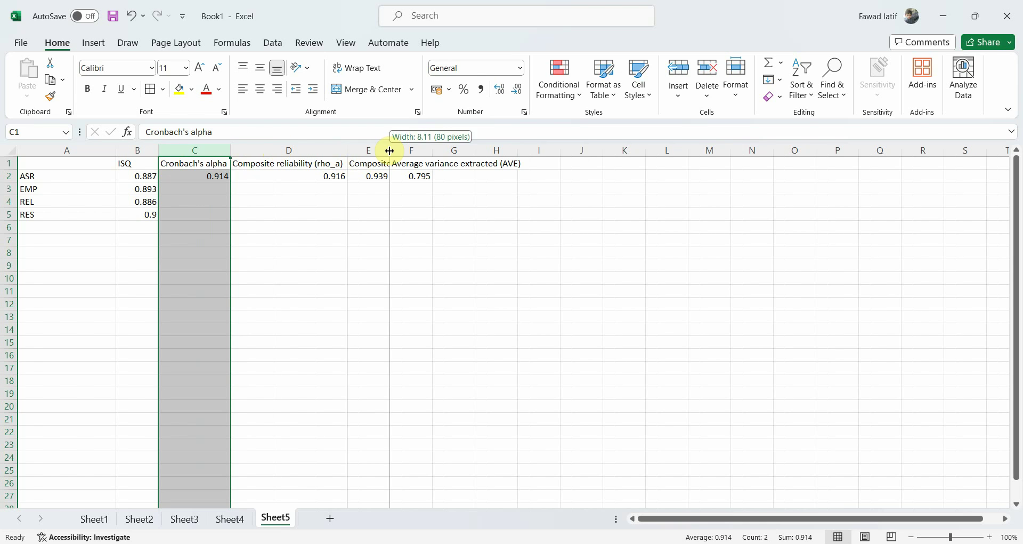
pyautogui.doubleClick(505, 149)
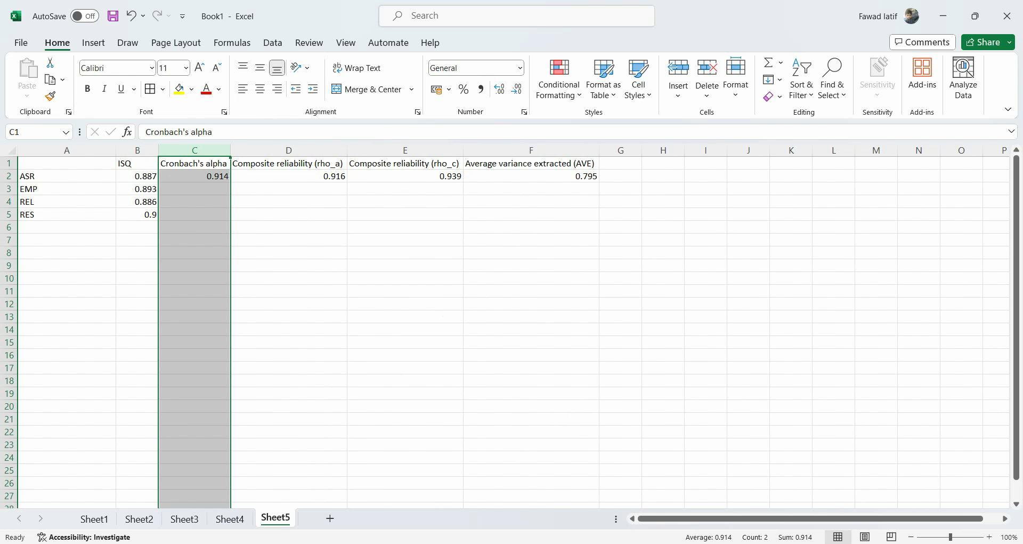
# - Switch to SmartPLS and examine the HTMT discriminant validity matrix for CC, ISQ, OC and OP
pyautogui.hotkey('alt', 'Tab')
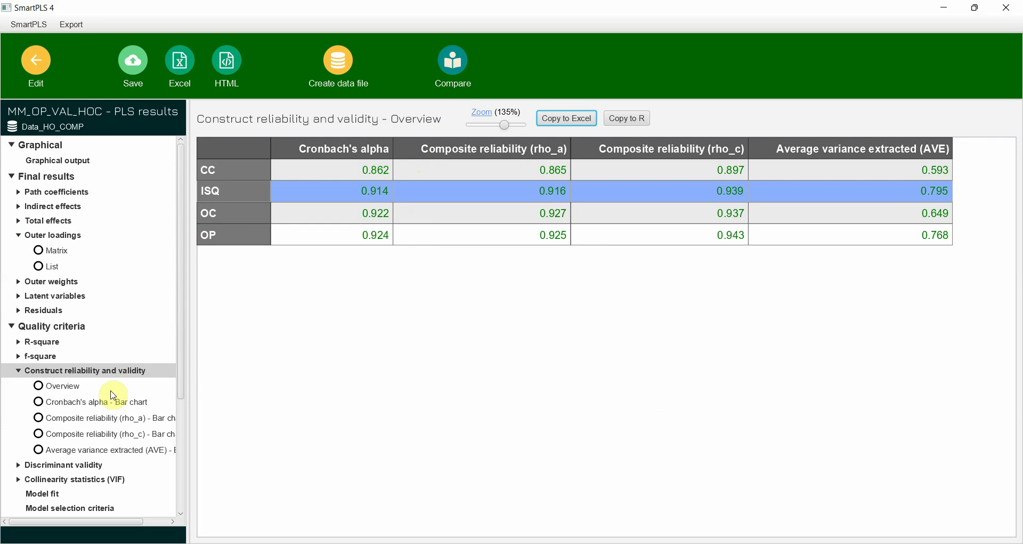
pyautogui.click(88, 463)
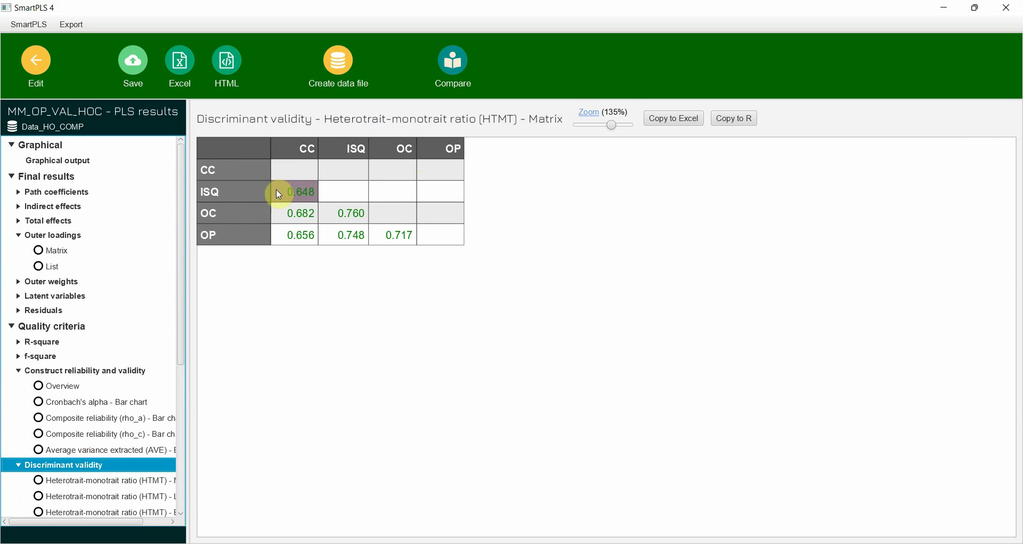
pyautogui.moveTo(289, 203); pyautogui.dragTo(297, 236)
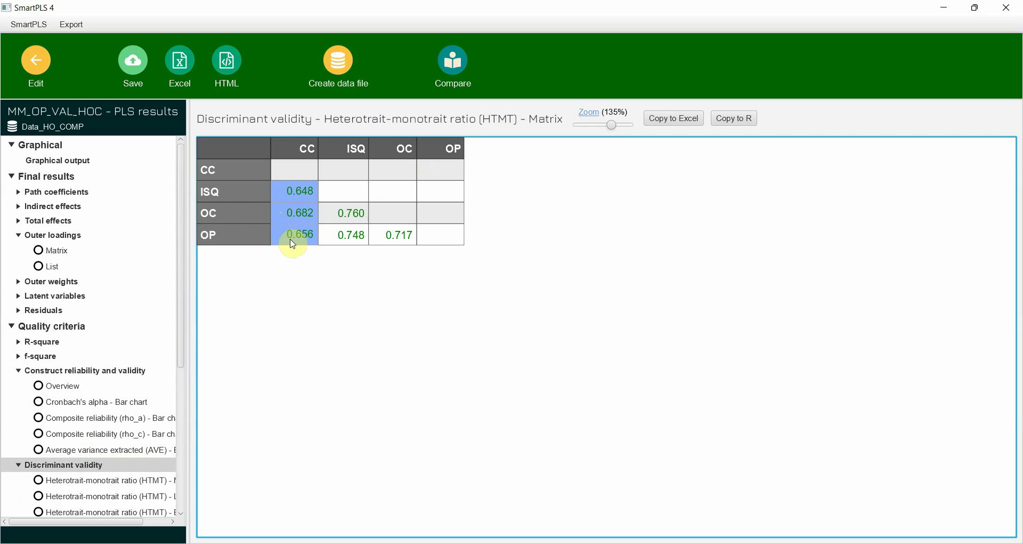
pyautogui.click(350, 216)
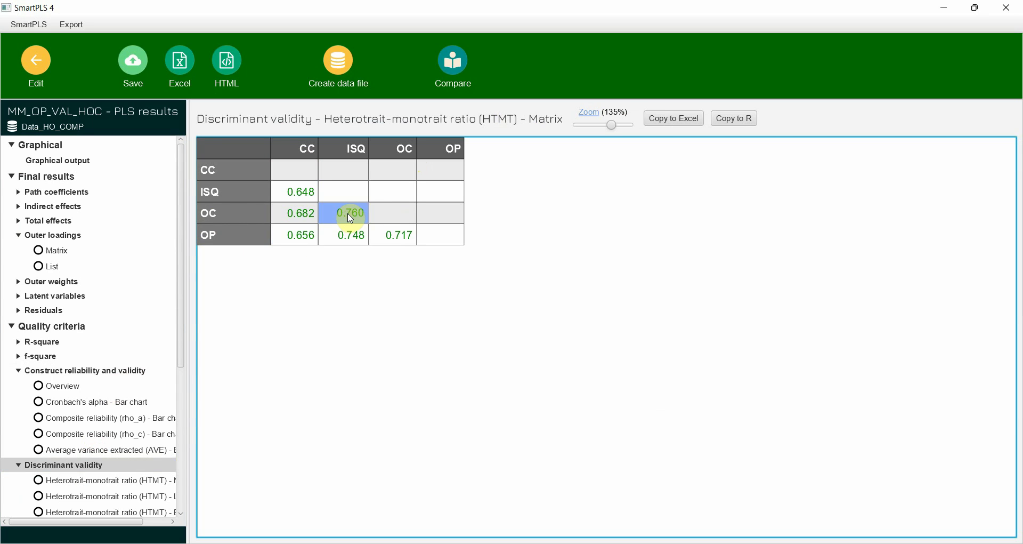
pyautogui.click(231, 220)
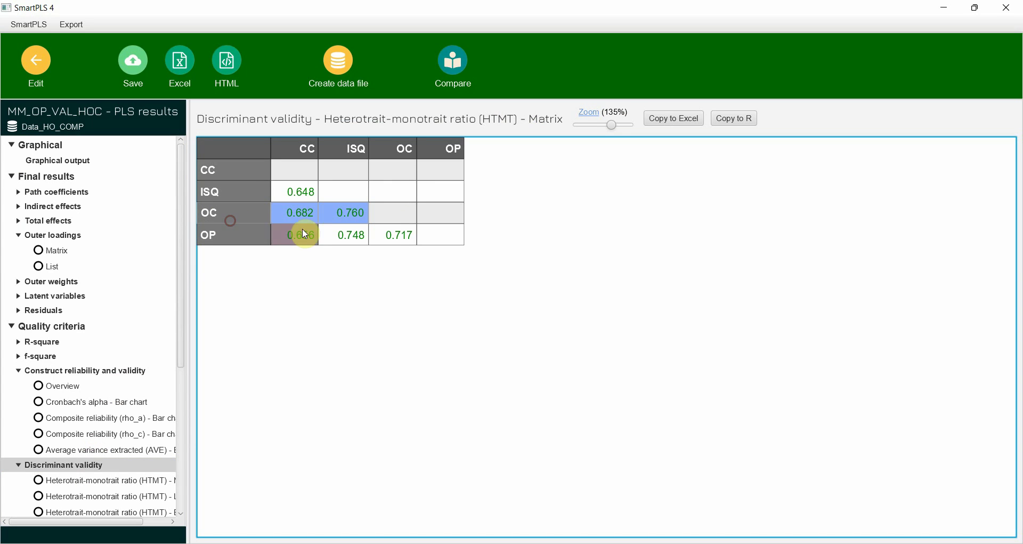
pyautogui.moveTo(276, 236); pyautogui.dragTo(338, 239)
pyautogui.click(446, 176)
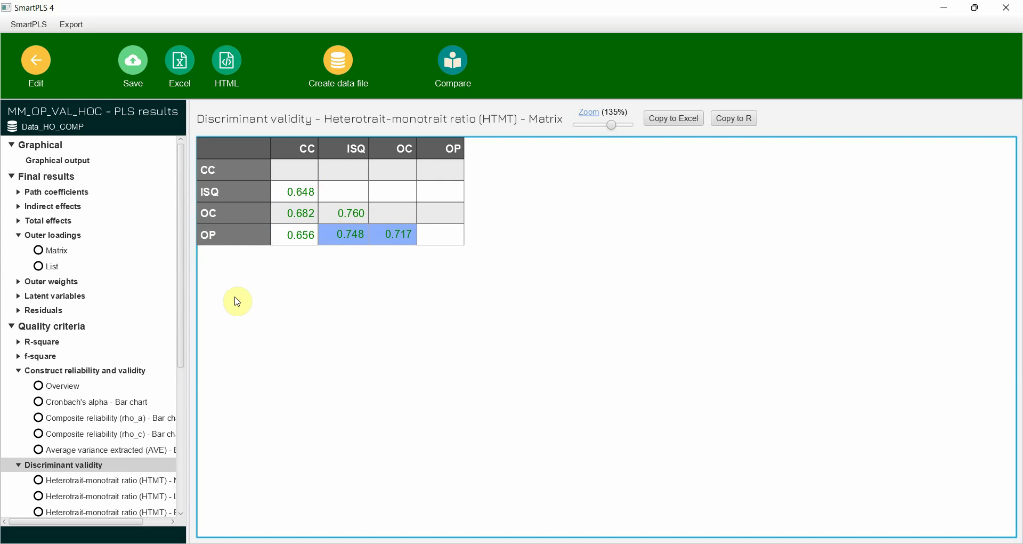
# - Review the Fornell-Larcker criterion and the cross loadings under discriminant validity
pyautogui.scroll(-3, 95, 493)
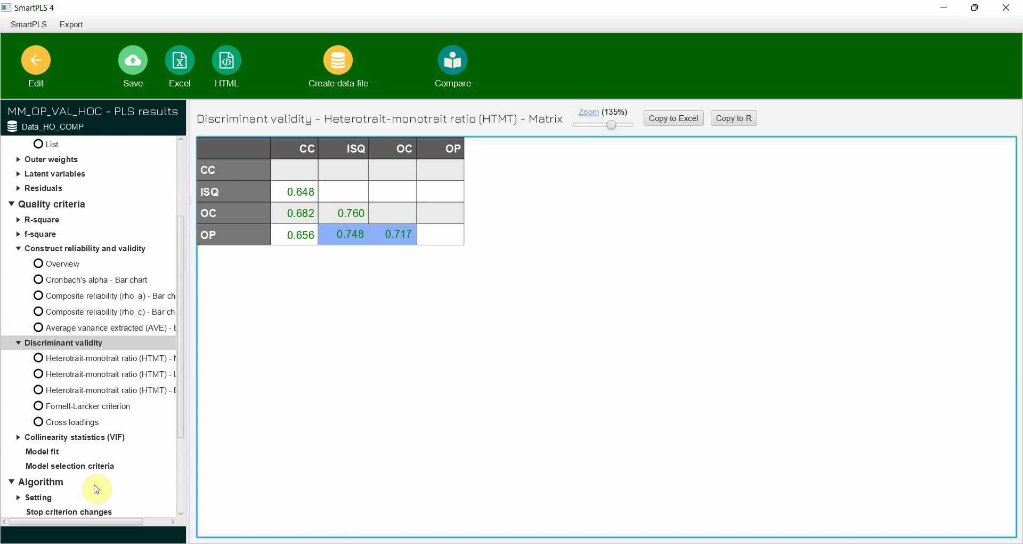
pyautogui.click(103, 411)
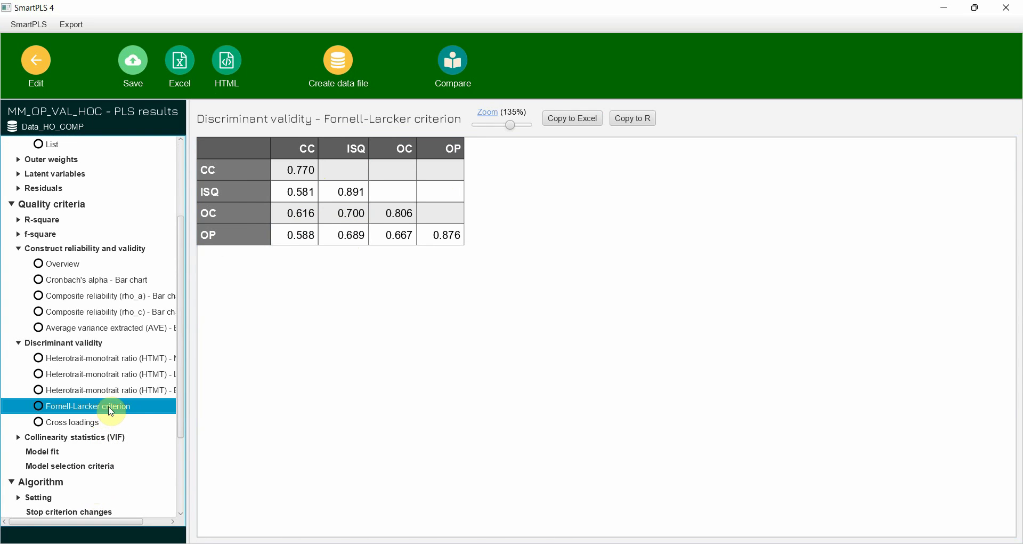
pyautogui.moveTo(304, 192); pyautogui.dragTo(347, 192)
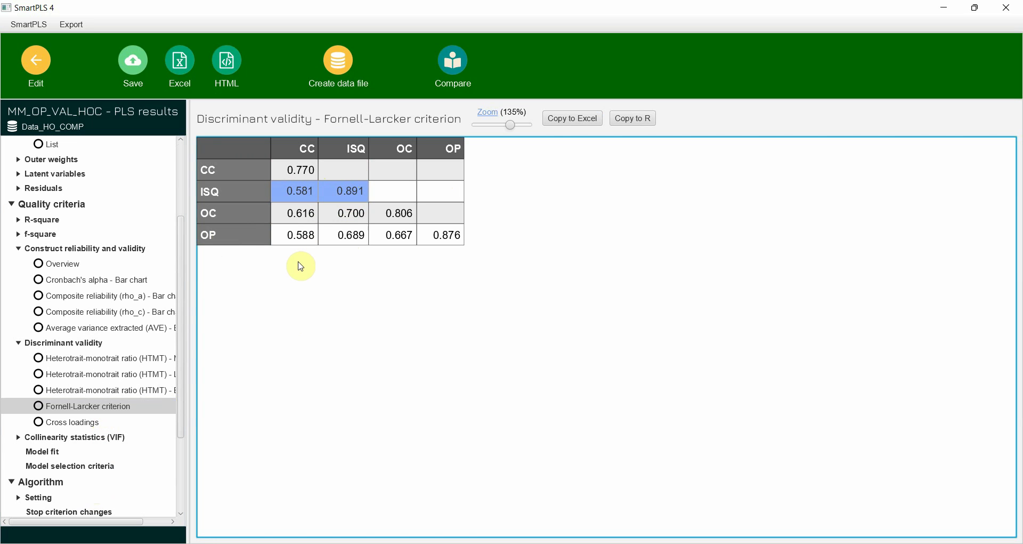
pyautogui.click(96, 421)
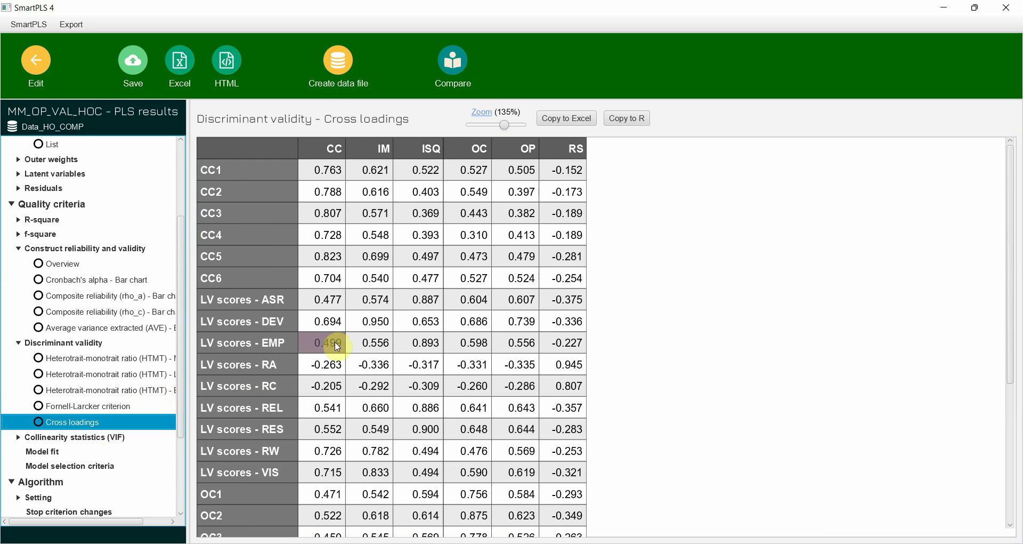
pyautogui.click(46, 407)
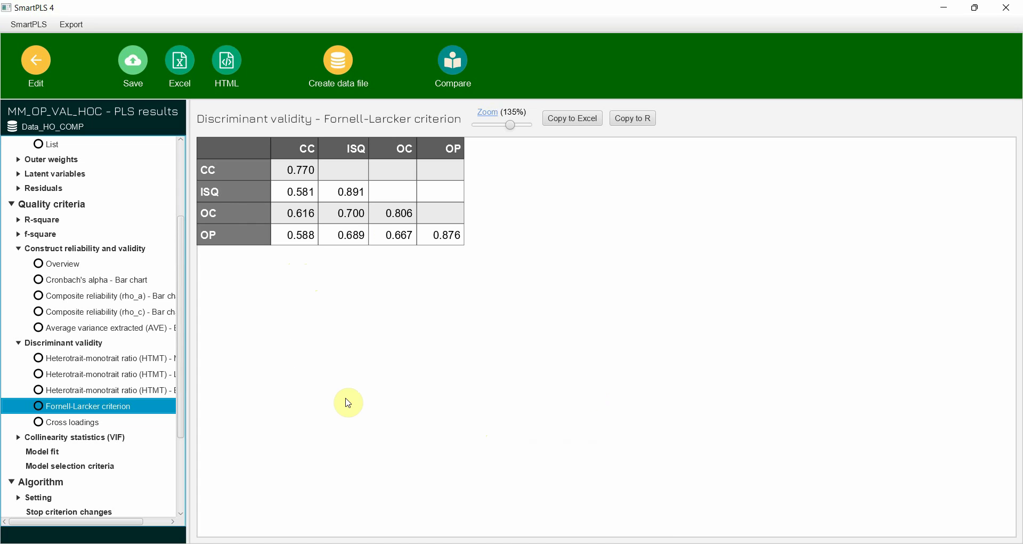
# - Return to the MM_OP_VAL_HOC model and move CC, IM, OP and RS higher, aligning RS directly above OP
pyautogui.click(36, 74)
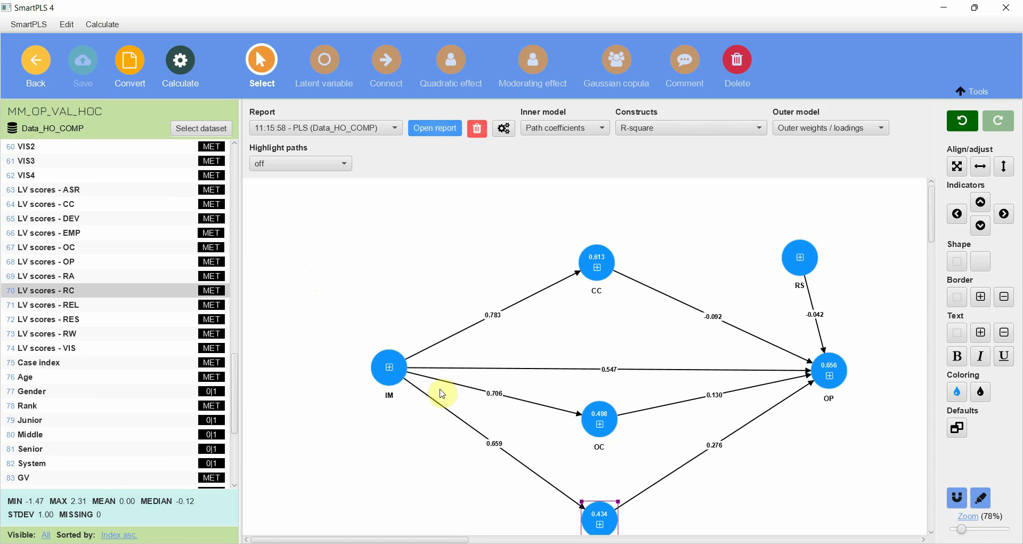
pyautogui.click(605, 266)
pyautogui.moveTo(605, 266); pyautogui.dragTo(609, 216)
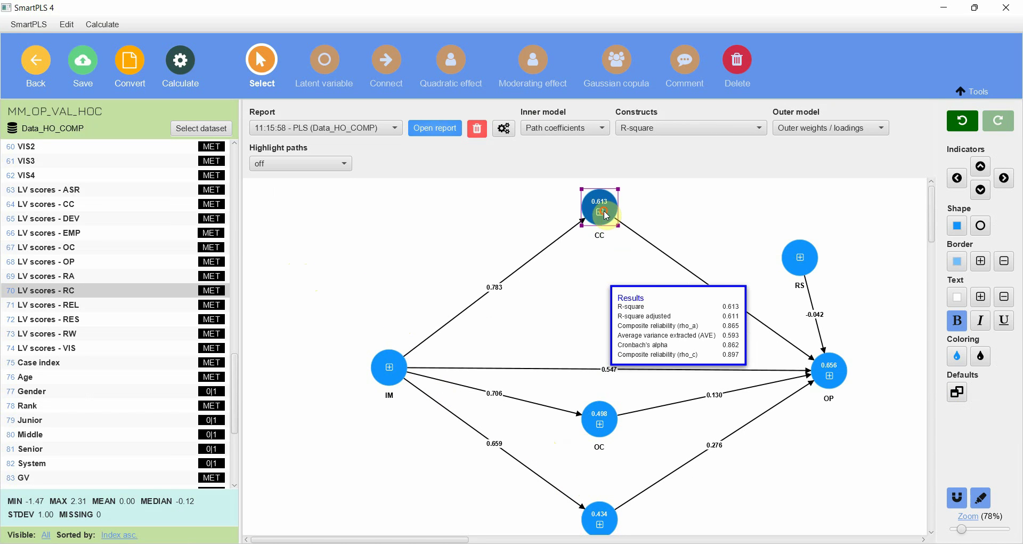
pyautogui.moveTo(600, 403)
pyautogui.moveTo(397, 379); pyautogui.dragTo(396, 339)
pyautogui.moveTo(833, 380)
pyautogui.moveTo(832, 381); pyautogui.dragTo(804, 339)
pyautogui.click(808, 261)
pyautogui.moveTo(808, 261); pyautogui.dragTo(807, 216)
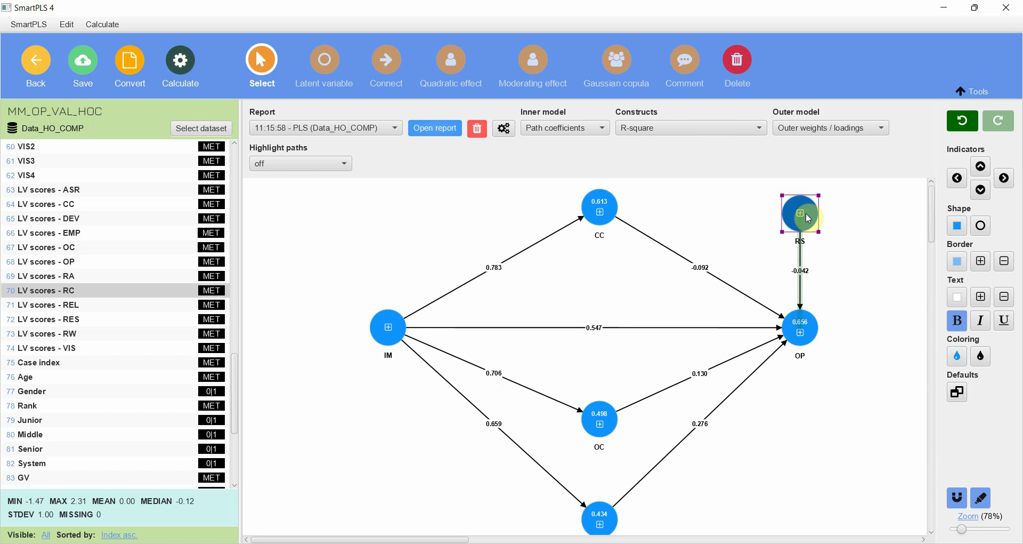
# - Move OC and ISQ up in the path model, keeping both aligned vertically beneath CC
pyautogui.moveTo(603, 413)
pyautogui.moveTo(603, 413); pyautogui.dragTo(603, 373)
pyautogui.click(610, 522)
pyautogui.moveTo(610, 522); pyautogui.dragTo(610, 461)
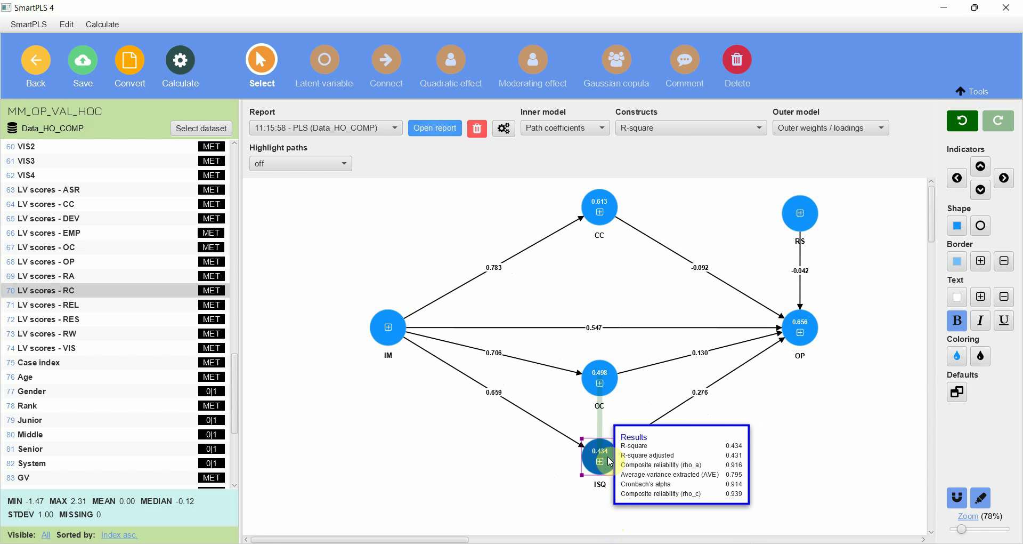
# - Examine the formative indicators and weights of IM and RS, hiding the indicators again
pyautogui.click(389, 326)
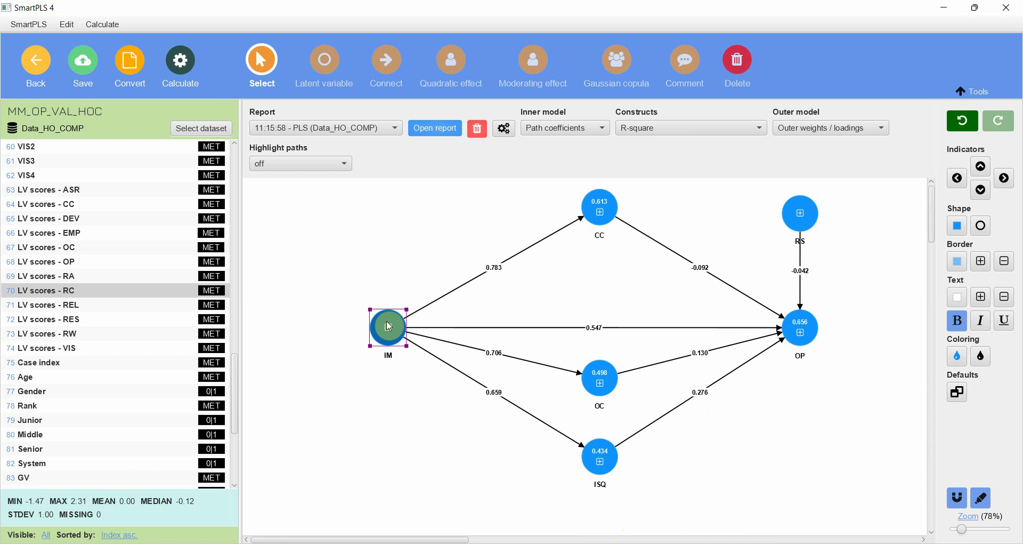
pyautogui.click(389, 326)
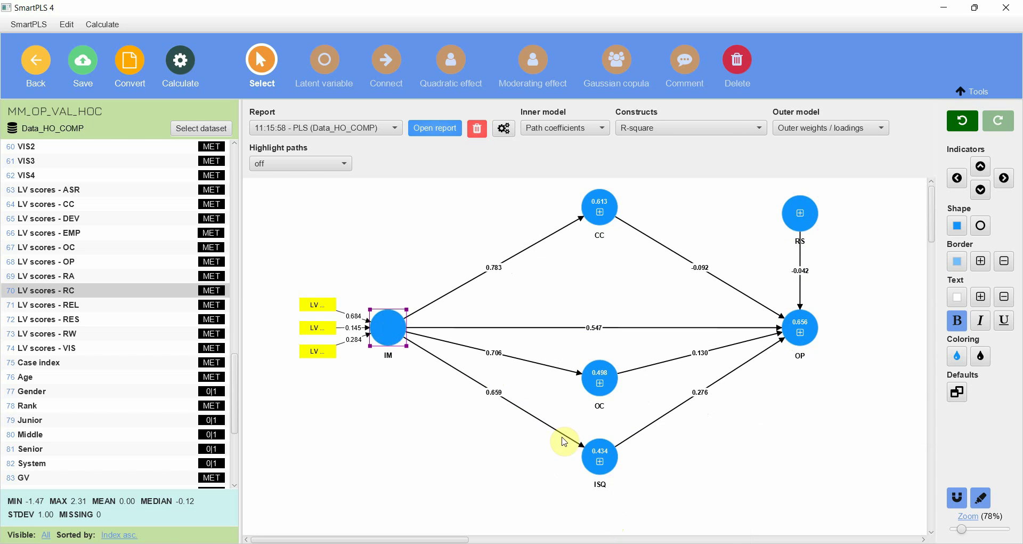
pyautogui.click(807, 216)
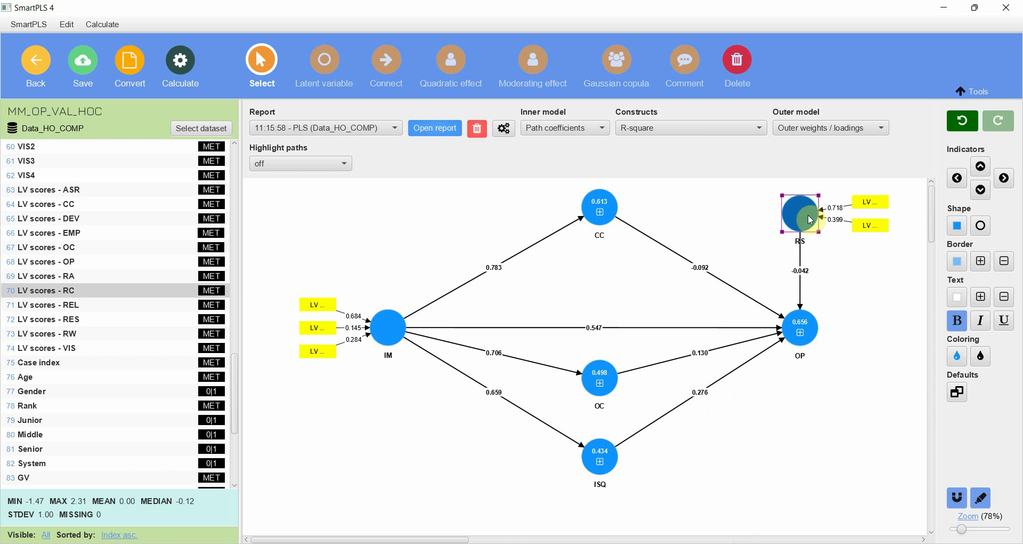
pyautogui.click(398, 335)
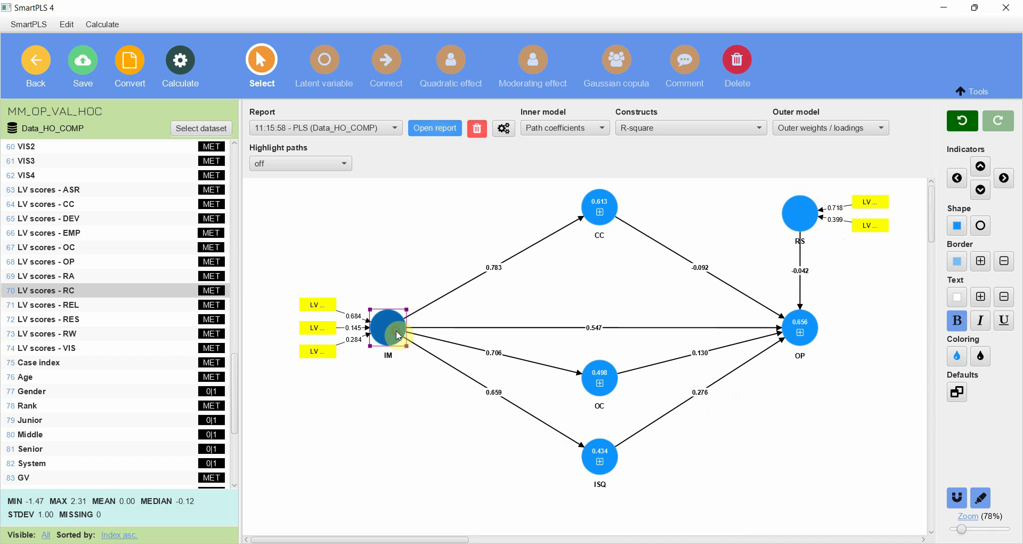
pyautogui.click(810, 221)
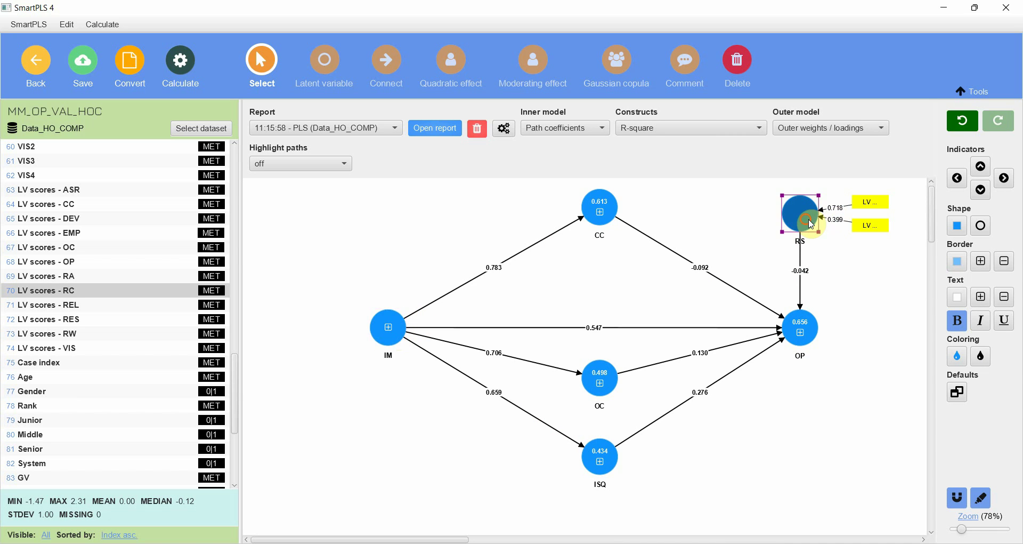
pyautogui.click(273, 281)
pyautogui.moveTo(330, 272); pyautogui.dragTo(438, 392)
pyautogui.moveTo(763, 184); pyautogui.dragTo(868, 251)
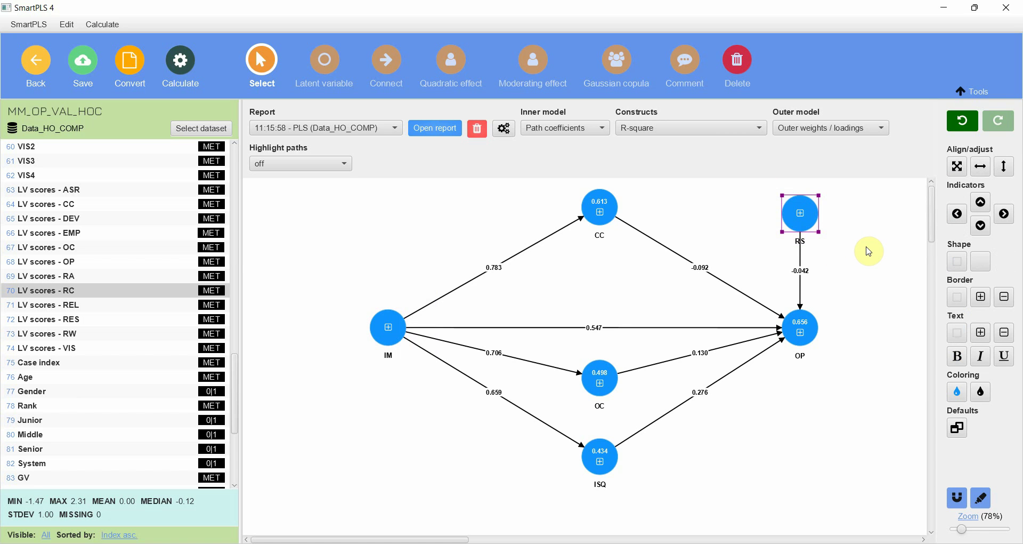
# - Save the model and run the PLS-SEM algorithm with path weighting, standardized results and default initial weights
pyautogui.click(82, 60)
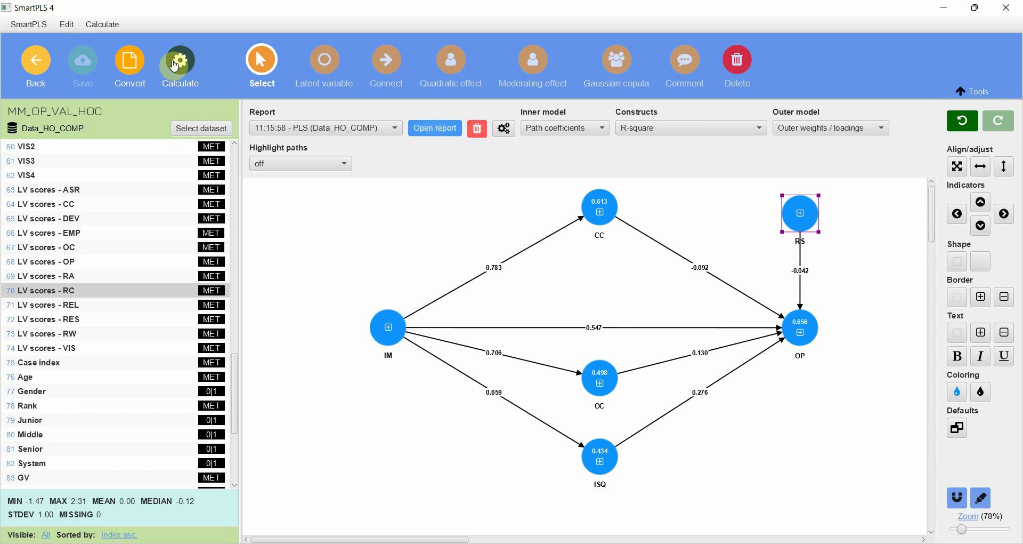
pyautogui.click(175, 65)
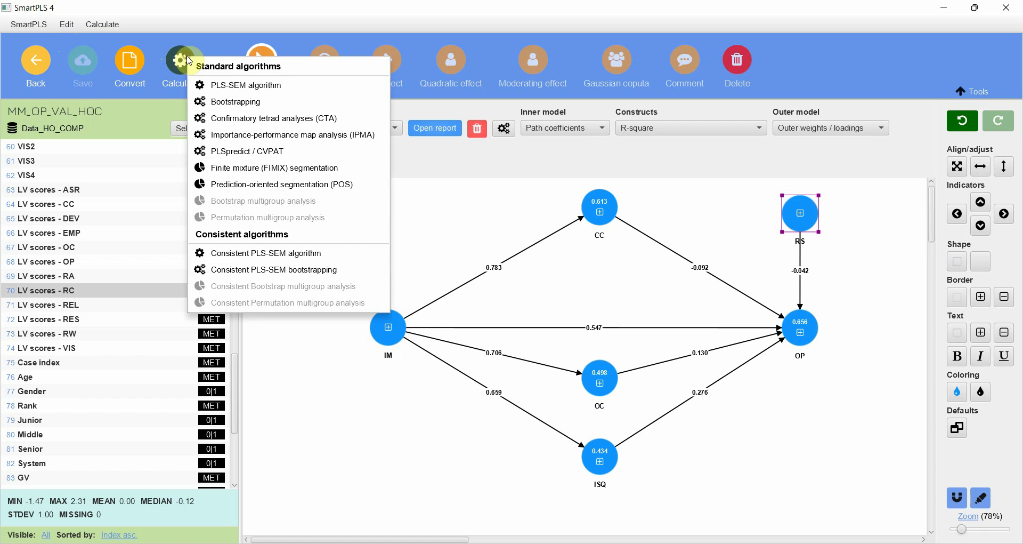
pyautogui.click(278, 88)
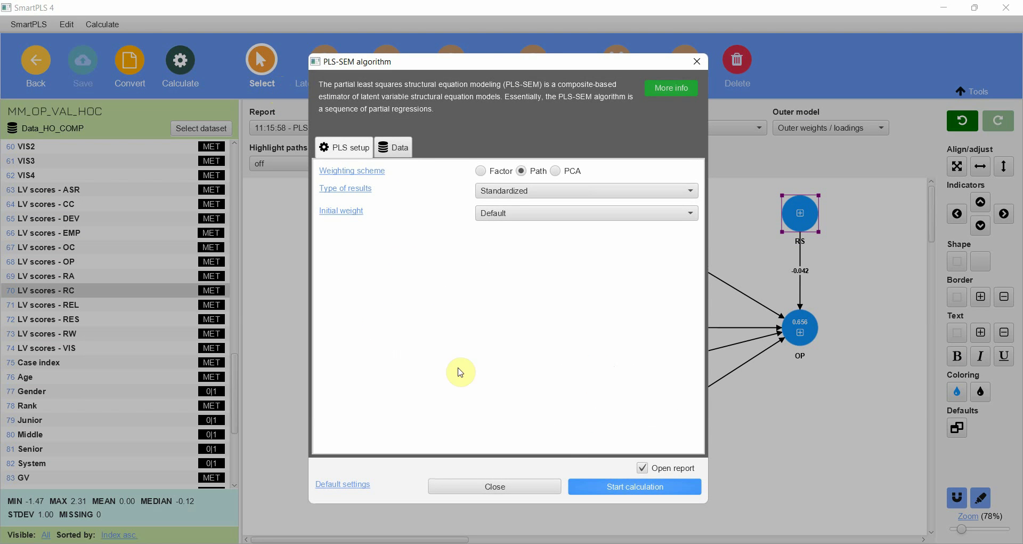
pyautogui.click(582, 485)
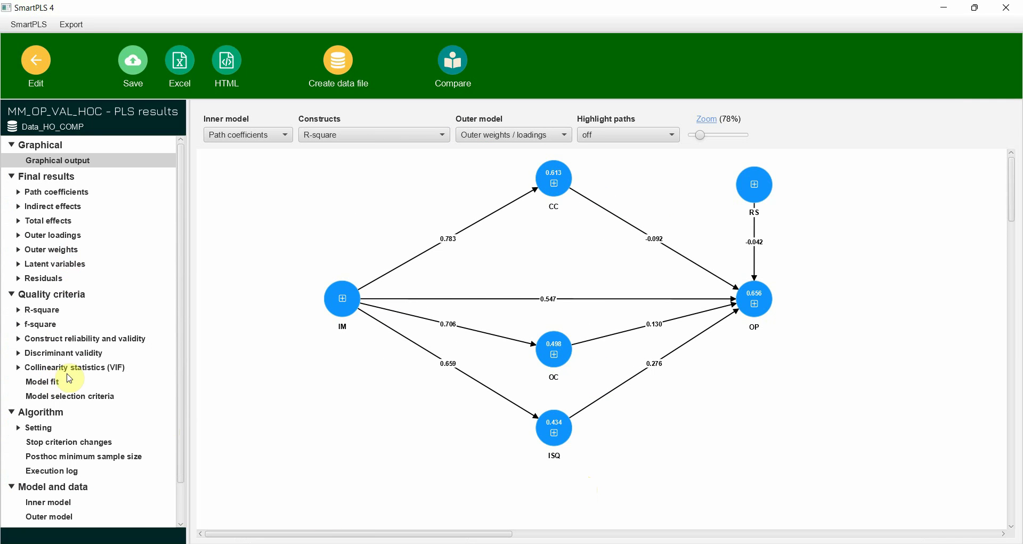
# - Open the outer model VIF list in the collinearity statistics and review the CC1 to CC6 values
pyautogui.click(74, 371)
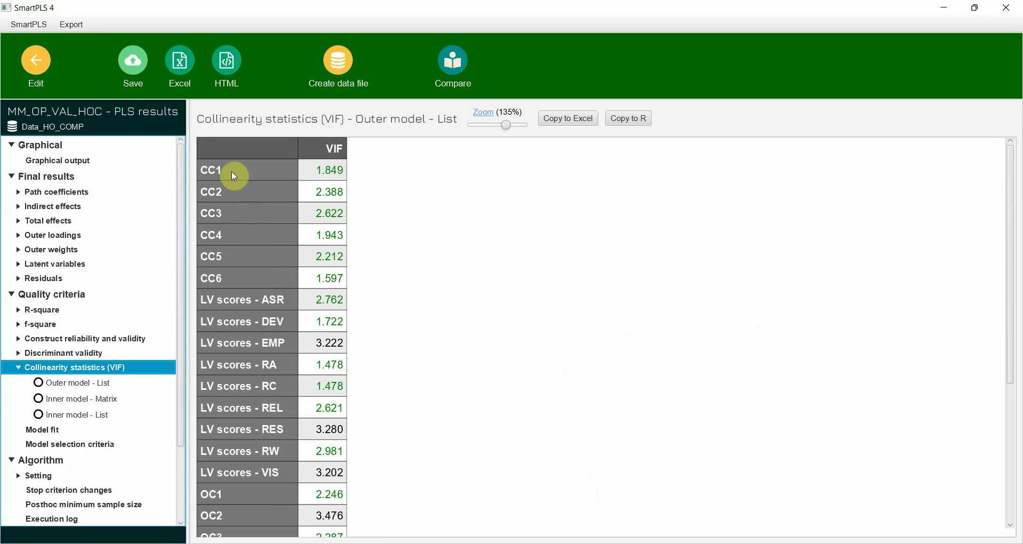
pyautogui.moveTo(325, 169); pyautogui.dragTo(323, 256)
pyautogui.moveTo(321, 212); pyautogui.dragTo(330, 289)
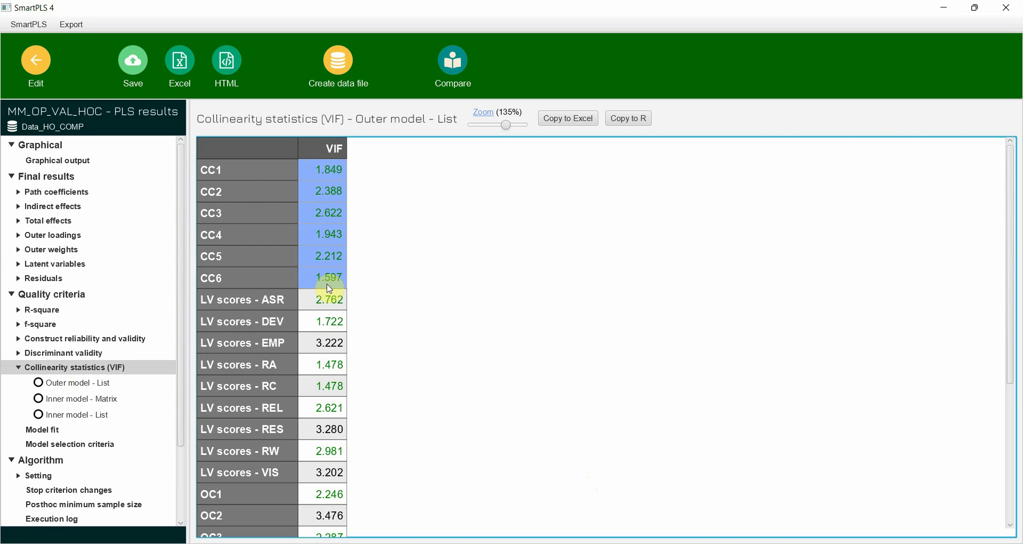
# - Select the outer model VIF values from LV scores - DEV through LV scores - VIS and copy them to the clipboard
pyautogui.moveTo(330, 288); pyautogui.dragTo(315, 329)
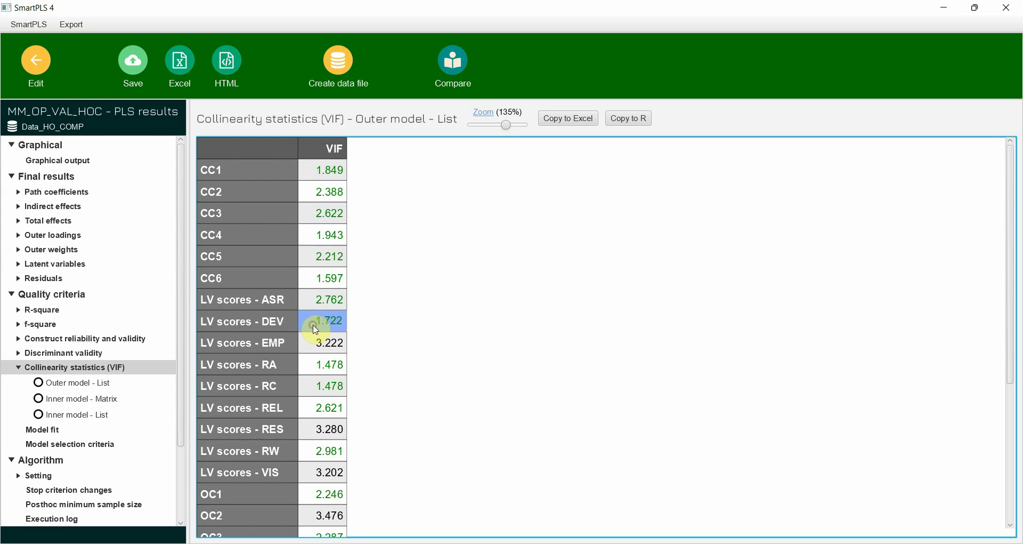
pyautogui.keyDown('ctrl'); pyautogui.click(314, 363); pyautogui.keyUp('ctrl')
pyautogui.moveTo(315, 364); pyautogui.dragTo(316, 367)
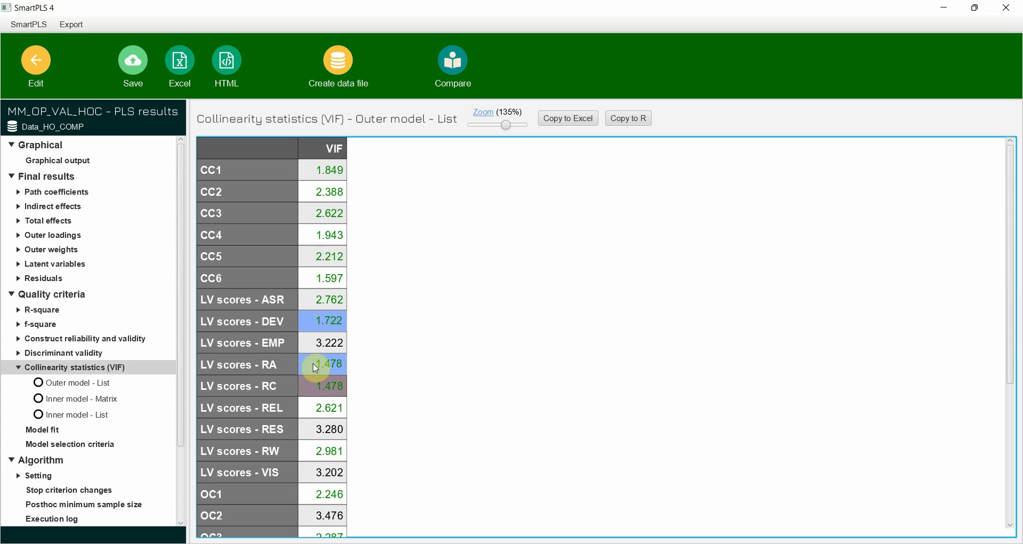
pyautogui.keyDown('ctrl'); pyautogui.click(320, 424); pyautogui.keyUp('ctrl')
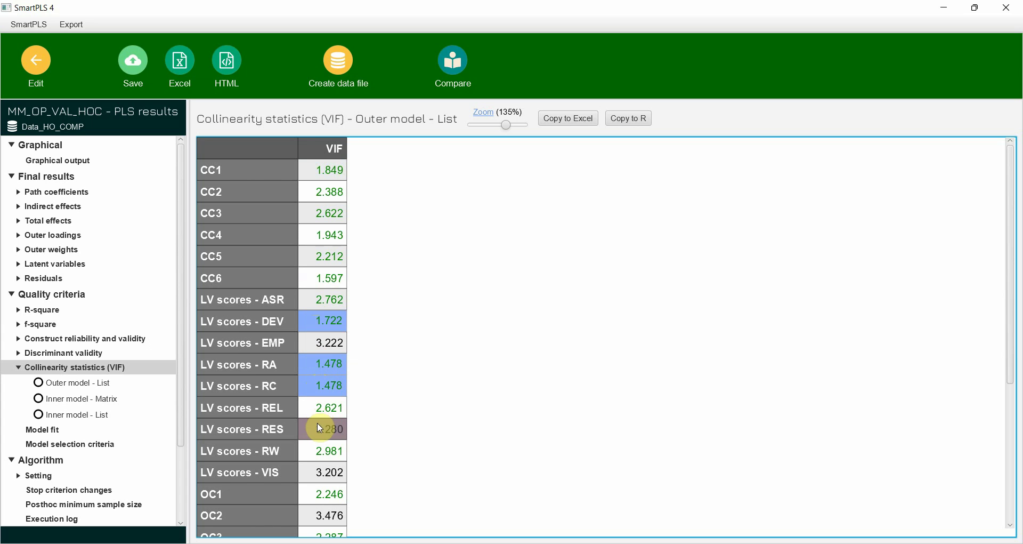
pyautogui.keyDown('ctrl'); pyautogui.click(322, 451); pyautogui.keyUp('ctrl')
pyautogui.keyDown('ctrl'); pyautogui.click(327, 472); pyautogui.keyUp('ctrl')
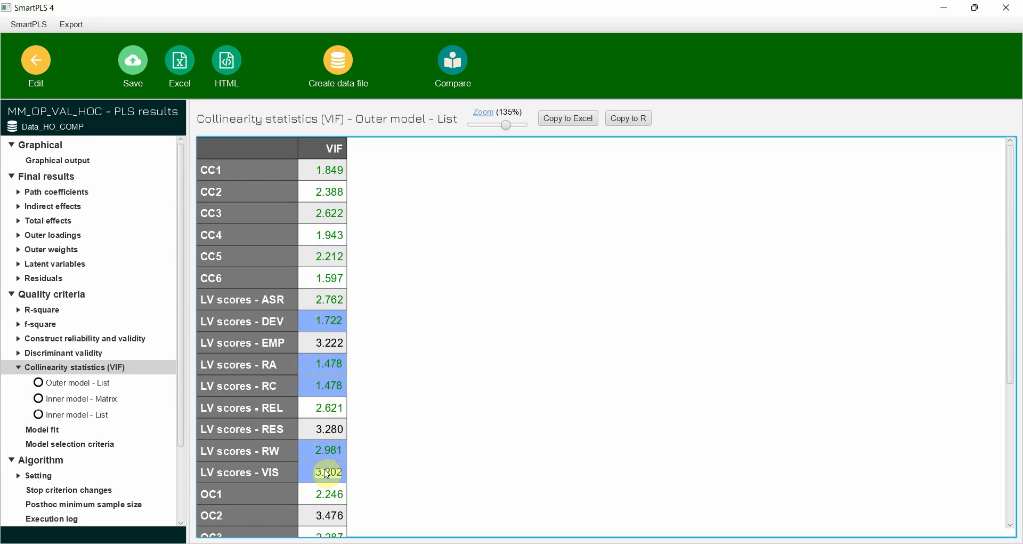
pyautogui.moveTo(258, 329); pyautogui.dragTo(332, 473)
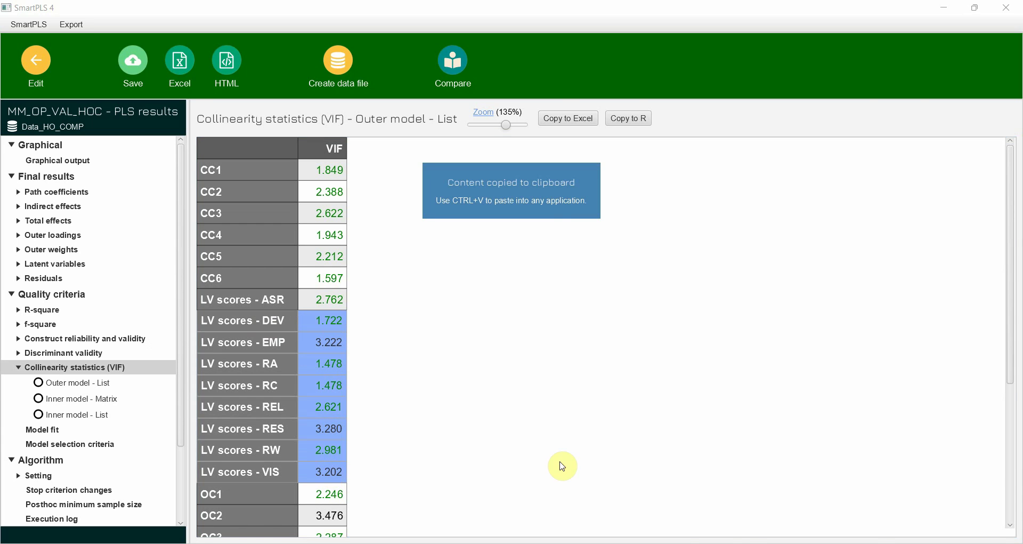
# - Switch to Excel, paste the copied VIF values into a new sheet and widen column A to fit the labels
pyautogui.click(722, 541)
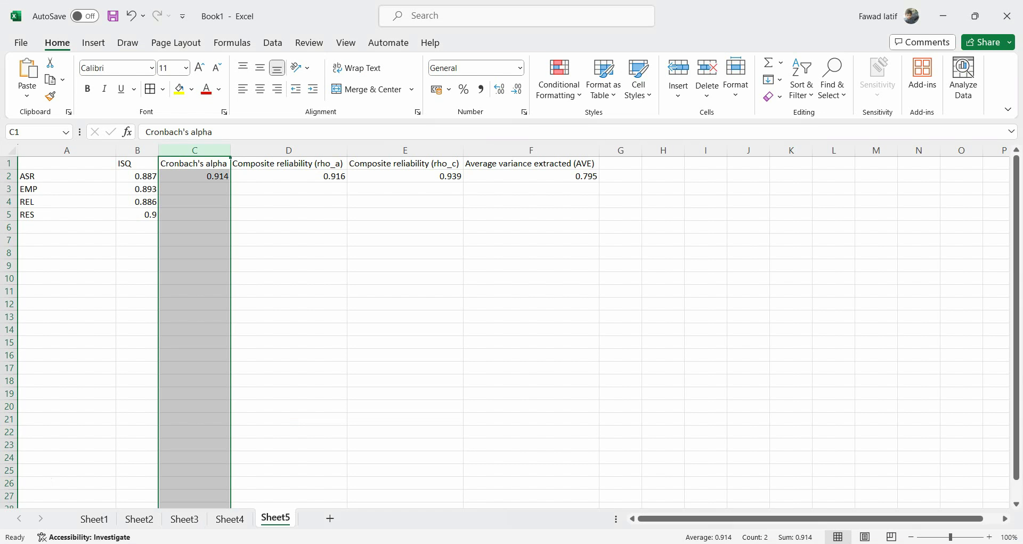
pyautogui.click(330, 518)
pyautogui.write('LV scores - DEV\t1.722 LV scores - EMP\t3.222 LV scores - RA\t1.478 LV scores - RC\t1.478 LV scores - REL\t2.621 LV scores - RES\t3.28 LV scores - RW\t2.981 LV scores - VIS\t3.202')
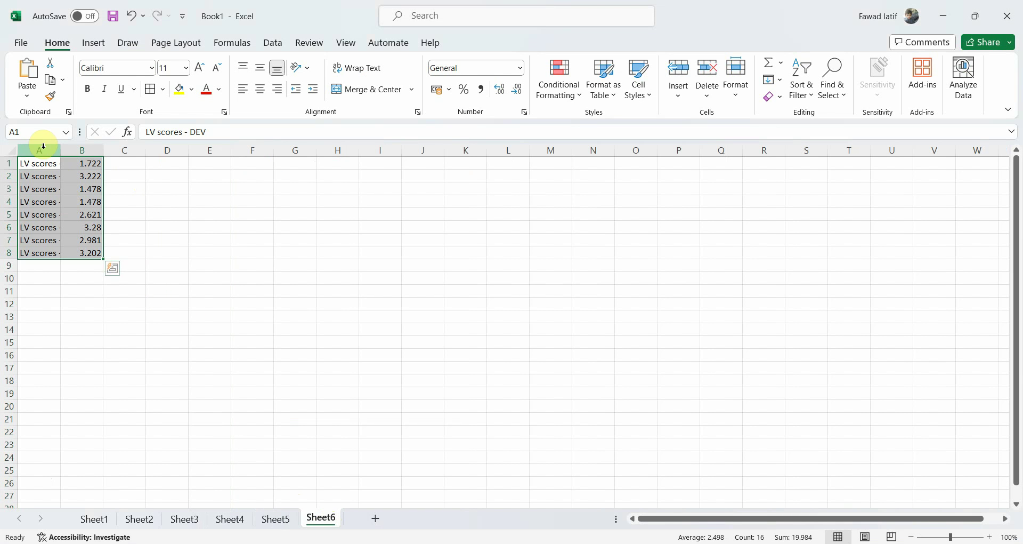
pyautogui.doubleClick(61, 150)
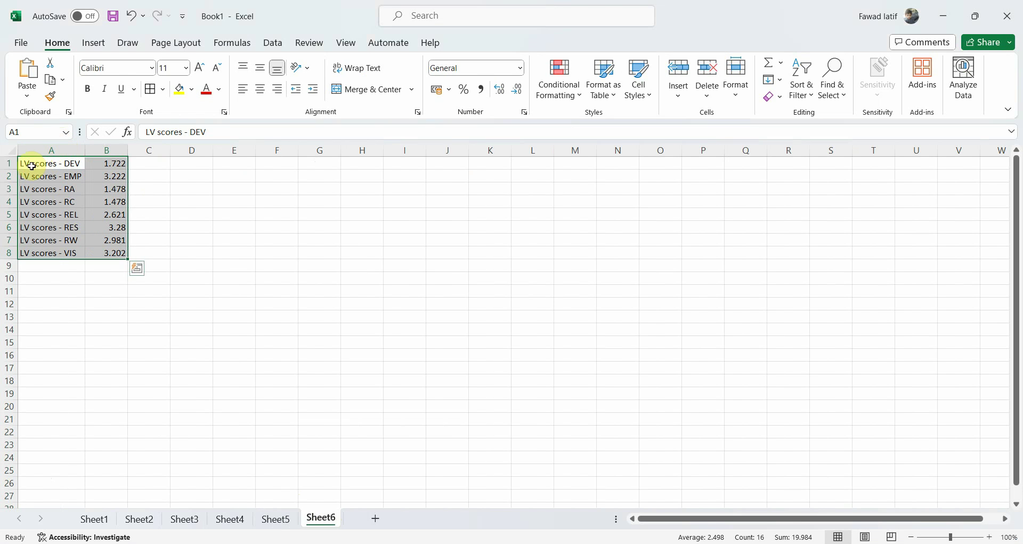
# - Insert a blank row above the pasted values and enter the header VIF in B1
pyautogui.click(11, 163)
pyautogui.rightClick(13, 164)
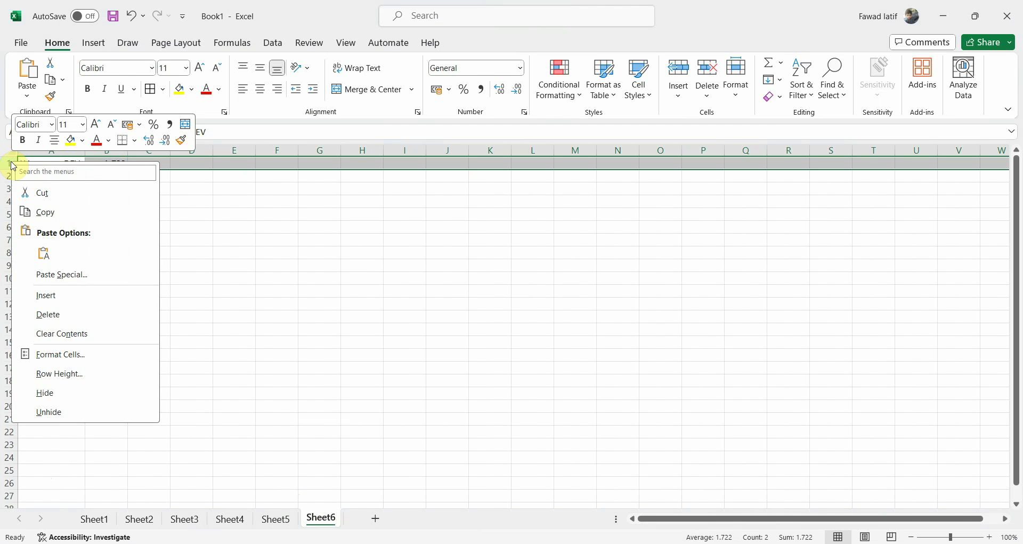
pyautogui.click(46, 295)
pyautogui.click(115, 161)
pyautogui.write('VIF')
pyautogui.press('Return')
pyautogui.press('Left')
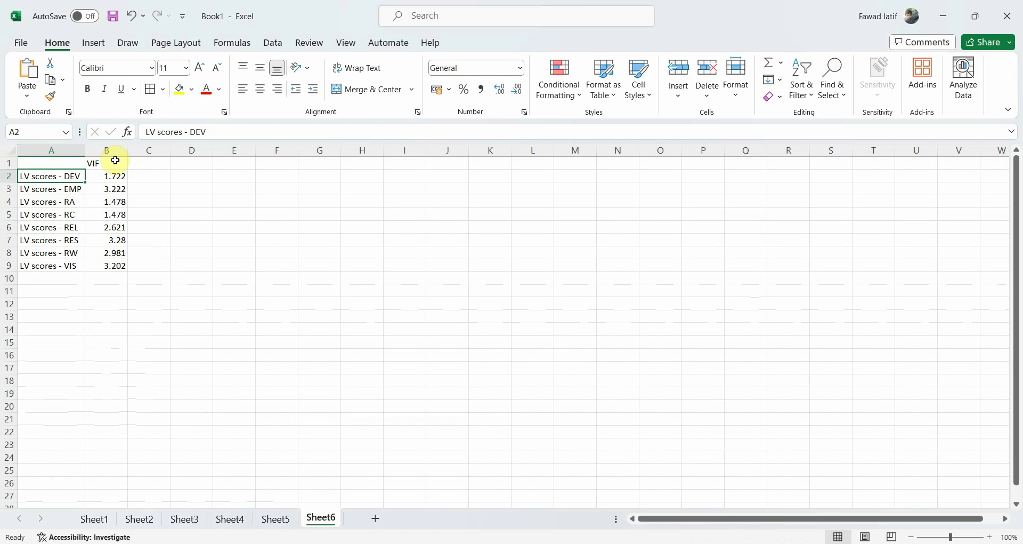
# - Insert a blank row above LV scores - DEV and label it IM in column A
pyautogui.rightClick(5, 176)
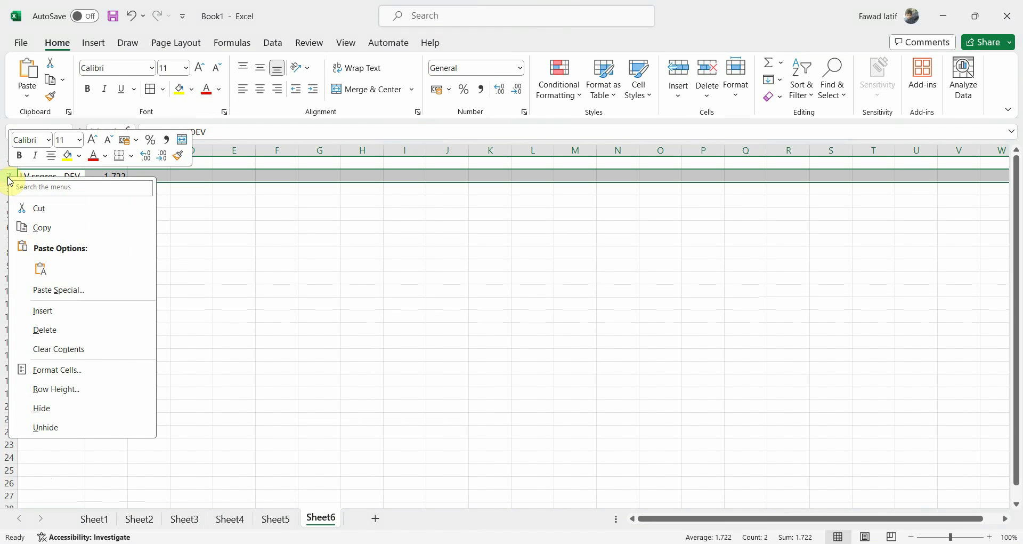
pyautogui.click(43, 310)
pyautogui.click(60, 177)
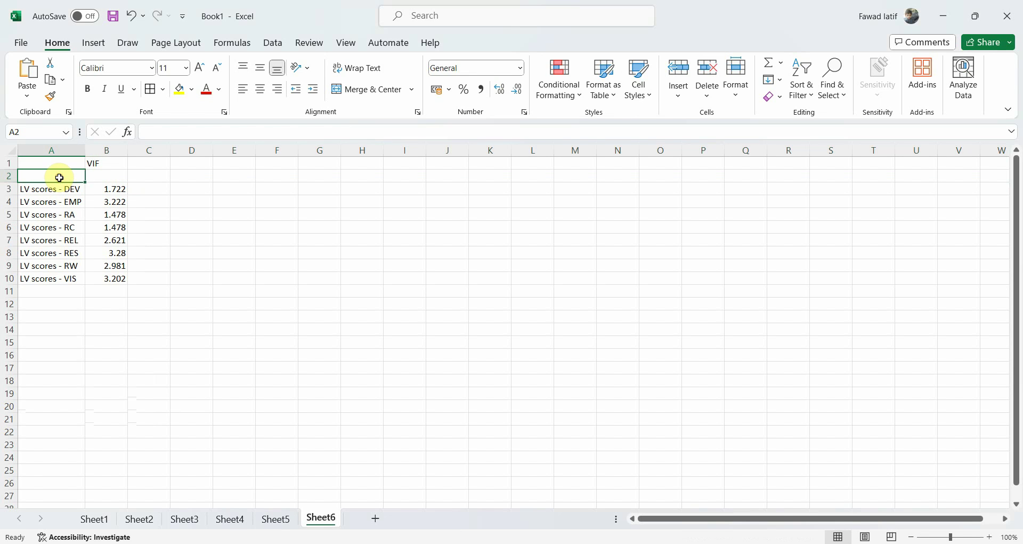
pyautogui.write('IM')
pyautogui.press('Return')
# - Enter the label RS in column A directly below LV scores - VIS
pyautogui.press('Down')
pyautogui.press('Down')
pyautogui.press('Down')
pyautogui.press('Down')
pyautogui.press('Down')
pyautogui.press('Down')
pyautogui.press('Down')
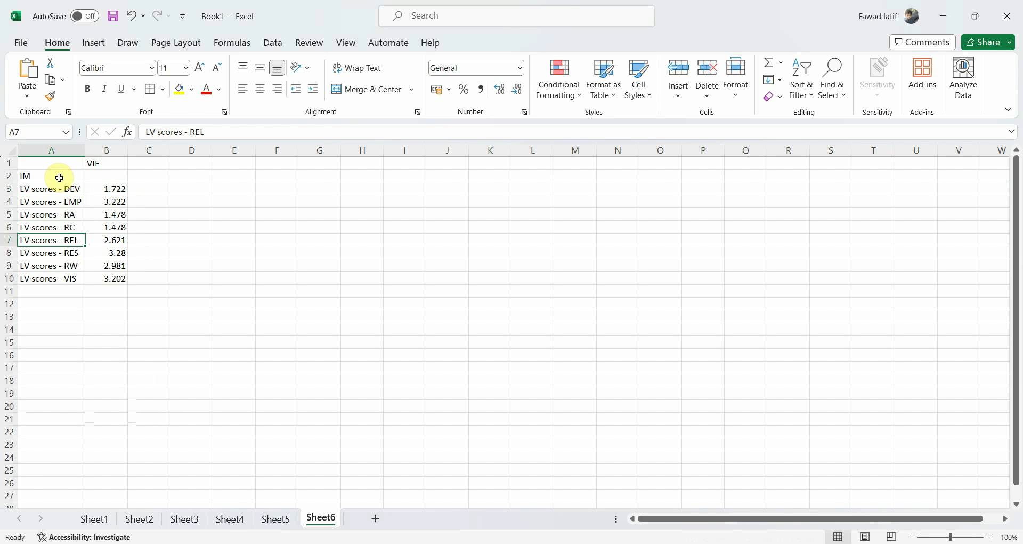
pyautogui.press('Down')
pyautogui.write('RS')
pyautogui.press('Return')
# - Move the LV scores - RA and LV scores - RC rows beneath the RS label
pyautogui.press('Up')
pyautogui.press('Up')
pyautogui.press('Up')
pyautogui.press('Up')
pyautogui.press('Up')
pyautogui.press('Up')
pyautogui.press('Up')
pyautogui.press('Up')
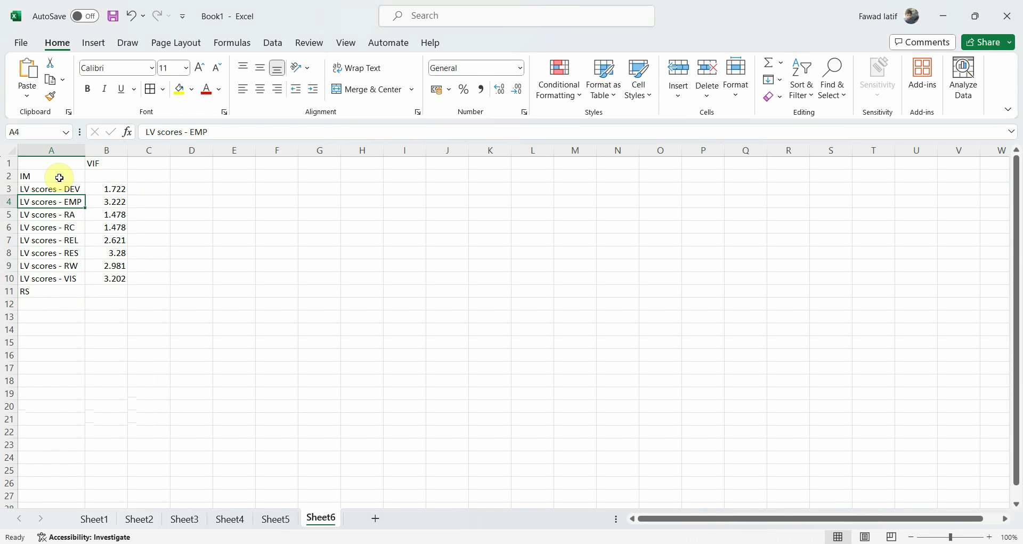
pyautogui.click(9, 214)
pyautogui.moveTo(9, 213); pyautogui.dragTo(9, 226)
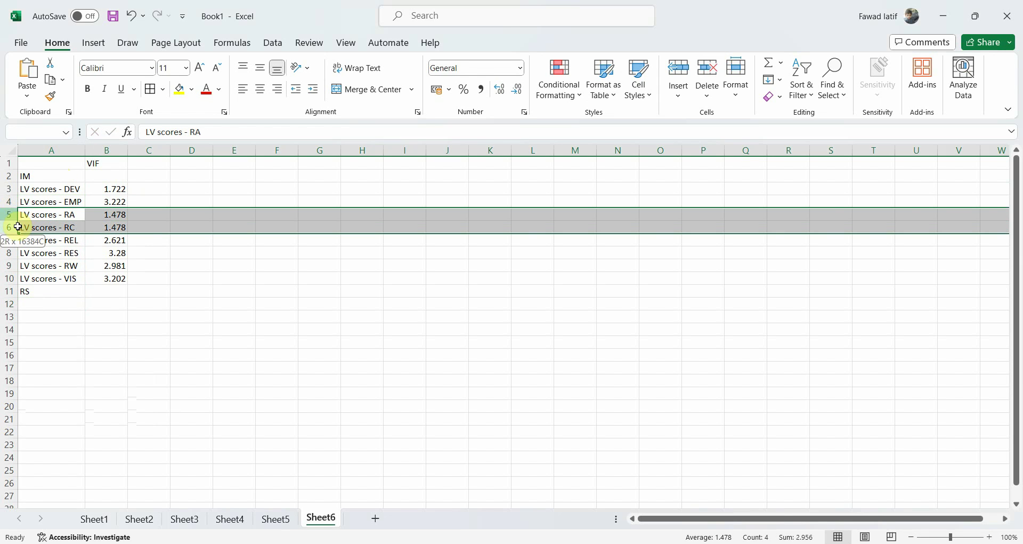
pyautogui.hotkey('ctrl', 'c')
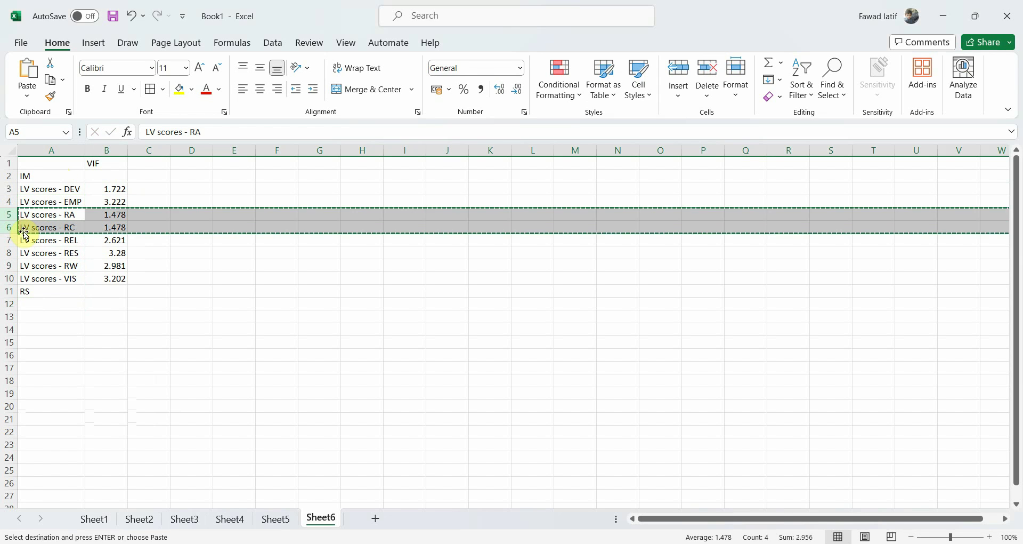
pyautogui.moveTo(5, 308); pyautogui.dragTo(4, 315)
pyautogui.rightClick(4, 315)
pyautogui.click(80, 175)
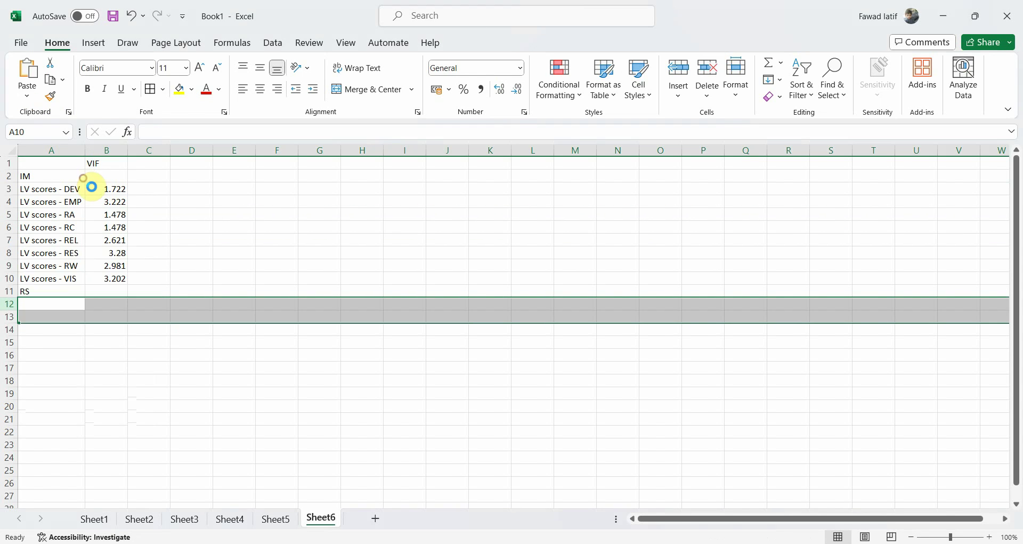
pyautogui.click(132, 278)
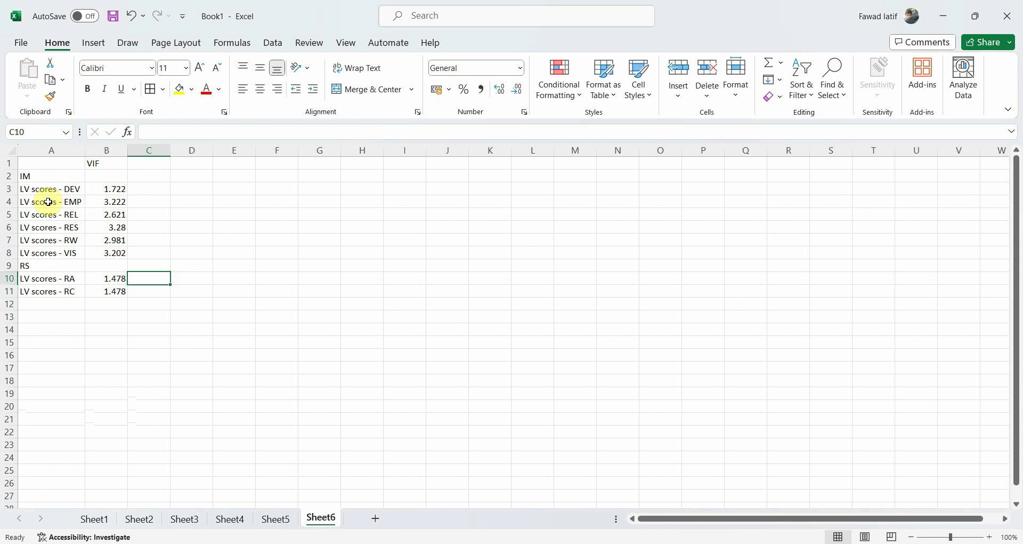
# - Delete the LV scores - EMP, LV scores - RES and LV scores - REL rows from the VIF table
pyautogui.click(7, 214)
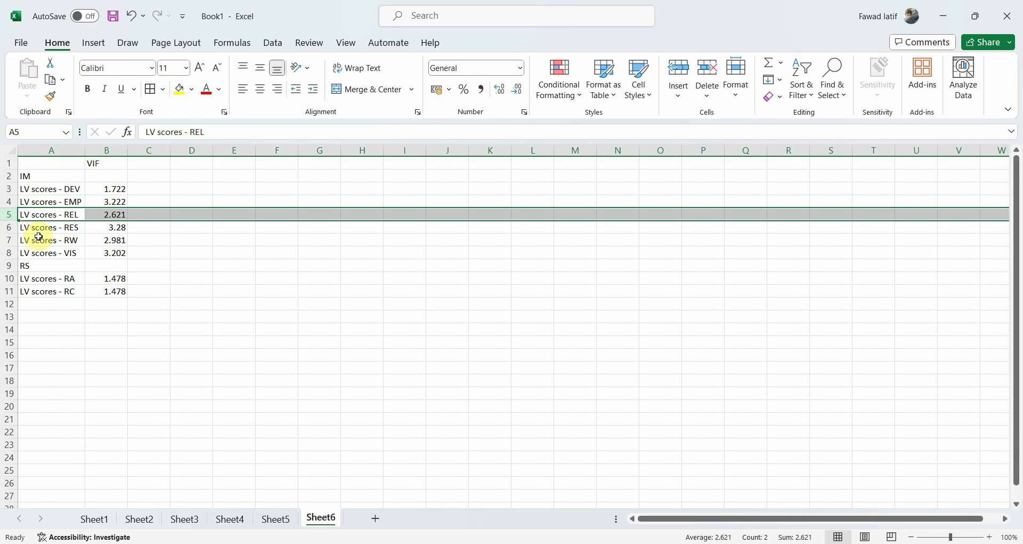
pyautogui.click(8, 200)
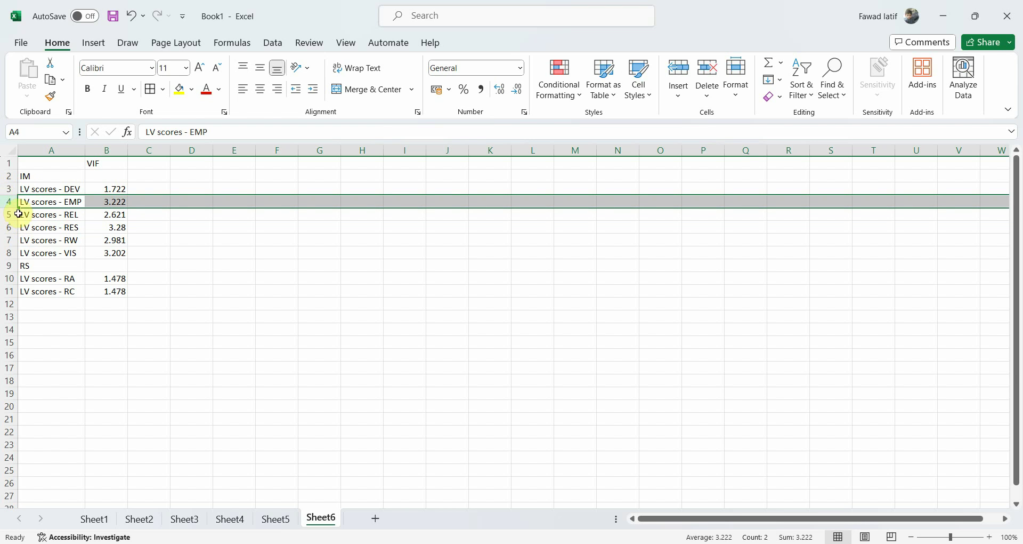
pyautogui.rightClick(9, 201)
pyautogui.click(53, 351)
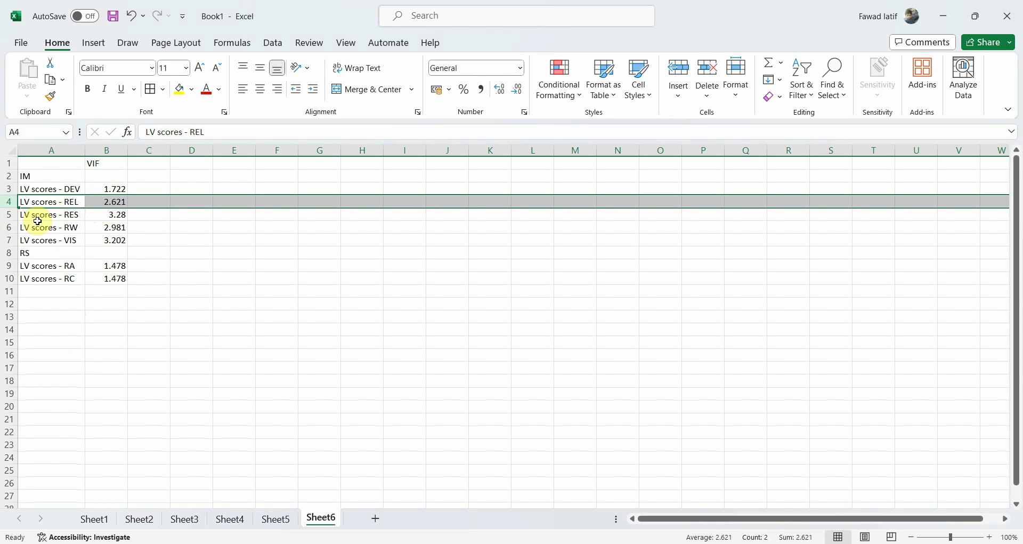
pyautogui.click(9, 214)
pyautogui.rightClick(9, 214)
pyautogui.click(41, 364)
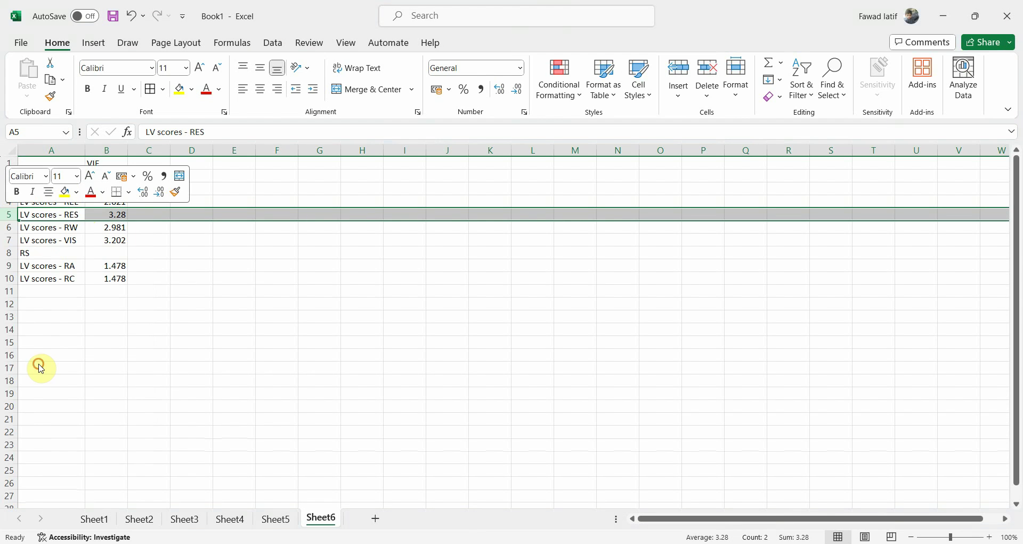
pyautogui.click(9, 200)
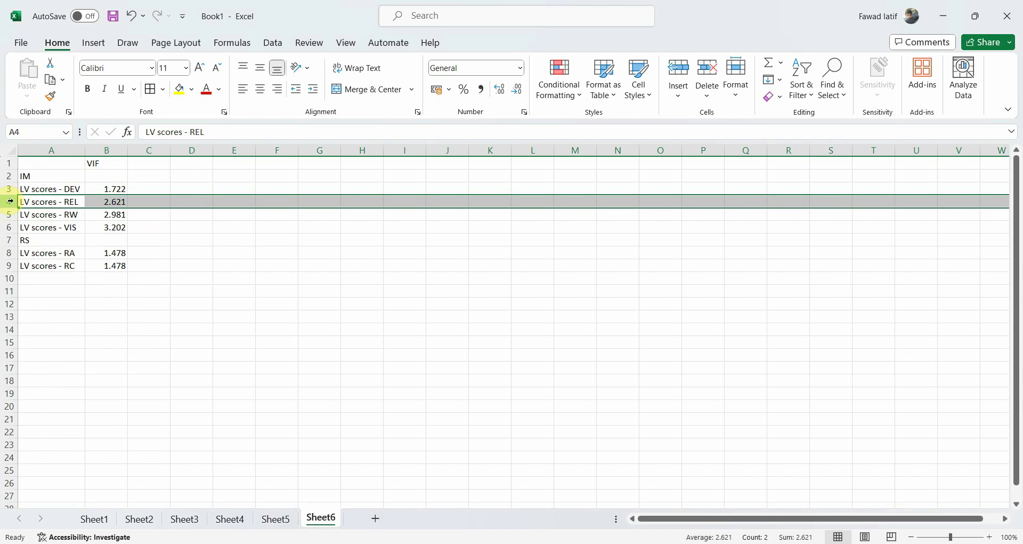
pyautogui.rightClick(10, 201)
pyautogui.click(46, 353)
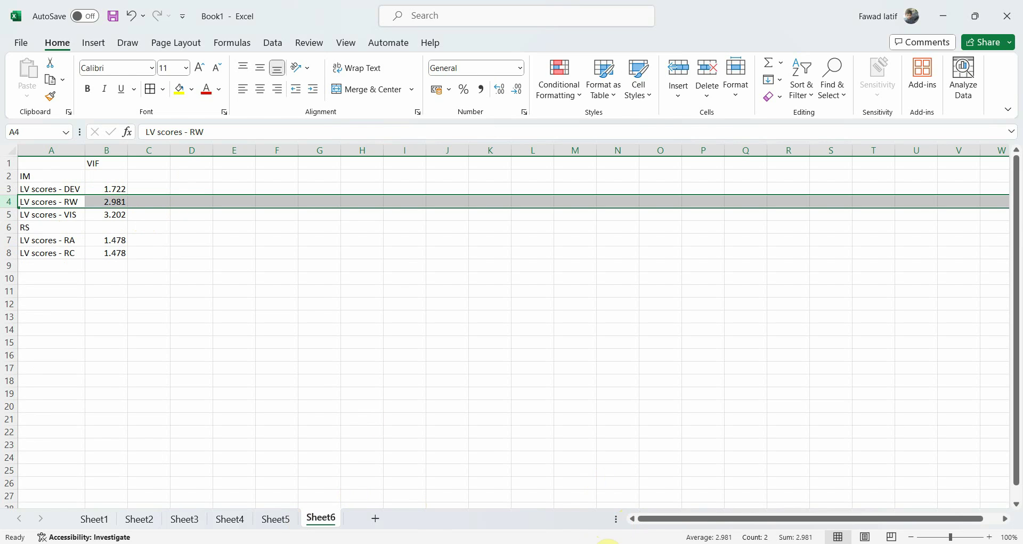
# - Switch to SmartPLS and run bootstrapping on the model with 10000 subsamples, bias-corrected and accelerated (BCa) bootstrap and a one-tailed test
pyautogui.hotkey('alt', 'Tab')
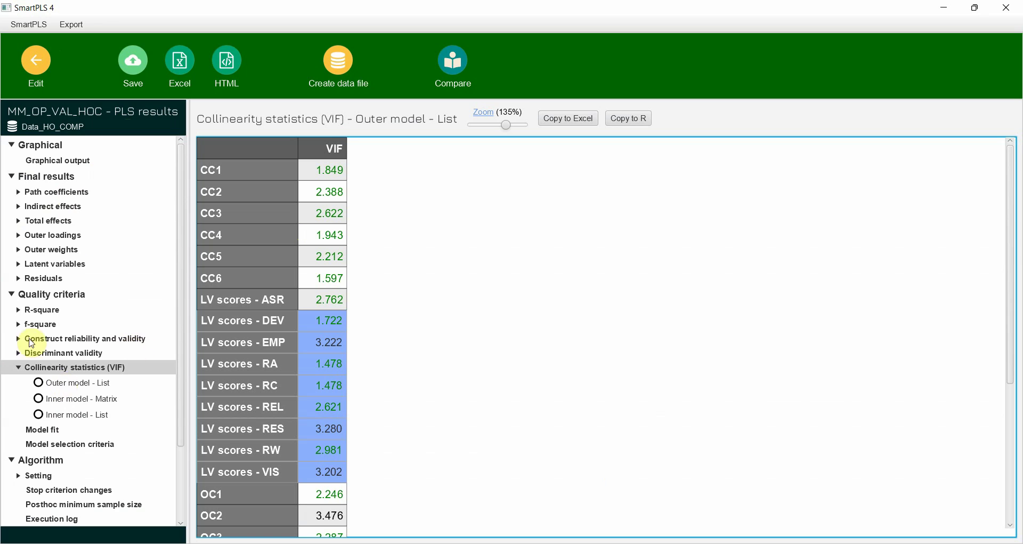
pyautogui.click(29, 67)
pyautogui.click(180, 60)
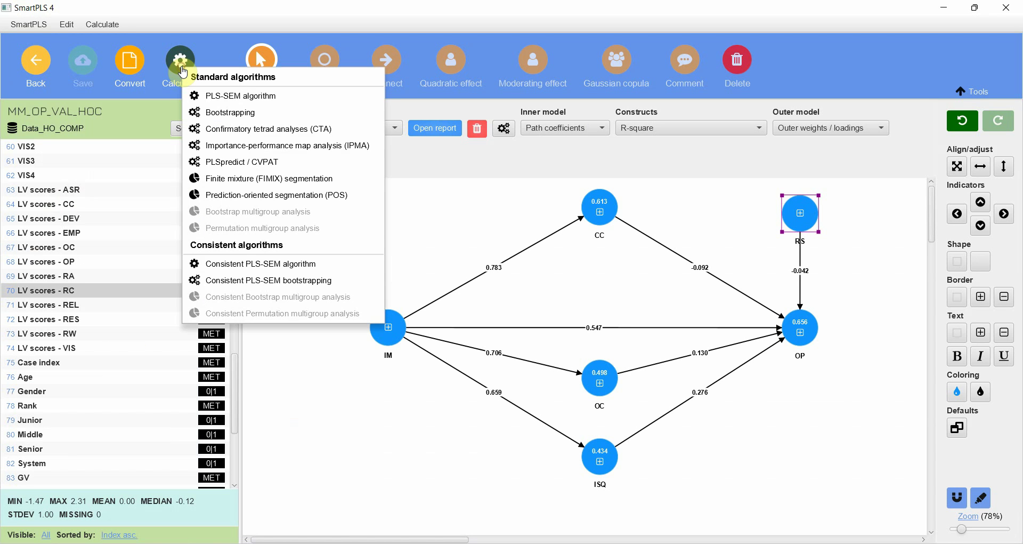
pyautogui.click(237, 113)
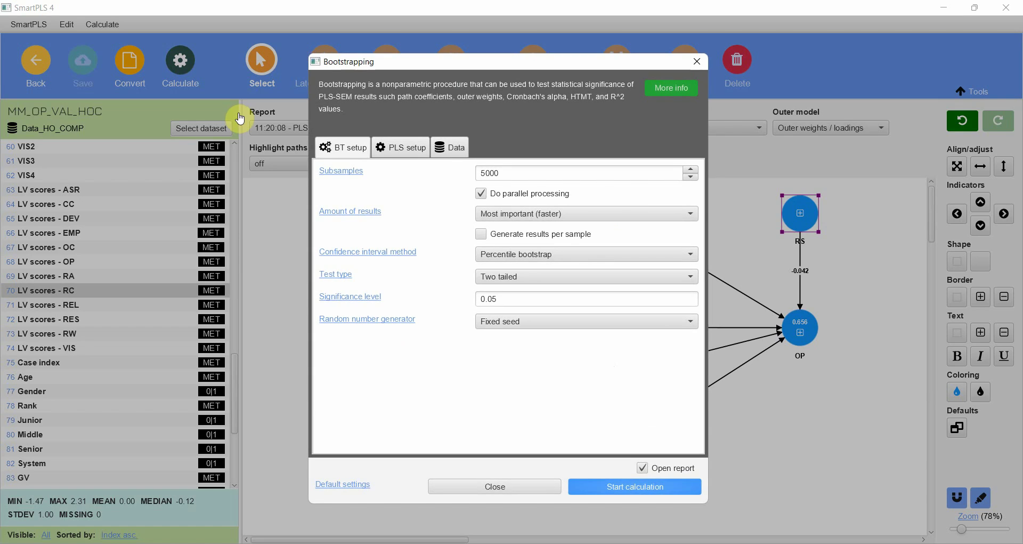
pyautogui.doubleClick(512, 178)
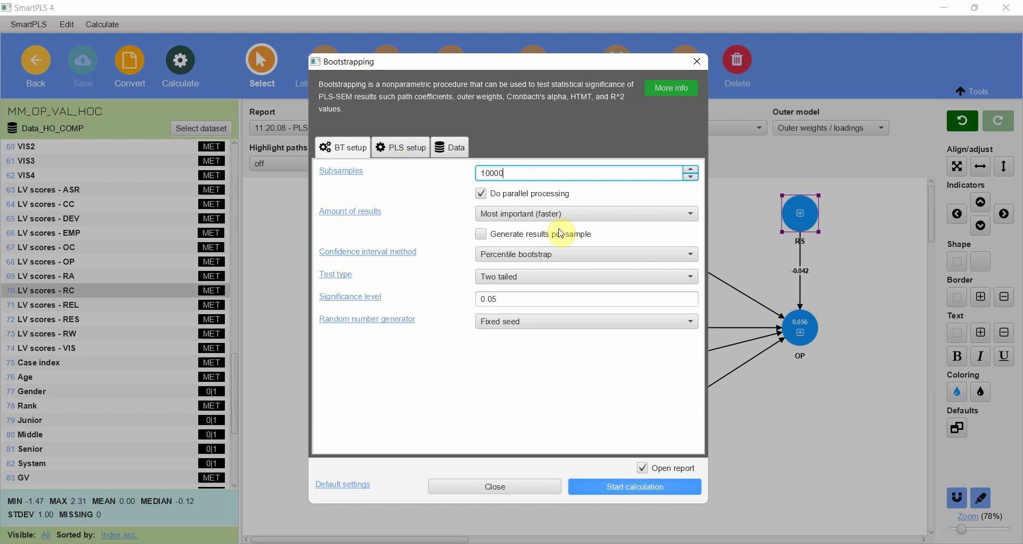
pyautogui.click(560, 254)
pyautogui.click(569, 302)
pyautogui.click(544, 277)
pyautogui.click(530, 292)
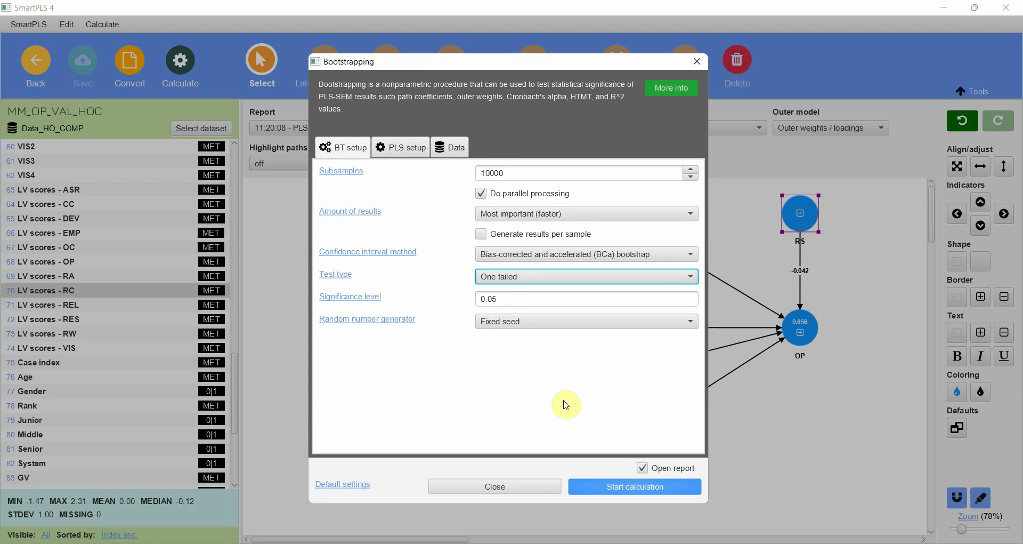
pyautogui.click(621, 488)
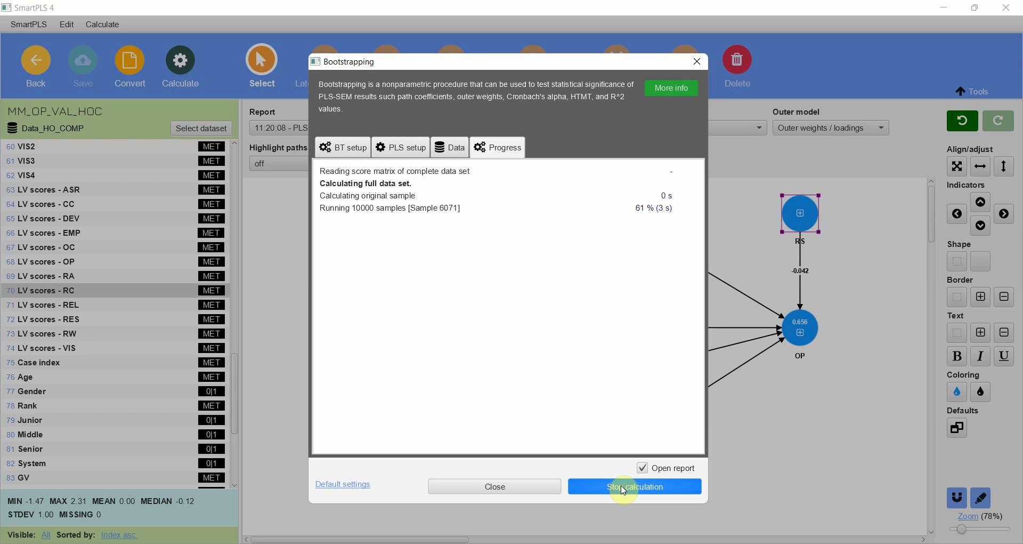
pyautogui.click(624, 489)
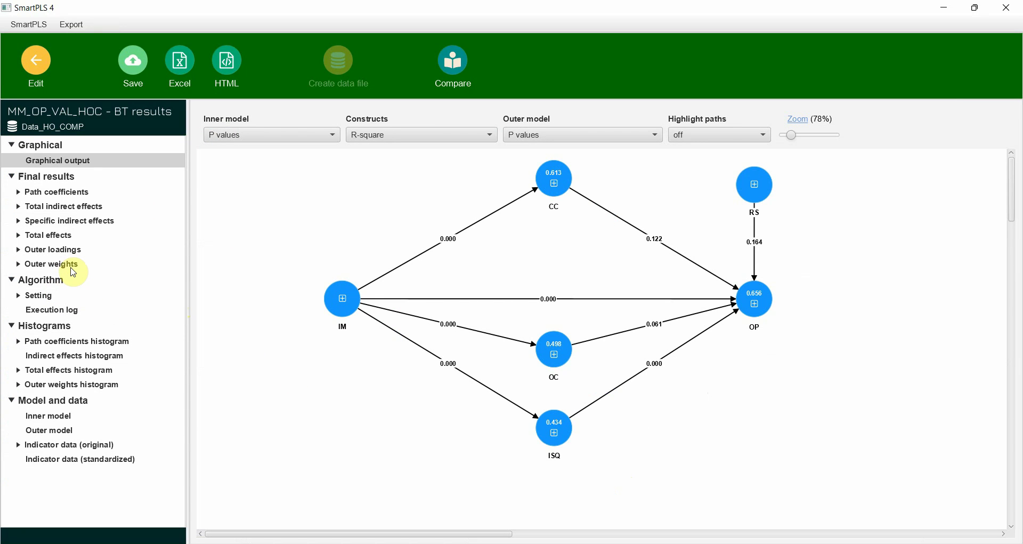
# - Open the bootstrapped outer weights and copy the rows from LV scores - ASR <- ISQ through LV scores - VIS -> IM
pyautogui.click(74, 267)
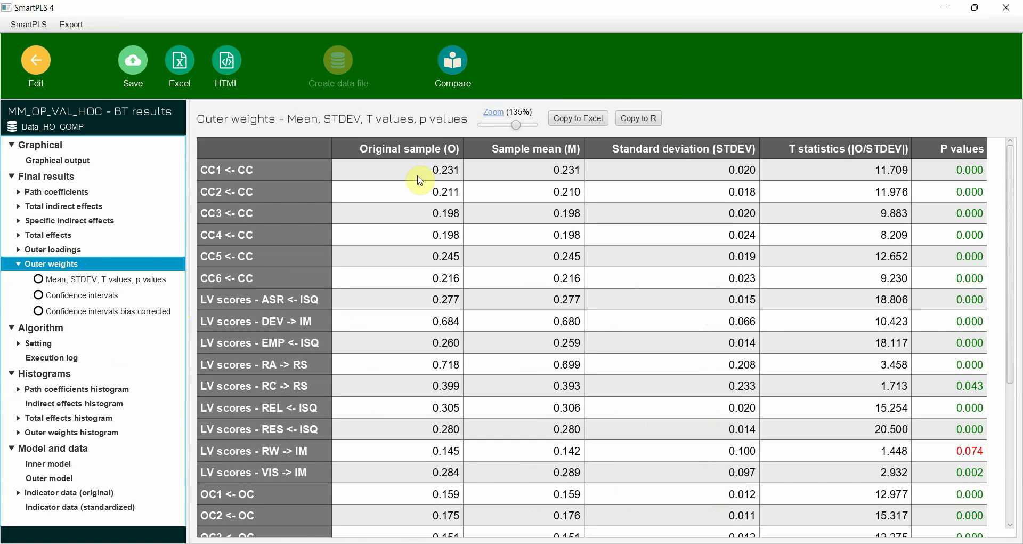
pyautogui.click(529, 263)
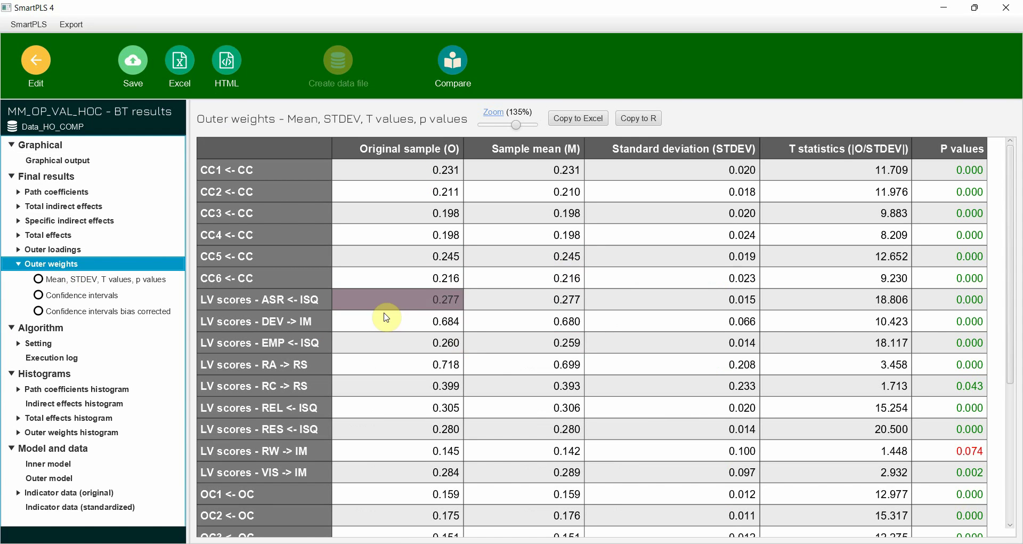
pyautogui.click(272, 310)
pyautogui.moveTo(277, 315); pyautogui.dragTo(936, 470)
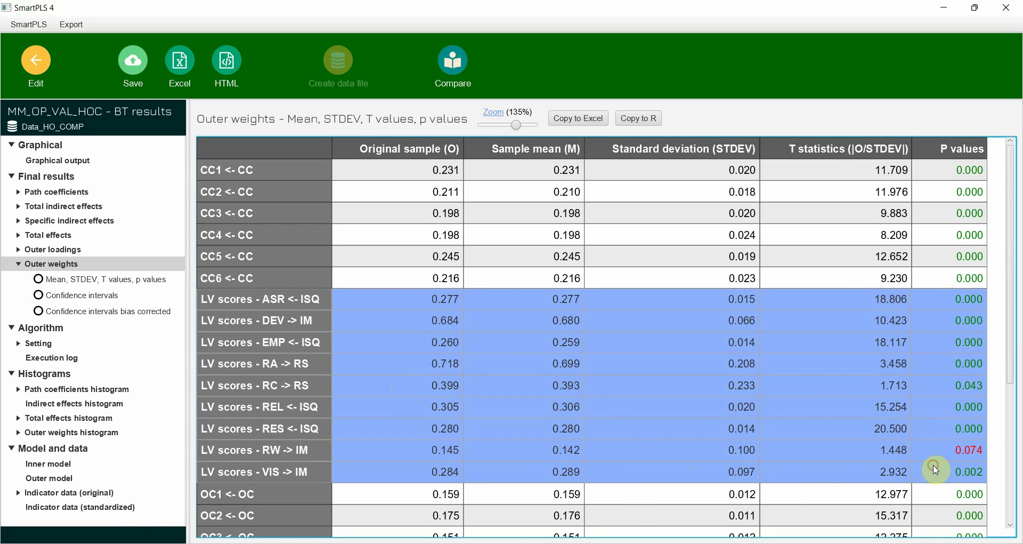
pyautogui.hotkey('ctrl', 'c')
# - Switch to Excel, paste the outer weights at A12 below the VIF table and widen column A to fit
pyautogui.hotkey('alt', 'Tab')
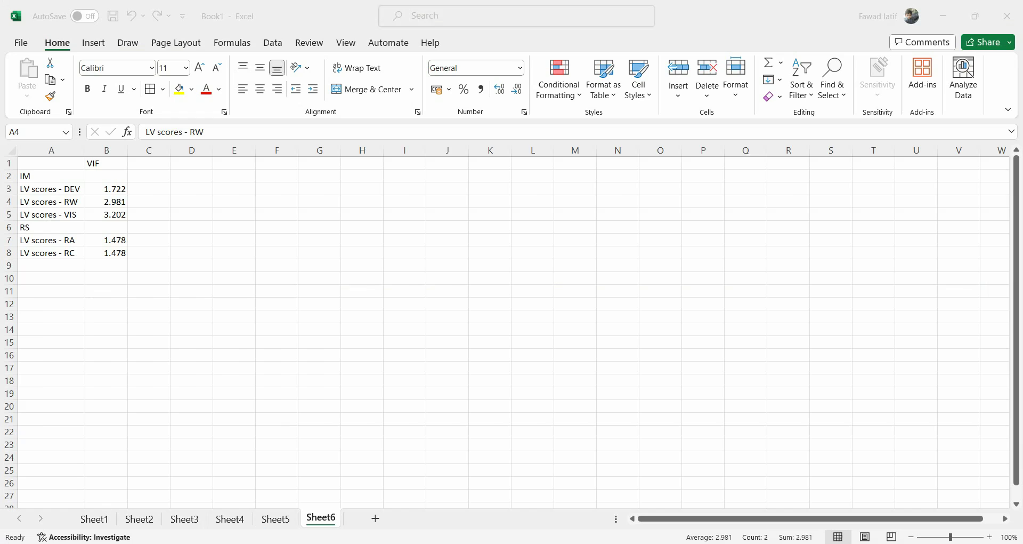
pyautogui.click(54, 302)
pyautogui.hotkey('ctrl', 'v')
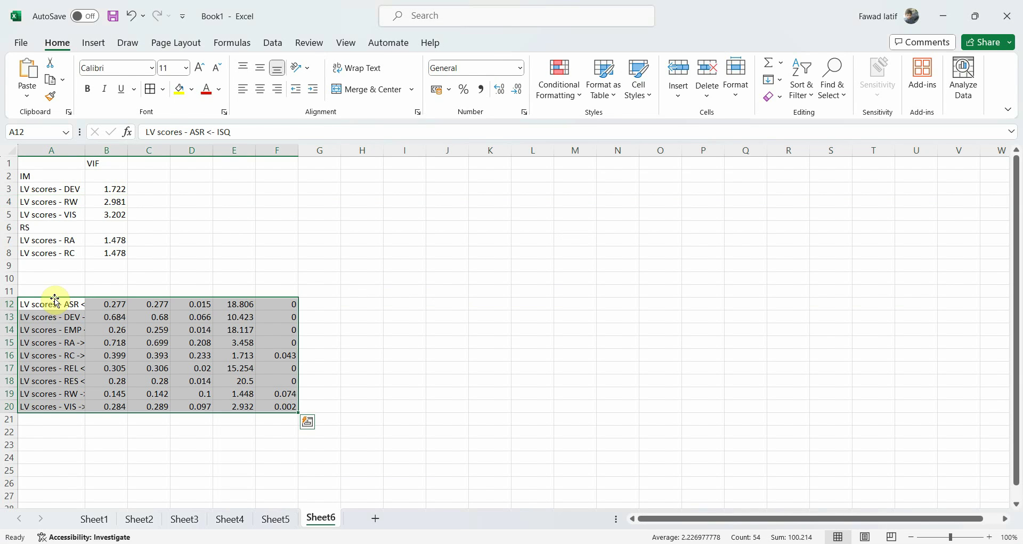
pyautogui.doubleClick(85, 149)
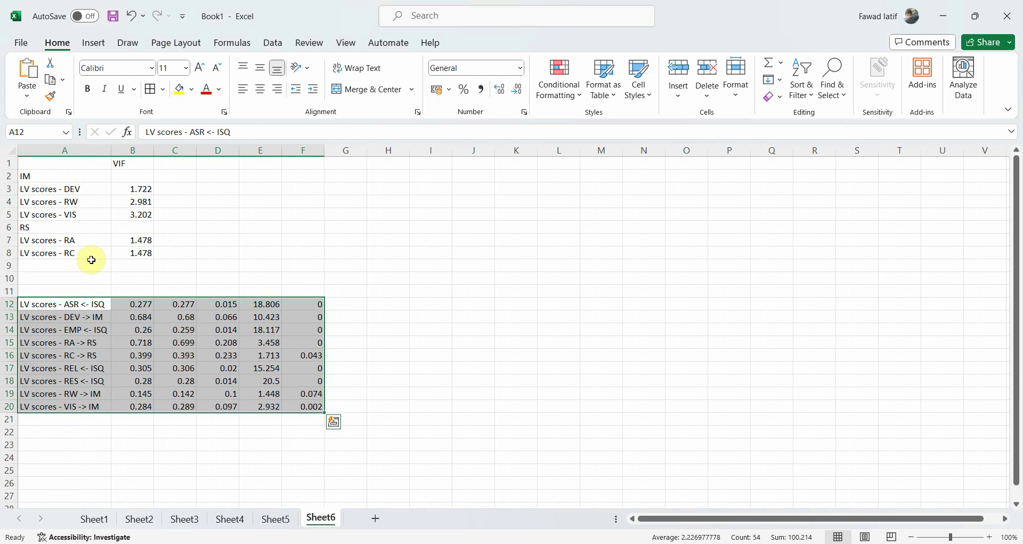
# - Delete the four ISQ rows (ASR, EMP, REL and RES) from the pasted outer weights
pyautogui.click(74, 309)
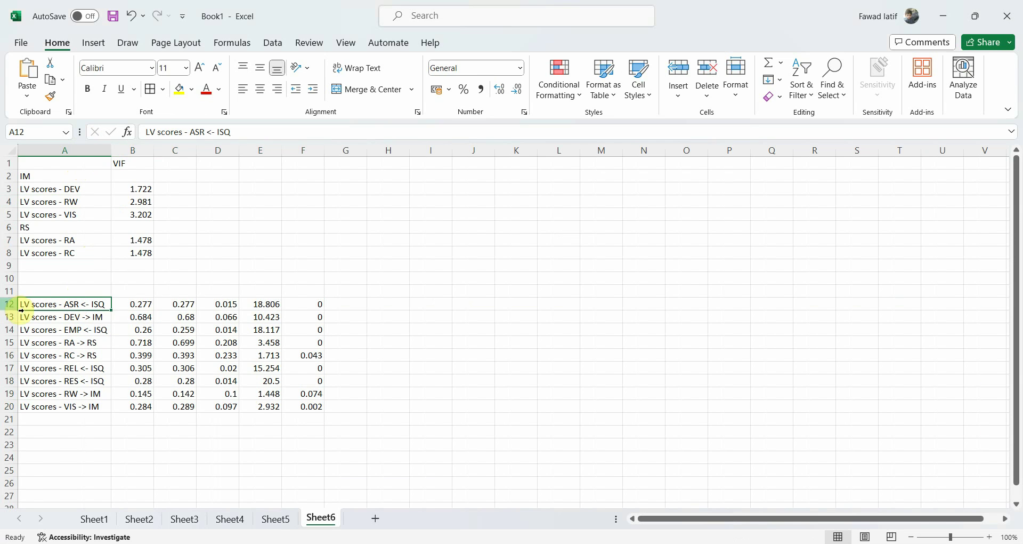
pyautogui.click(11, 305)
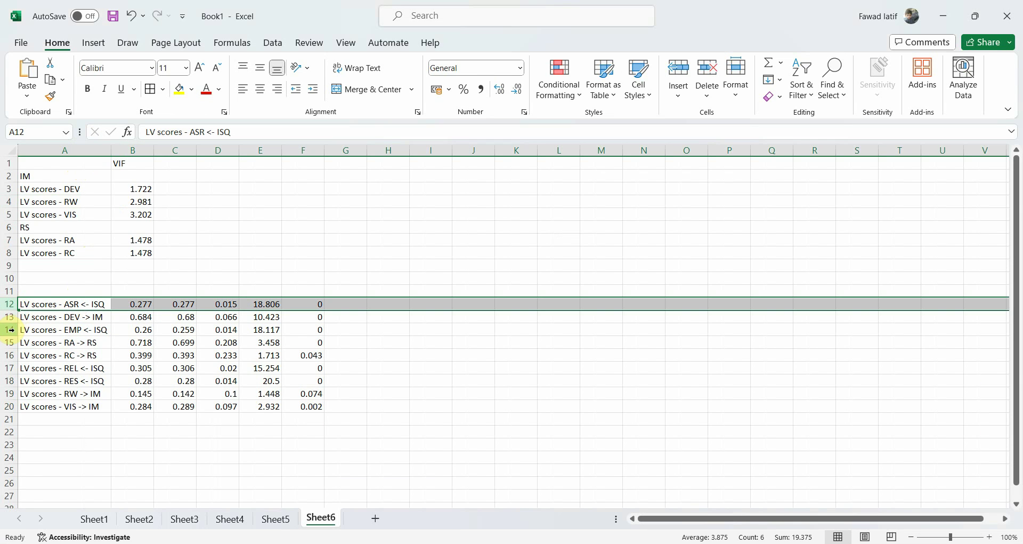
pyautogui.keyDown('ctrl'); pyautogui.click(11, 329); pyautogui.keyUp('ctrl')
pyautogui.keyDown('ctrl'); pyautogui.click(7, 367); pyautogui.keyUp('ctrl')
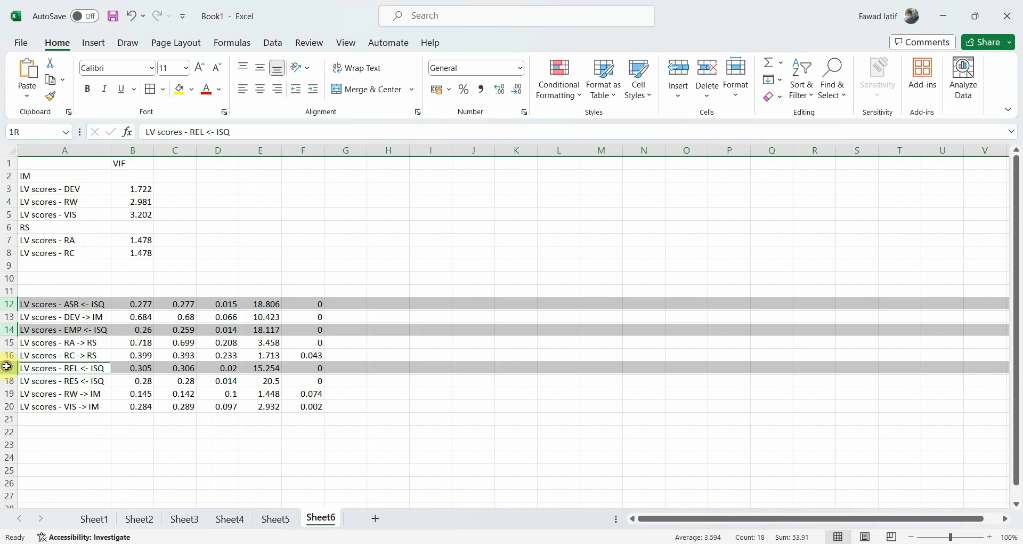
pyautogui.keyDown('ctrl'); pyautogui.click(6, 380); pyautogui.keyUp('ctrl')
pyautogui.rightClick(6, 380)
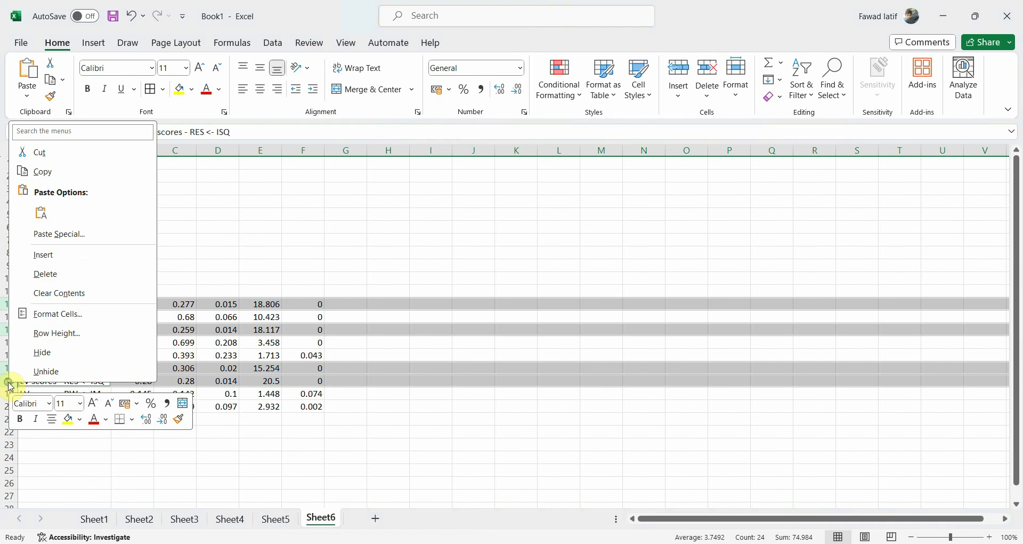
pyautogui.click(47, 273)
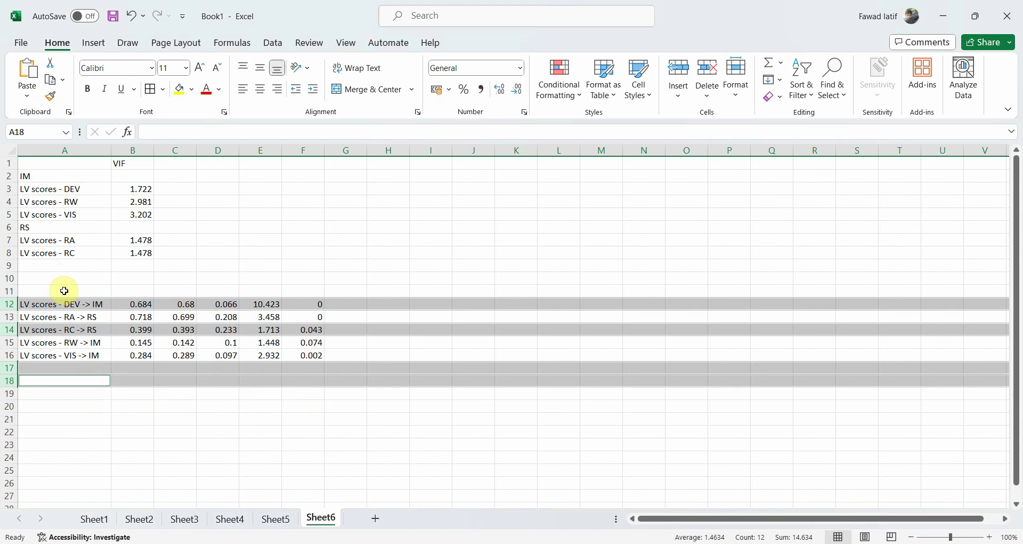
pyautogui.moveTo(8, 316); pyautogui.dragTo(4, 332)
pyautogui.hotkey('ctrl', 'c')
pyautogui.click(170, 236)
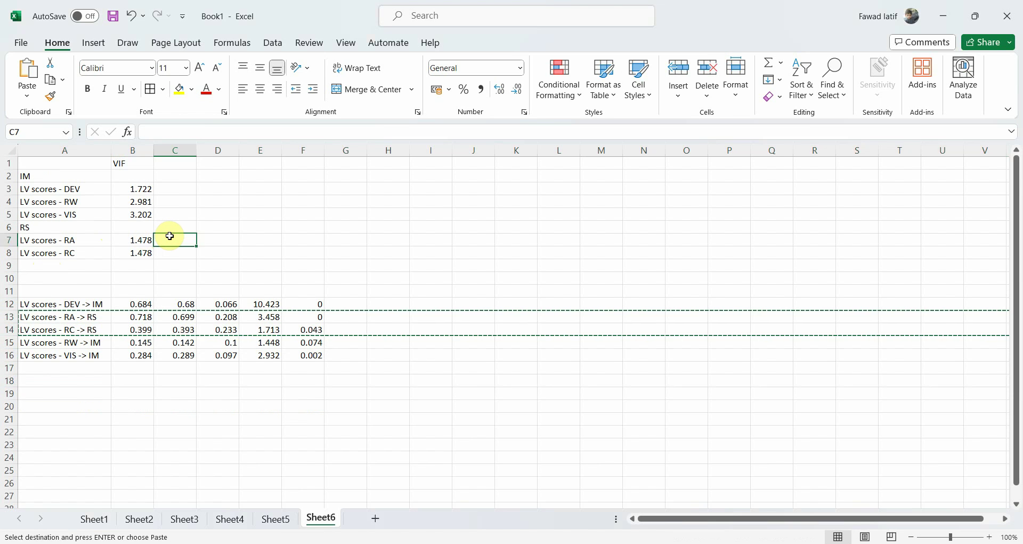
pyautogui.hotkey('ctrl', 'v')
pyautogui.click(506, 318)
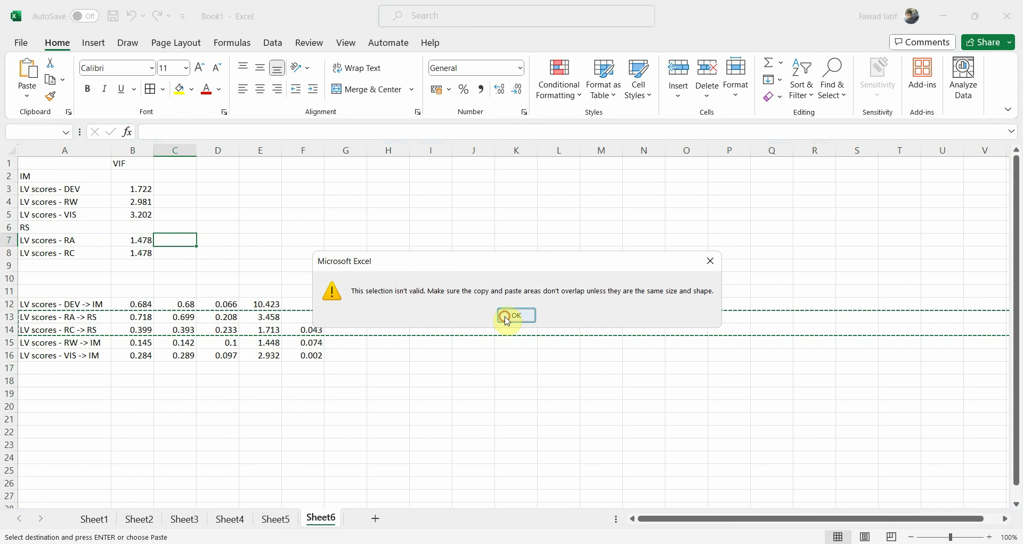
# - Copy the RA -> RS and RC -> RS outer weights from A13:F14 to C7 and delete their original rows
pyautogui.moveTo(208, 326); pyautogui.dragTo(300, 323)
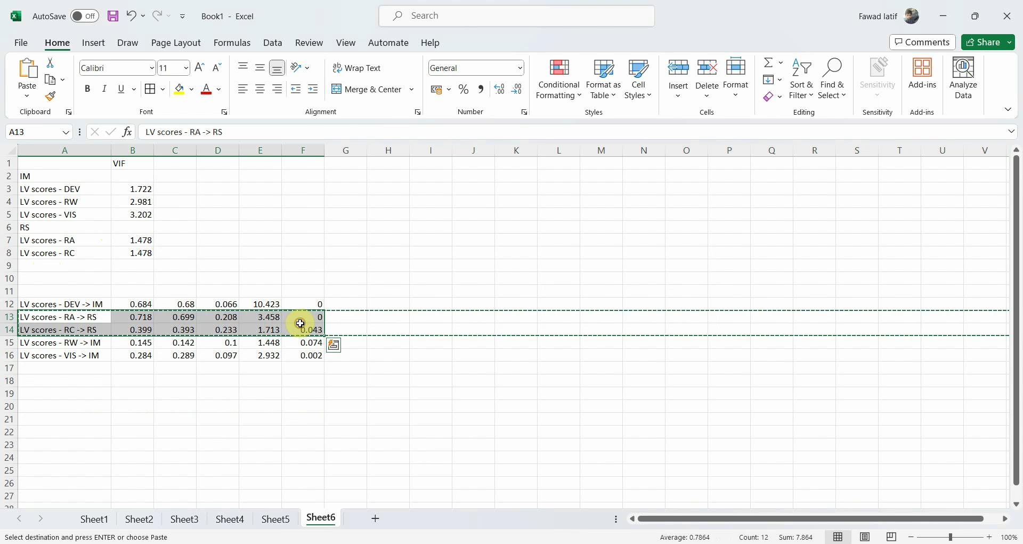
pyautogui.click(172, 239)
pyautogui.hotkey('ctrl', 'v')
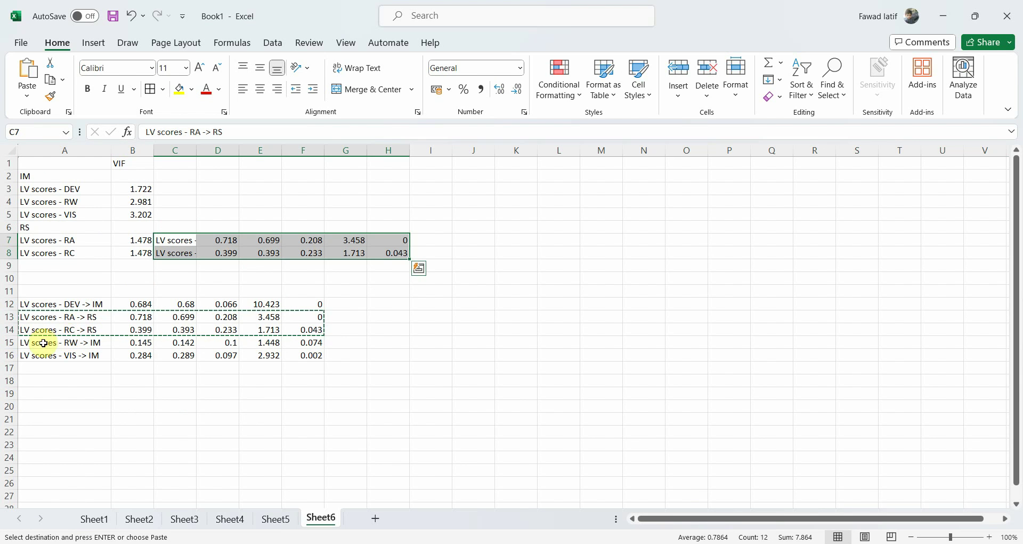
pyautogui.moveTo(9, 316); pyautogui.dragTo(11, 325)
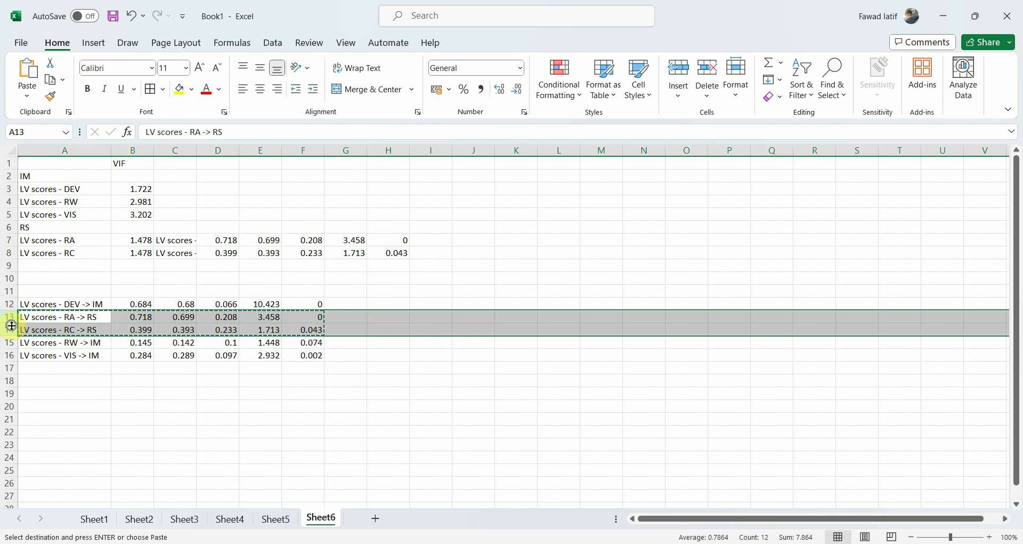
pyautogui.rightClick(11, 325)
pyautogui.click(63, 217)
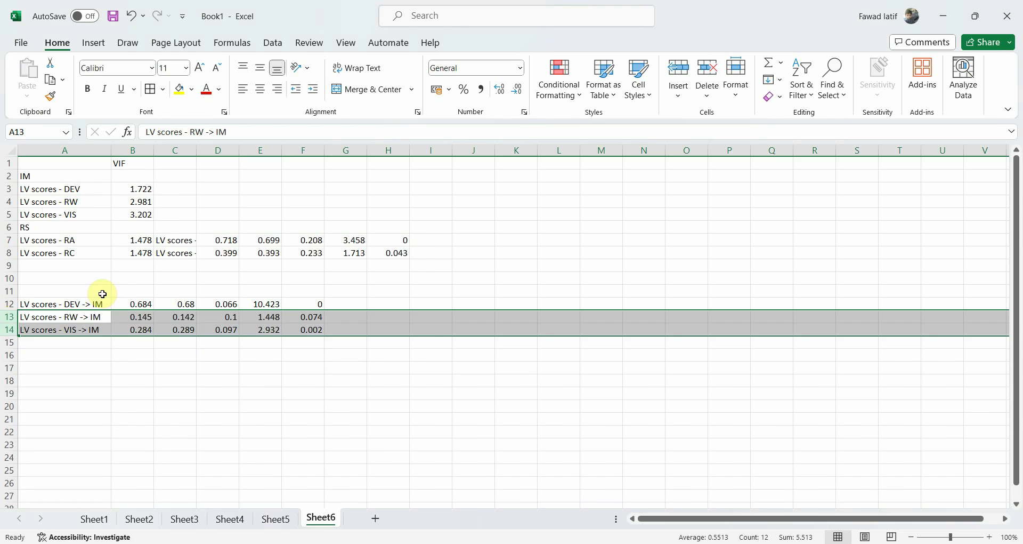
# - Copy the DEV, RW and VIS -> IM outer weights from A12:F14 to C3 beside the IM VIF values
pyautogui.moveTo(86, 306); pyautogui.dragTo(278, 321)
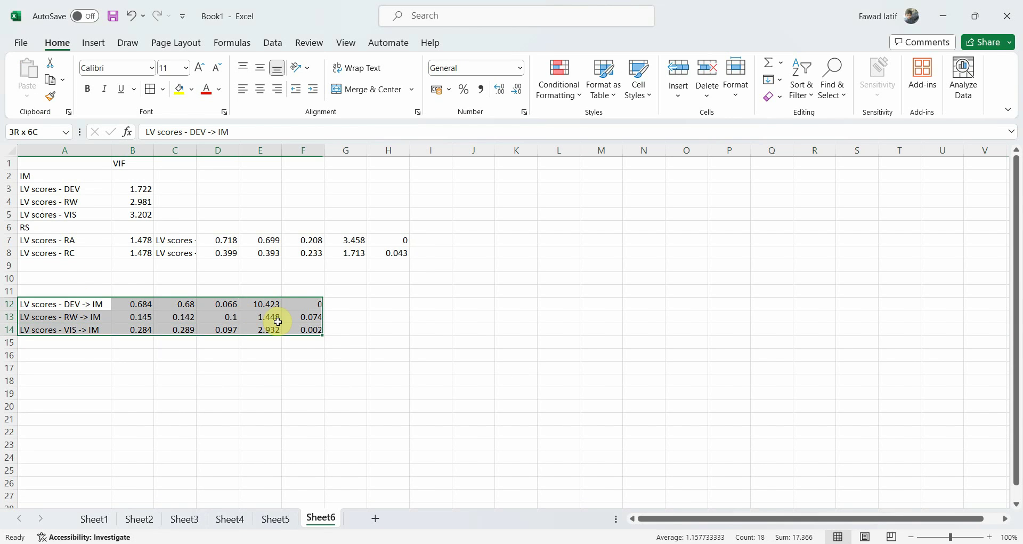
pyautogui.hotkey('ctrl', 'c')
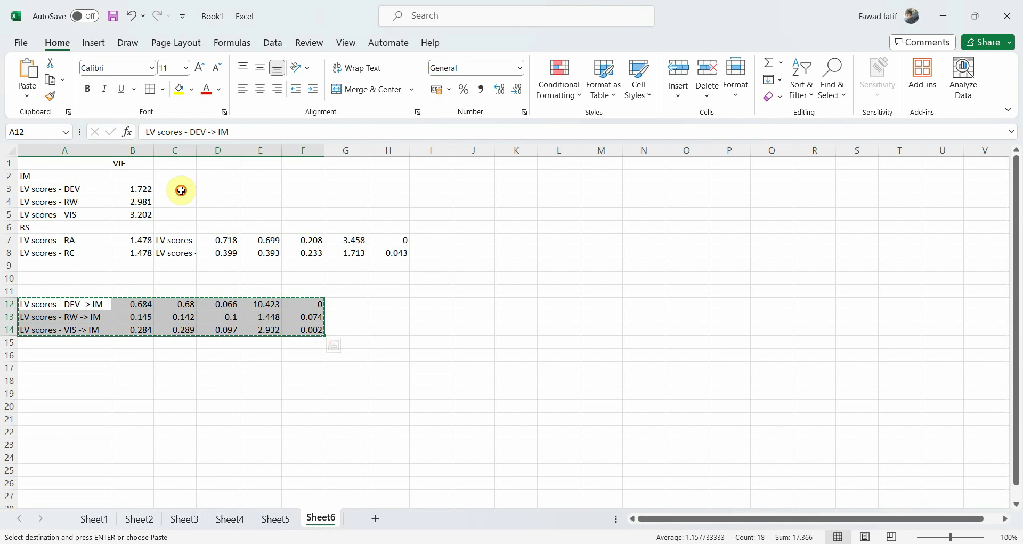
pyautogui.click(179, 190)
pyautogui.hotkey('ctrl', 'v')
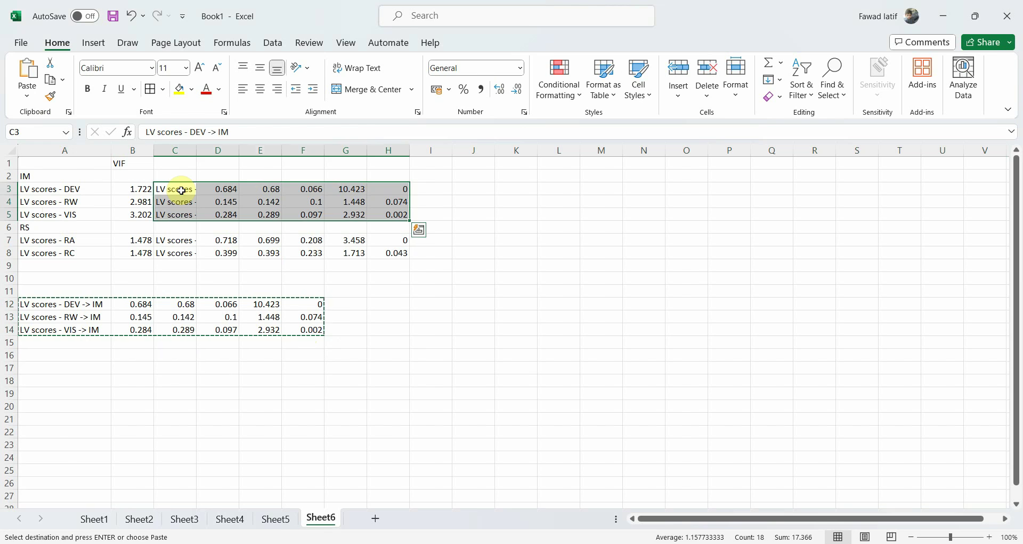
# - Enter the column headings Outer Weights in D1, T Statistics in G1 and P Valuie in H1
pyautogui.doubleClick(218, 164)
pyautogui.write('Outer Weights')
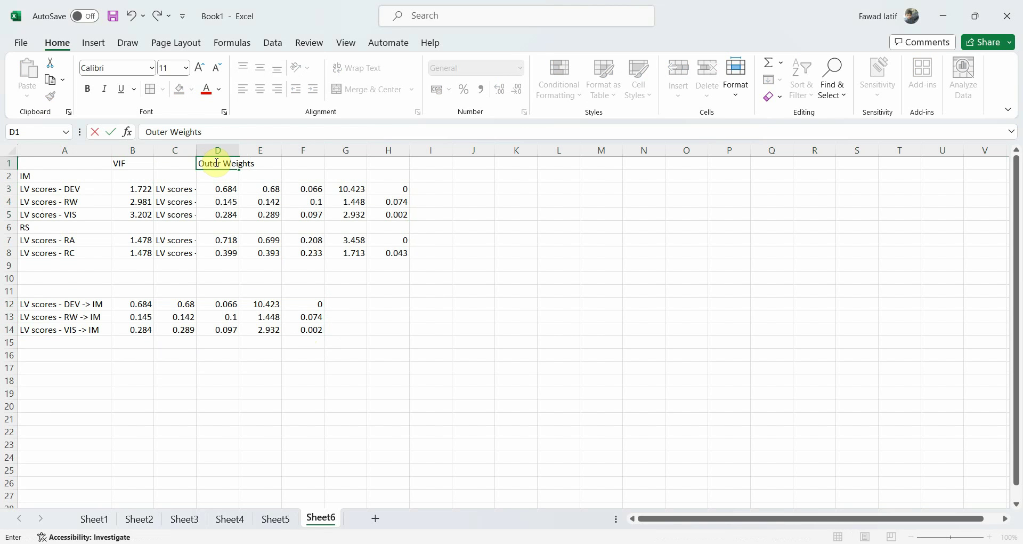
pyautogui.press('Tab')
pyautogui.press('Tab')
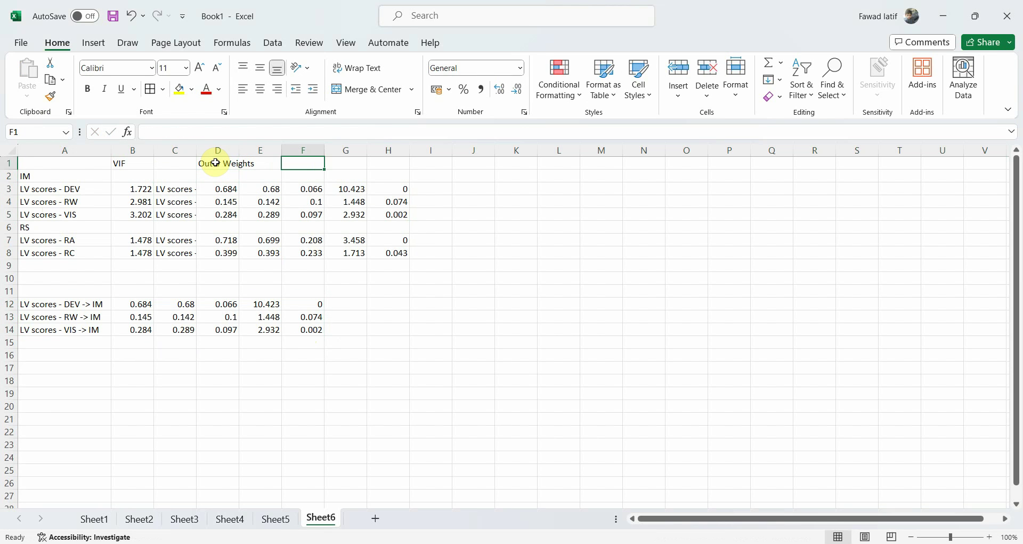
pyautogui.press('Tab')
pyautogui.write('T Statistics')
pyautogui.press('Tab')
pyautogui.write('P')
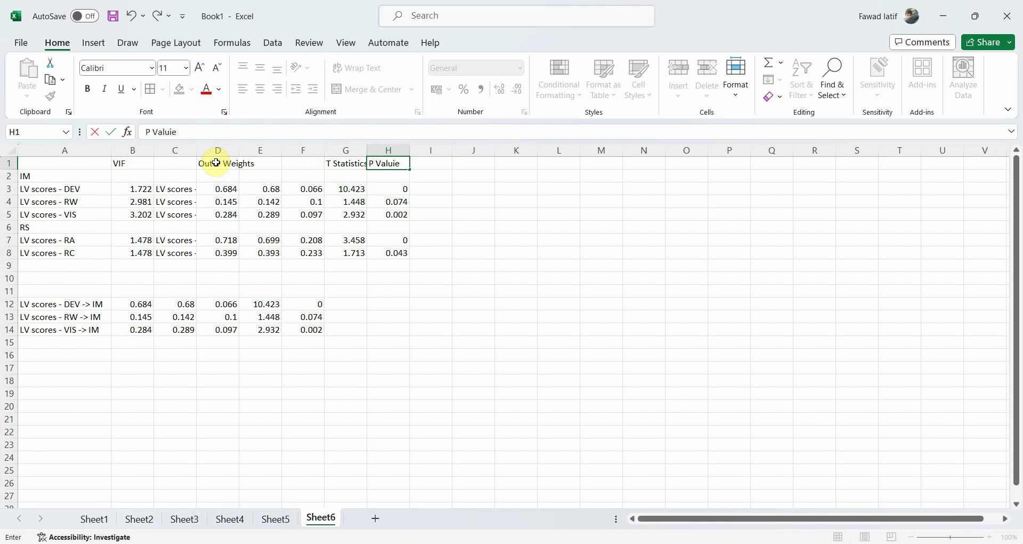
pyautogui.press('Return')
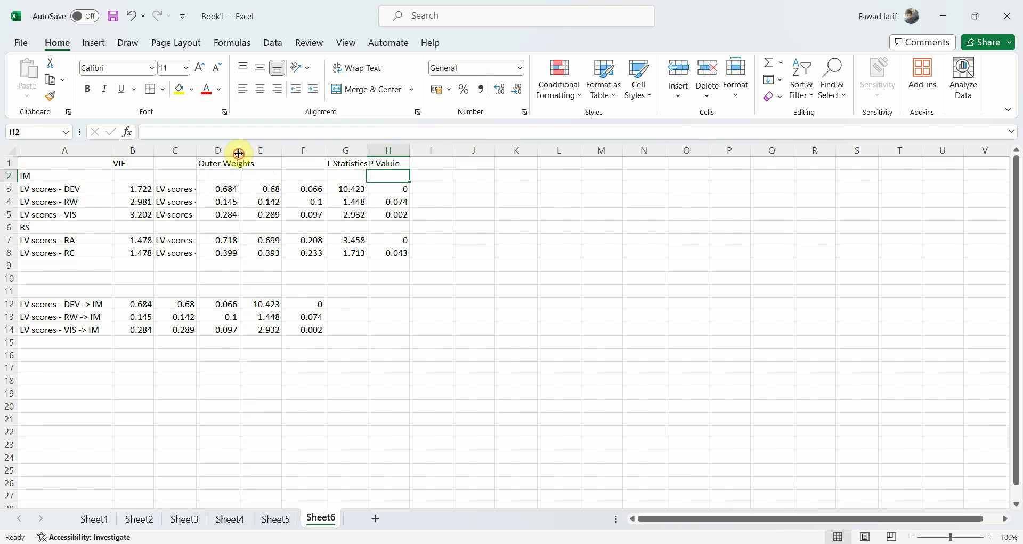
# - Fit column D to its heading and delete the two unlabelled columns E and F before T Statistics
pyautogui.doubleClick(239, 151)
pyautogui.moveTo(266, 151); pyautogui.dragTo(317, 152)
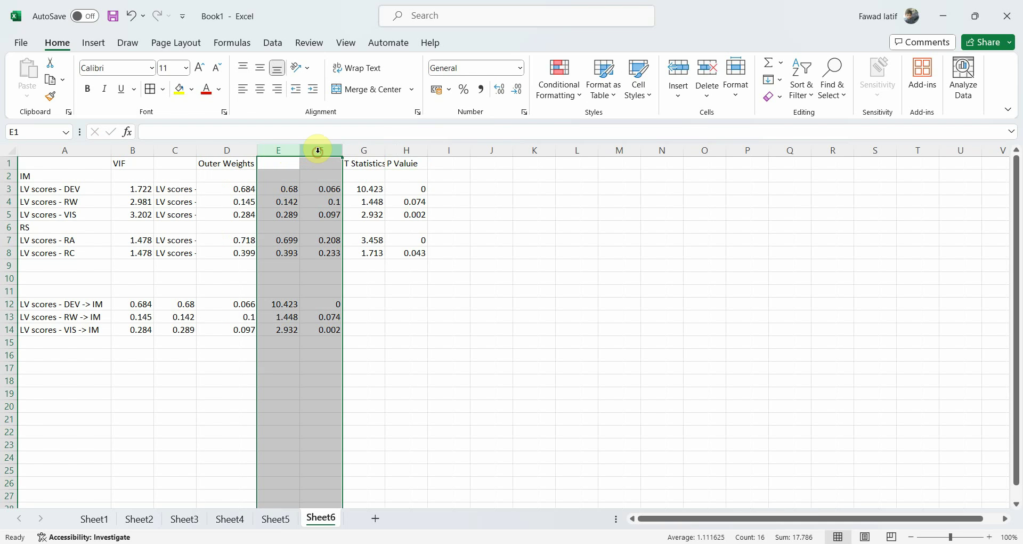
pyautogui.rightClick(320, 155)
pyautogui.click(355, 306)
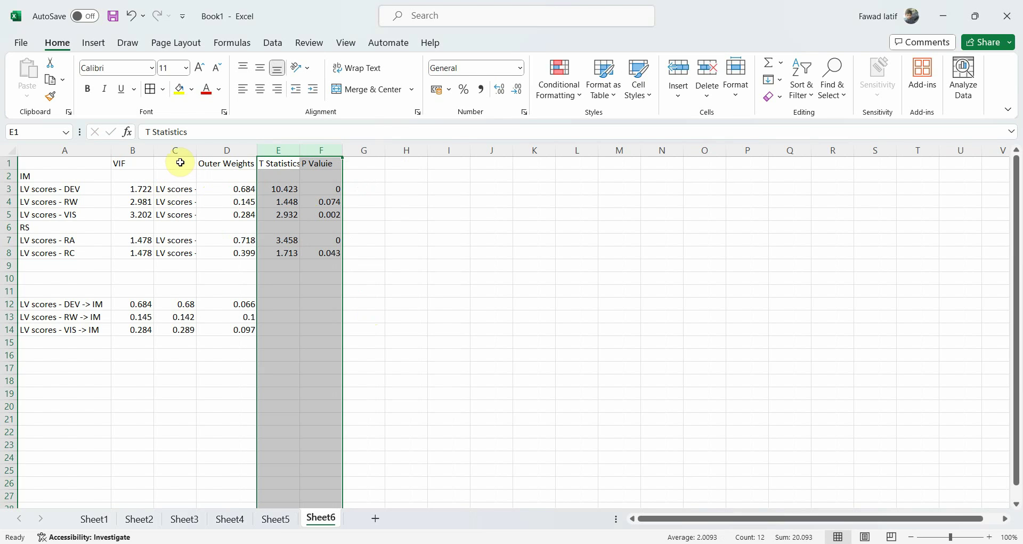
# - Widen column C to check its indicator labels against column A, then delete that duplicate label column
pyautogui.moveTo(195, 156); pyautogui.dragTo(302, 151)
pyautogui.click(220, 190)
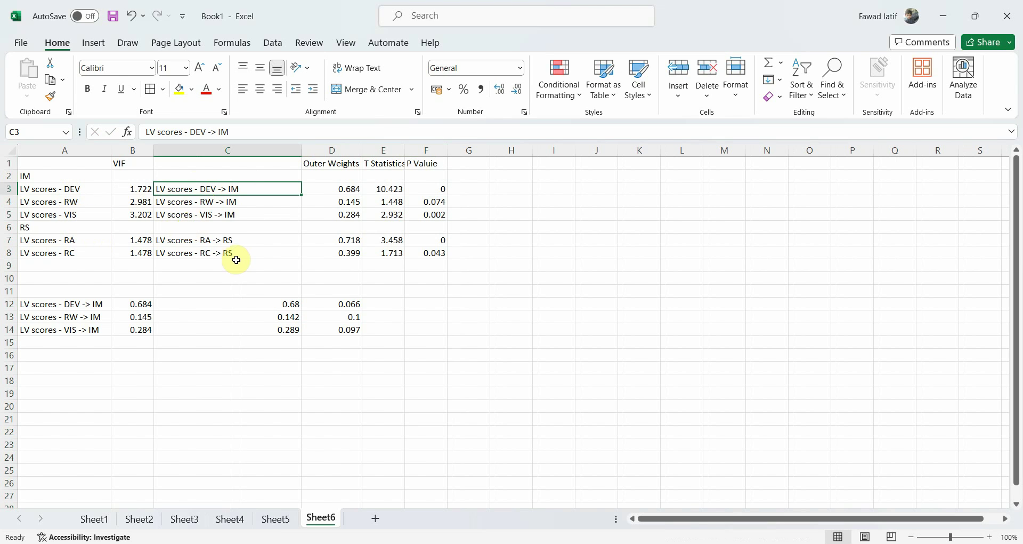
pyautogui.click(221, 150)
pyautogui.rightClick(221, 151)
pyautogui.click(252, 304)
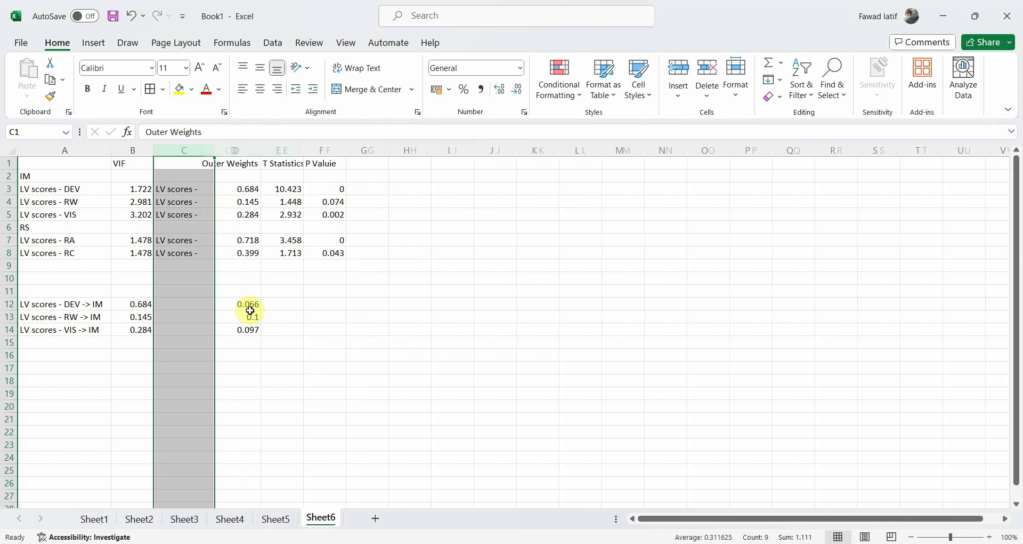
# - Clear the leftover outer weight data in A11:F24 below the table
pyautogui.click(65, 292)
pyautogui.moveTo(65, 292); pyautogui.dragTo(326, 461)
pyautogui.press('Delete')
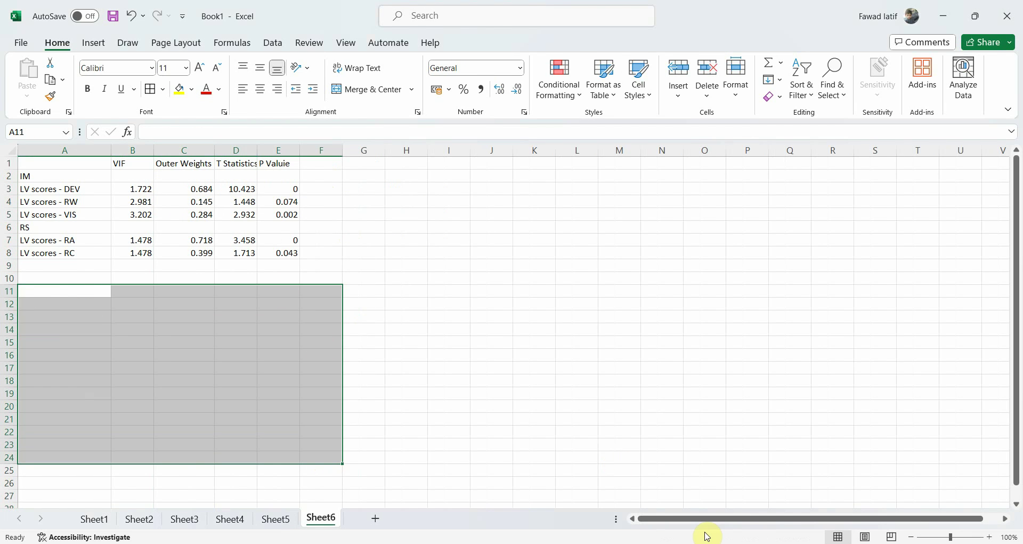
# - Switch to SmartPLS, open the bootstrapped outer loadings and copy the rows from LV scores - ASR <- ISQ through LV scores - VIS -> IM
pyautogui.click(286, 201)
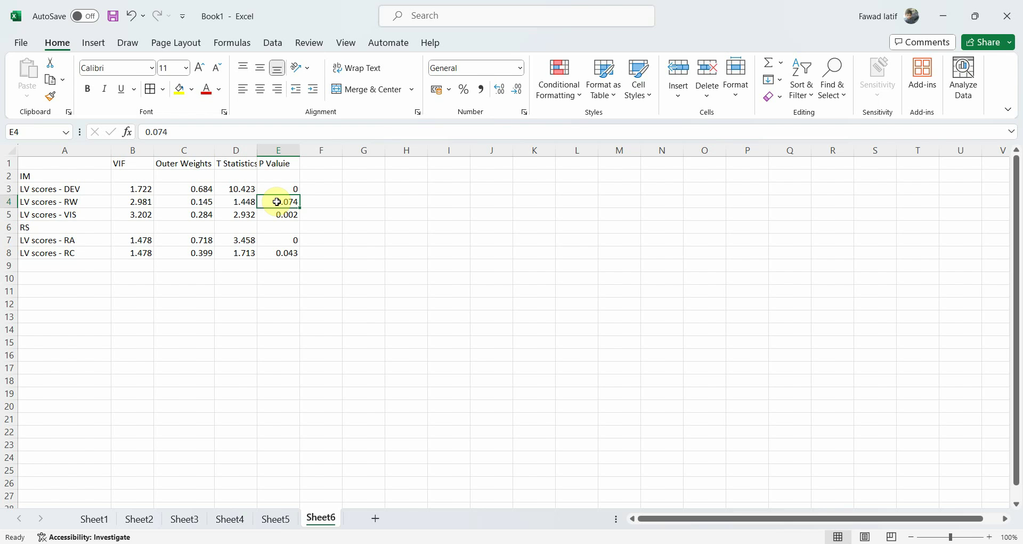
pyautogui.click(604, 541)
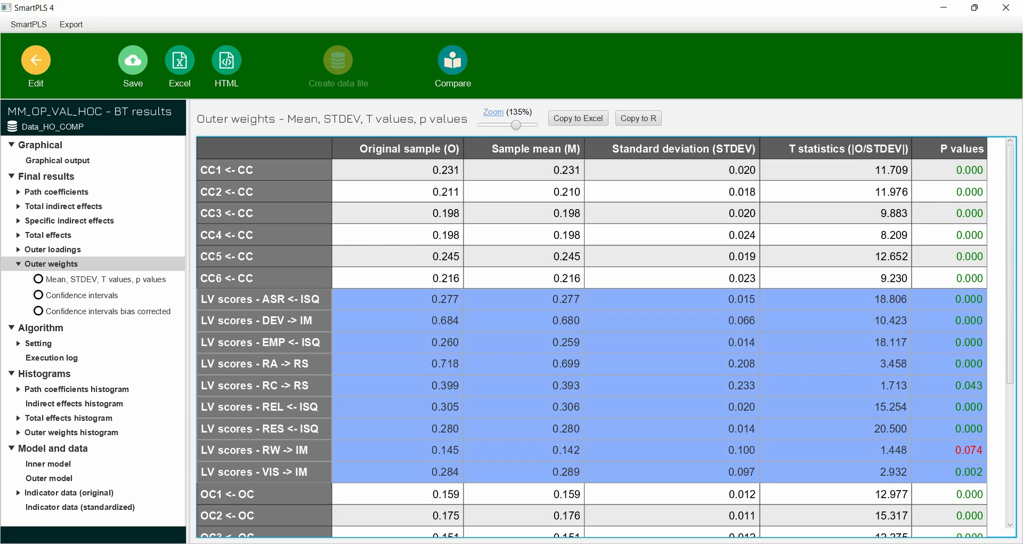
pyautogui.click(39, 253)
pyautogui.moveTo(343, 302); pyautogui.dragTo(929, 467)
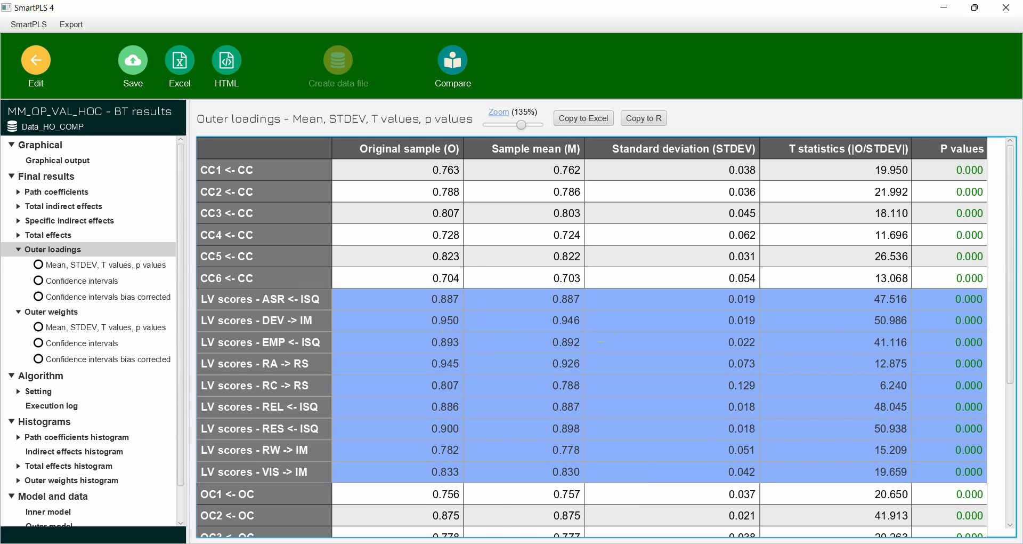
pyautogui.moveTo(571, 541)
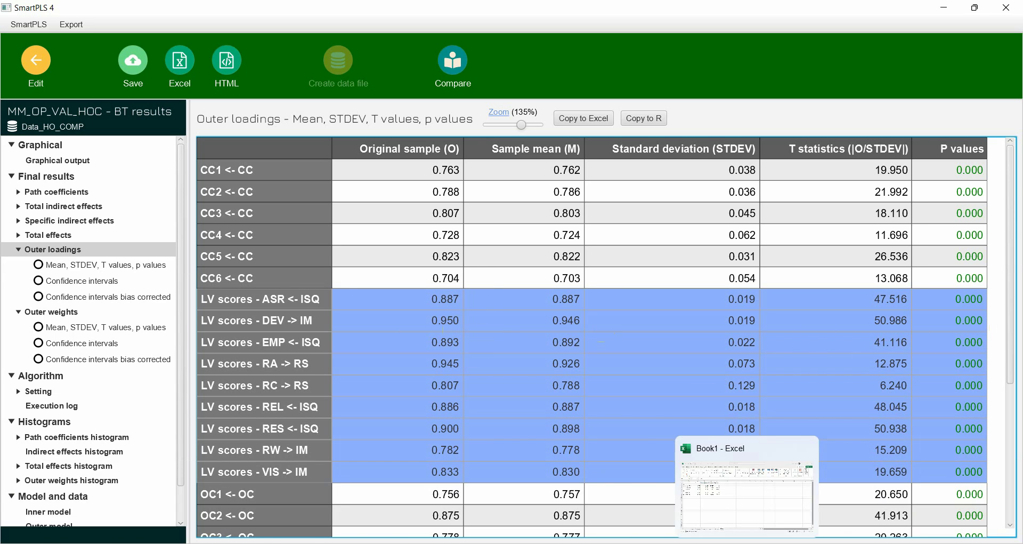
pyautogui.click(746, 493)
pyautogui.click(72, 312)
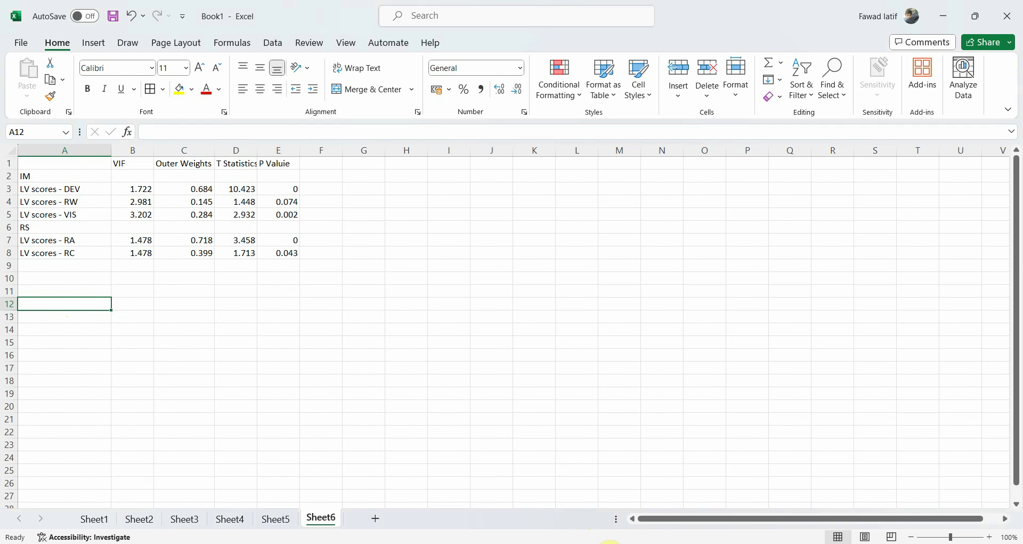
pyautogui.click(606, 541)
pyautogui.hotkey('ctrl', 'c')
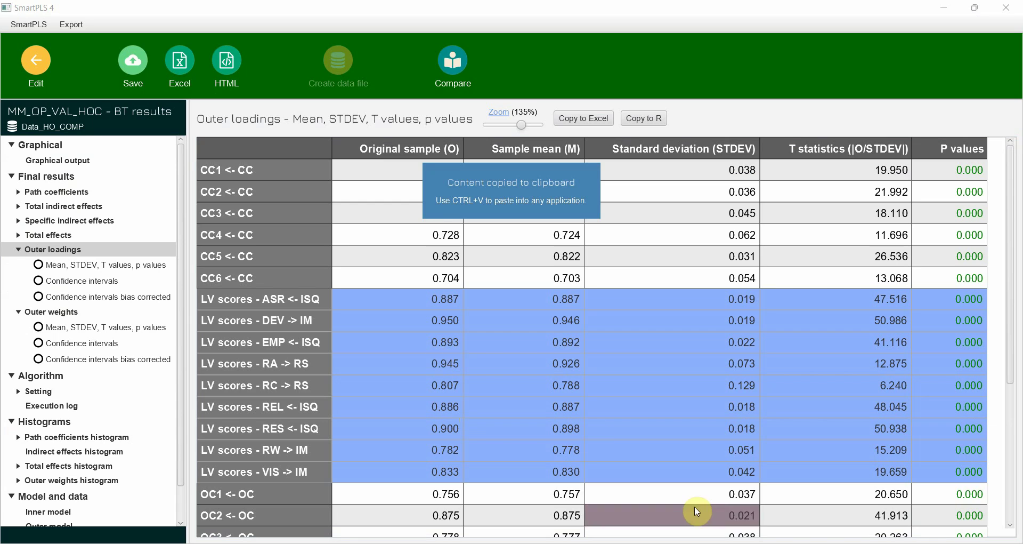
# - Switch to Excel and paste the bootstrapped outer loadings at A12 below the formative construct table
pyautogui.click(736, 541)
pyautogui.hotkey('ctrl', 'v')
pyautogui.click(86, 318)
# - Delete the four ISQ rows (ASR, EMP, REL and RES) from the pasted outer loadings
pyautogui.click(7, 304)
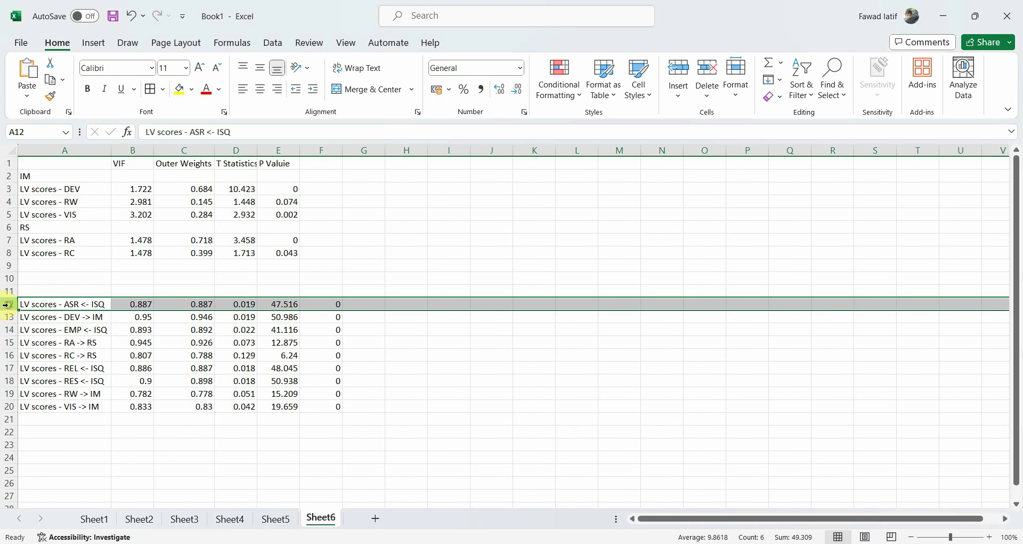
pyautogui.keyDown('ctrl'); pyautogui.click(7, 329); pyautogui.keyUp('ctrl')
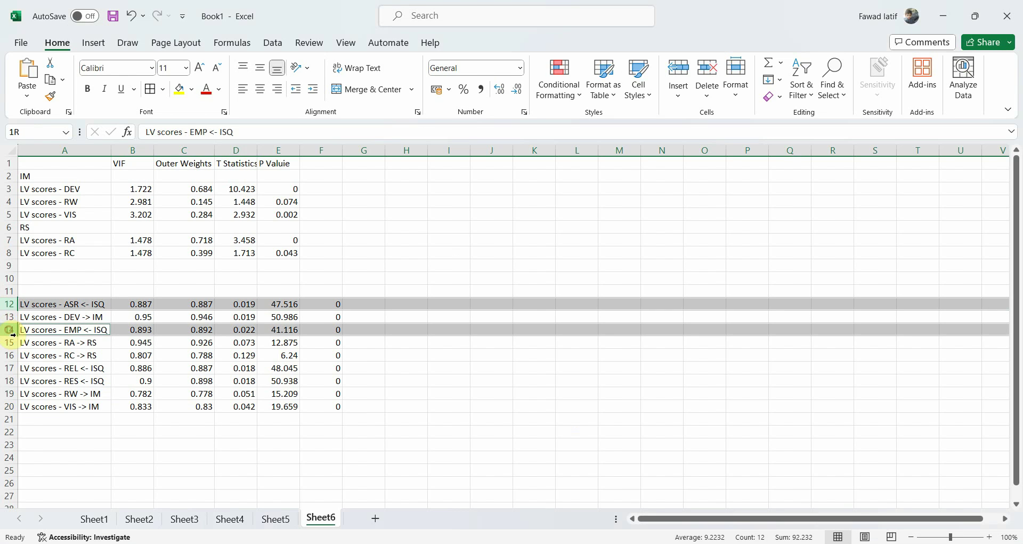
pyautogui.keyDown('ctrl'); pyautogui.click(12, 369); pyautogui.keyUp('ctrl')
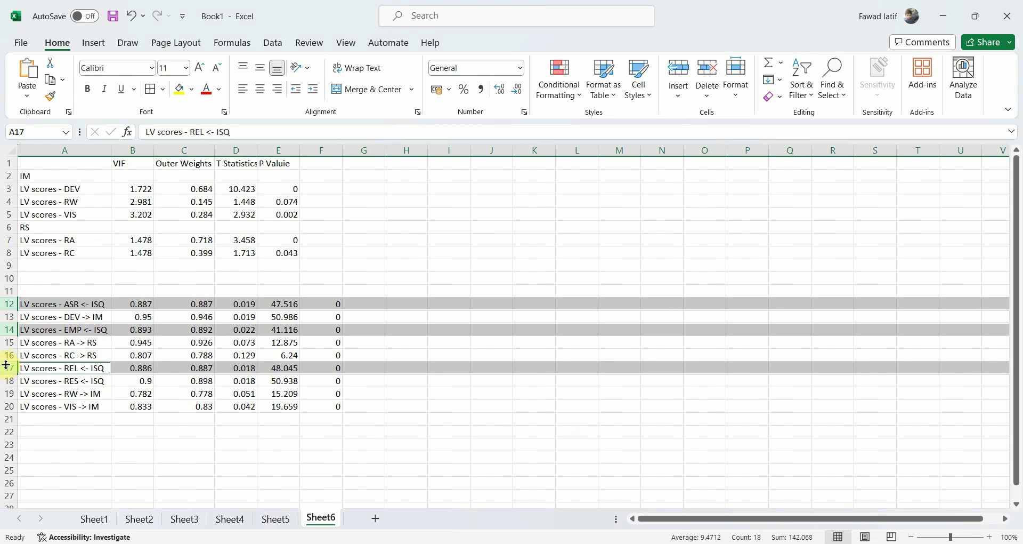
pyautogui.keyDown('ctrl'); pyautogui.click(6, 381); pyautogui.keyUp('ctrl')
pyautogui.rightClick(6, 381)
pyautogui.press('Escape')
pyautogui.hotkey('ctrl', '-')
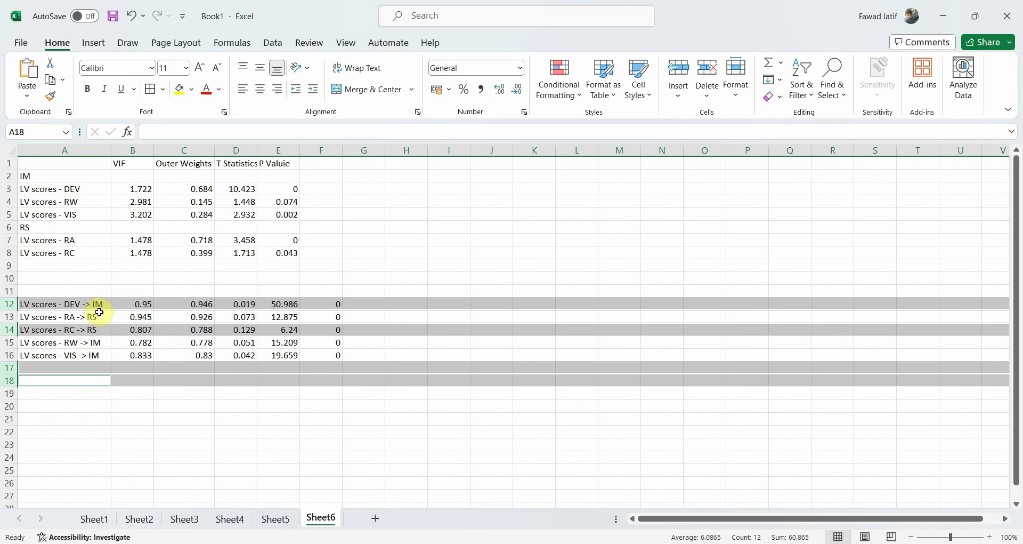
# - Move the RA -> RS and RC -> RS outer loading rows in A13:F14 beside the RS indicators, starting at F7
pyautogui.moveTo(87, 312); pyautogui.dragTo(336, 329)
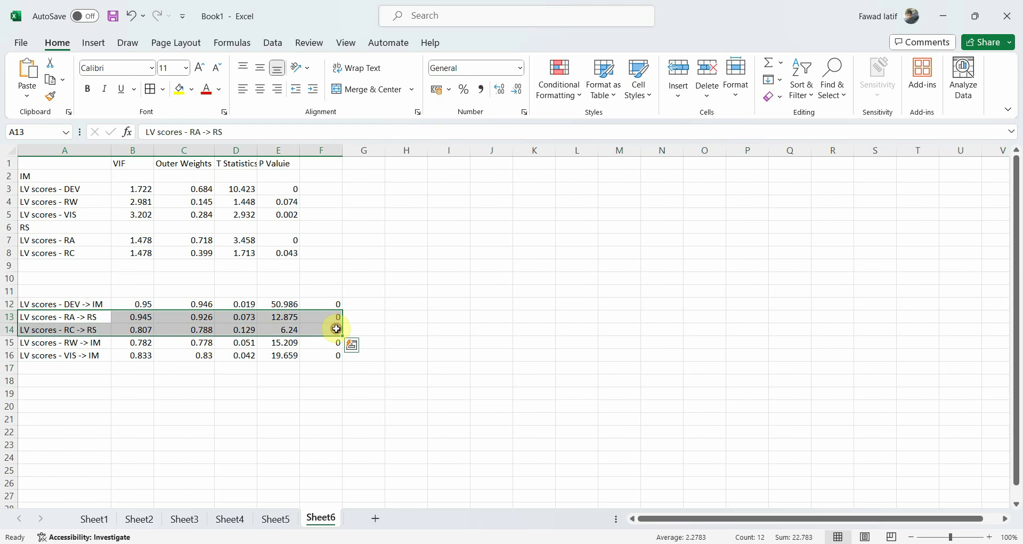
pyautogui.hotkey('ctrl', 'c')
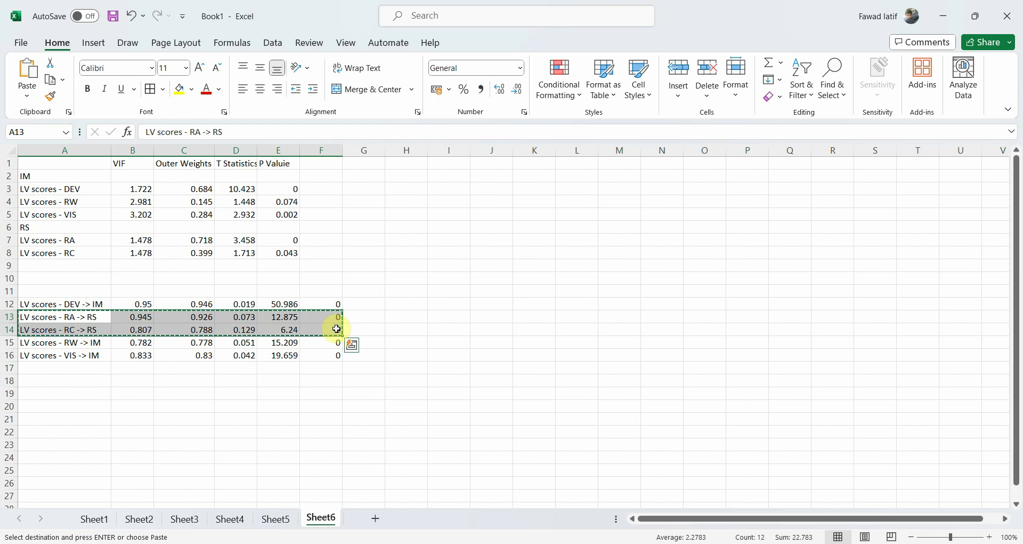
pyautogui.click(318, 236)
pyautogui.hotkey('ctrl', 'v')
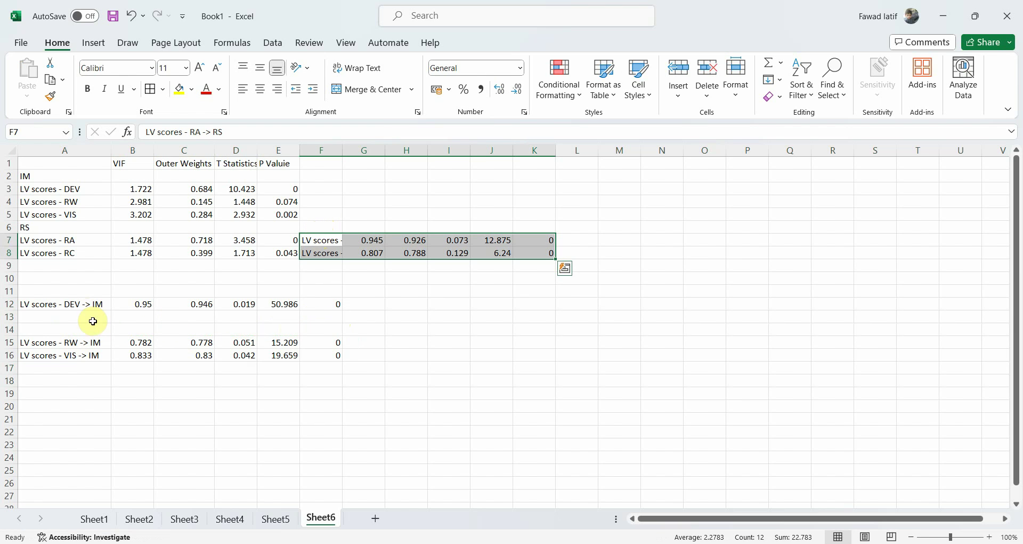
# - Delete the emptied rows 13 and 14
pyautogui.click(2, 316)
pyautogui.moveTo(2, 316); pyautogui.dragTo(5, 333)
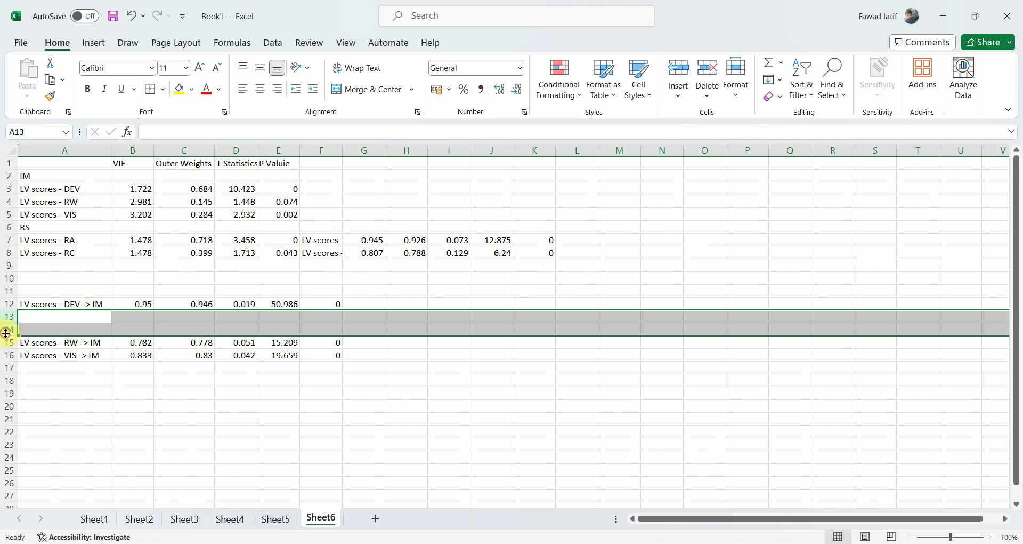
pyautogui.rightClick(3, 321)
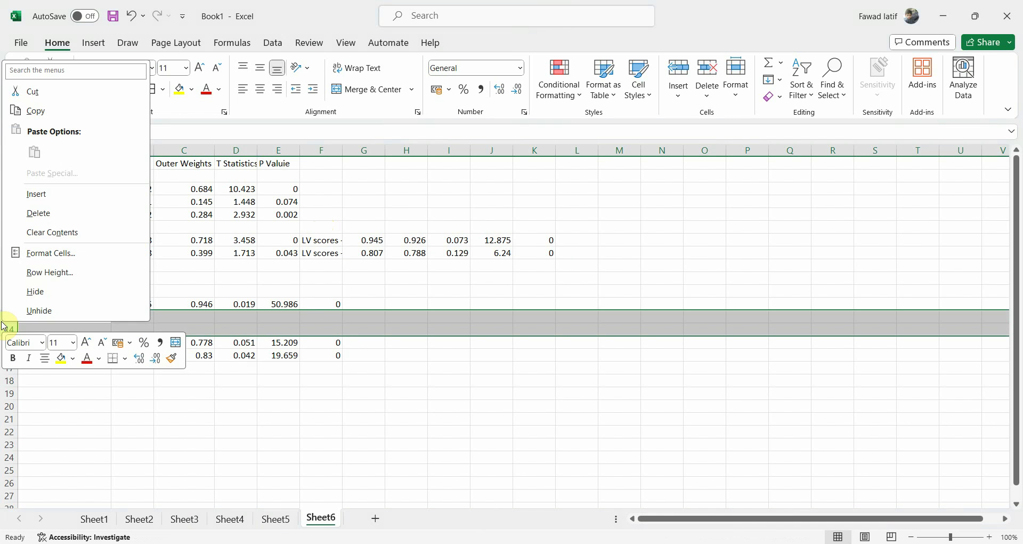
pyautogui.click(66, 209)
# - Move the DEV, RW and VIS outer loading rows for IM in A12:F14 beside the IM indicators, starting at F3
pyautogui.moveTo(74, 303); pyautogui.dragTo(322, 328)
pyautogui.hotkey('ctrl', 'c')
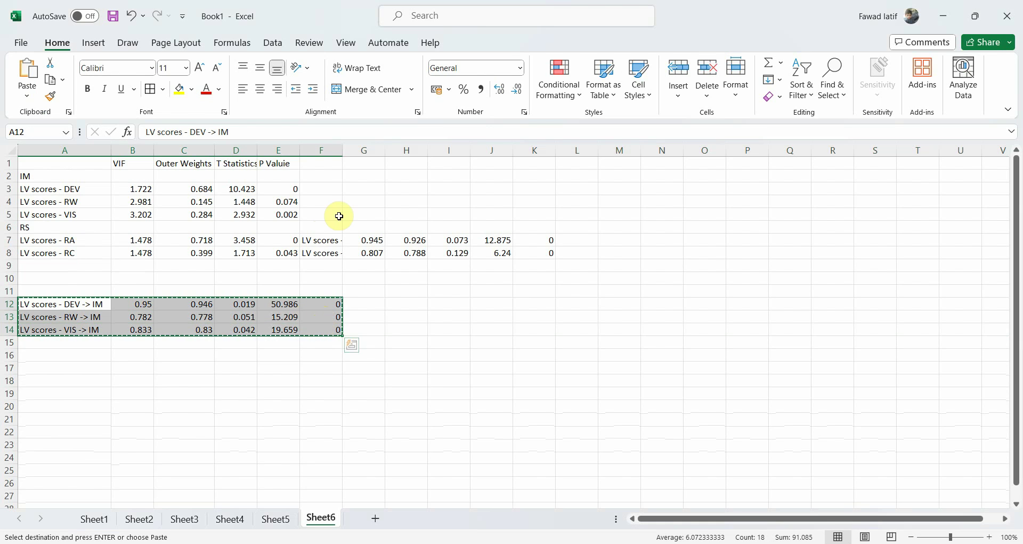
pyautogui.click(329, 190)
pyautogui.hotkey('ctrl', 'v')
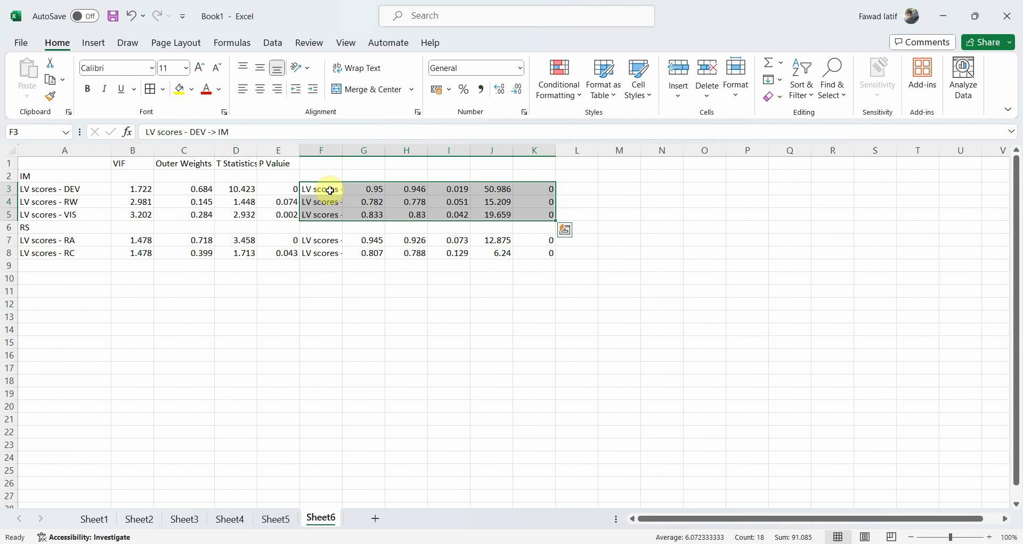
# - Delete the repeated indicator label column F and head the adjacent loadings column "Outer Loading" in F1
pyautogui.click(410, 213)
pyautogui.moveTo(342, 150); pyautogui.dragTo(386, 150)
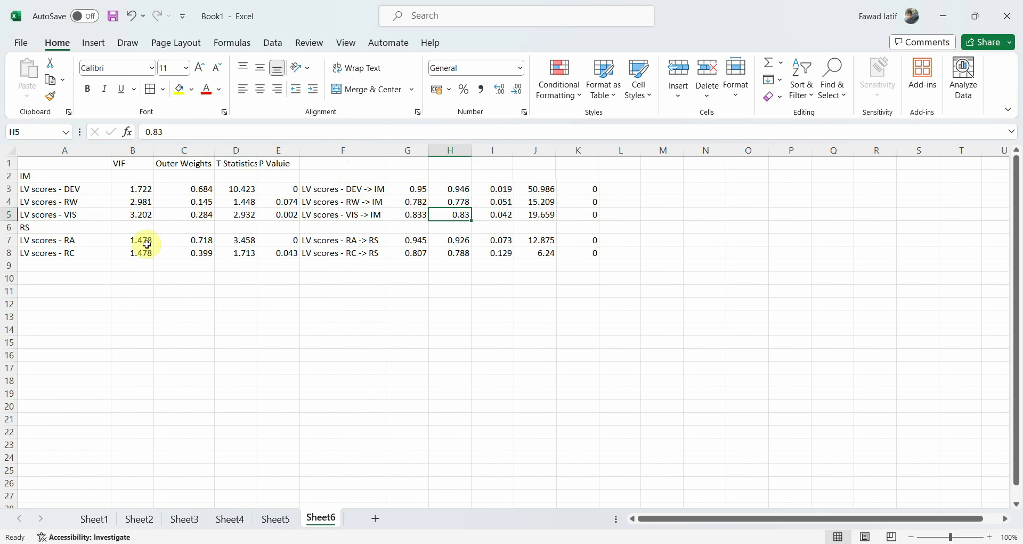
pyautogui.rightClick(337, 151)
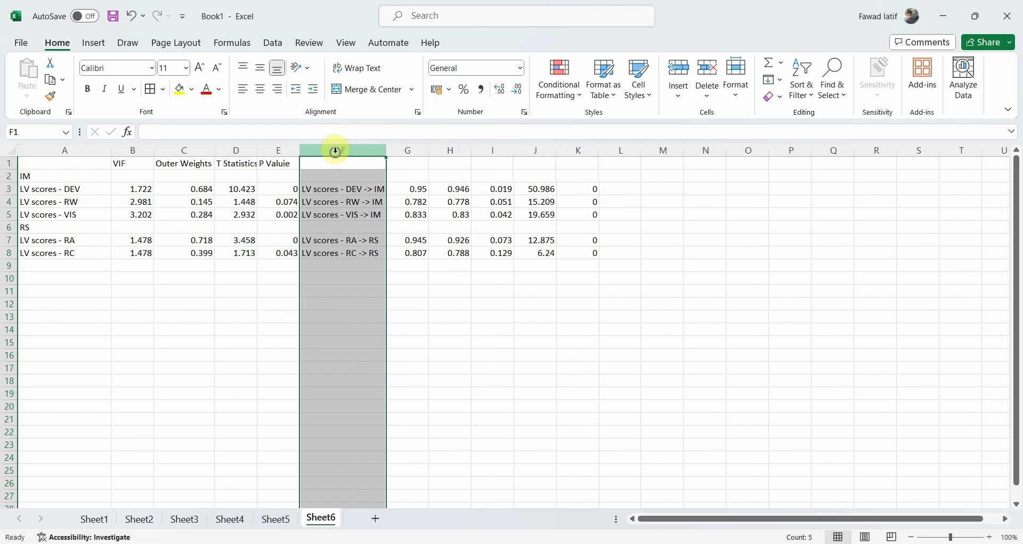
pyautogui.click(357, 306)
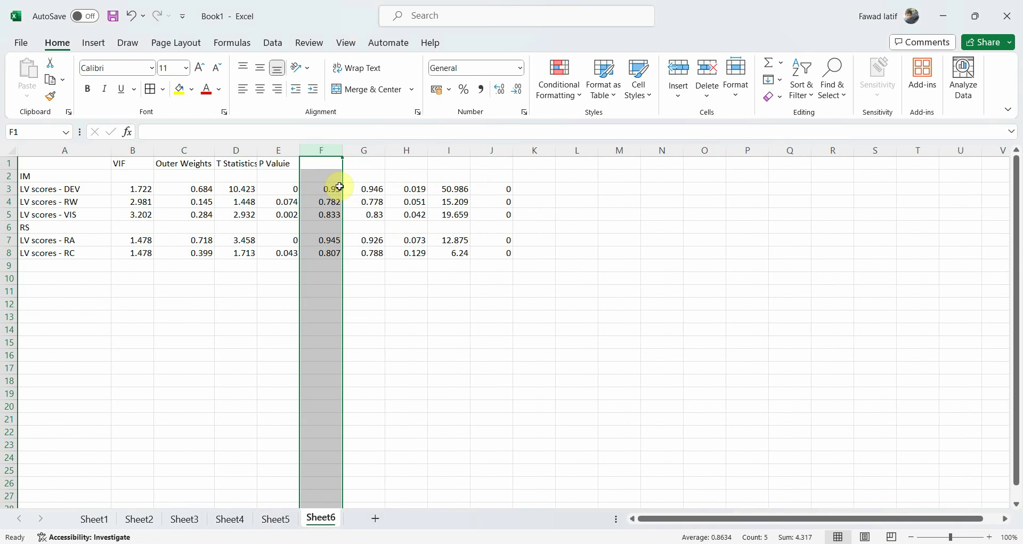
pyautogui.click(322, 164)
pyautogui.write('Outer Loading')
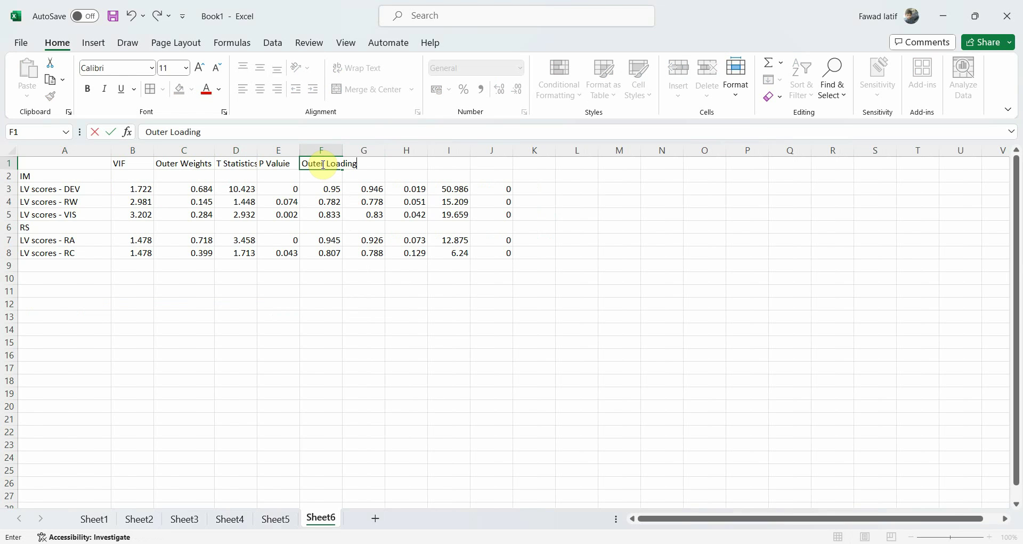
pyautogui.press('Tab')
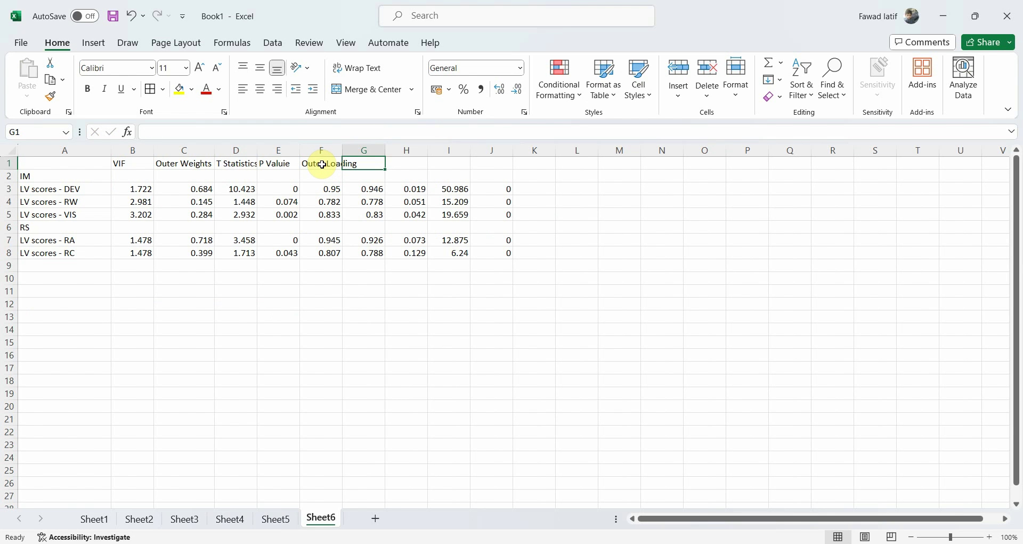
# - Delete columns G to I between the outer loadings and their p values
pyautogui.moveTo(367, 145); pyautogui.dragTo(450, 145)
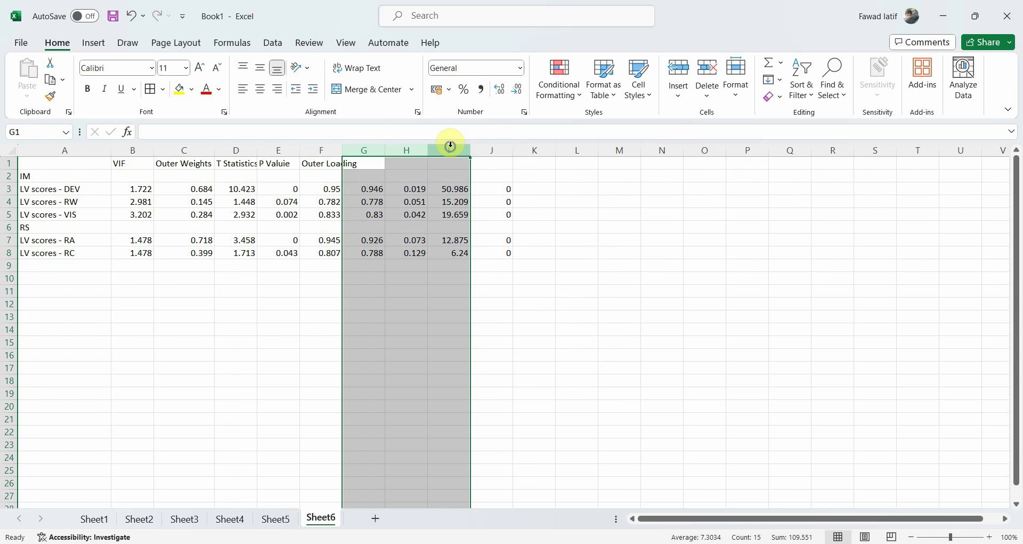
pyautogui.rightClick(451, 144)
pyautogui.click(489, 296)
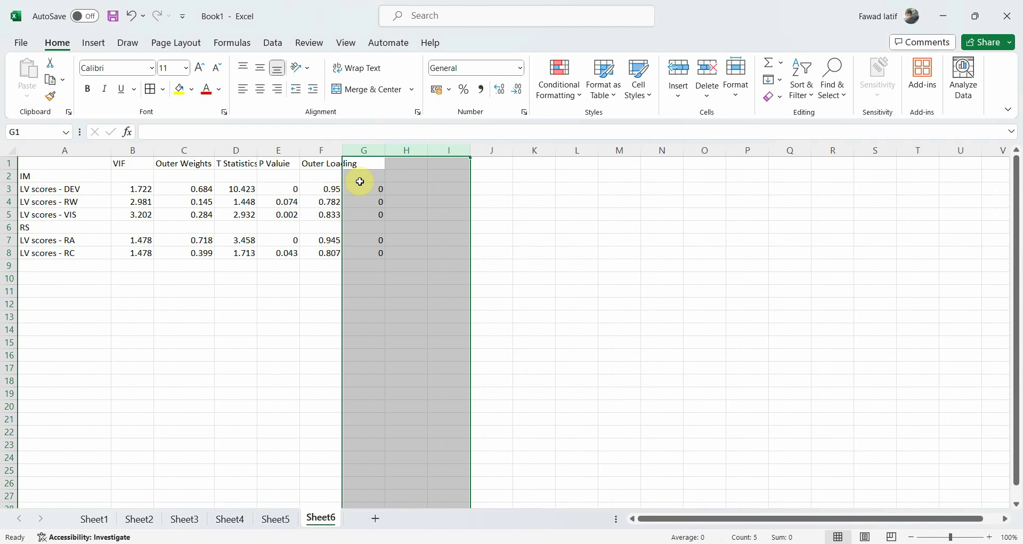
# - Fit column F to its Outer Loading heading and enter the heading "P Value" in G1
pyautogui.doubleClick(343, 150)
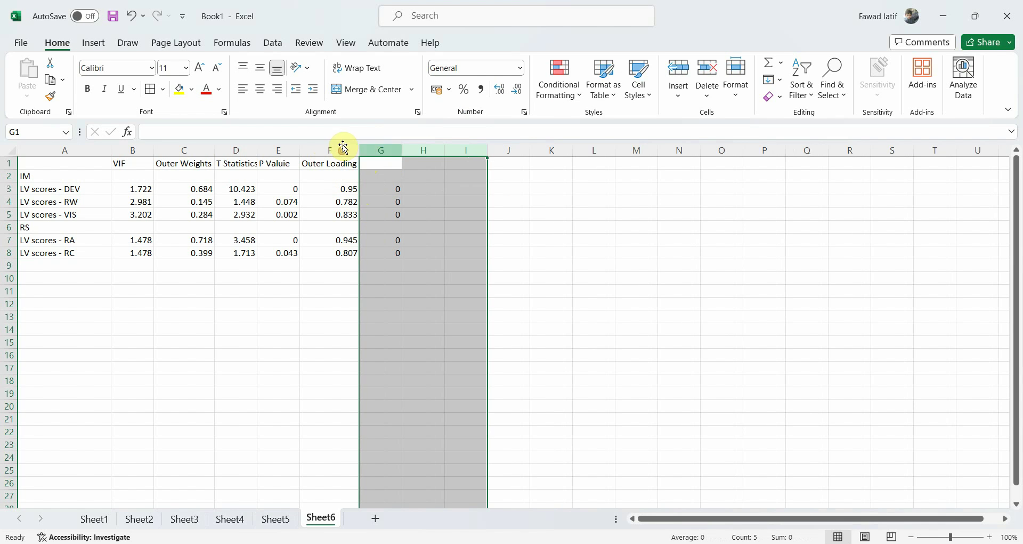
pyautogui.click(375, 165)
pyautogui.write('P Value')
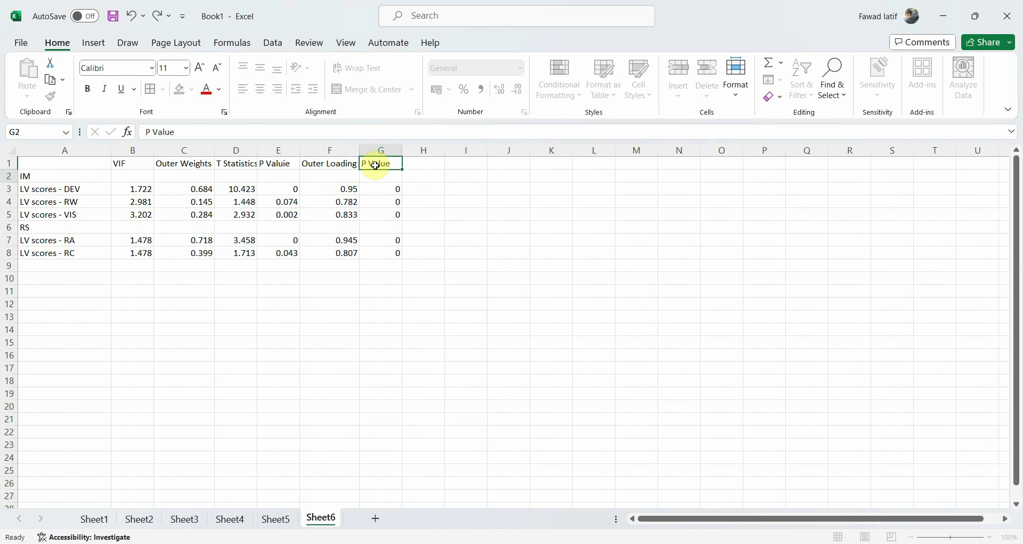
pyautogui.press('Return')
# - Format the values in B3:G8 as Number with 3 decimal places and centre them
pyautogui.moveTo(134, 190); pyautogui.dragTo(387, 253)
pyautogui.rightClick(388, 252)
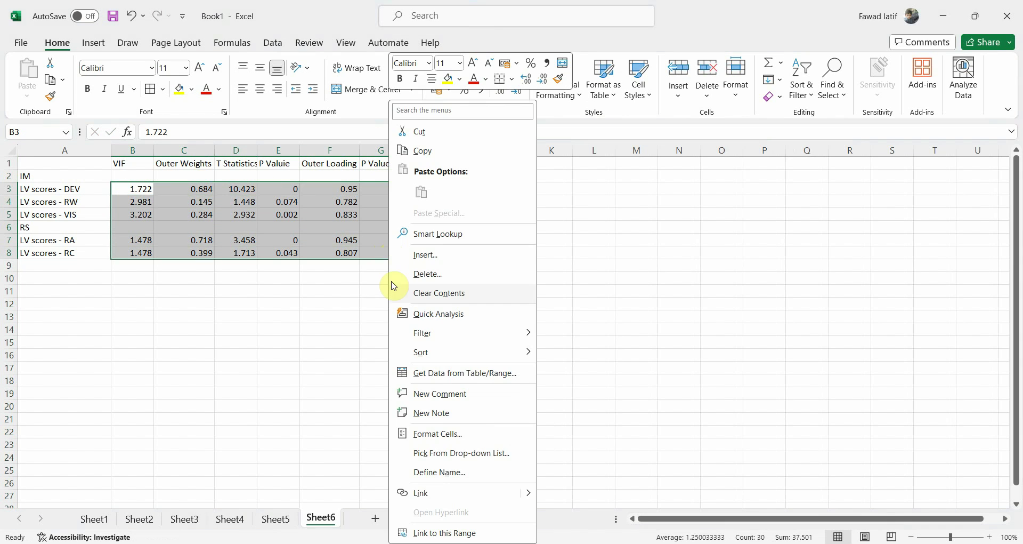
pyautogui.click(432, 429)
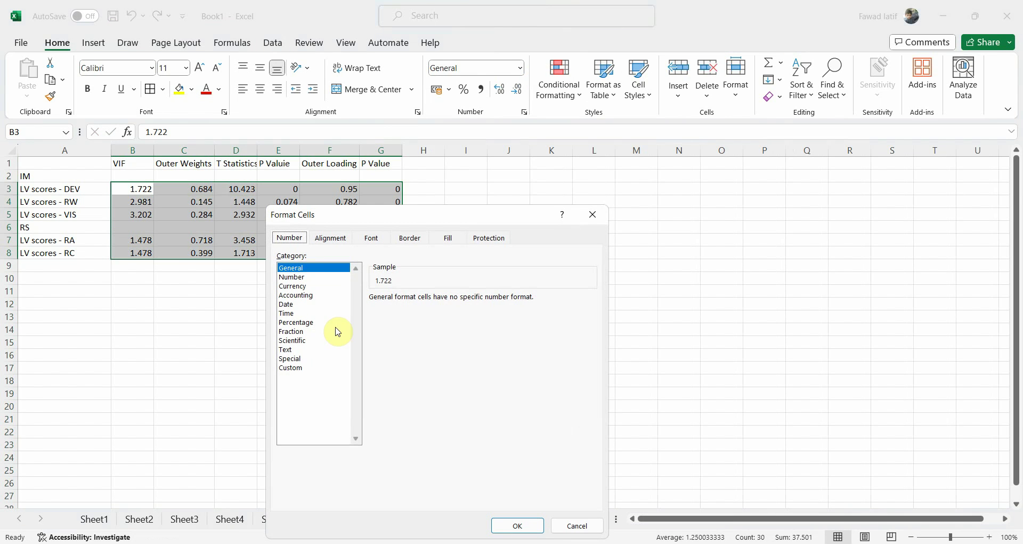
pyautogui.click(292, 277)
pyautogui.click(459, 298)
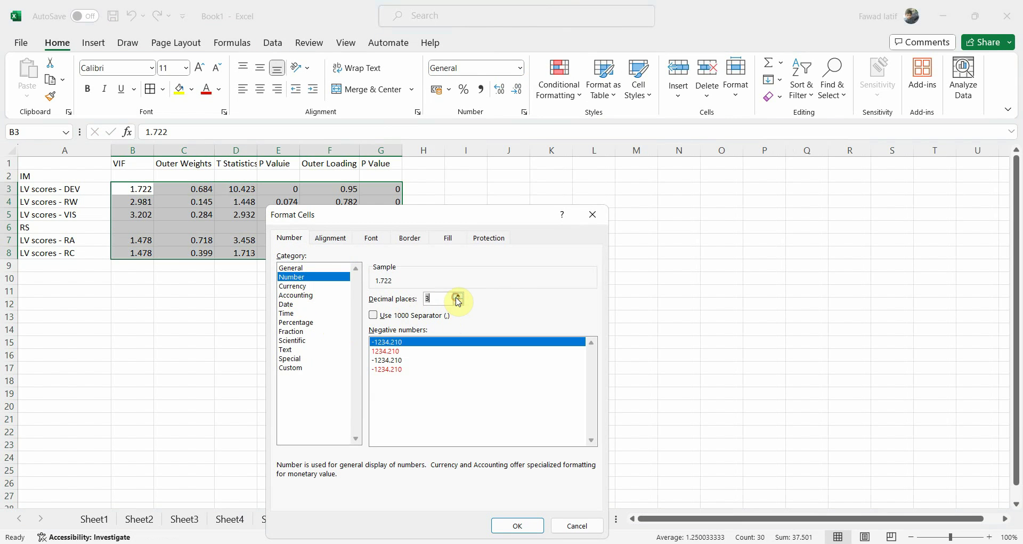
pyautogui.click(496, 525)
pyautogui.click(260, 89)
pyautogui.click(272, 202)
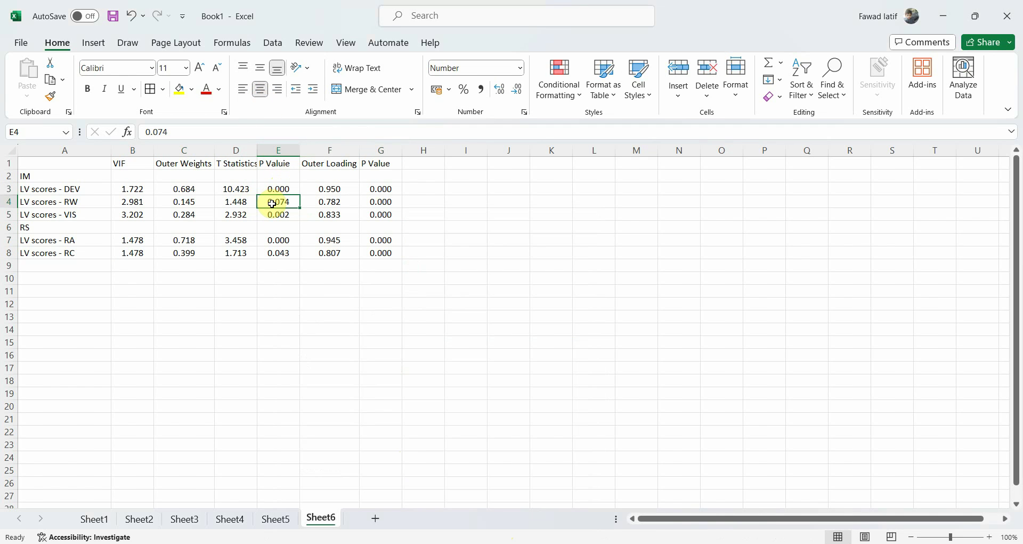
# - Review the RW indicator's outer weight p value, outer loading and loading p value, and highlight the whole table A1:G8
pyautogui.press('Right')
pyautogui.press('Right')
pyautogui.press('Left')
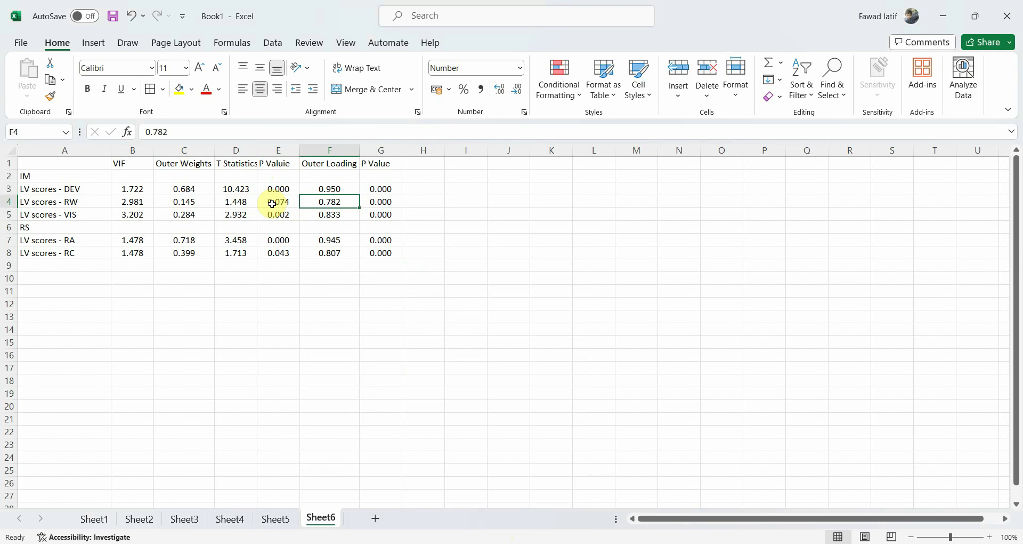
pyautogui.press('Right')
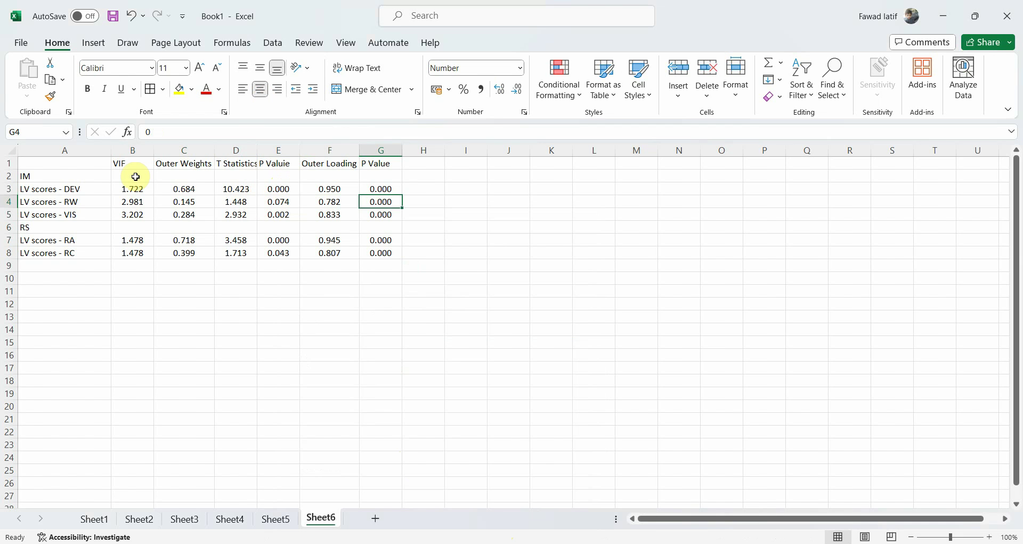
pyautogui.moveTo(59, 167); pyautogui.dragTo(367, 248)
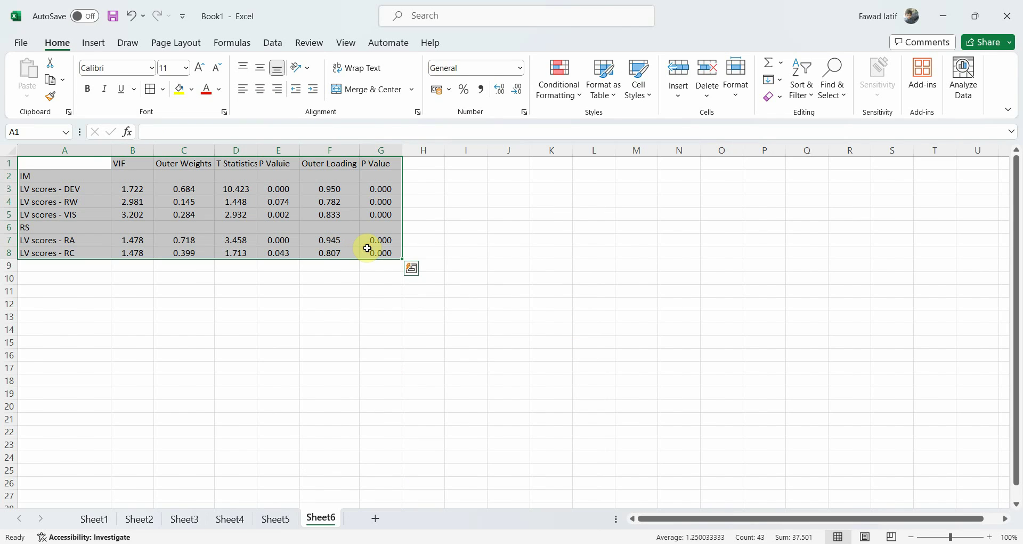
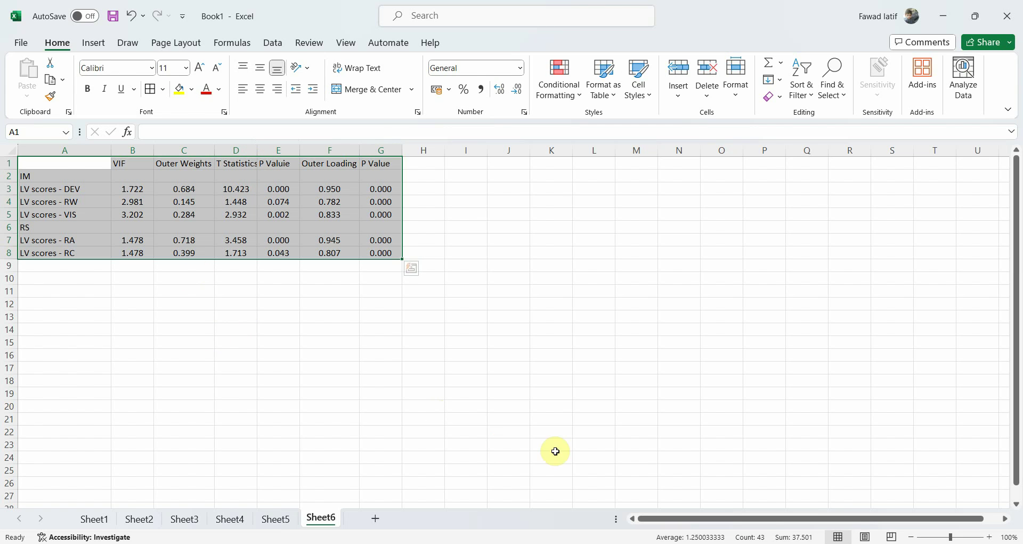
# - Switch to the 2022 university social responsibility paper in Acrobat and examine Table 3 and the section Validating higher-order construct (USR)
pyautogui.moveTo(597, 542)
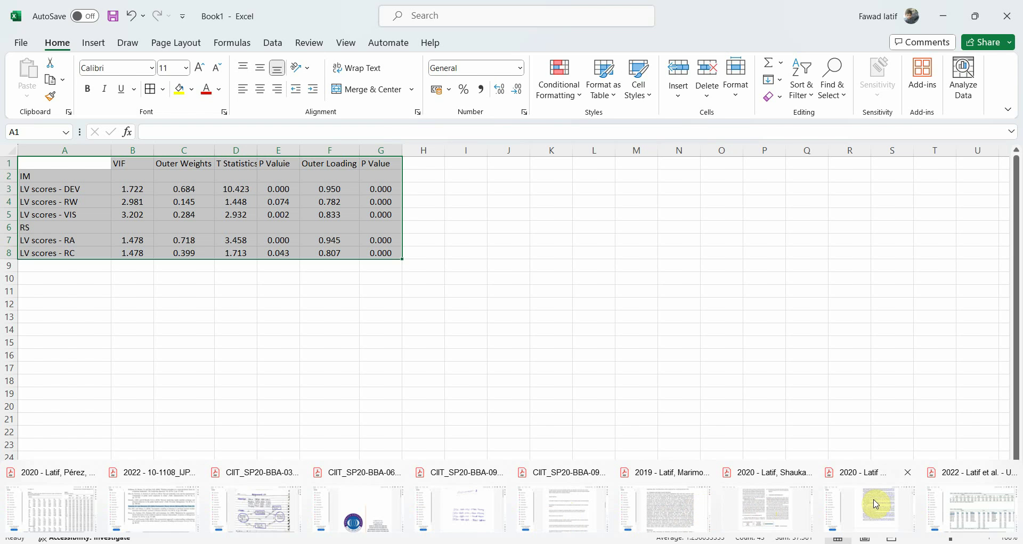
pyautogui.click(959, 504)
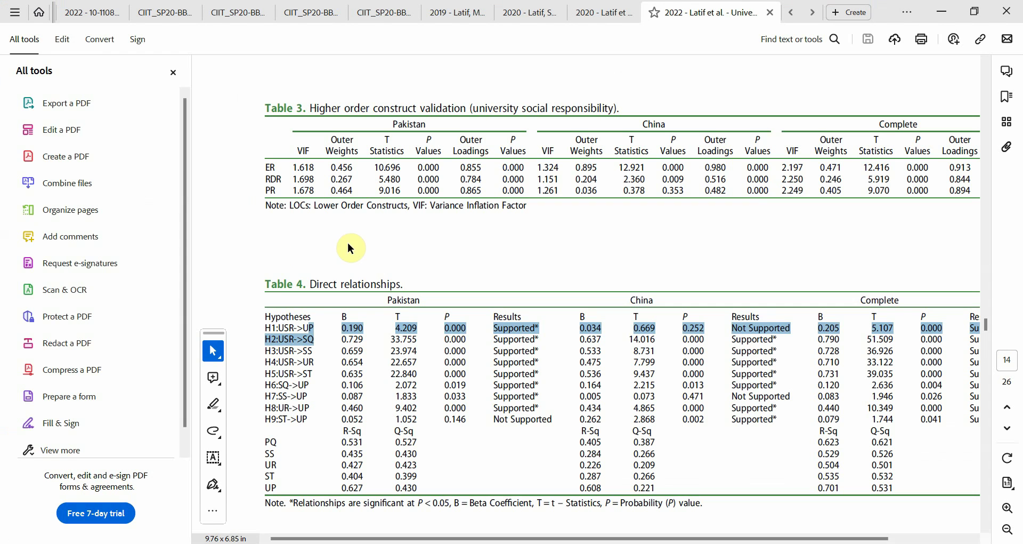
pyautogui.scroll(1, 390, 241)
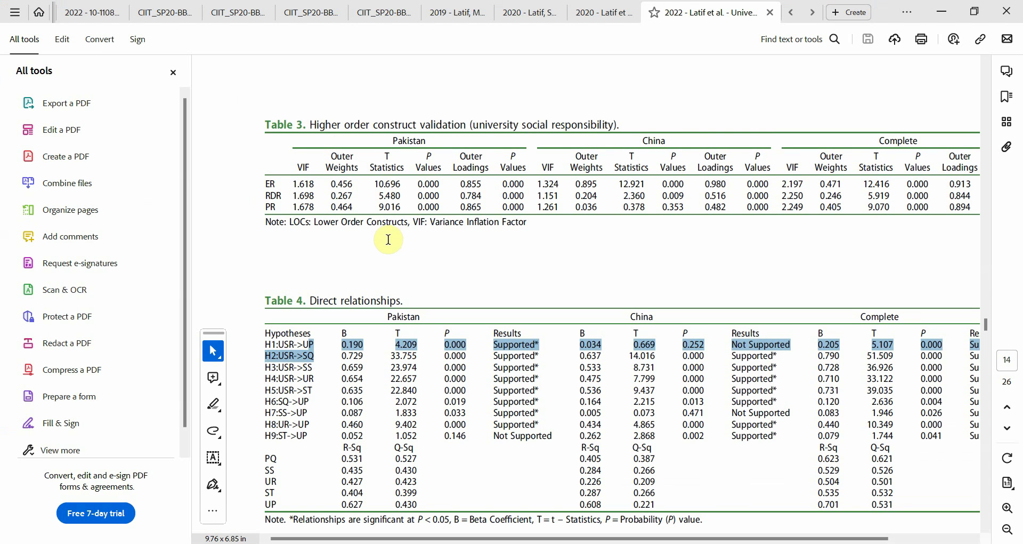
pyautogui.scroll(5, 471, 190)
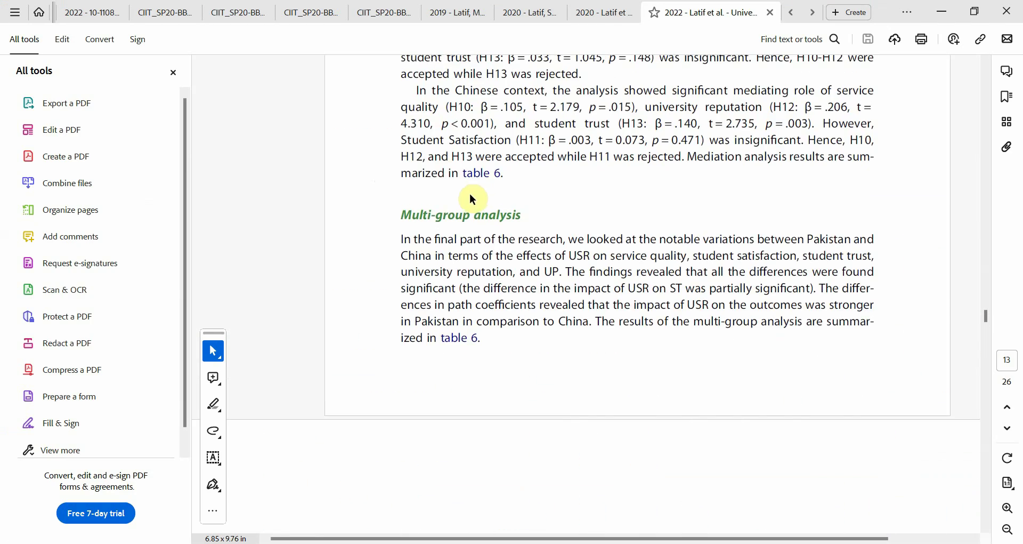
pyautogui.scroll(5, 466, 181)
pyautogui.scroll(10, 462, 170)
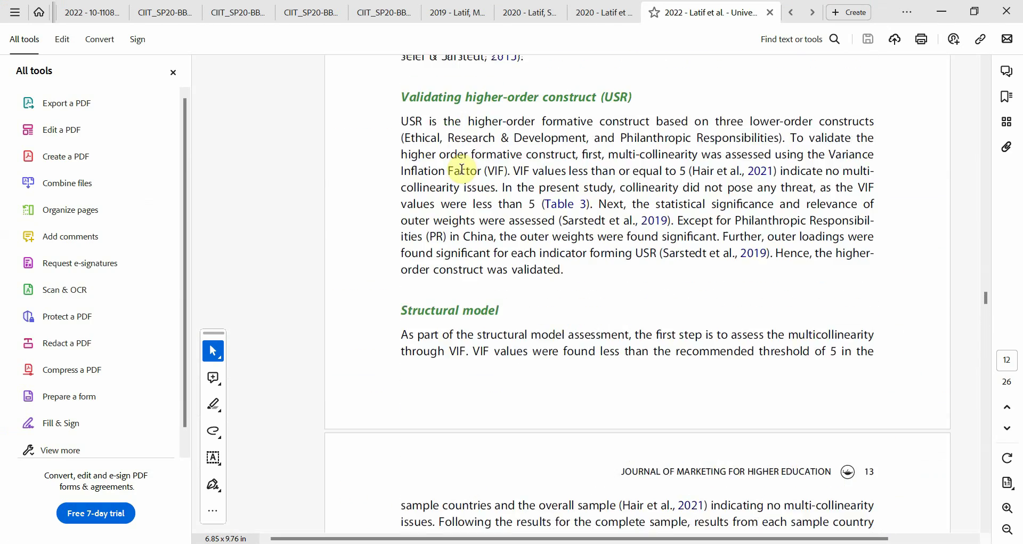
pyautogui.moveTo(402, 138); pyautogui.dragTo(577, 323)
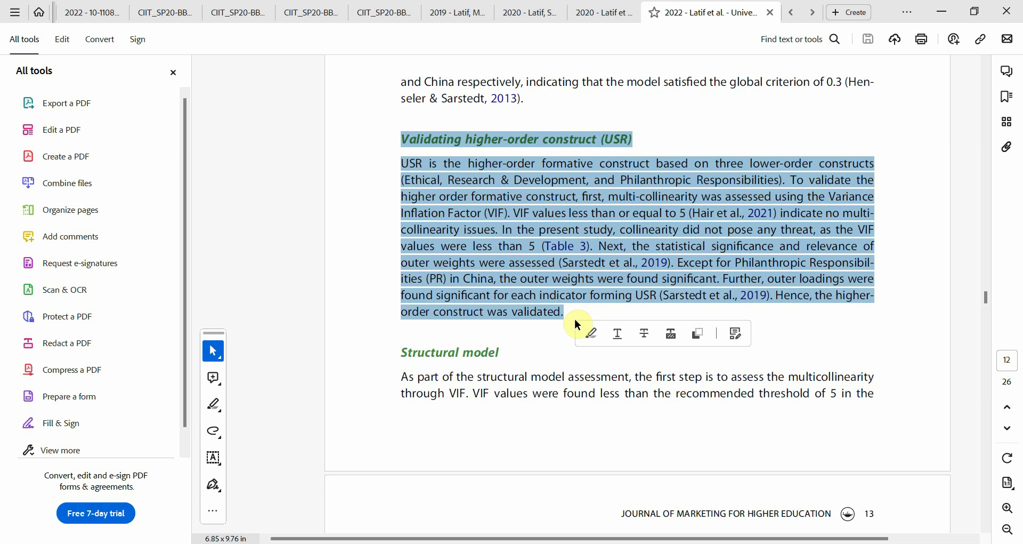
pyautogui.click(356, 222)
# - Examine how the paper reports reliability and validity in its Measurement model section
pyautogui.scroll(6, 366, 220)
pyautogui.scroll(20, 366, 221)
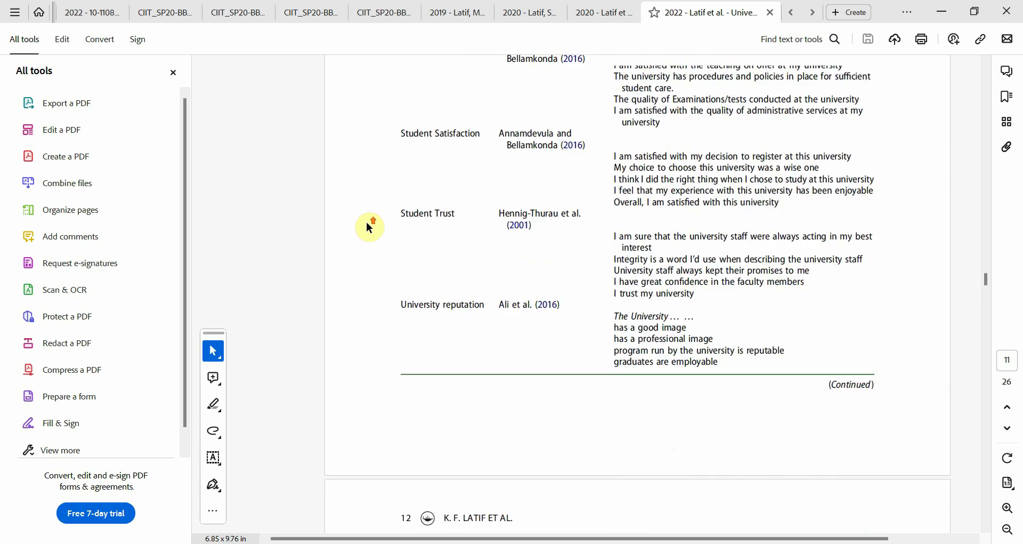
pyautogui.scroll(4, 367, 221)
pyautogui.scroll(-4, 366, 222)
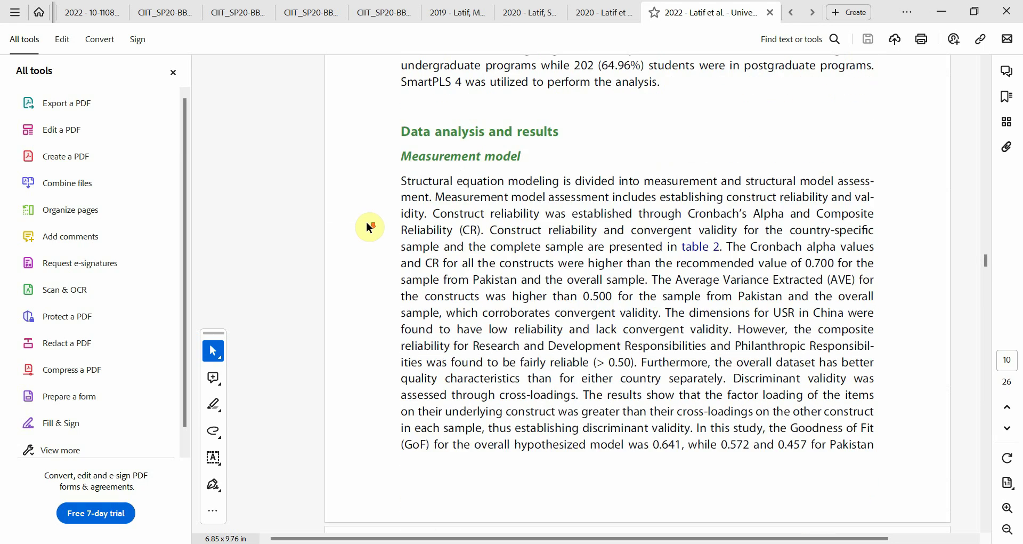
pyautogui.moveTo(395, 183); pyautogui.dragTo(865, 436)
pyautogui.click(347, 273)
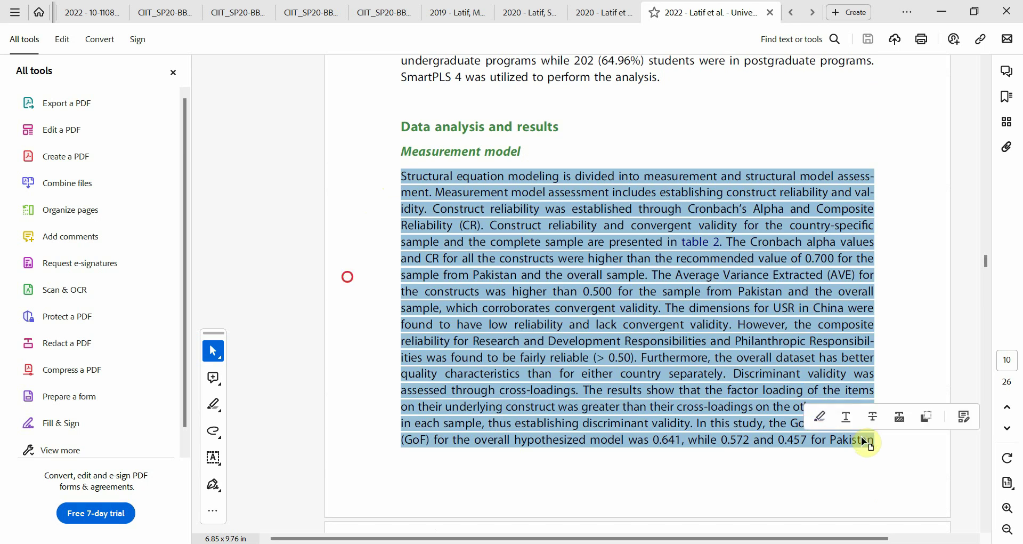
pyautogui.scroll(-15, 347, 276)
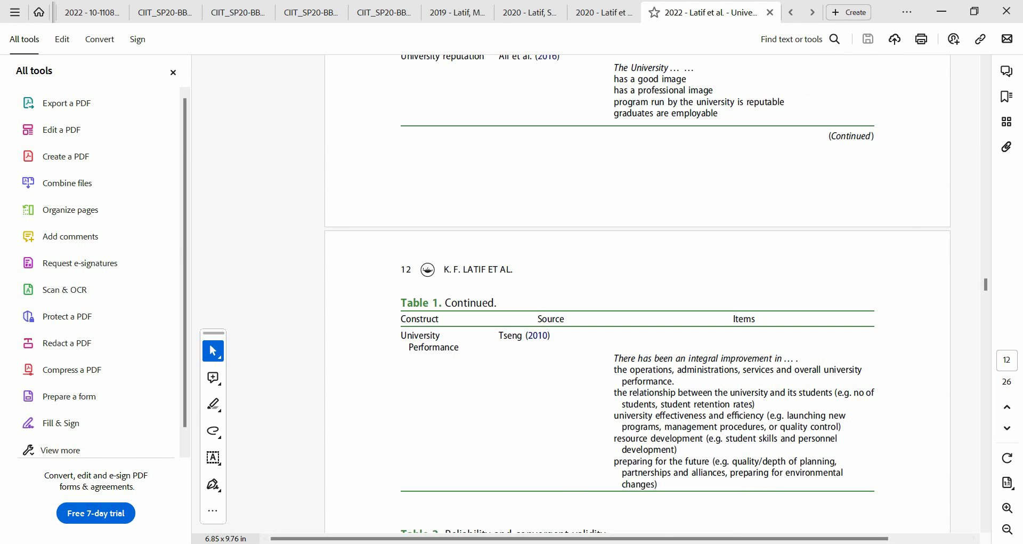
# - Switch to SmartPLS and return from the bootstrapping report to the MM_OP_VAL_HOC model
pyautogui.hotkey('alt', 'Tab')
pyautogui.click(36, 63)
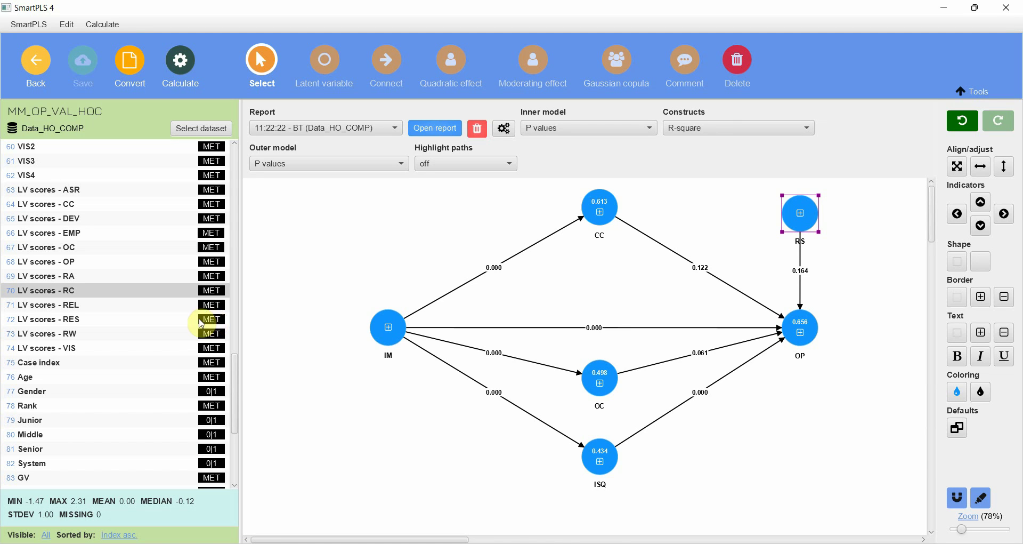
# - Return to the workspace and duplicate the MM_OP_VAL_HOC model in India_Session under the name SM_OP_HOC
pyautogui.click(39, 67)
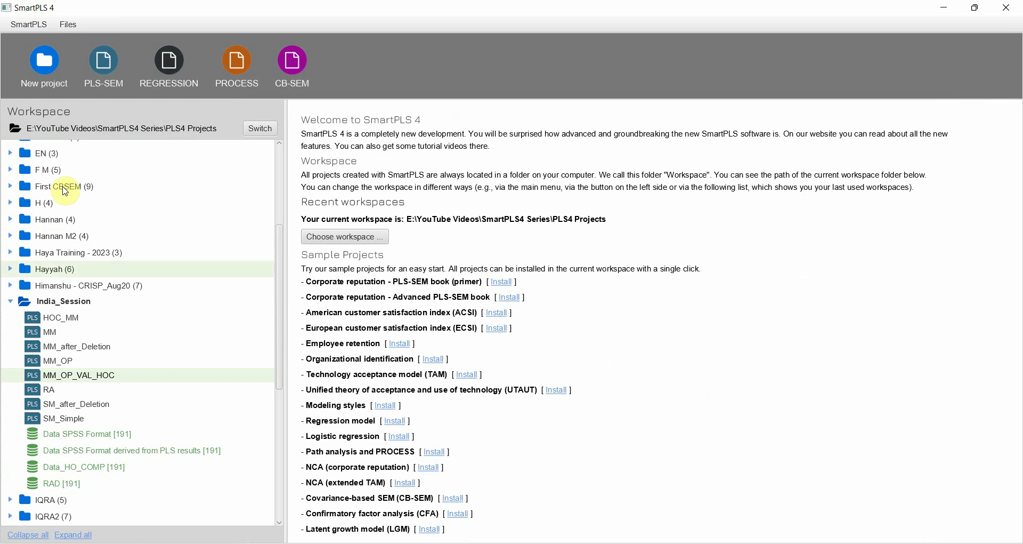
pyautogui.rightClick(82, 375)
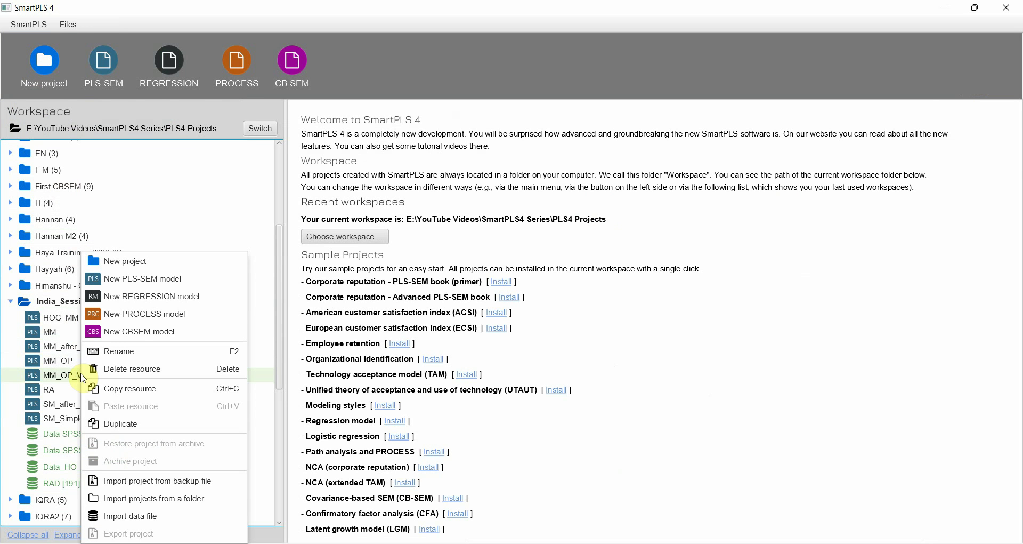
pyautogui.click(143, 433)
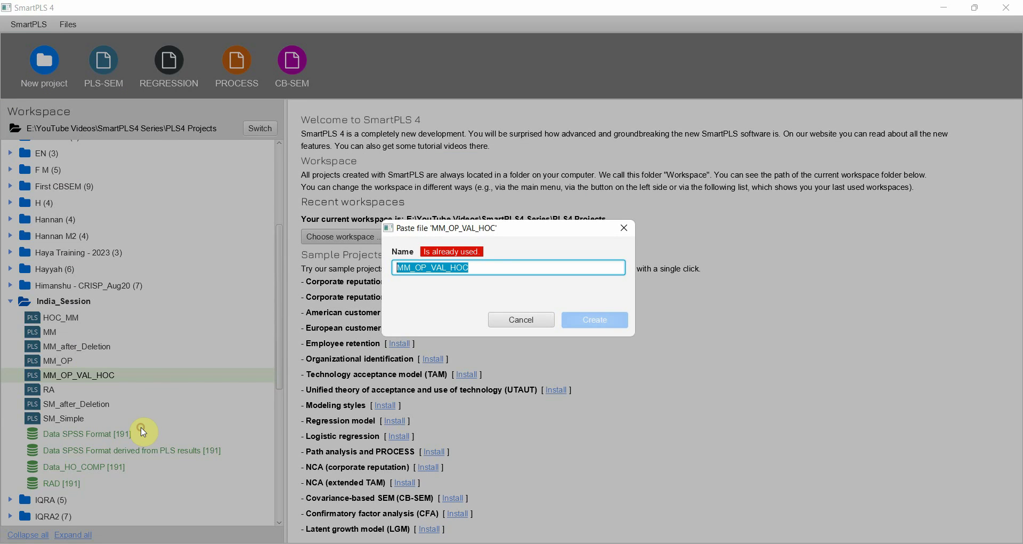
pyautogui.press('End')
pyautogui.press('Delete')
pyautogui.write('S')
pyautogui.press('Right')
pyautogui.press('Right')
pyautogui.press('Right')
pyautogui.press('Right')
pyautogui.press('Right')
pyautogui.hotkey('shift', 'Right')
pyautogui.hotkey('shift', 'Right')
pyautogui.hotkey('shift', 'Right')
pyautogui.hotkey('shift', 'Right')
pyautogui.press('Delete')
pyautogui.click(607, 318)
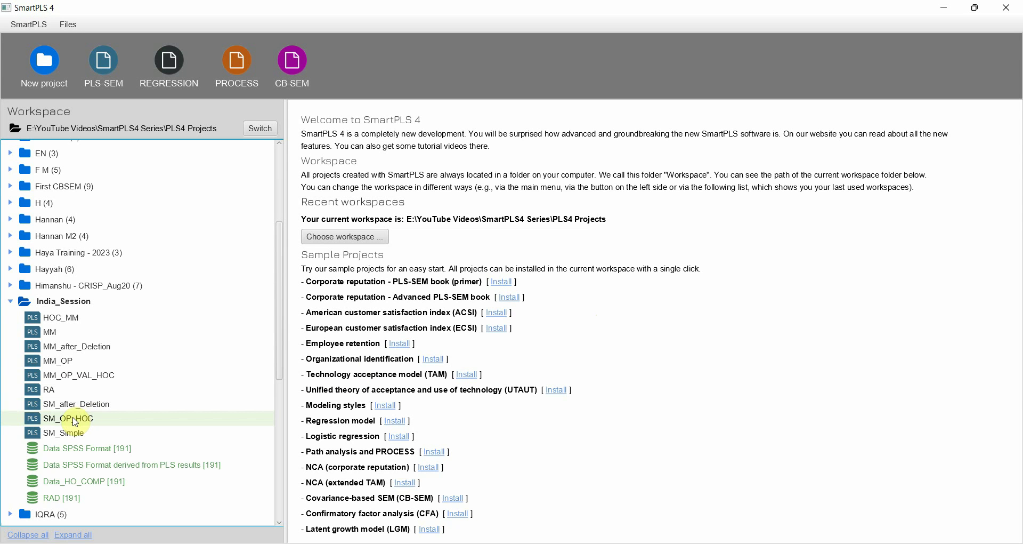
# - Open SM_OP_HOC, replace the direct RS to OP path with a moderating connection from RS onto the CC to OP path, and save
pyautogui.doubleClick(75, 422)
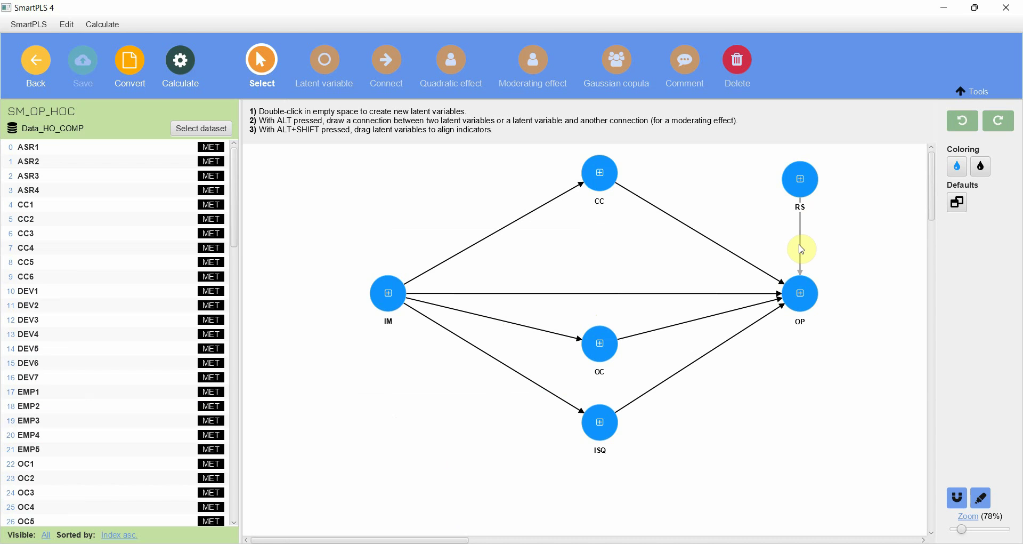
pyautogui.click(801, 248)
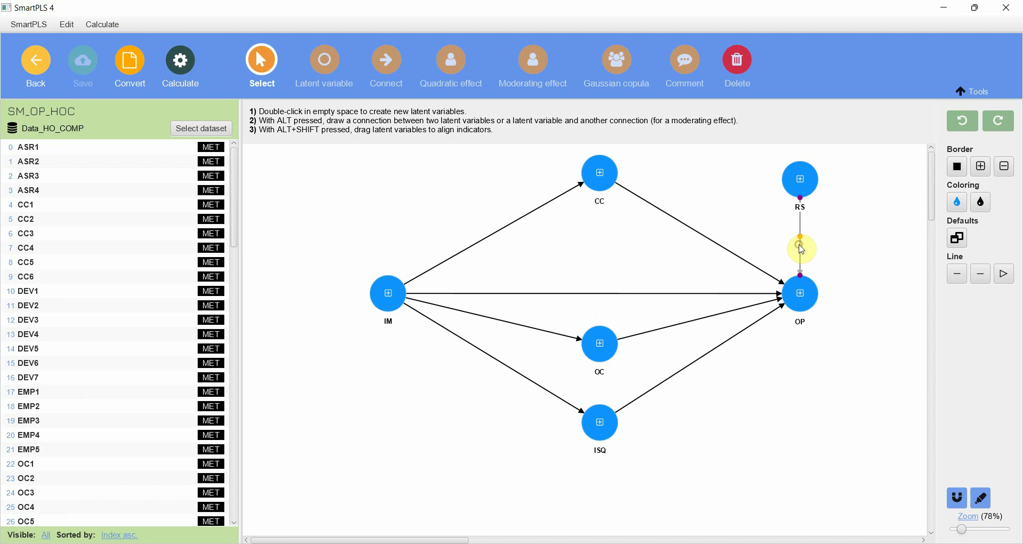
pyautogui.press('Delete')
pyautogui.click(387, 60)
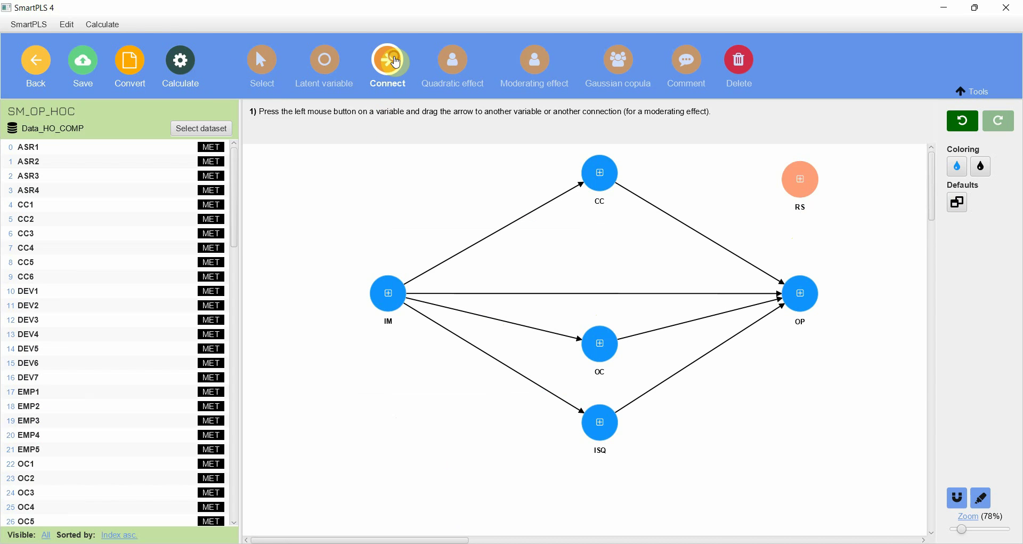
pyautogui.moveTo(779, 190); pyautogui.dragTo(721, 250)
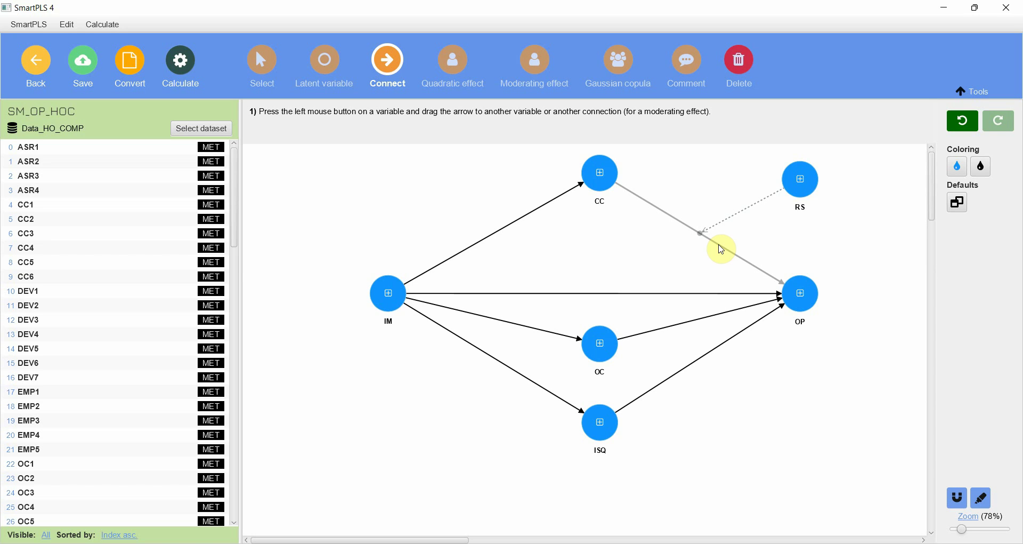
pyautogui.click(92, 67)
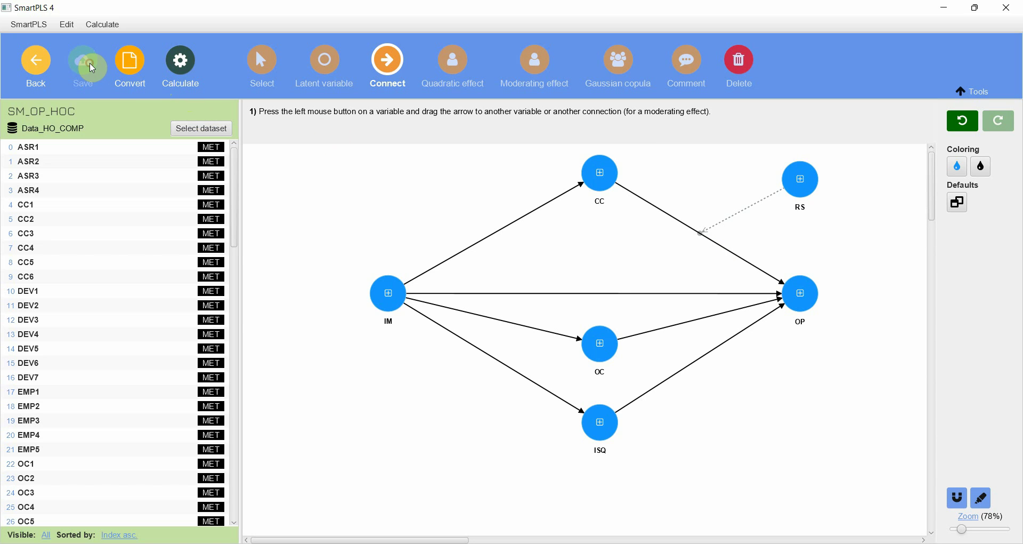
# - Run bootstrapping on SM_OP_HOC with 10000 subsamples, BCa confidence intervals, a one-tailed test and 0.05 significance level, and open the report
pyautogui.click(182, 65)
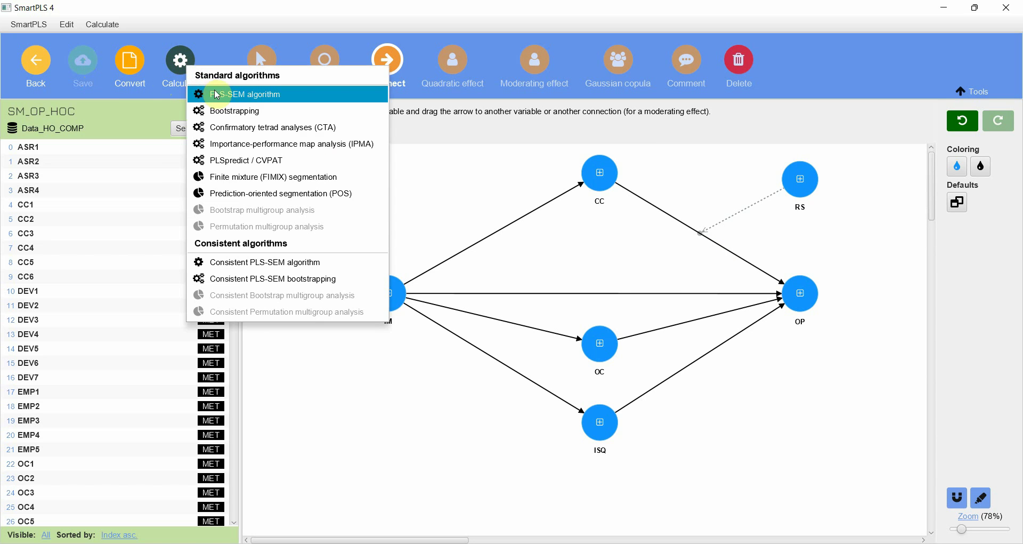
pyautogui.click(251, 111)
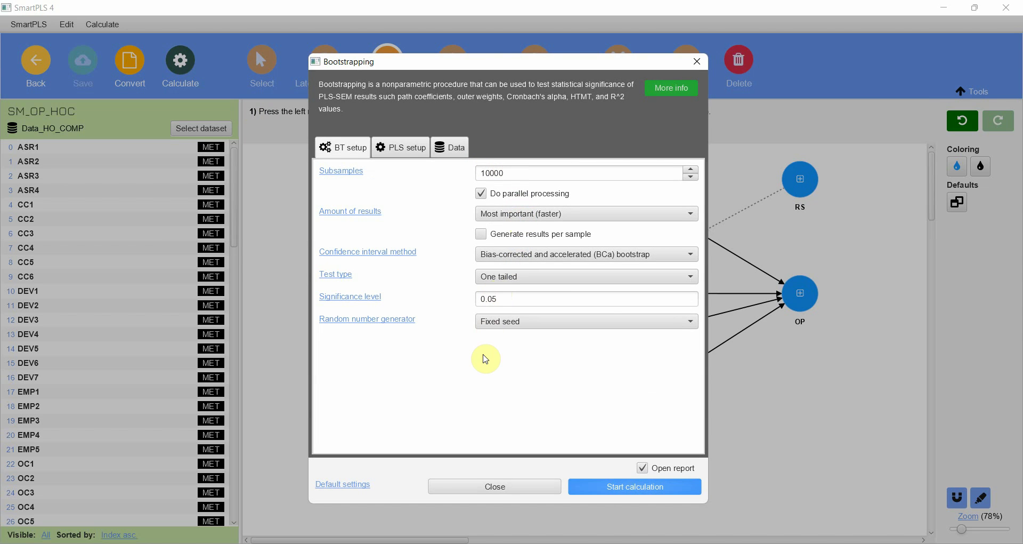
pyautogui.click(605, 486)
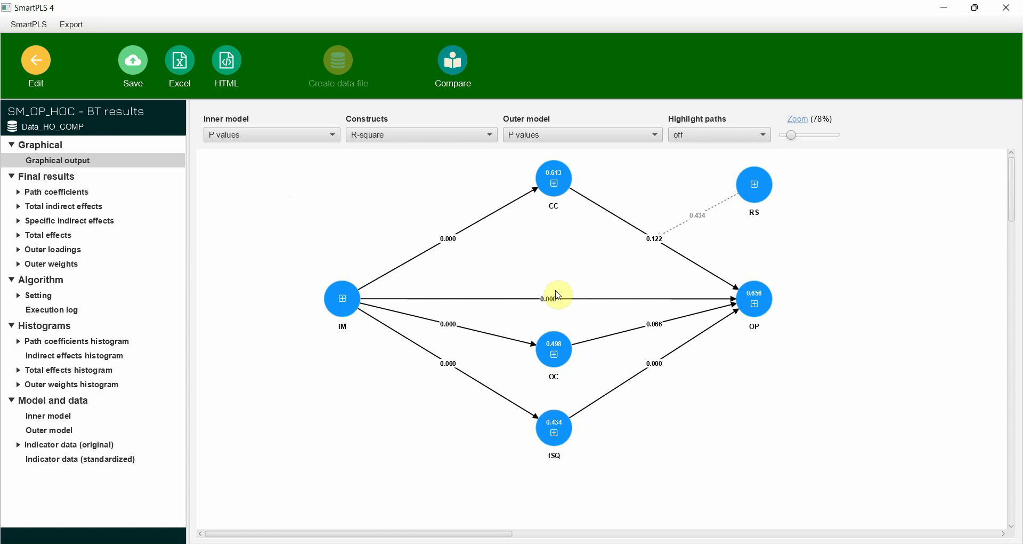
# - Show the path coefficients with T and p values and examine the RS -> OP and CC -> OP rows
pyautogui.moveTo(749, 187)
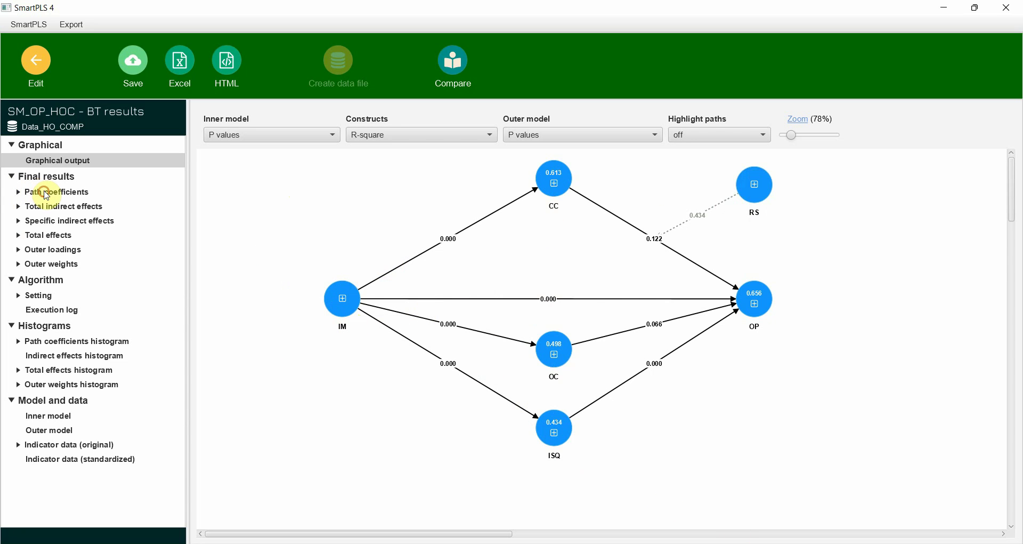
pyautogui.click(47, 193)
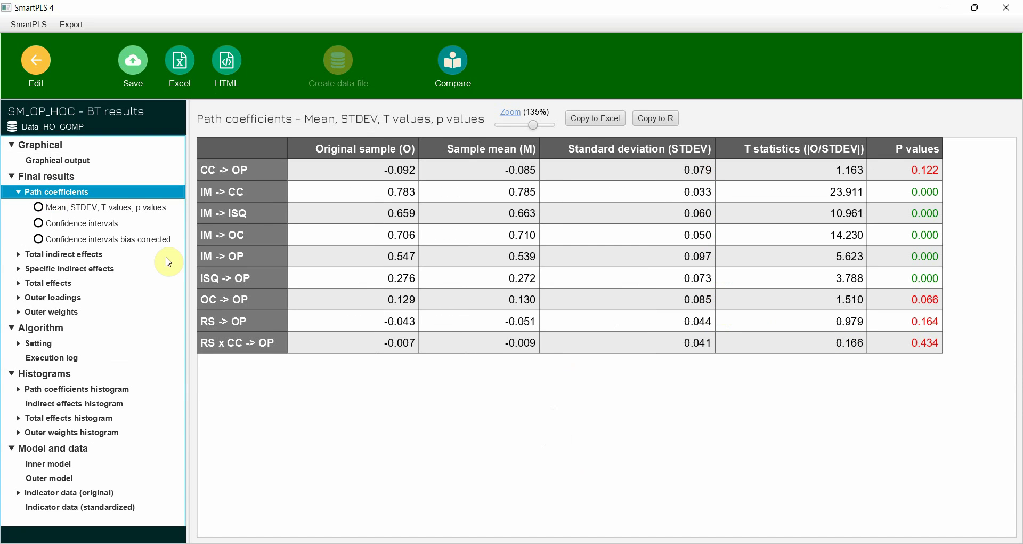
pyautogui.moveTo(290, 322); pyautogui.dragTo(882, 316)
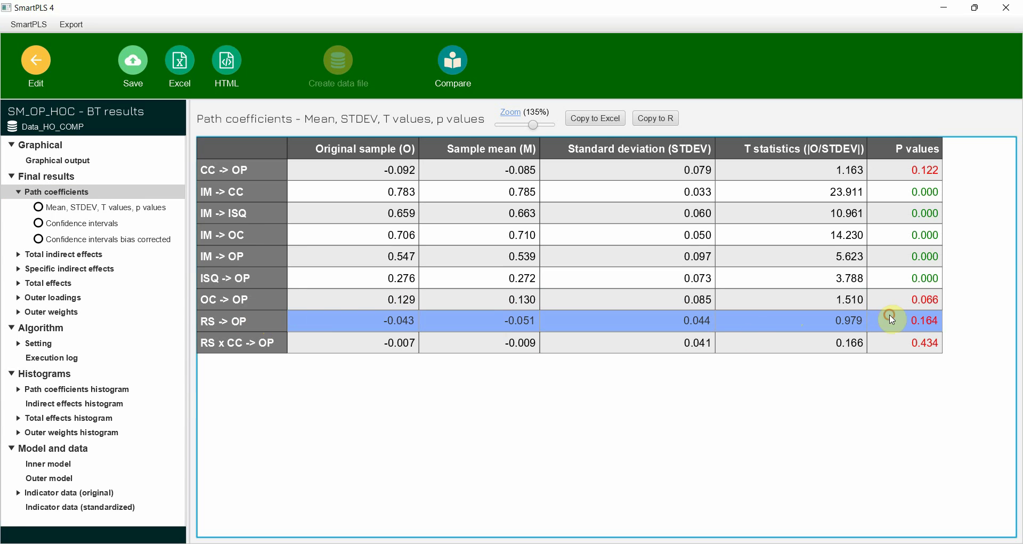
pyautogui.click(610, 130)
pyautogui.click(319, 176)
pyautogui.moveTo(361, 185); pyautogui.dragTo(937, 172)
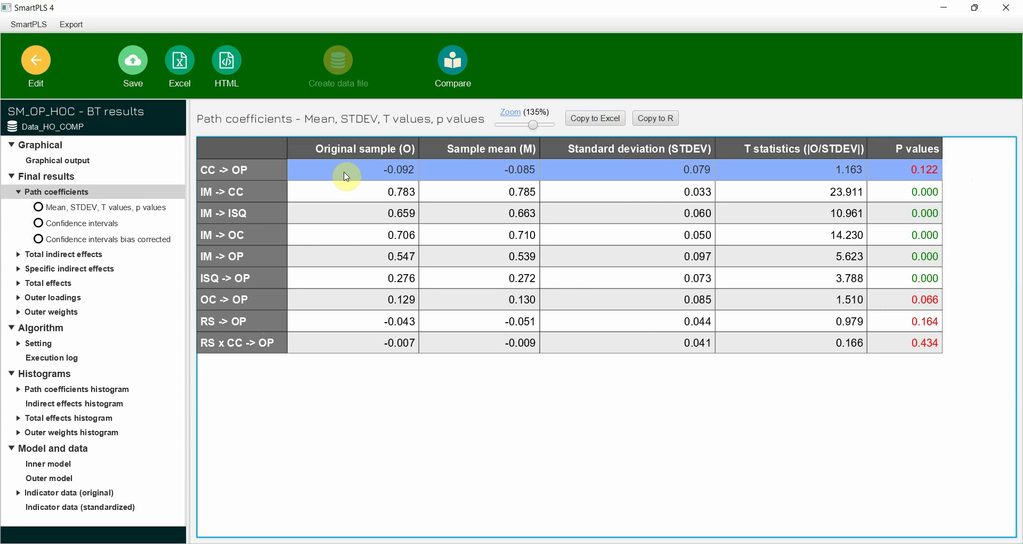
# - Examine the path coefficients from IM -> CC through OC -> OP and the RS x CC -> OP interaction row
pyautogui.click(353, 191)
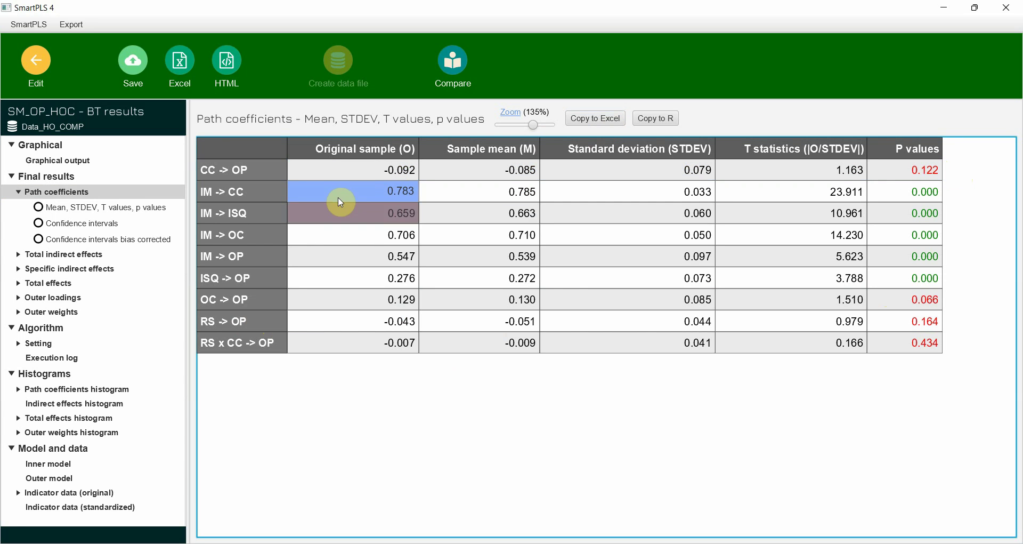
pyautogui.click(441, 186)
pyautogui.moveTo(354, 190); pyautogui.dragTo(869, 277)
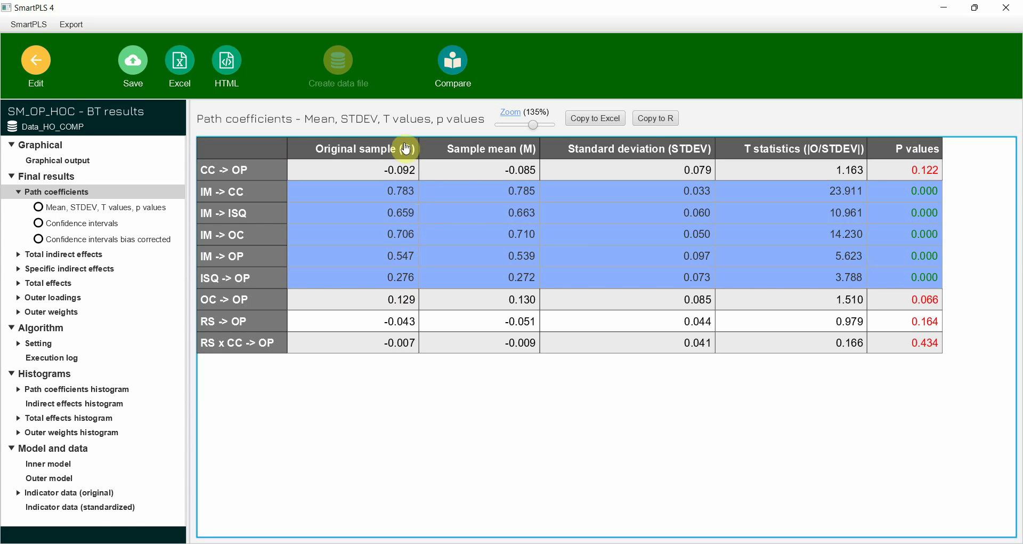
pyautogui.moveTo(364, 300); pyautogui.dragTo(933, 293)
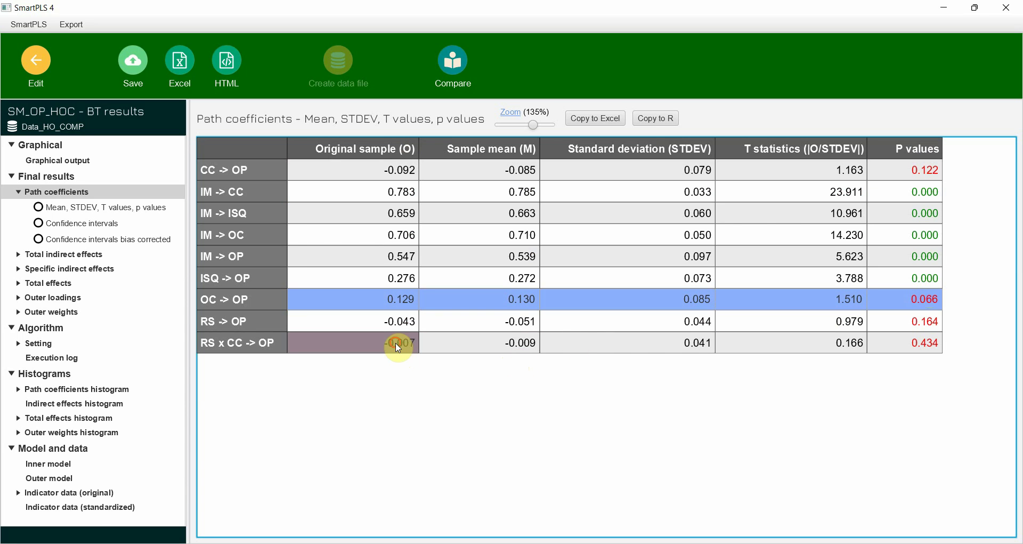
pyautogui.moveTo(401, 344); pyautogui.dragTo(522, 344)
pyautogui.moveTo(689, 383); pyautogui.dragTo(930, 346)
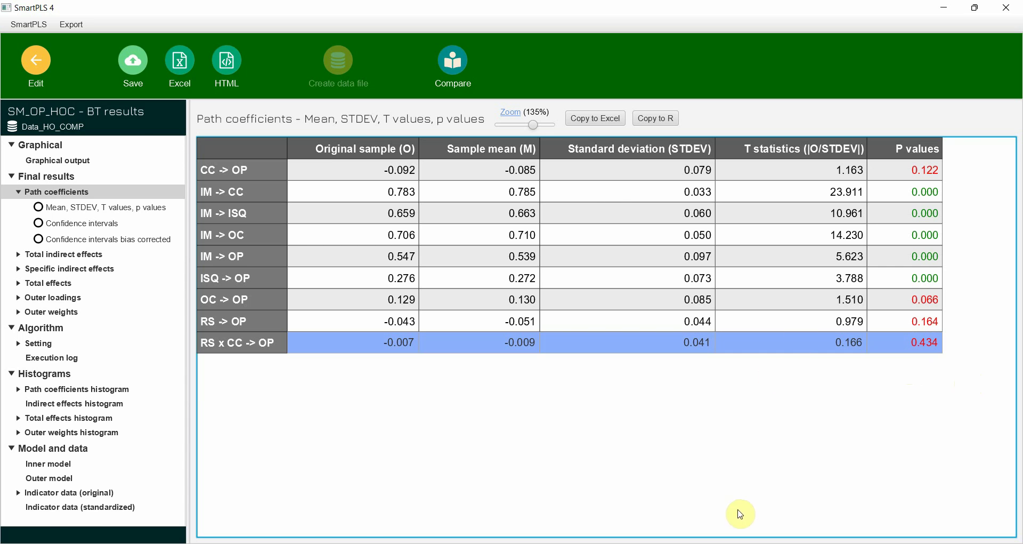
# - Copy the path coefficients table for Excel, switch to the Book1 workbook in Excel and paste it at A1 of blank Sheet7
pyautogui.click(582, 121)
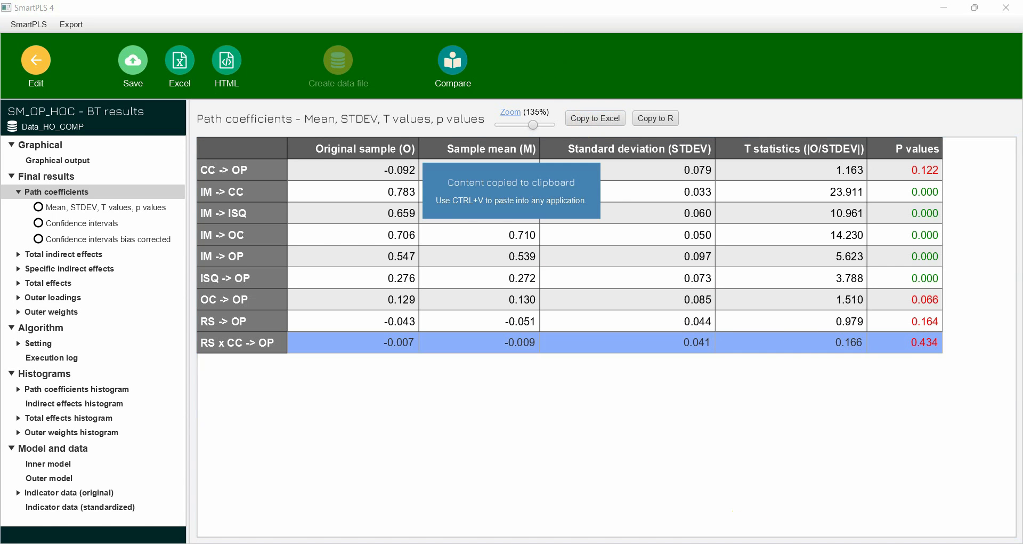
pyautogui.hotkey('alt', 'Tab')
pyautogui.click(376, 520)
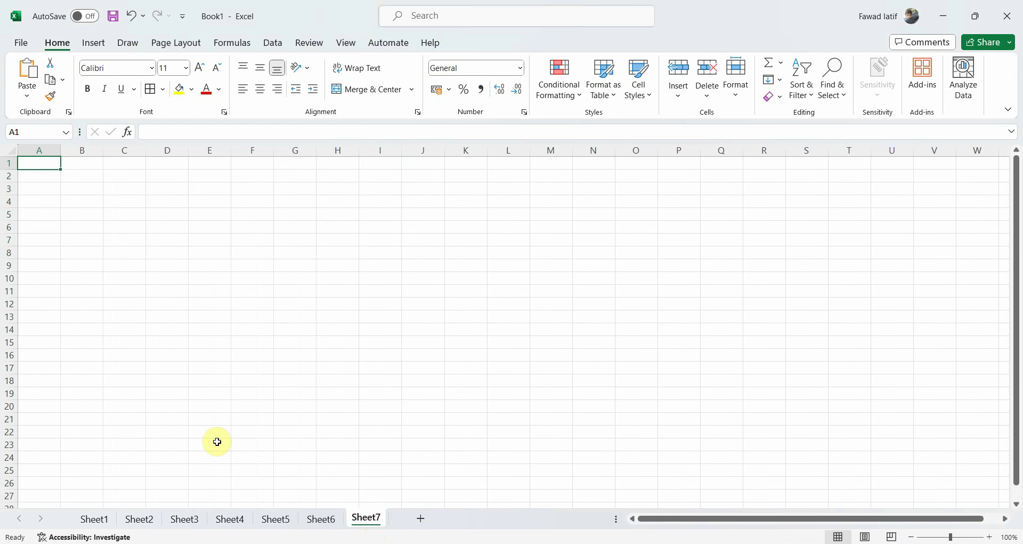
pyautogui.hotkey('ctrl', 'v')
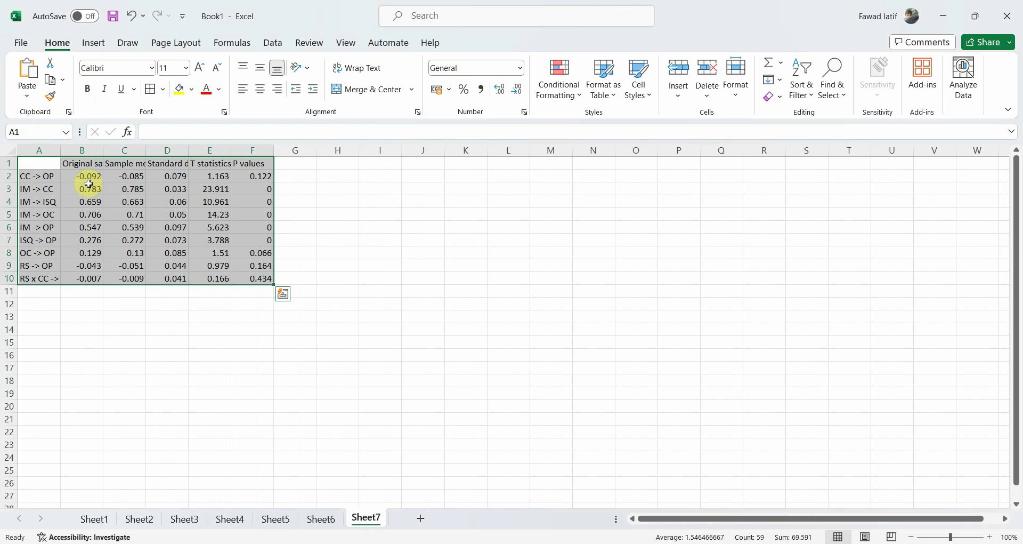
# - Delete the Sample mean (M) column from the pasted path coefficients table
pyautogui.click(127, 151)
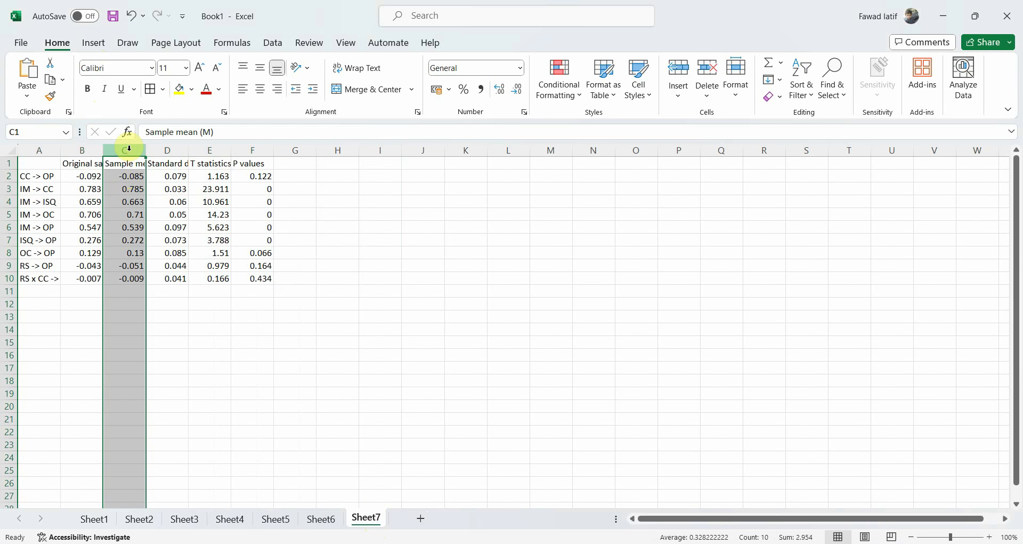
pyautogui.rightClick(129, 152)
pyautogui.click(166, 303)
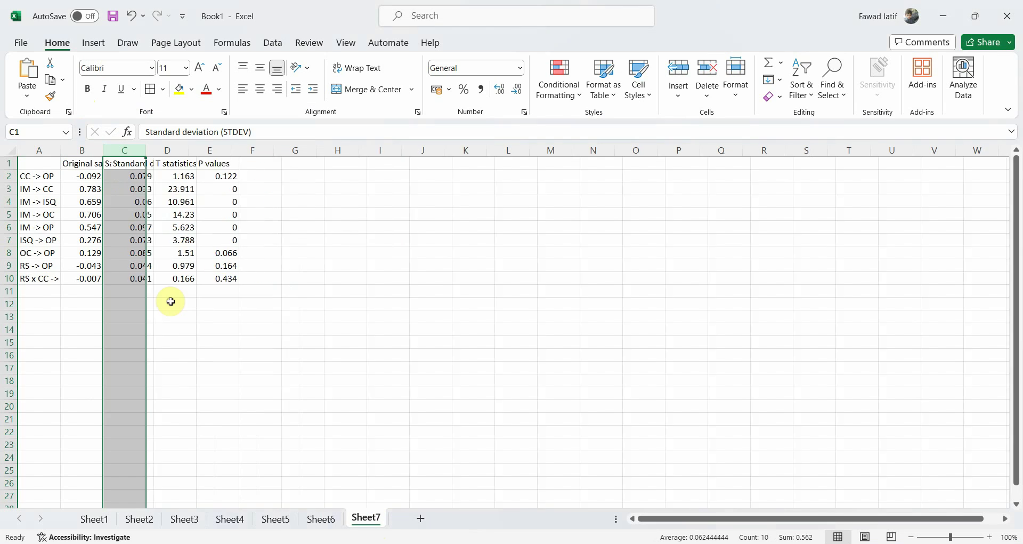
# - Format the values in B2:E10 as Number with three decimal places
pyautogui.moveTo(84, 176); pyautogui.dragTo(205, 276)
pyautogui.rightClick(206, 277)
pyautogui.click(258, 430)
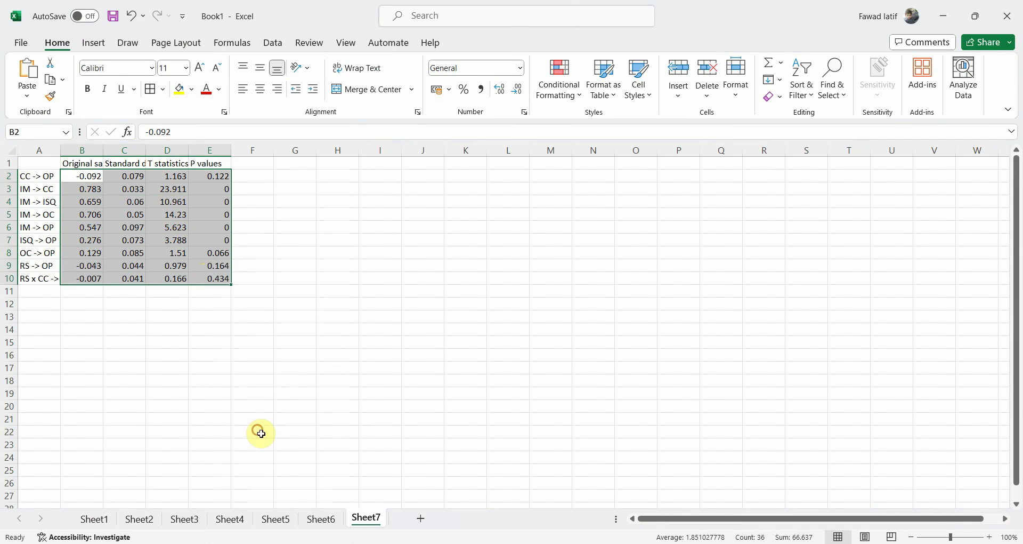
pyautogui.click(143, 277)
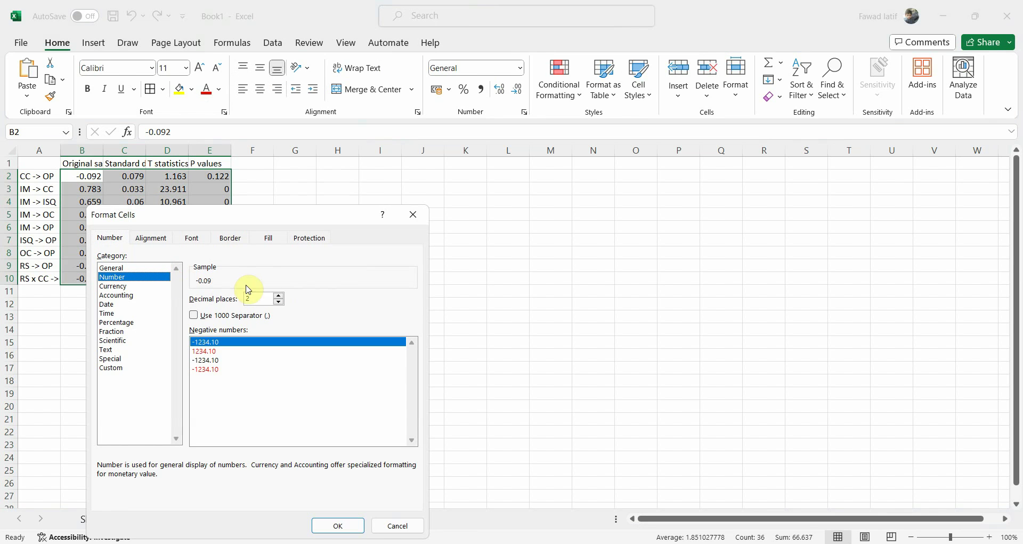
pyautogui.click(279, 296)
pyautogui.click(333, 525)
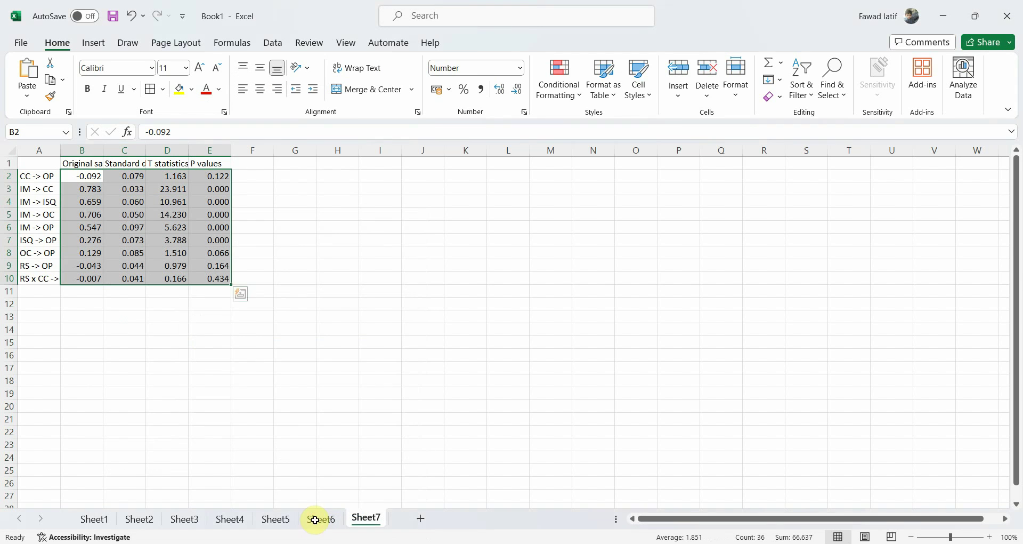
# - Fit column A to its contents and change the header in B1 to Path Coefficient
pyautogui.doubleClick(60, 150)
pyautogui.click(82, 162)
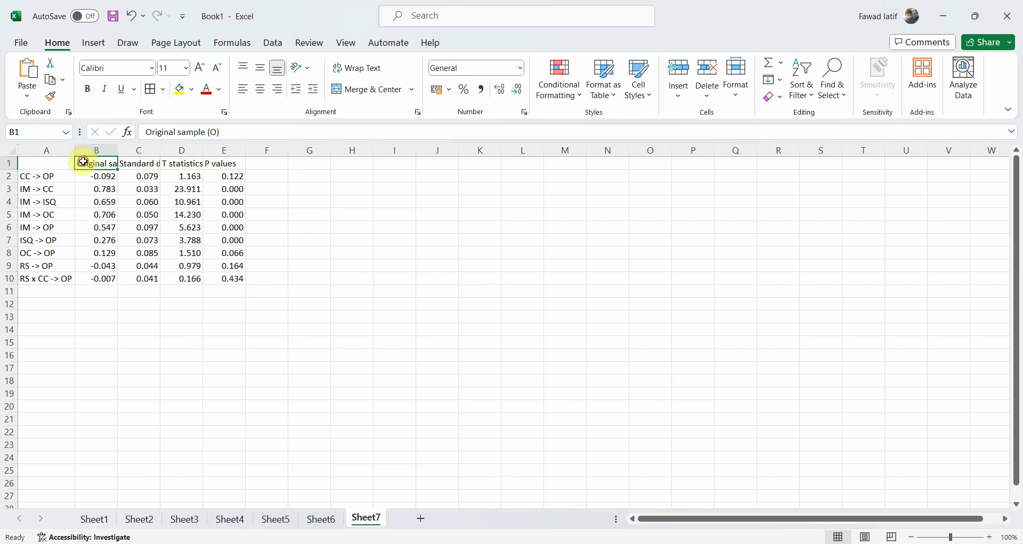
pyautogui.write('Be')
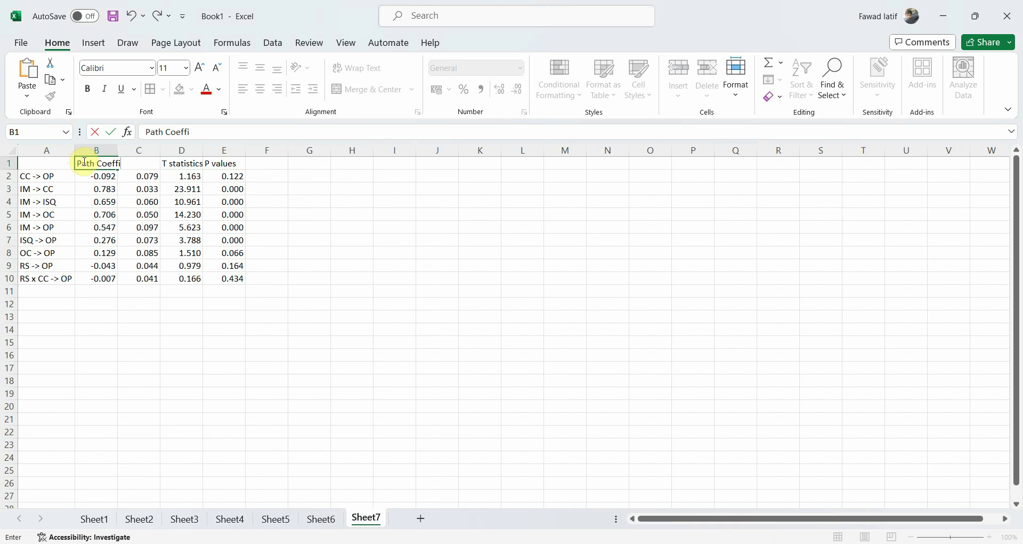
pyautogui.write('th Coefficient')
pyautogui.press('Return')
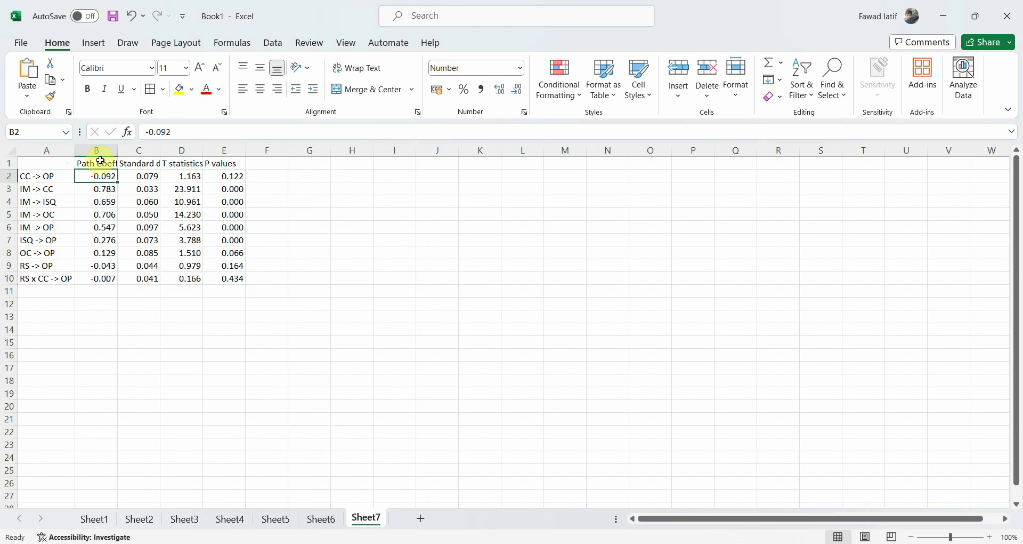
# - Fit the widths of columns B through E to their contents
pyautogui.doubleClick(120, 152)
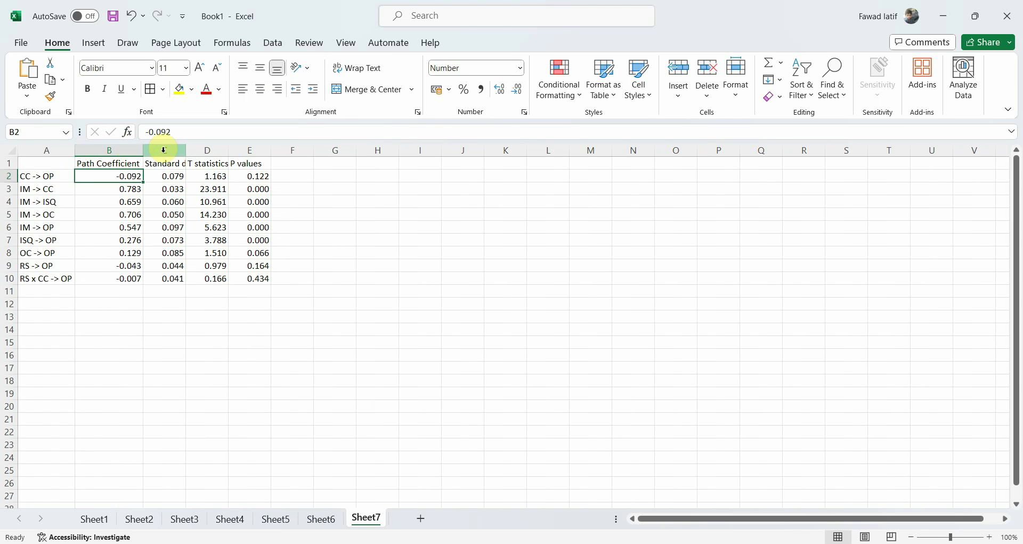
pyautogui.doubleClick(186, 151)
pyautogui.doubleClick(297, 151)
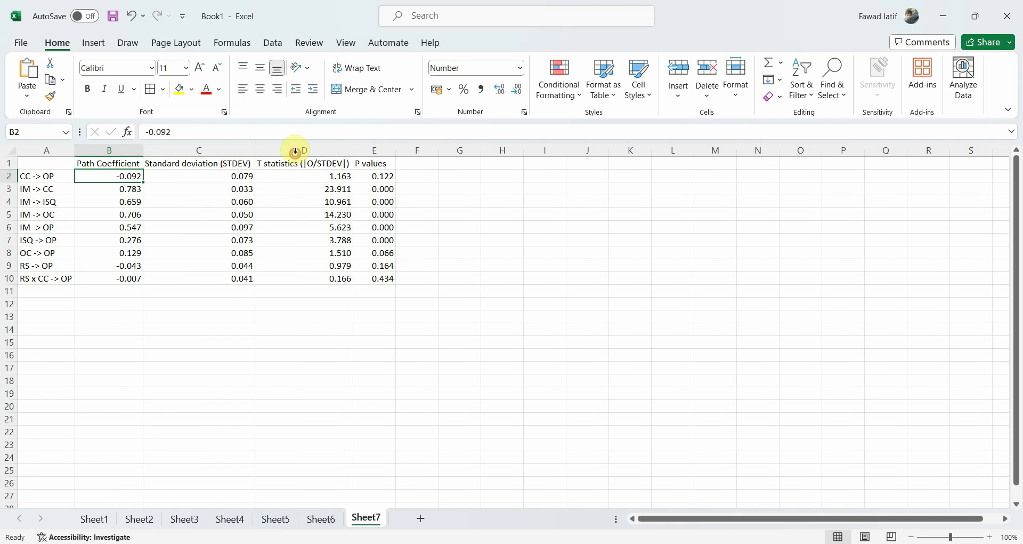
pyautogui.doubleClick(397, 145)
# - Shorten the header in D1 to T statistics by removing the bracketed formula text
pyautogui.click(297, 173)
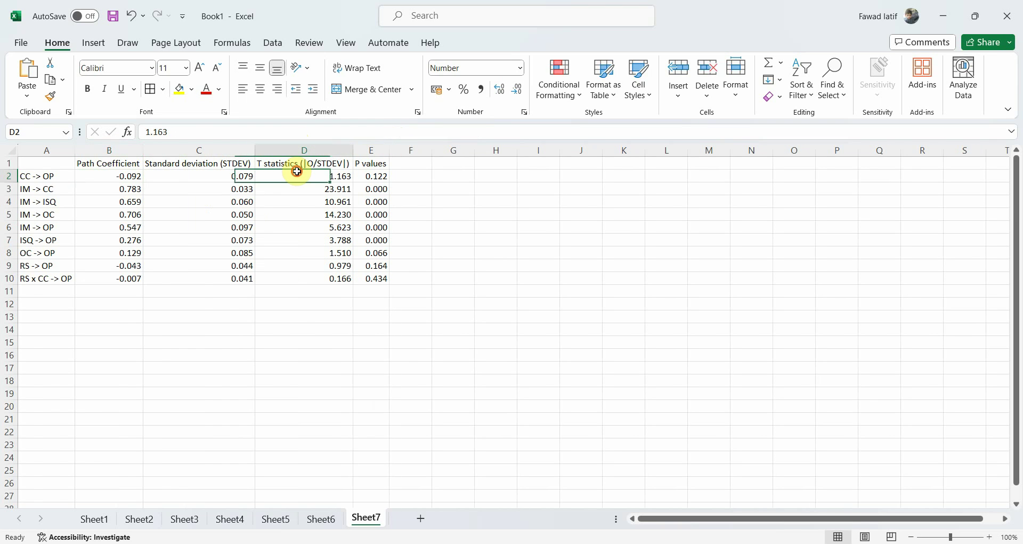
pyautogui.click(276, 164)
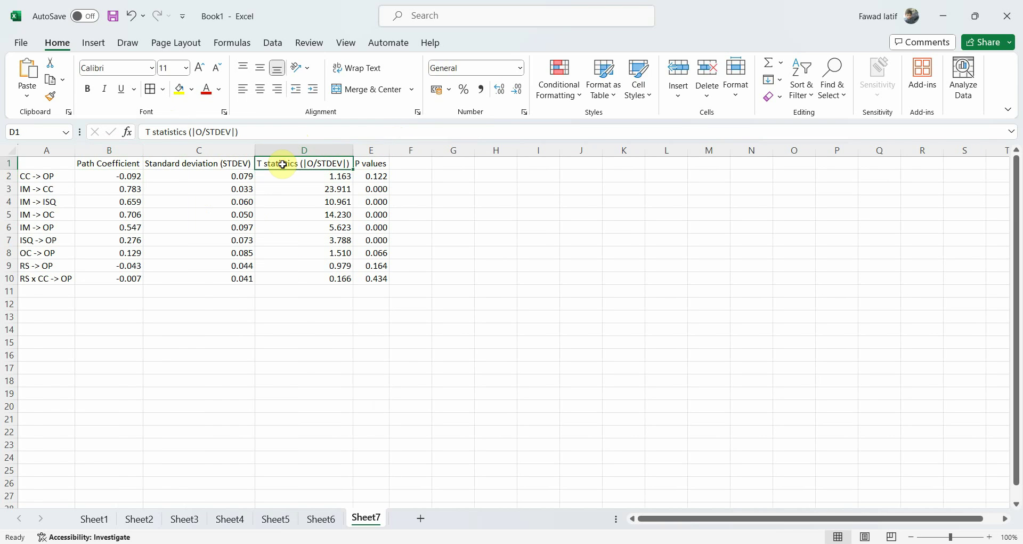
pyautogui.click(280, 133)
pyautogui.hotkey('shift', 'Left')
pyautogui.hotkey('shift', 'Left')
pyautogui.hotkey('shift', 'Left')
pyautogui.hotkey('shift', 'Left')
pyautogui.hotkey('shift', 'Left')
pyautogui.hotkey('shift', 'Left')
pyautogui.hotkey('shift', 'Left')
pyautogui.hotkey('shift', 'Left')
pyautogui.hotkey('shift', 'Left')
pyautogui.hotkey('shift', 'Left')
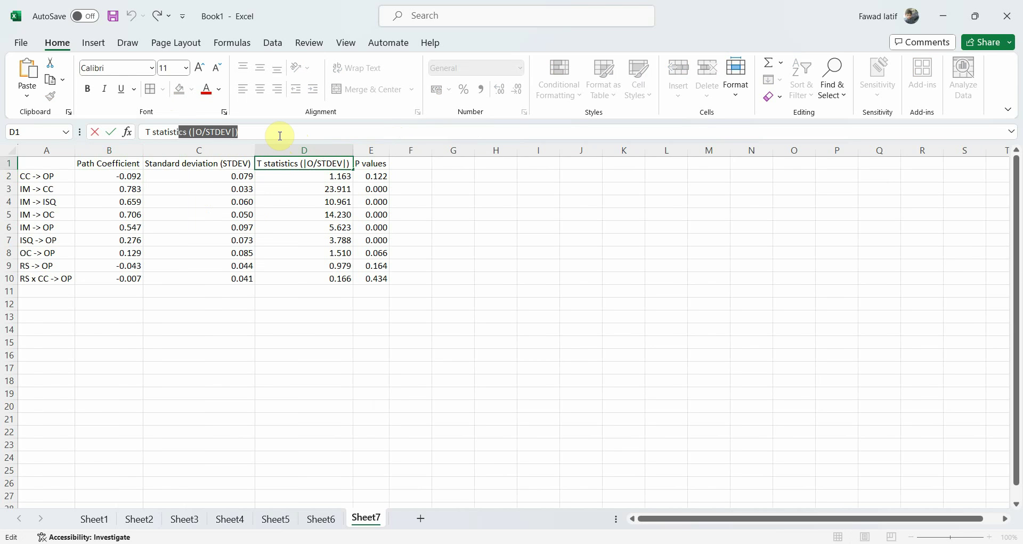
pyautogui.press('BackSpace')
# - Shorten the header in C1 to Standard deviation by removing the bracketed abbreviation
pyautogui.hotkey('shift', 'Tab')
pyautogui.click(305, 133)
pyautogui.press('BackSpace')
pyautogui.press('Return')
# - Center the contents of columns B through E horizontally
pyautogui.click(127, 147)
pyautogui.moveTo(126, 147); pyautogui.dragTo(371, 150)
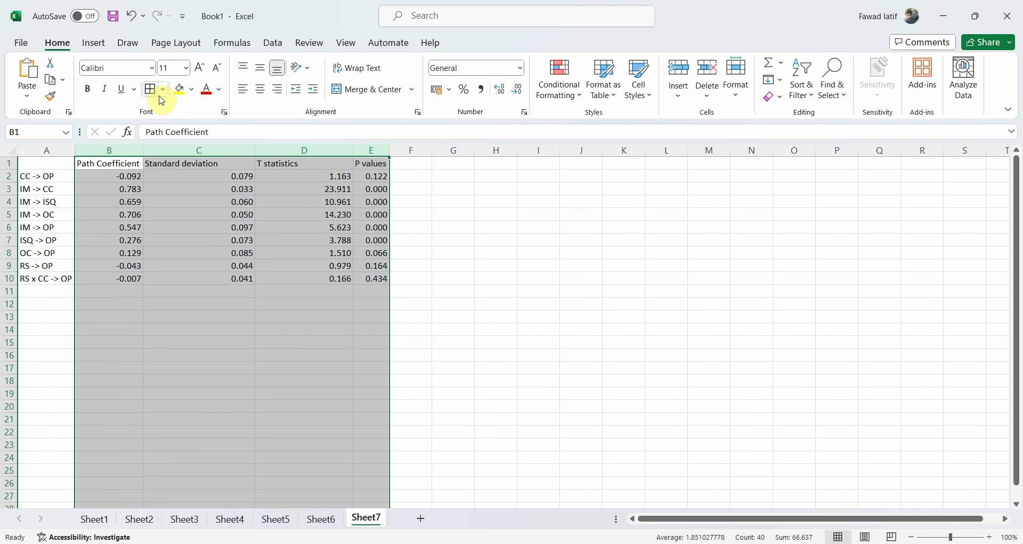
pyautogui.click(265, 88)
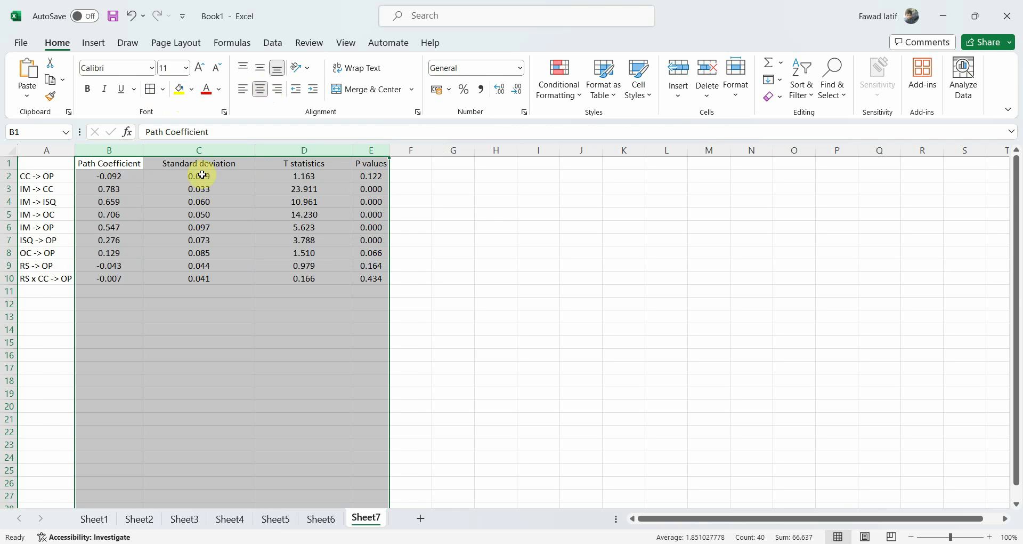
# - Delete the RS -> OP row from the path coefficients table
pyautogui.click(44, 267)
pyautogui.click(10, 265)
pyautogui.rightClick(12, 267)
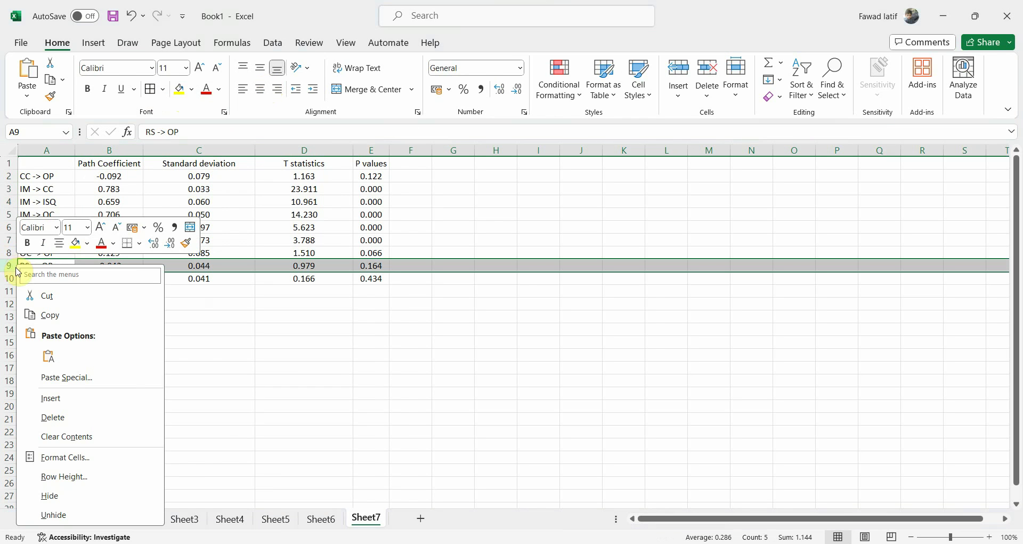
pyautogui.click(60, 420)
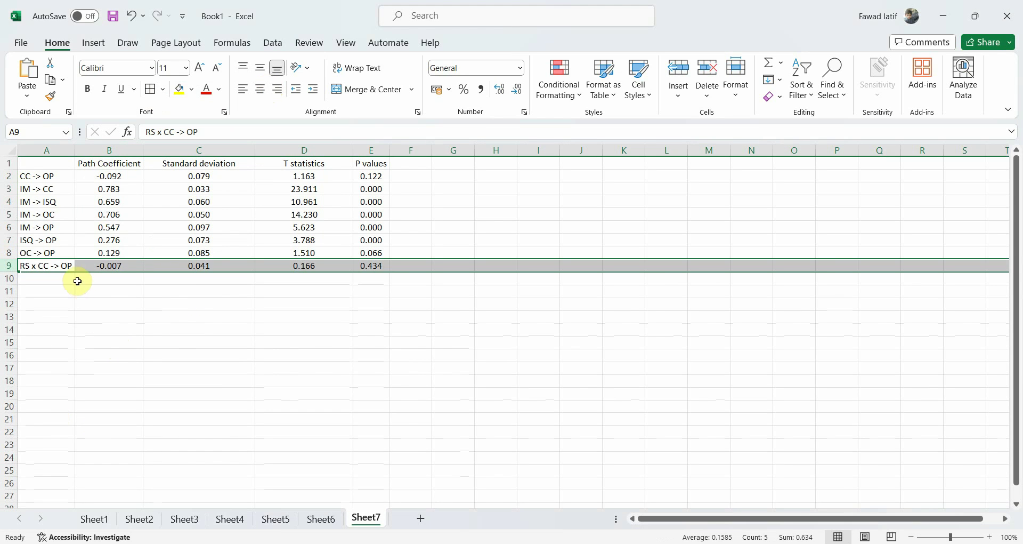
# - Prefix the CC -> OP label in A2 with H1: and the IM -> CC label in A3 with H2:
pyautogui.click(47, 175)
pyautogui.click(212, 135)
pyautogui.press('Home')
pyautogui.write('H1:')
pyautogui.press('Return')
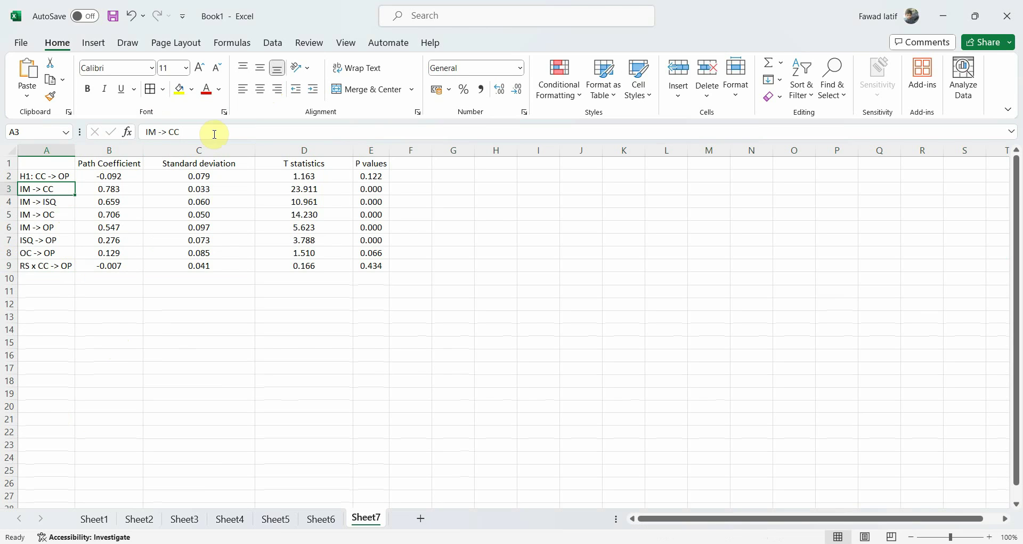
pyautogui.click(250, 129)
pyautogui.write('H')
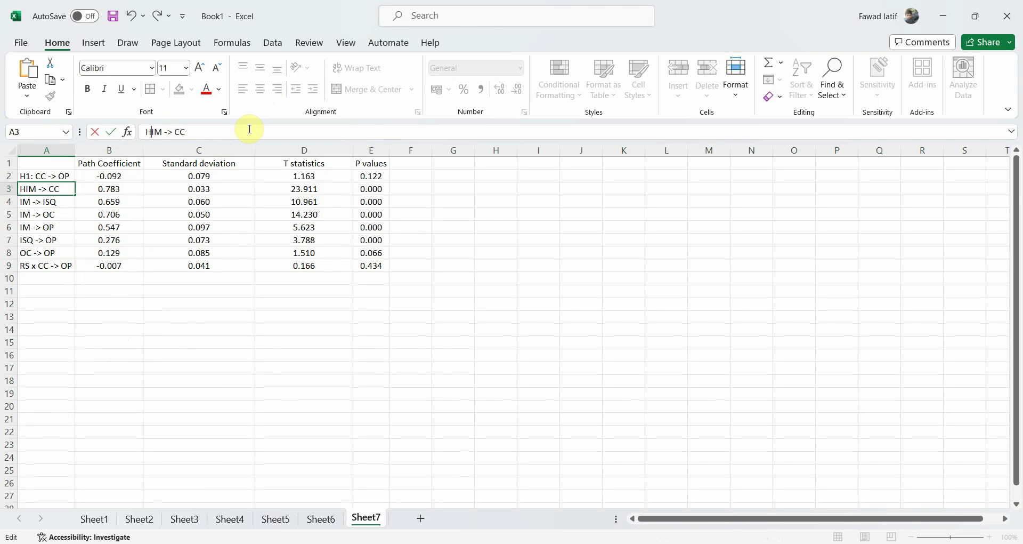
pyautogui.write('2:')
pyautogui.press('Return')
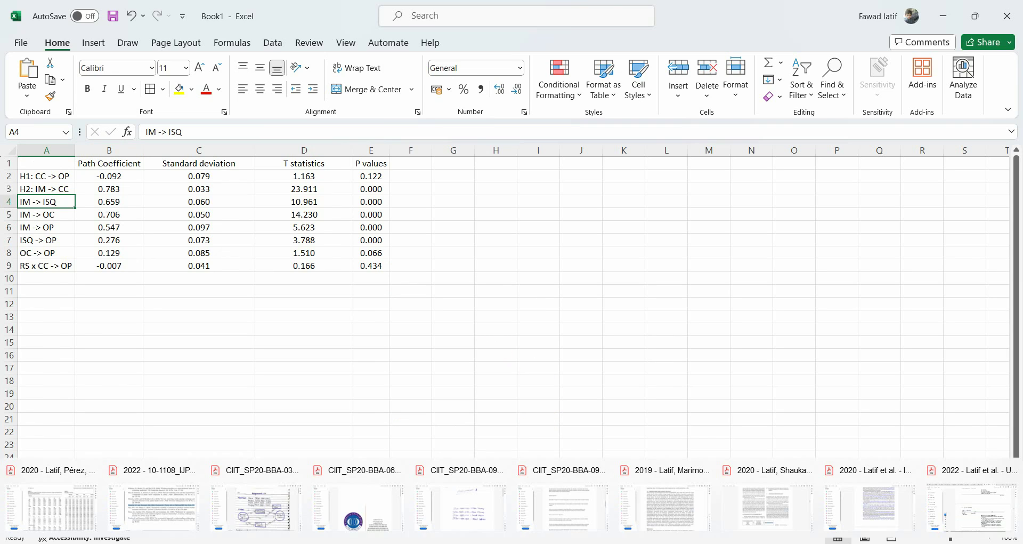
# - Open the 2020 PDF article on entrepreneurial leadership and project success and find its structural model results and hypothesis testing table on page 247
pyautogui.click(885, 505)
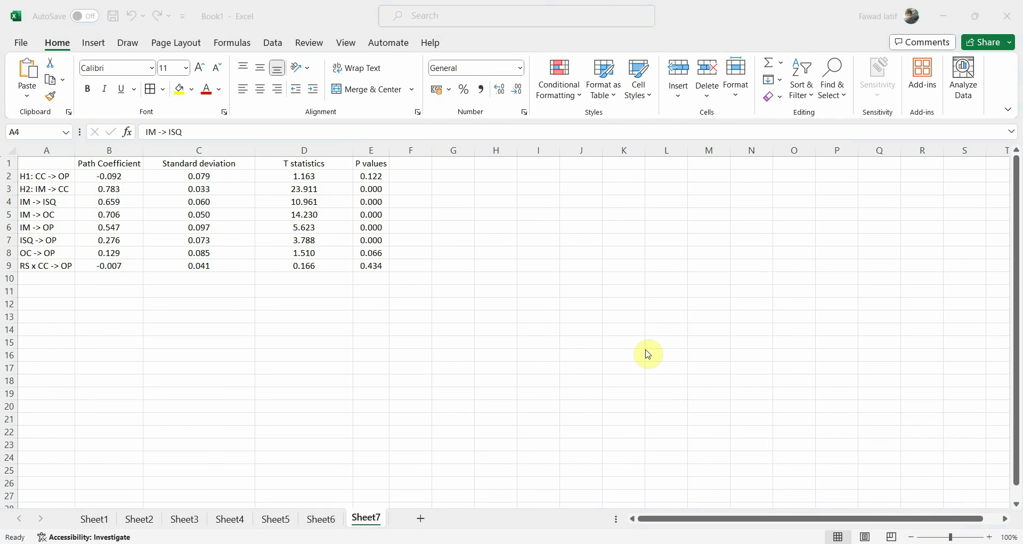
pyautogui.scroll(5, 653, 352)
pyautogui.scroll(6, 656, 347)
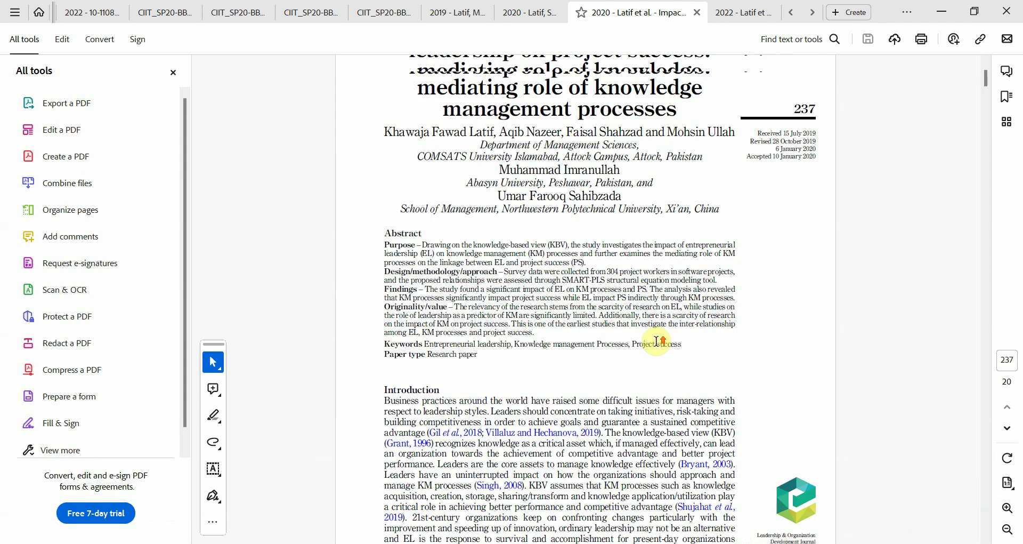
pyautogui.scroll(-15, 656, 348)
pyautogui.scroll(-20, 659, 341)
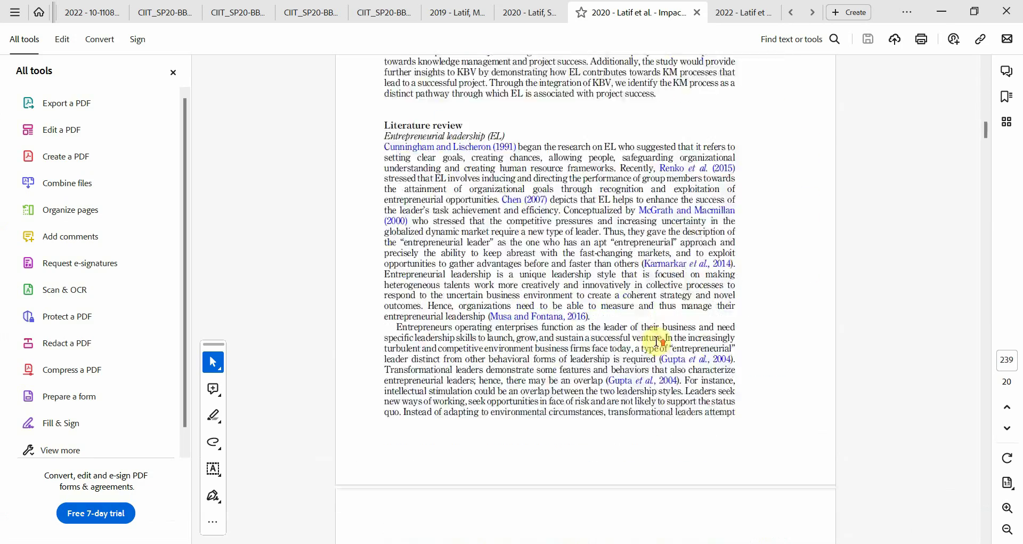
pyautogui.scroll(-20, 660, 347)
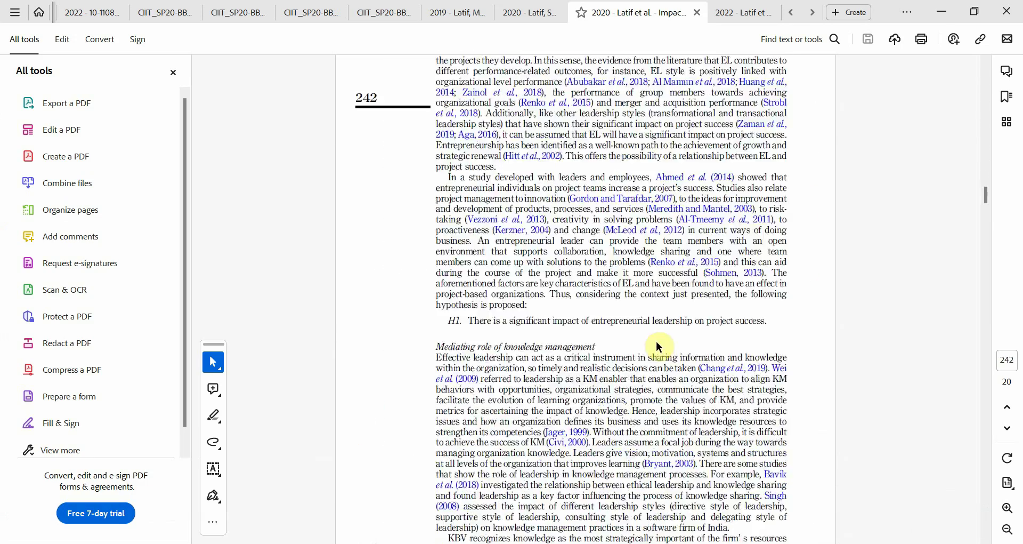
pyautogui.scroll(-20, 659, 346)
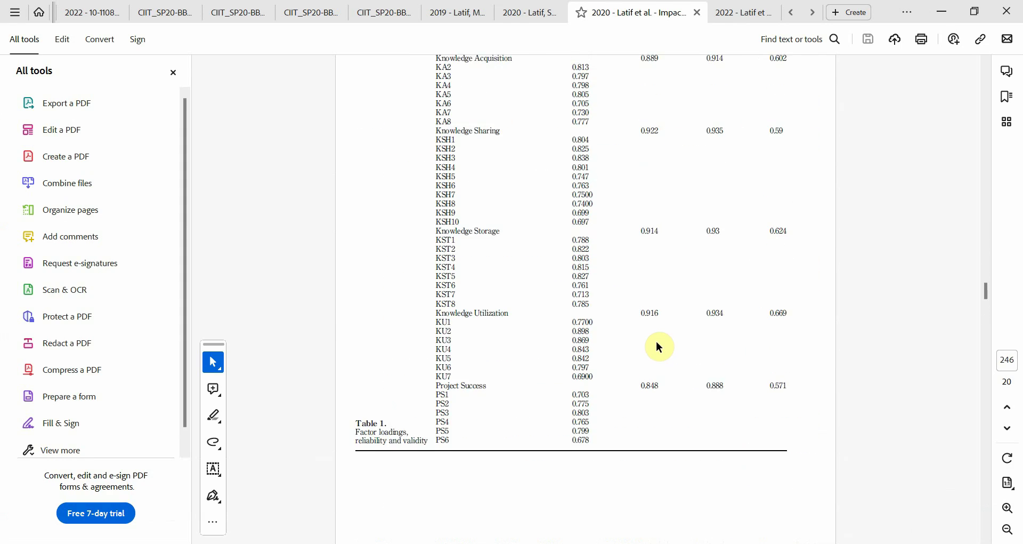
pyautogui.scroll(-15, 658, 344)
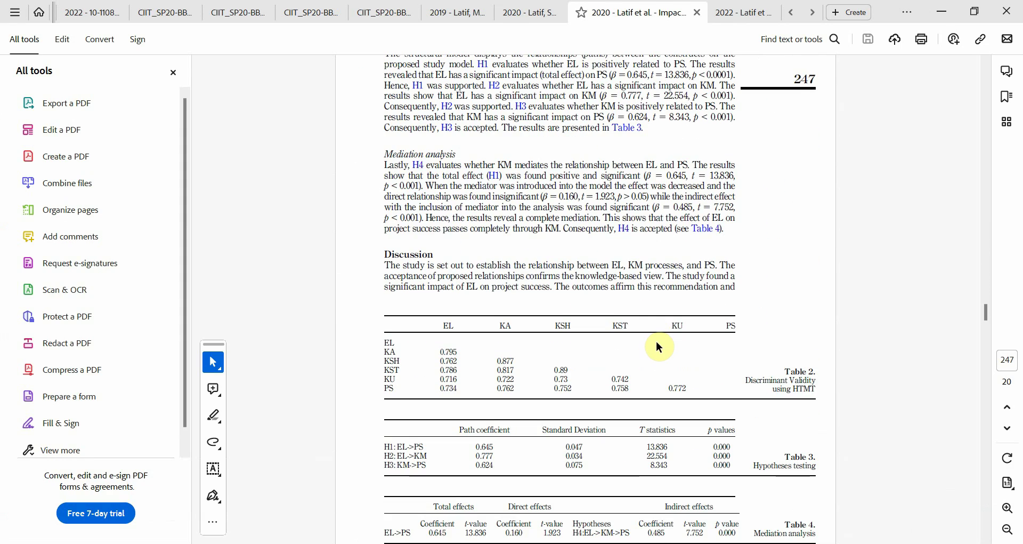
pyautogui.scroll(3, 437, 198)
pyautogui.scroll(7, 437, 197)
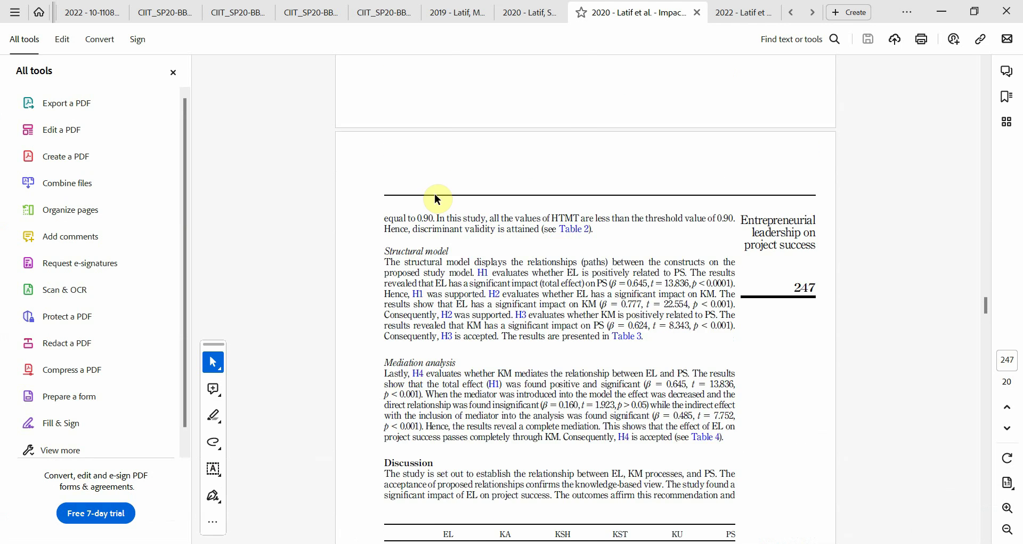
# - Enlarge the page to 150% and examine how the Structural model and Mediation analysis sections report their hypothesis results
pyautogui.scroll(-3, 437, 197)
pyautogui.moveTo(385, 342); pyautogui.dragTo(563, 354)
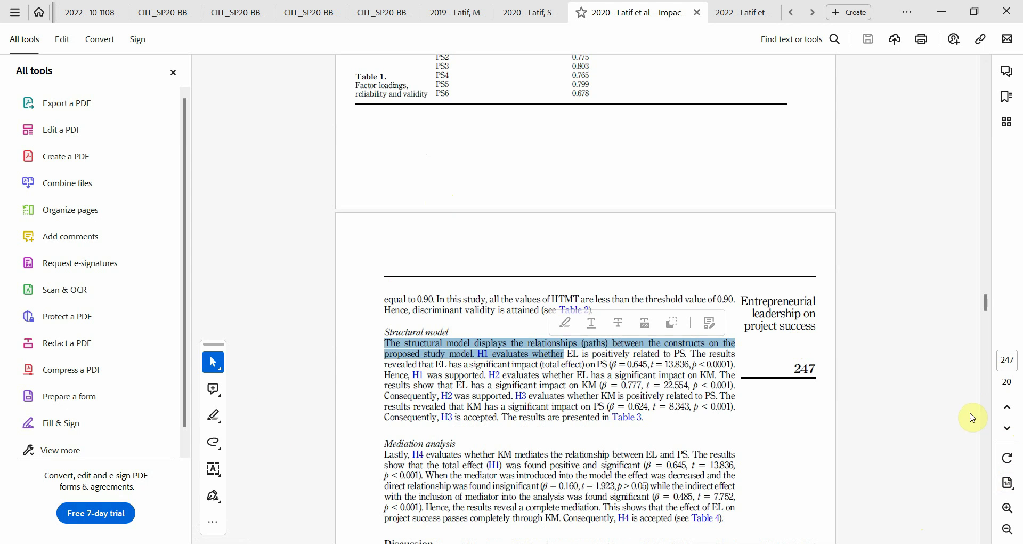
pyautogui.click(1007, 507)
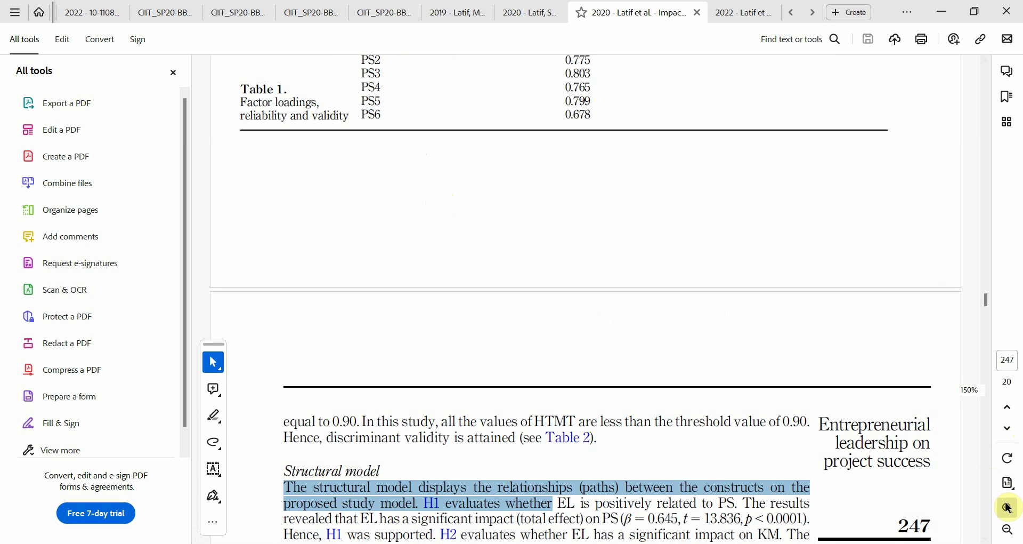
pyautogui.scroll(-5, 666, 410)
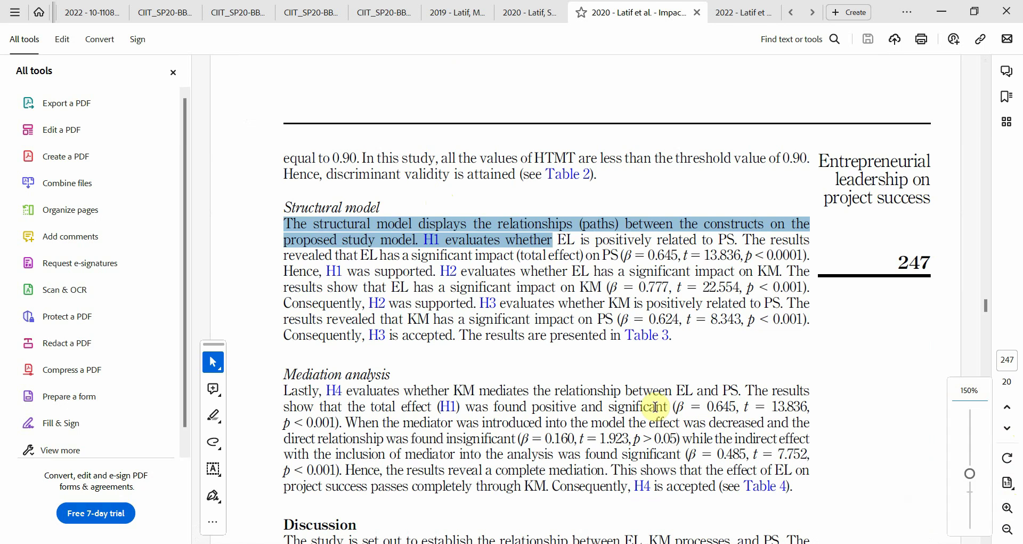
pyautogui.click(515, 261)
pyautogui.moveTo(560, 240)
pyautogui.mouseDown()
pyautogui.moveTo(826, 240)
pyautogui.moveTo(427, 240)
pyautogui.moveTo(459, 257)
pyautogui.moveTo(804, 250)
pyautogui.mouseUp()
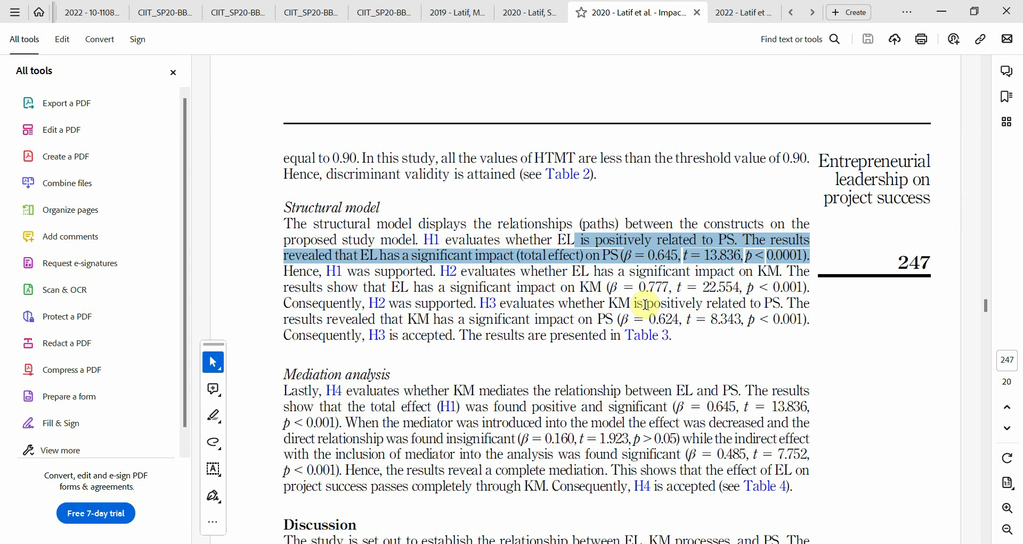
pyautogui.moveTo(284, 376); pyautogui.dragTo(796, 486)
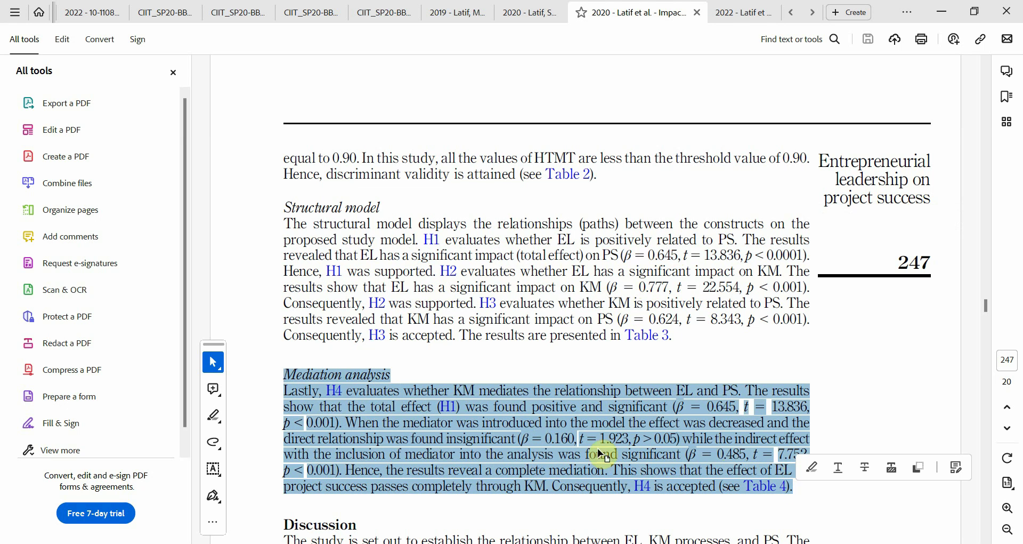
pyautogui.click(498, 413)
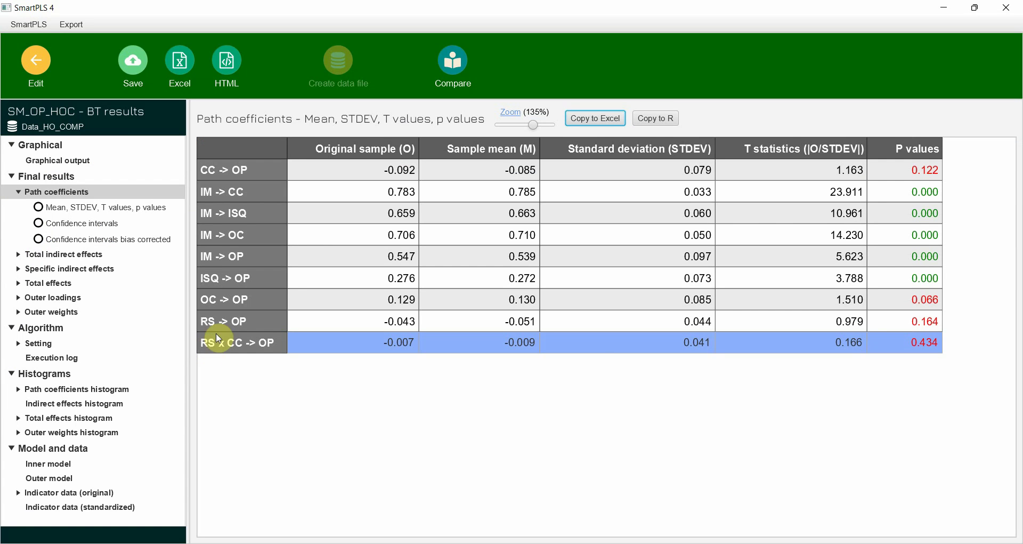
# - Switch to SmartPLS and examine the RS x CC -> OP moderation row and the specific indirect effects
pyautogui.moveTo(320, 345); pyautogui.dragTo(400, 353)
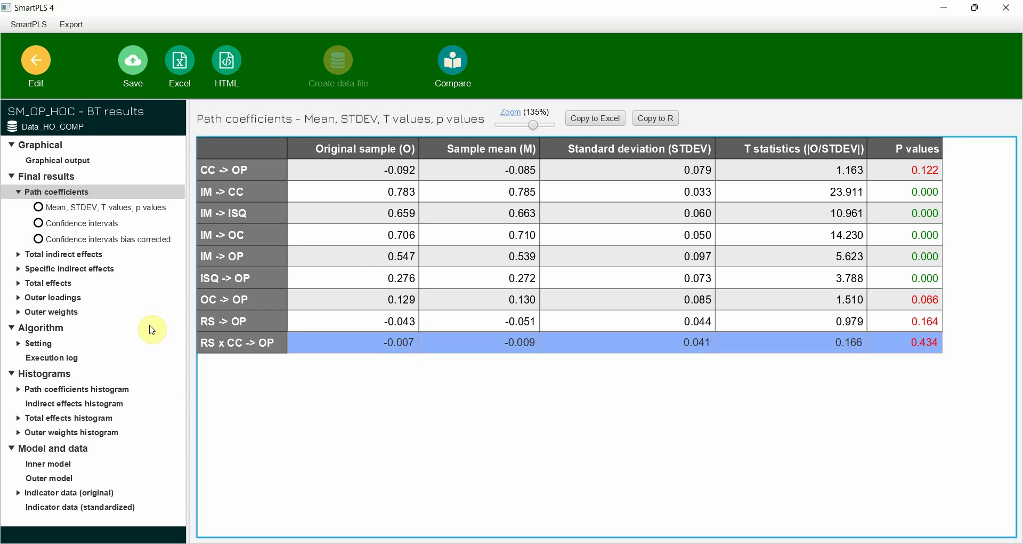
pyautogui.click(83, 271)
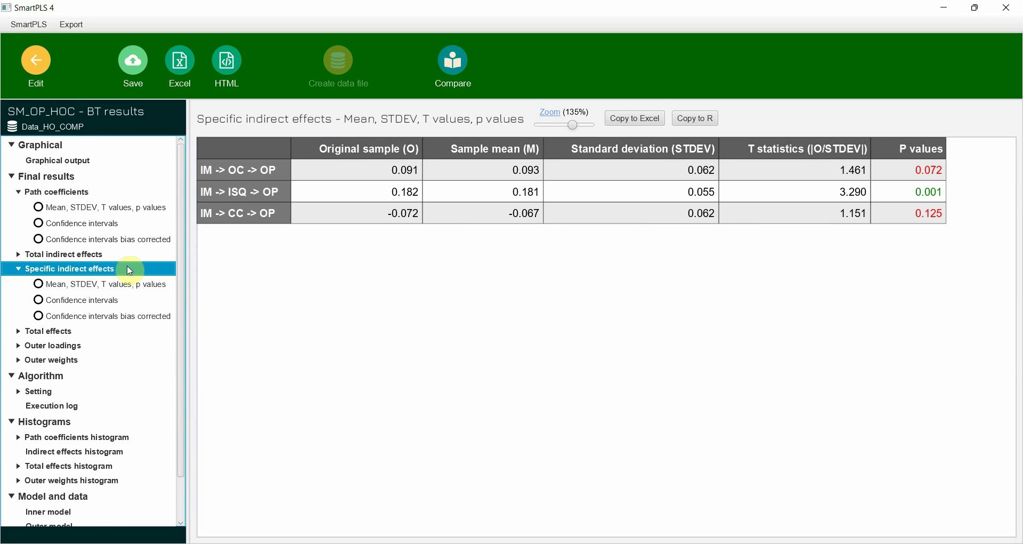
pyautogui.moveTo(304, 172); pyautogui.dragTo(484, 199)
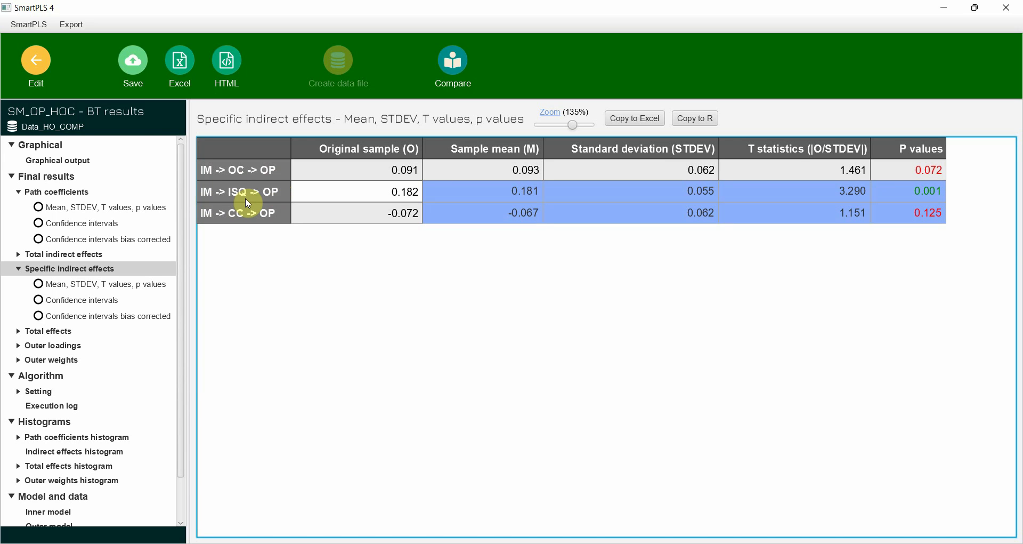
# - Compare the direct effect of IM -> OP in the path coefficients with the specific indirect effect of IM -> ISQ -> OP
pyautogui.click(81, 210)
pyautogui.click(322, 258)
pyautogui.moveTo(331, 267); pyautogui.dragTo(886, 260)
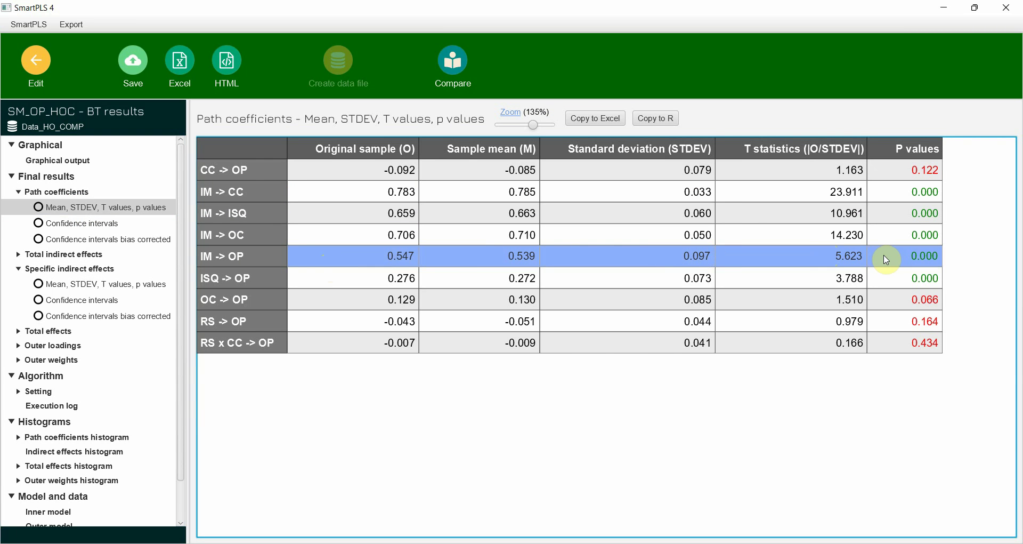
pyautogui.click(113, 288)
pyautogui.moveTo(395, 192); pyautogui.dragTo(925, 191)
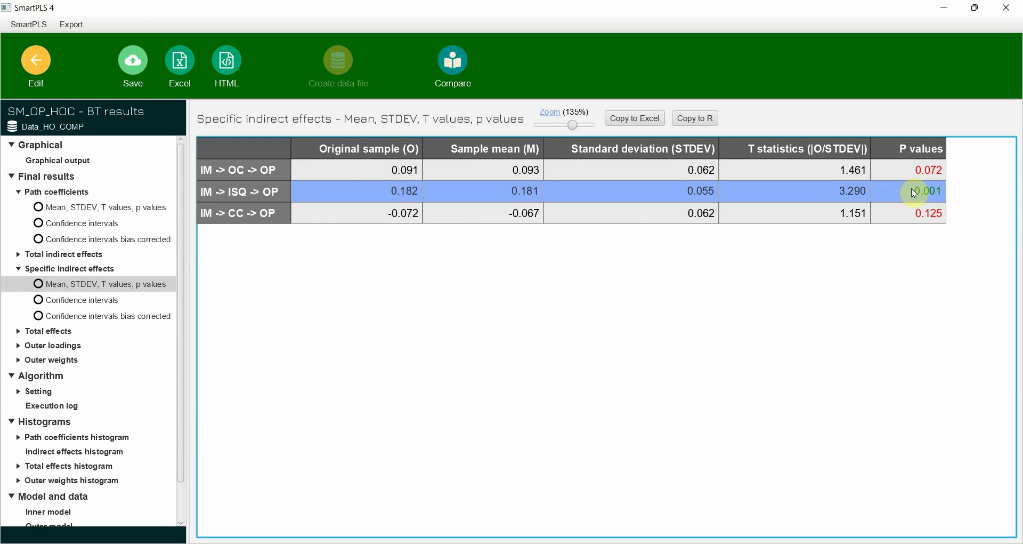
# - Examine the direct IM to OP path and the mediating paths in the bootstrapping graphical output
pyautogui.click(59, 163)
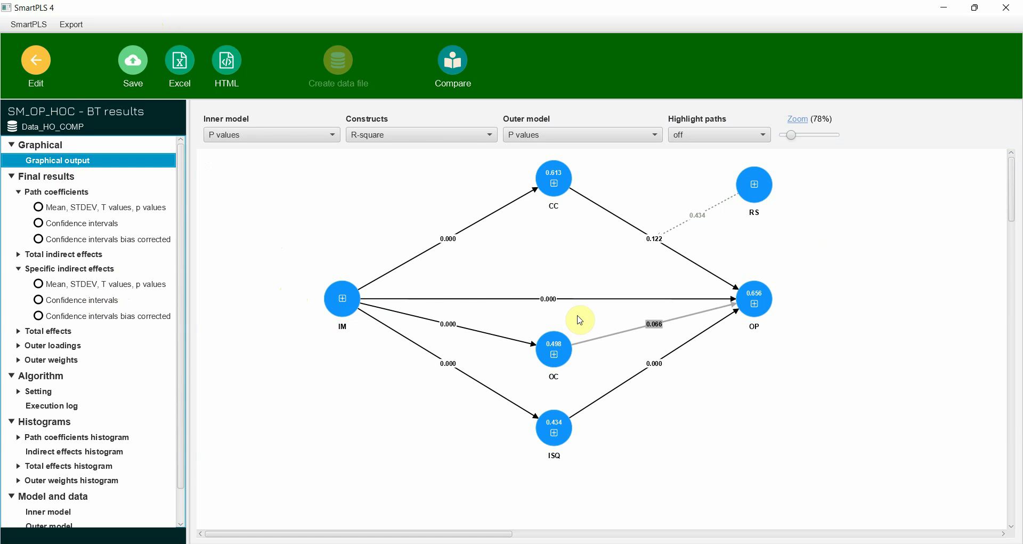
pyautogui.moveTo(737, 321)
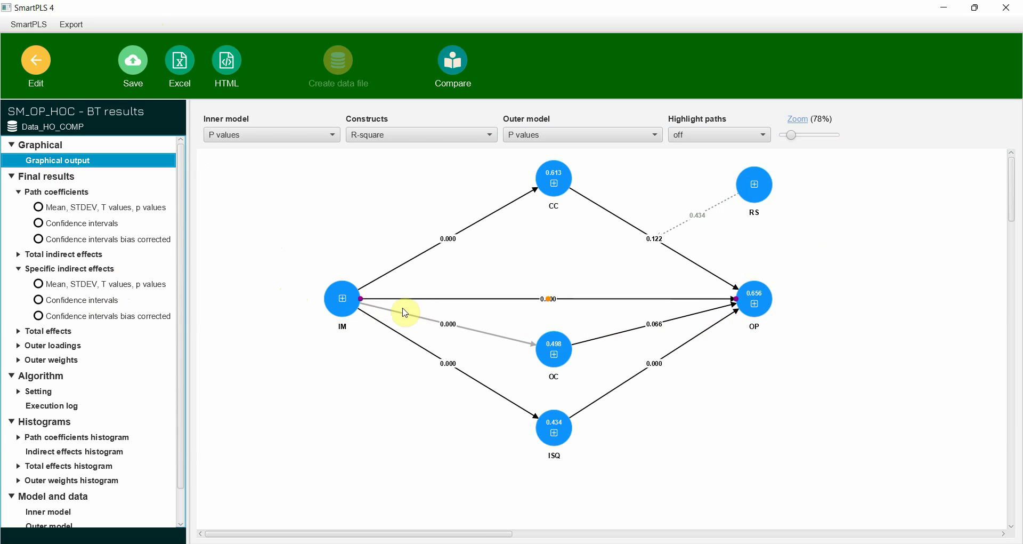
pyautogui.moveTo(543, 441)
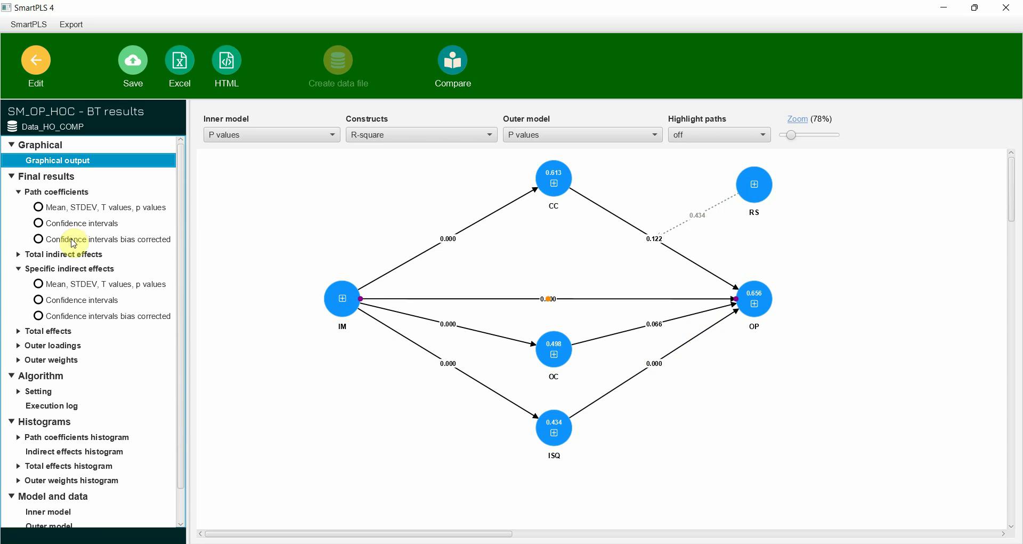
# - Check the p values of IM -> OC -> OP and IM -> CC -> OP in the specific indirect effects
pyautogui.click(106, 287)
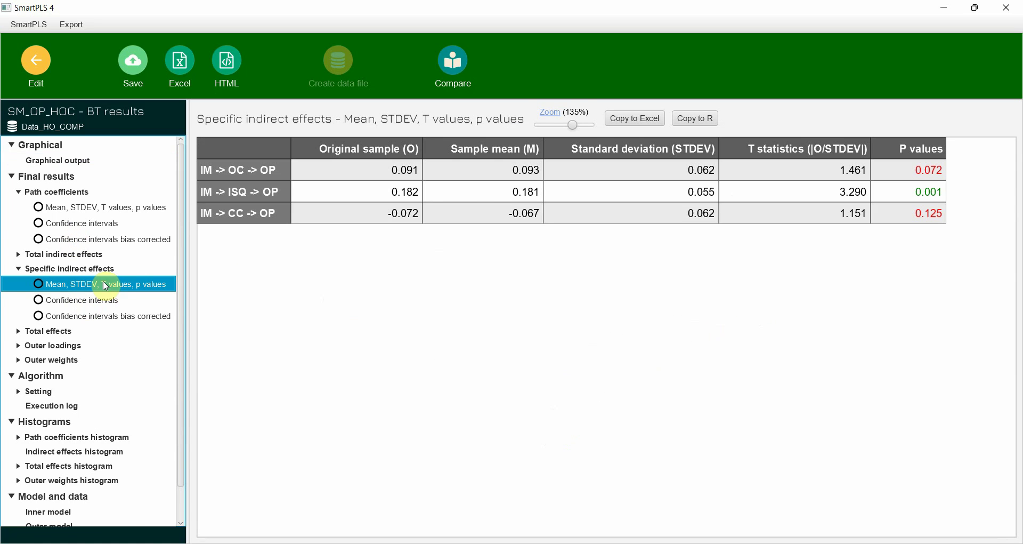
pyautogui.click(936, 175)
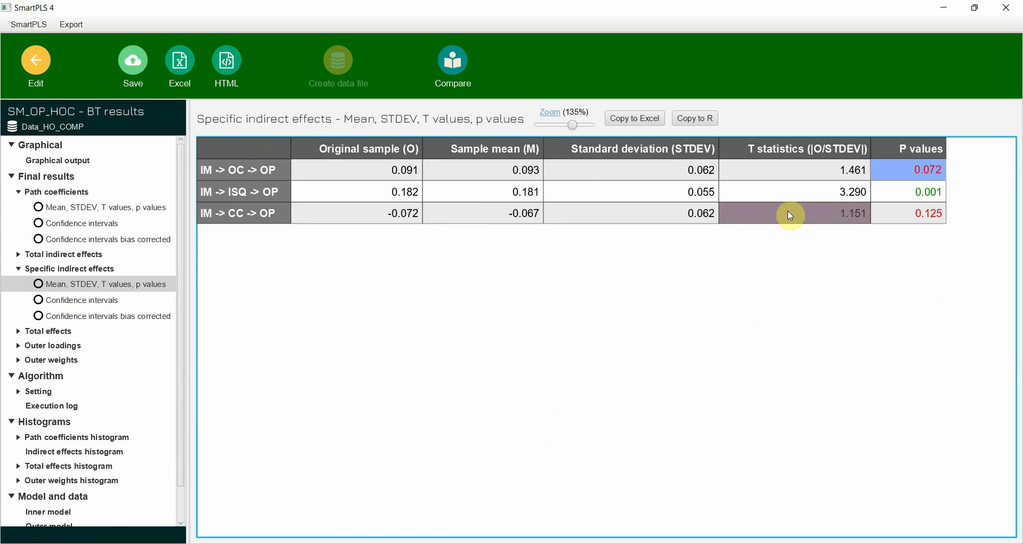
pyautogui.click(890, 213)
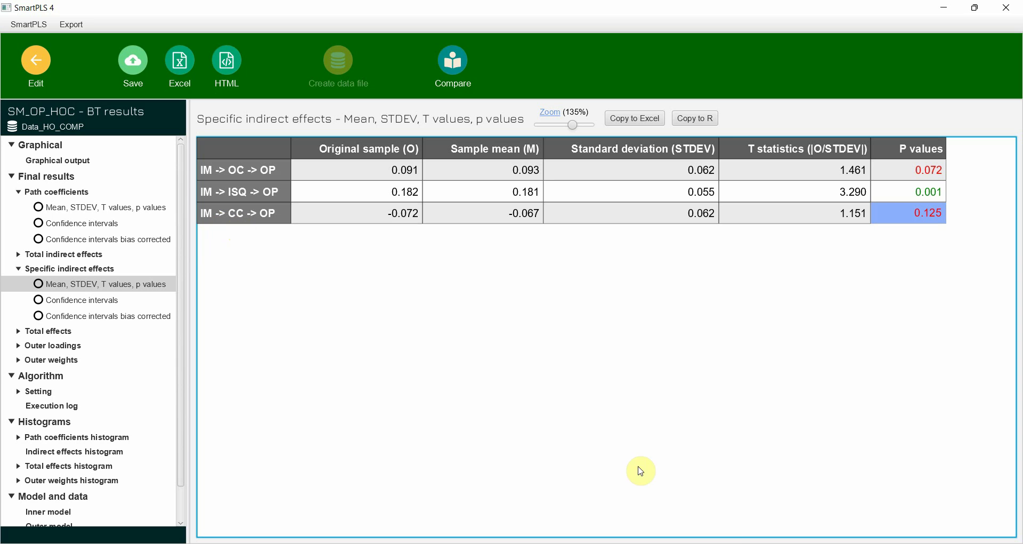
pyautogui.moveTo(939, 521)
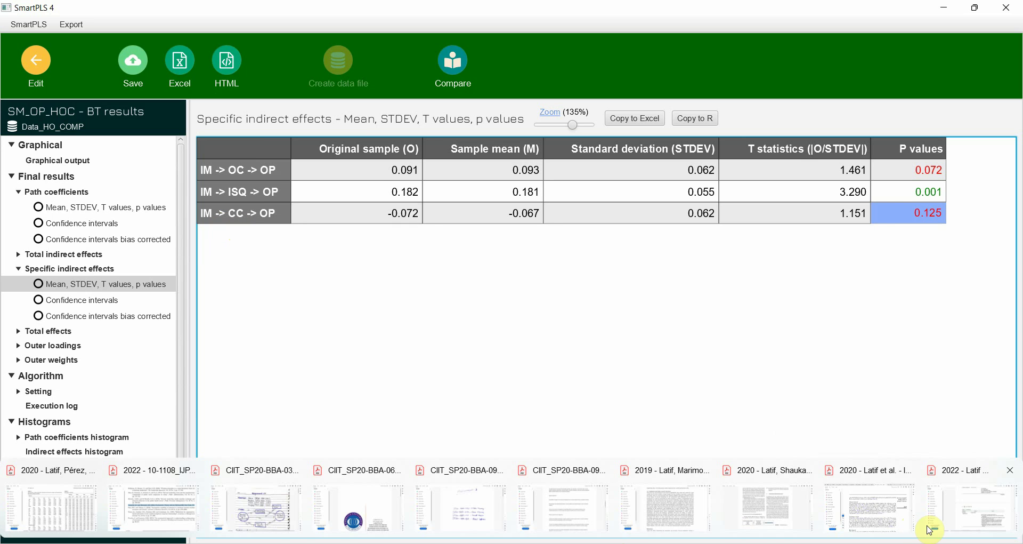
# - Switch to the 2020 entrepreneurial leadership article and examine how its structural model and mediation analysis results are reported
pyautogui.click(879, 518)
pyautogui.moveTo(288, 388); pyautogui.dragTo(800, 482)
pyautogui.click(863, 435)
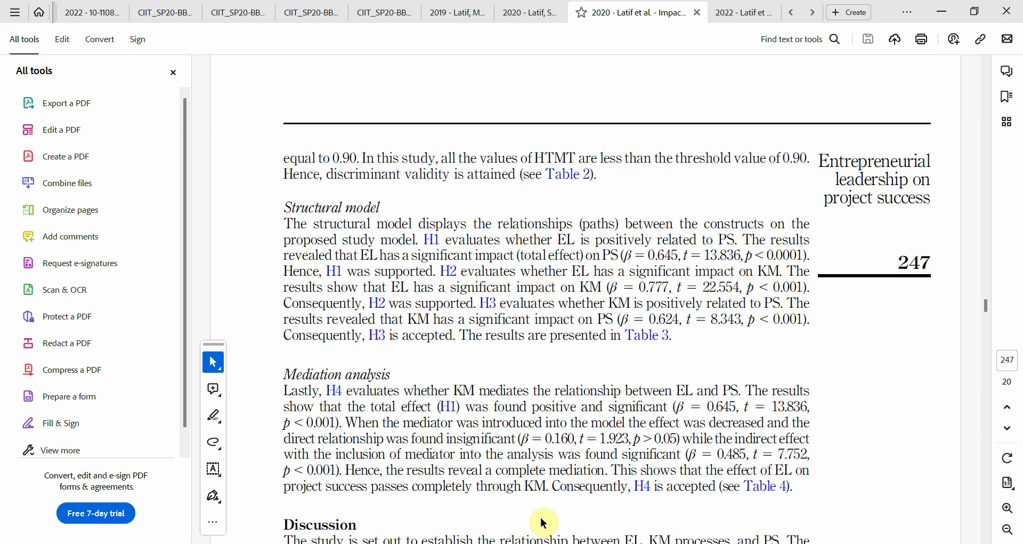
# - Switch back to SmartPLS, return to the SM_OP_HOC model editor and inspect the Age, Gender and Rank variables
pyautogui.moveTo(687, 541)
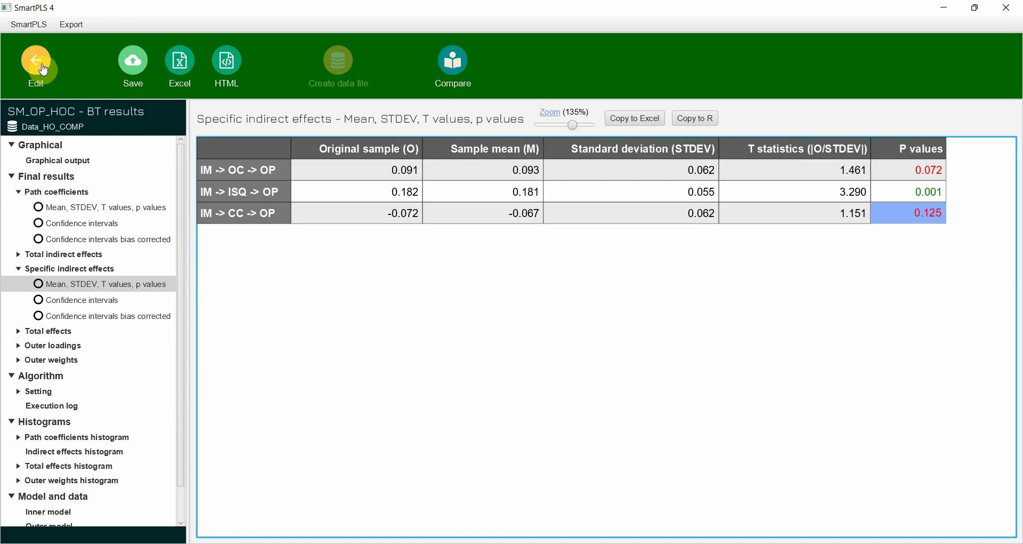
pyautogui.click(44, 70)
pyautogui.moveTo(233, 206); pyautogui.dragTo(256, 438)
pyautogui.click(40, 343)
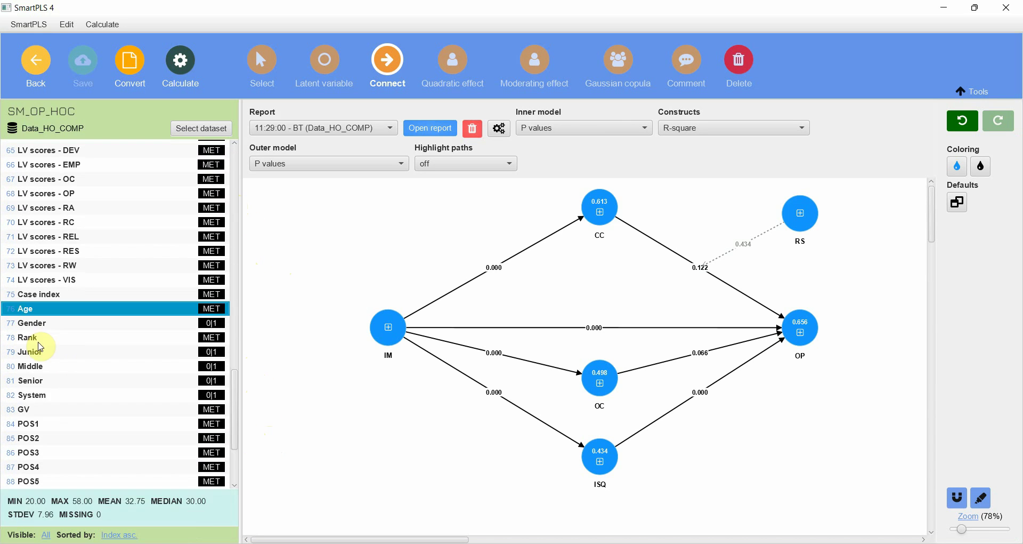
pyautogui.click(41, 323)
pyautogui.click(32, 340)
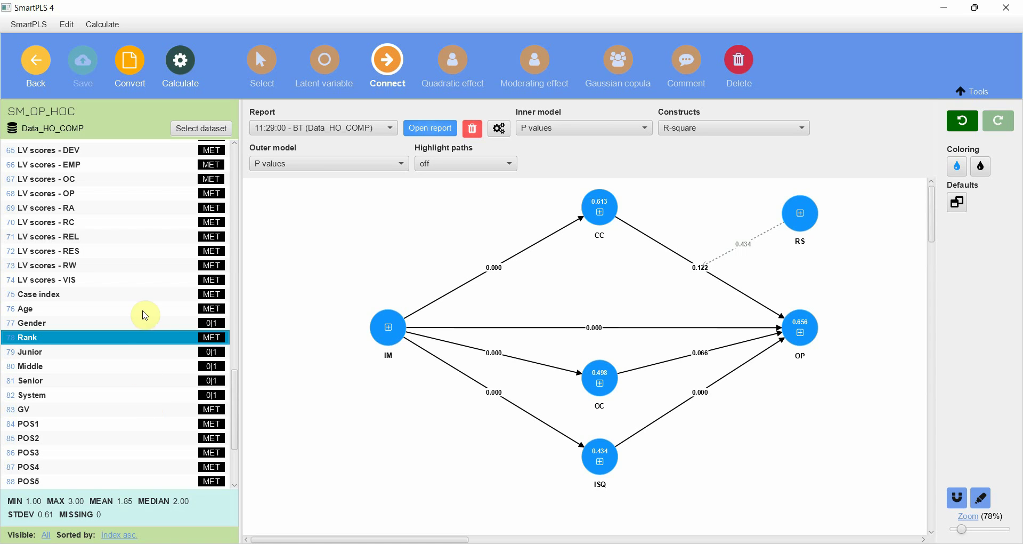
# - Add Age, Gender and Rank to the canvas as single-indicator constructs below OP
pyautogui.click(142, 309)
pyautogui.moveTo(587, 380); pyautogui.dragTo(804, 439)
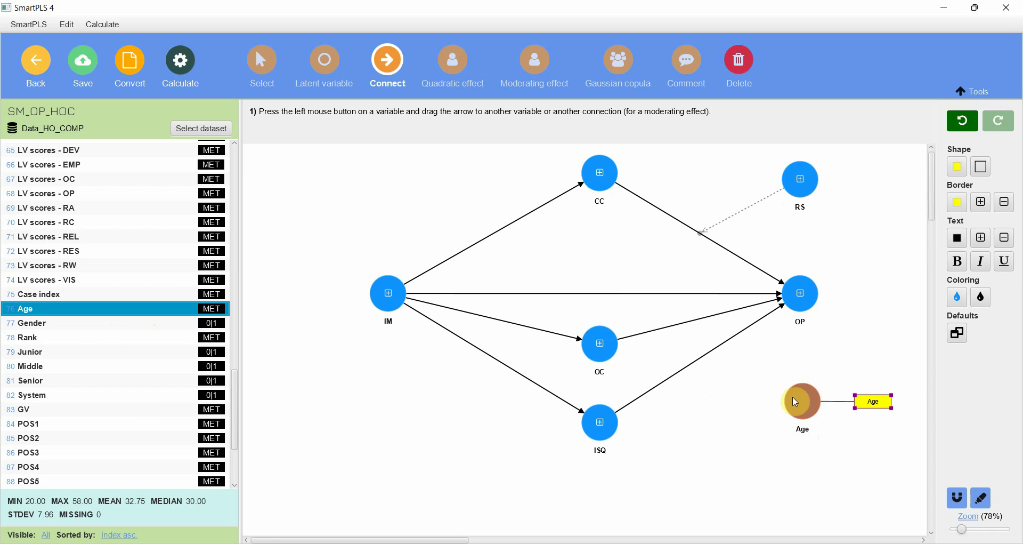
pyautogui.click(61, 329)
pyautogui.moveTo(62, 334); pyautogui.dragTo(760, 462)
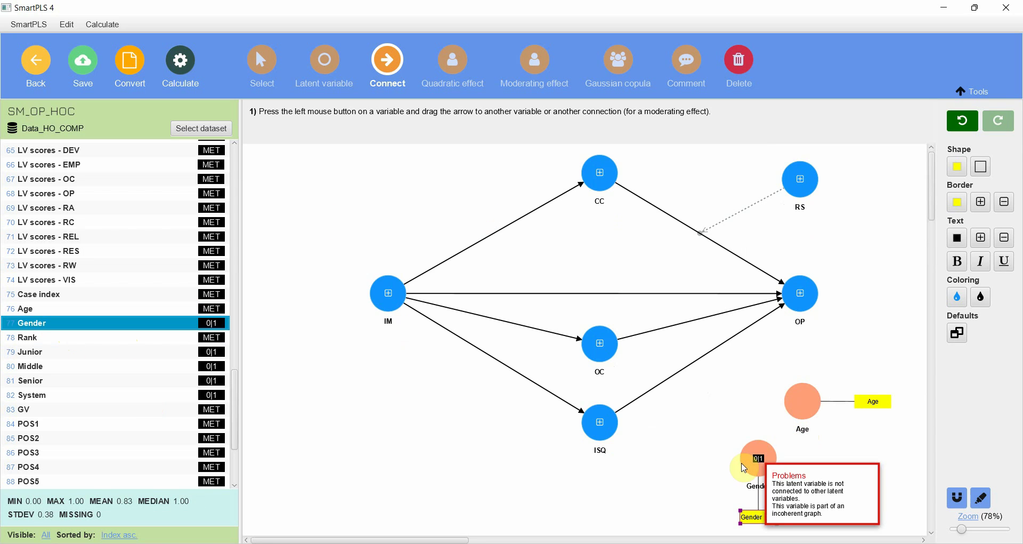
pyautogui.click(38, 340)
pyautogui.moveTo(35, 344); pyautogui.dragTo(676, 454)
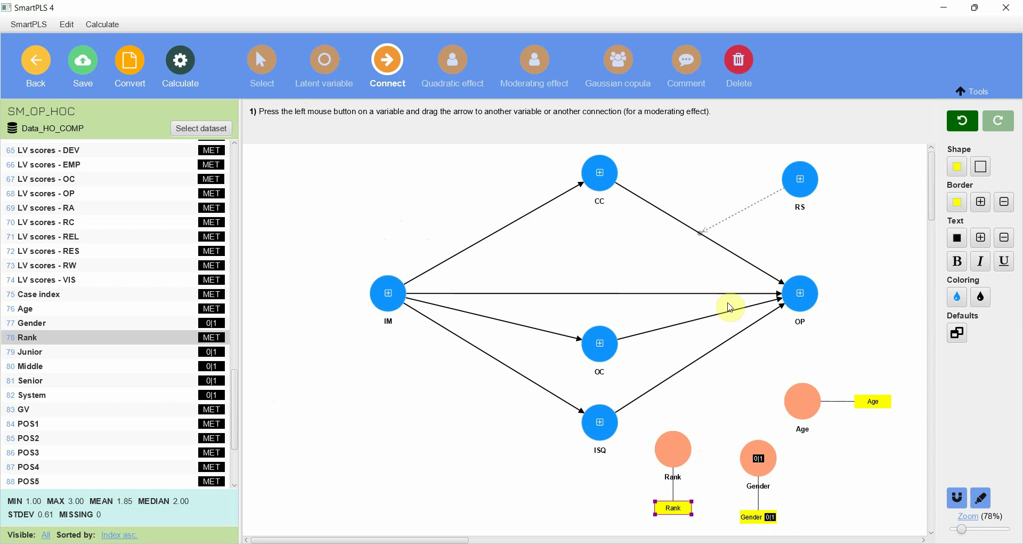
# - Connect the Age, Gender and Rank constructs to OP as control variables
pyautogui.moveTo(808, 405)
pyautogui.moveTo(809, 405); pyautogui.dragTo(801, 303)
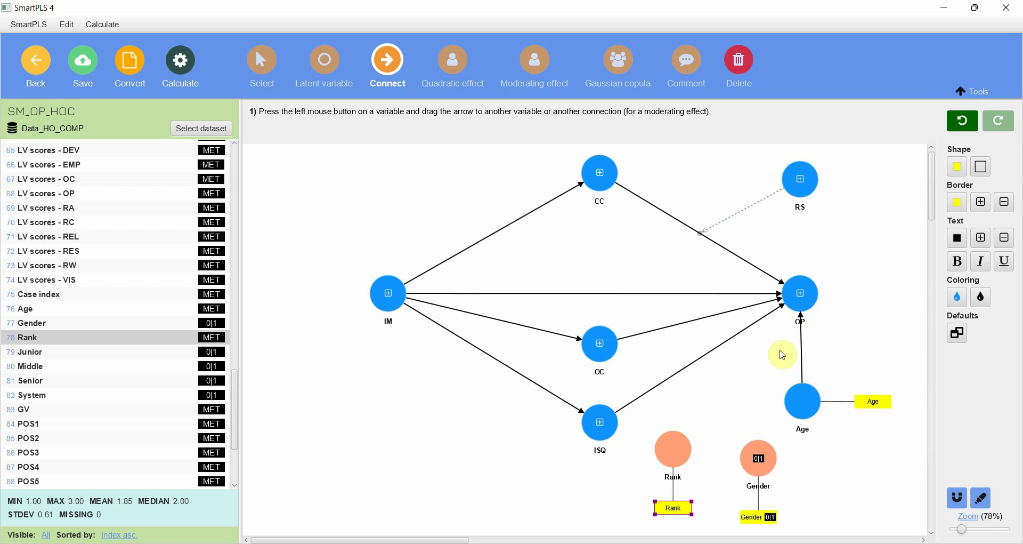
pyautogui.moveTo(756, 444); pyautogui.dragTo(801, 294)
pyautogui.moveTo(797, 329); pyautogui.dragTo(801, 305)
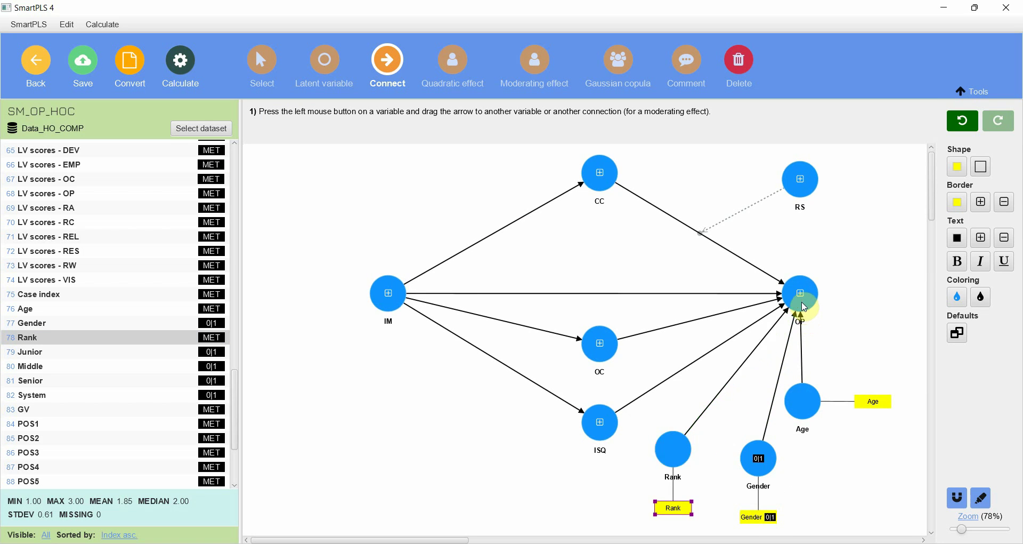
# - Hide the indicators of all constructs in the model and save it
pyautogui.press('Escape')
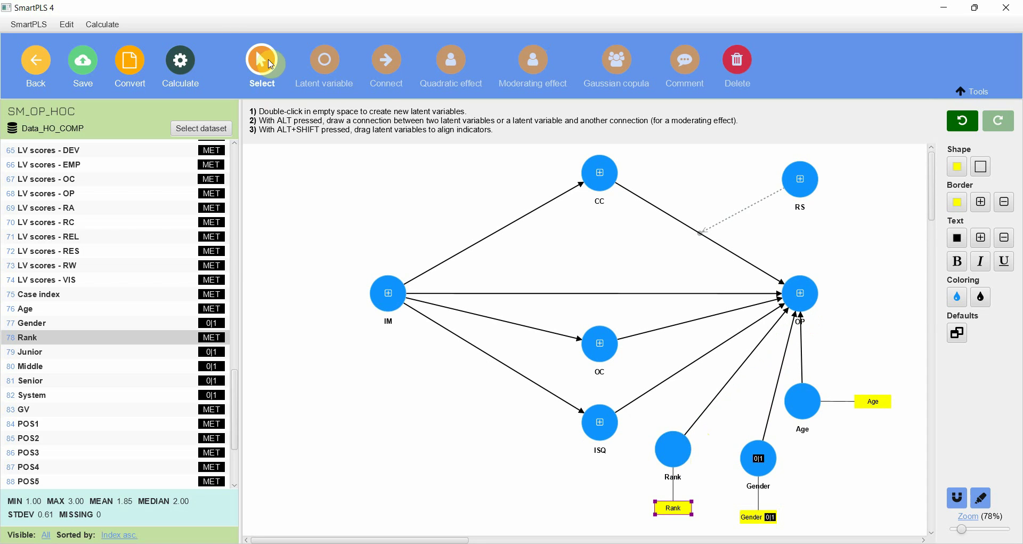
pyautogui.click(681, 463)
pyautogui.hotkey('ctrl', 'a')
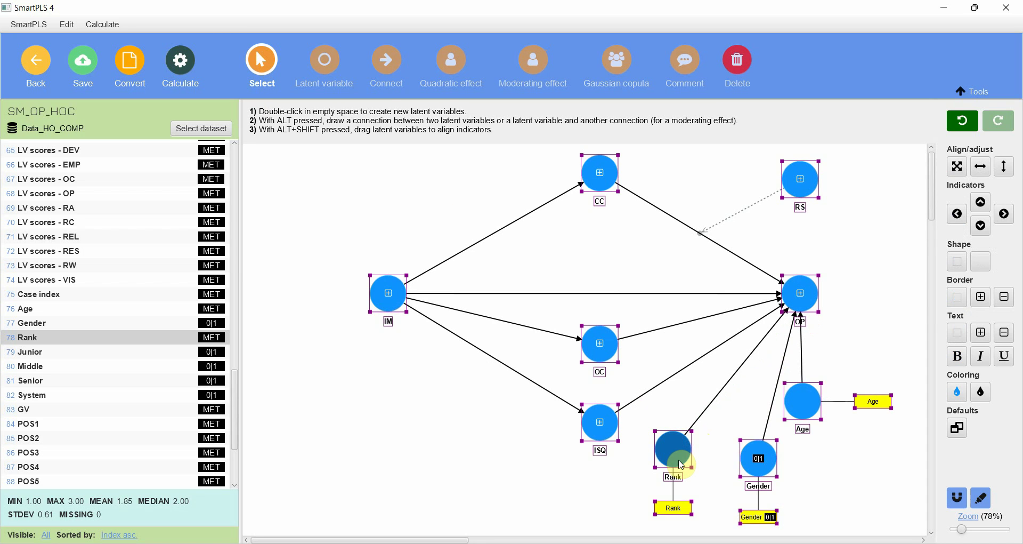
pyautogui.scroll(-1, 681, 463)
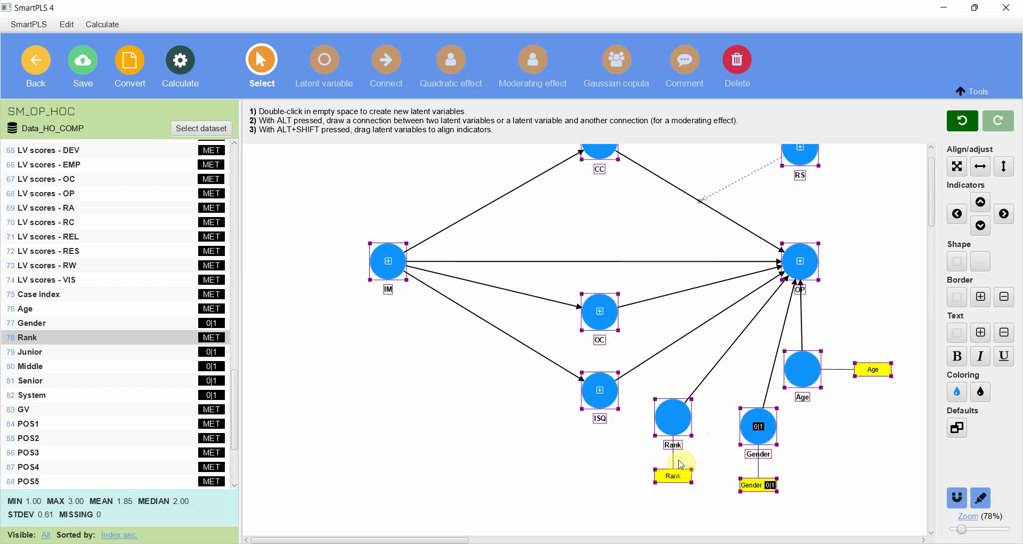
pyautogui.click(447, 434)
pyautogui.scroll(1, 446, 435)
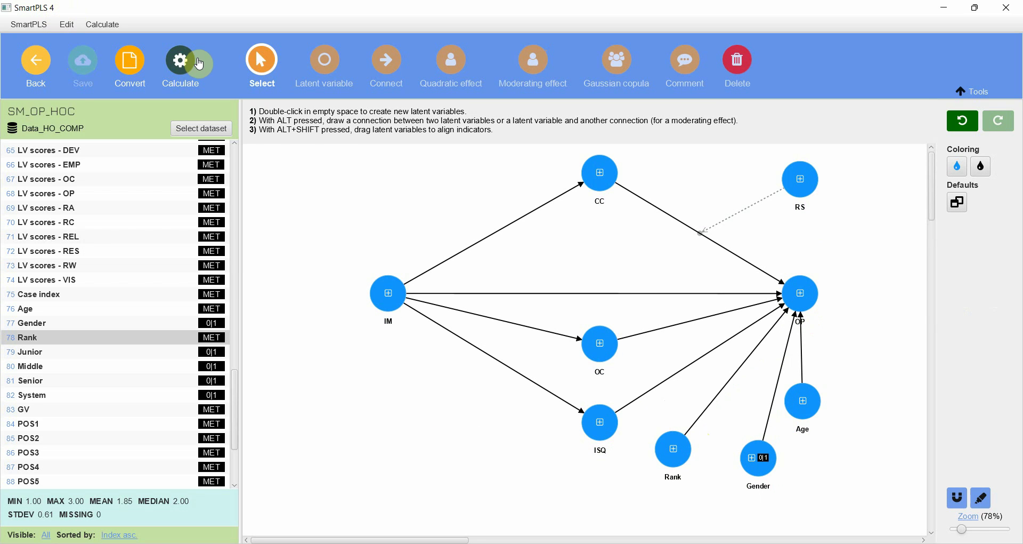
pyautogui.click(188, 62)
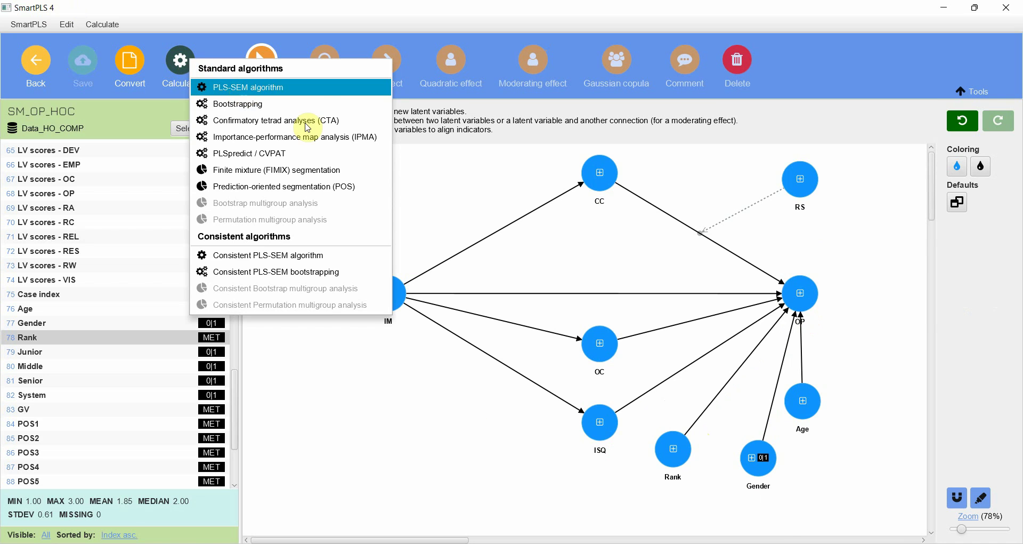
pyautogui.click(244, 92)
pyautogui.click(696, 62)
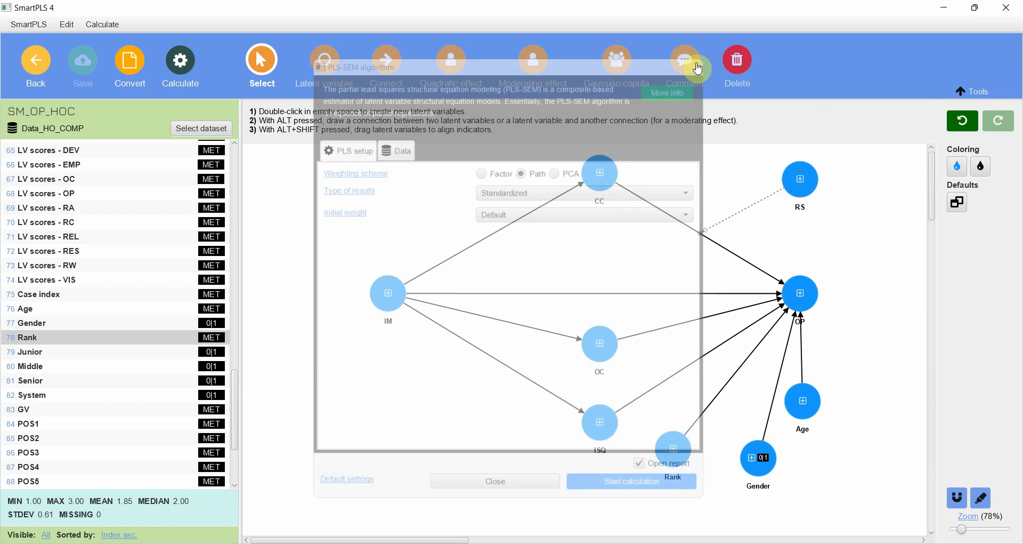
# - Run bootstrapping on the model with the Age, Gender and Rank controls and open its report
pyautogui.click(180, 61)
pyautogui.click(208, 99)
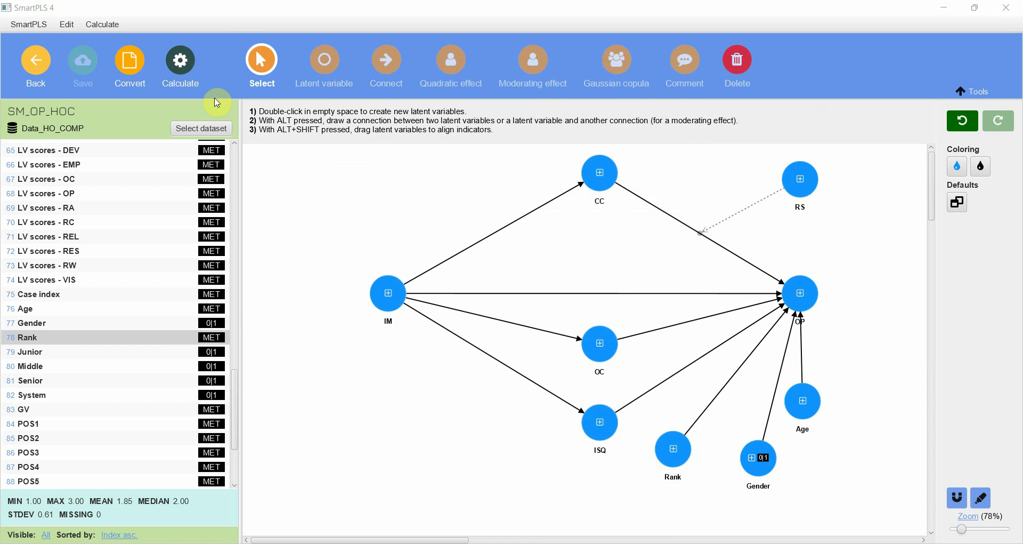
pyautogui.click(622, 495)
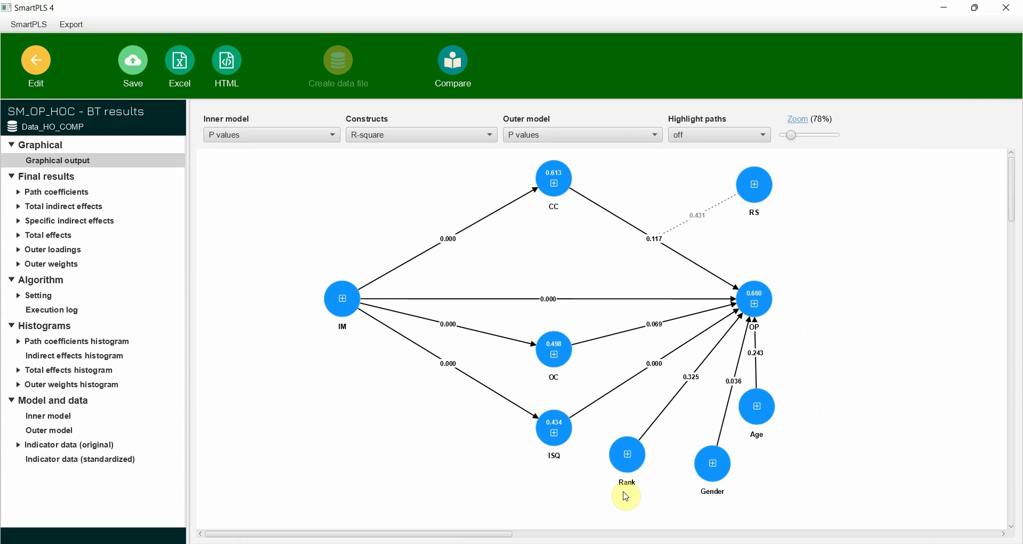
# - Copy the new path coefficients table of mean, STDEV, T values and p values, and switch to Excel
pyautogui.click(52, 193)
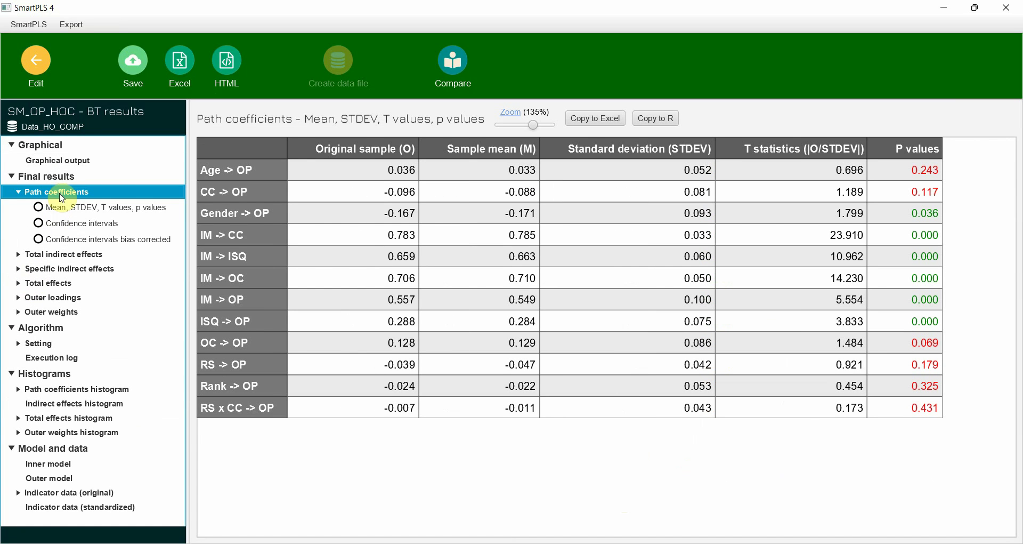
pyautogui.click(595, 121)
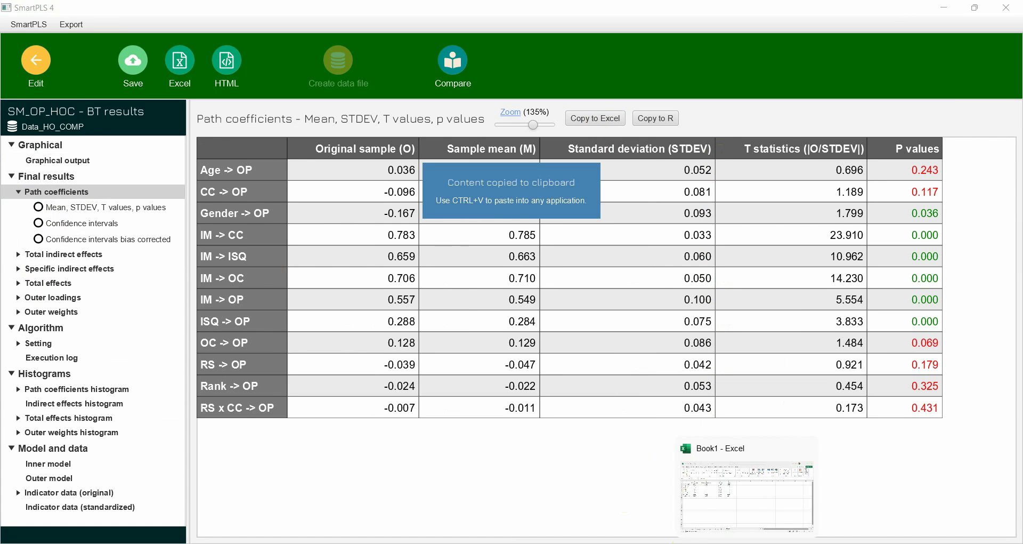
pyautogui.hotkey('alt', 'Tab')
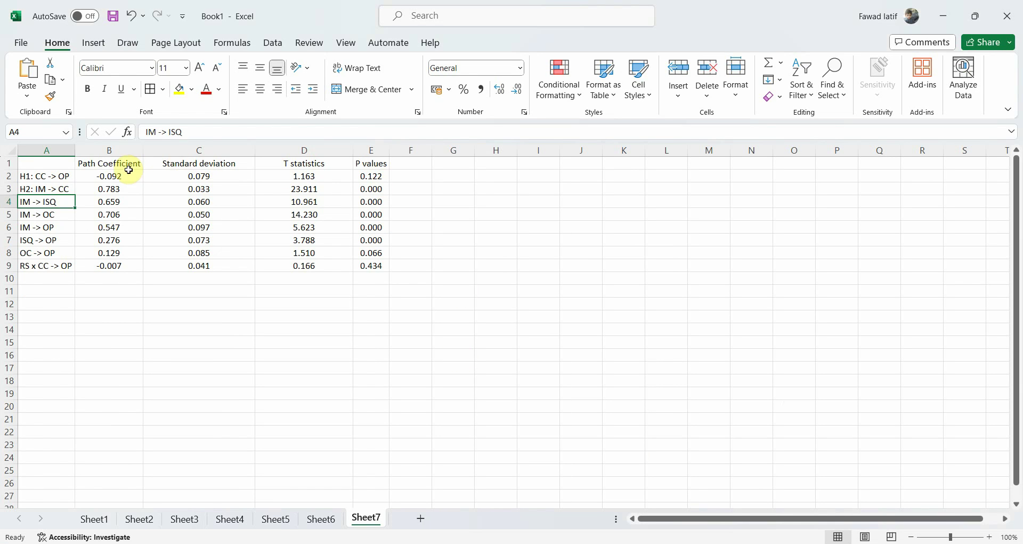
# - Apply all borders to the existing path coefficients table in A1:E9 of Sheet7
pyautogui.moveTo(59, 163); pyautogui.dragTo(371, 266)
pyautogui.click(150, 88)
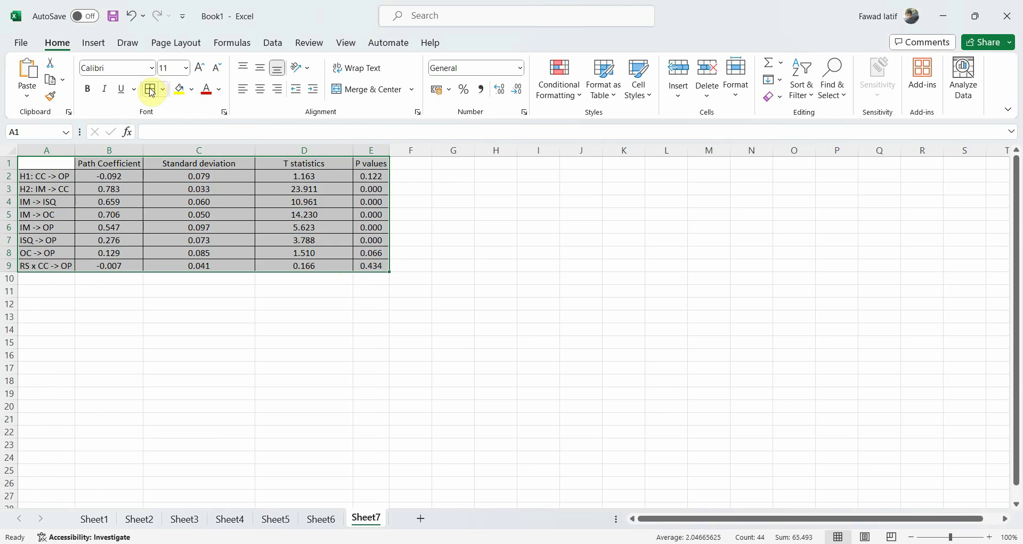
# - Paste the copied path coefficients at F1 beside the existing table and fit column F to its contents
pyautogui.click(417, 165)
pyautogui.hotkey('ctrl', 'v')
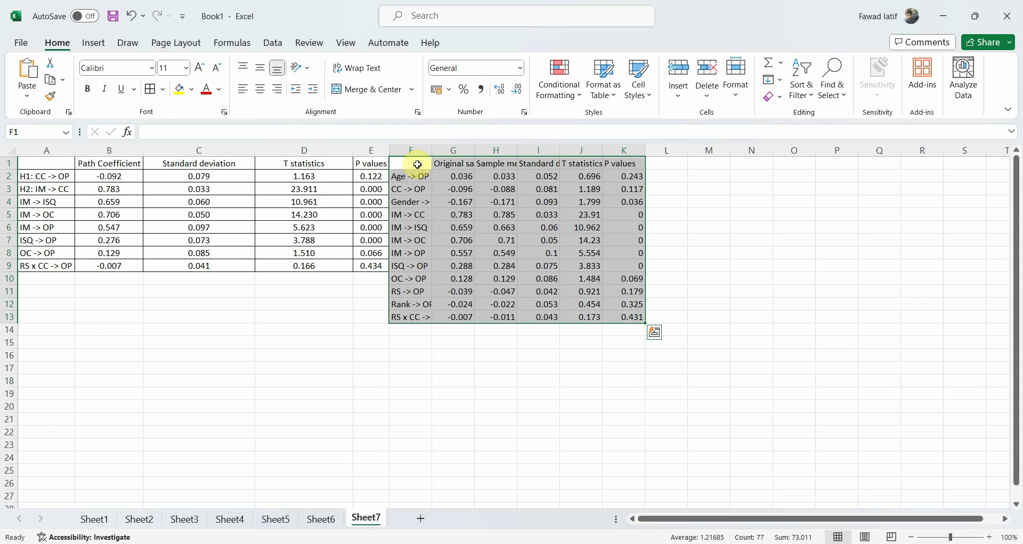
pyautogui.doubleClick(433, 151)
# - Examine the coefficients and p values of the Age, Gender and Rank paths to OP in the pasted table
pyautogui.moveTo(421, 176); pyautogui.dragTo(647, 201)
pyautogui.click(647, 200)
pyautogui.moveTo(472, 203); pyautogui.dragTo(421, 202)
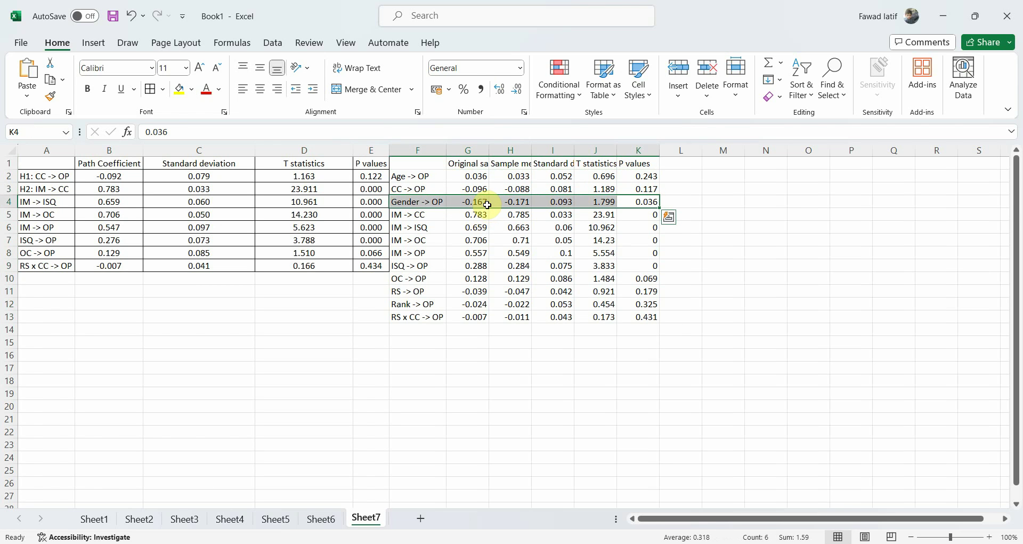
pyautogui.click(458, 203)
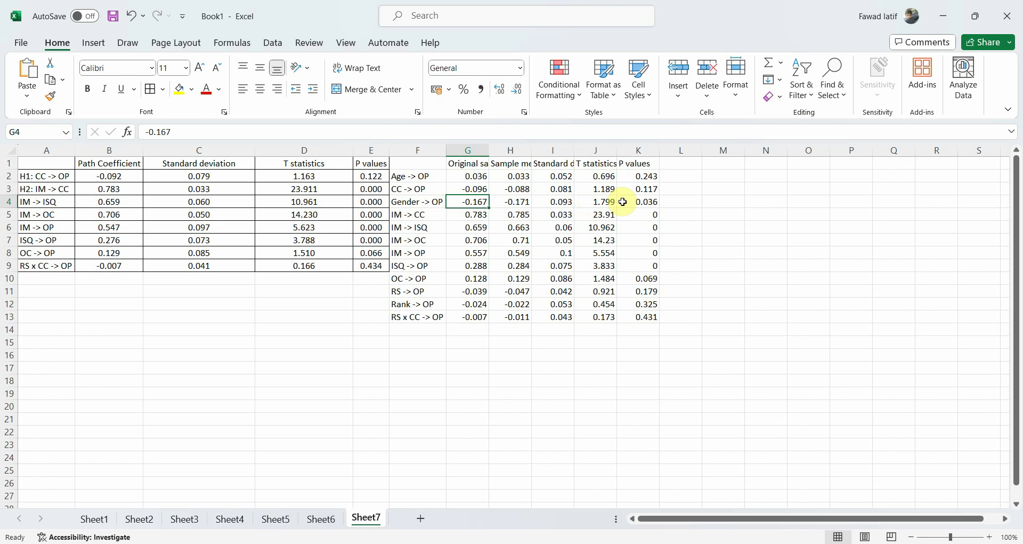
pyautogui.click(639, 302)
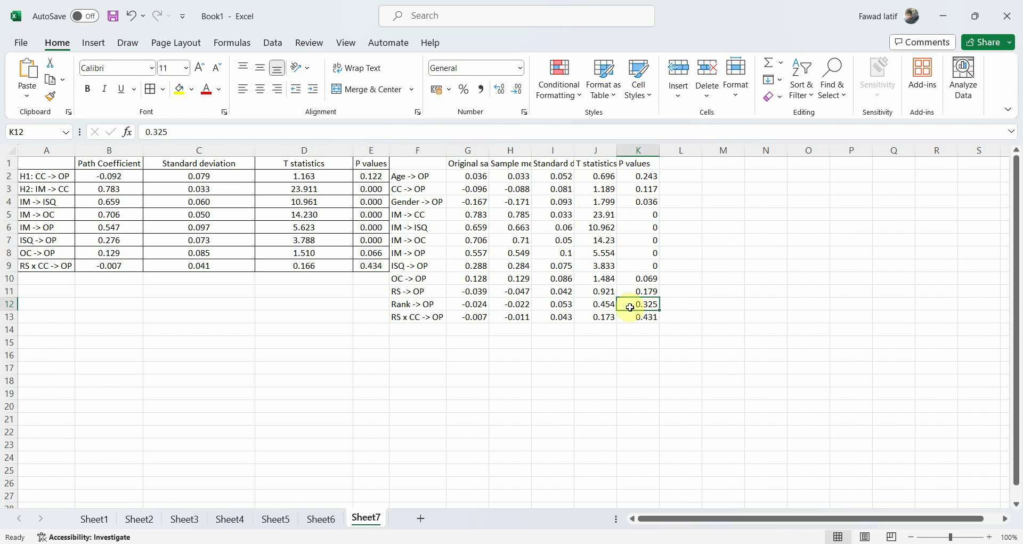
# - Compare the path coefficients of CC -> OP and the IM paths between the tables without and with control variables
pyautogui.moveTo(454, 191); pyautogui.dragTo(648, 193)
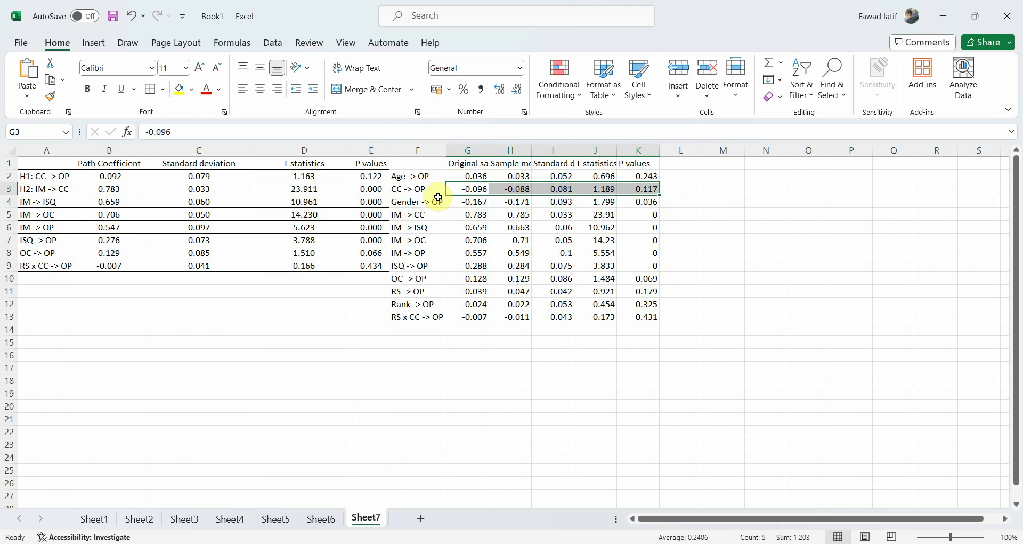
pyautogui.click(125, 177)
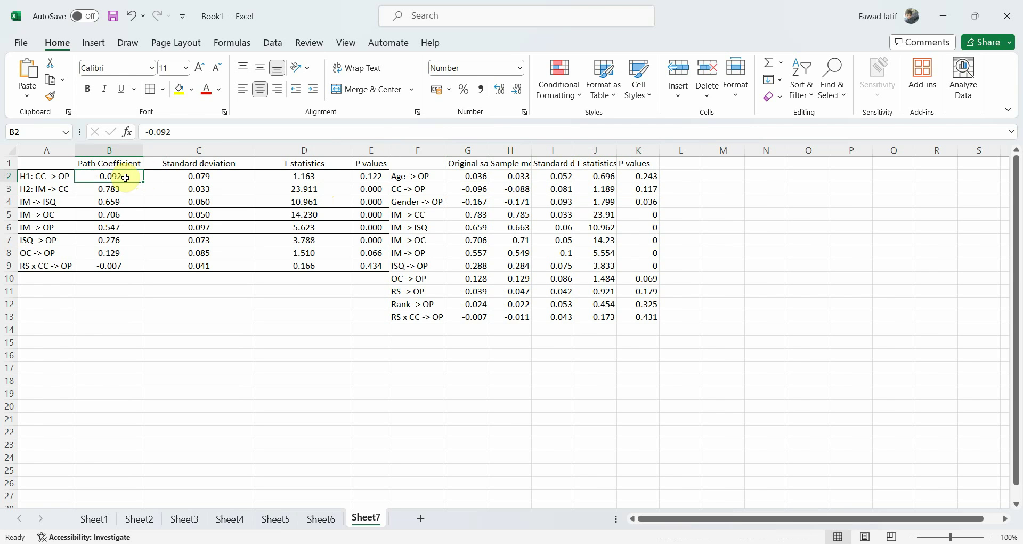
pyautogui.click(469, 190)
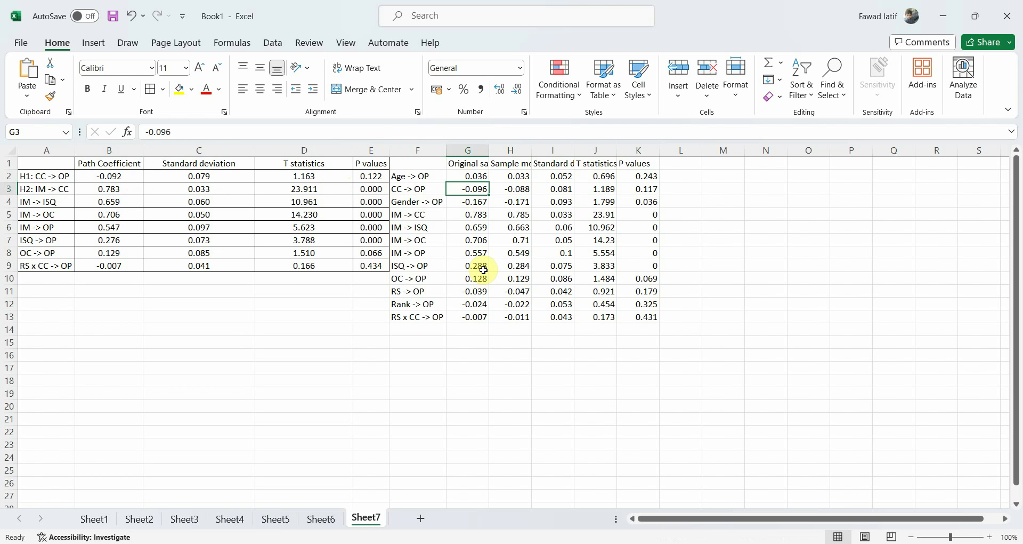
pyautogui.click(472, 213)
pyautogui.moveTo(472, 213); pyautogui.dragTo(475, 251)
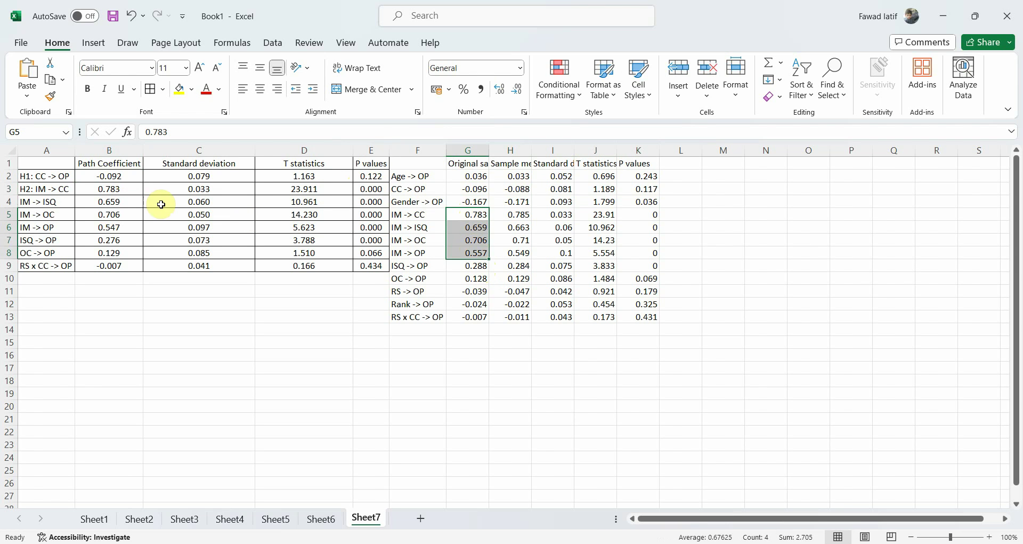
pyautogui.click(126, 227)
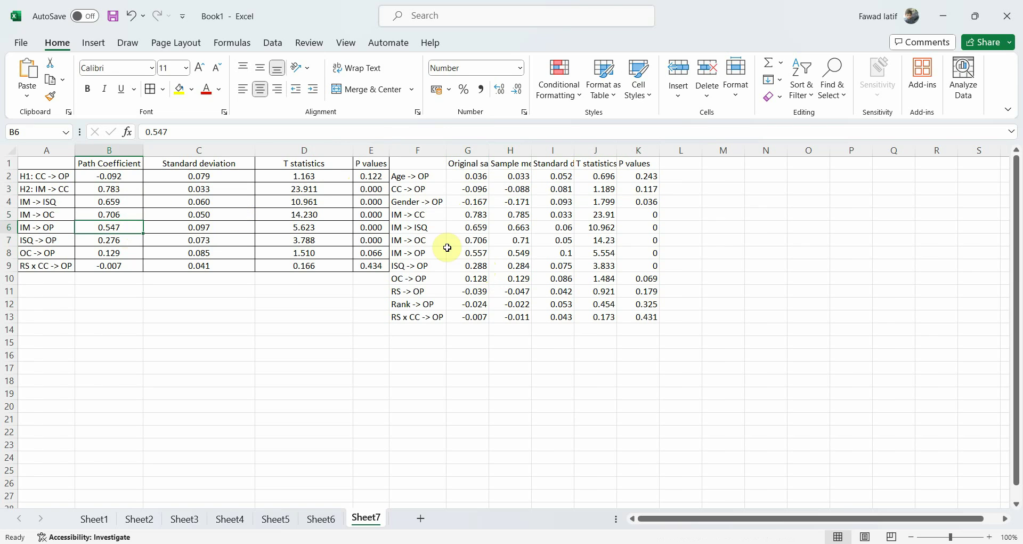
pyautogui.click(469, 252)
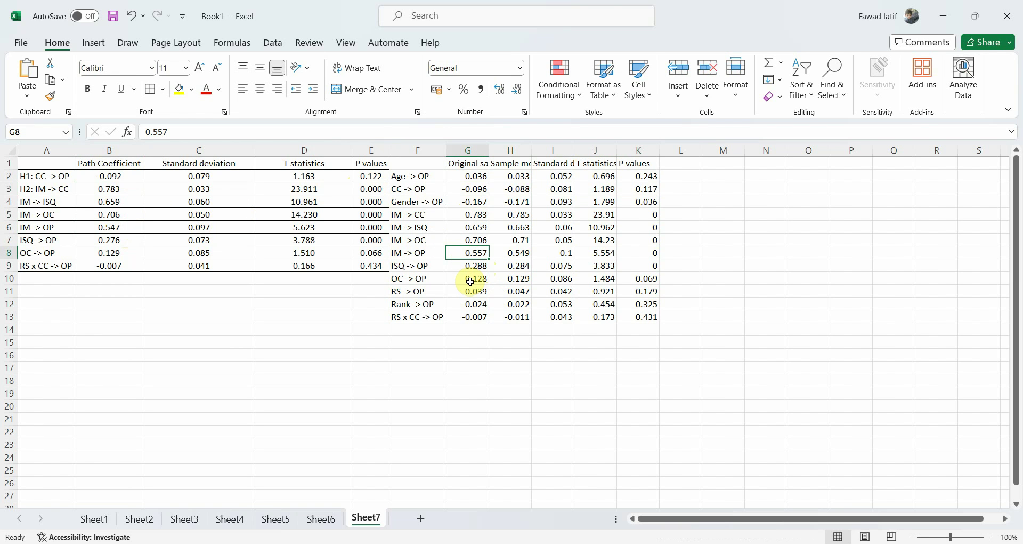